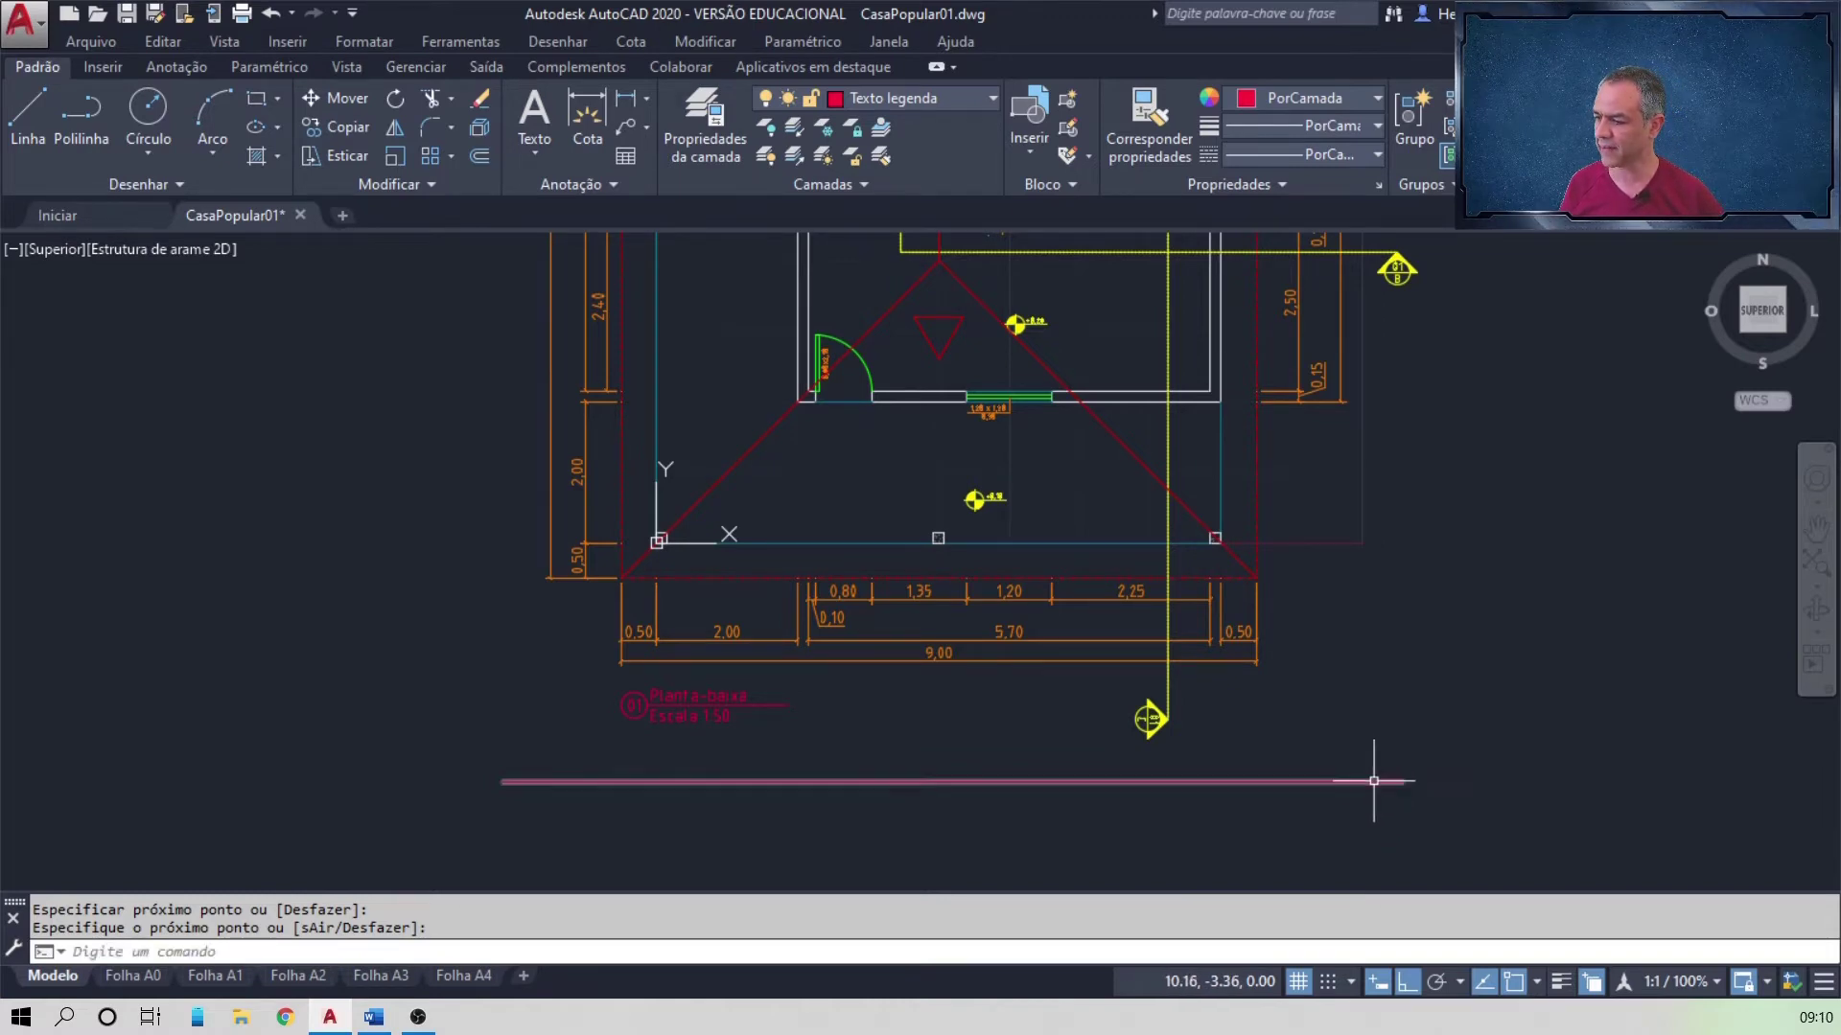
Step: Erase the long horizontal line below the floor plan and check exercise item 50 in the Word document
left_click(1372, 782)
key("Delete")
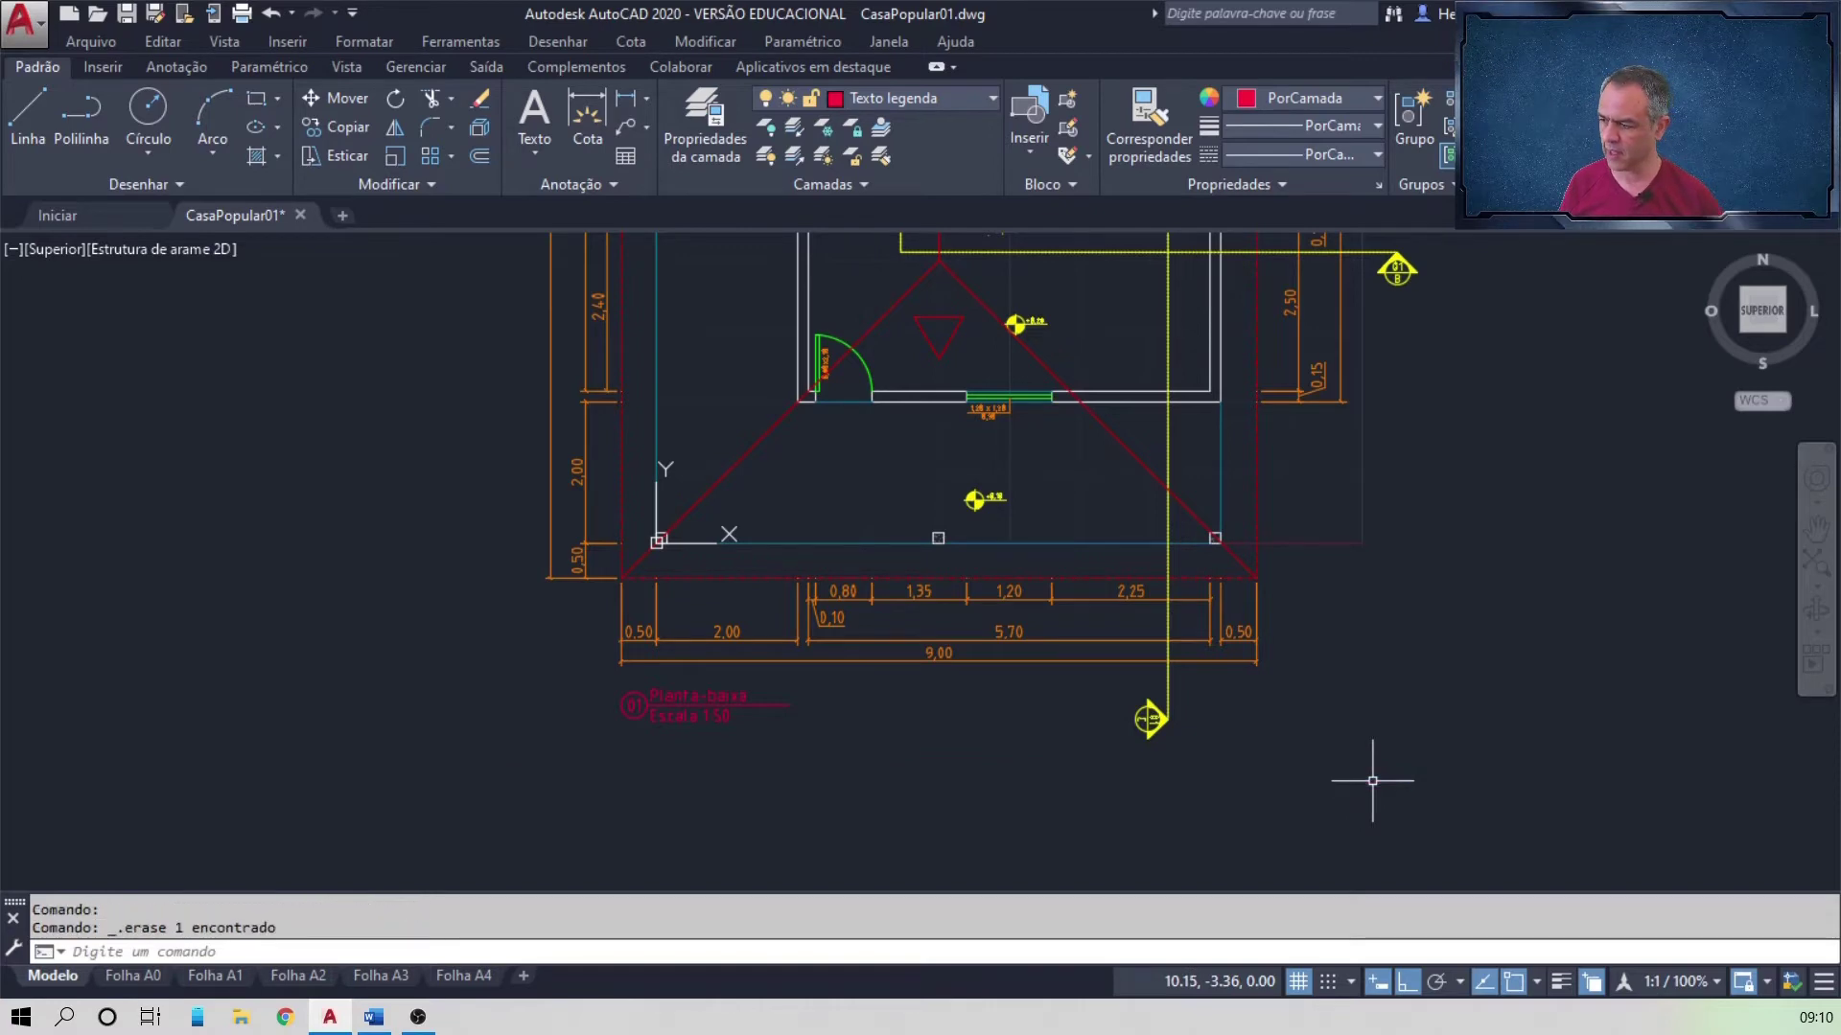
key("alt+Tab")
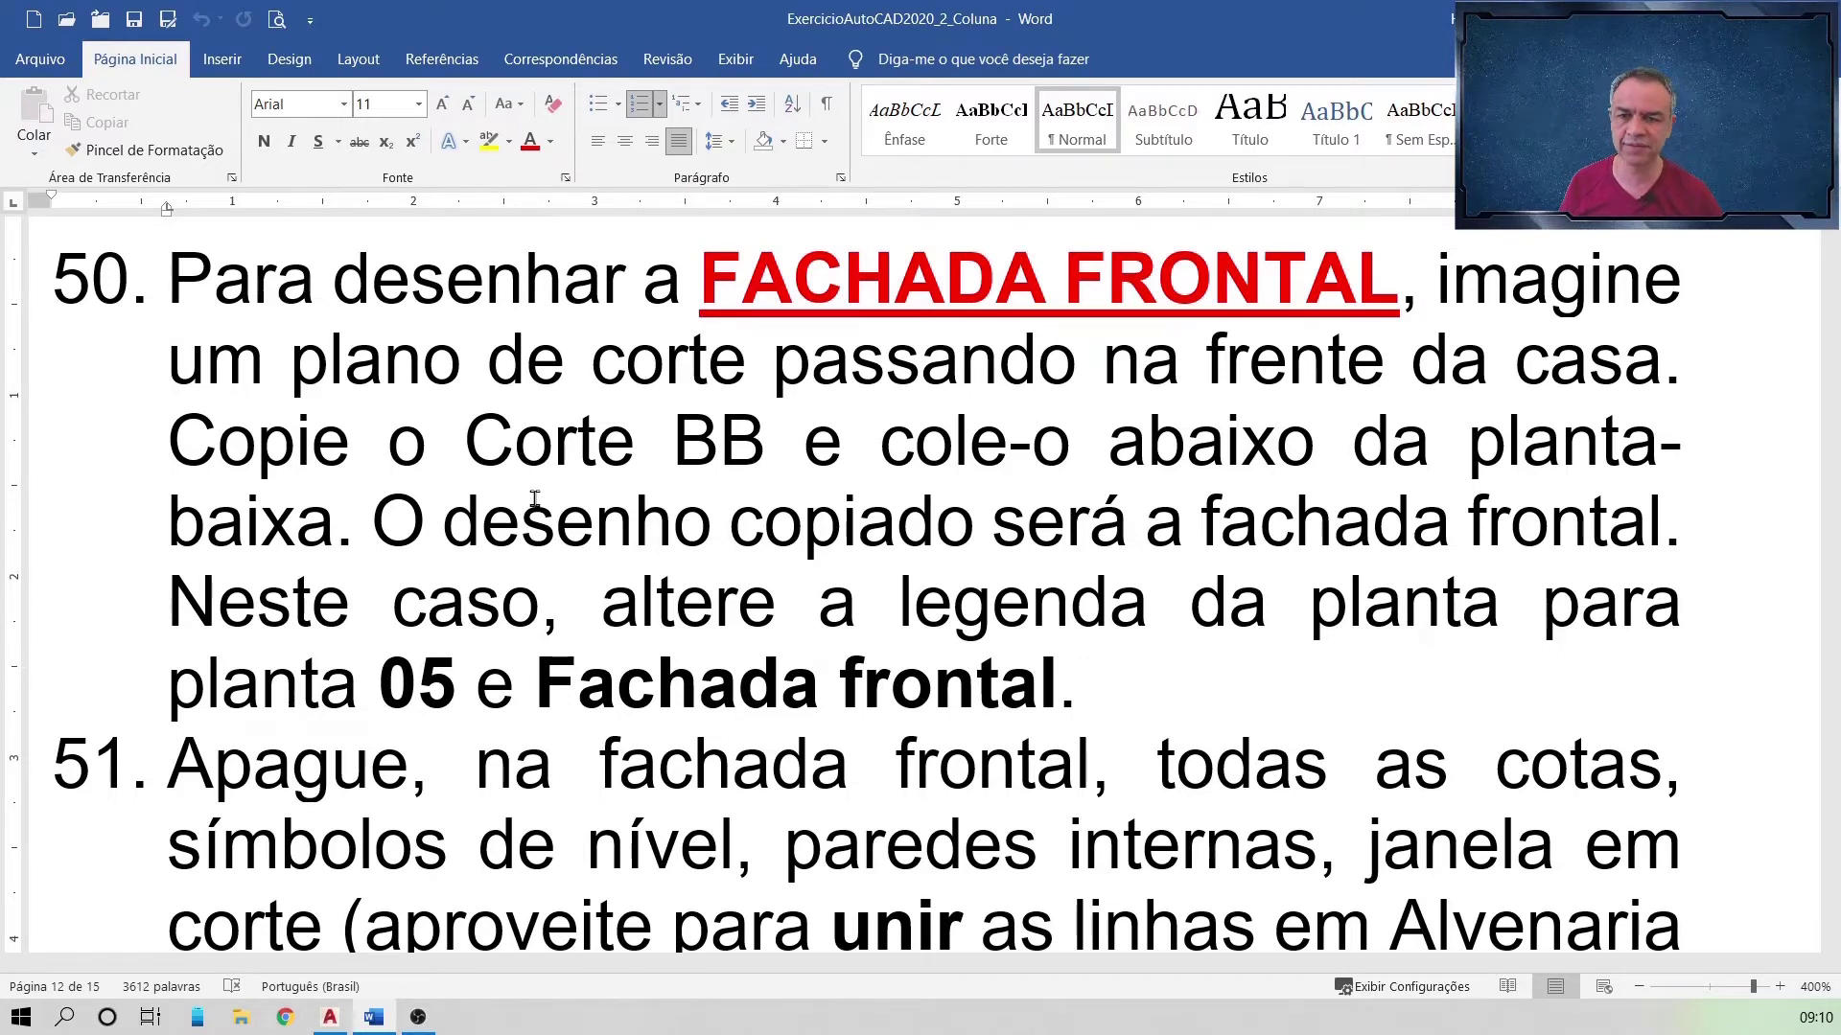
key("alt+Tab")
Step: Copy the entire Corte BB section, including its dimensions and legend, straight down to the area below the floor plan
scroll(821, 323, "down", 2)
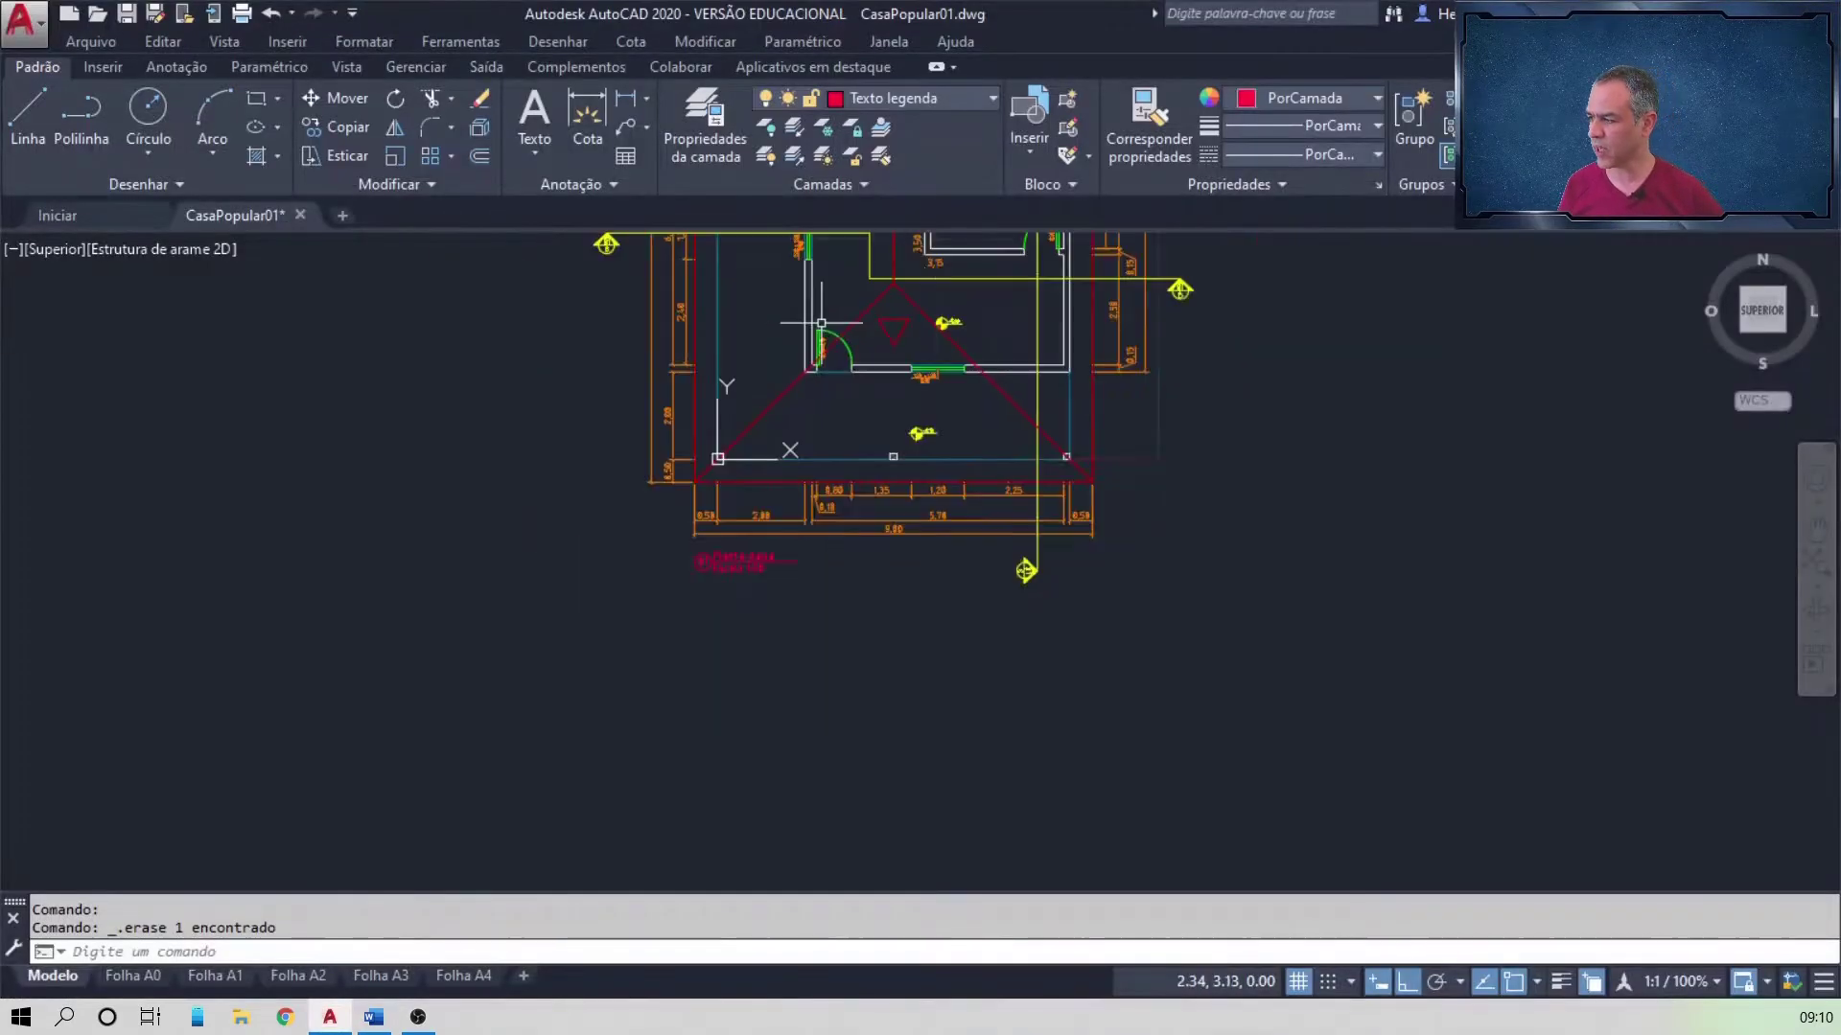
scroll(822, 323, "down", 2)
middle_click_drag(821, 323, 871, 850)
scroll(889, 533, "up", 4)
middle_click_drag(889, 533, 757, 670)
middle_click_drag(678, 451, 650, 500)
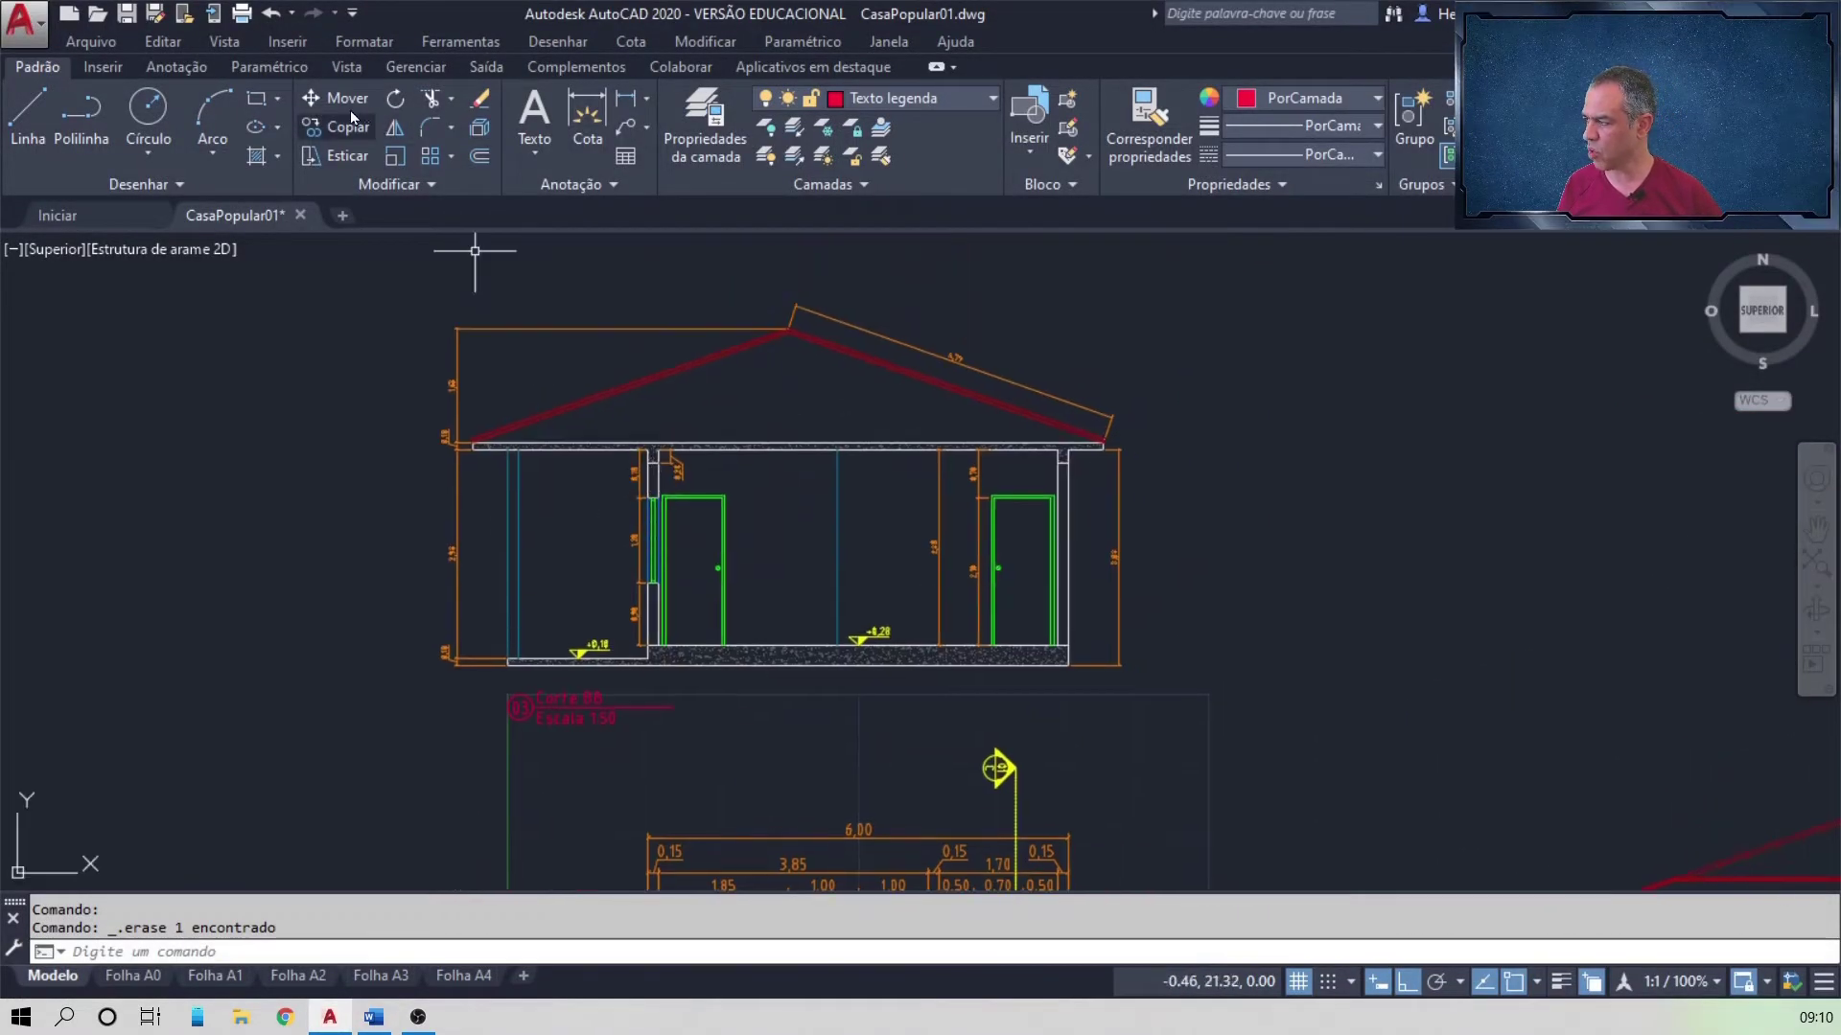
left_click(320, 124)
left_click(379, 256)
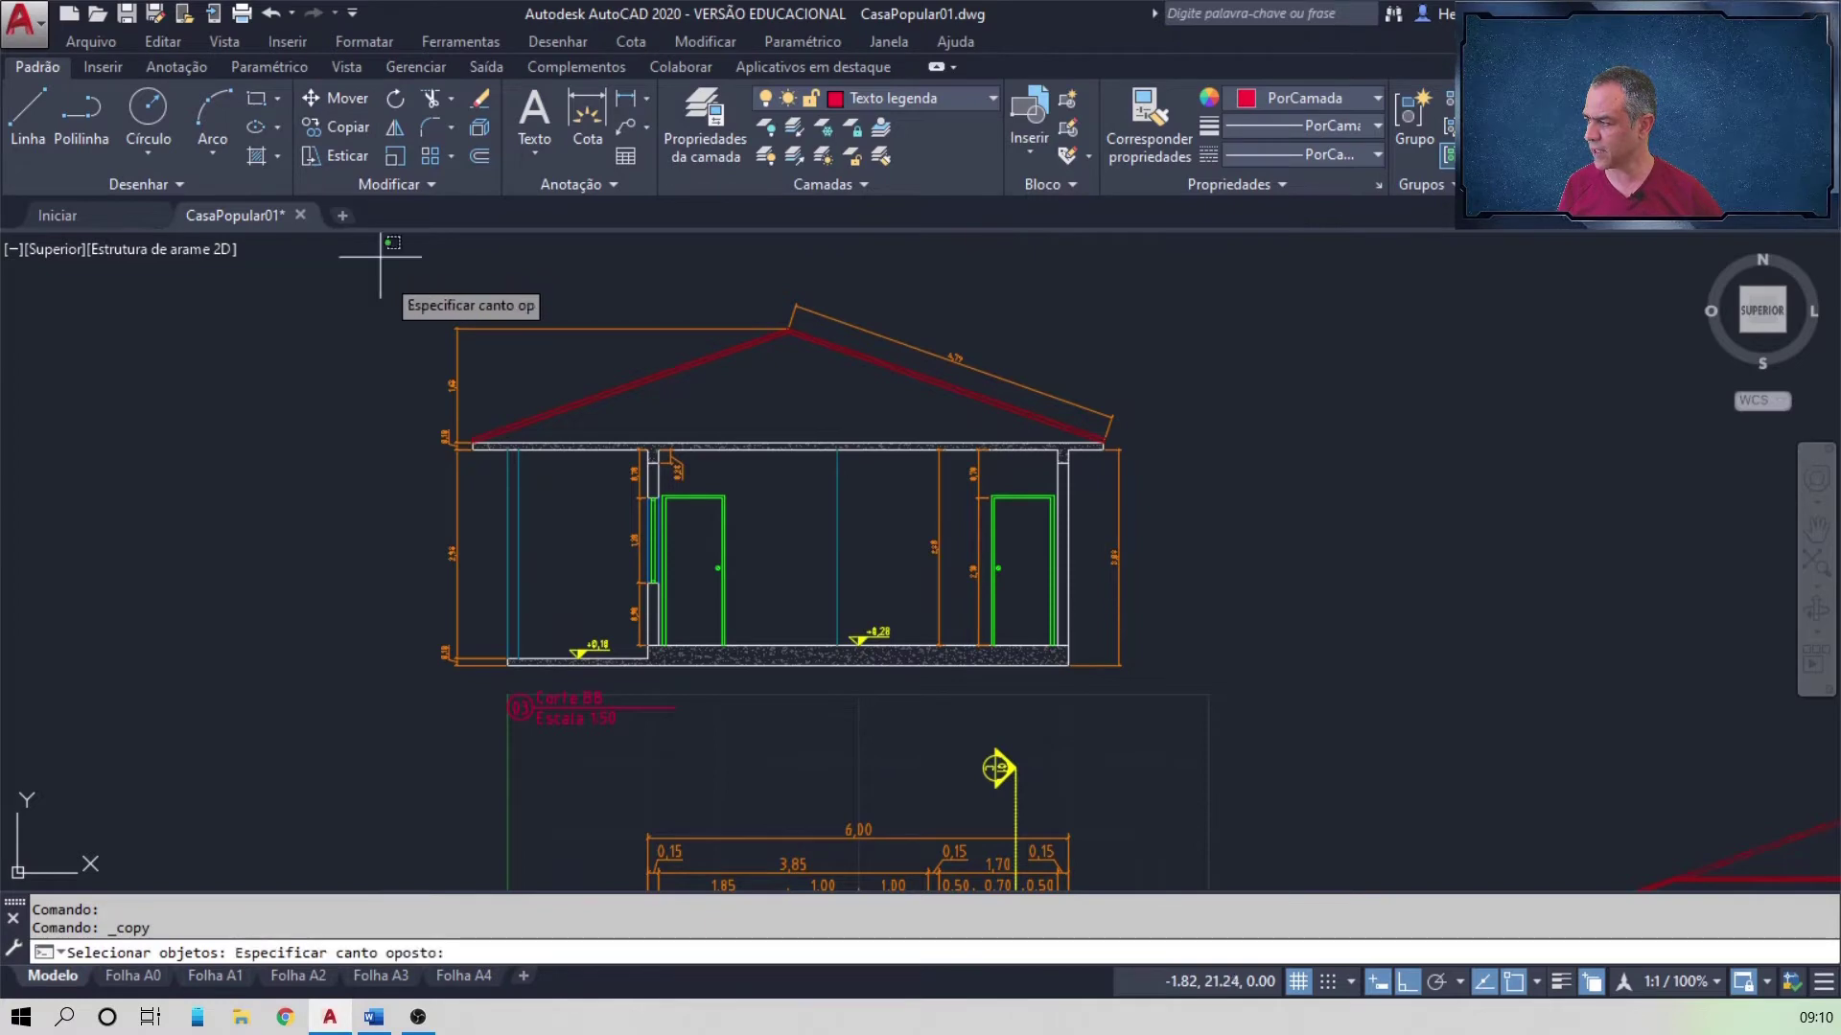
left_click(1257, 738)
key("Return")
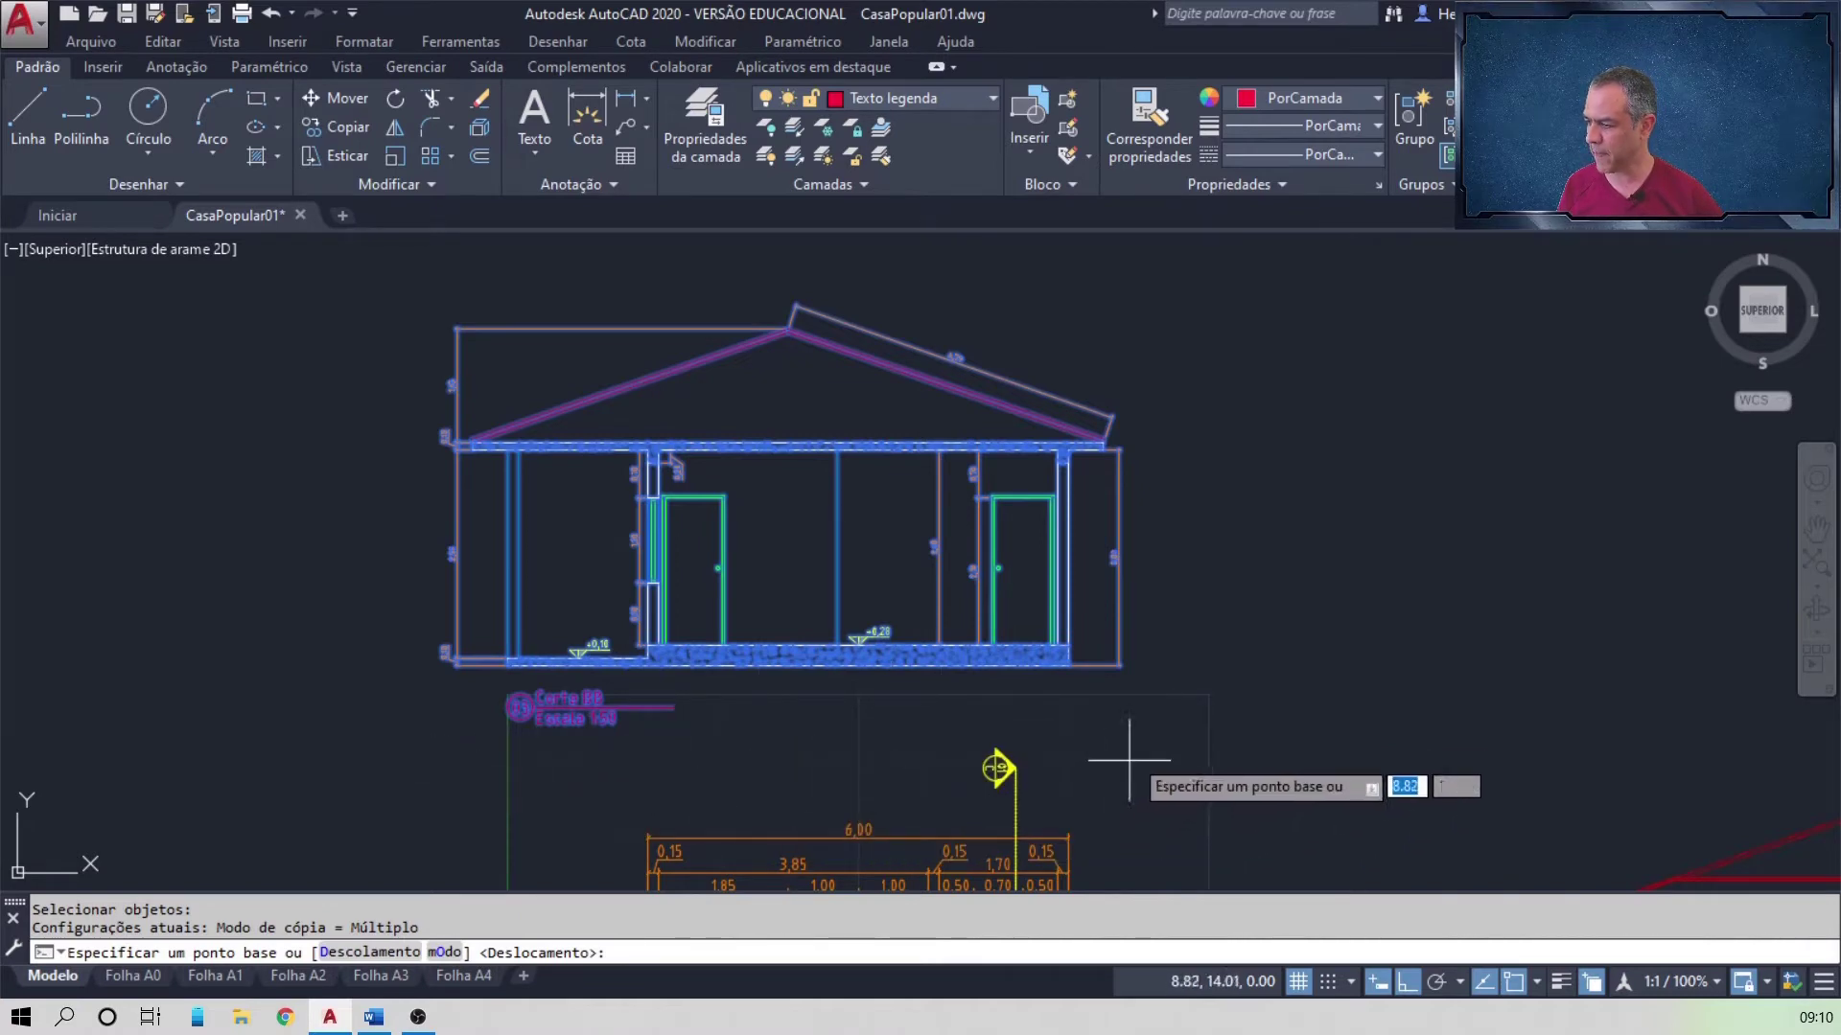
left_click(1068, 665)
scroll(1119, 788, "down", 6)
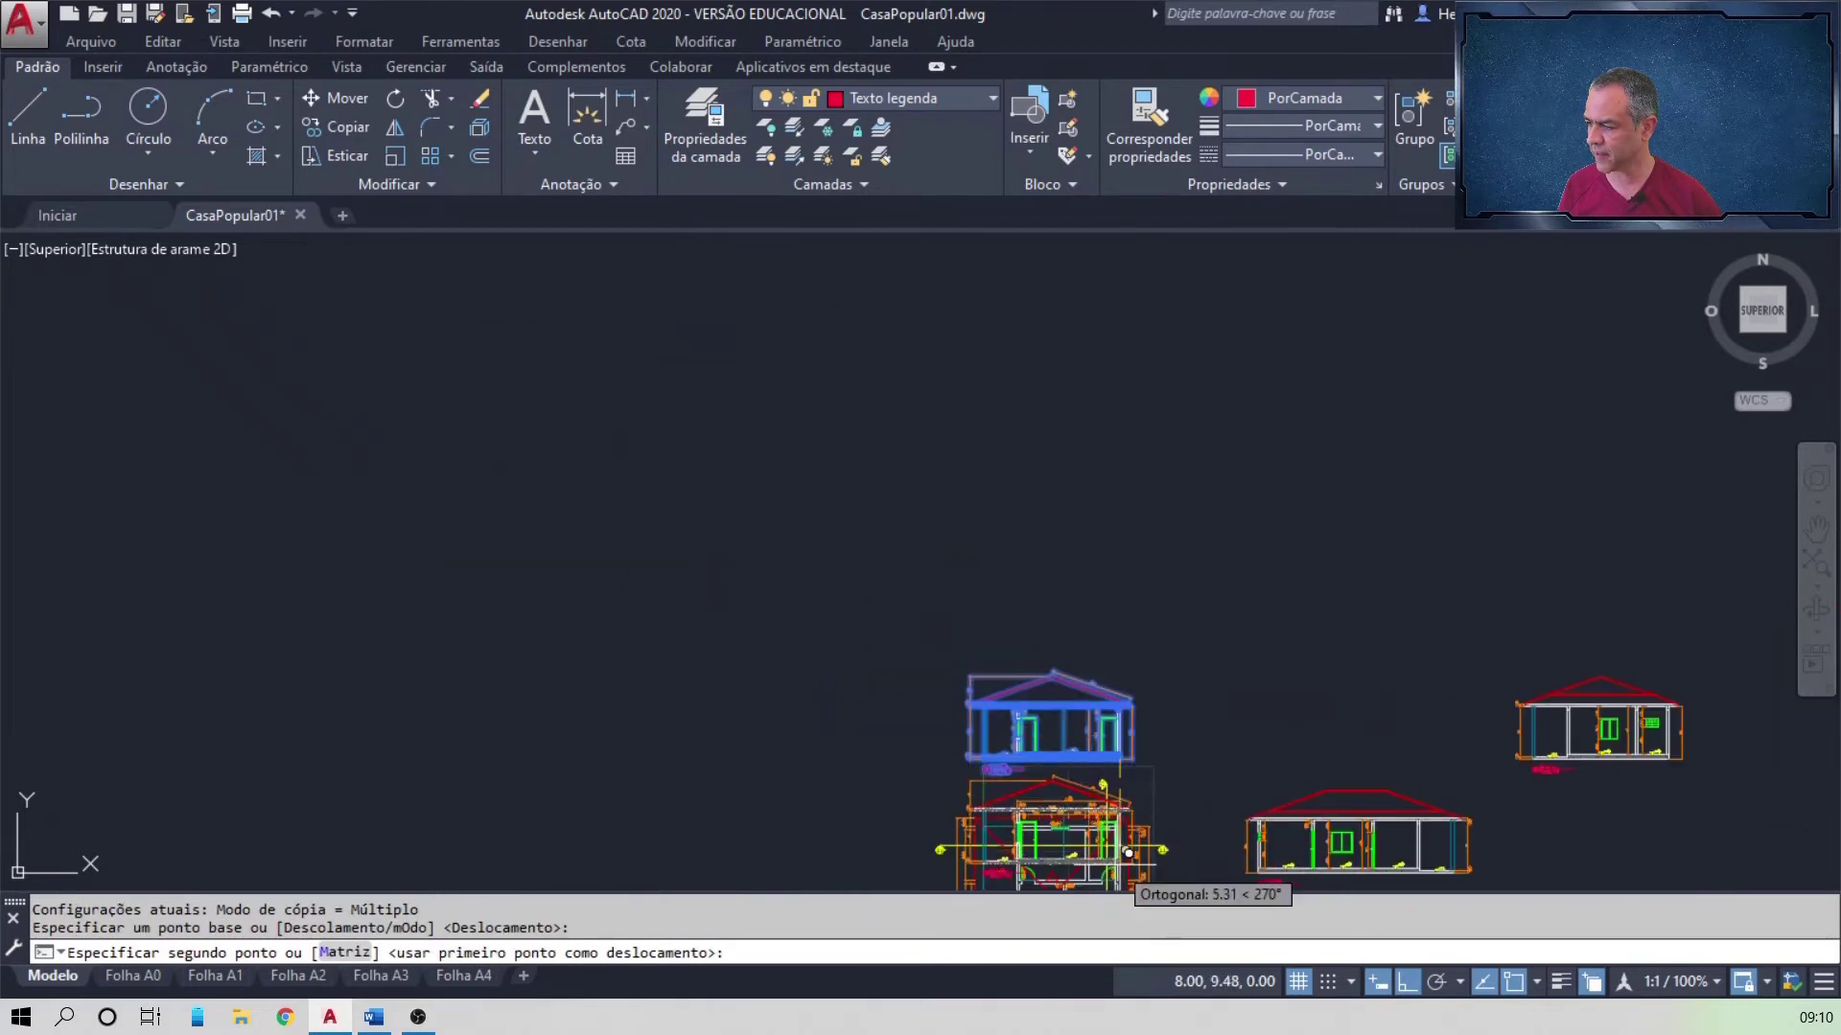
middle_click_drag(1101, 823, 986, 317)
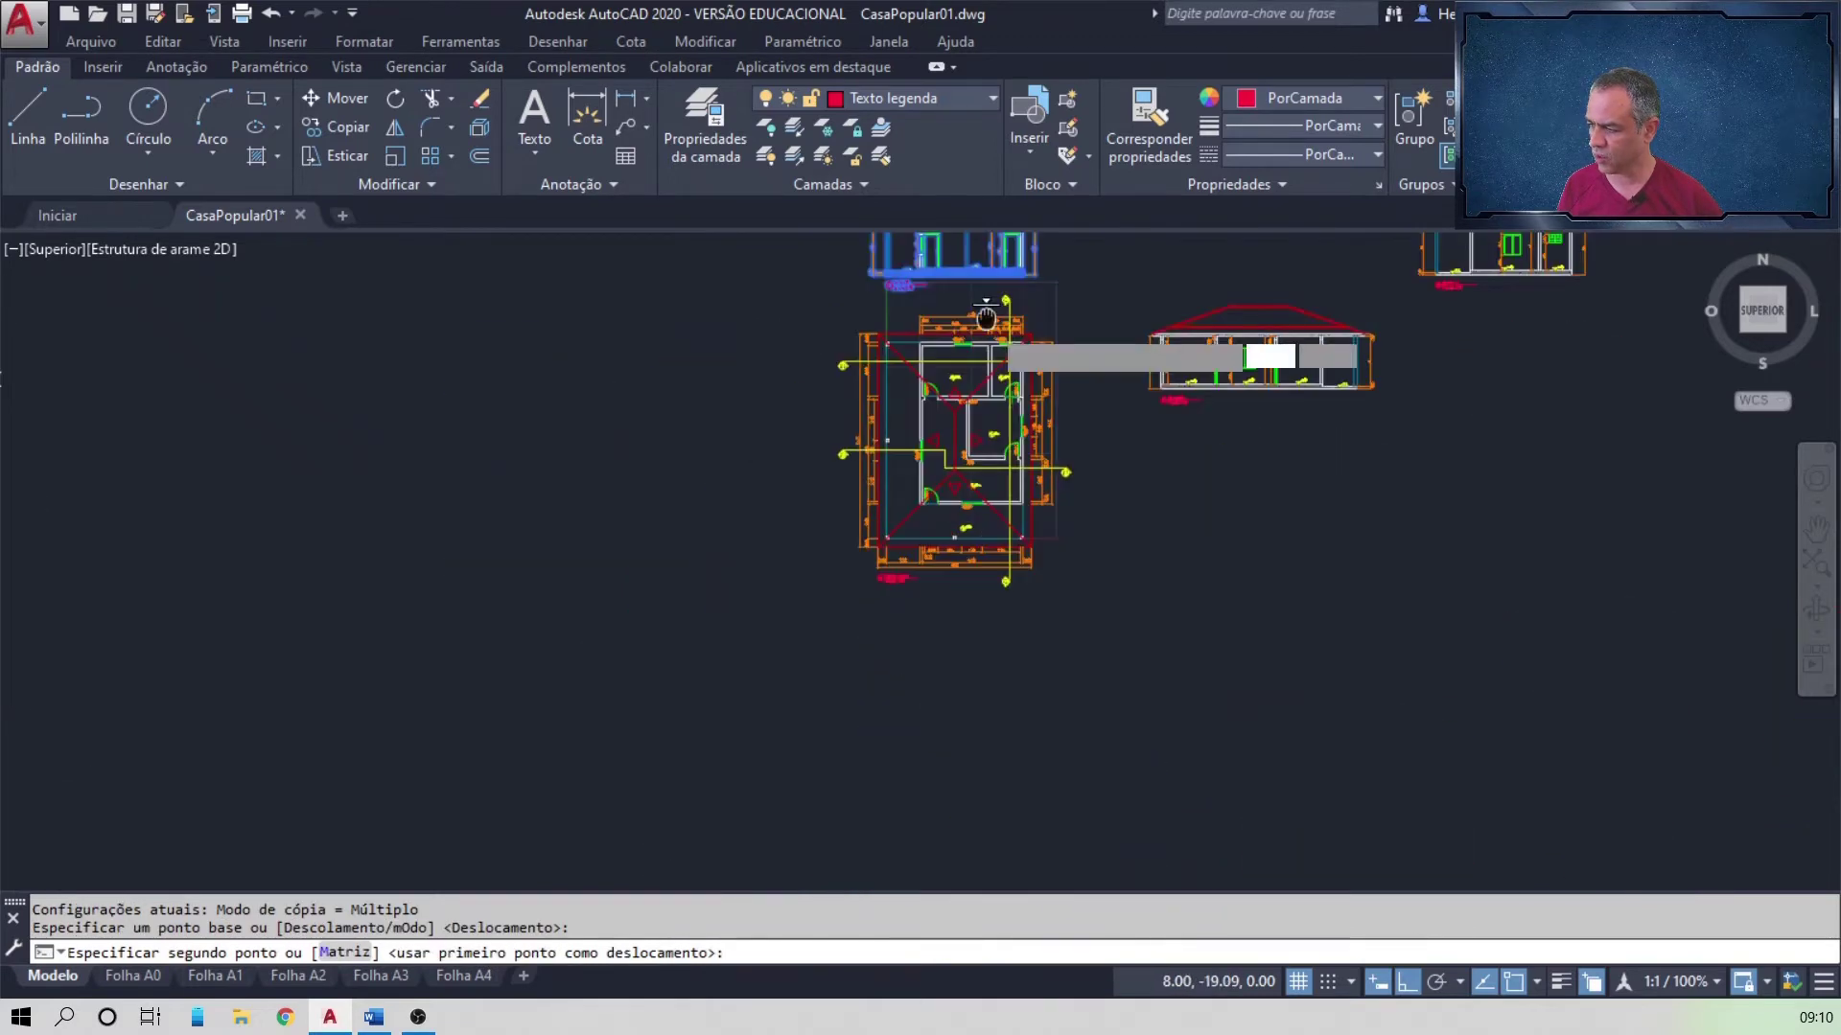
left_click(1038, 714)
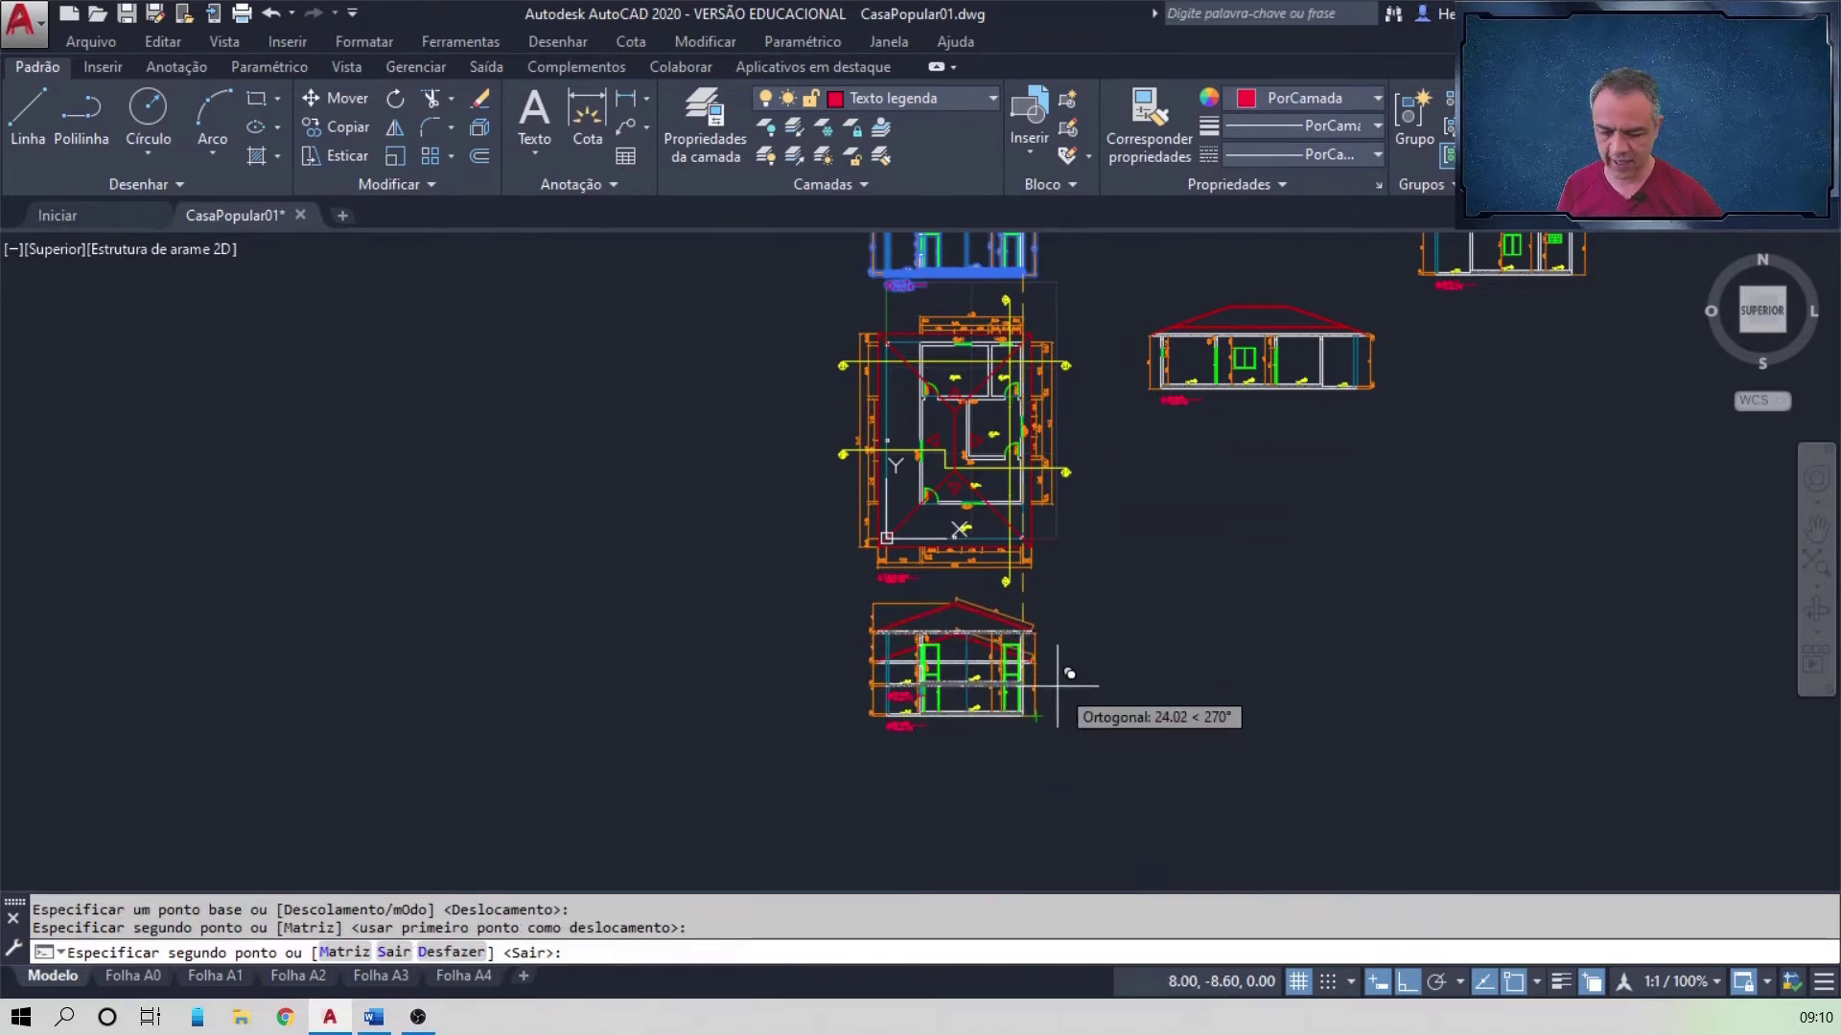
key("Return")
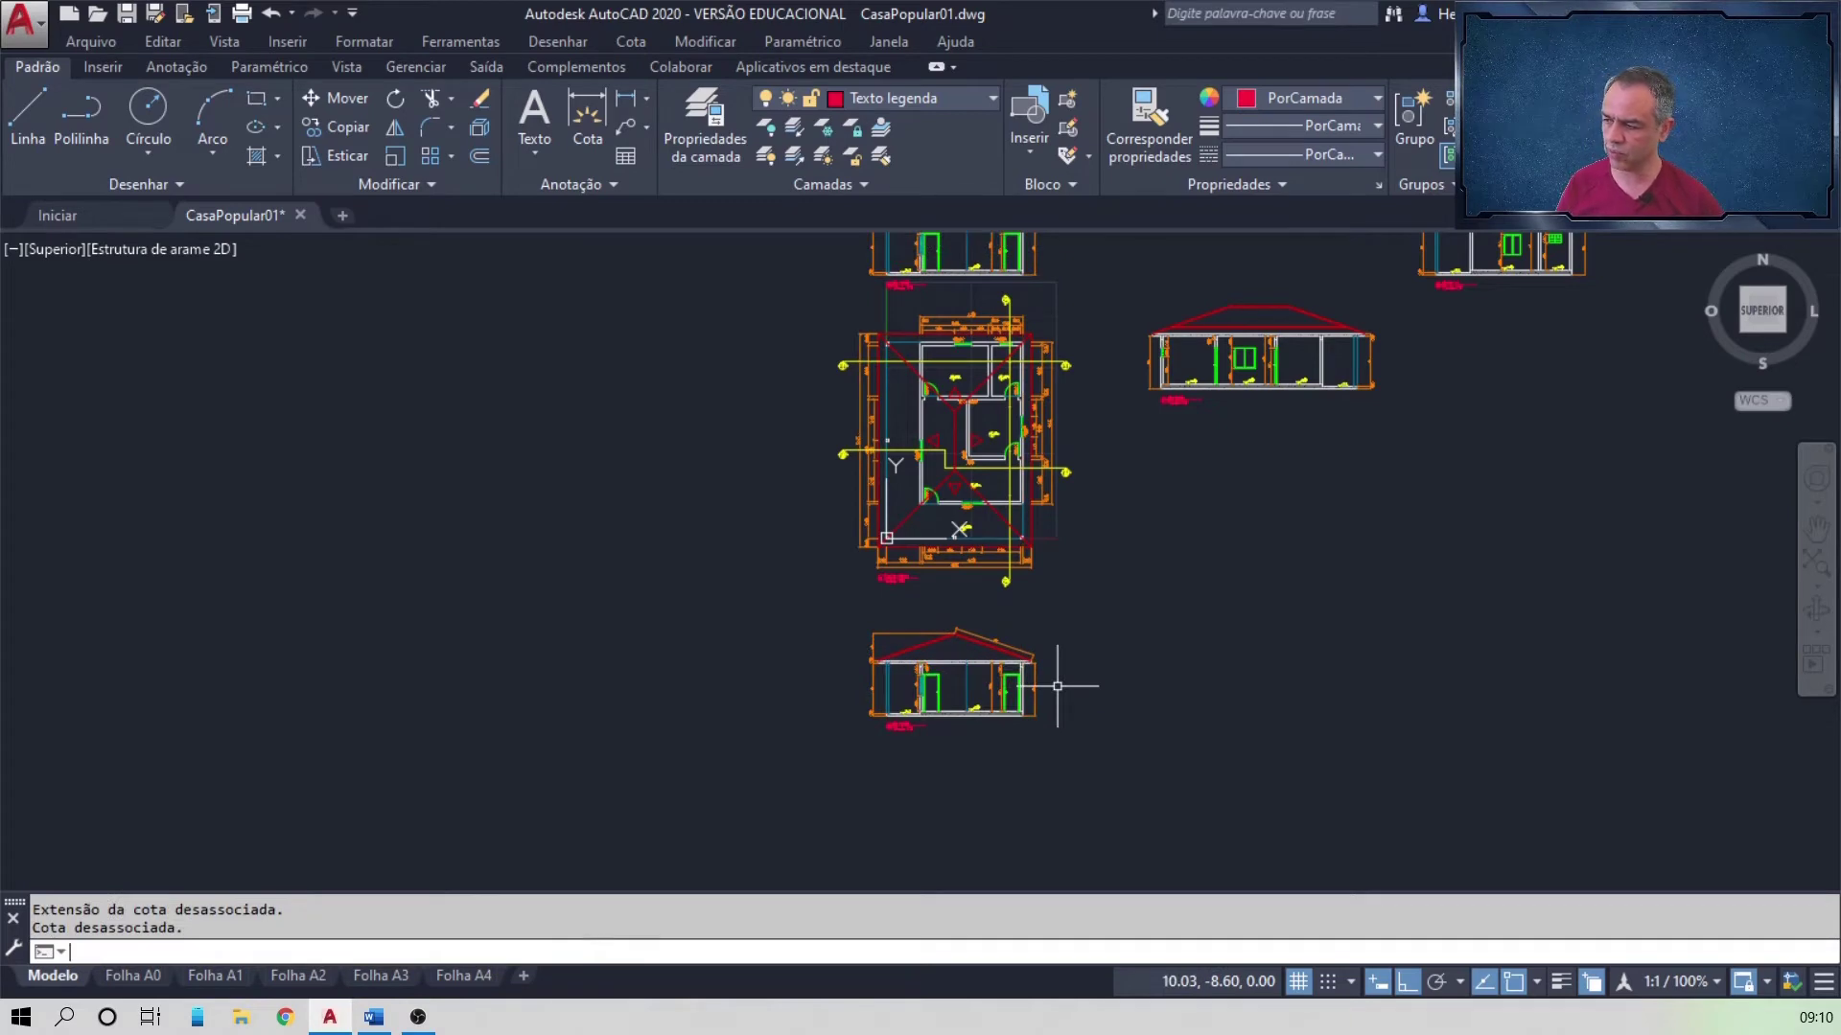
Step: Change the copied section's legend to plan number 05 and title "Fachada Frontal"
scroll(901, 683, "up", 8)
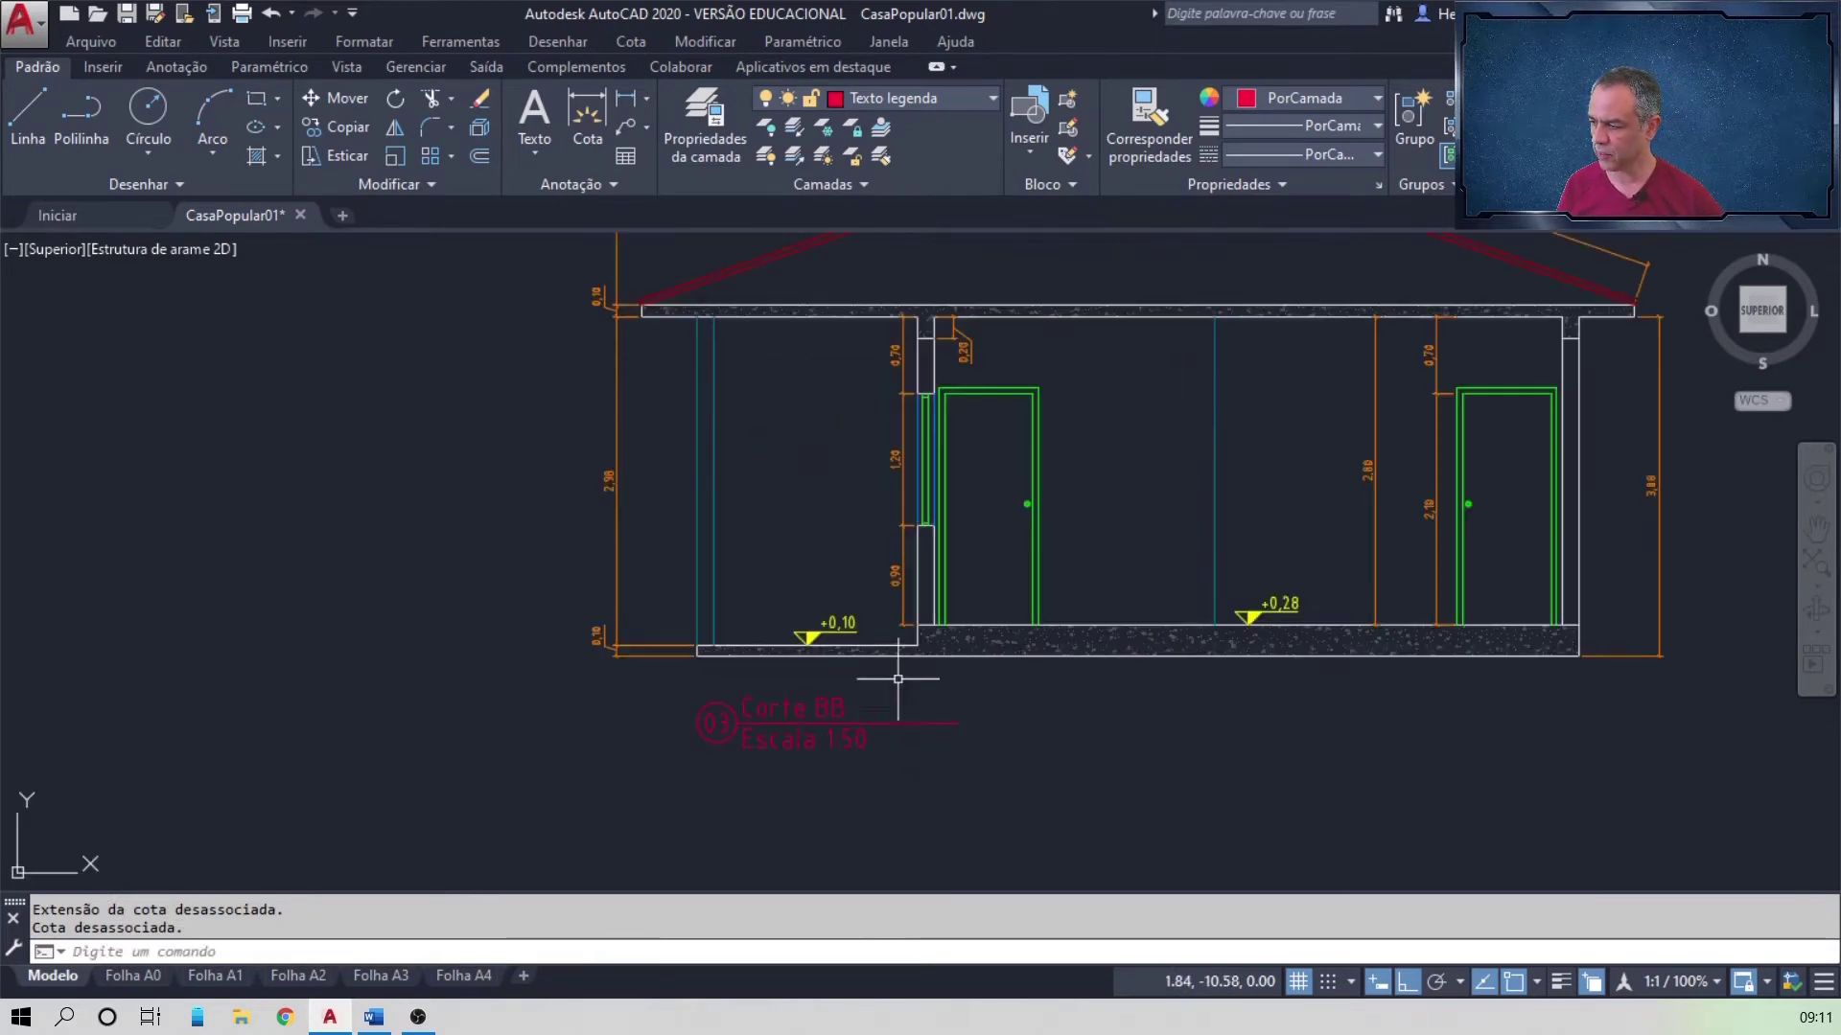
scroll(897, 679, "up", 2)
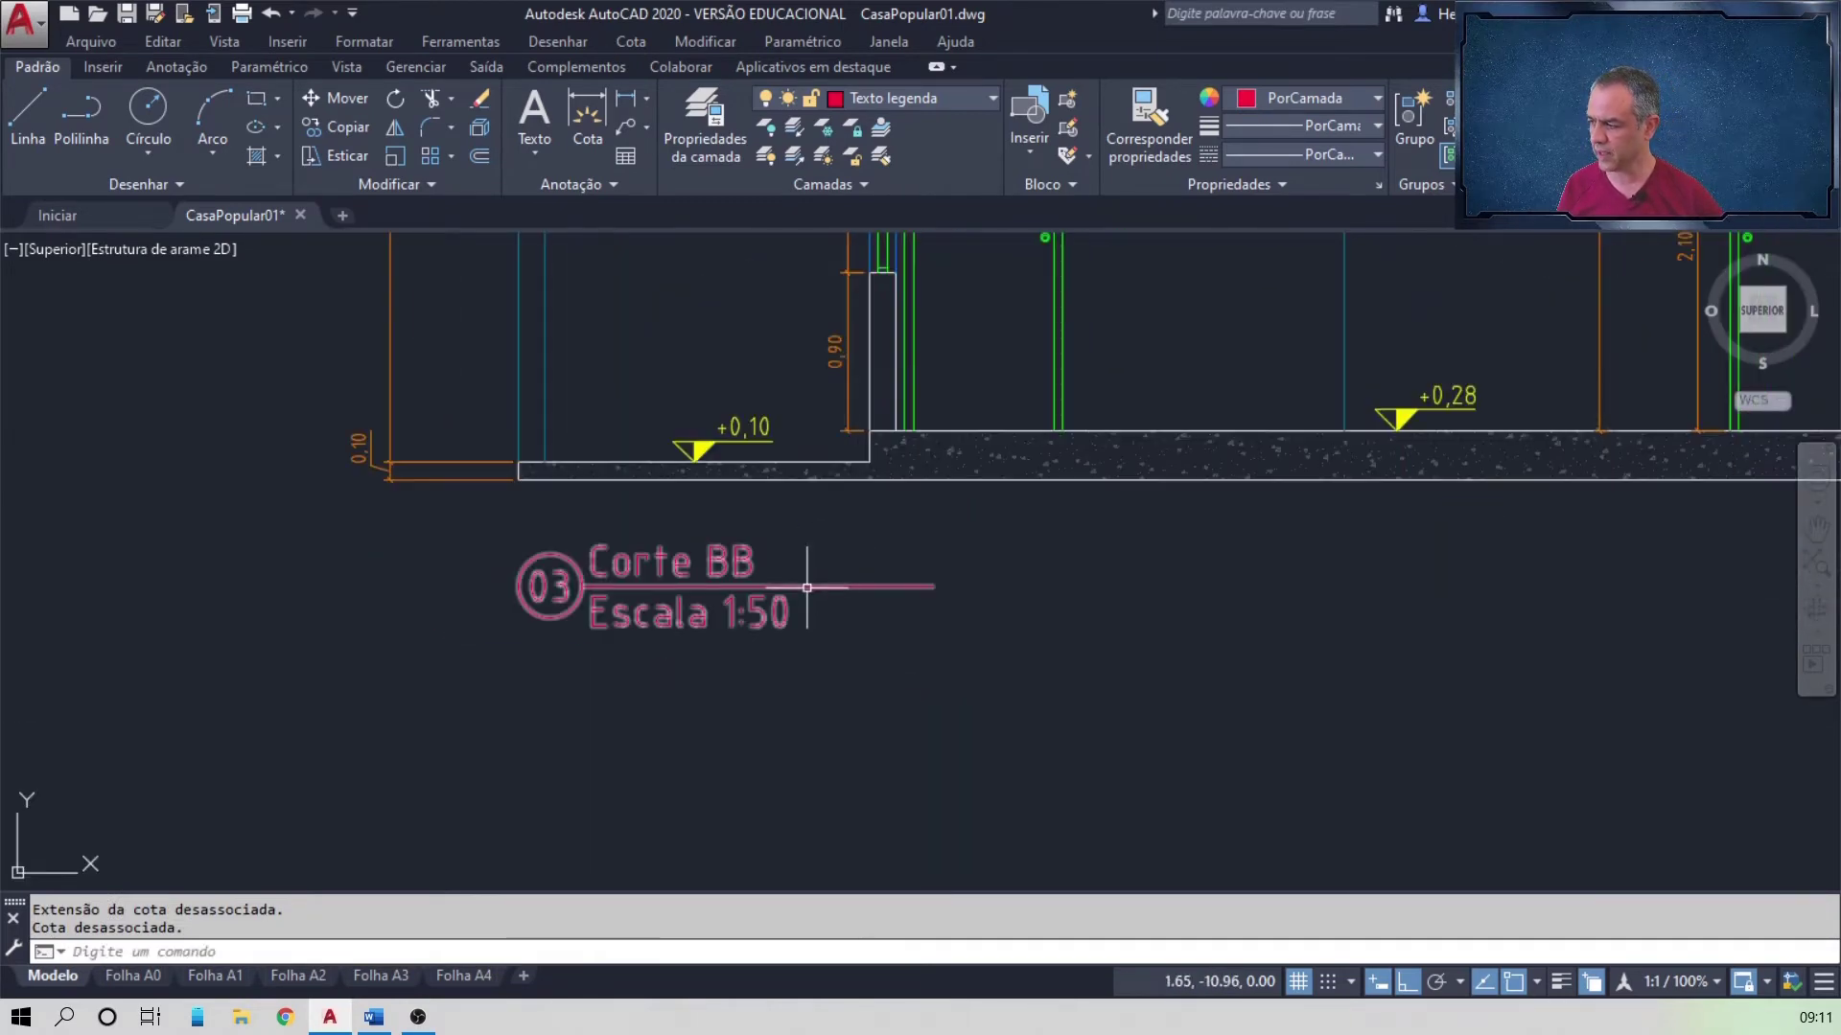
double_click(807, 588)
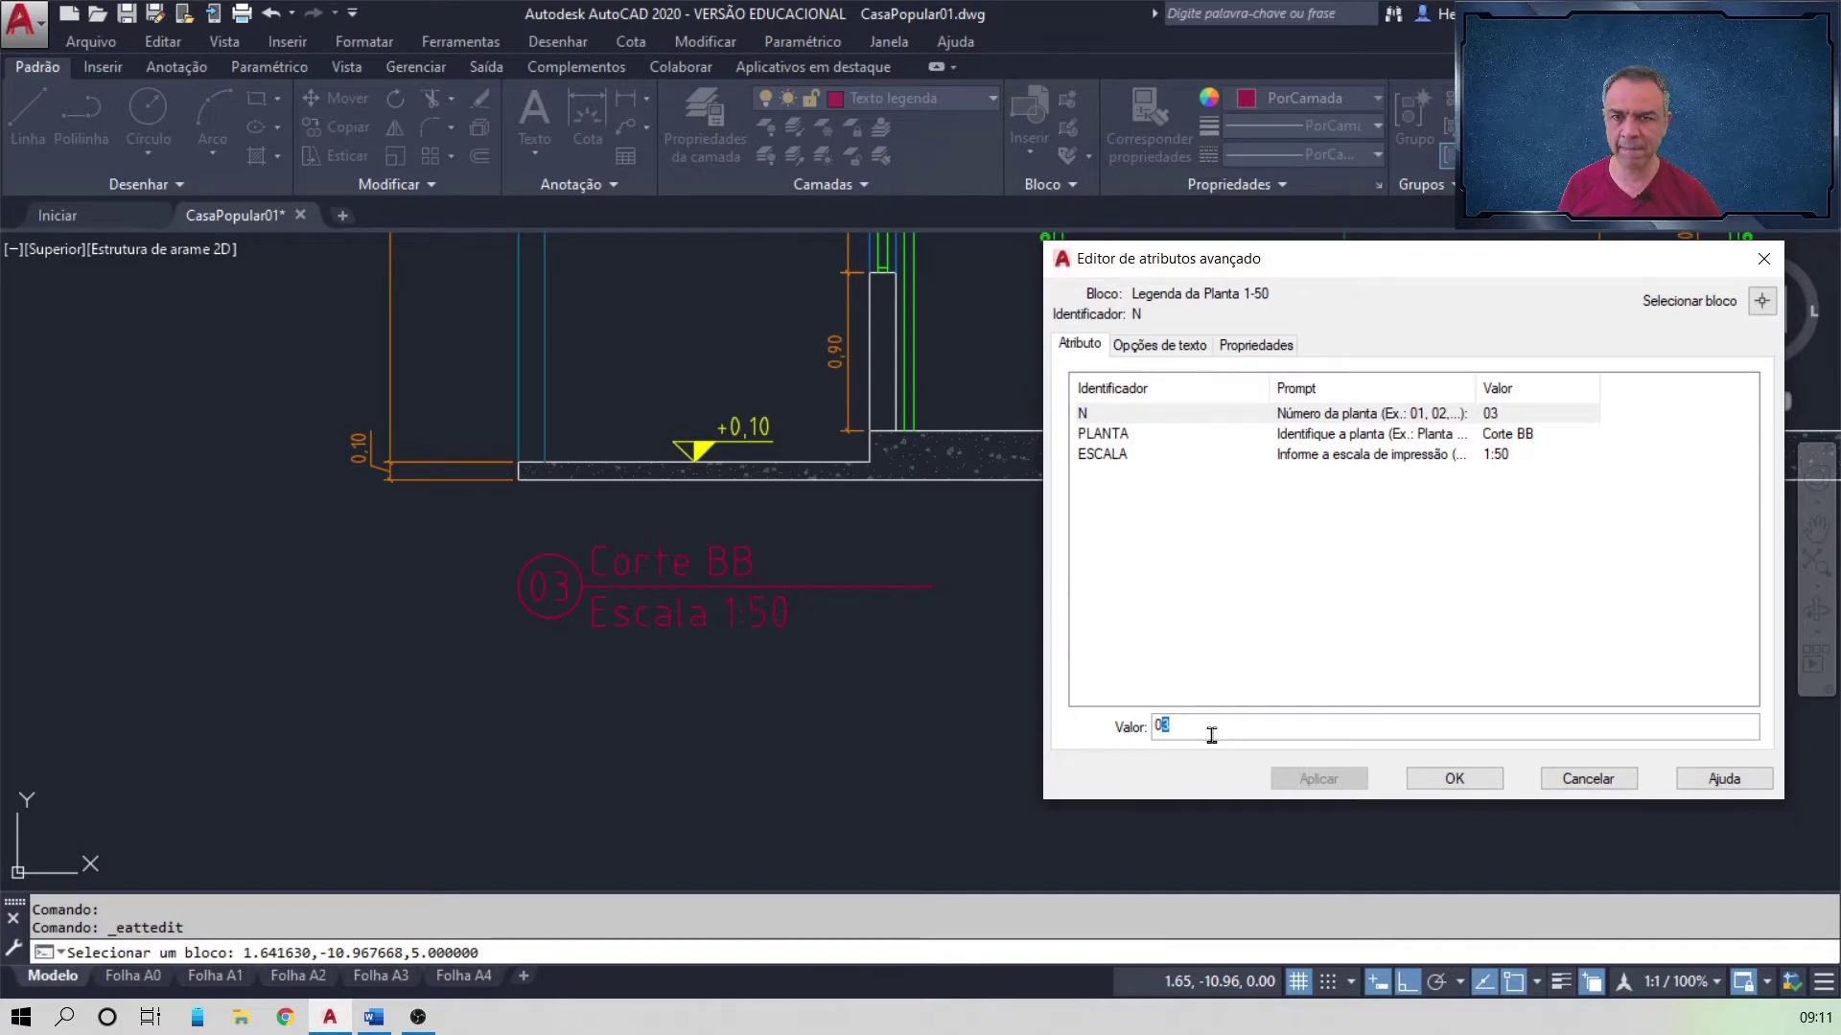
type("05")
key("Return")
key("BackSpace")
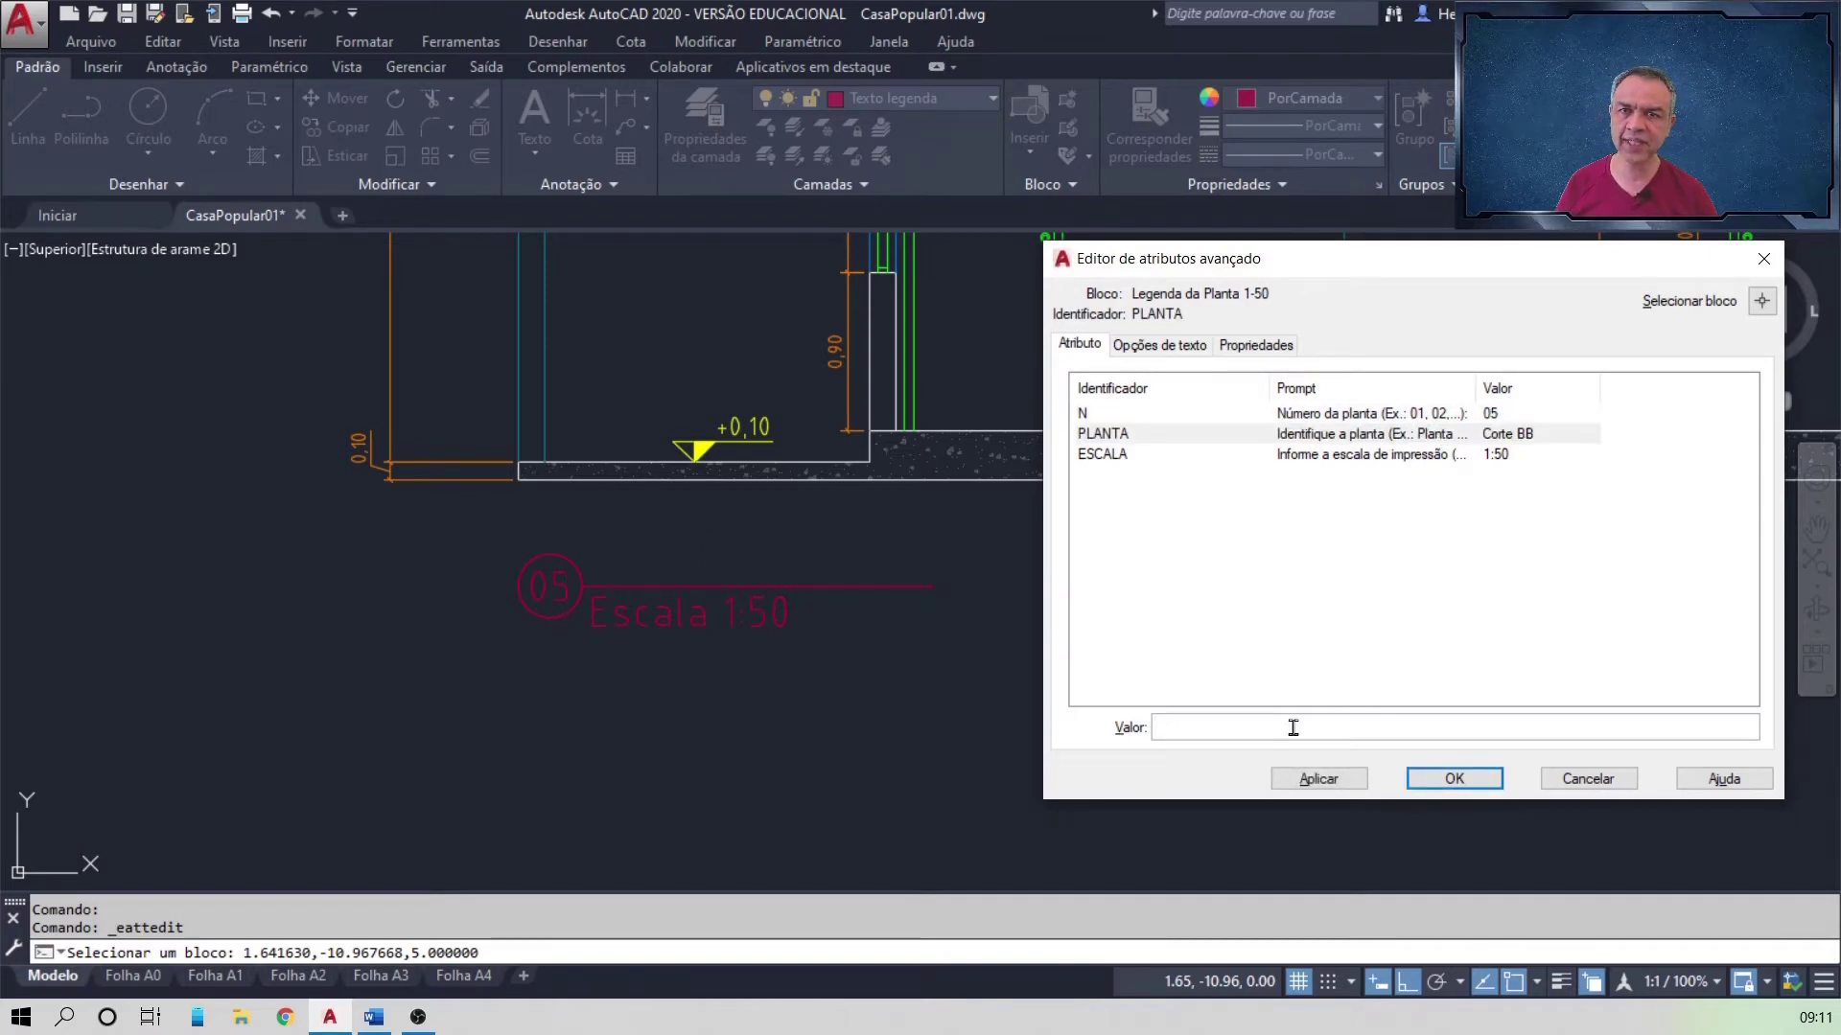
type("Fachada Frontal")
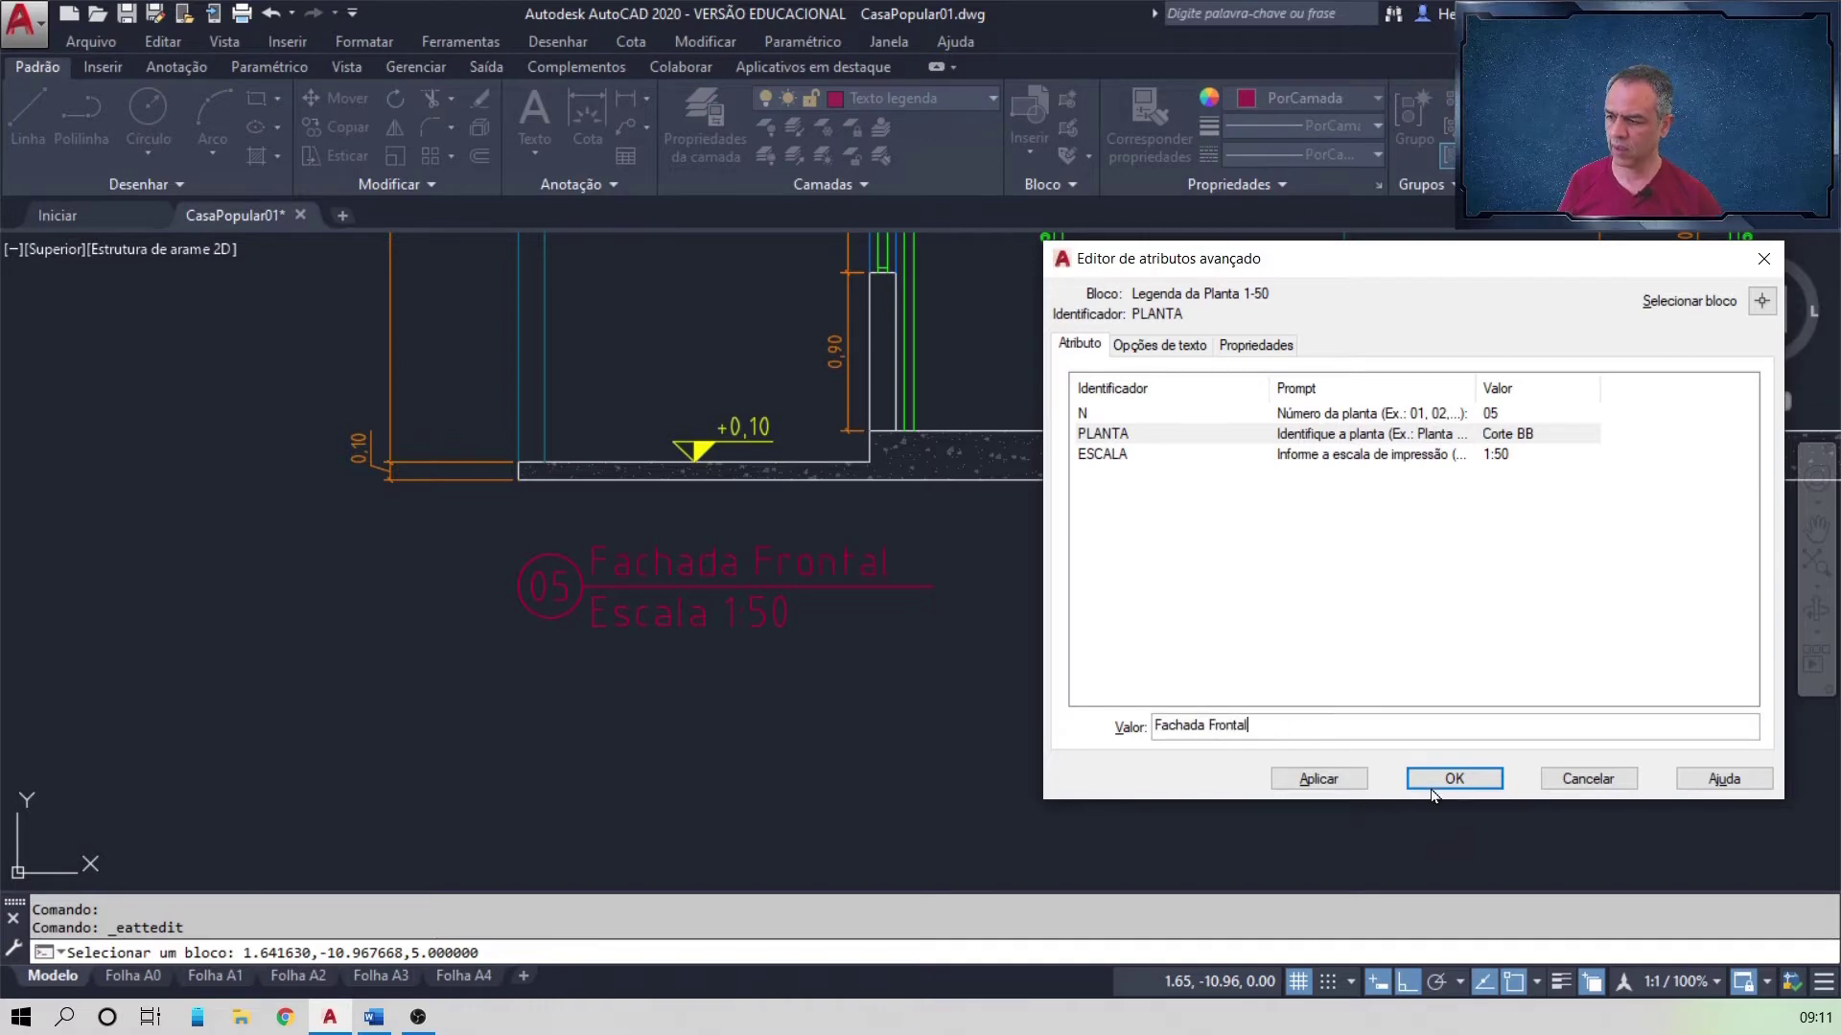
left_click(1431, 786)
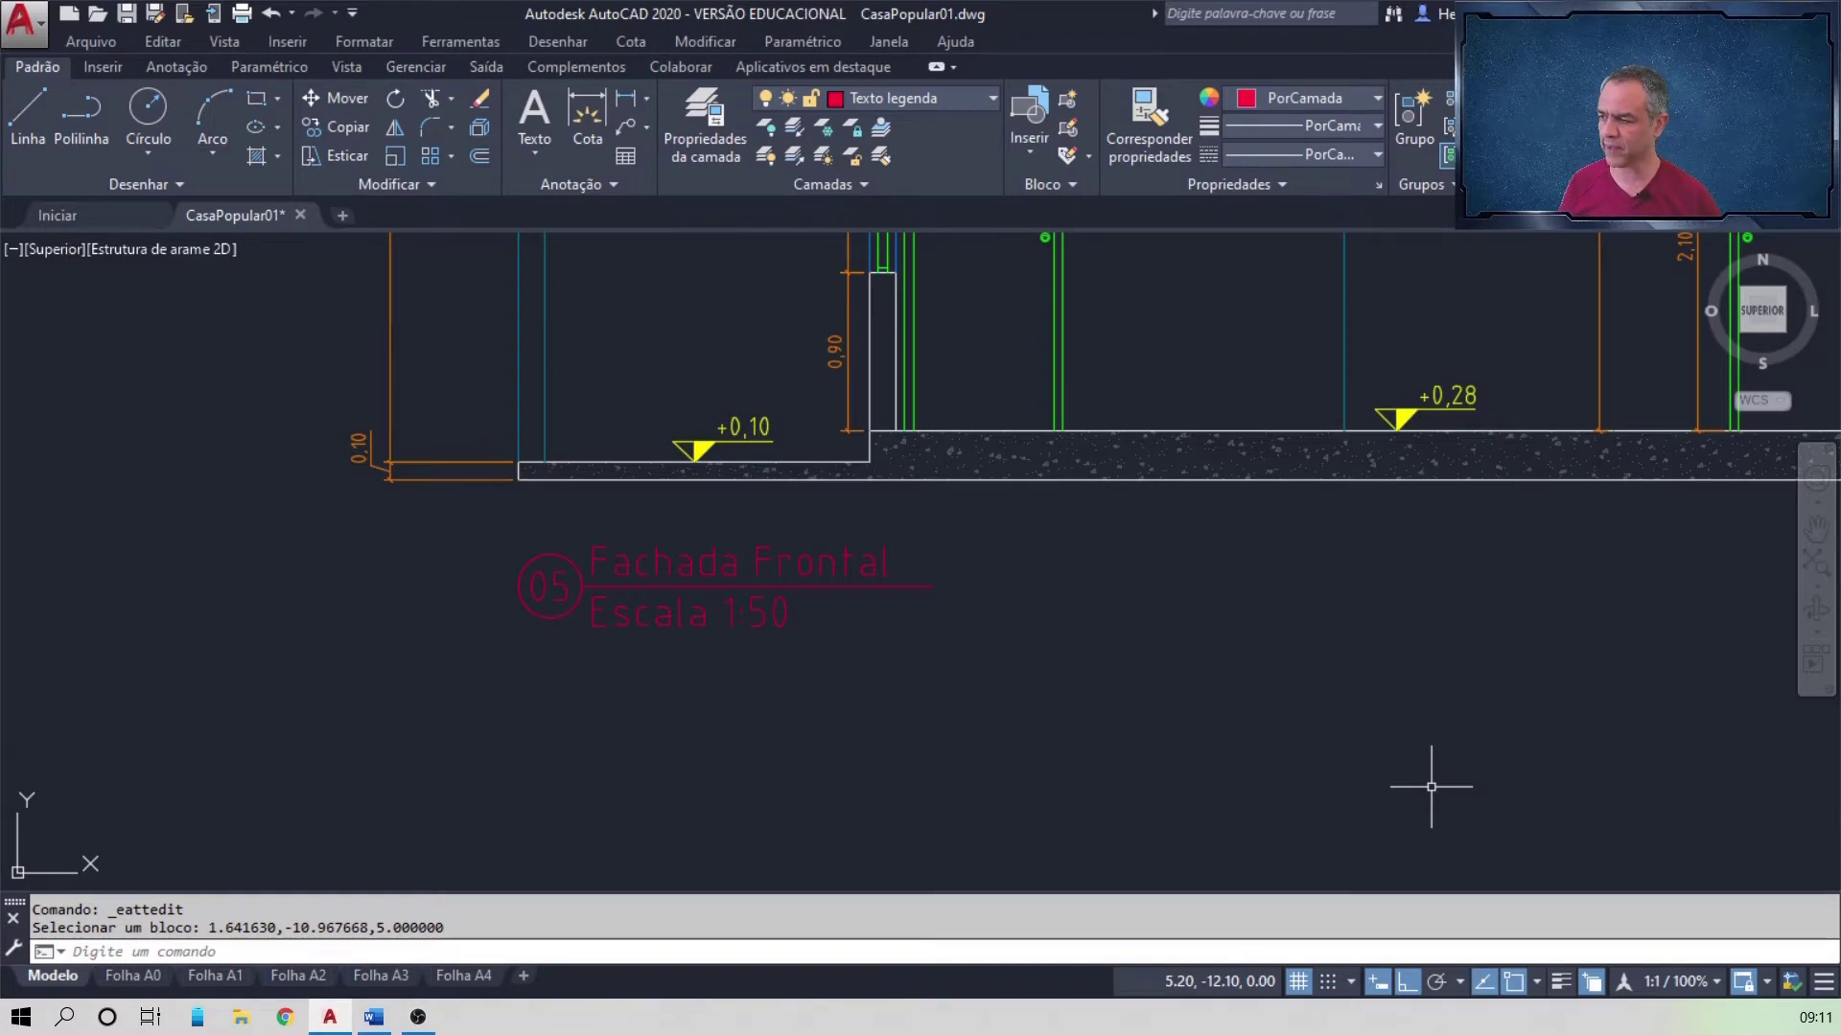
Step: Check exercise item 51 in the Word document and erase the dimensions around the outside of the front façade
key("alt+Tab")
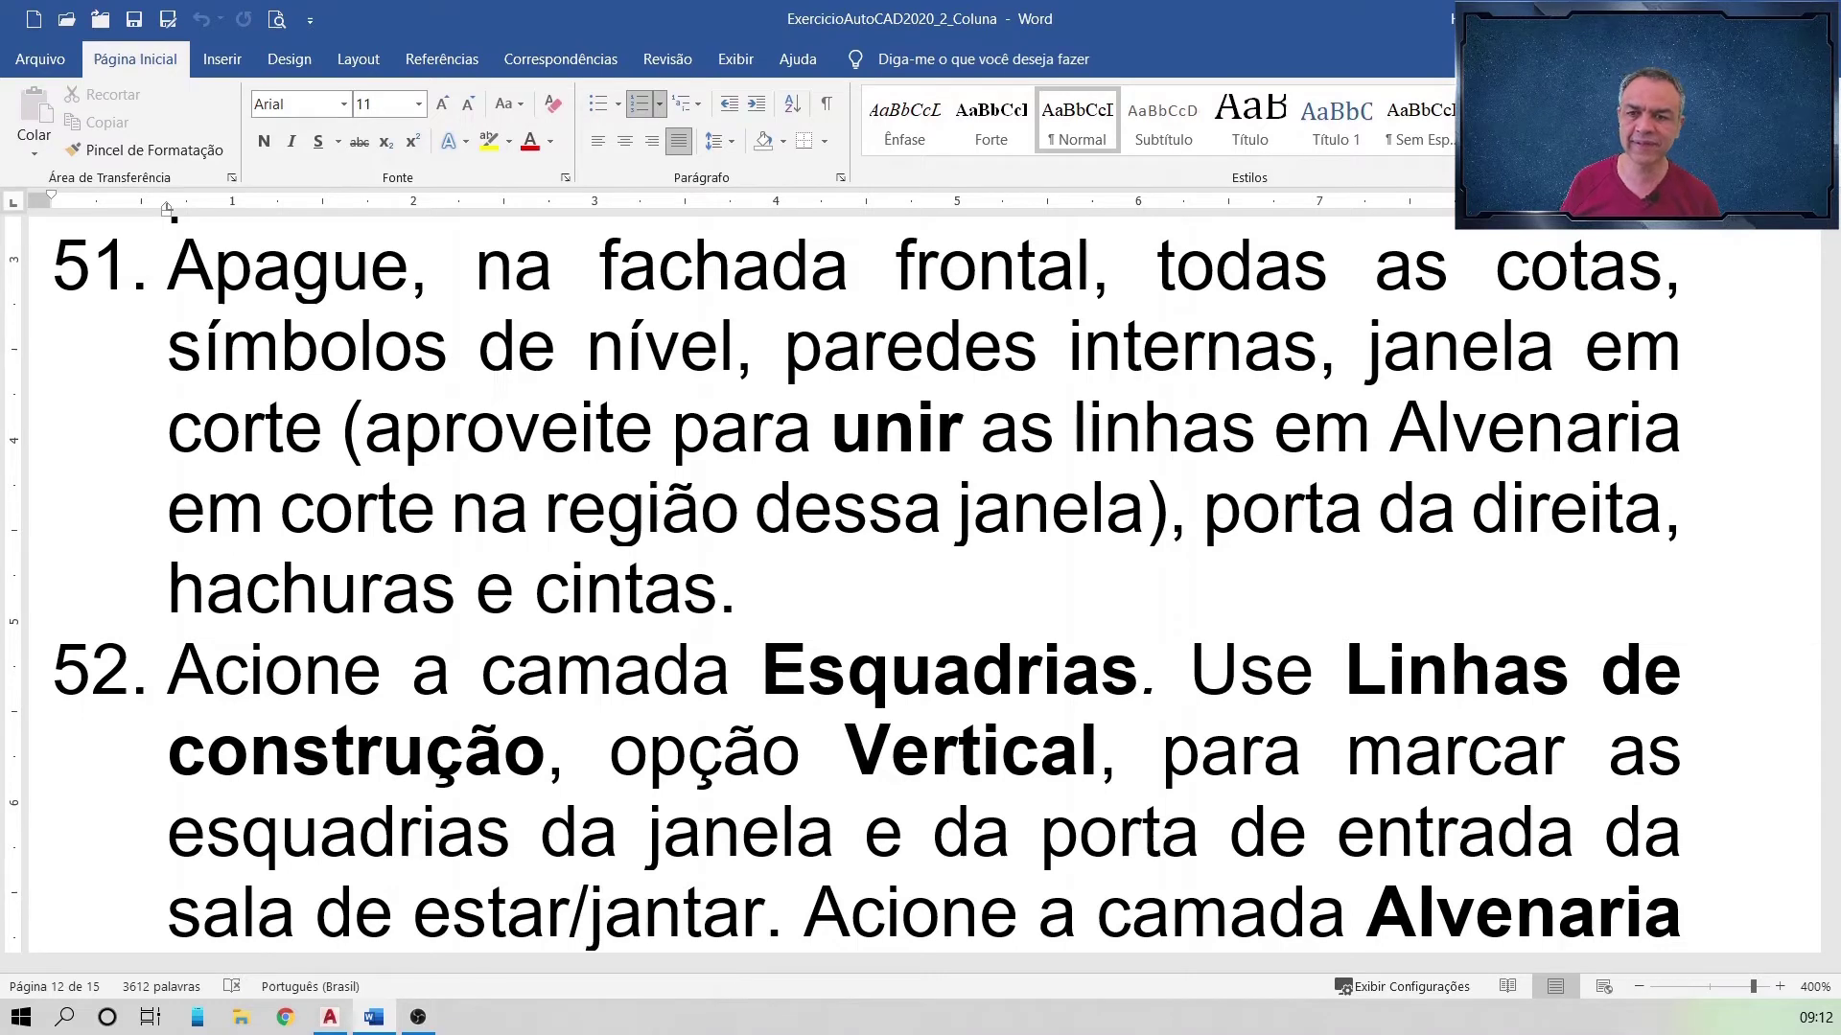
key("alt+Tab")
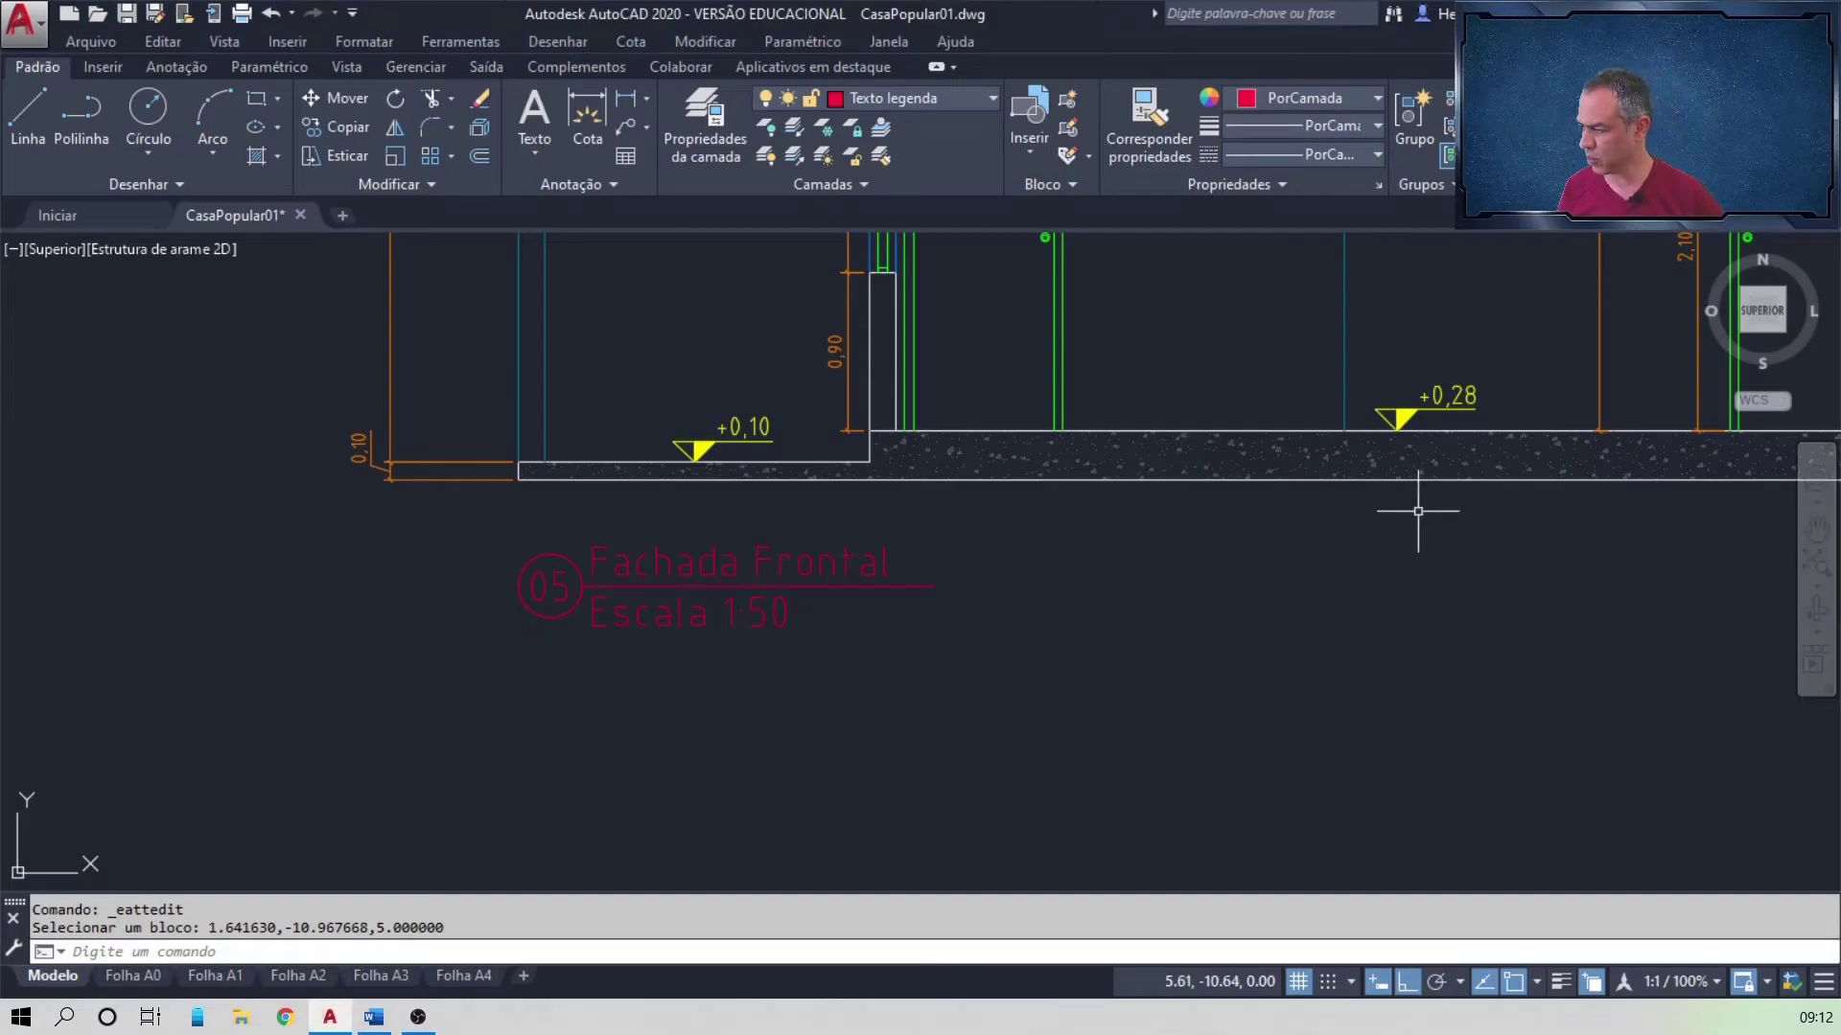
scroll(1032, 423, "down", 5)
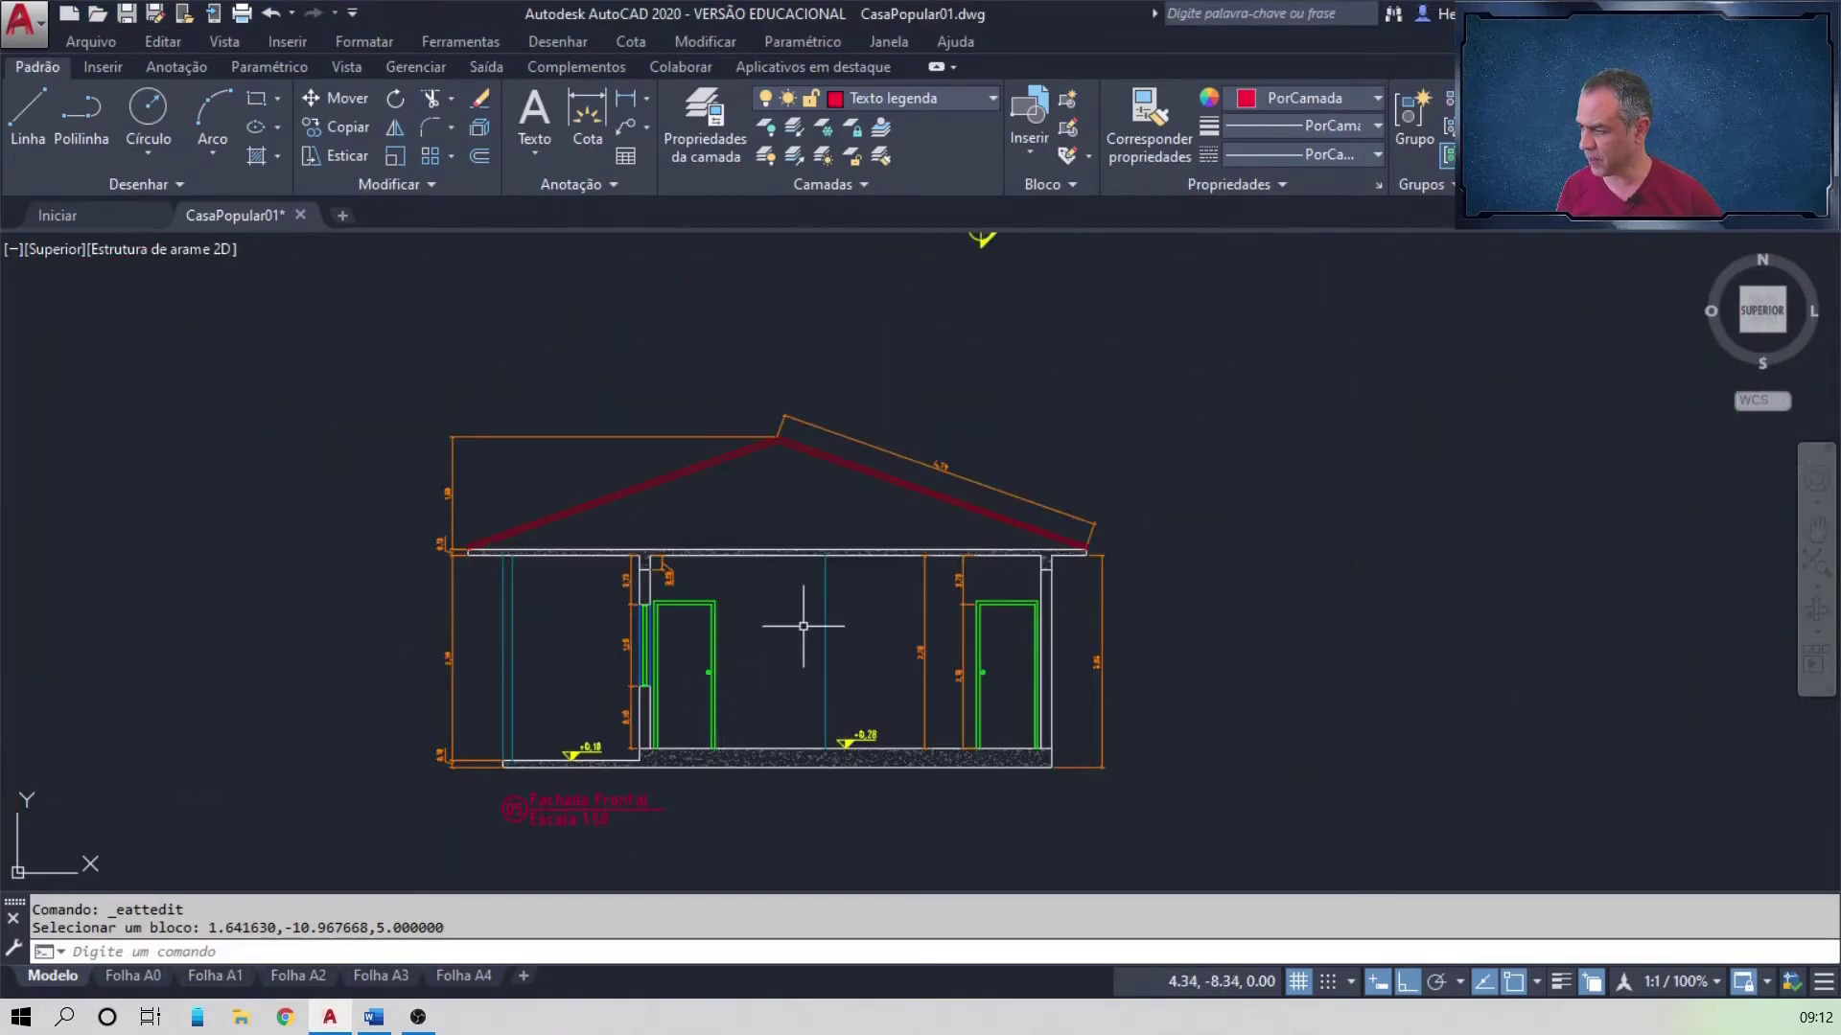
left_click(1141, 771)
left_click(1049, 548)
key("Delete")
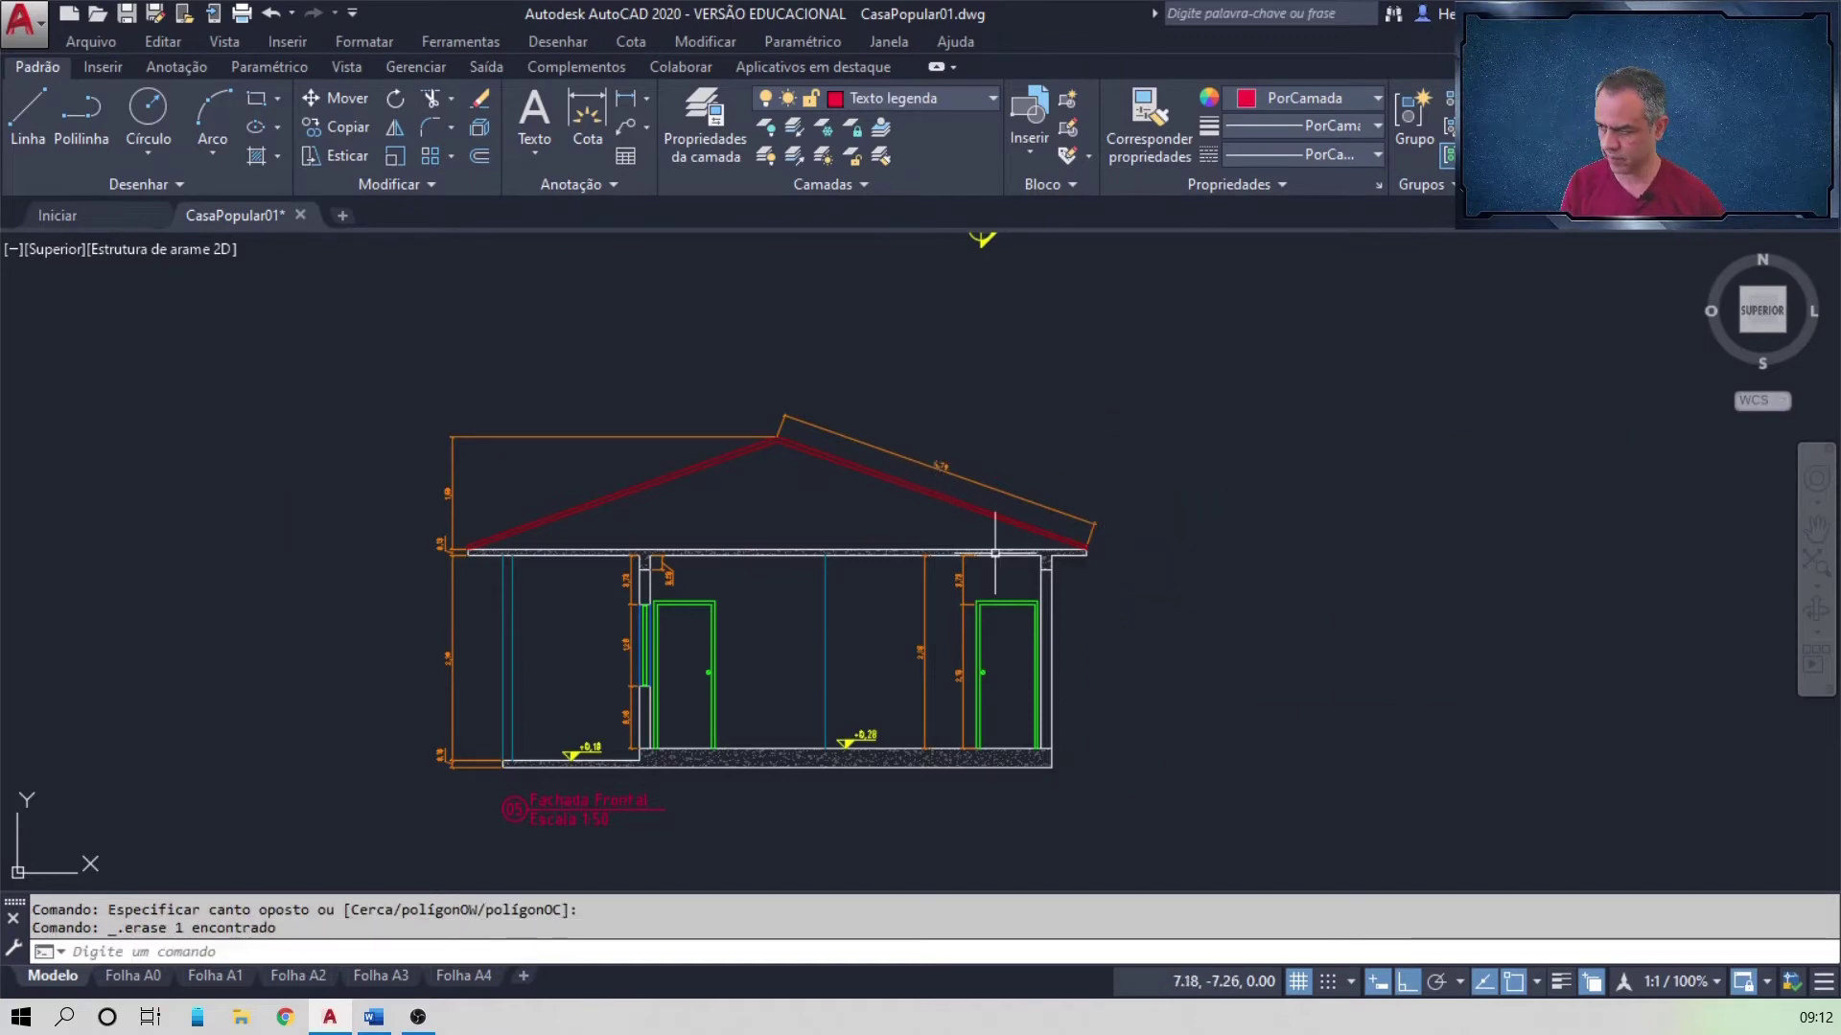
left_click(986, 485)
key("Delete")
left_click(483, 716)
left_click(397, 604)
key("Delete")
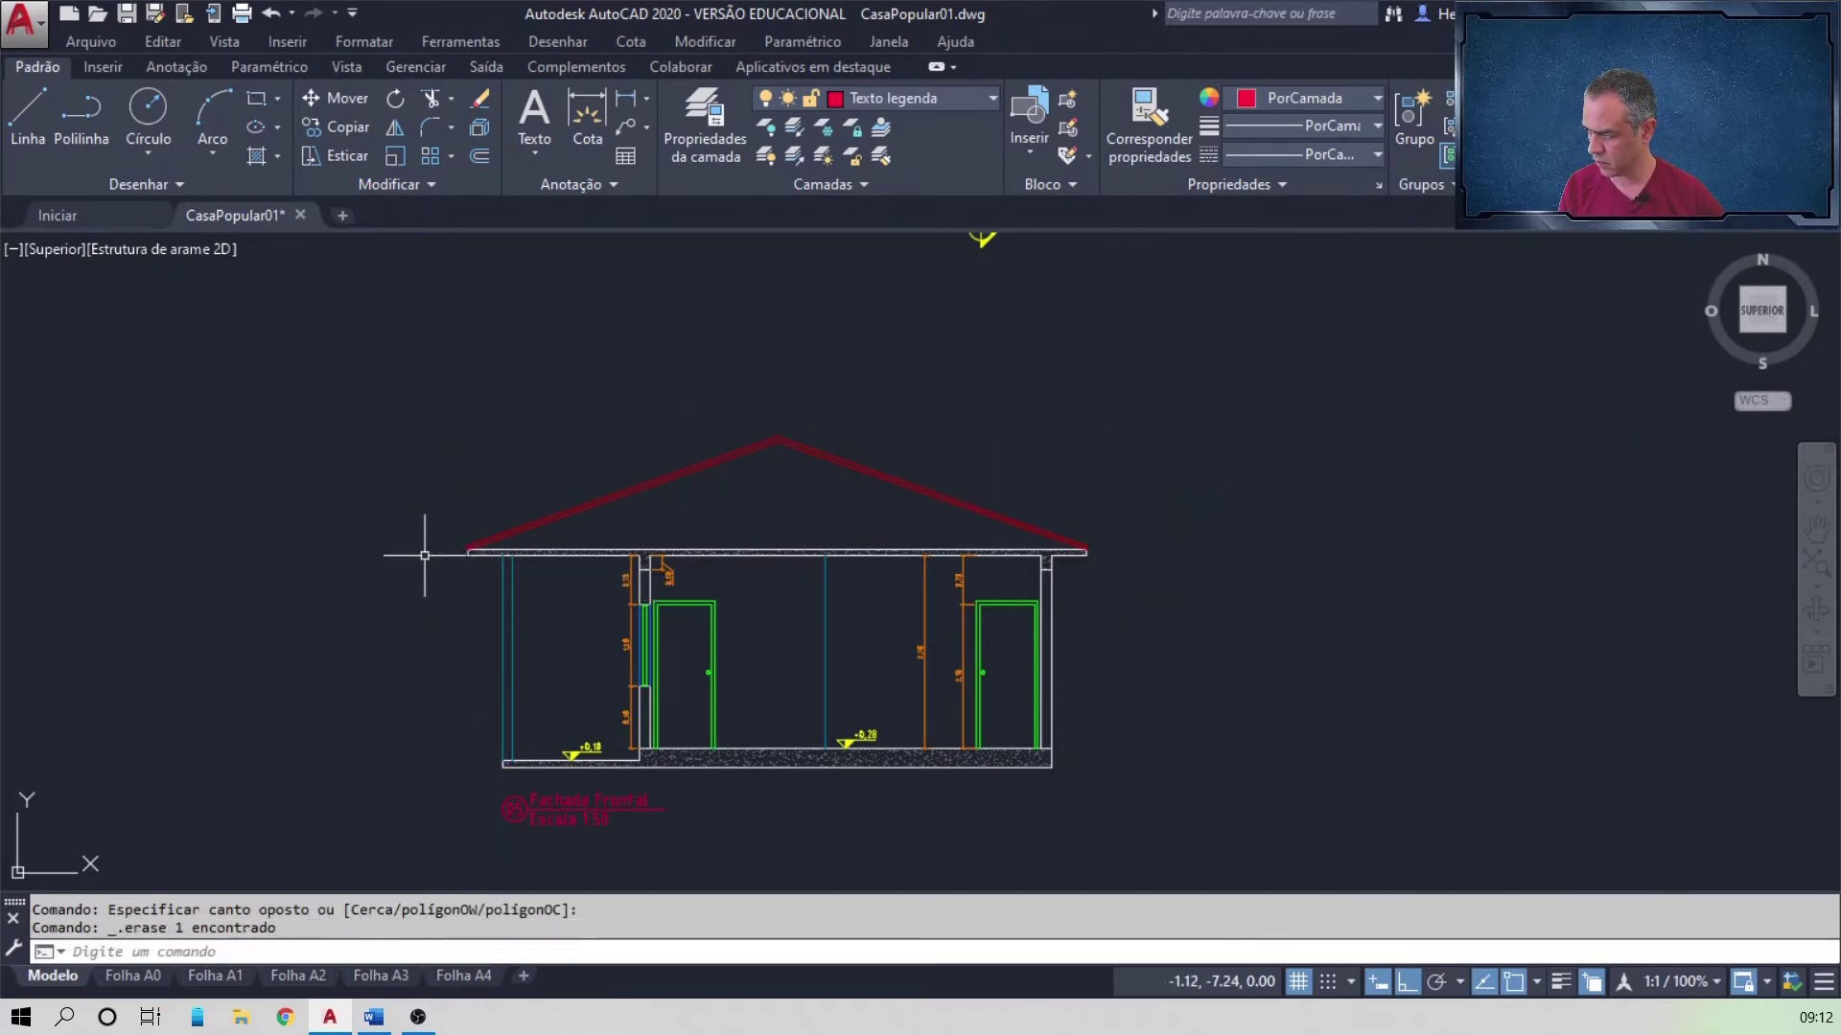
Step: Erase the remaining dimensions inside the front façade drawing, including the vertical ones beside the right-hand door
scroll(618, 695, "up", 4)
left_click(1360, 392)
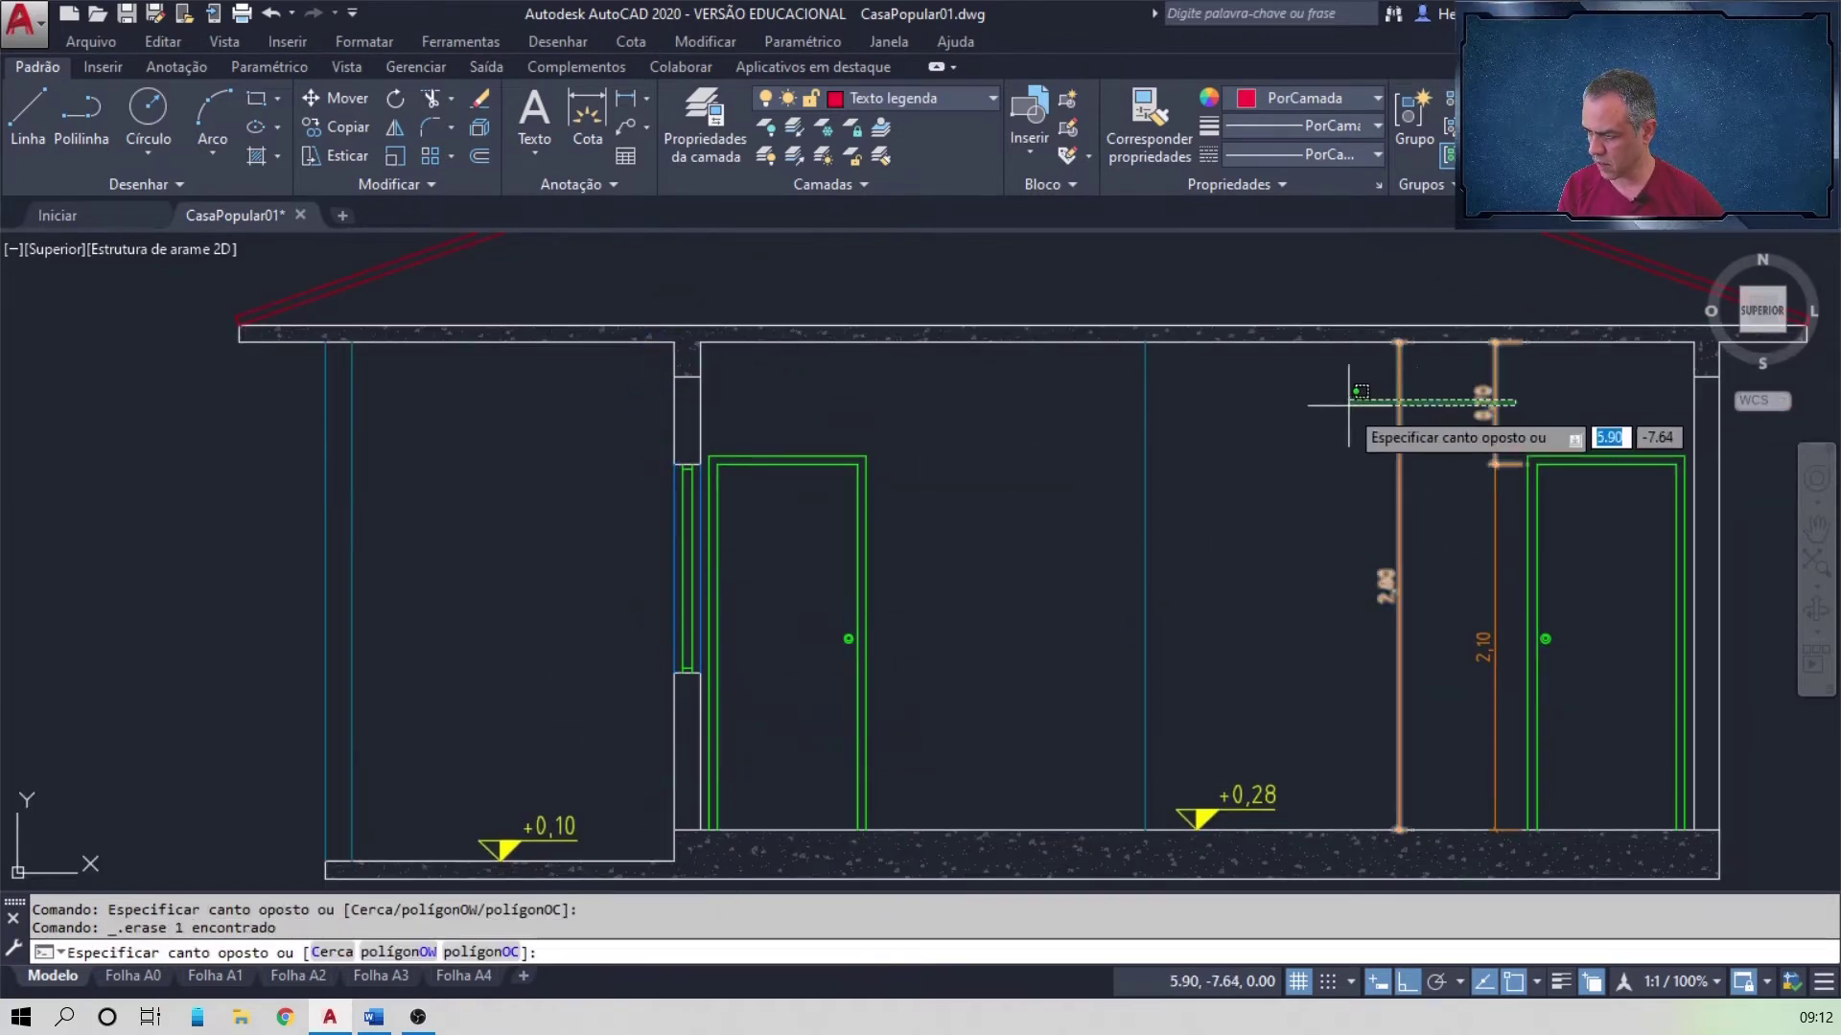
left_click(1348, 406)
key("Delete")
left_click(1504, 531)
left_click(1352, 614)
key("Delete")
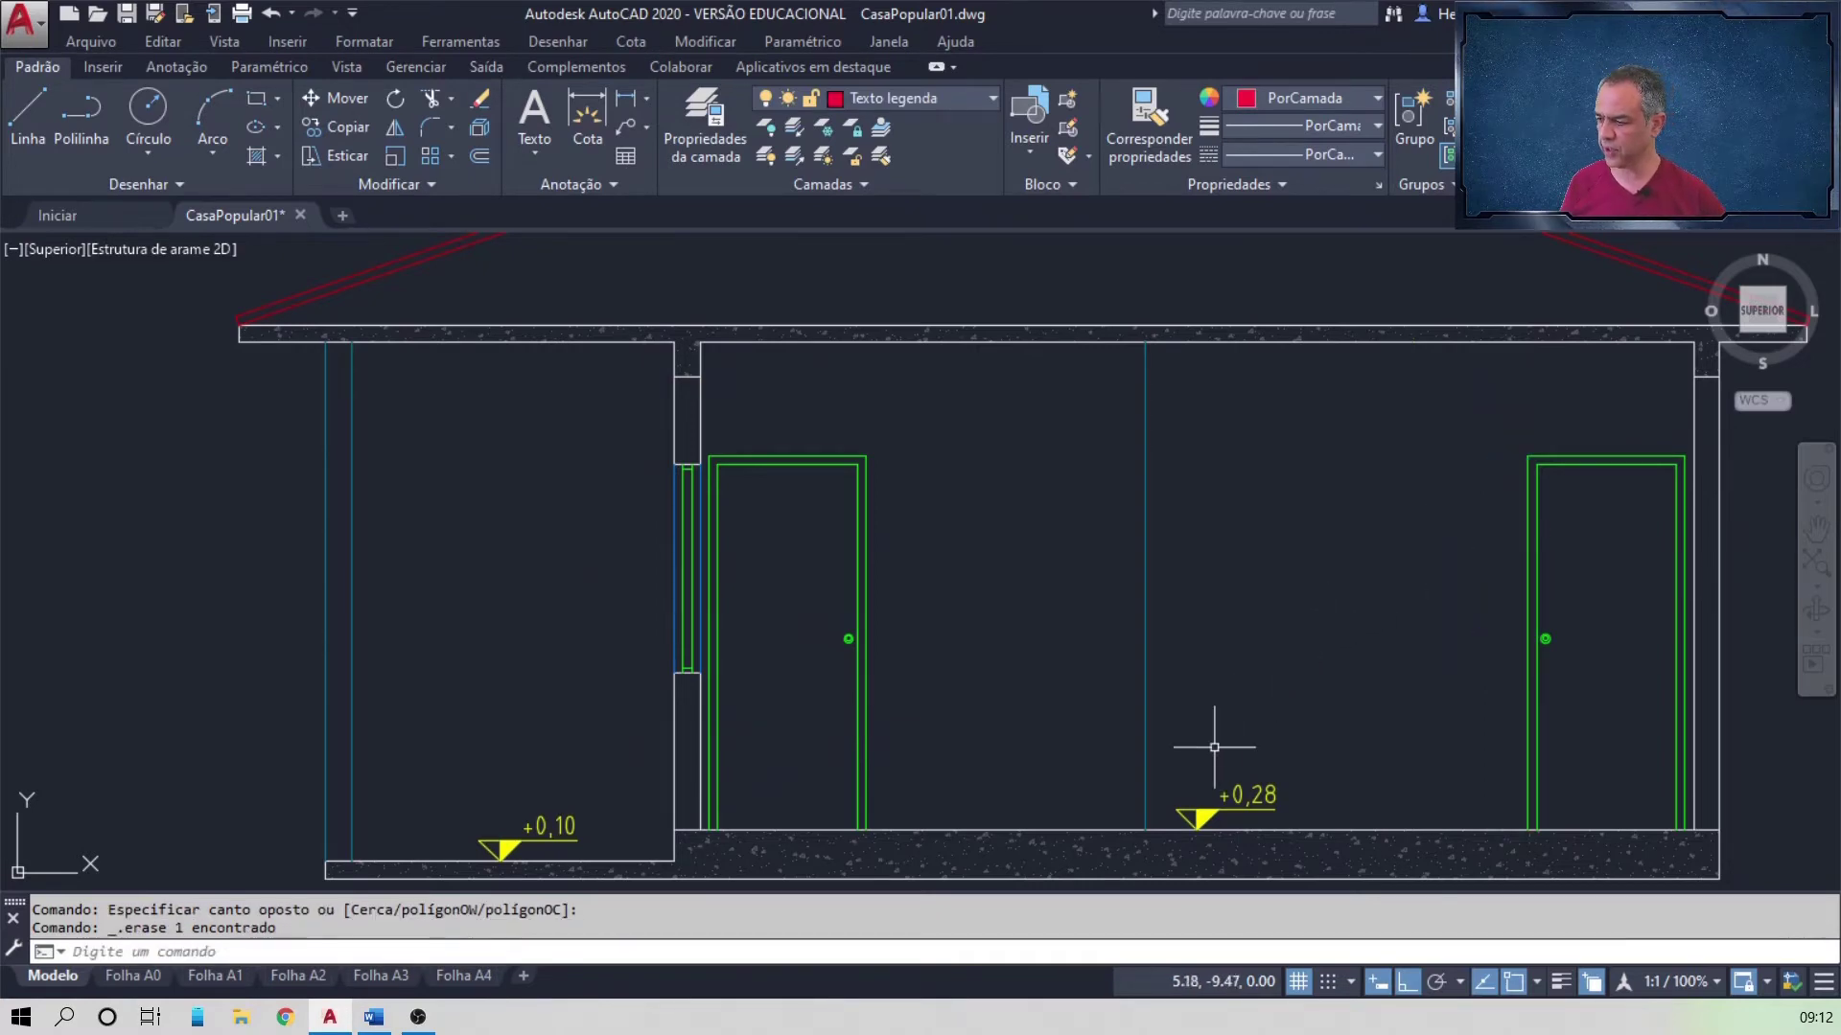
Step: Erase the +0,28 and +0,10 level symbols and the vertical internal wall line between the two doors
left_click(1202, 800)
key("Delete")
left_click(501, 848)
key("Delete")
left_click(1212, 514)
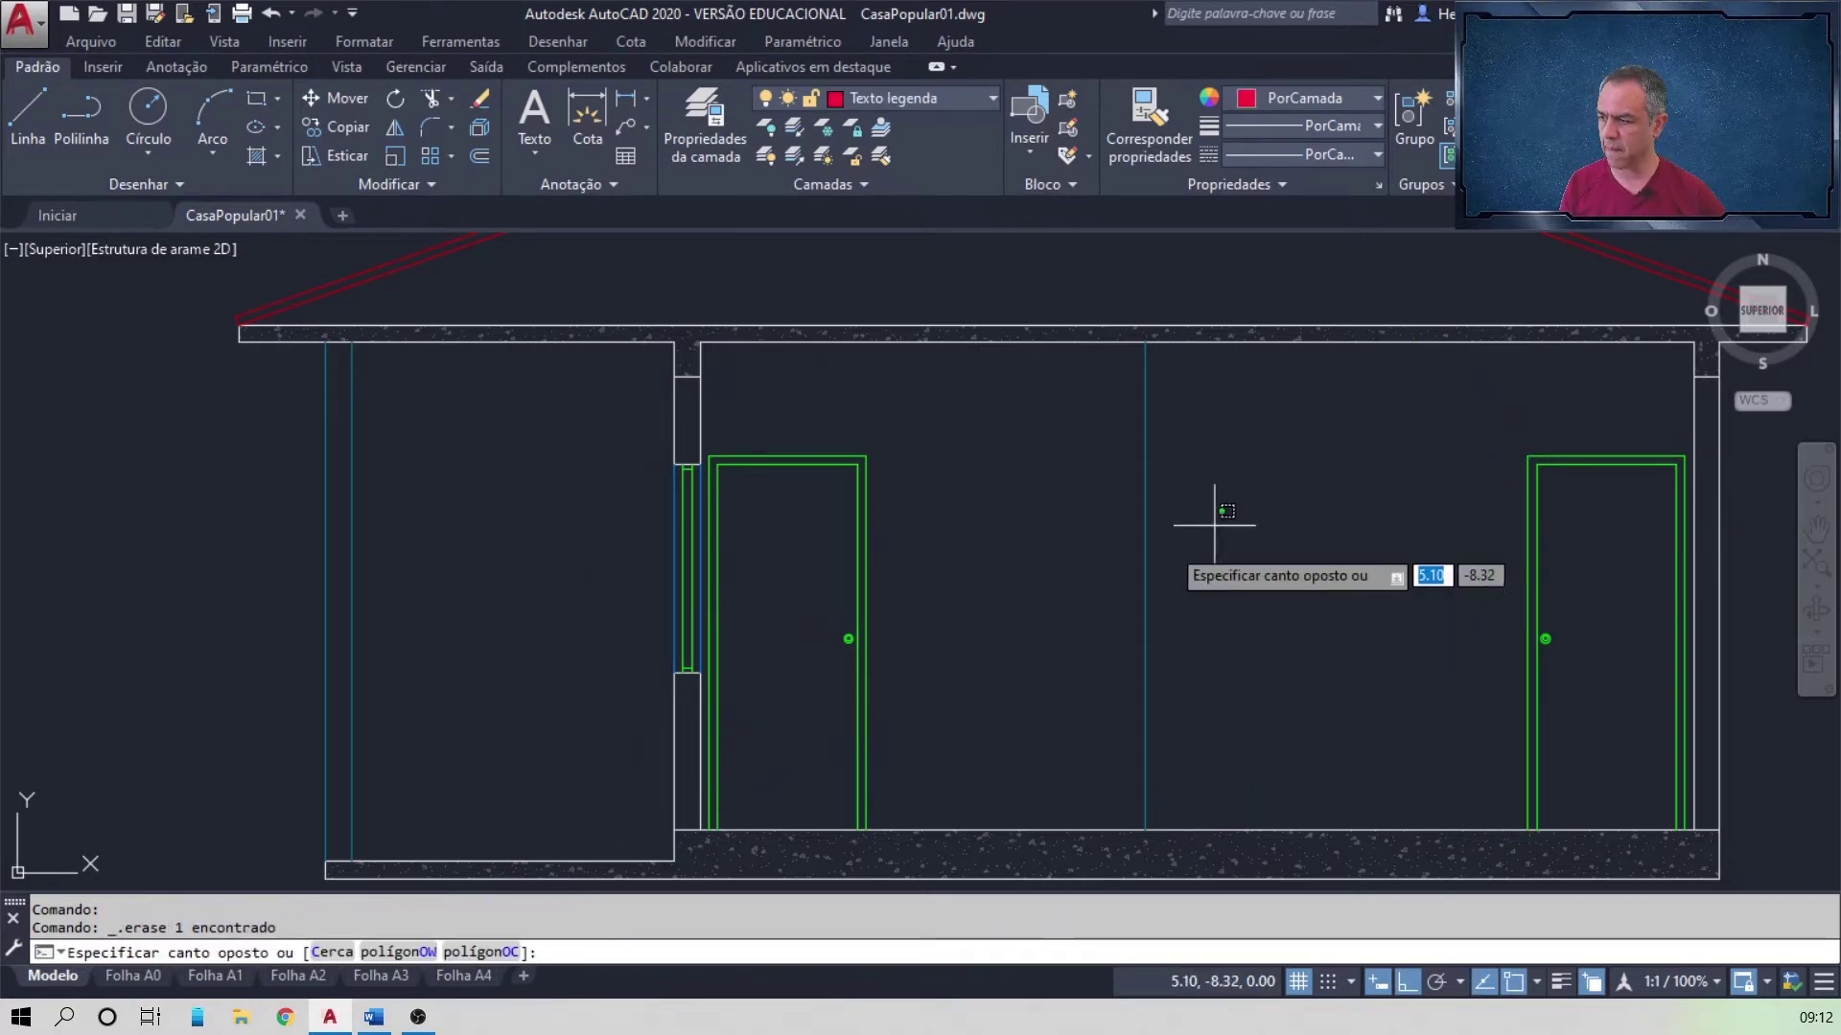
left_click(1049, 574)
key("Delete")
Step: Erase the sectioned window in the left wall together with the lines closing its opening
scroll(608, 558, "up", 4)
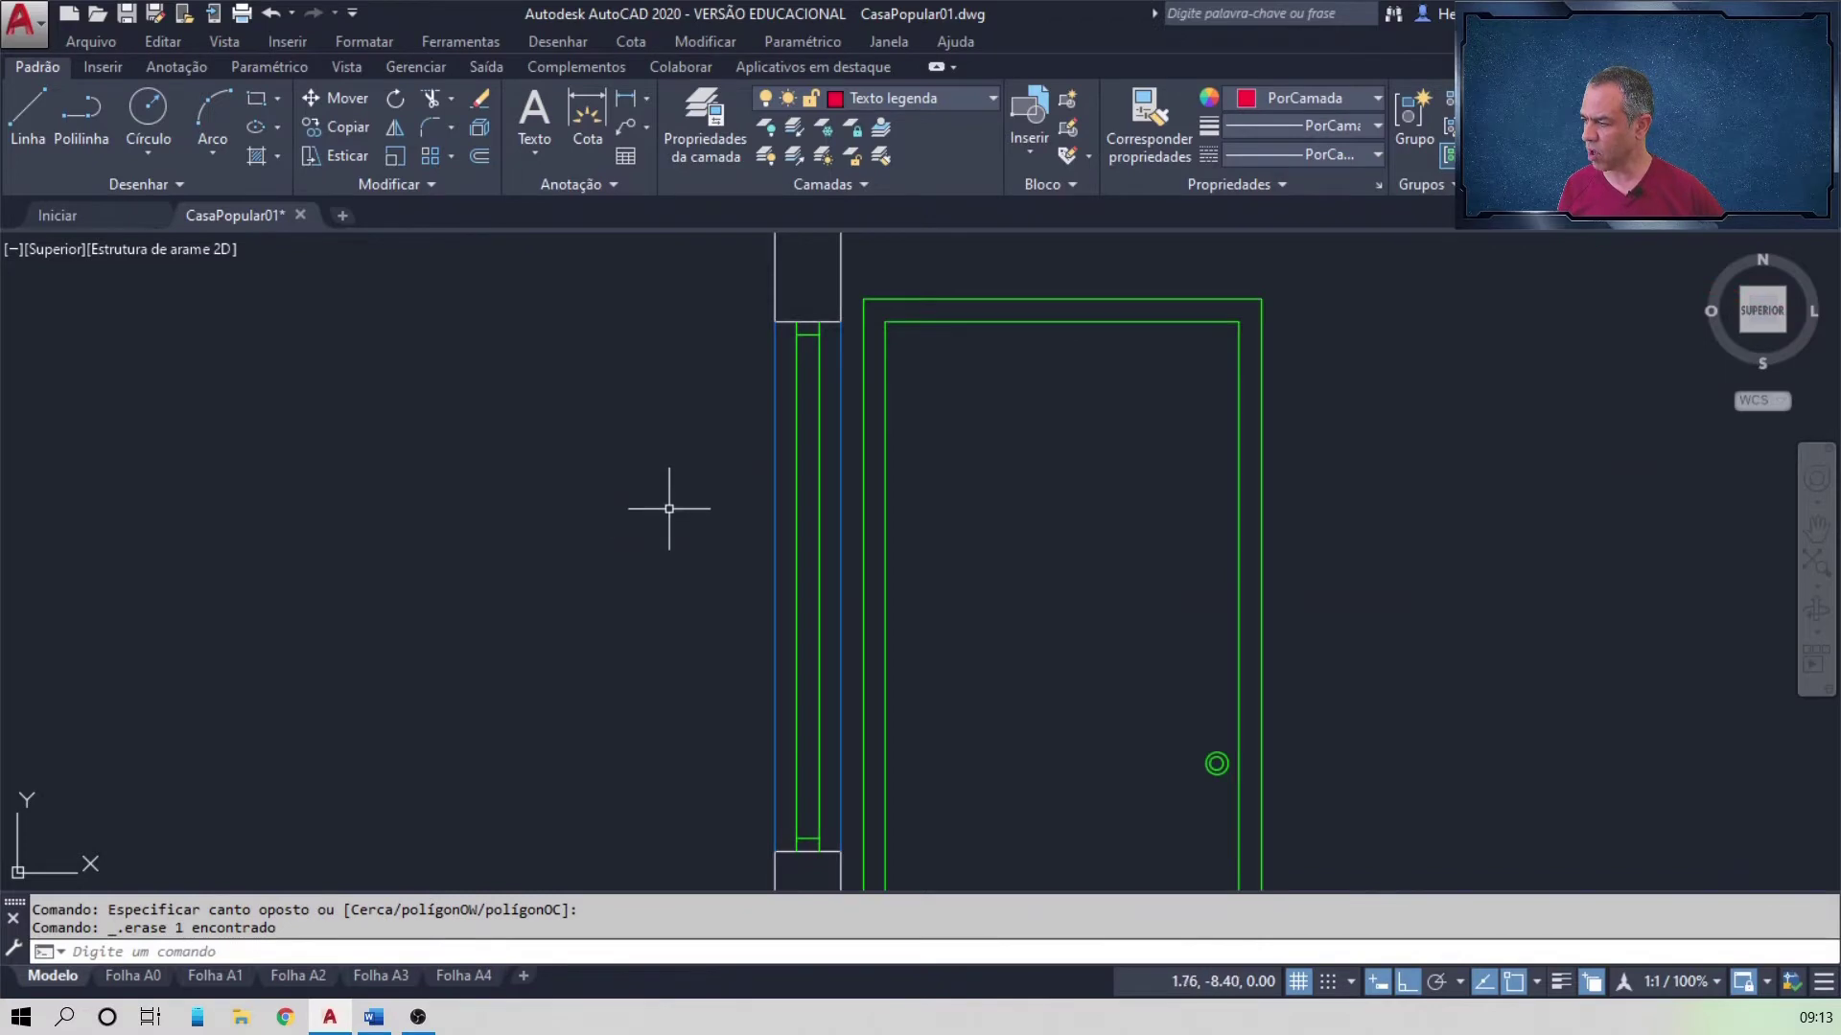
middle_click_drag(671, 509, 591, 499)
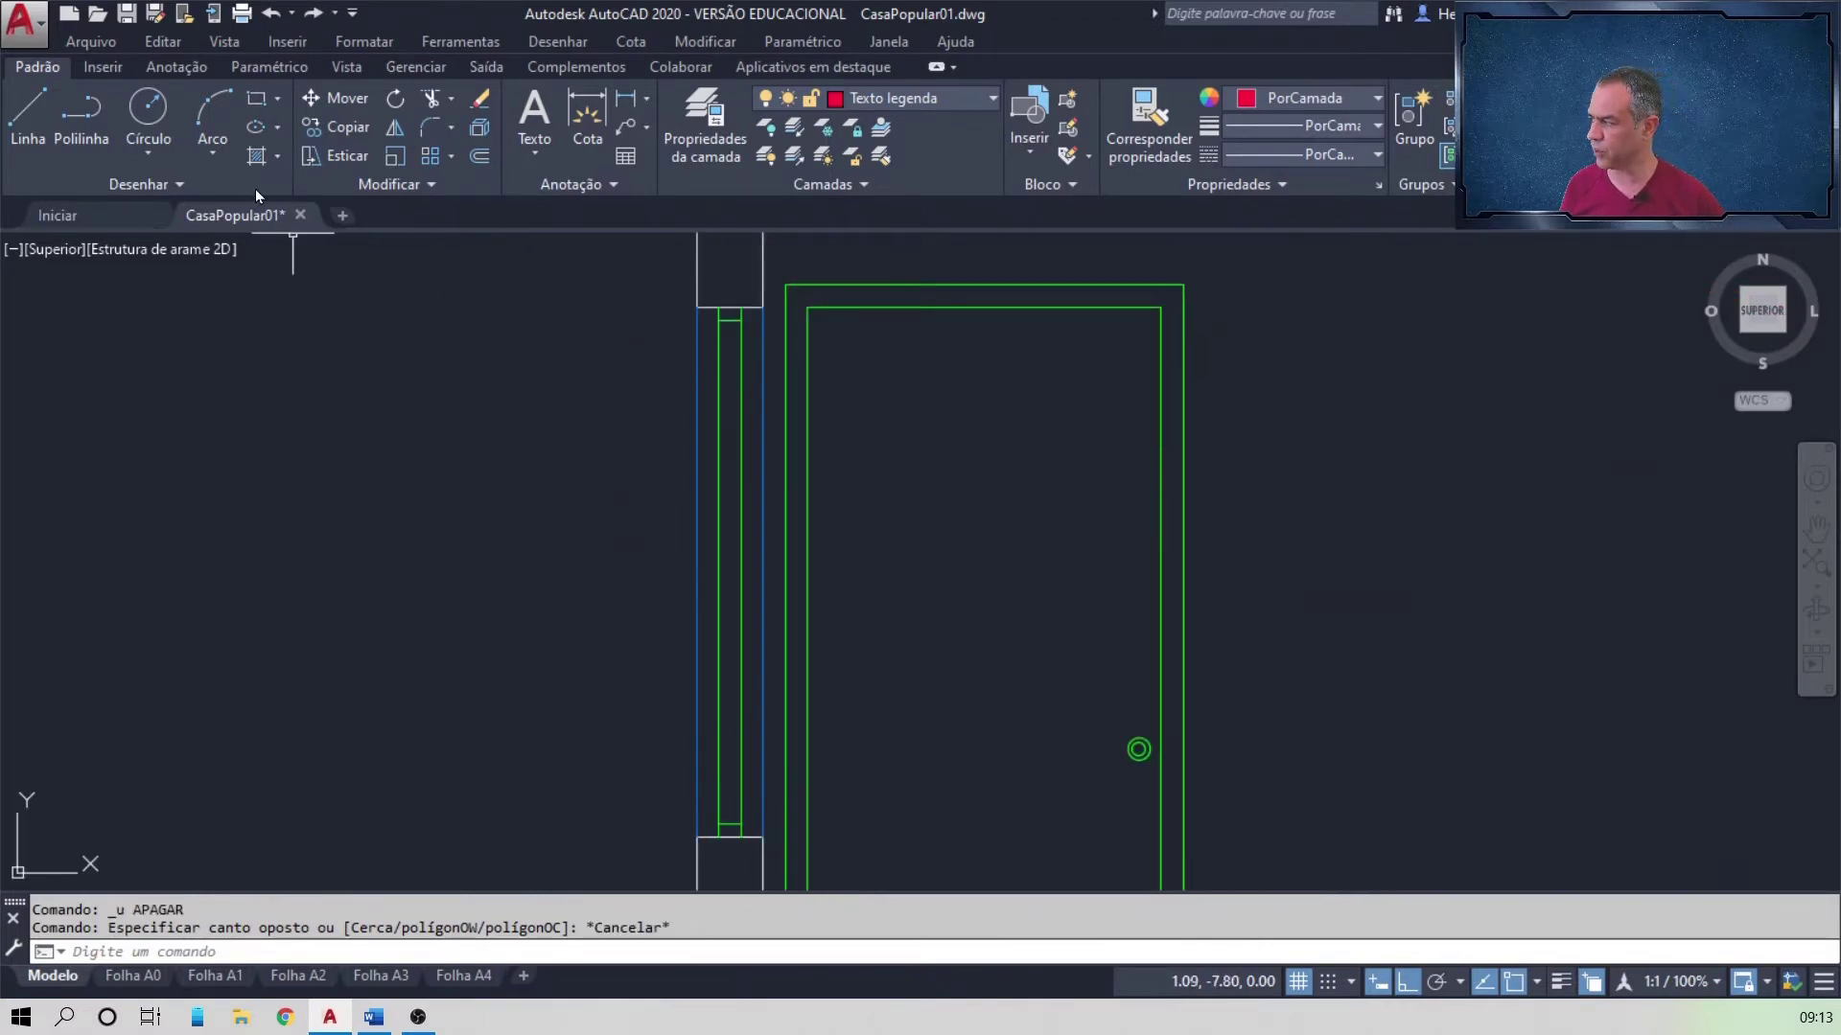
left_click(646, 283)
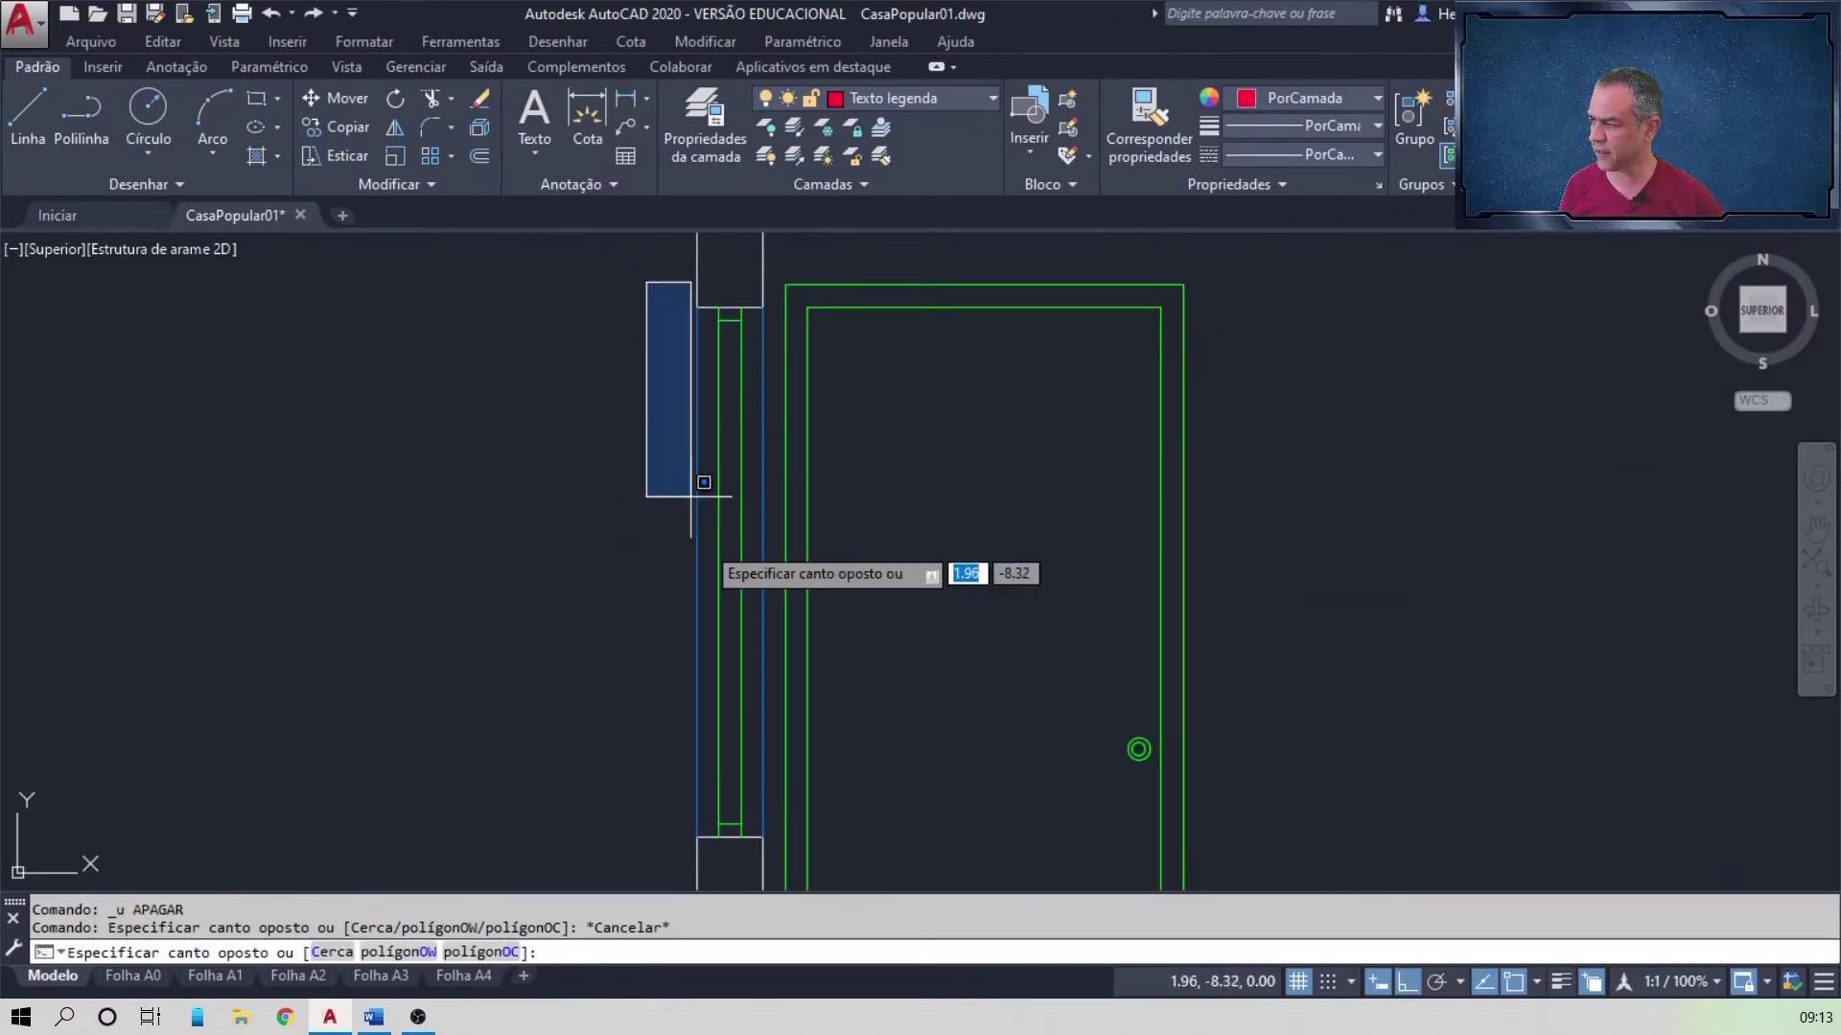
left_click(863, 873)
key("Delete")
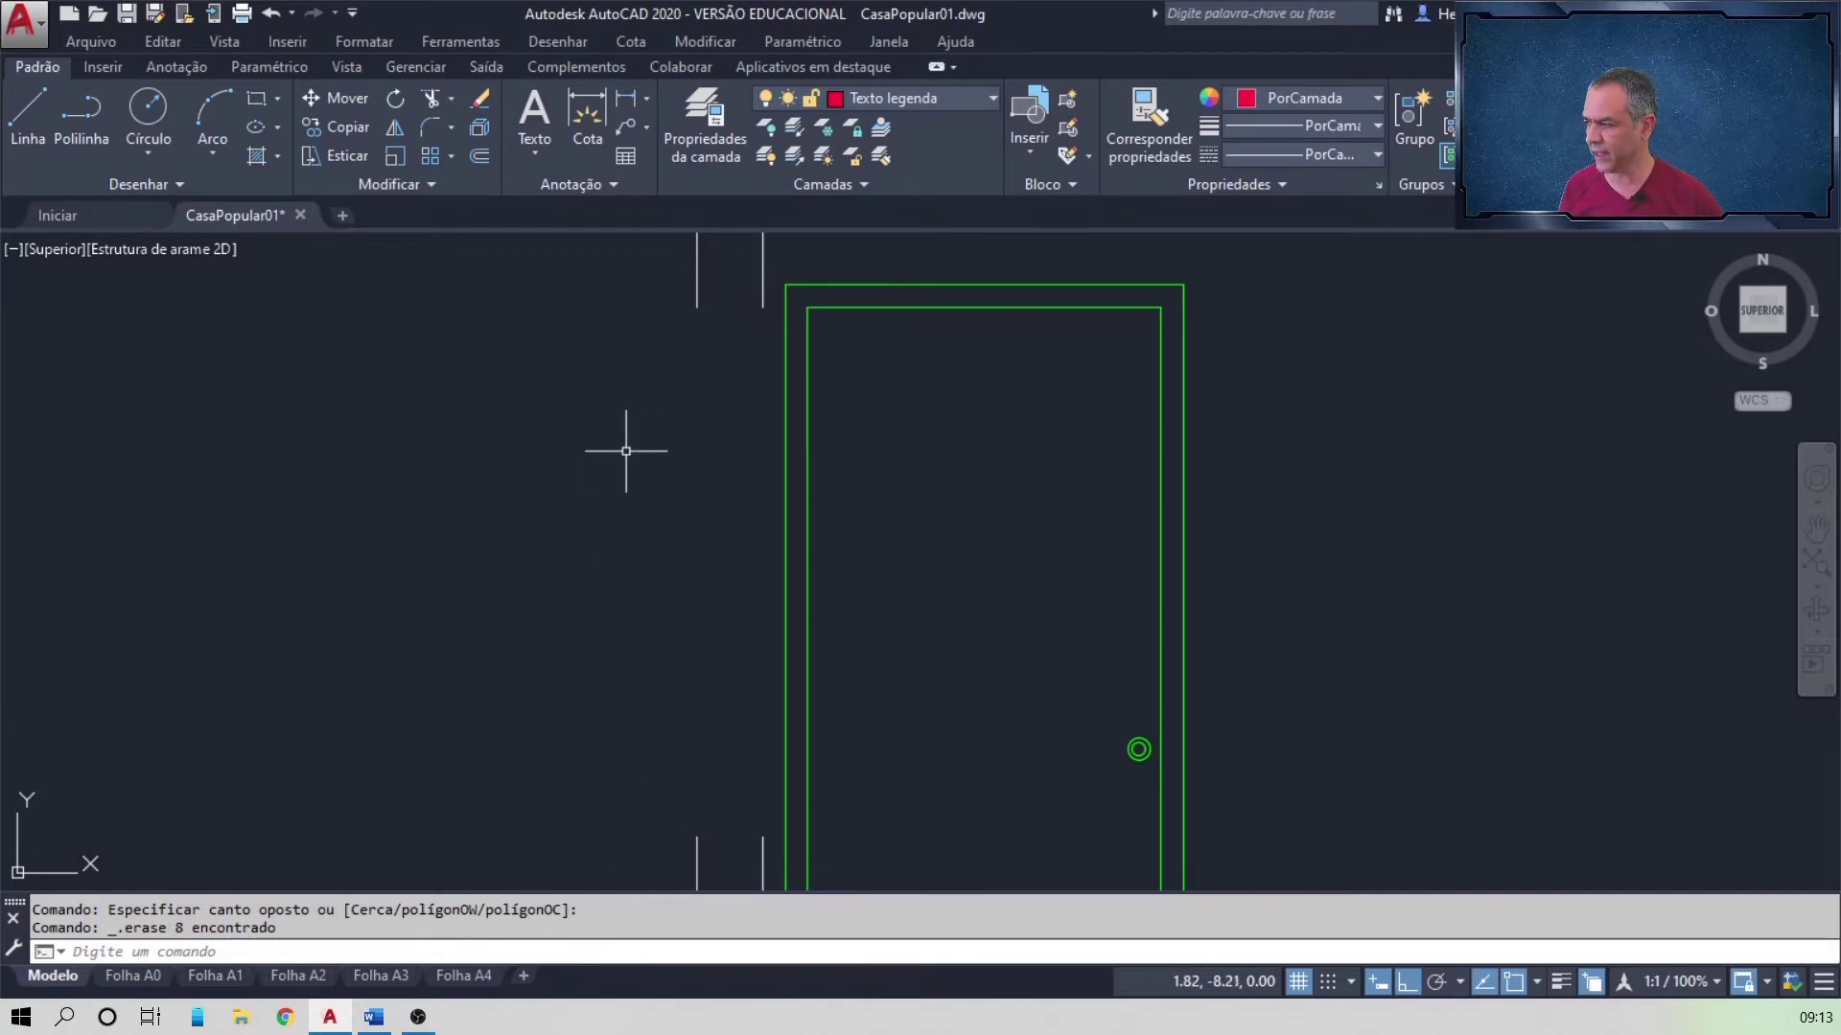
Step: Join the upper and lower wall segments on both faces of the left wall across the former window opening
left_click(433, 186)
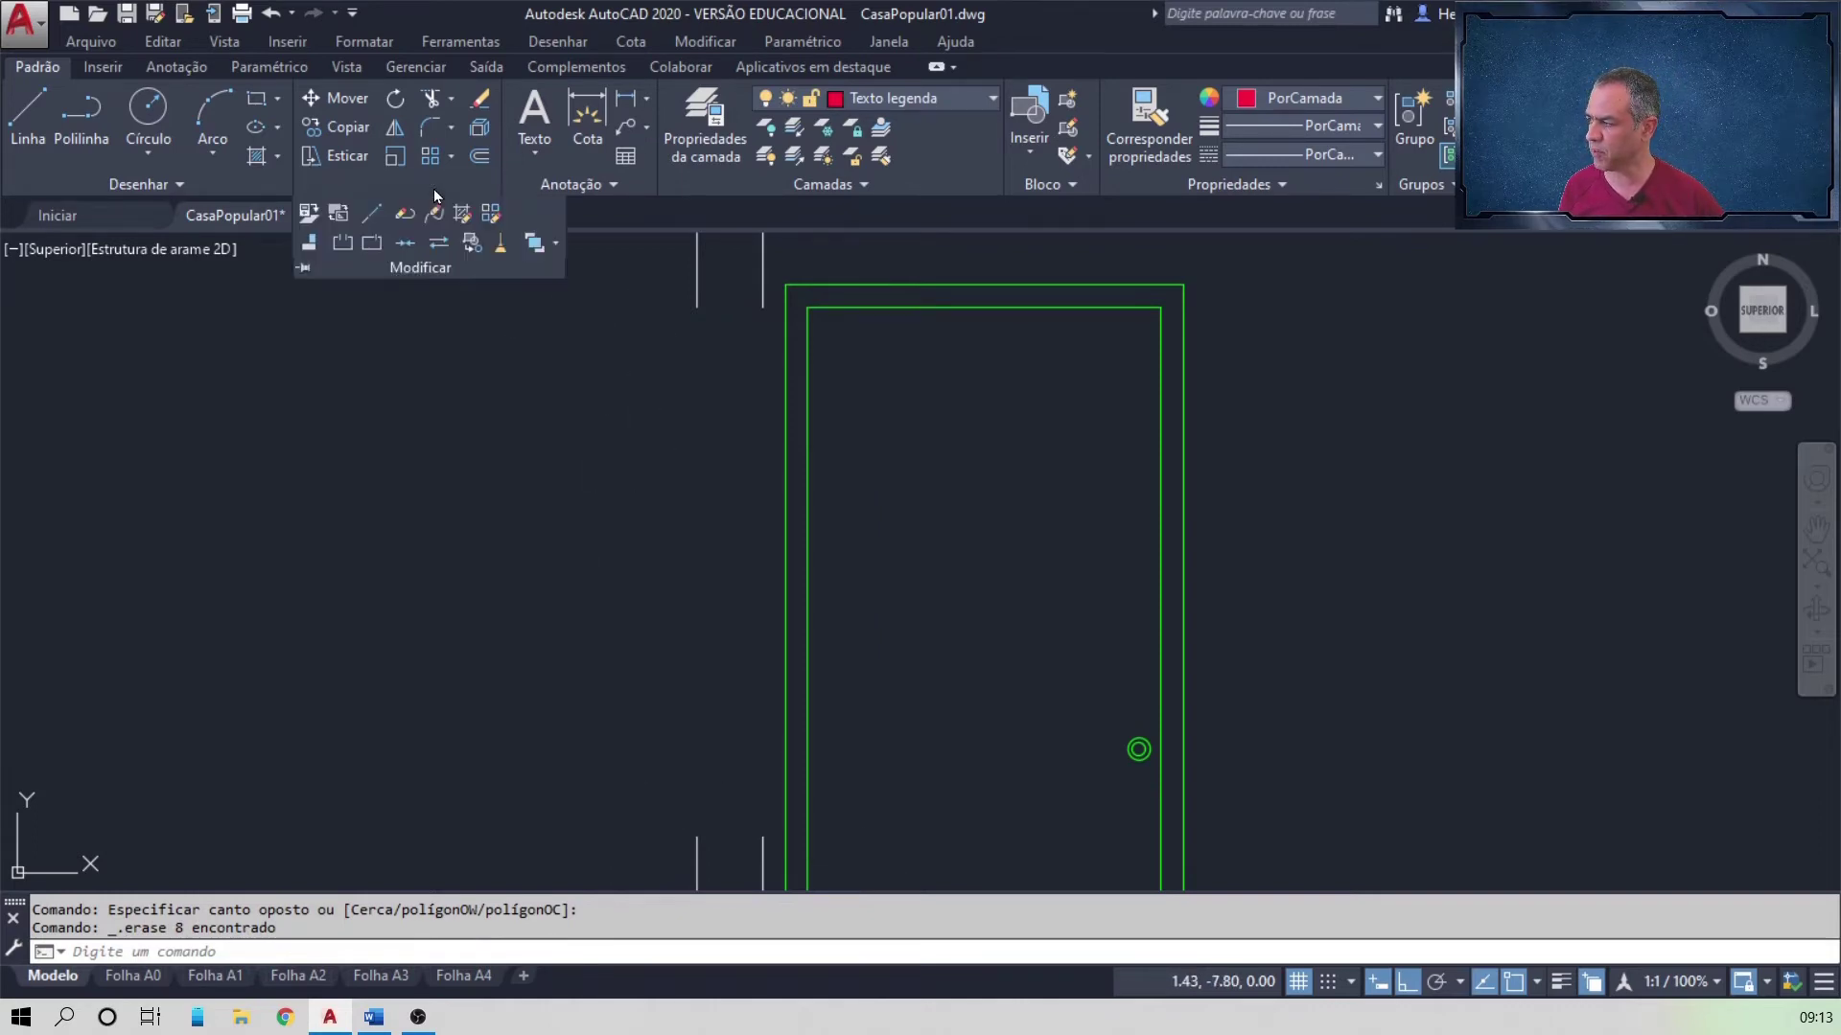
left_click(398, 246)
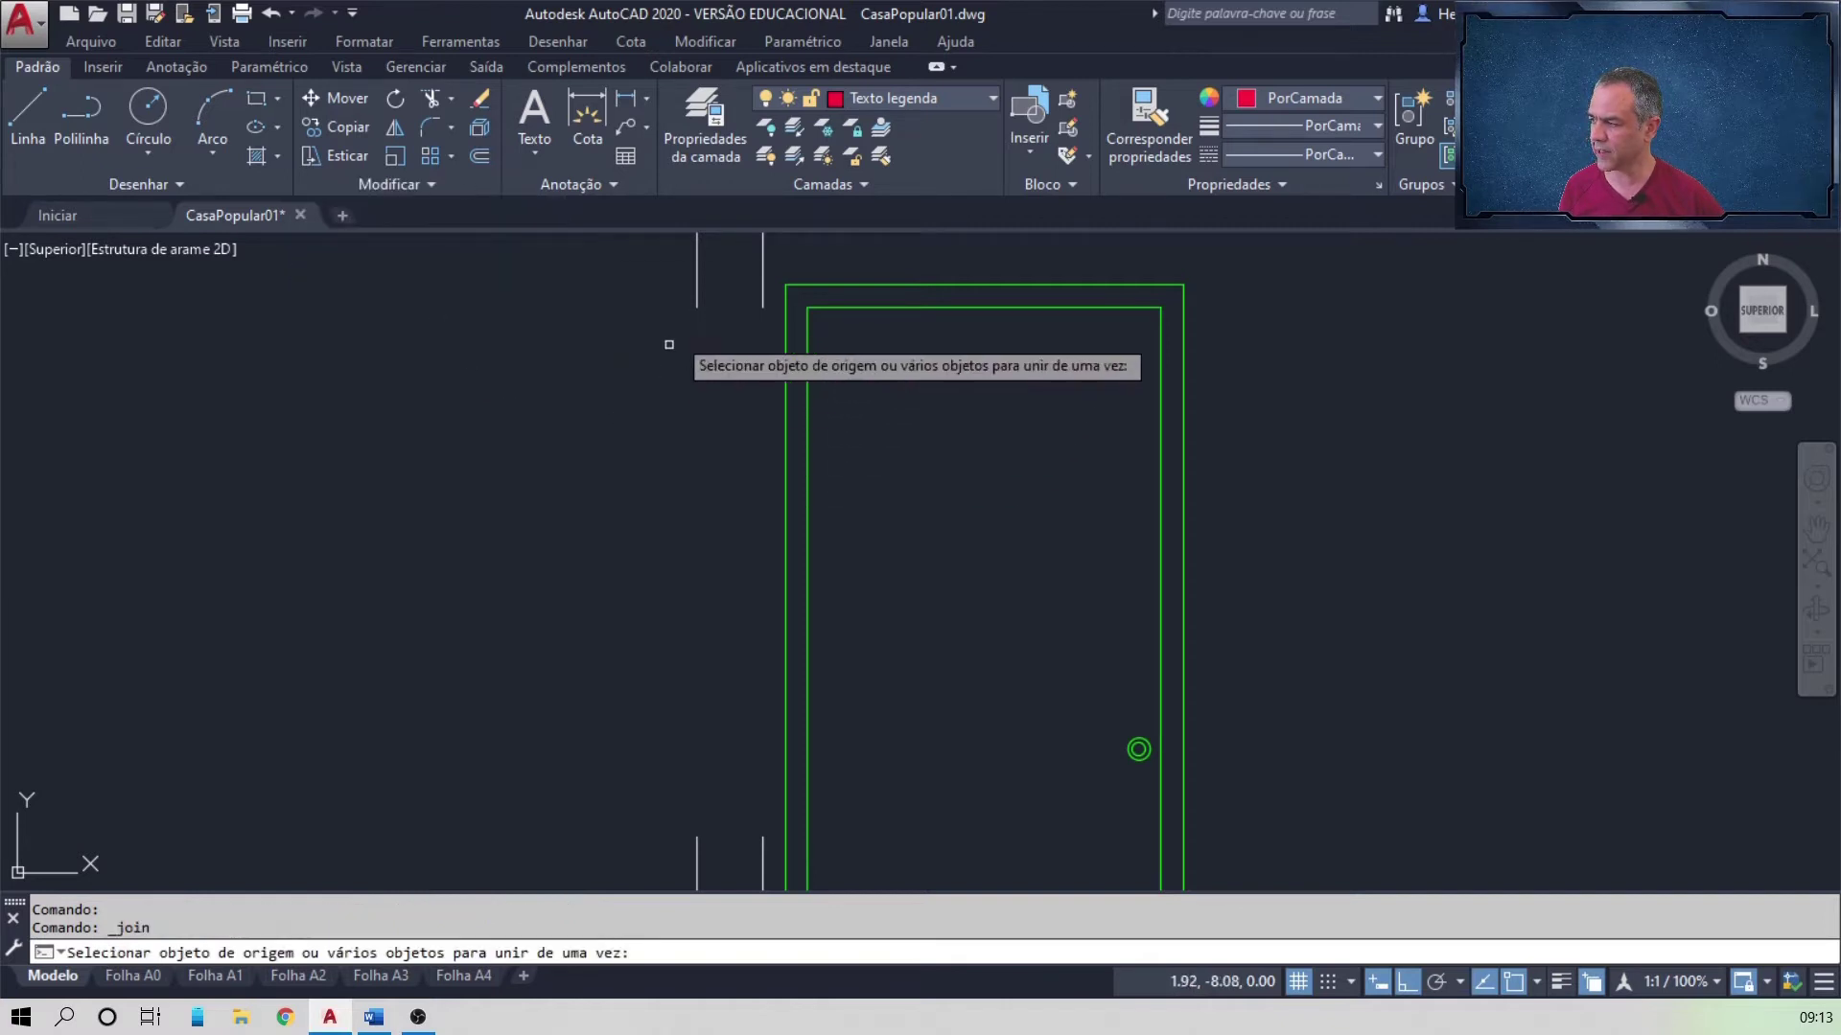
left_click(698, 302)
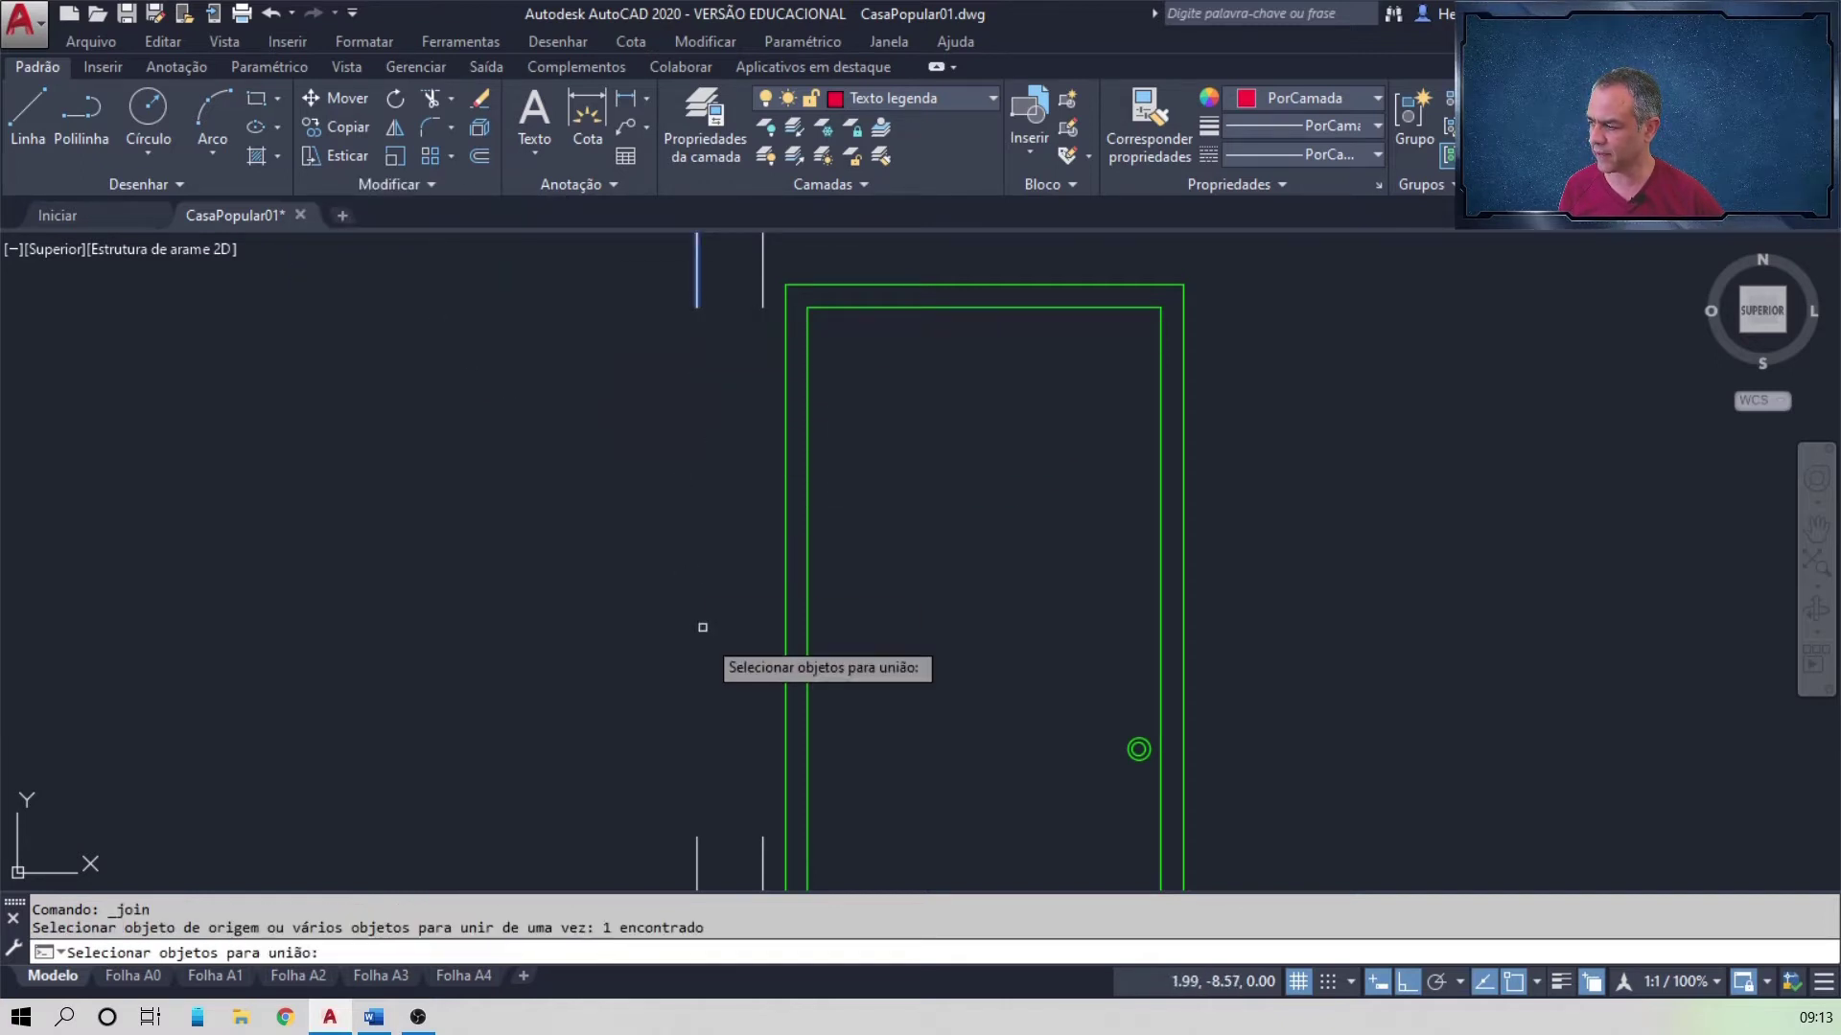
left_click(695, 843)
key("Return")
key("Return")
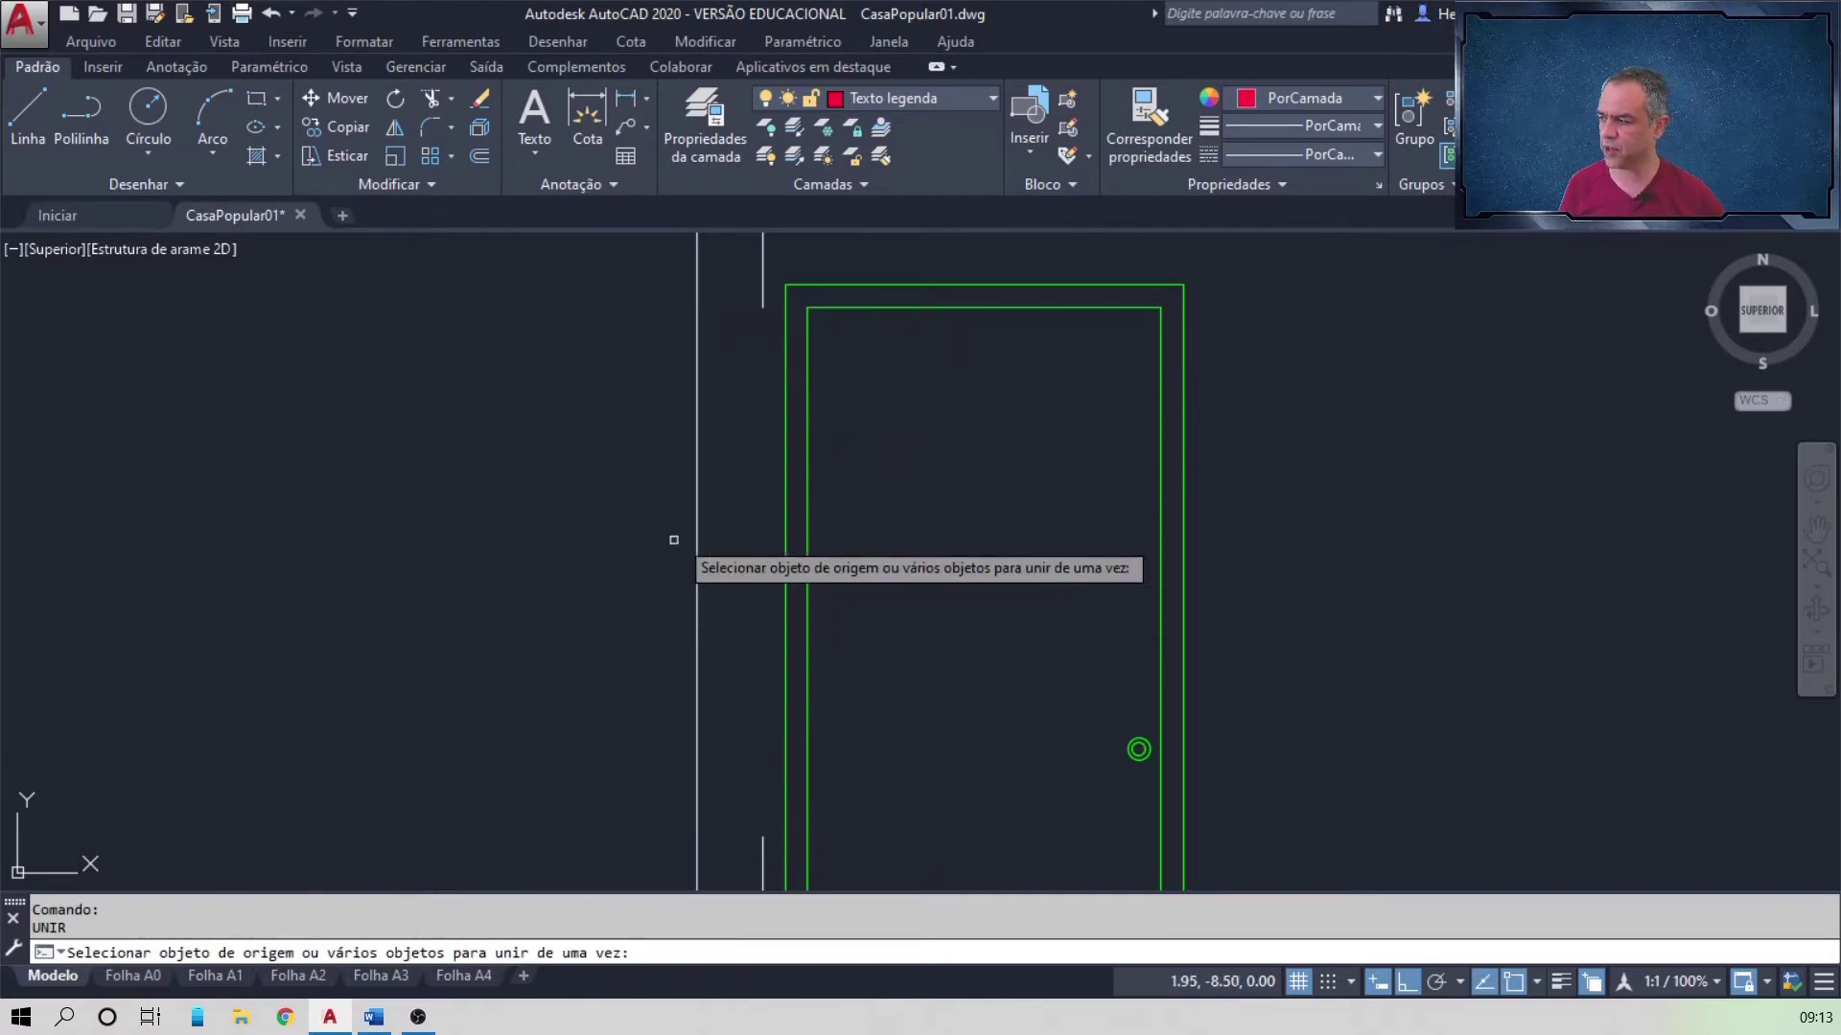
left_click(762, 283)
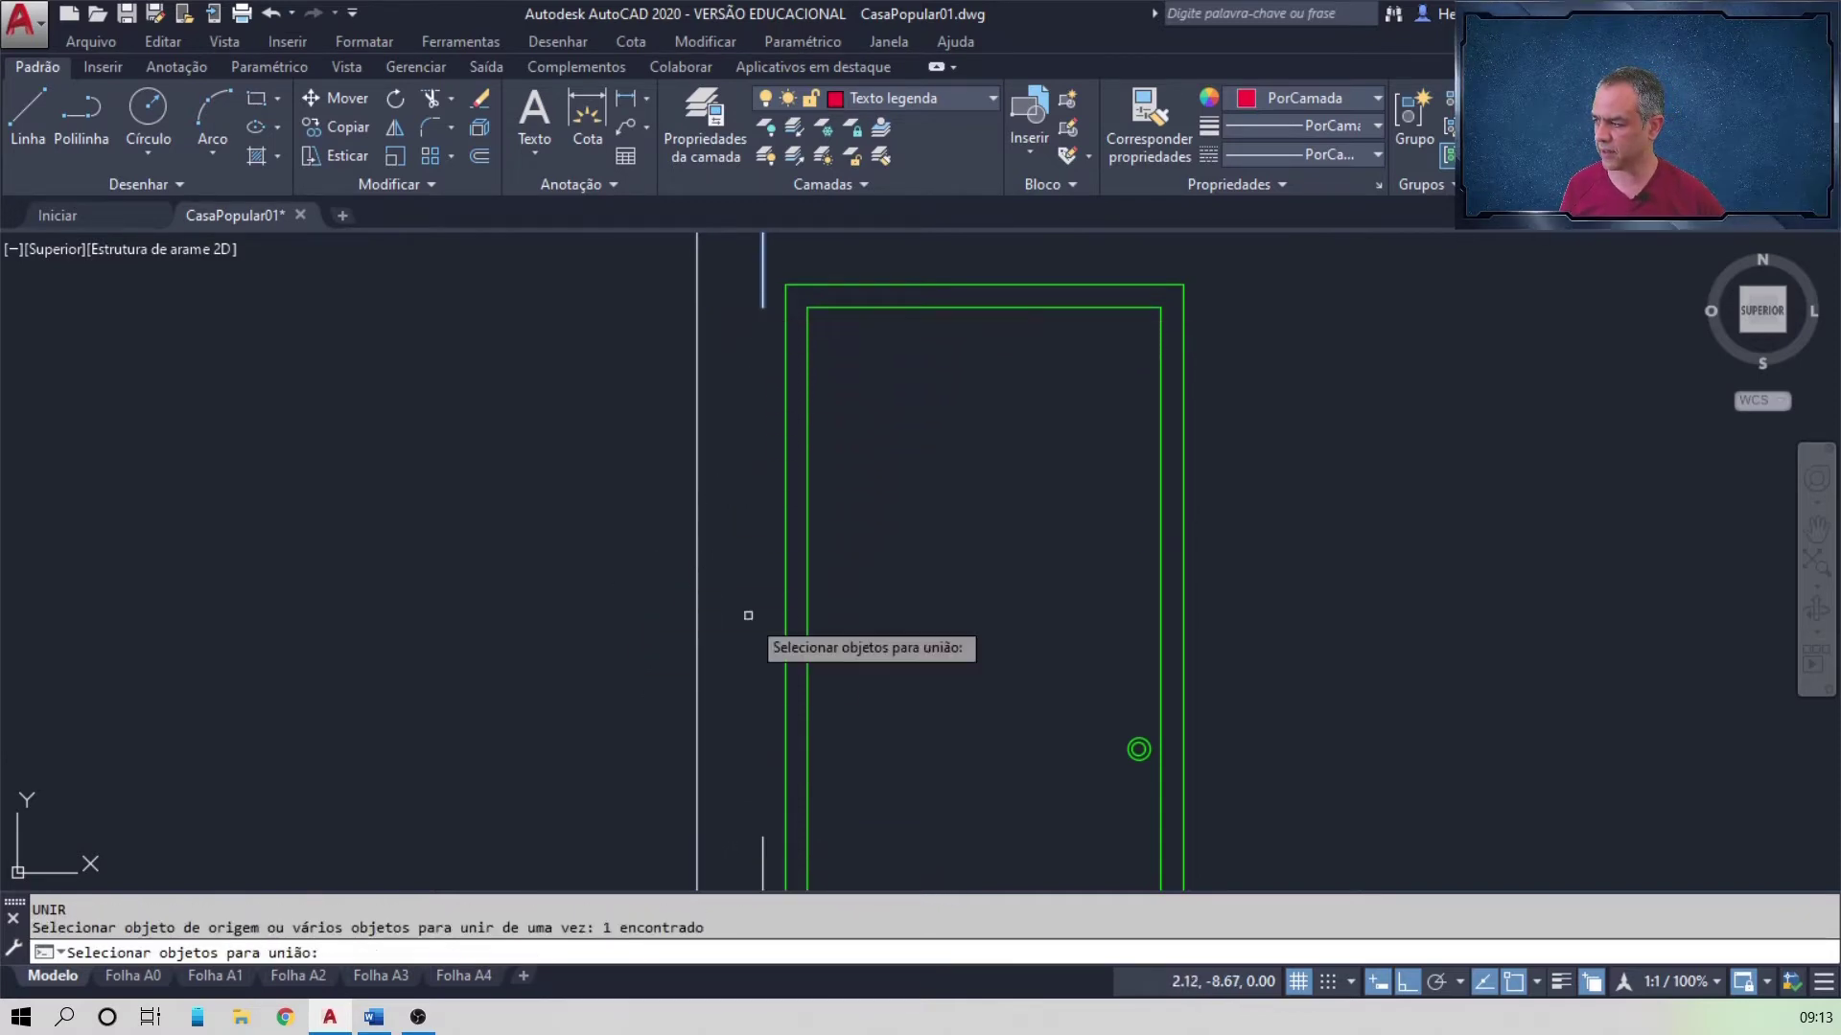
left_click(763, 851)
key("Return")
Step: Erase the right-hand door from the front façade drawing
scroll(956, 554, "down", 3)
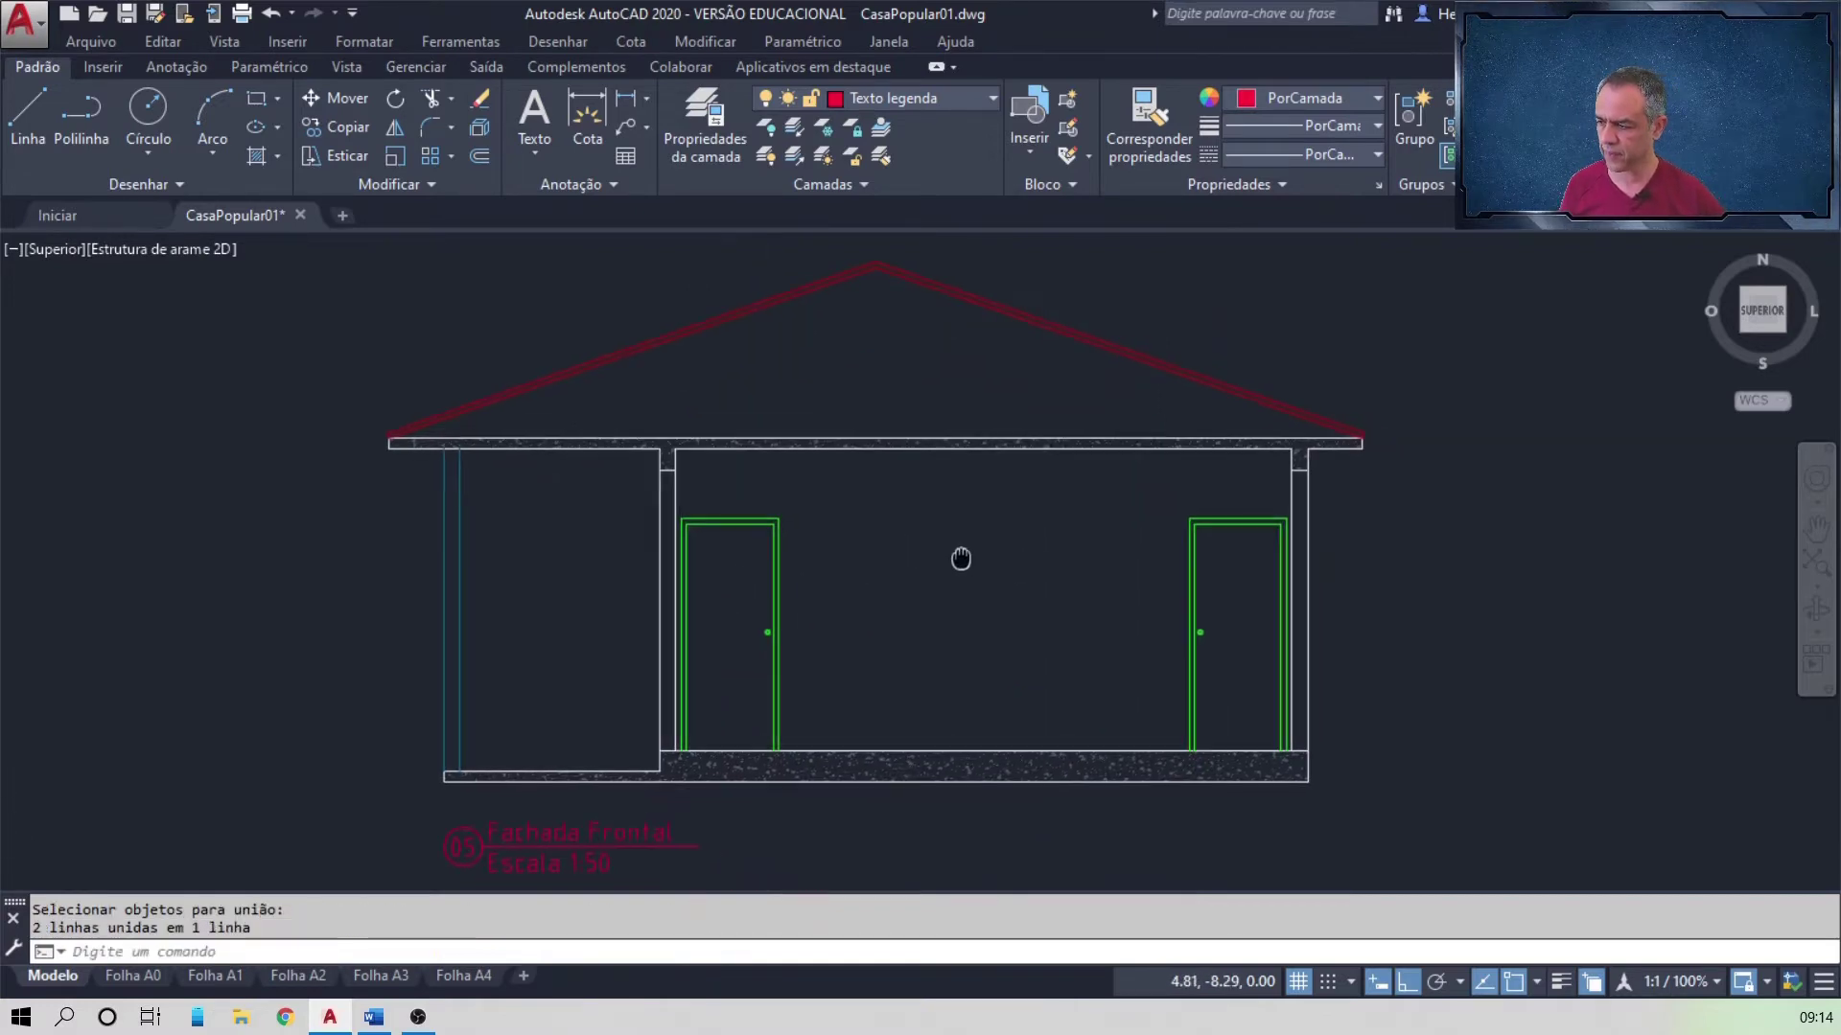
scroll(940, 365, "up", 3)
left_click(949, 357)
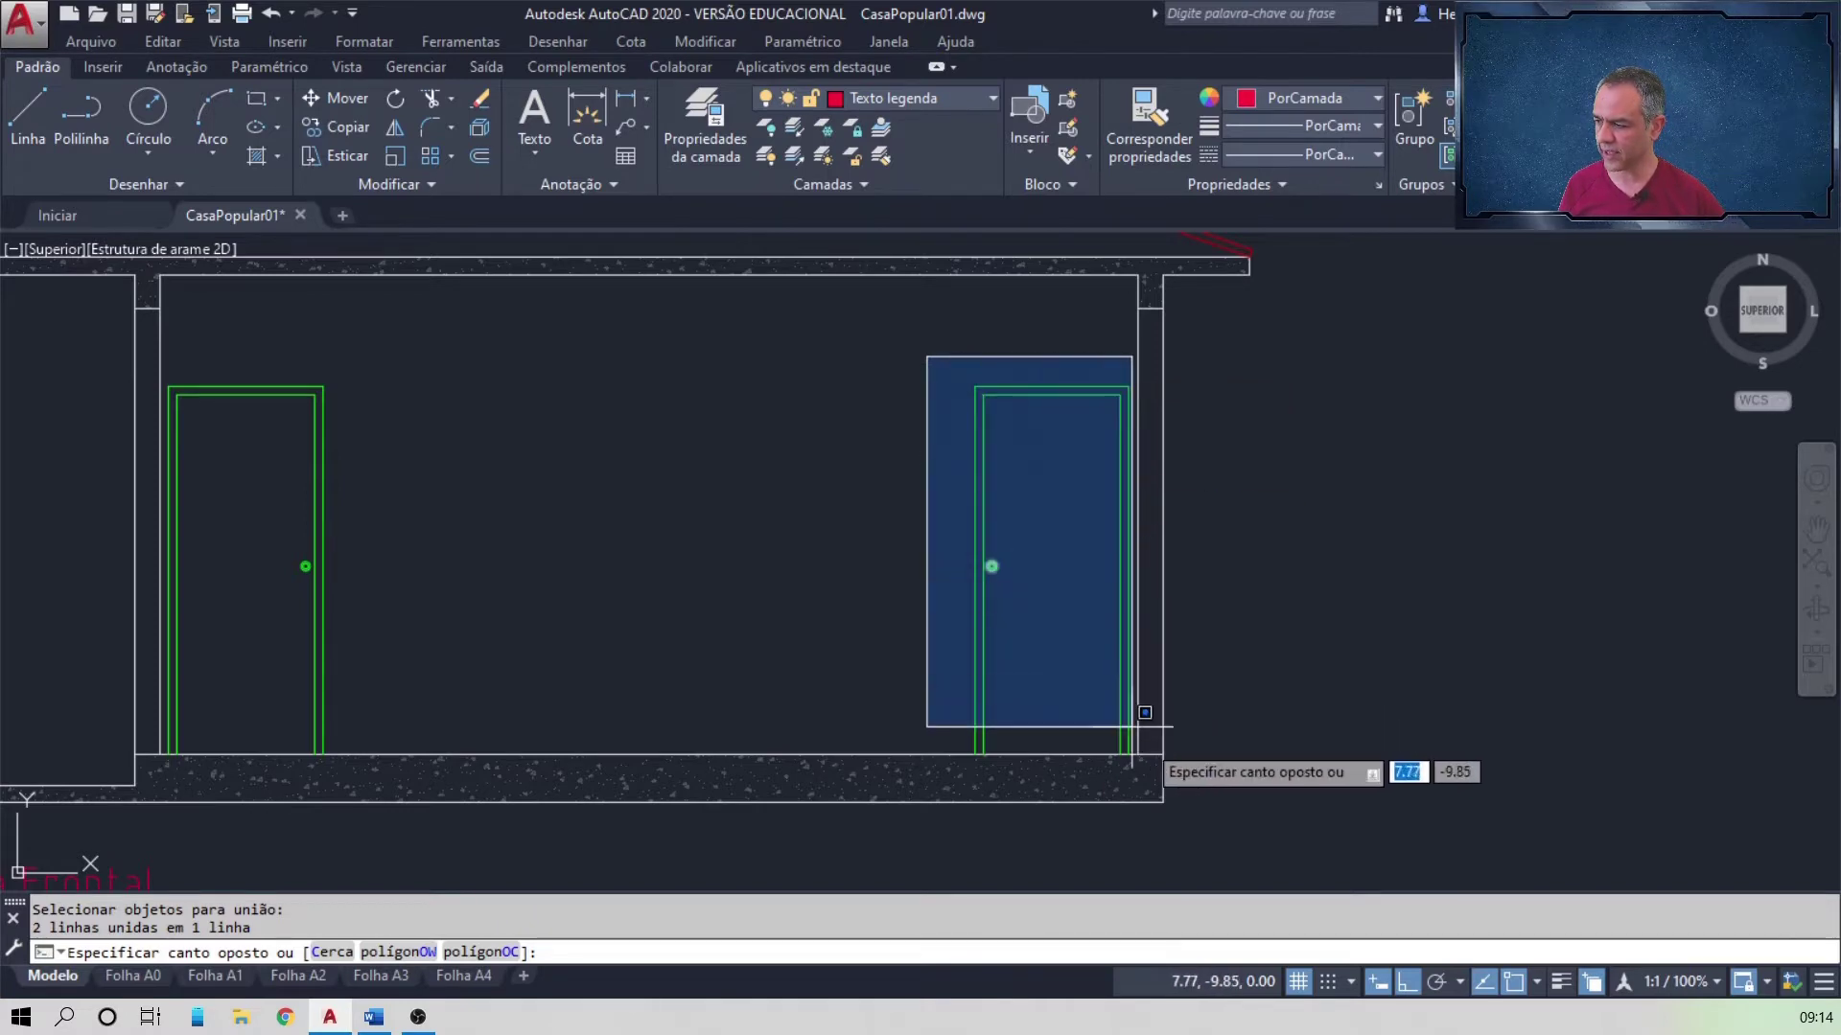
left_click(1223, 788)
key("Delete")
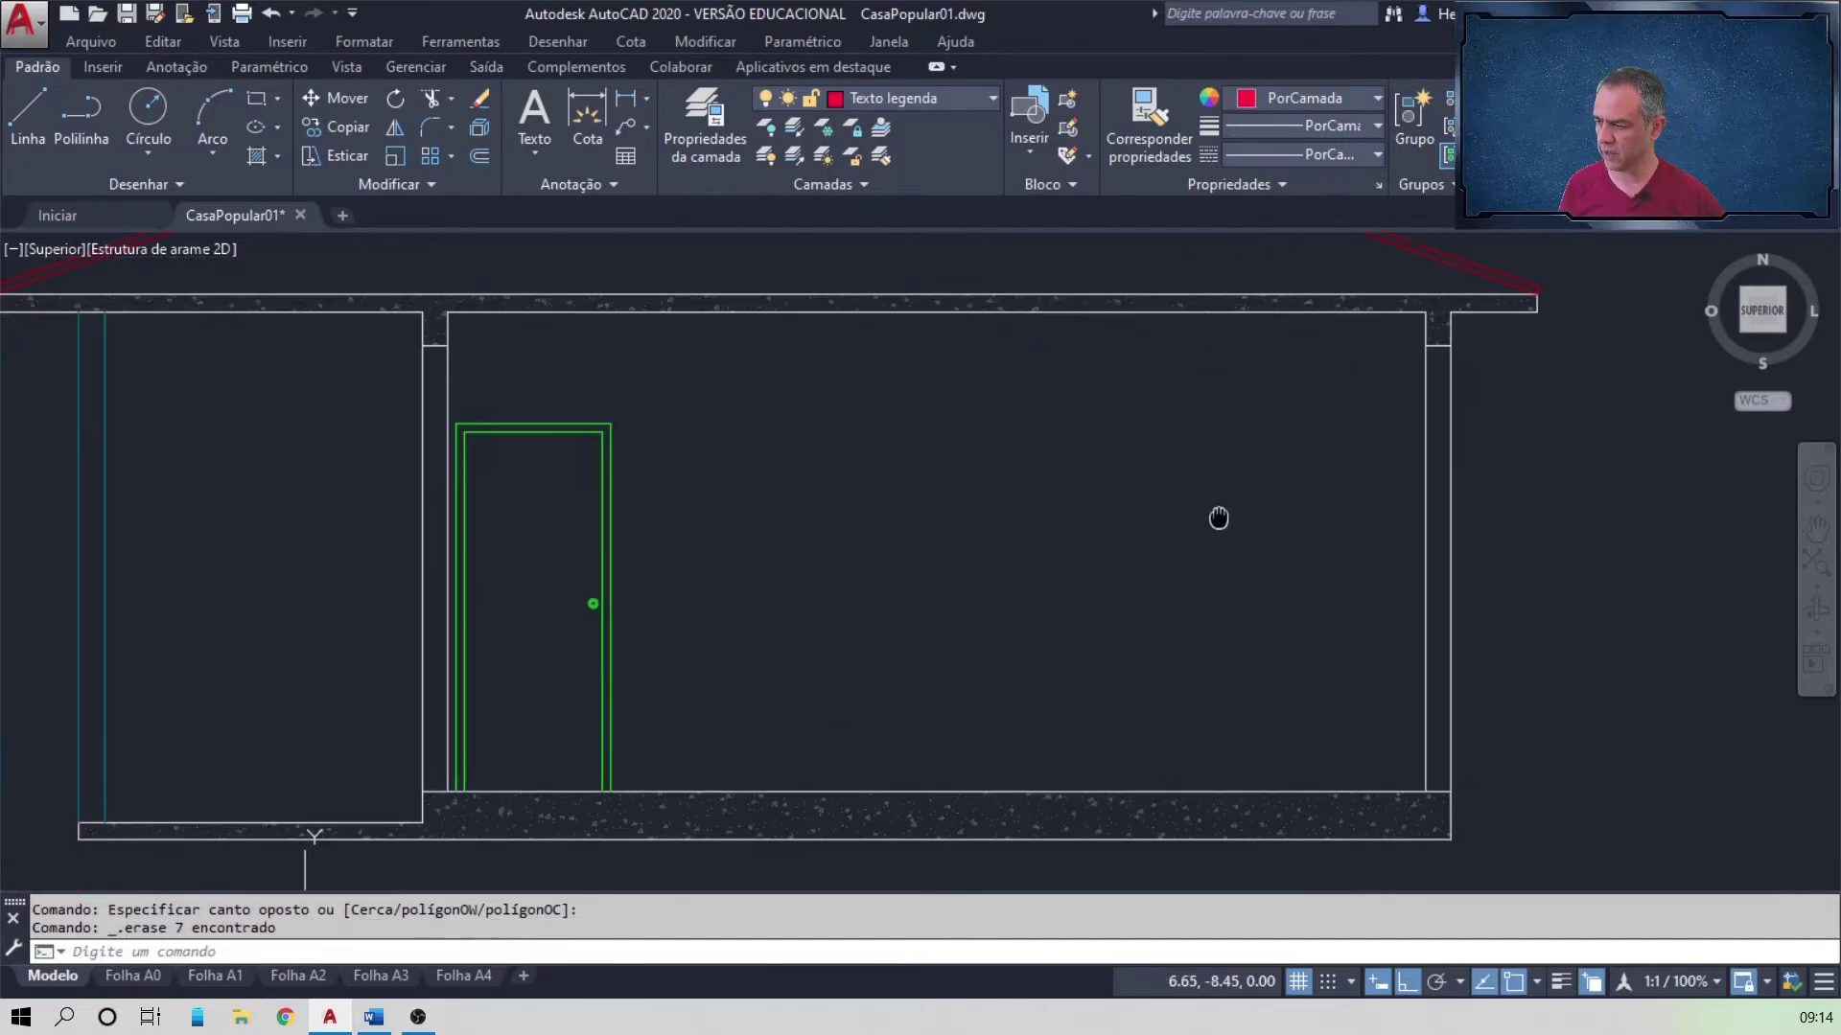
Step: Erase the concrete hatch from the façade's slab and floor, and the short beam lines crossing the tops of both walls
left_click(1135, 303)
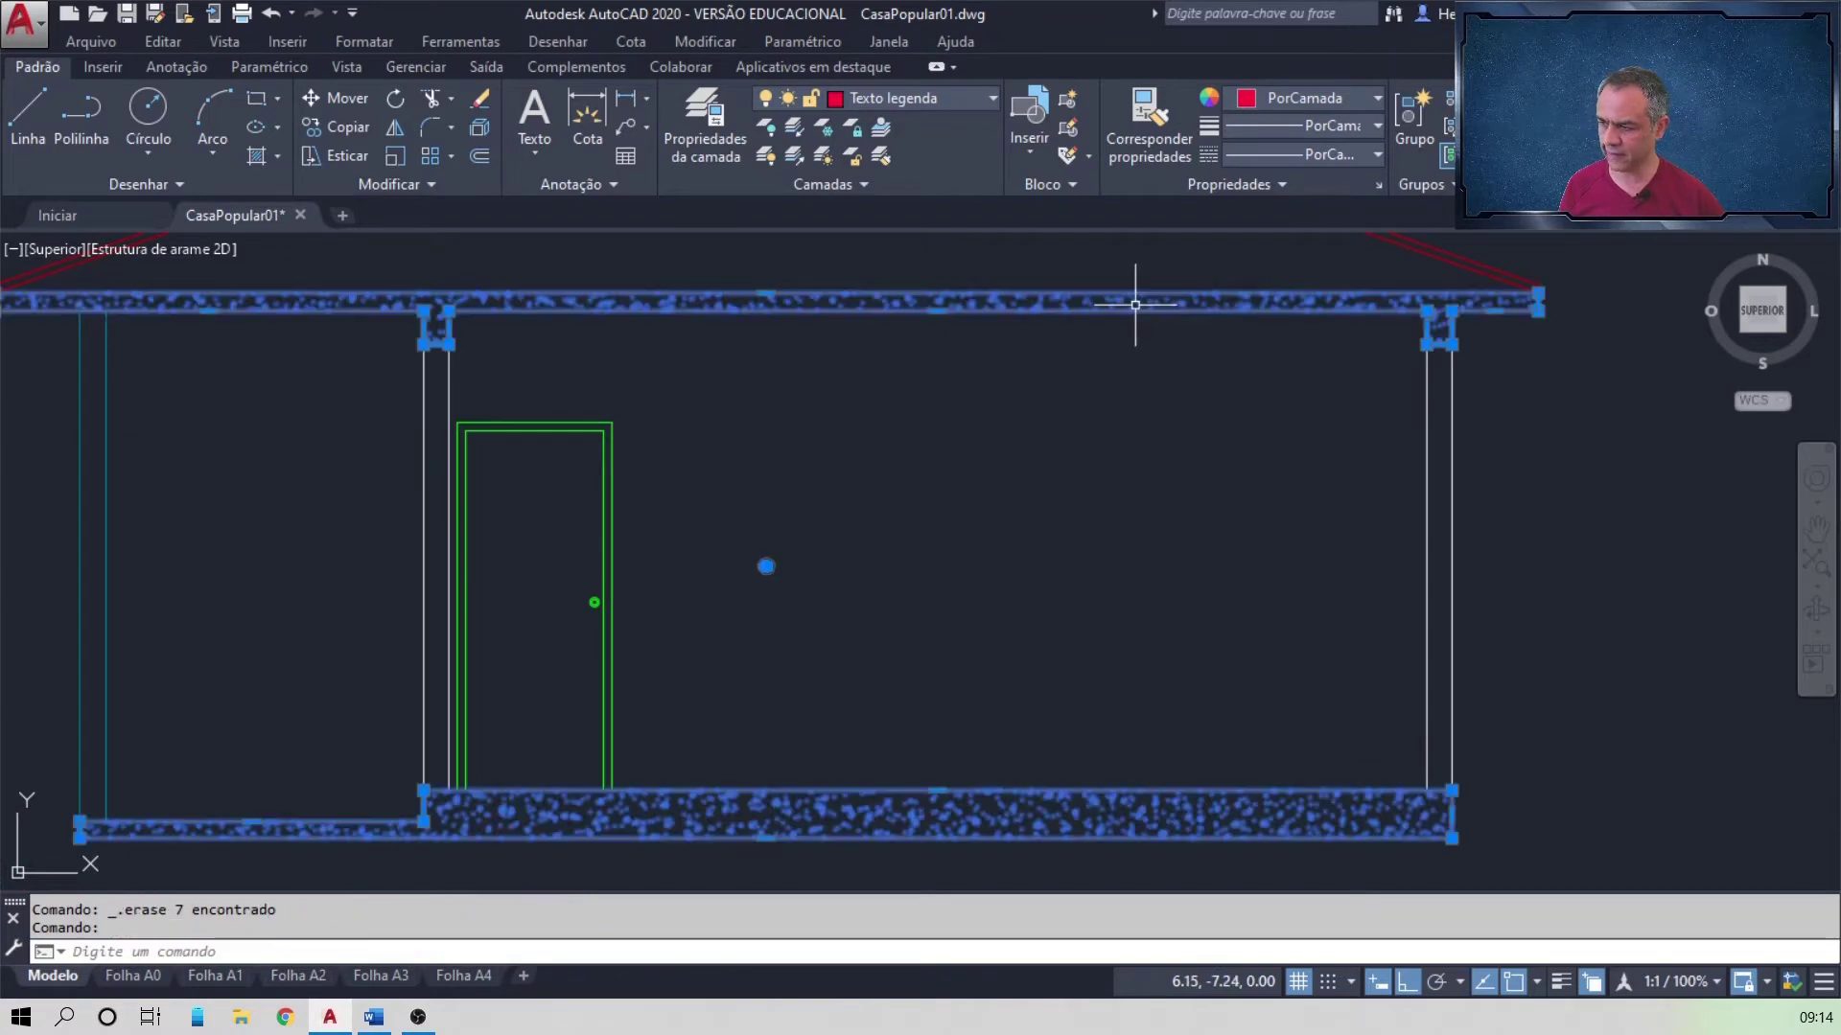
key("Escape")
left_click(395, 339)
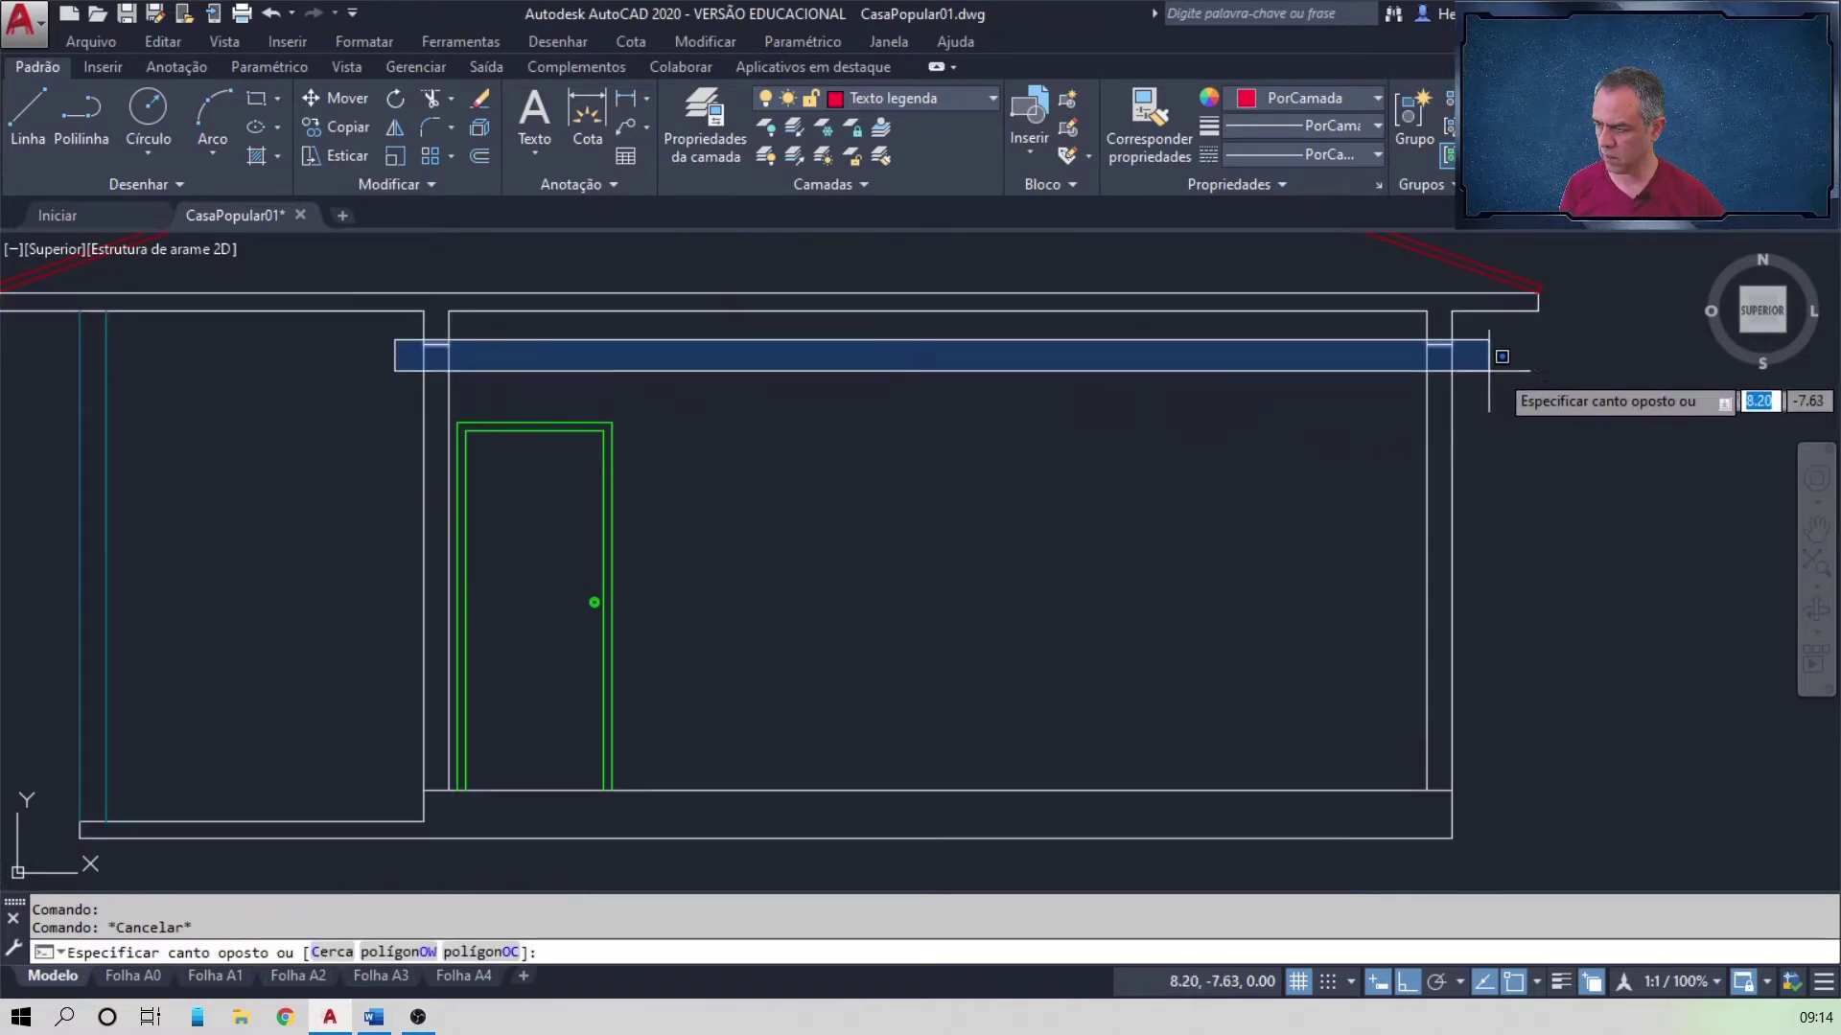
left_click(1429, 385)
key("Delete")
scroll(1332, 390, "down", 3)
middle_click_drag(1208, 392, 1251, 494)
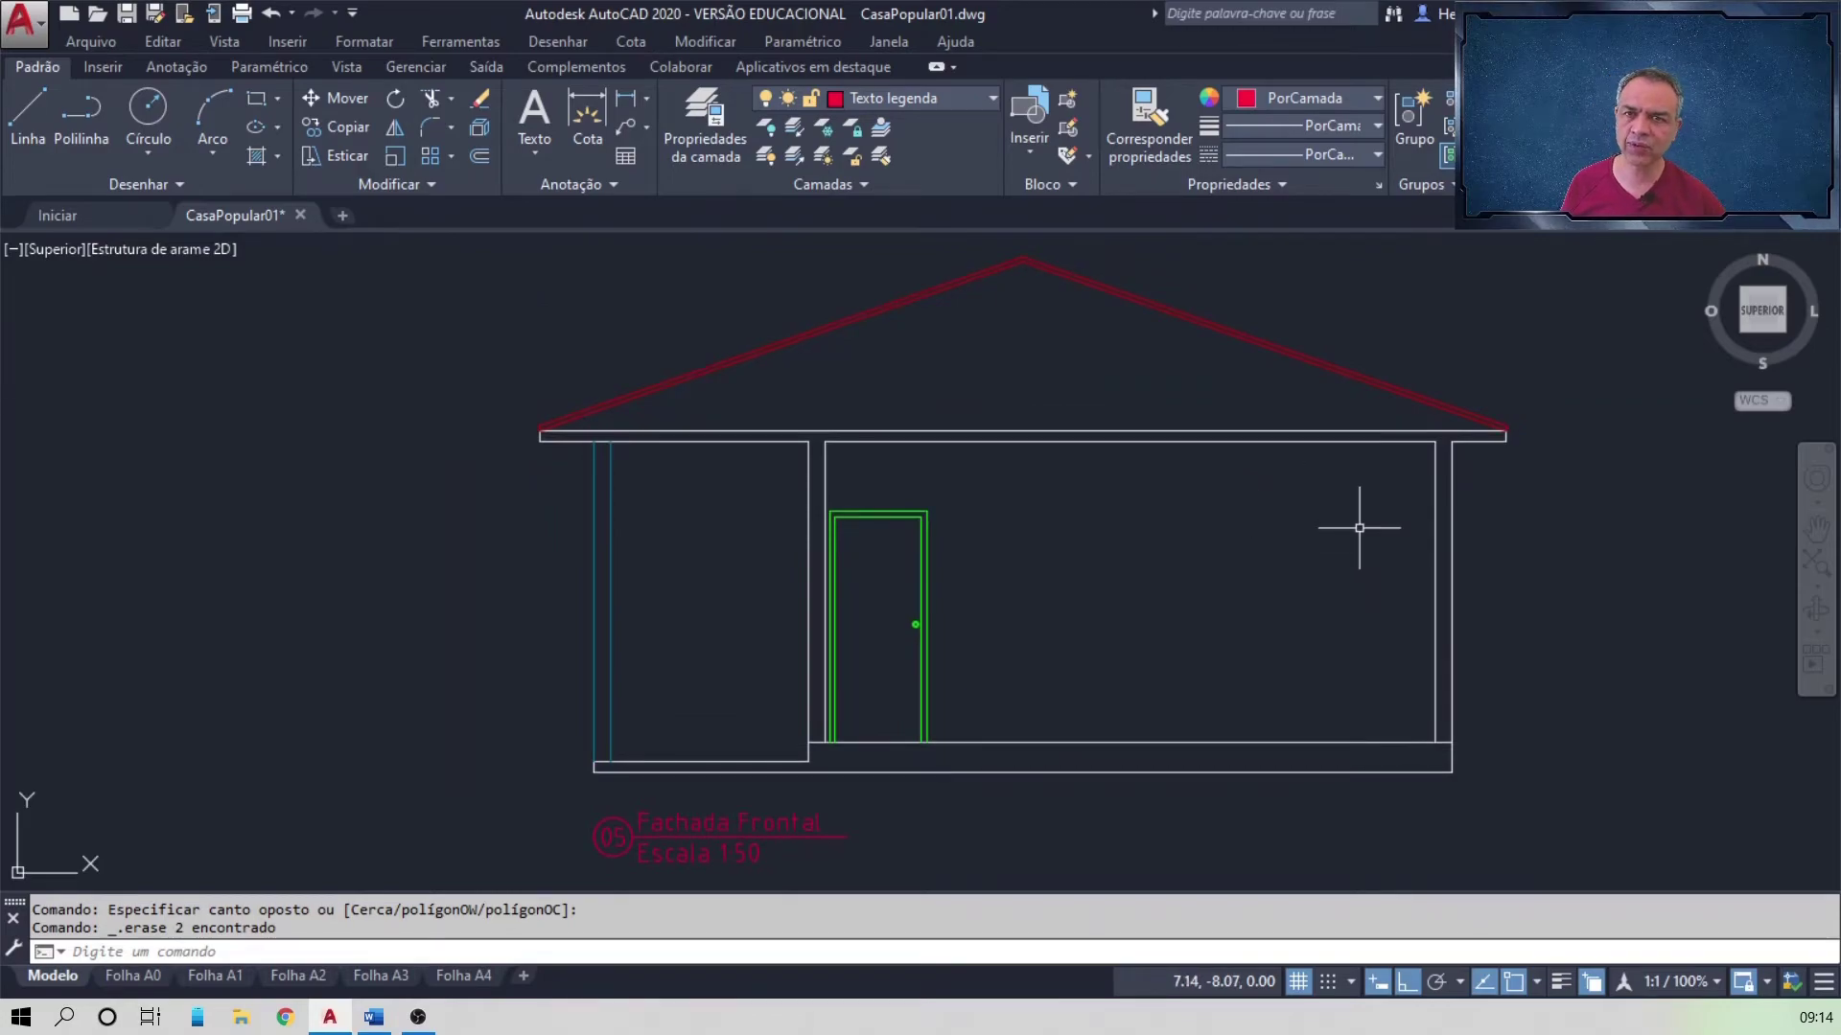
Step: Check item 52 of the exercise in Word, return to AutoCAD and make Esquadrias the current layer
key("alt+Tab")
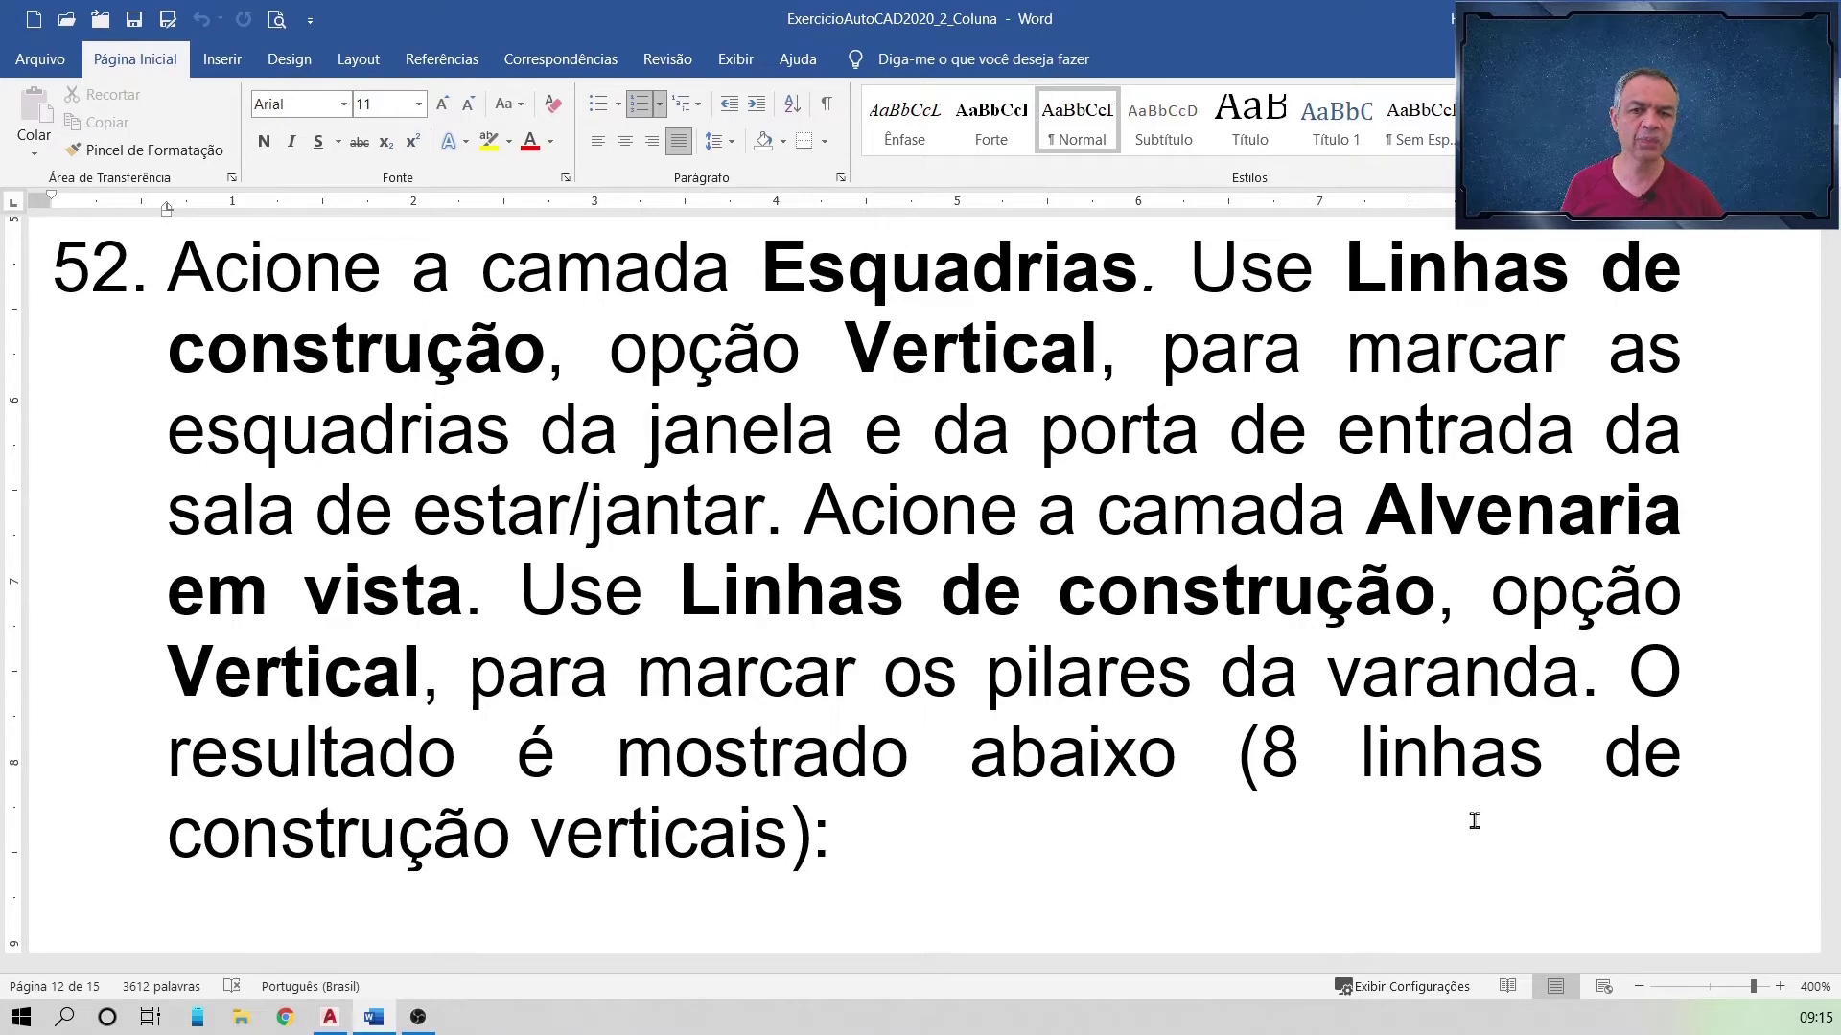
key("alt+Tab")
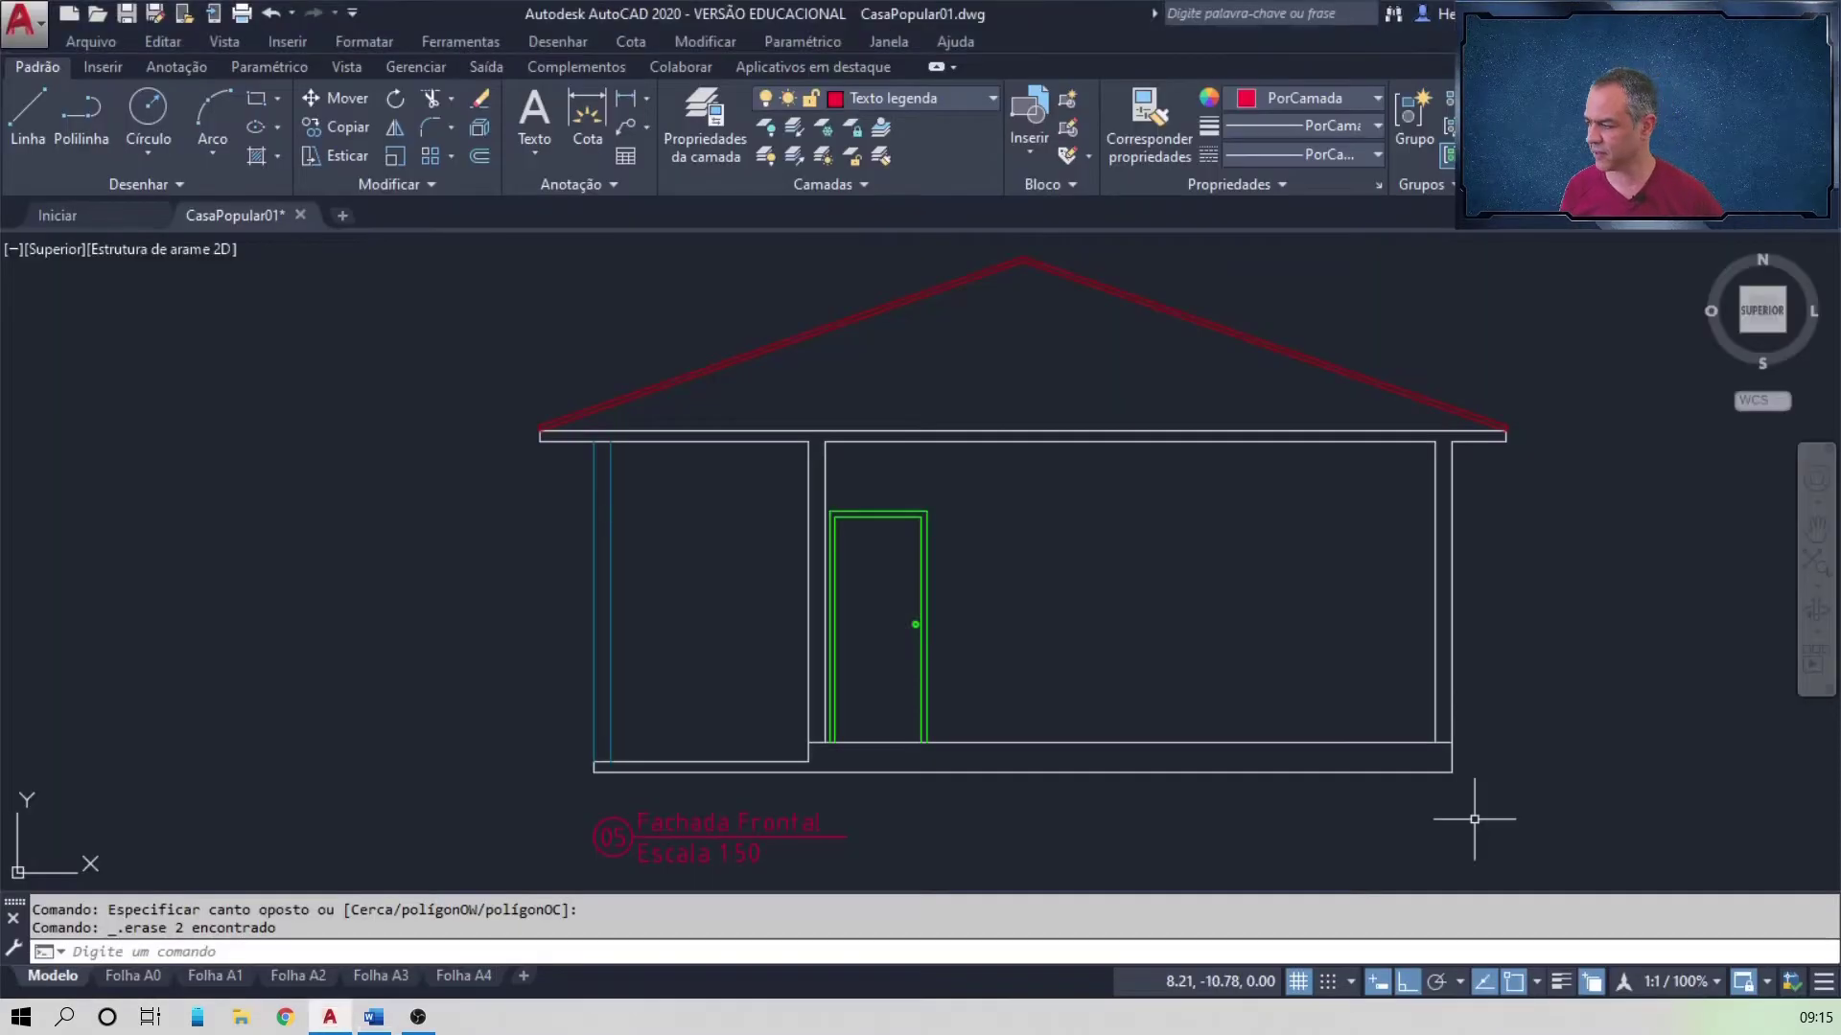
left_click(993, 99)
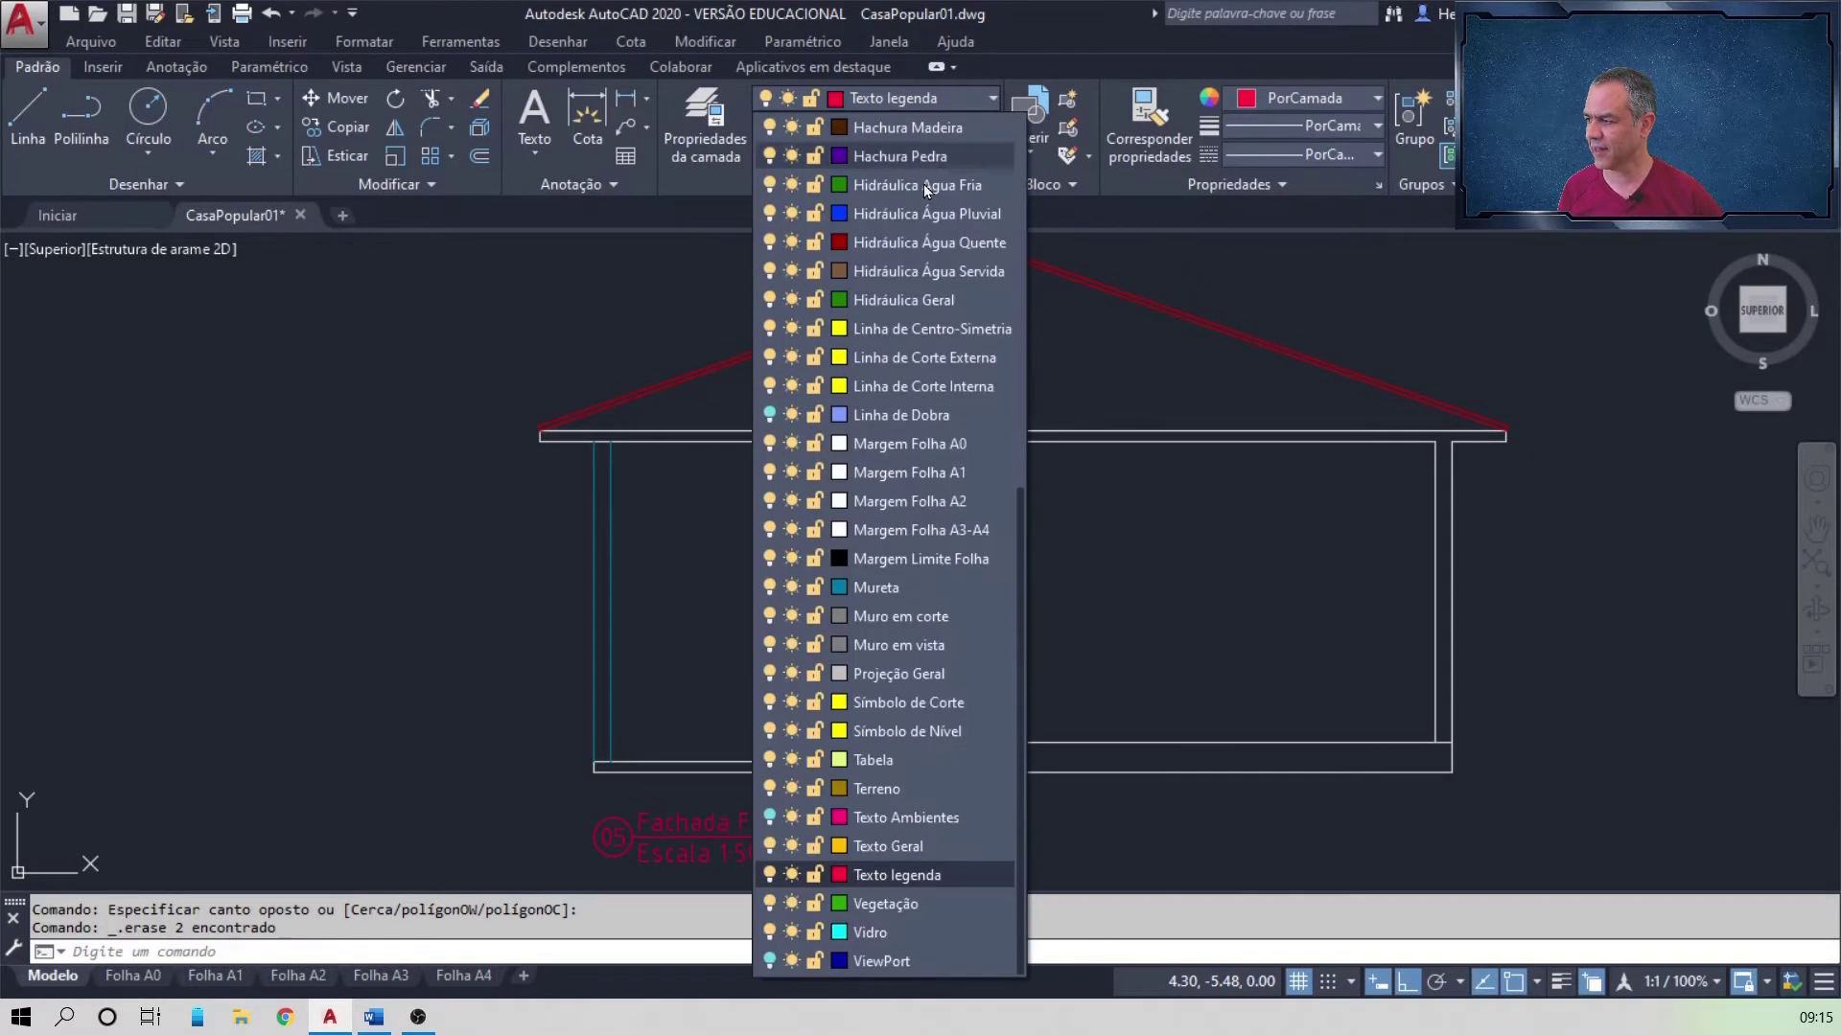
scroll(928, 500, "up", 3)
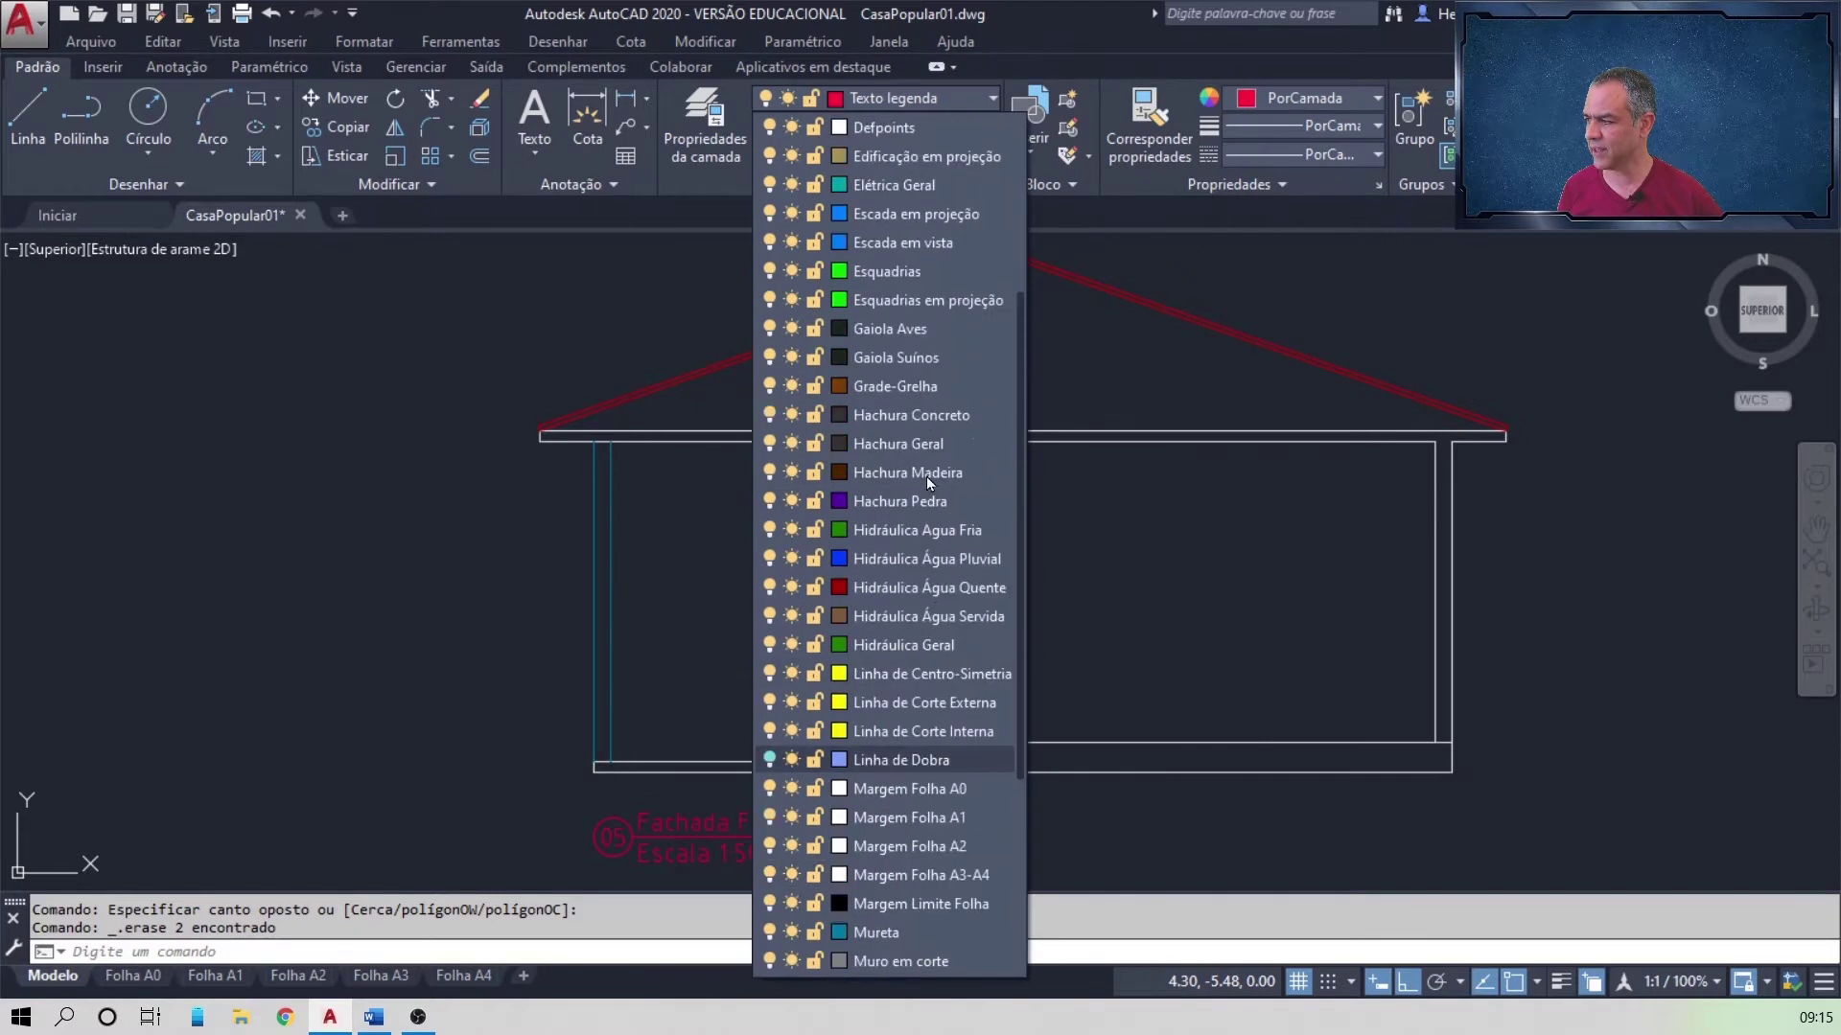
left_click(892, 299)
Step: Draw four vertical construction lines from the floor plan through both edges of the entrance door opening and of the 1,20 x 1,20 window
left_click(176, 186)
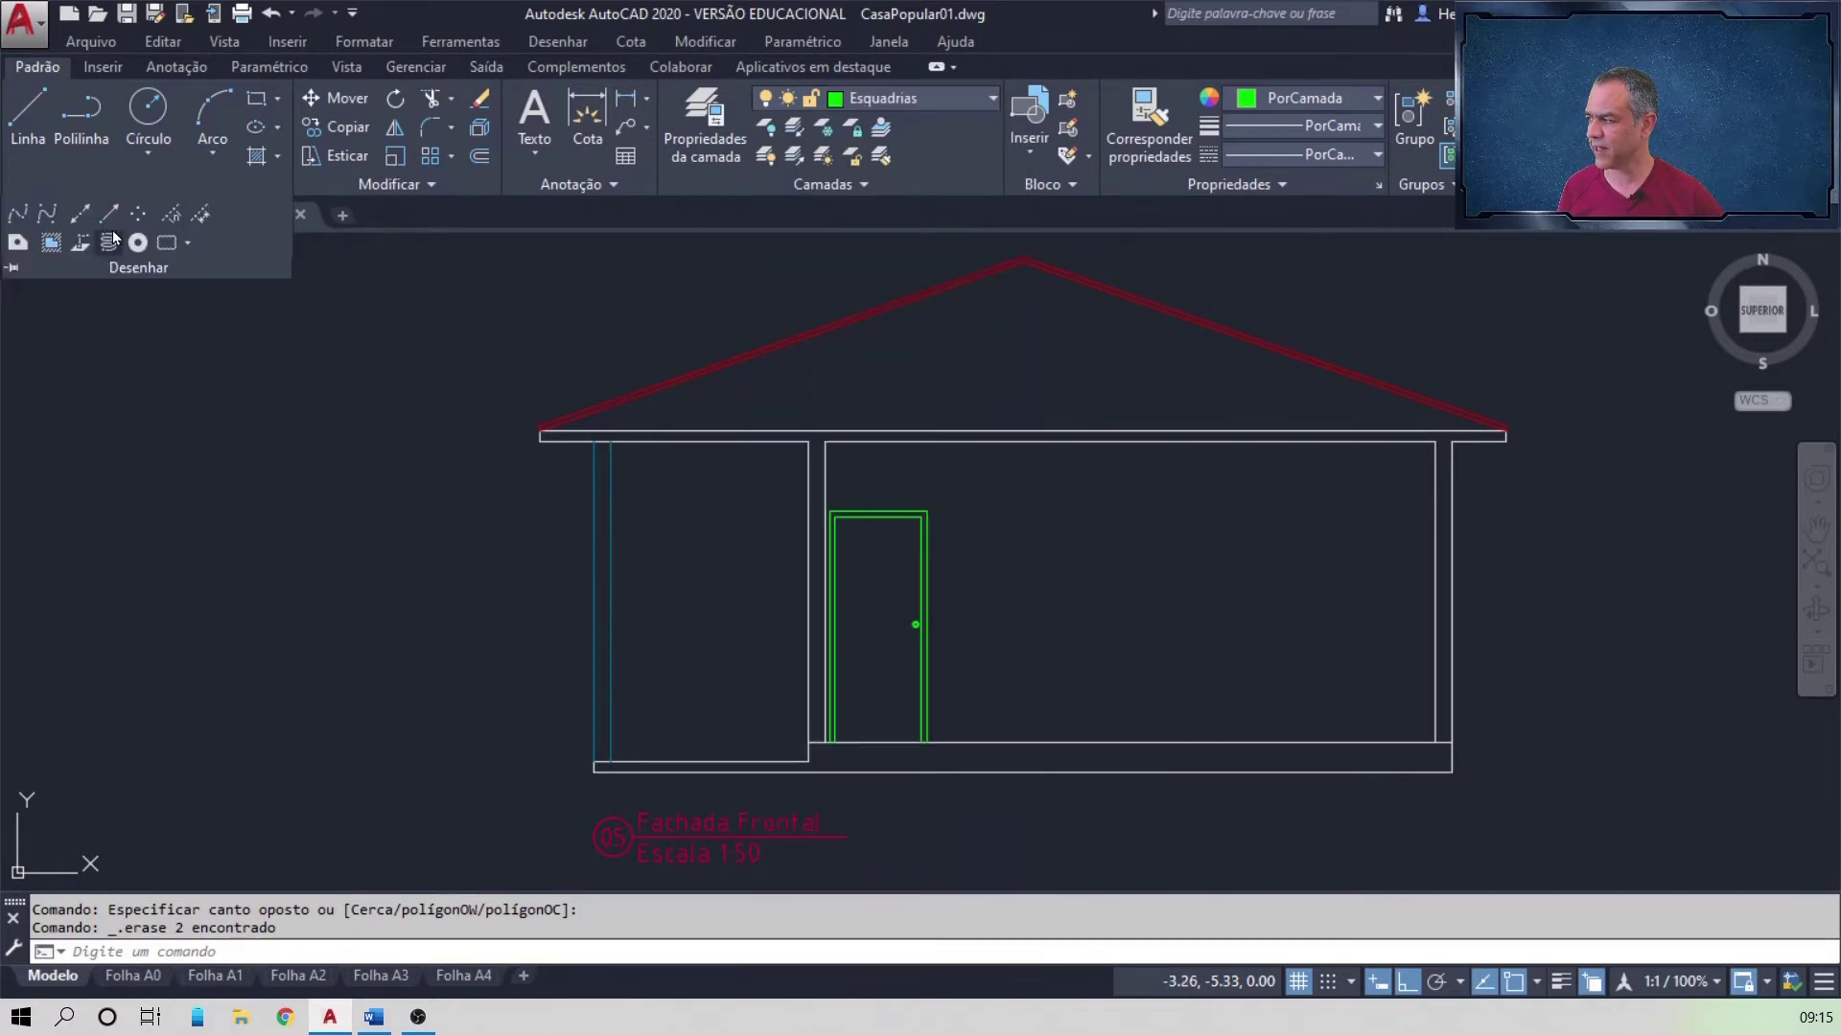
left_click(73, 214)
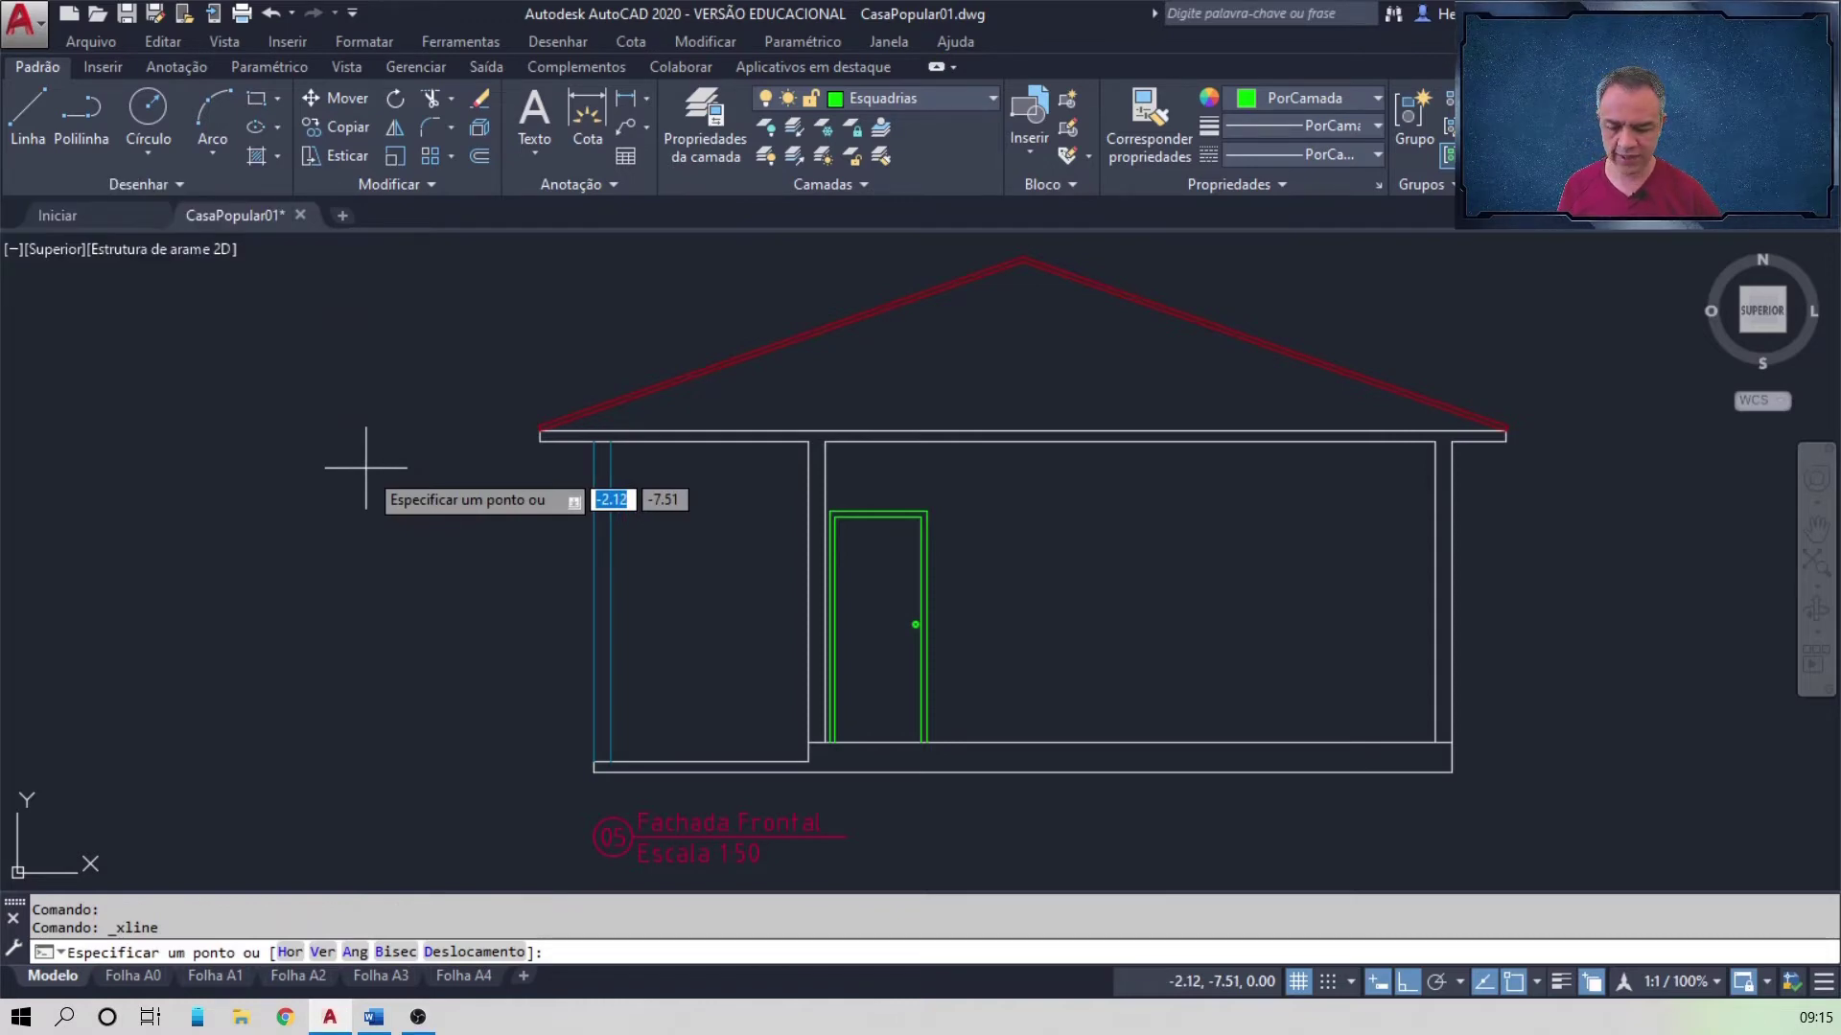
key("Down")
key("Down")
key("Down")
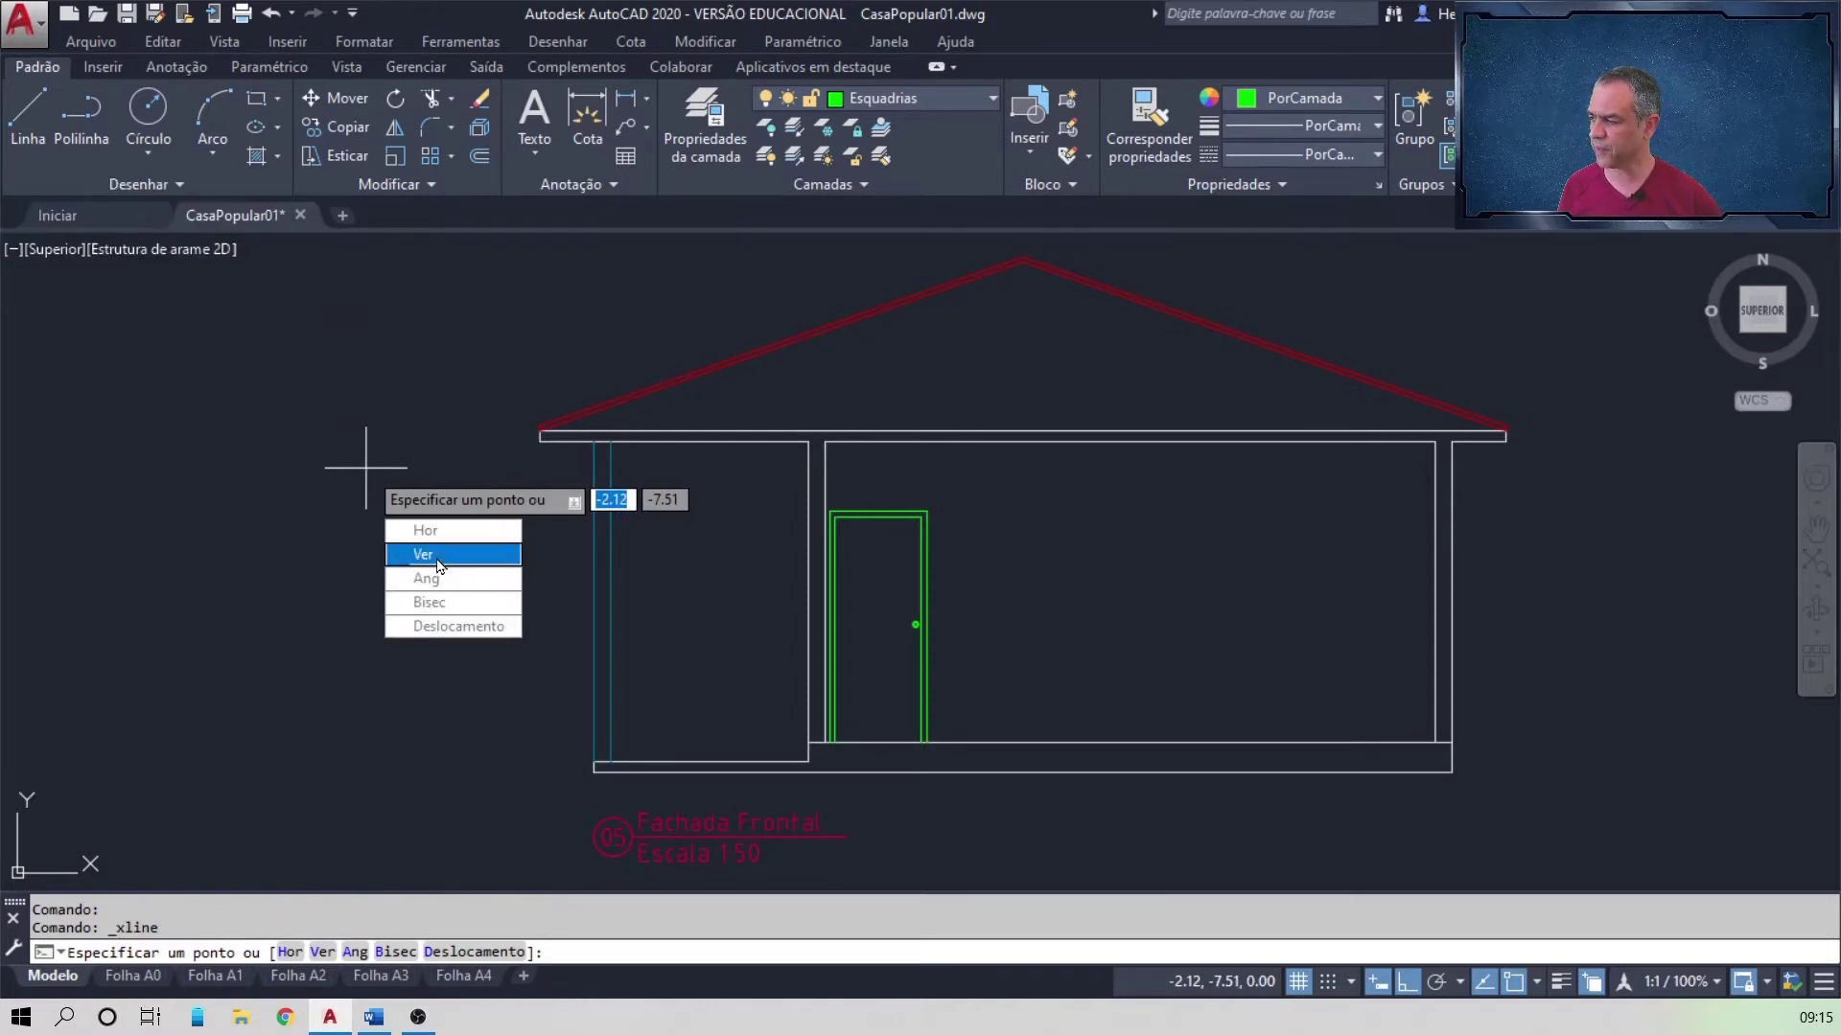
key("Return")
scroll(576, 404, "down", 2)
middle_click_drag(809, 364, 812, 635)
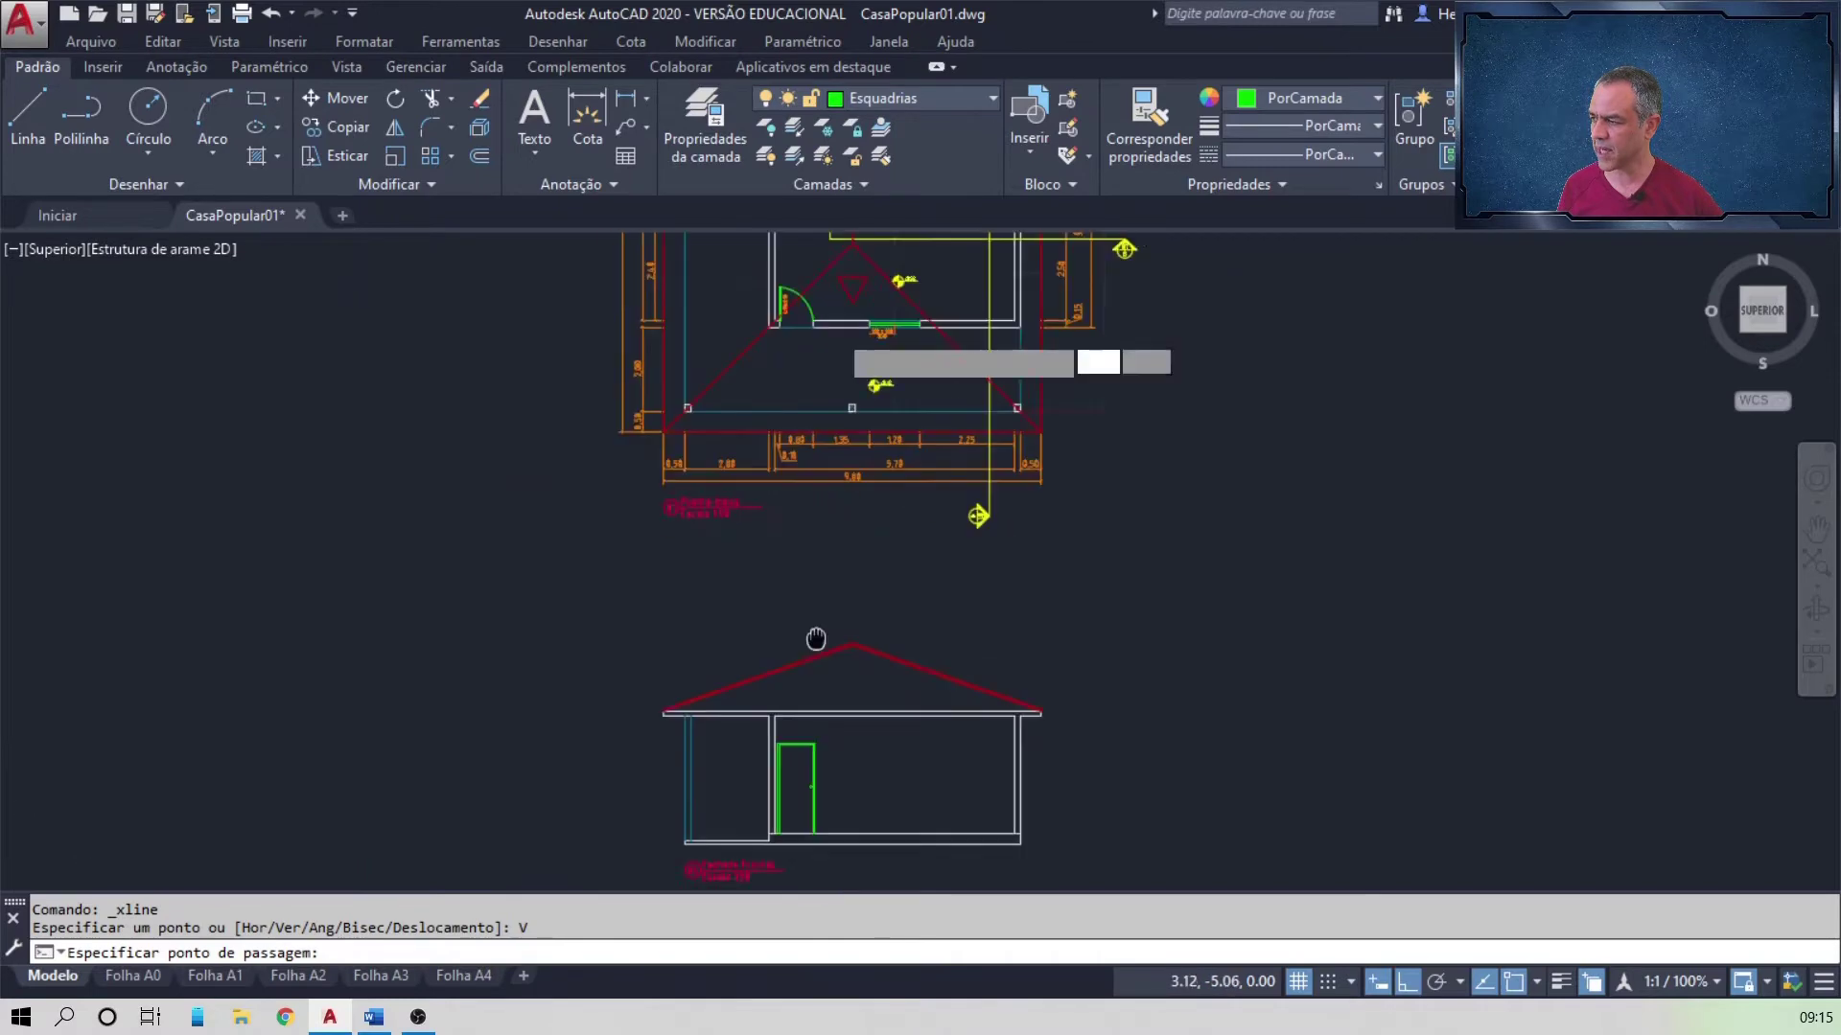
scroll(805, 599, "up", 4)
scroll(920, 460, "up", 2)
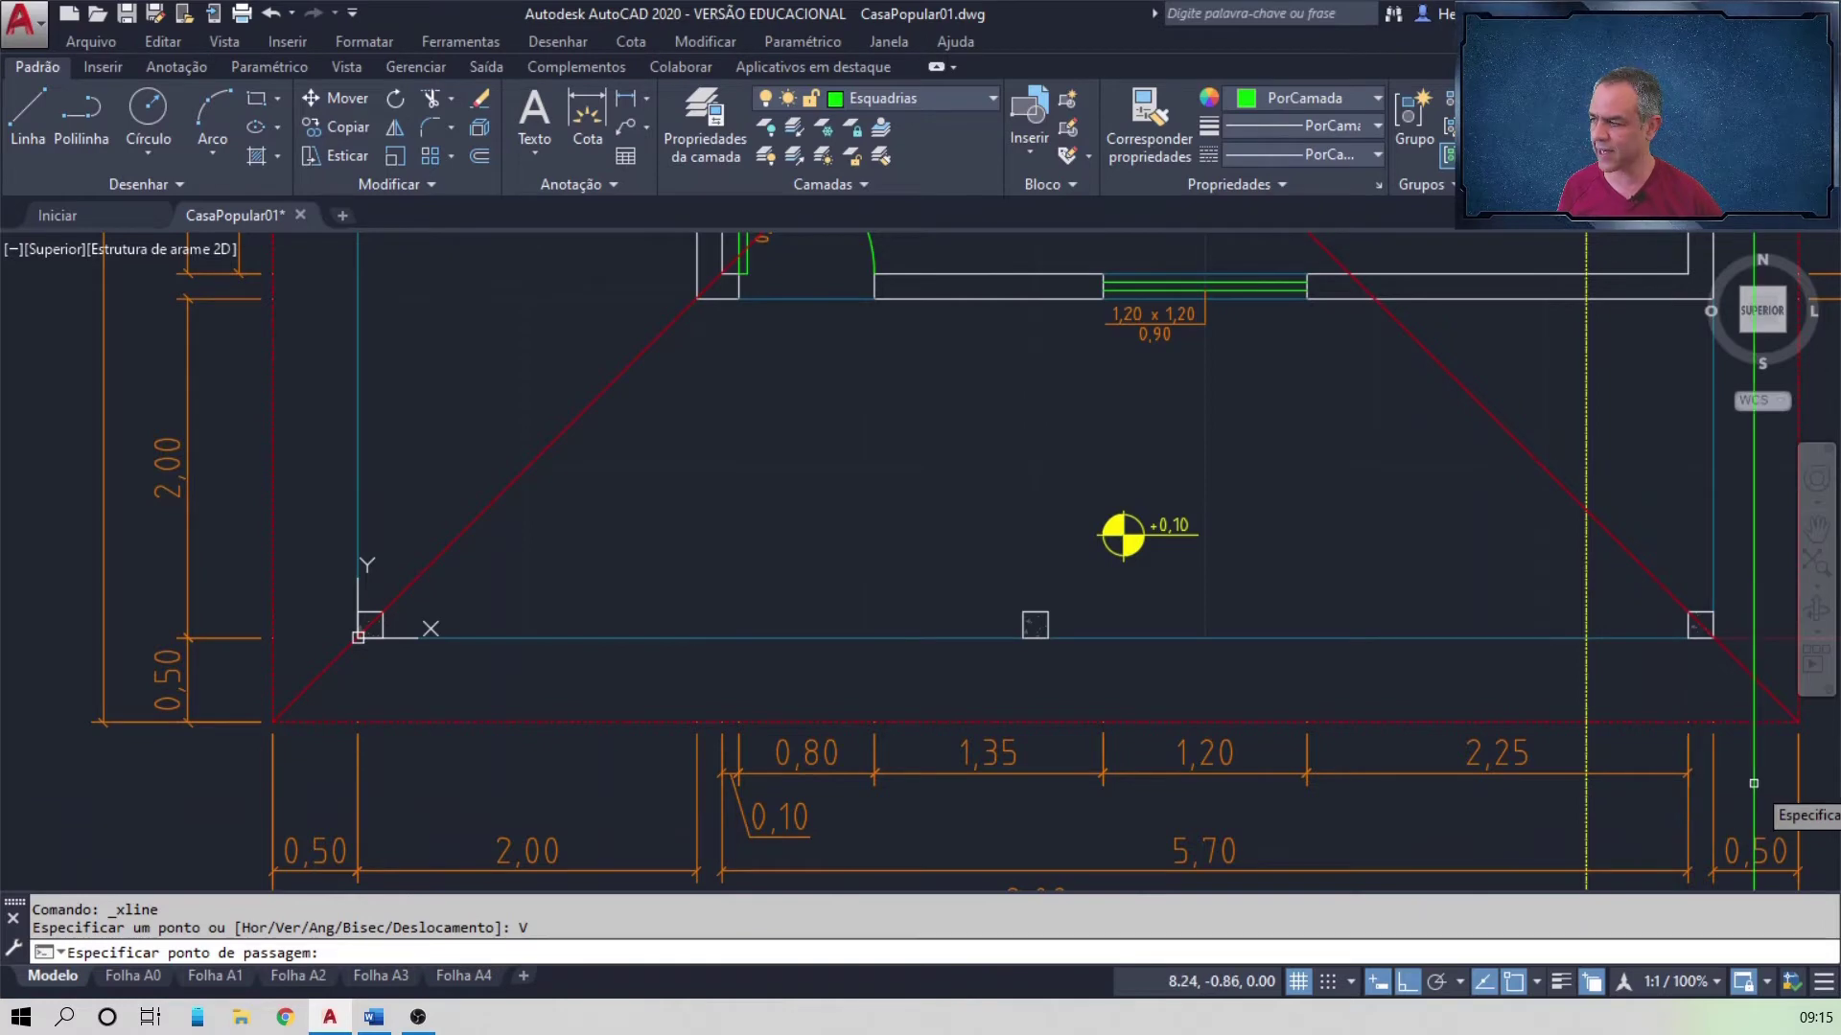
scroll(439, 436, "down", 5)
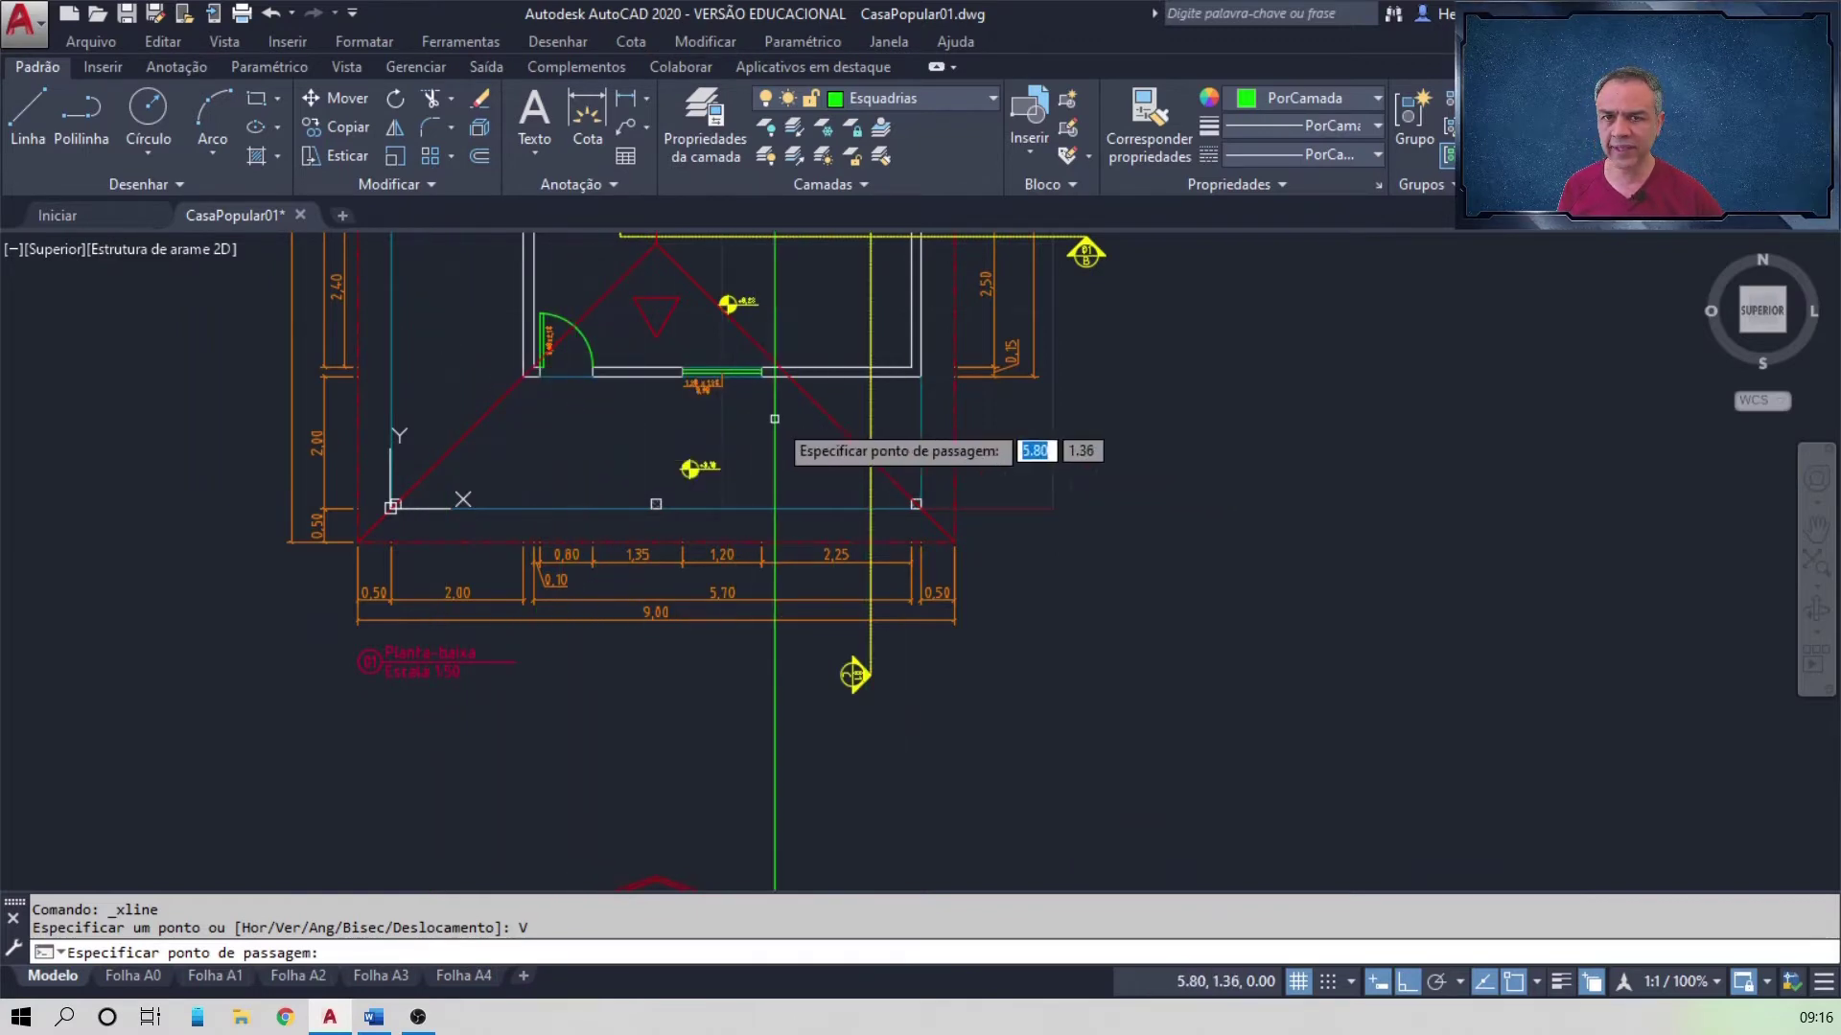
scroll(575, 413, "up", 4)
mouse_move(673, 422)
middle_mouse_down()
mouse_move(566, 517)
mouse_move(585, 637)
middle_mouse_up()
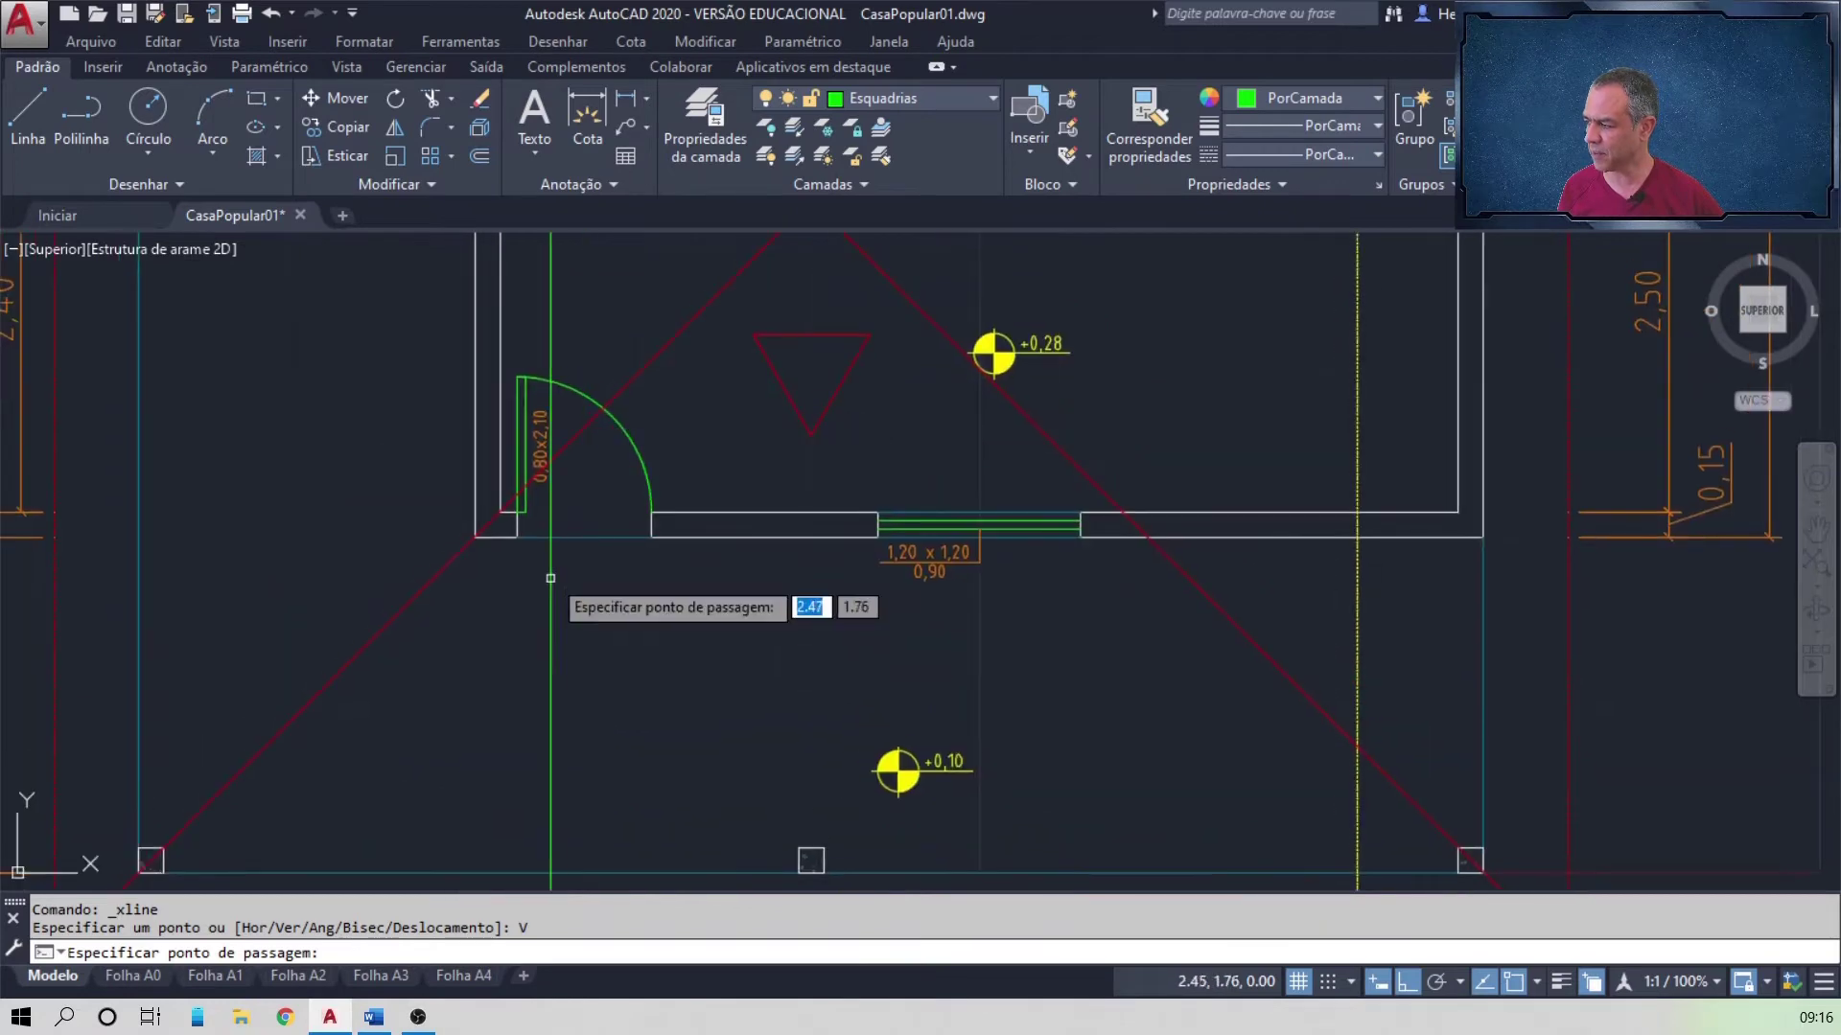
left_click(517, 513)
left_click(652, 537)
left_click(877, 524)
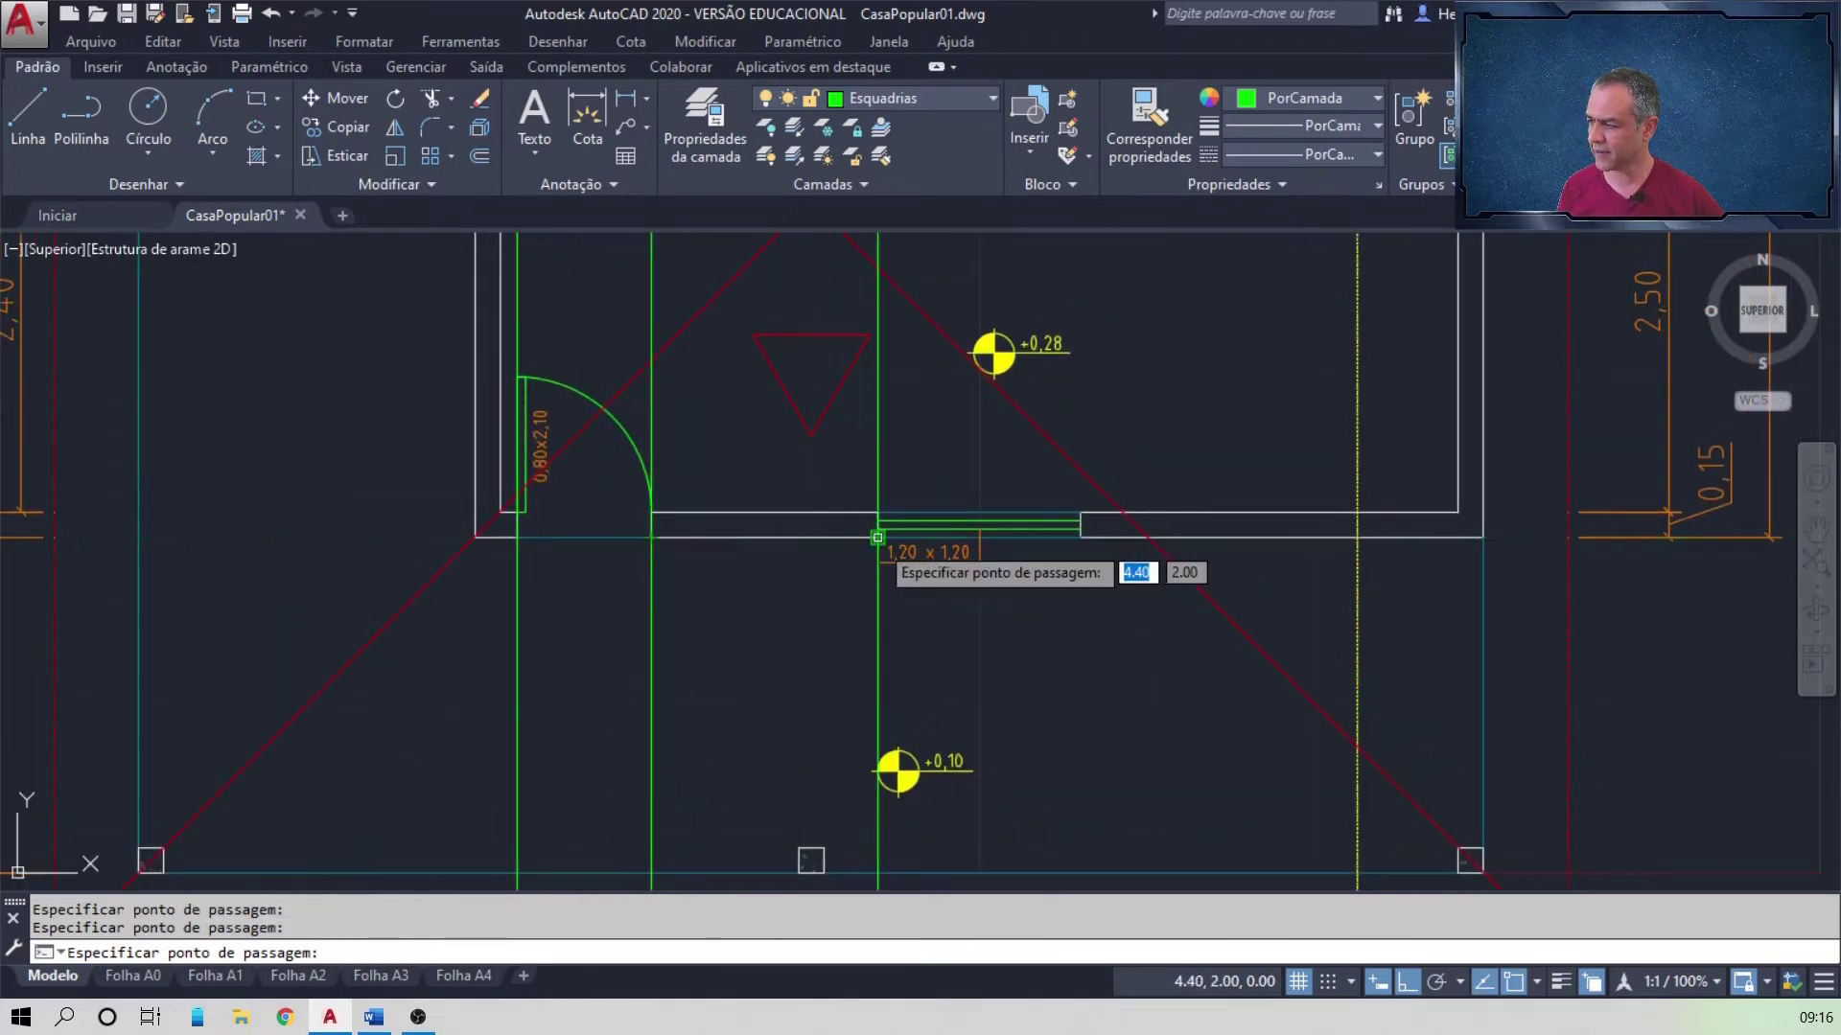
left_click(1081, 525)
key("Return")
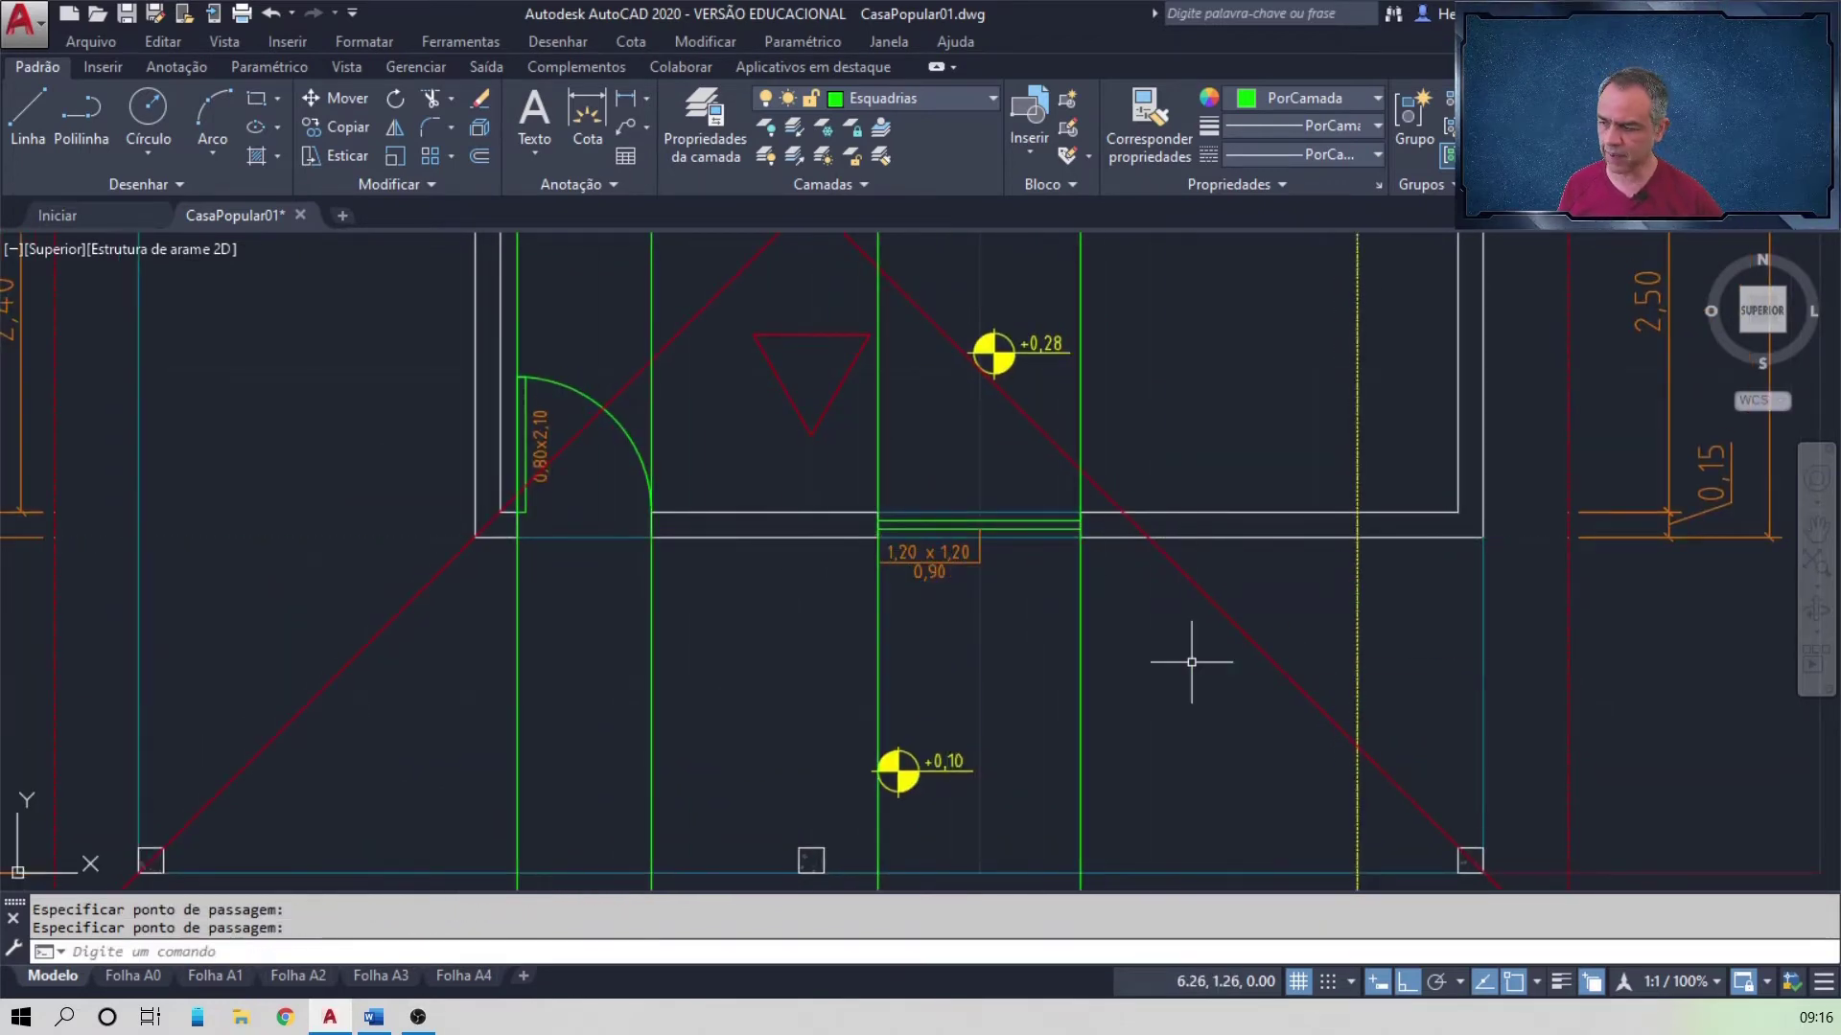
Step: On layer Alvenaria em vista, draw vertical construction lines through the left and right veranda pillars' inner edges and both edges of the middle pillar
left_click(992, 99)
scroll(947, 221, "up", 4)
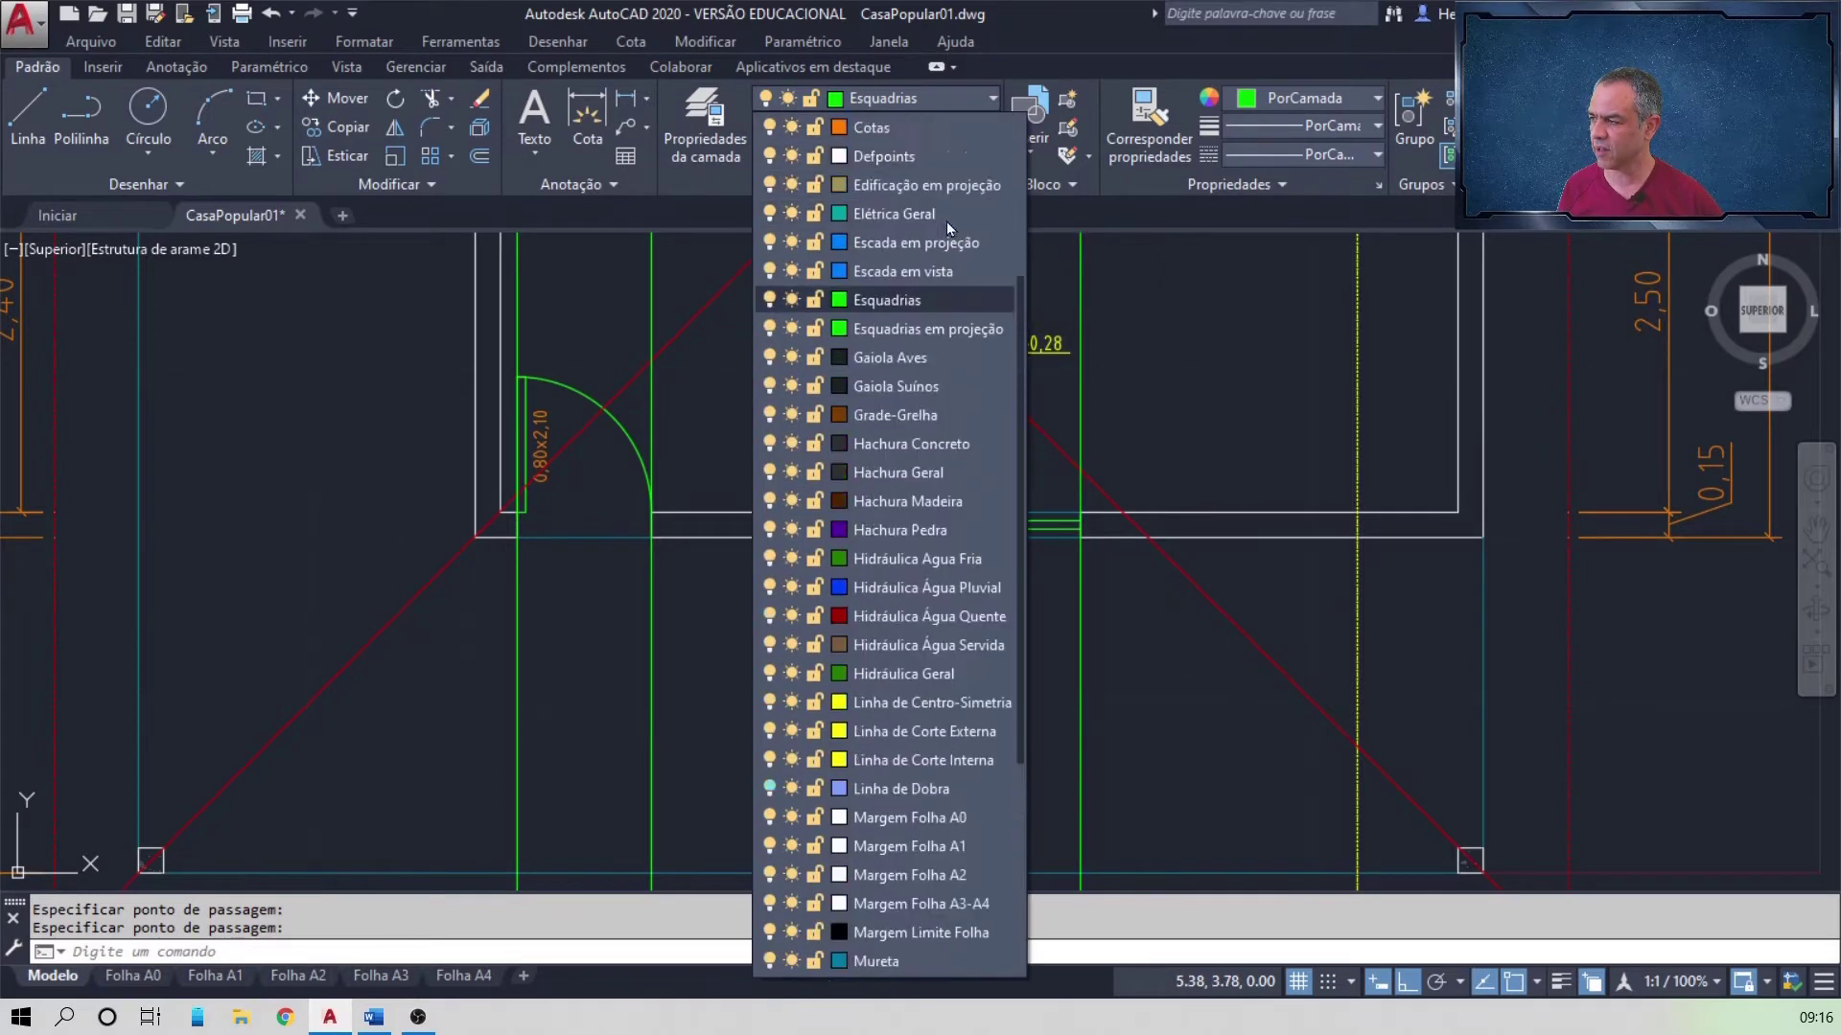
scroll(914, 239, "up", 2)
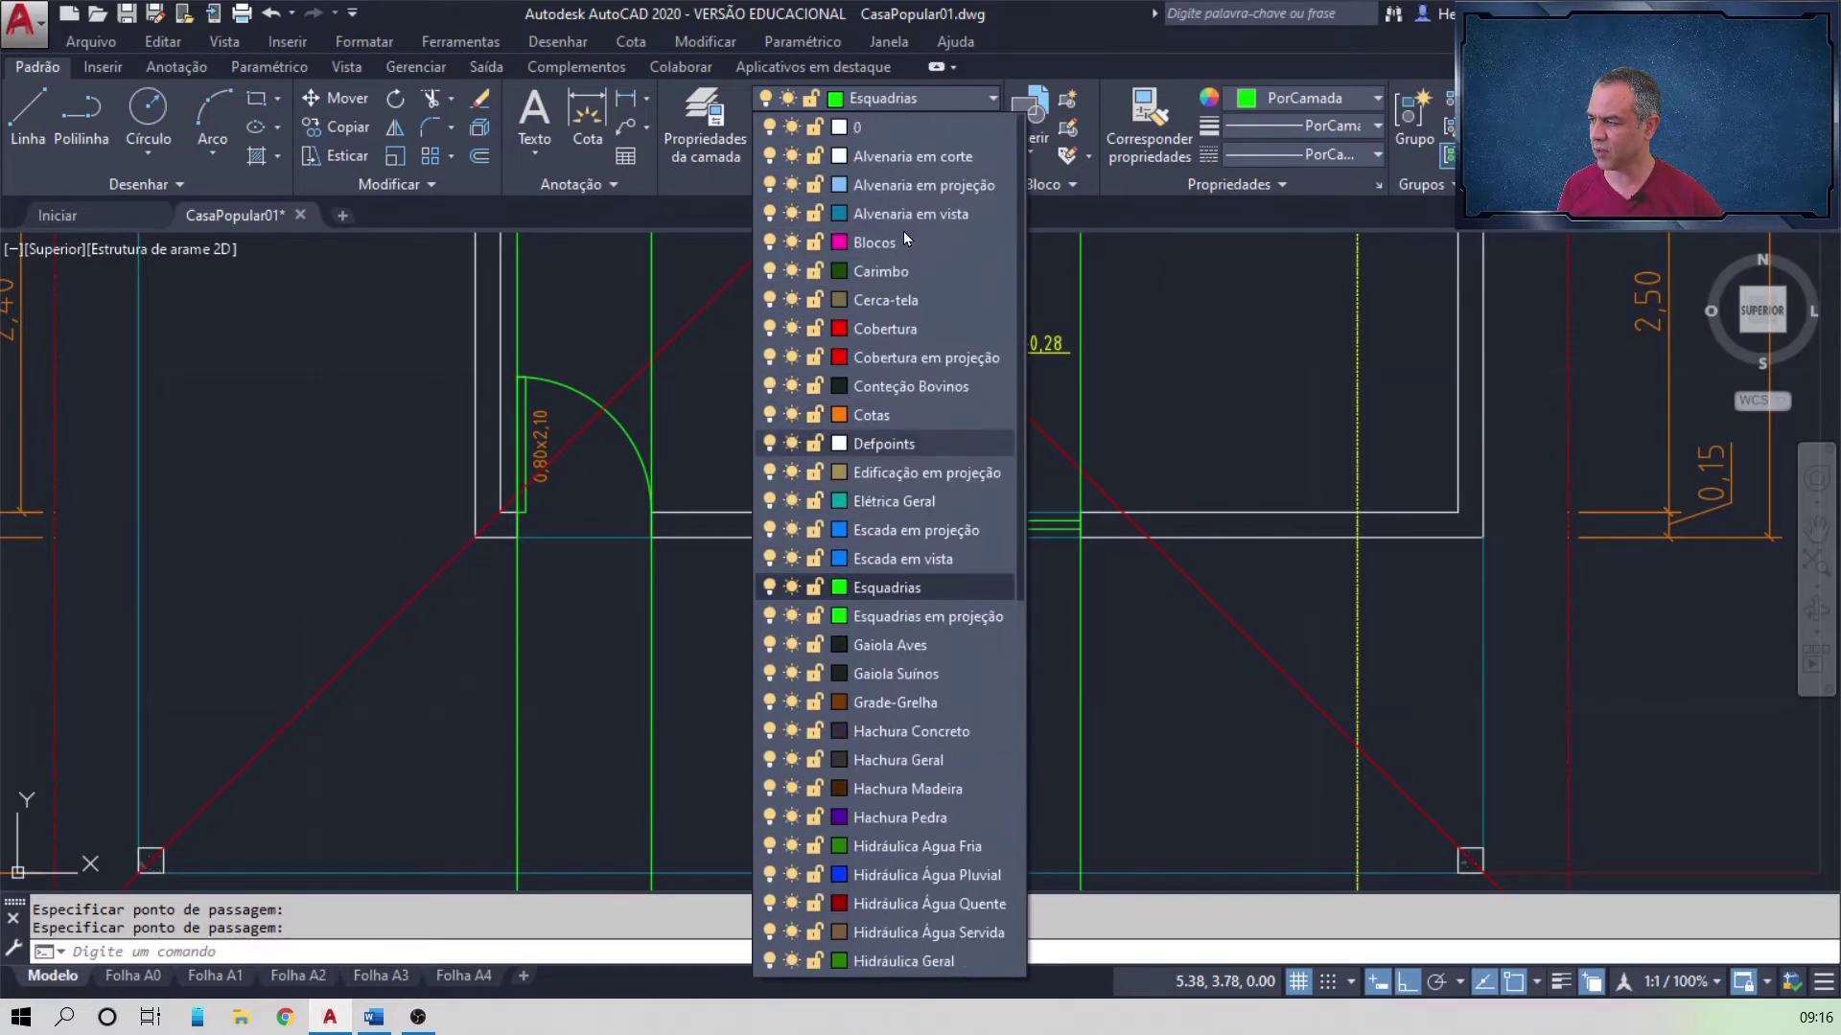
left_click(899, 213)
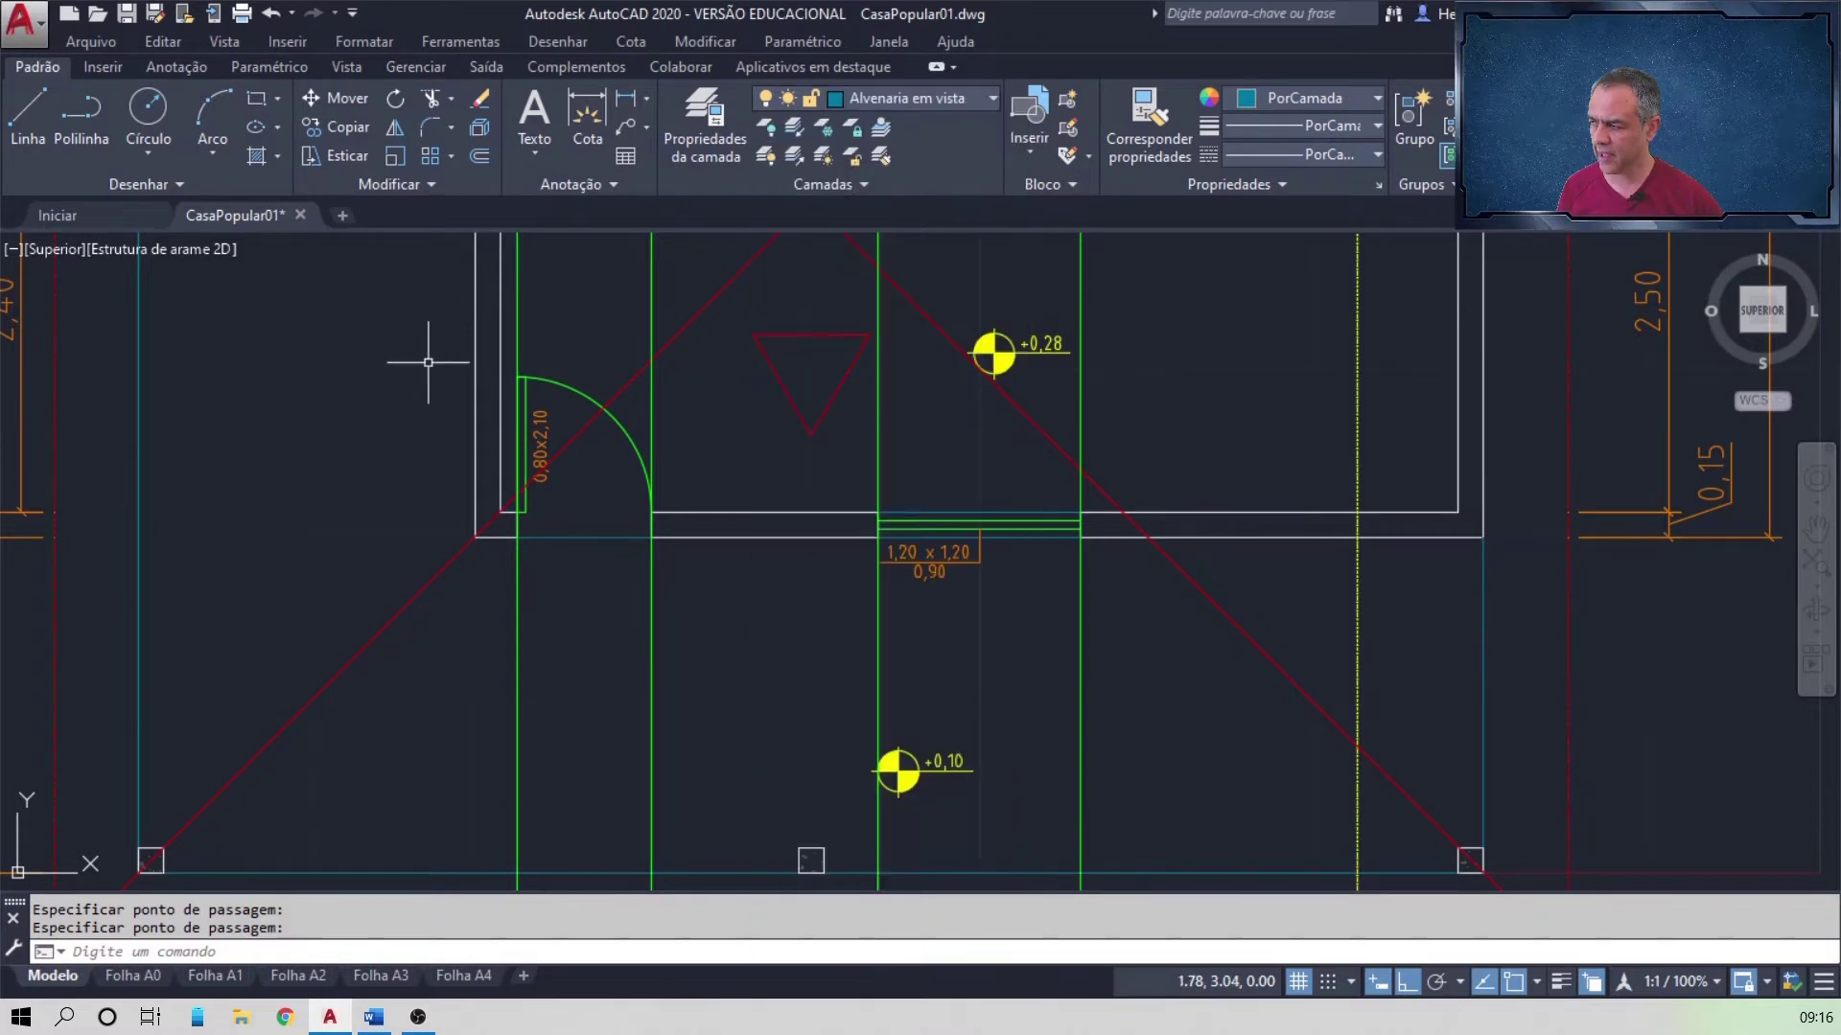
key("Return")
key("Return")
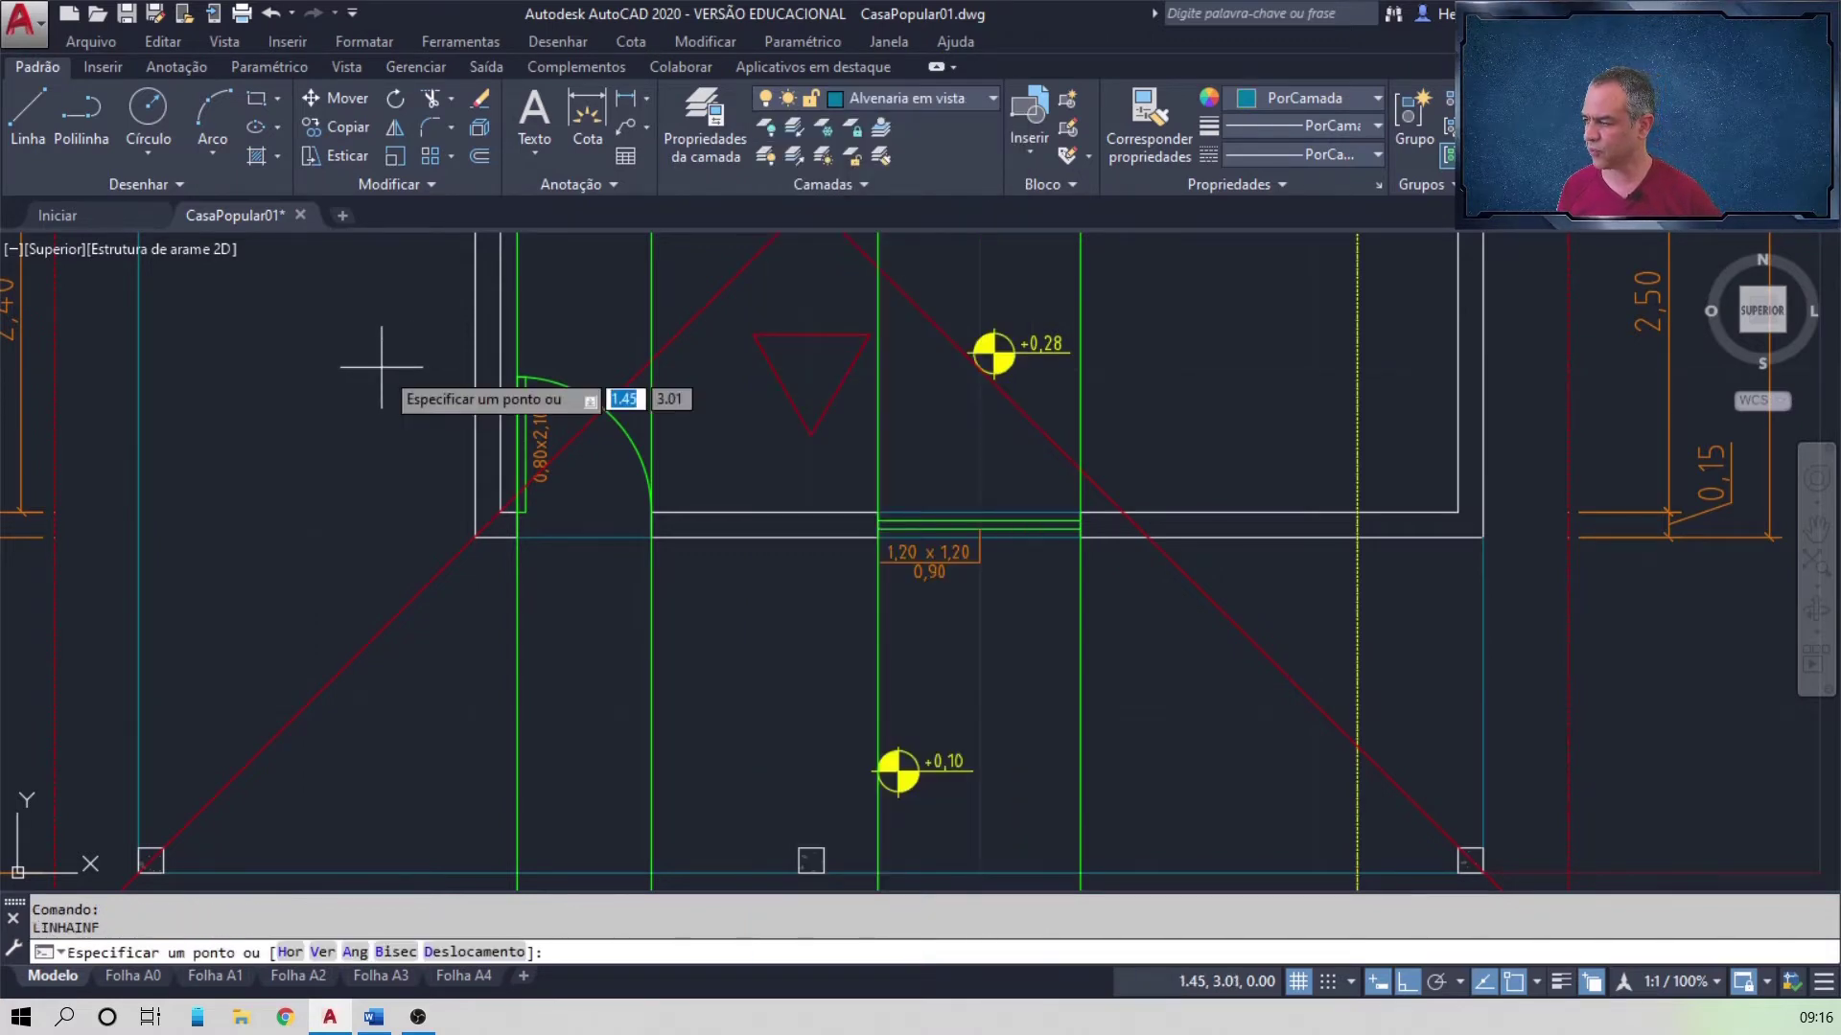
key("Down")
key("Down")
key("Return")
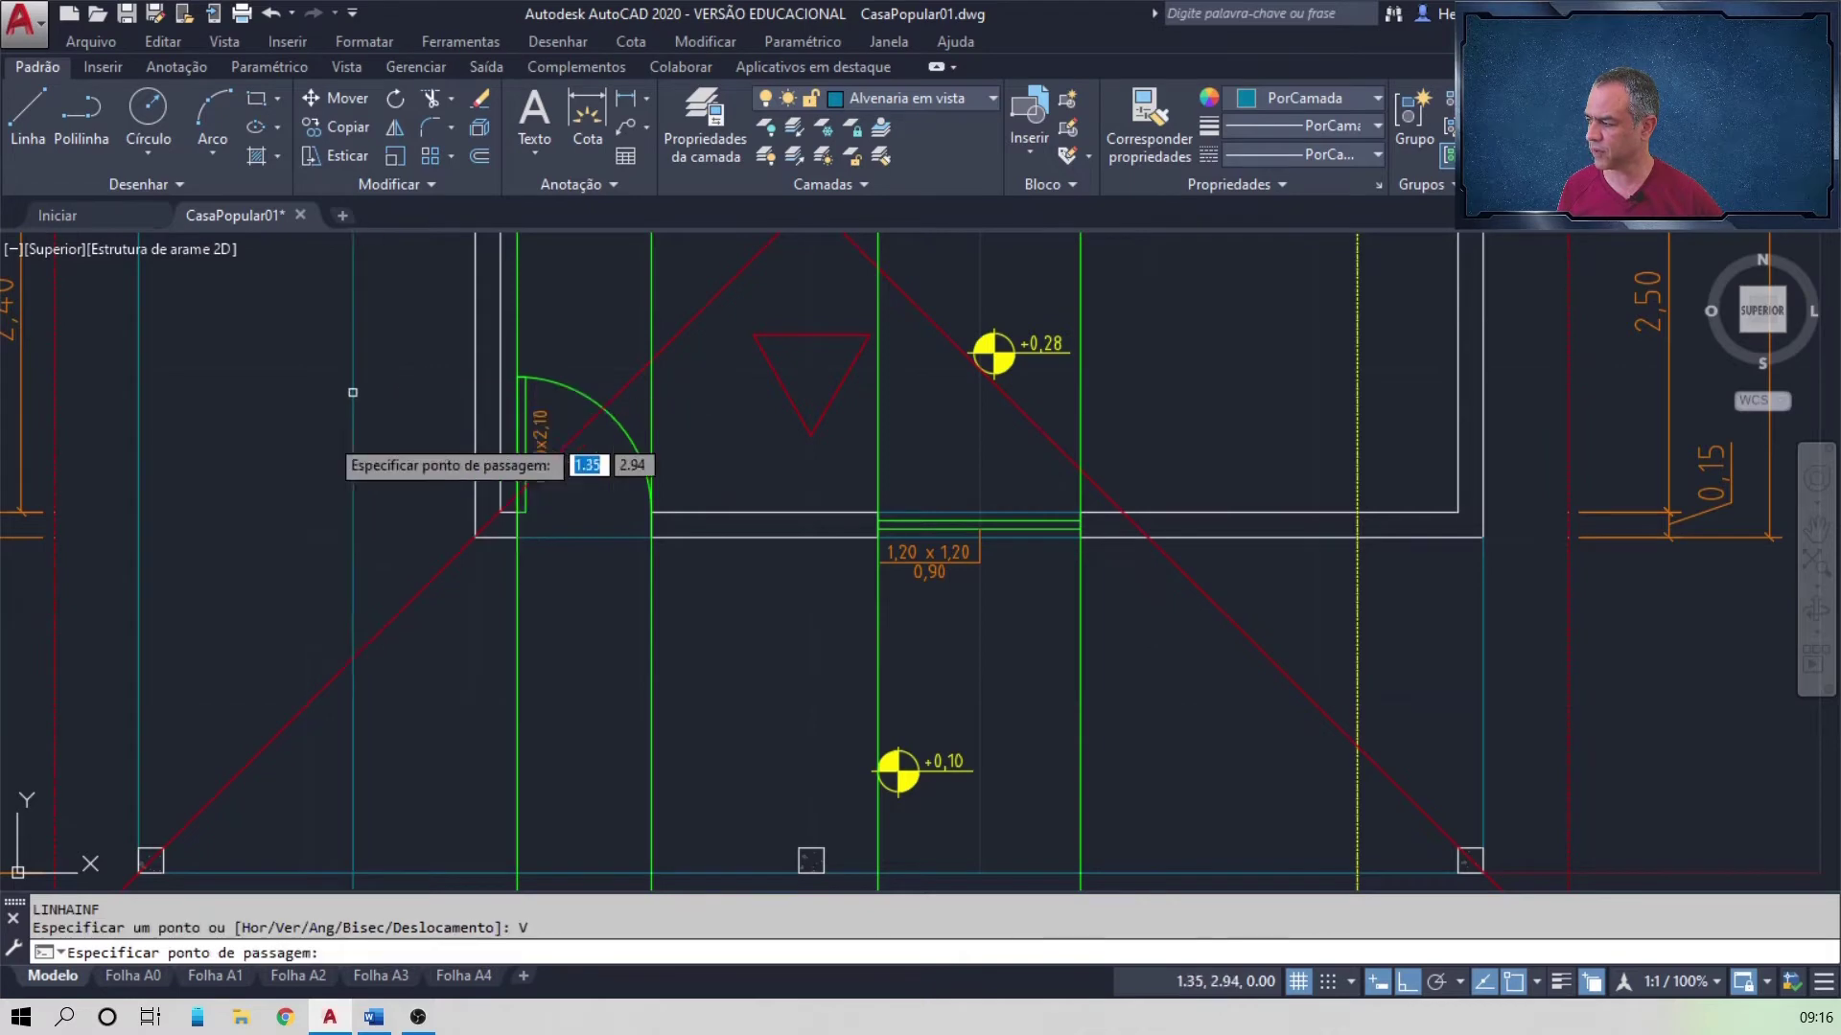
scroll(353, 402, "down", 2)
mouse_move(364, 637)
middle_mouse_down()
mouse_move(374, 493)
mouse_move(484, 381)
middle_mouse_up()
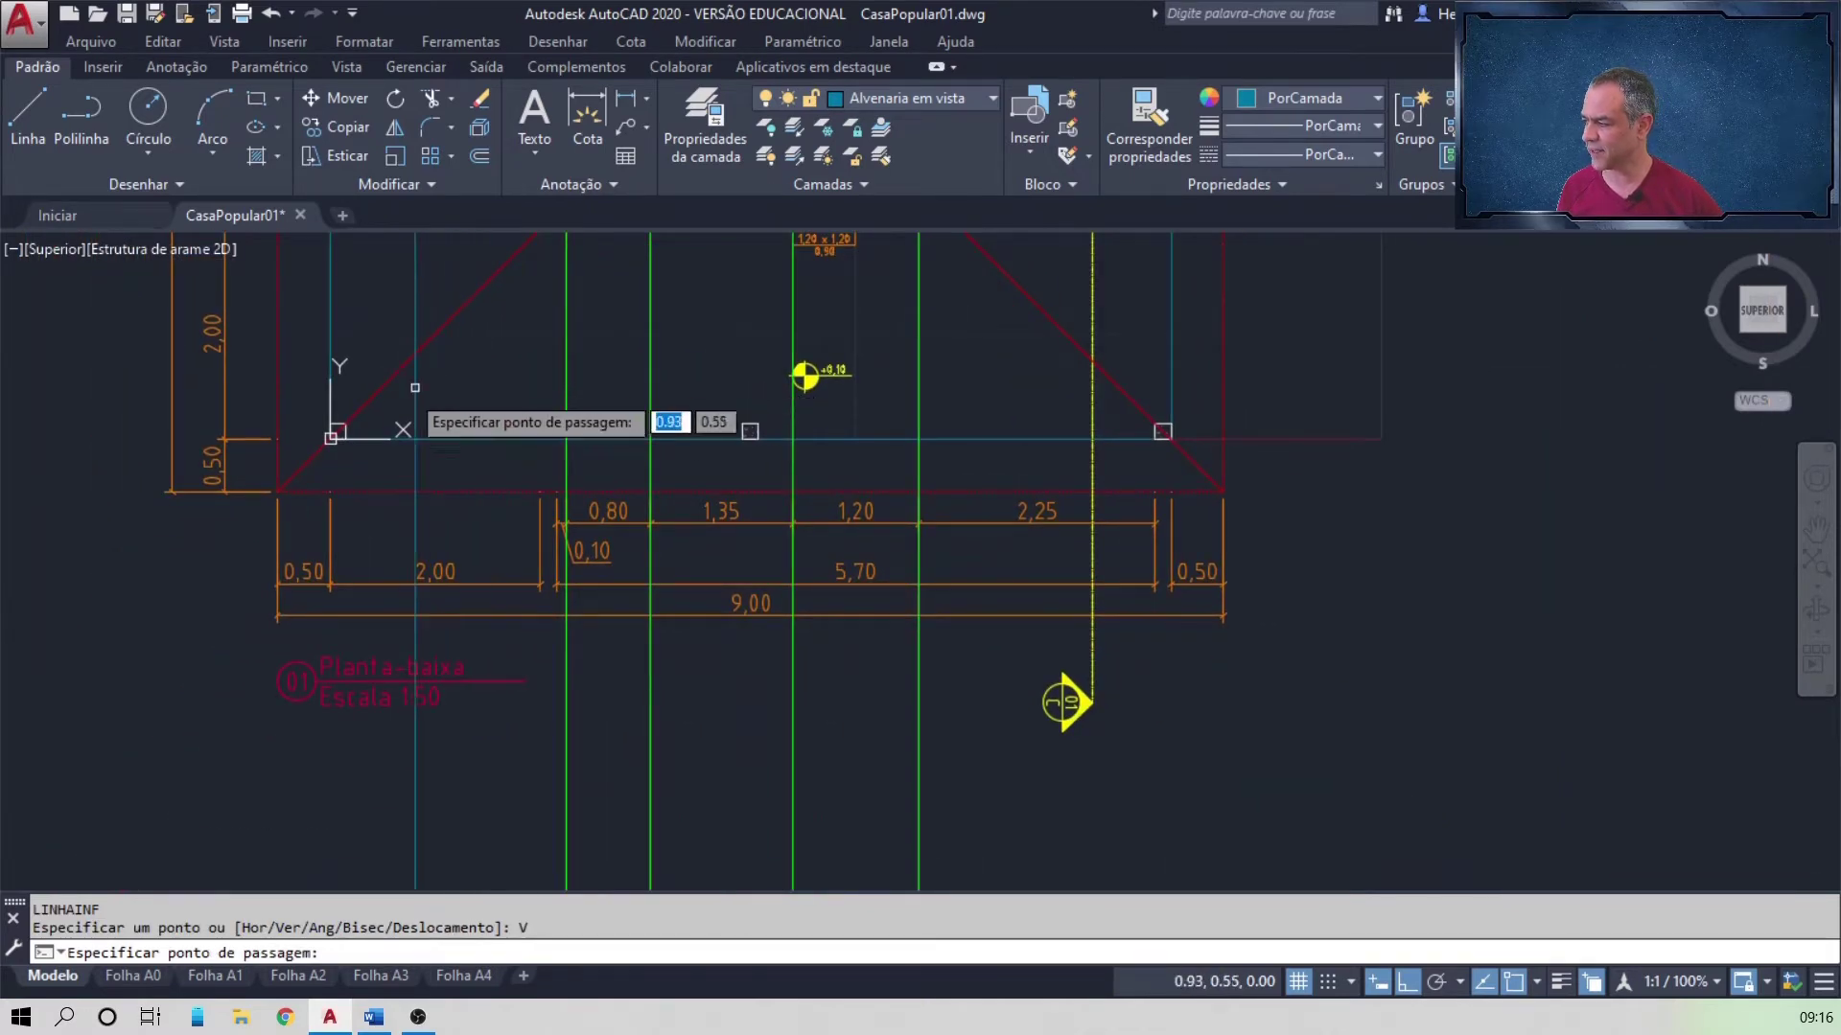
left_click(345, 425)
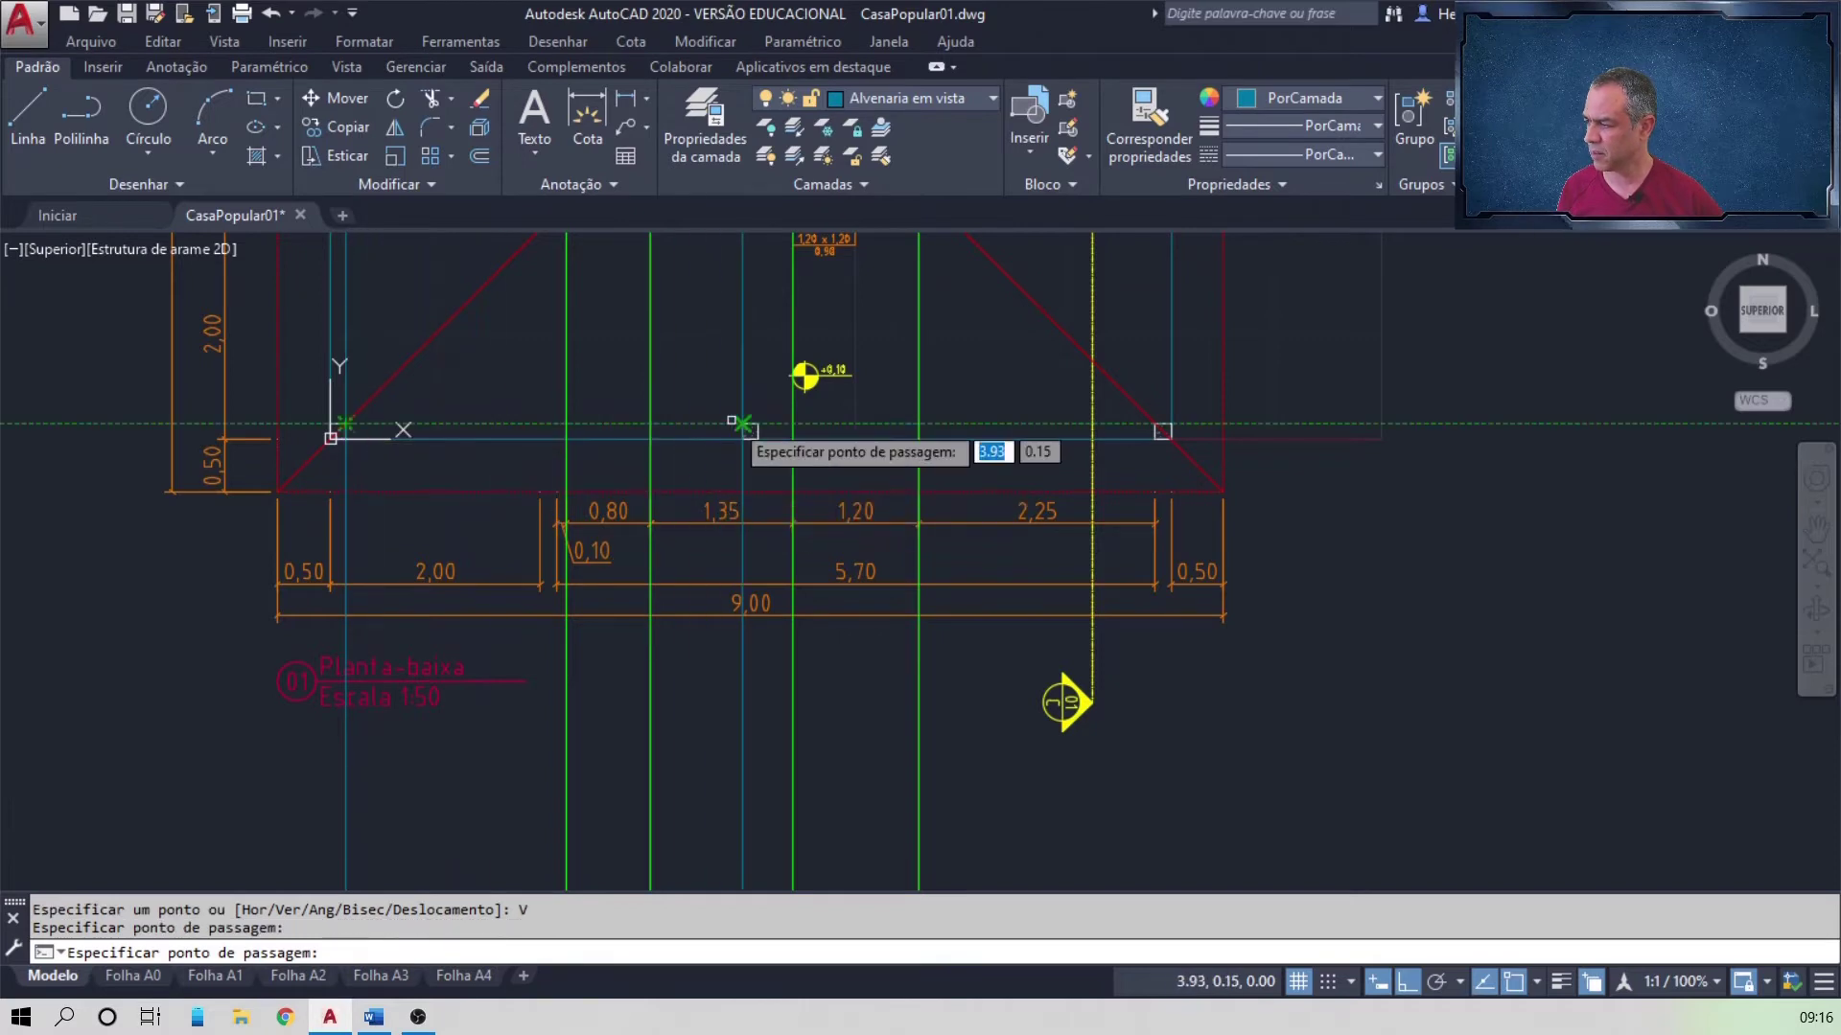
left_click(741, 423)
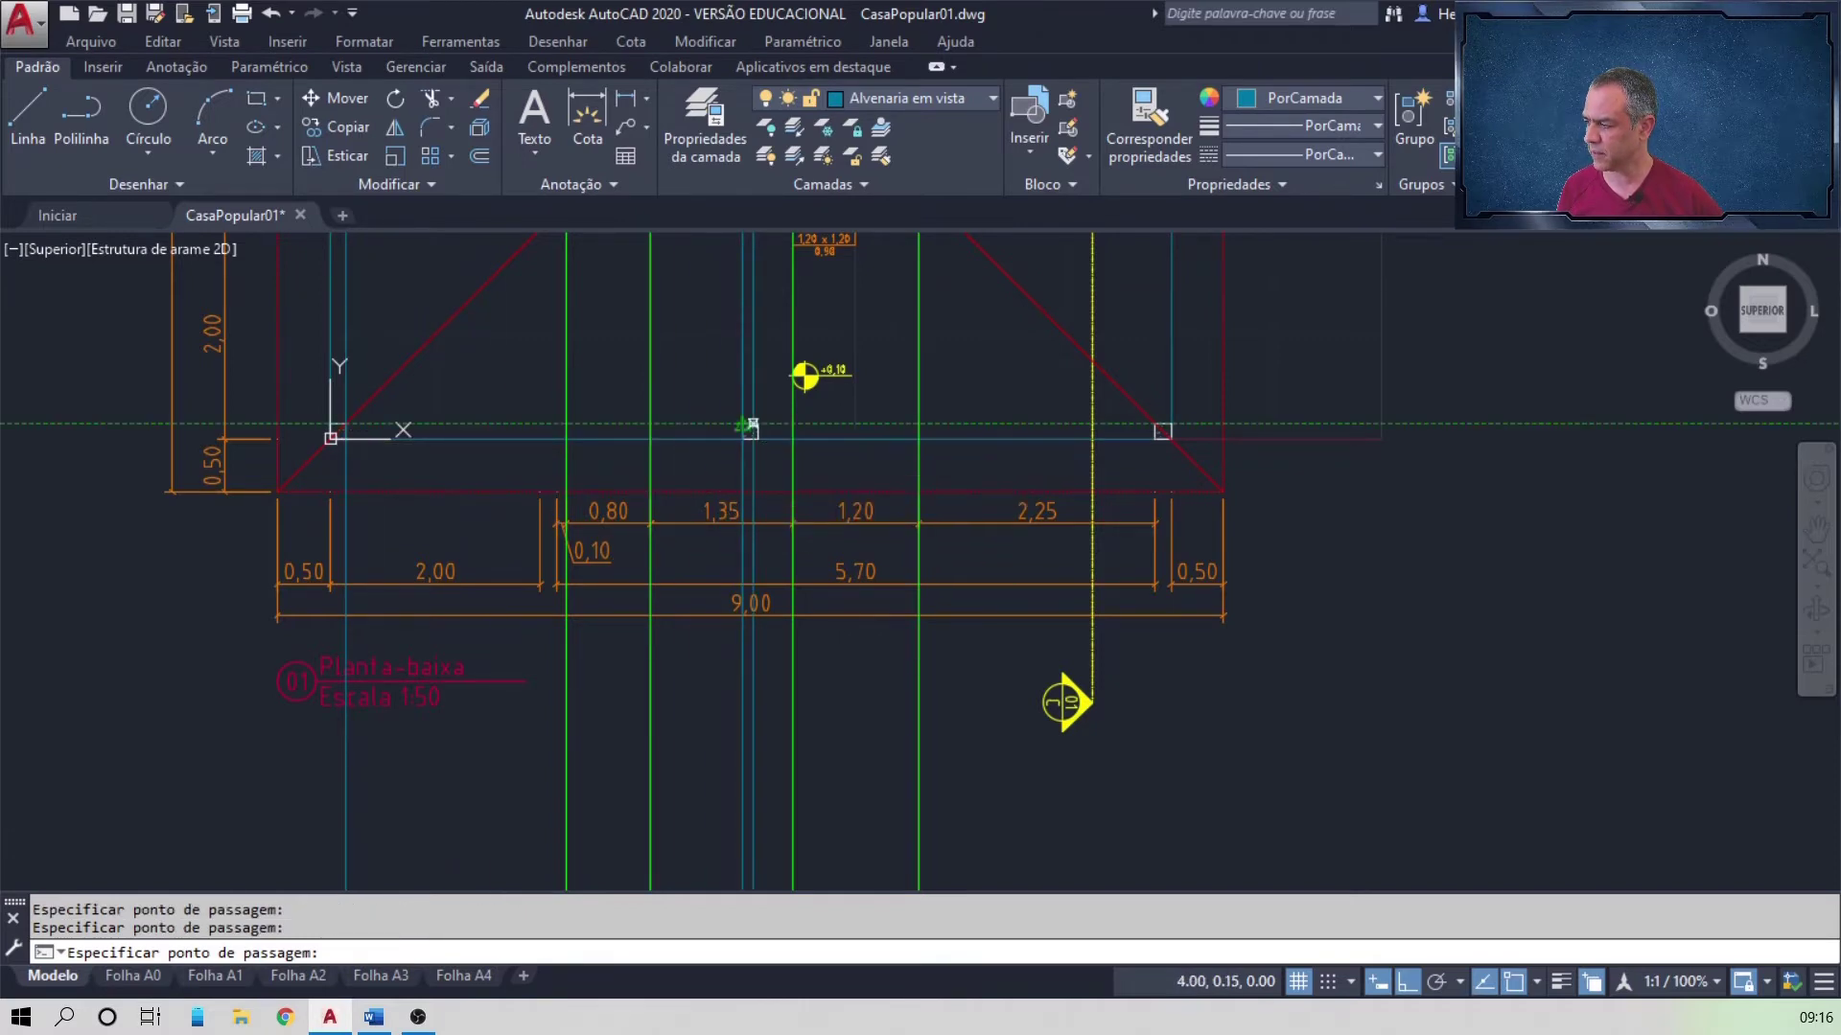
left_click(757, 426)
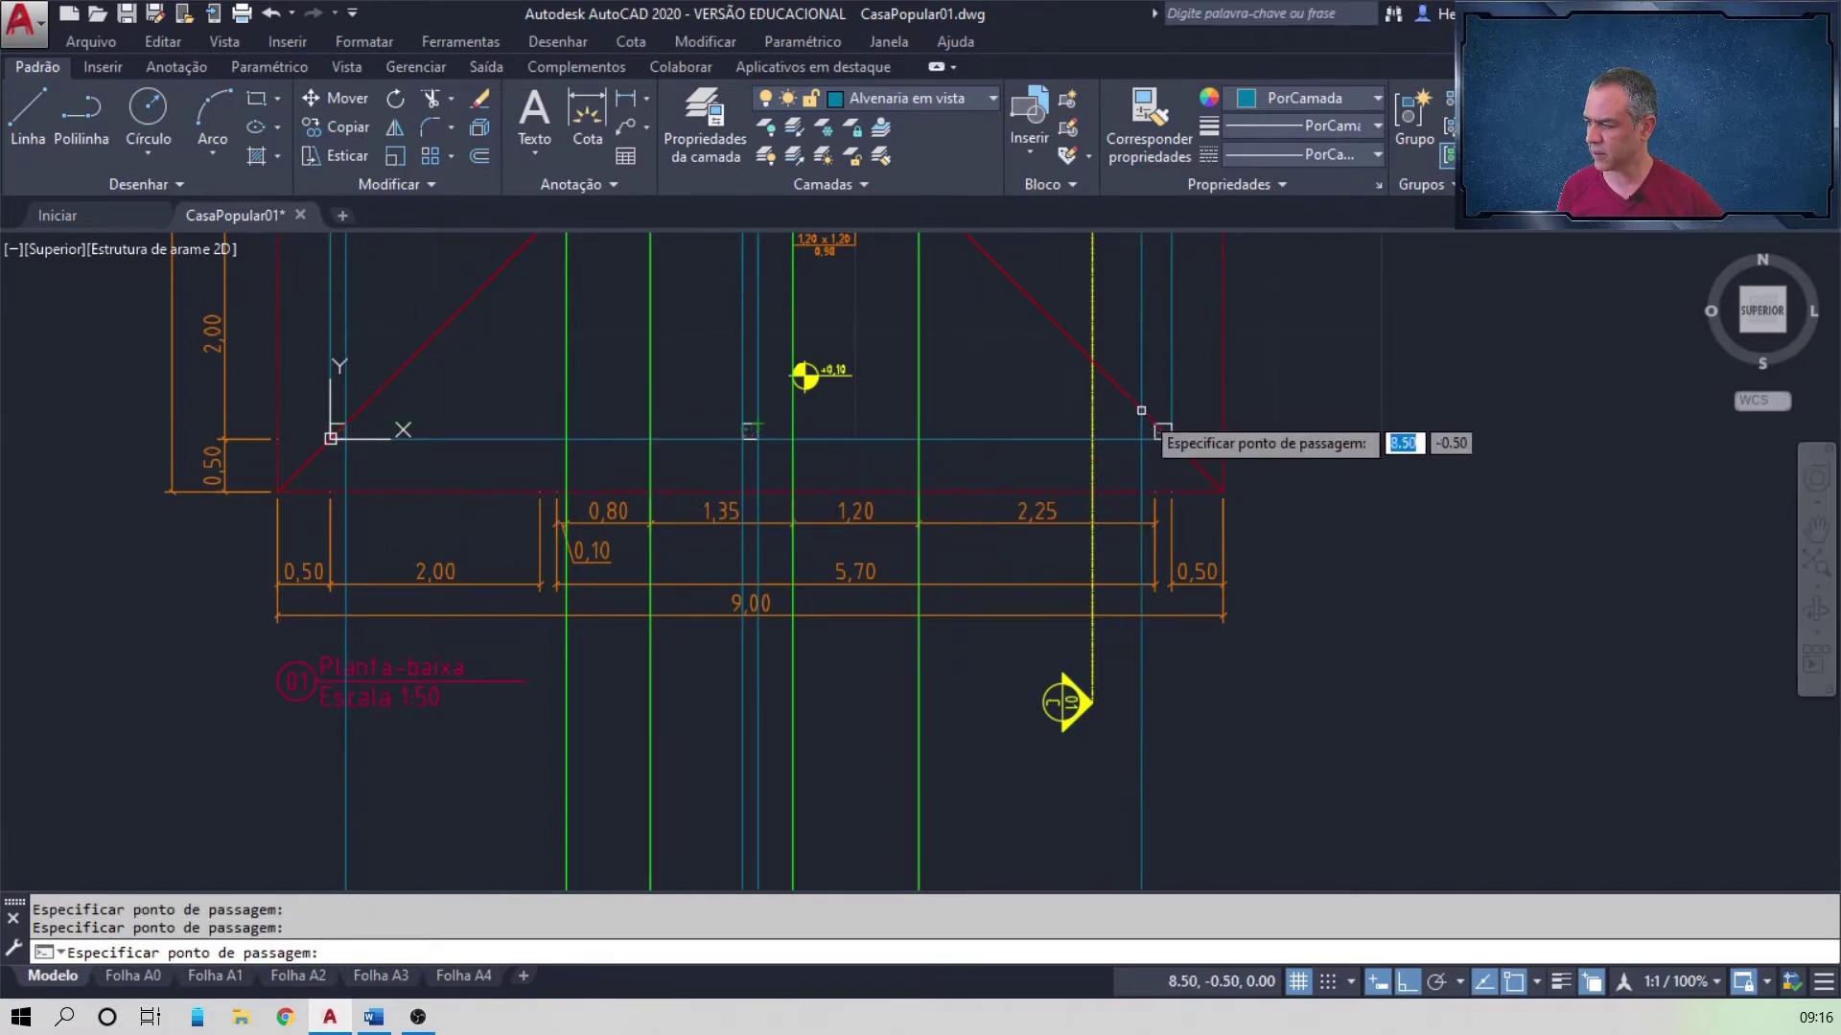
left_click(1155, 427)
key("Return")
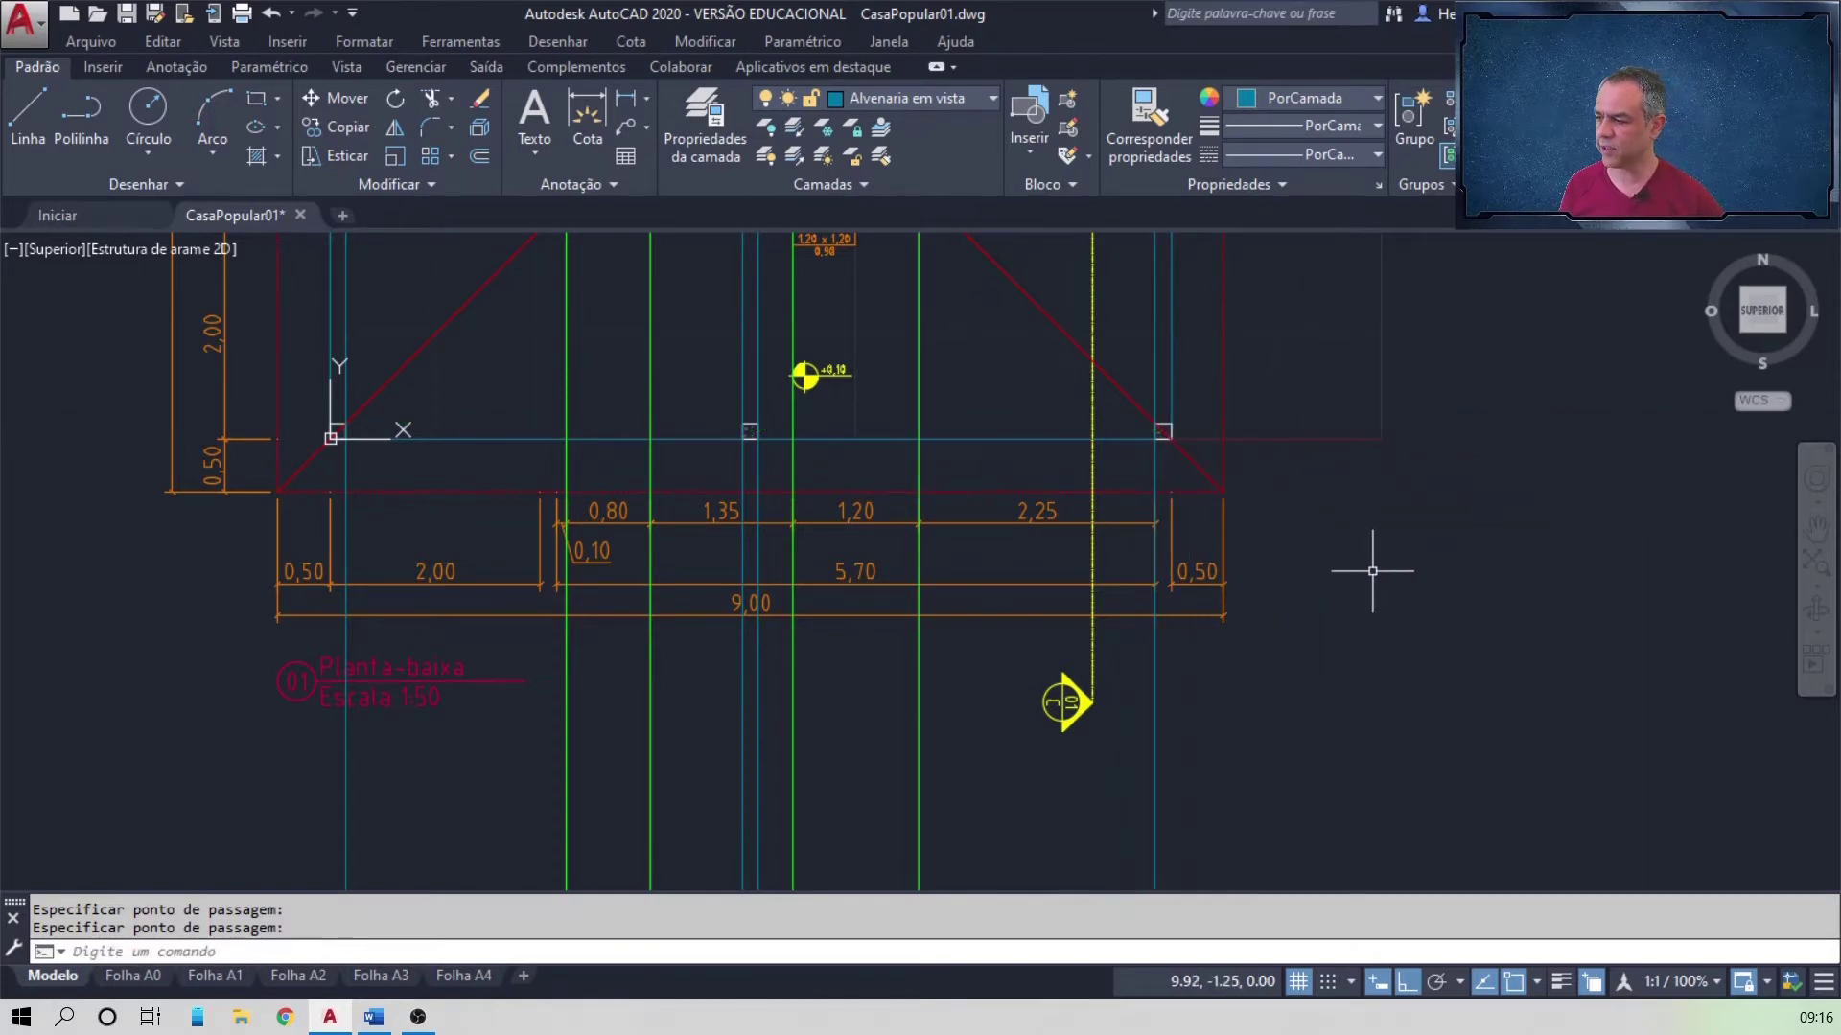
scroll(1368, 562, "down", 2)
middle_click_drag(1409, 552, 1316, 422)
left_click(1313, 576)
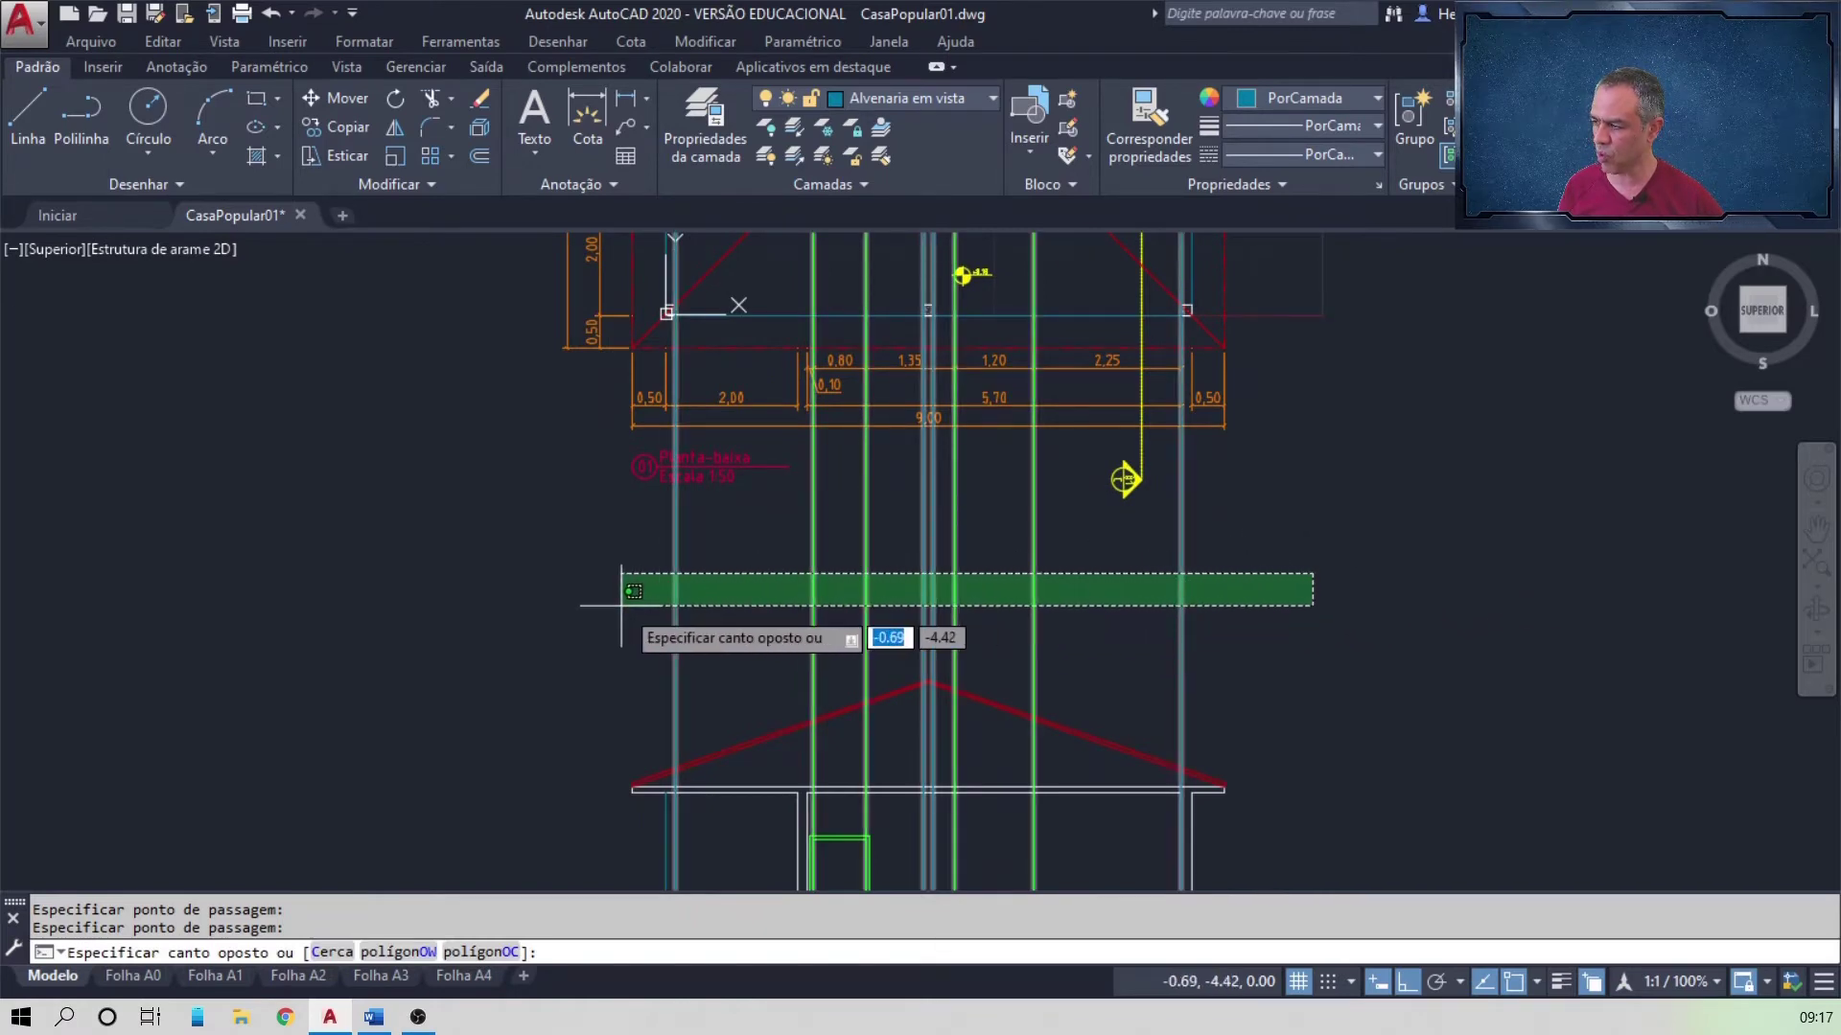
key("Escape")
mouse_move(758, 584)
middle_mouse_down()
mouse_move(850, 579)
mouse_move(834, 378)
mouse_move(870, 503)
middle_mouse_up()
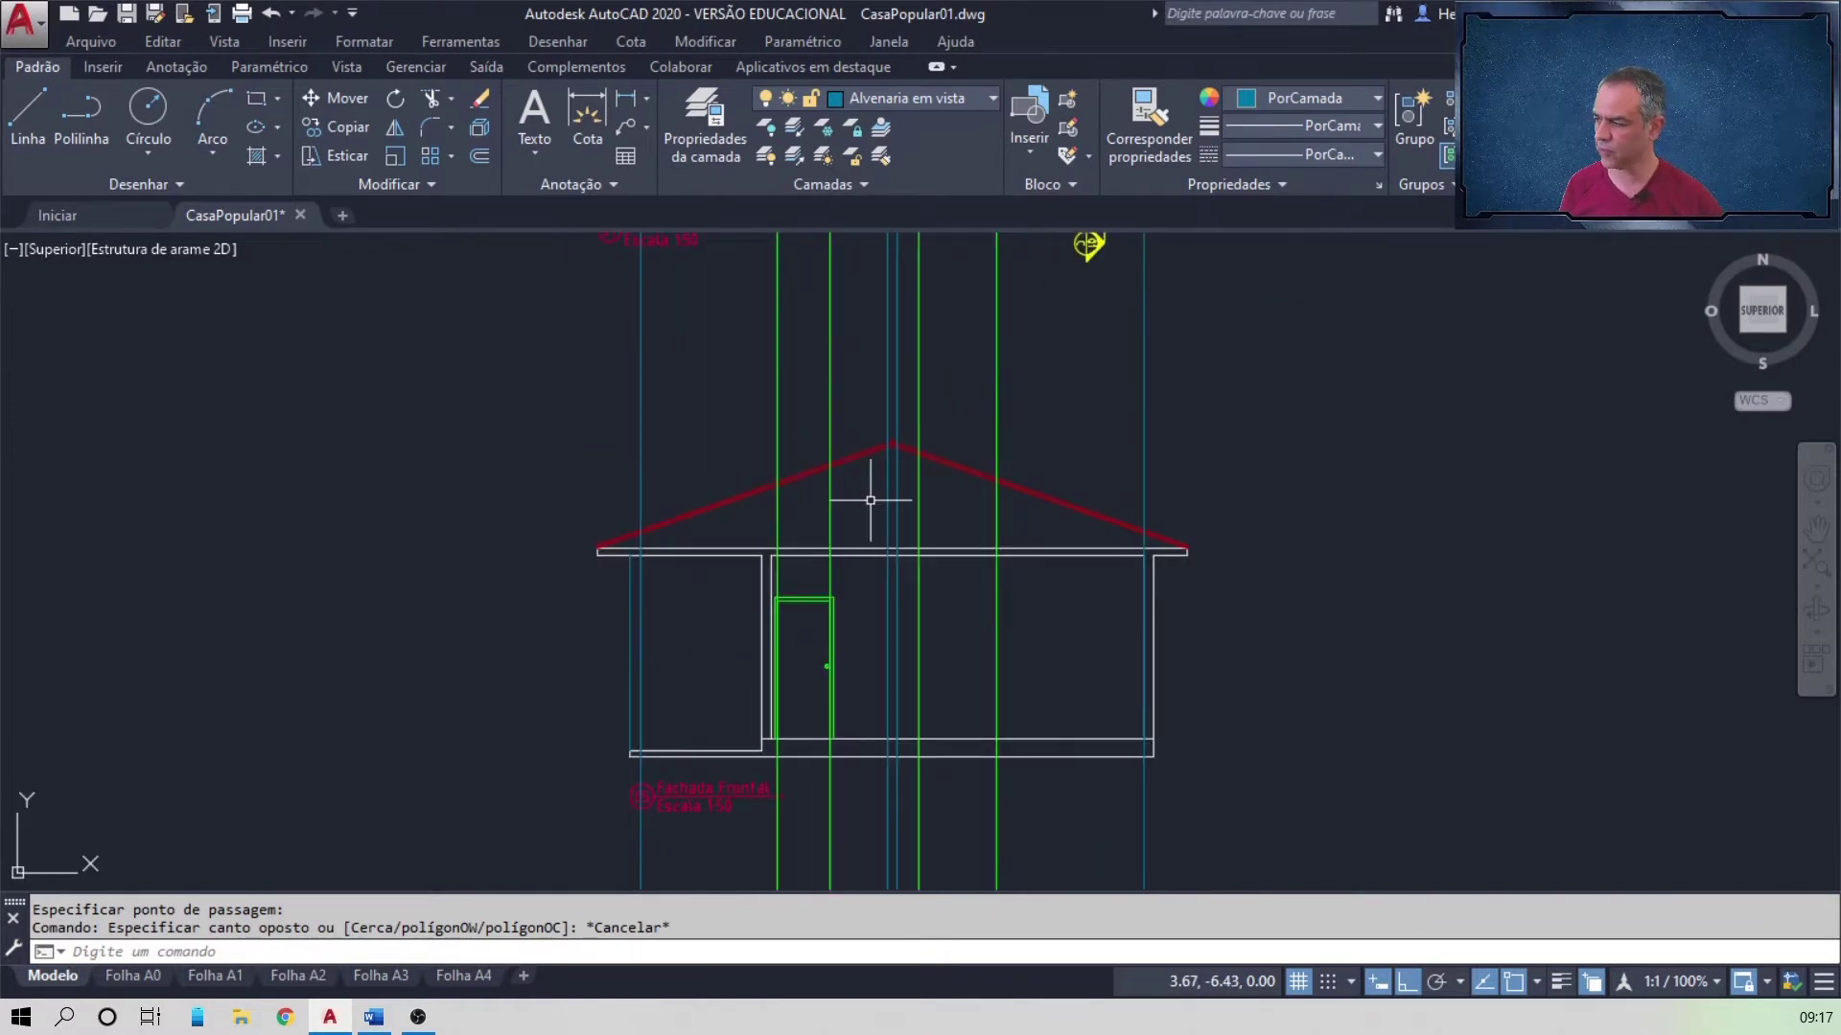
Step: Switch to Word to compare the construction lines with the reference figure and read items 53 and 54, and return to AutoCAD
left_click(374, 1017)
scroll(658, 714, "down", 15)
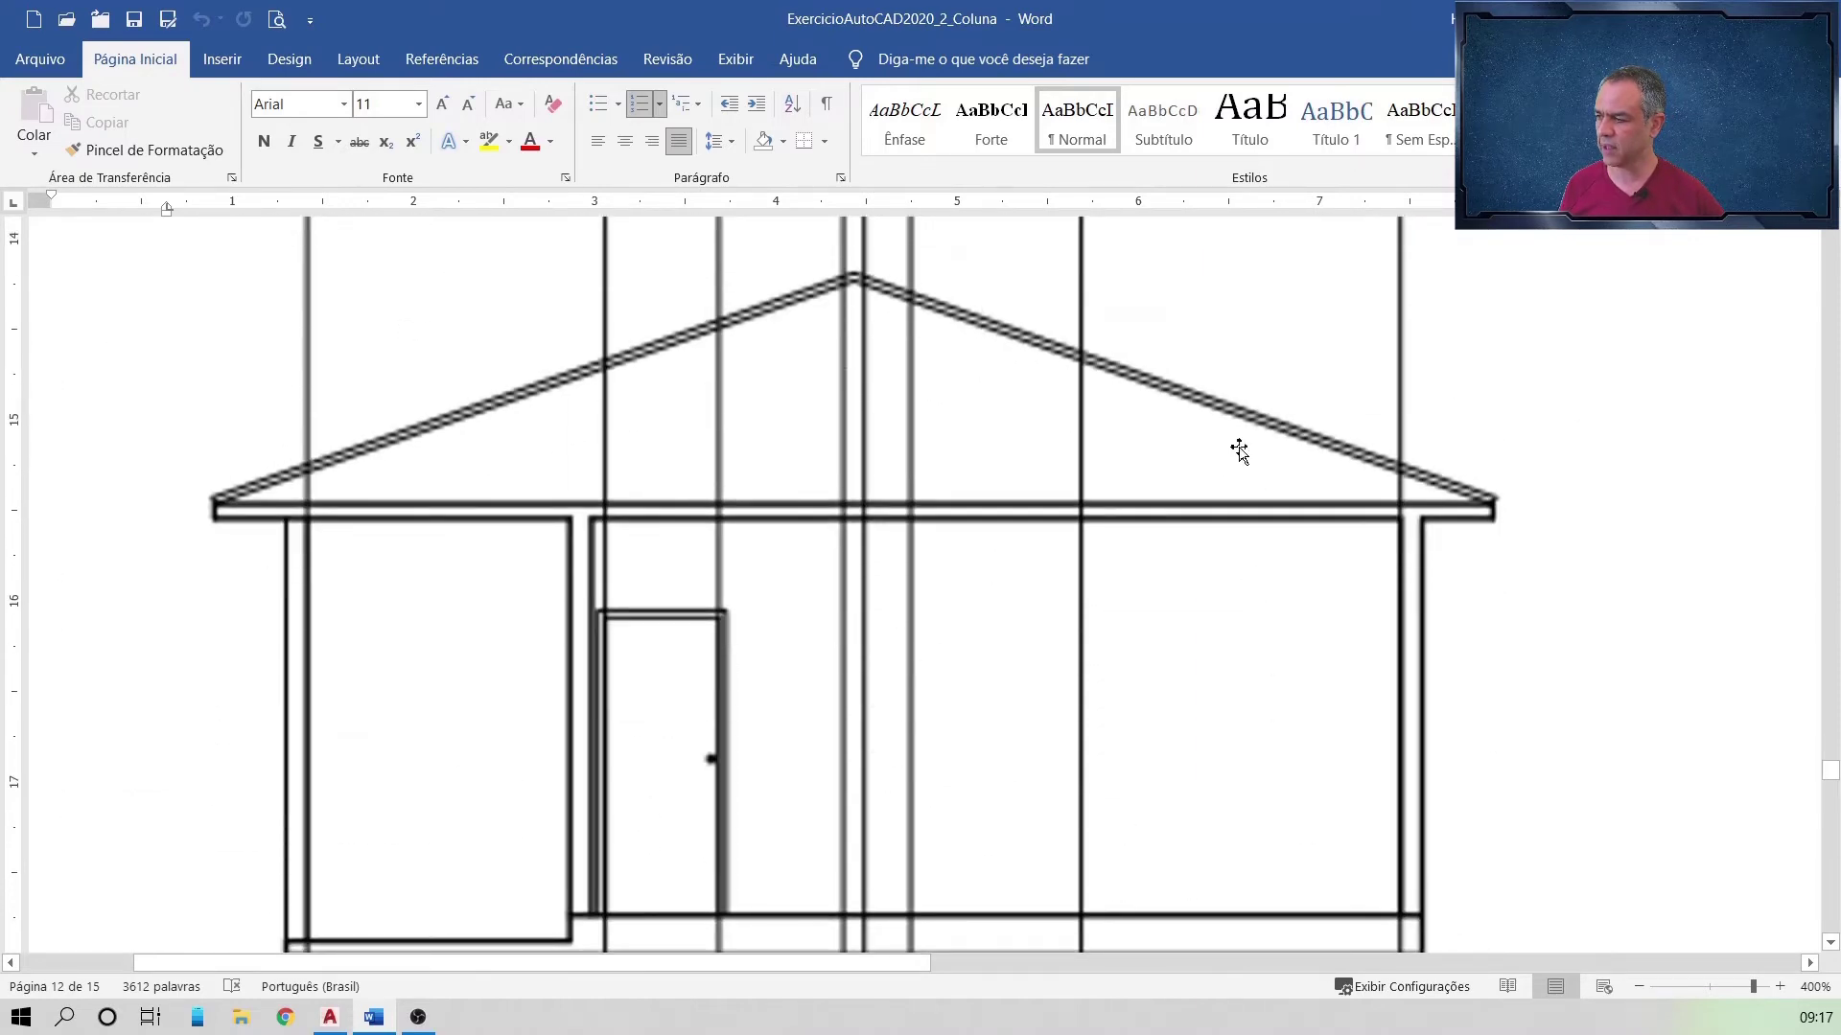
scroll(1337, 326, "up", 3)
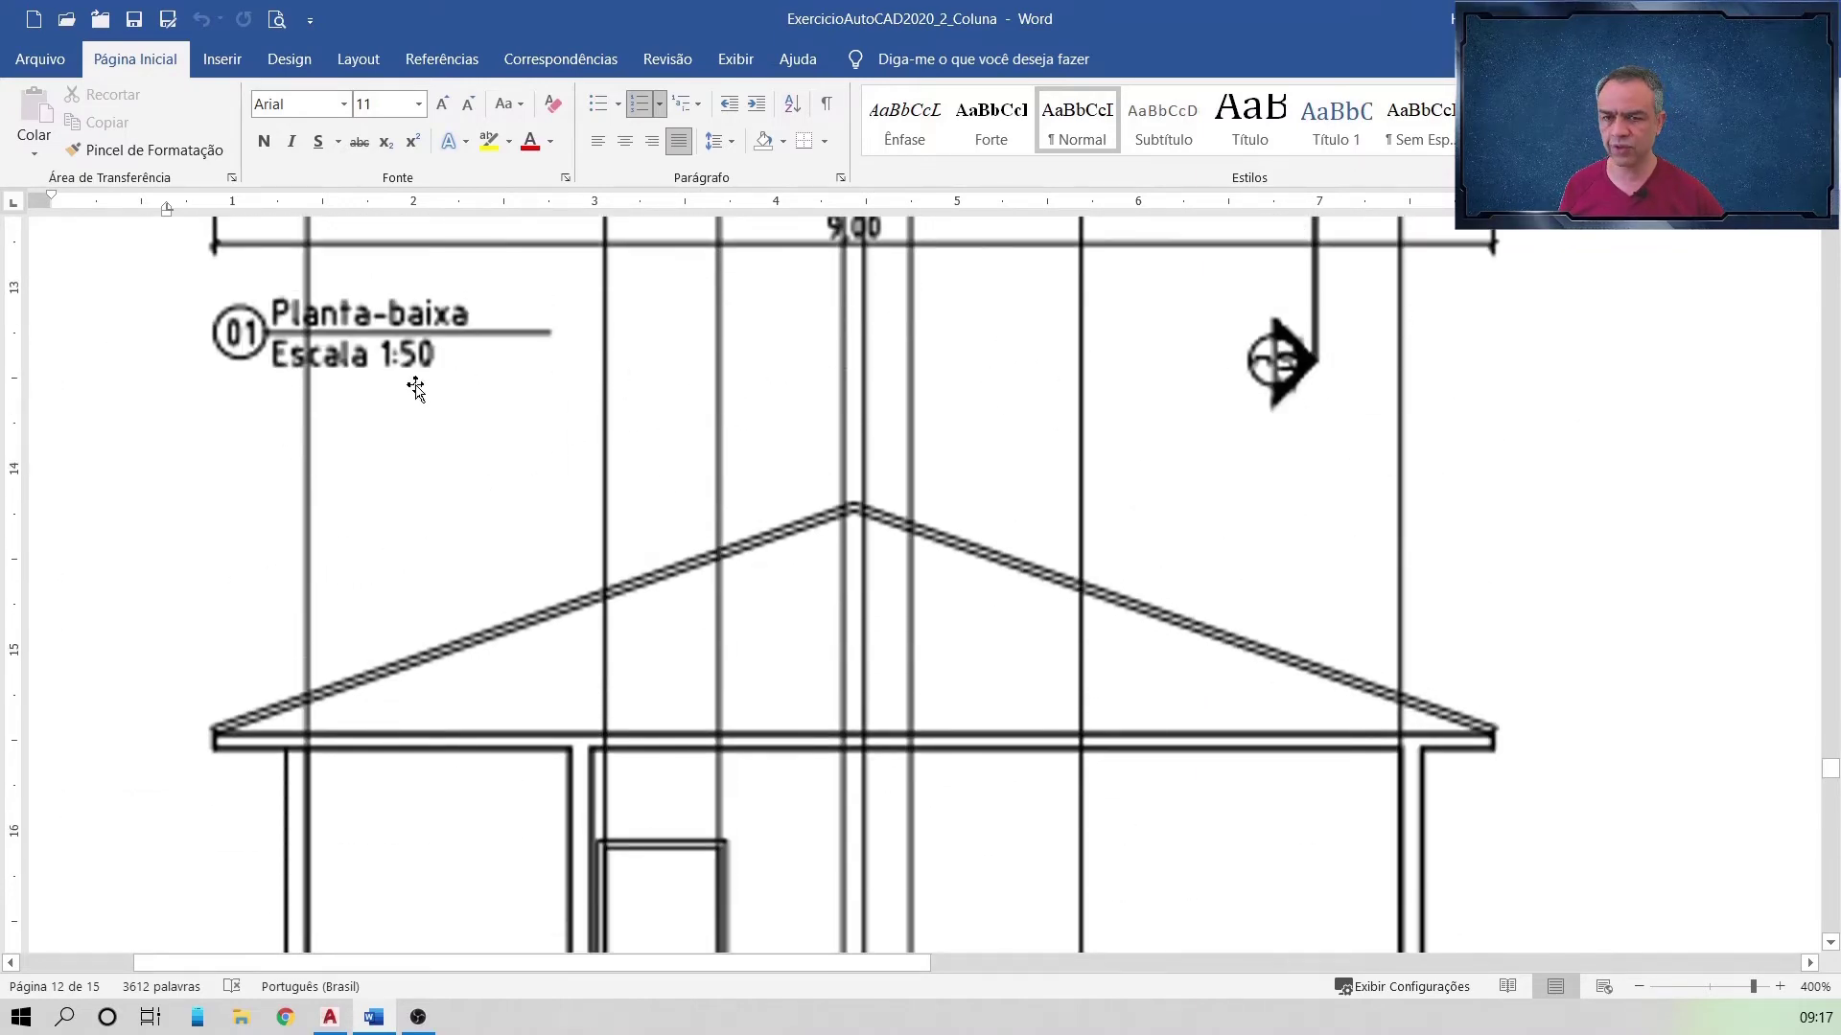
scroll(778, 418, "down", 15)
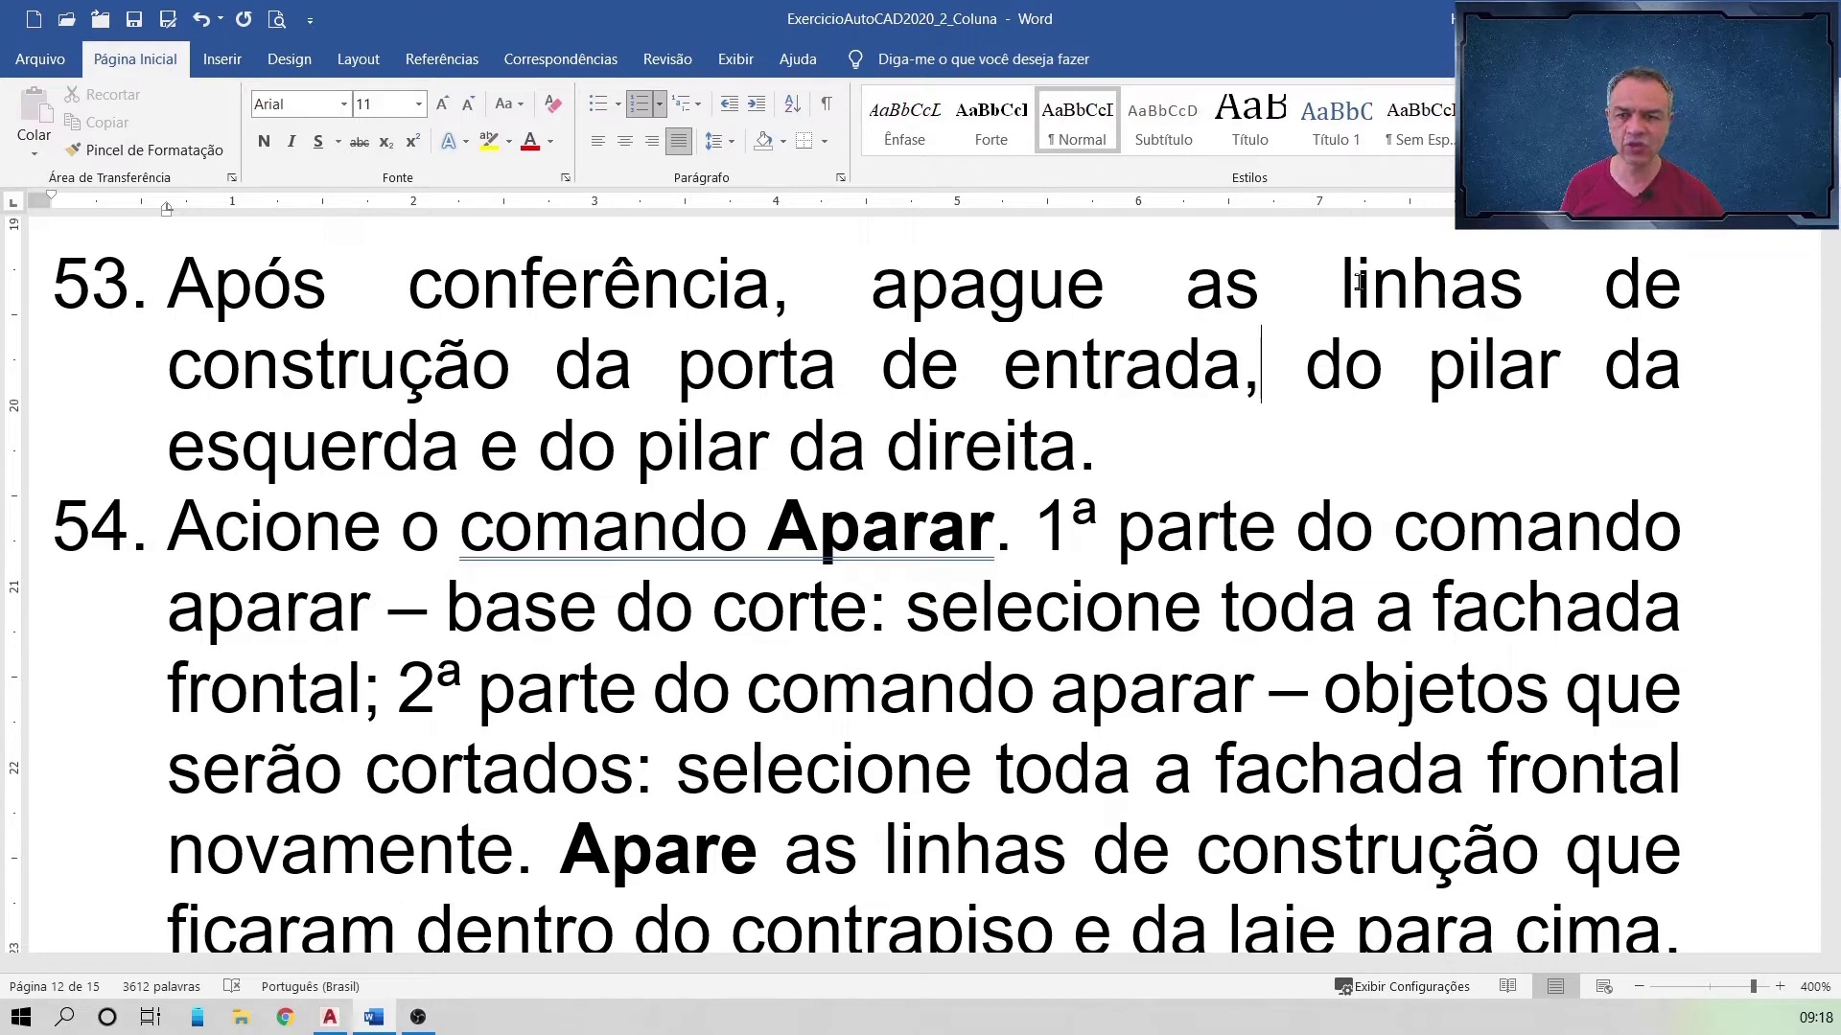
key("alt+Tab")
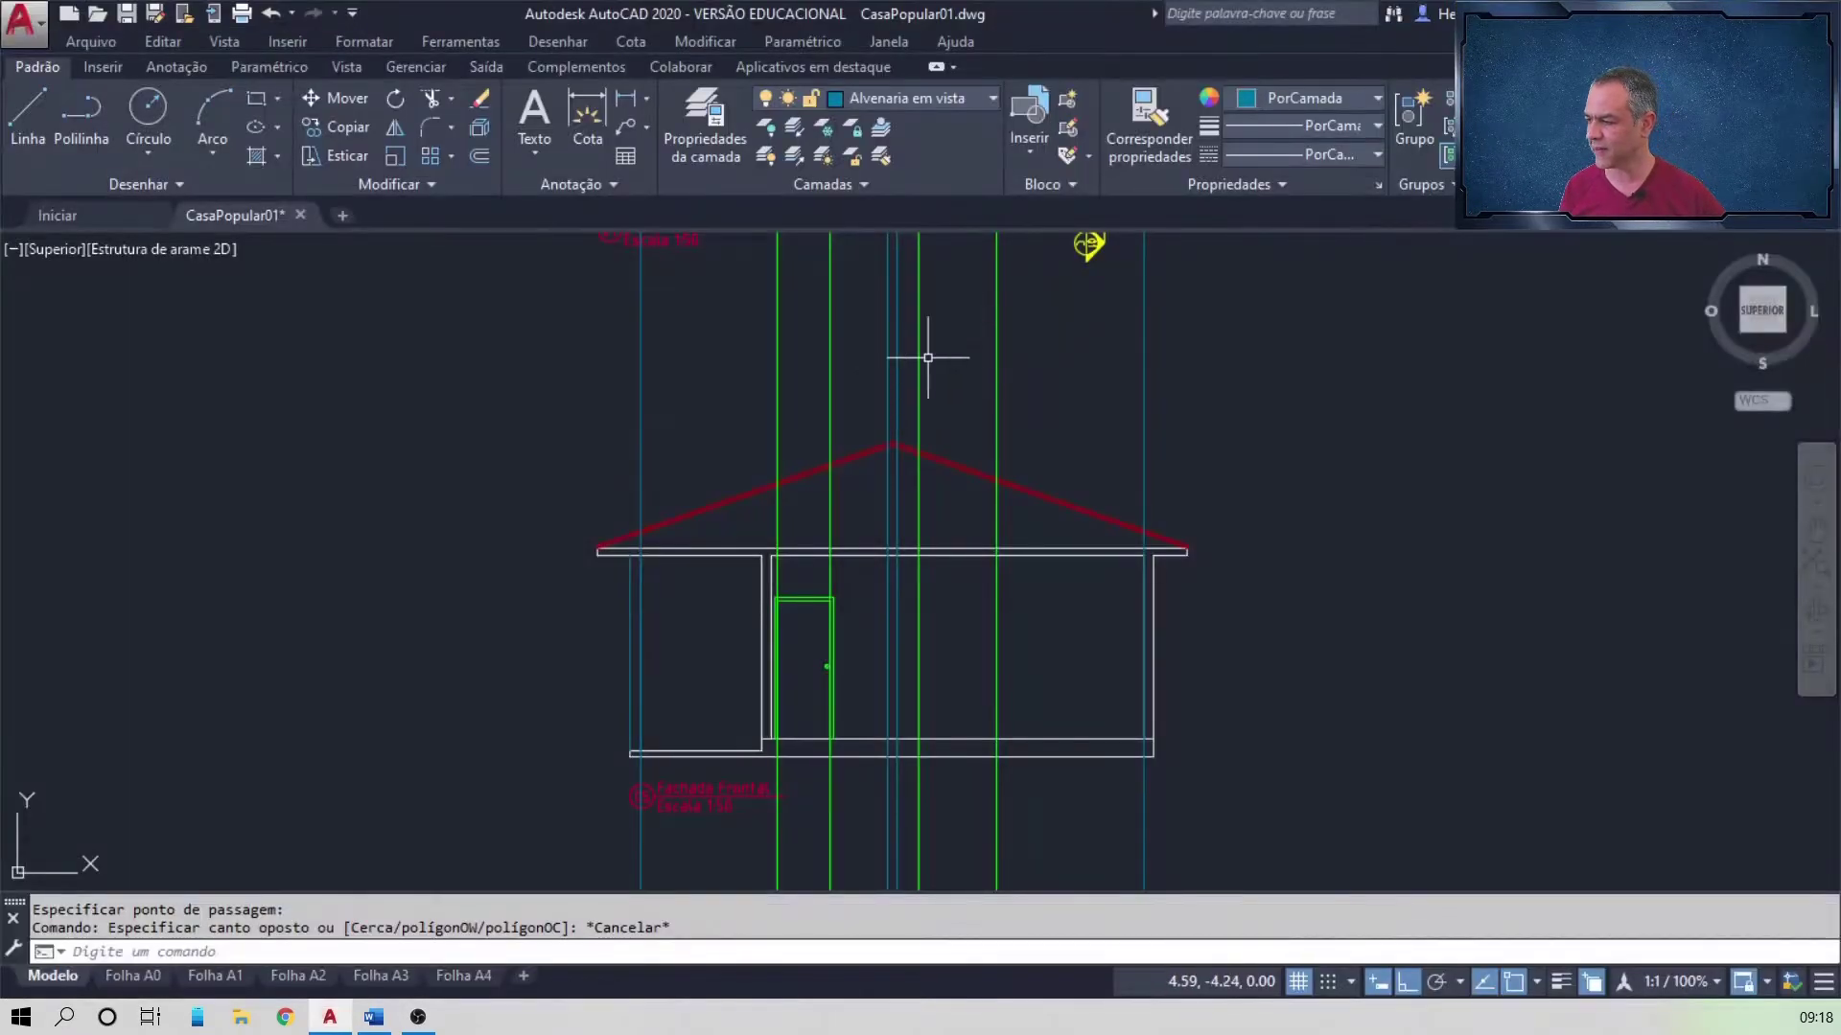
Step: Delete the two vertical construction lines passing through the edges of the entrance door in the front façade
left_click(846, 349)
left_click(731, 349)
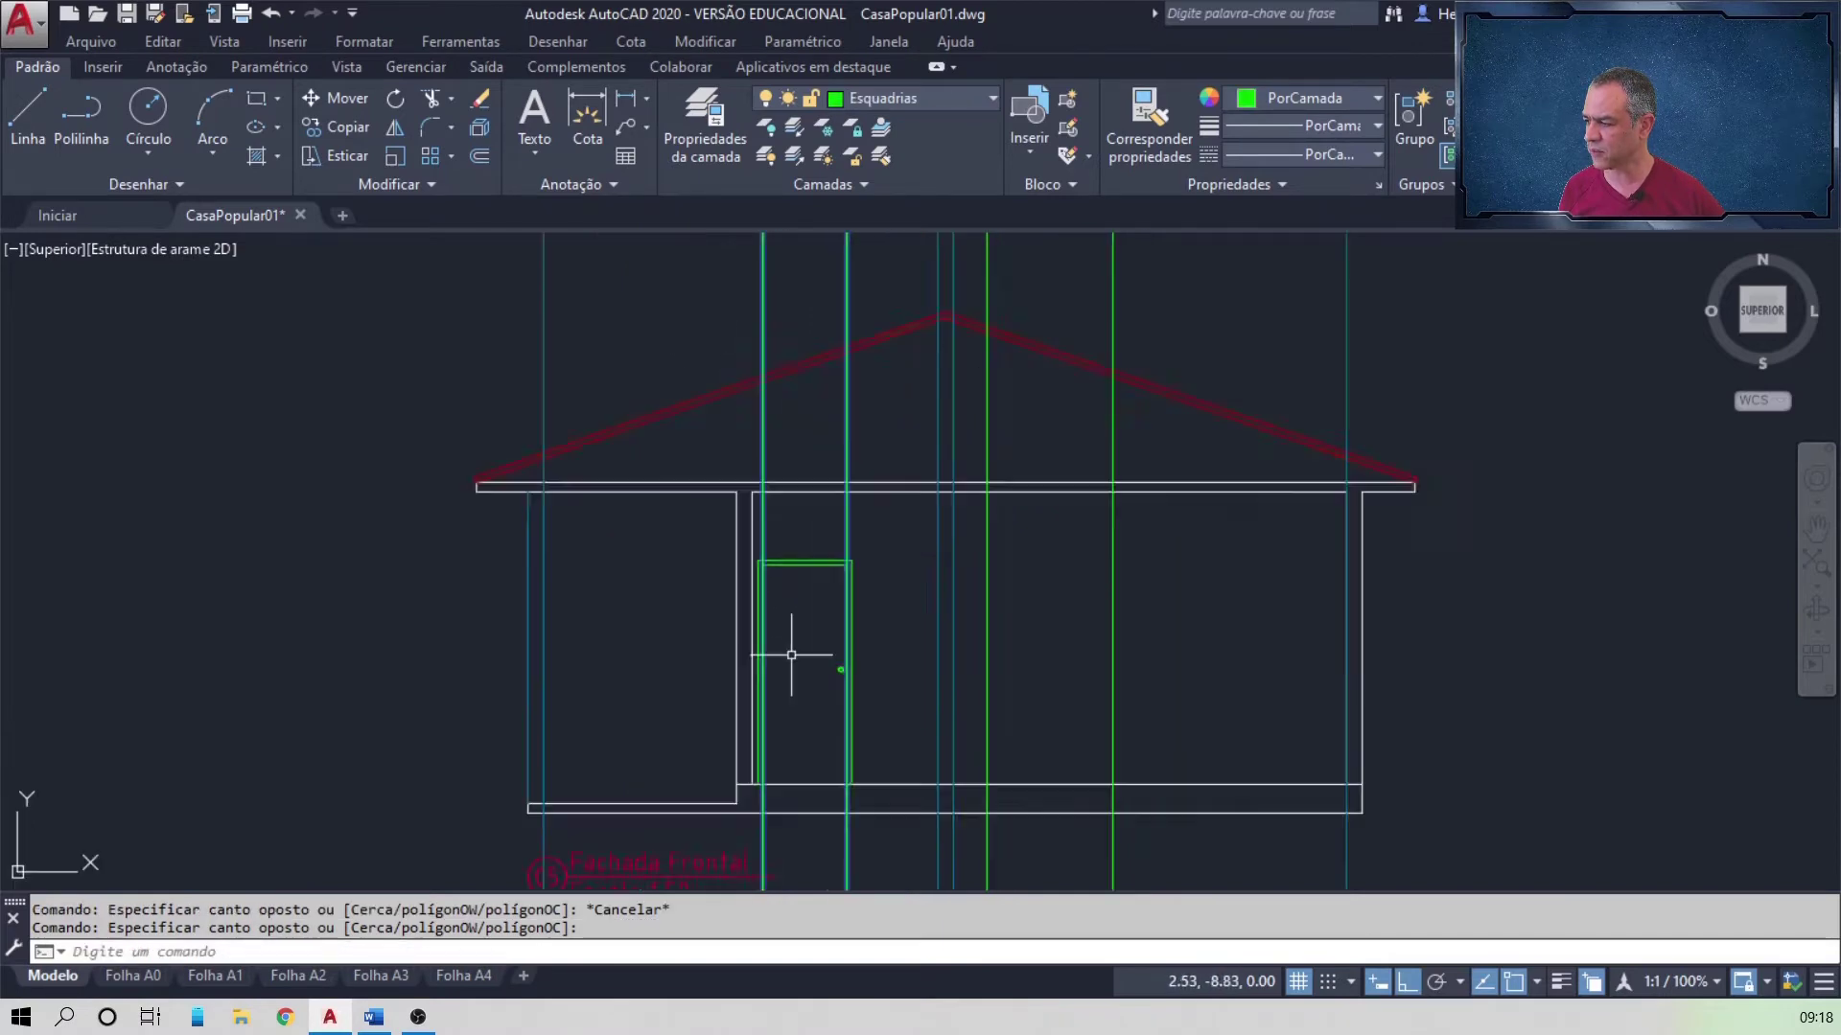
scroll(792, 646, "up", 4)
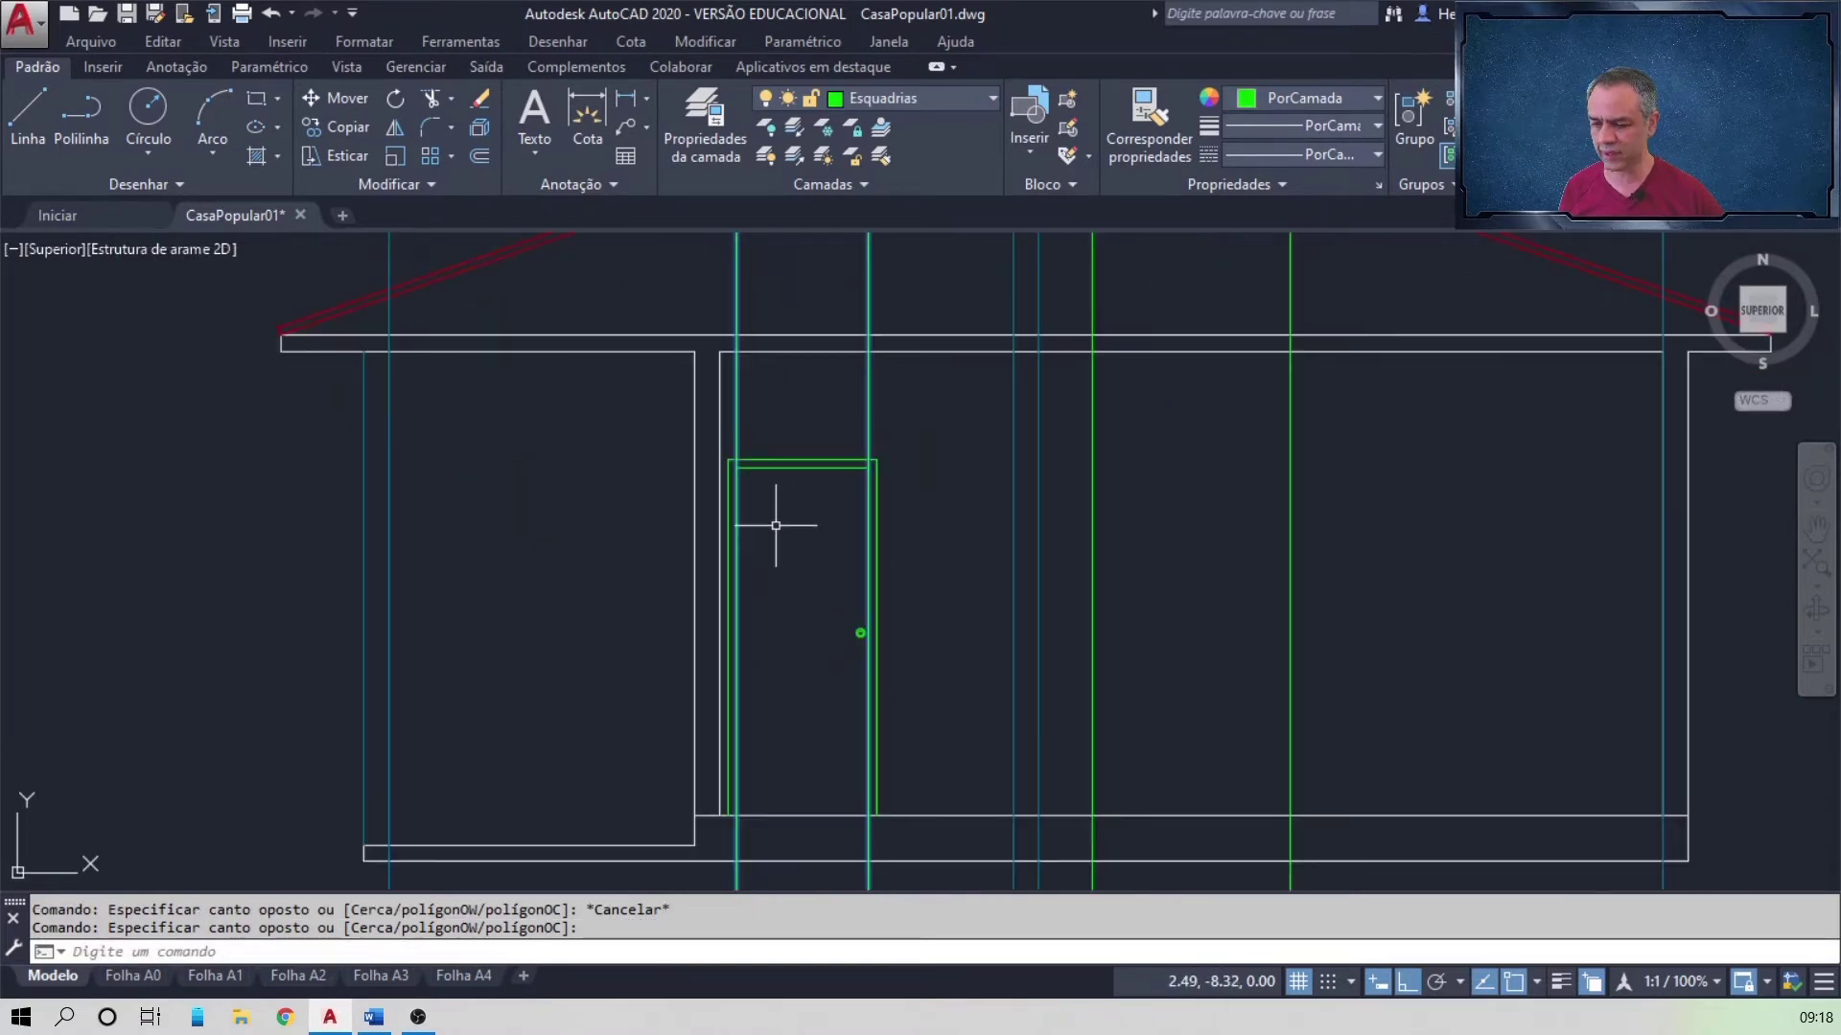
key("Delete")
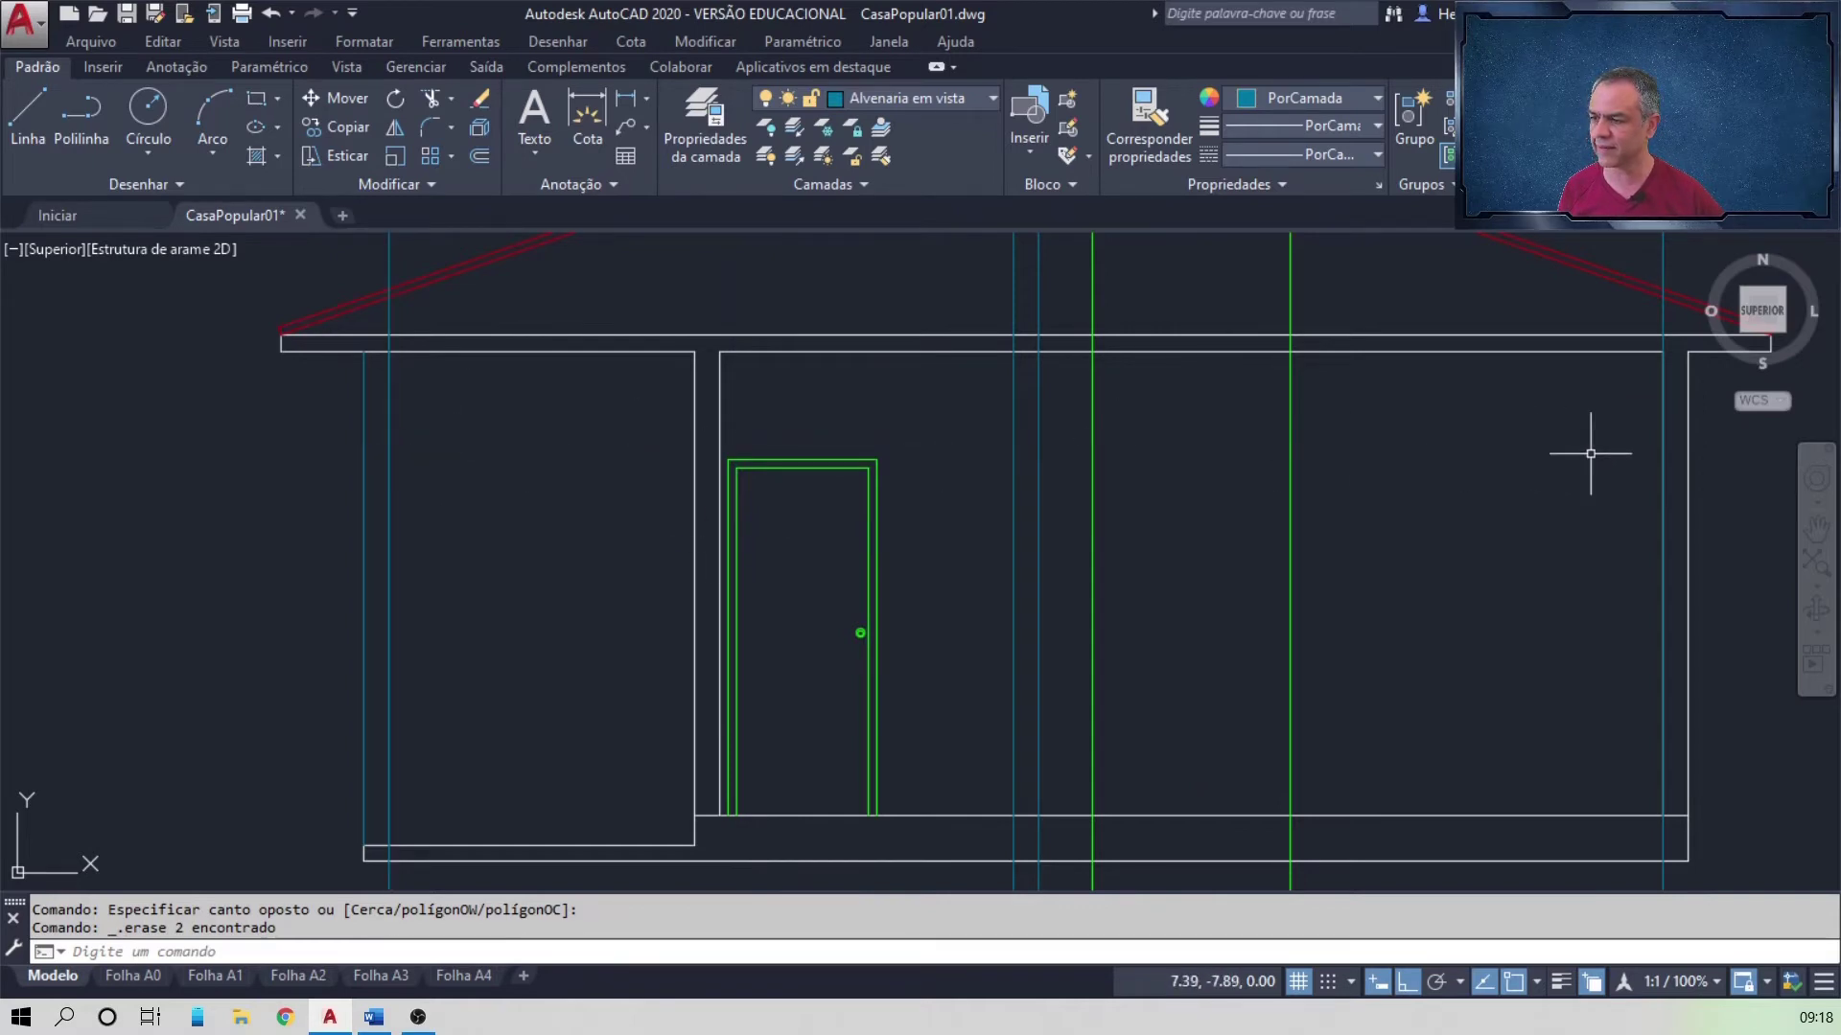
Step: Delete the vertical construction lines at the inner edges of the façade's left and right end pillars
middle_click_drag(1361, 268, 1377, 384)
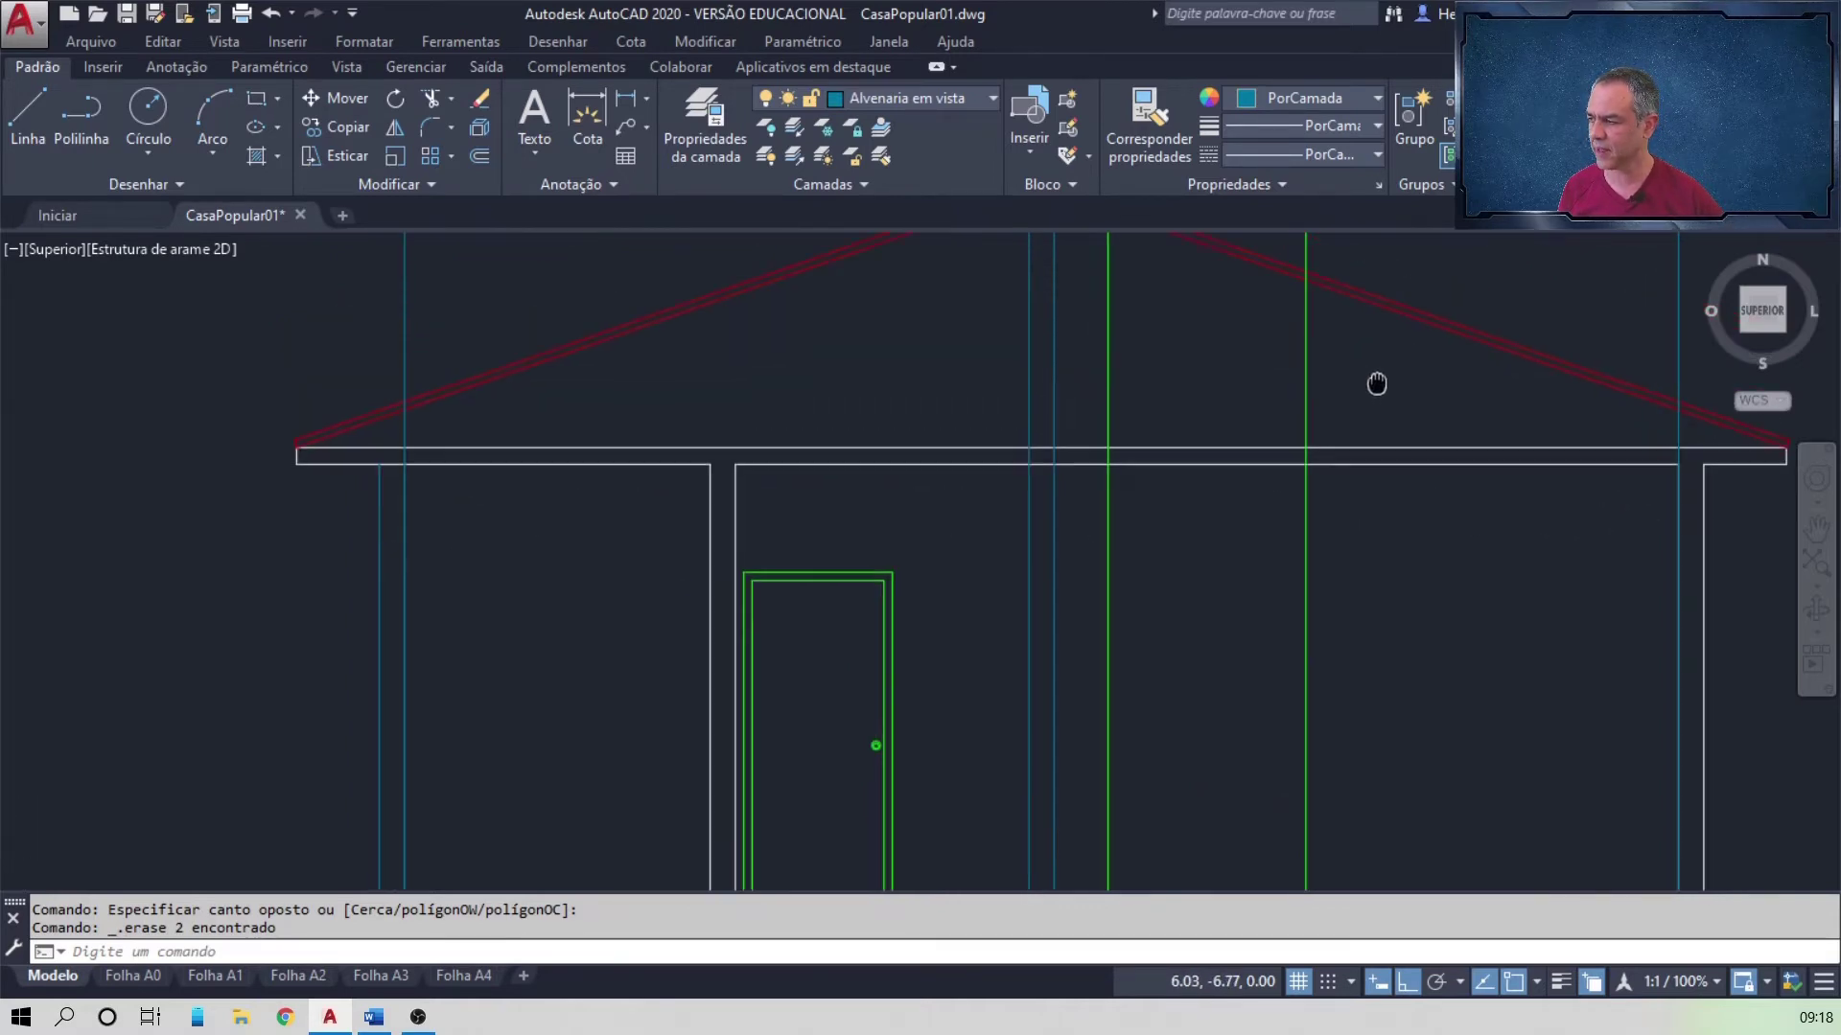
left_click(476, 260)
left_click(339, 300)
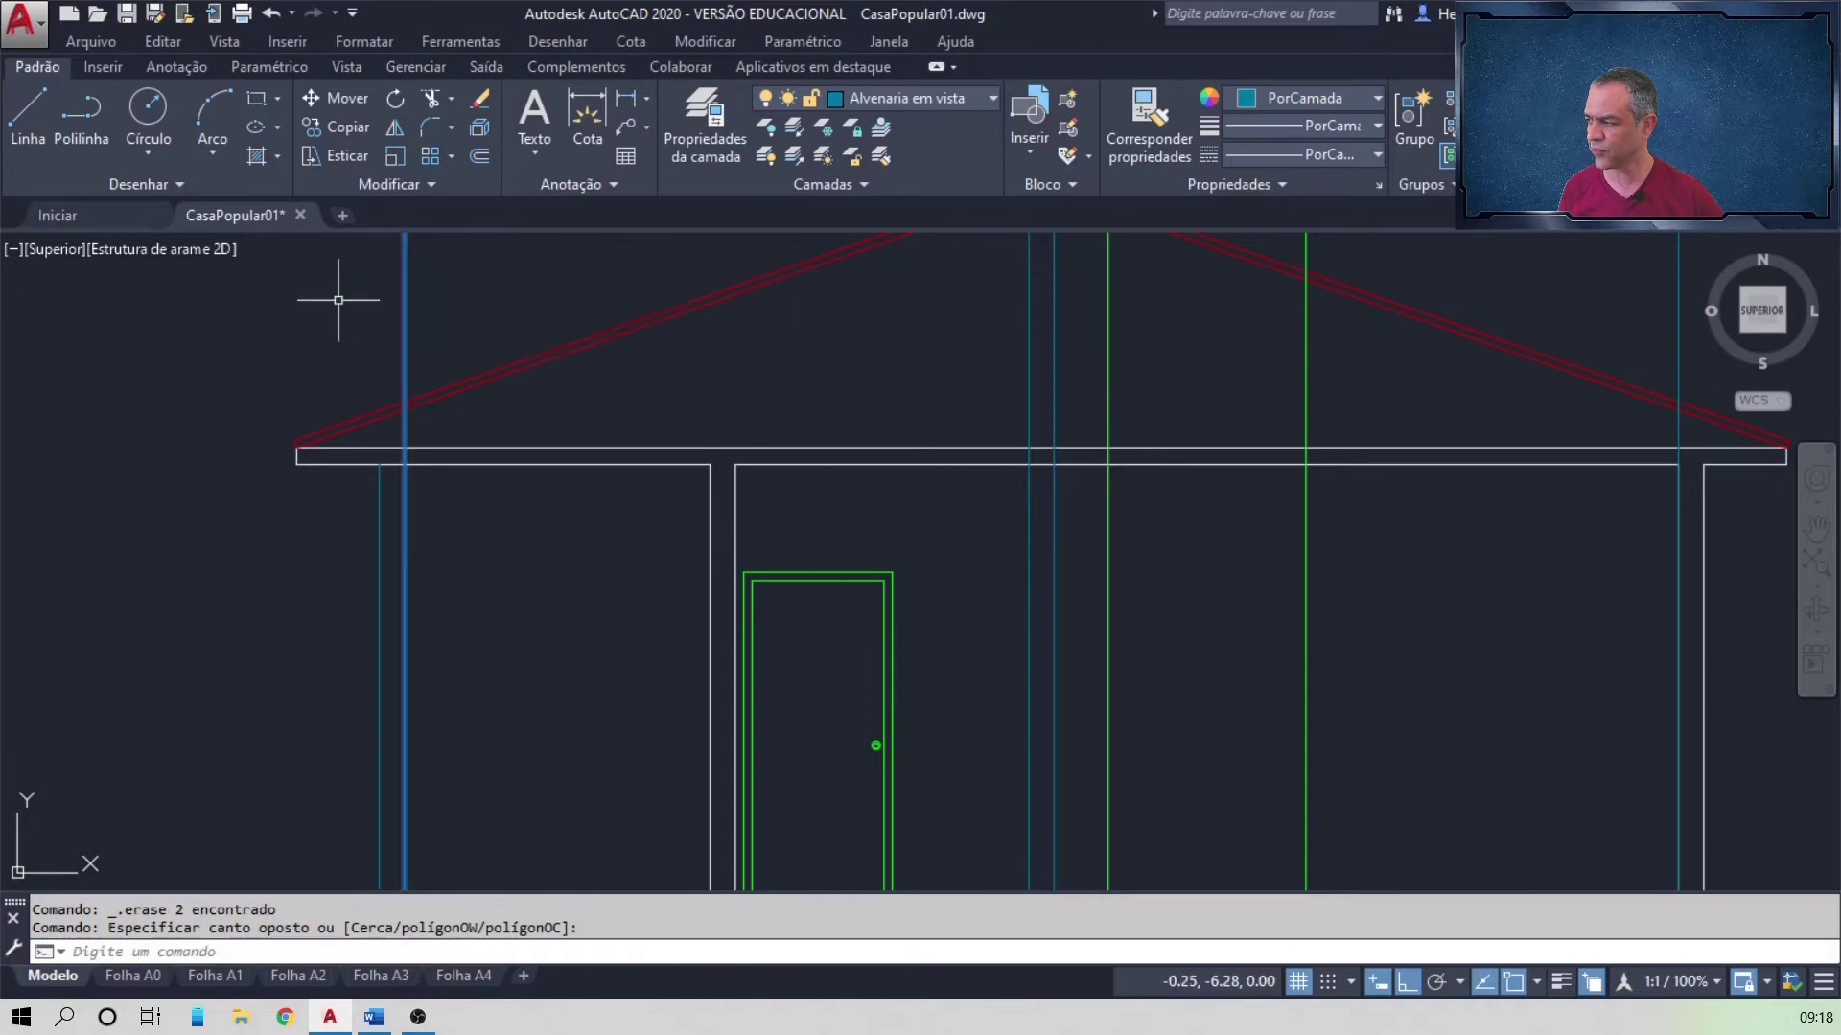
key("Delete")
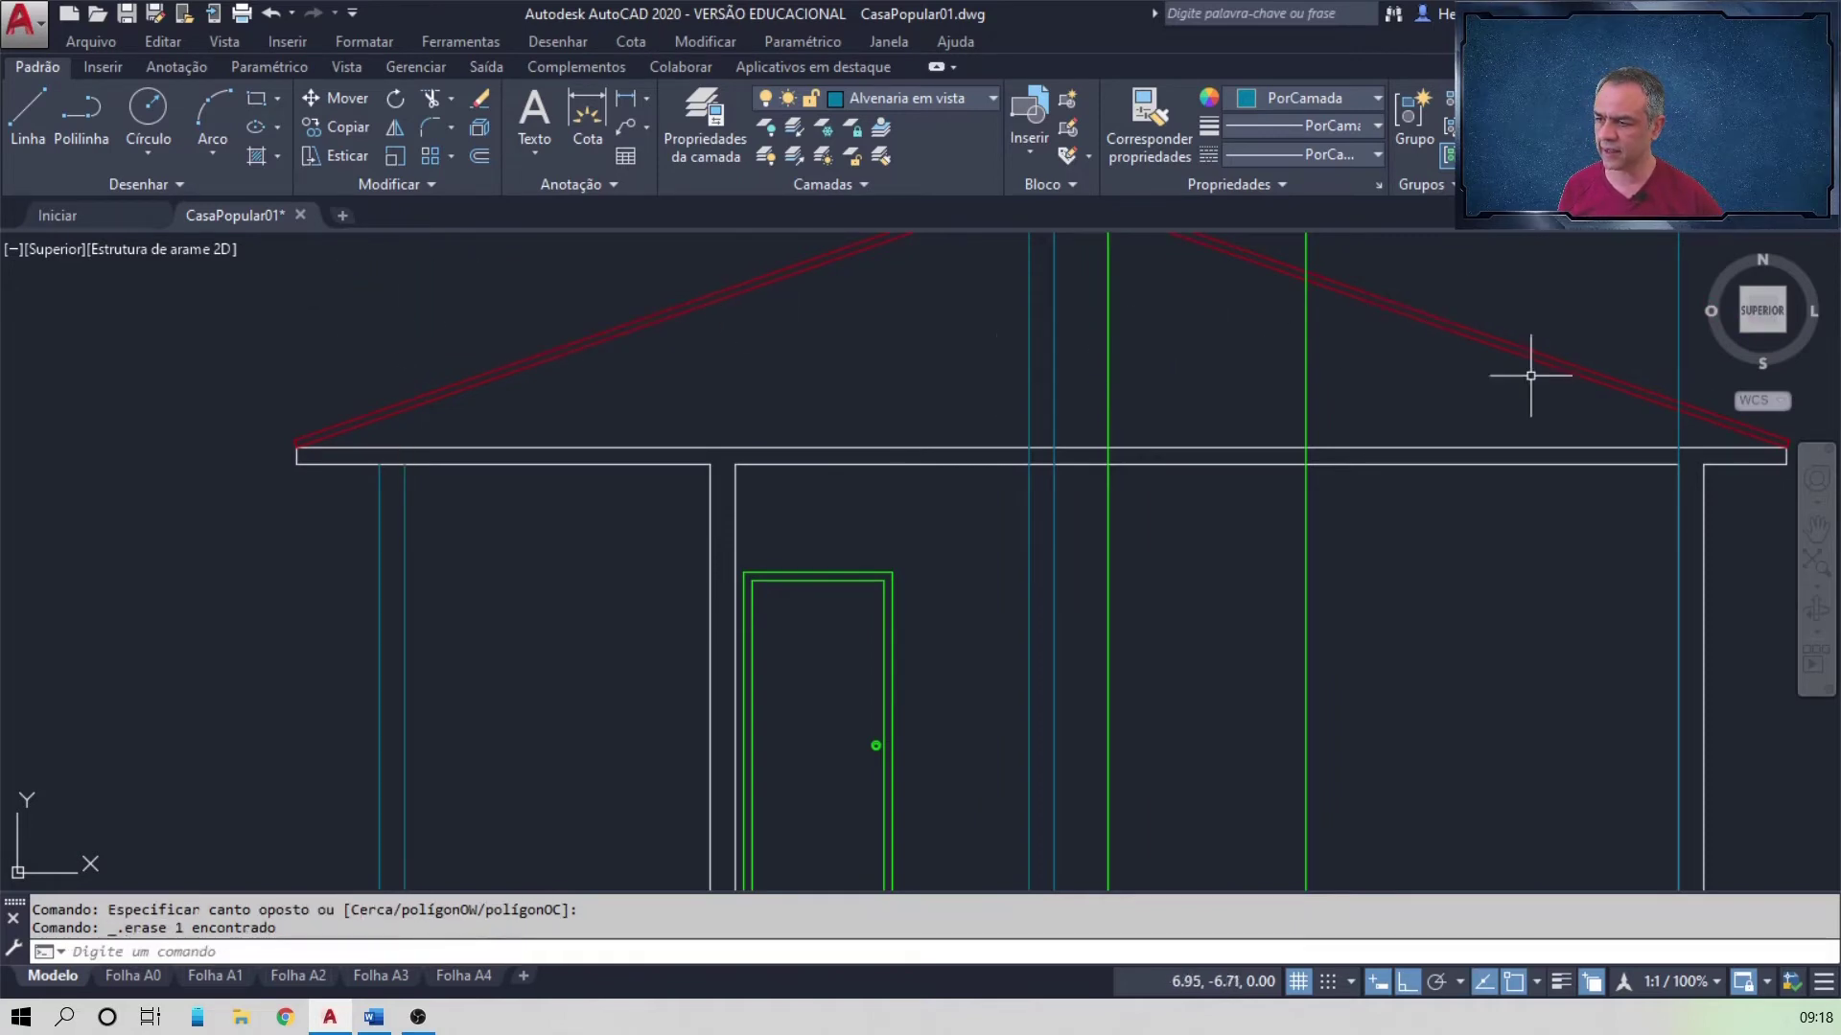
middle_click_drag(1528, 374, 1369, 426)
left_click(1490, 347)
left_click(1427, 338)
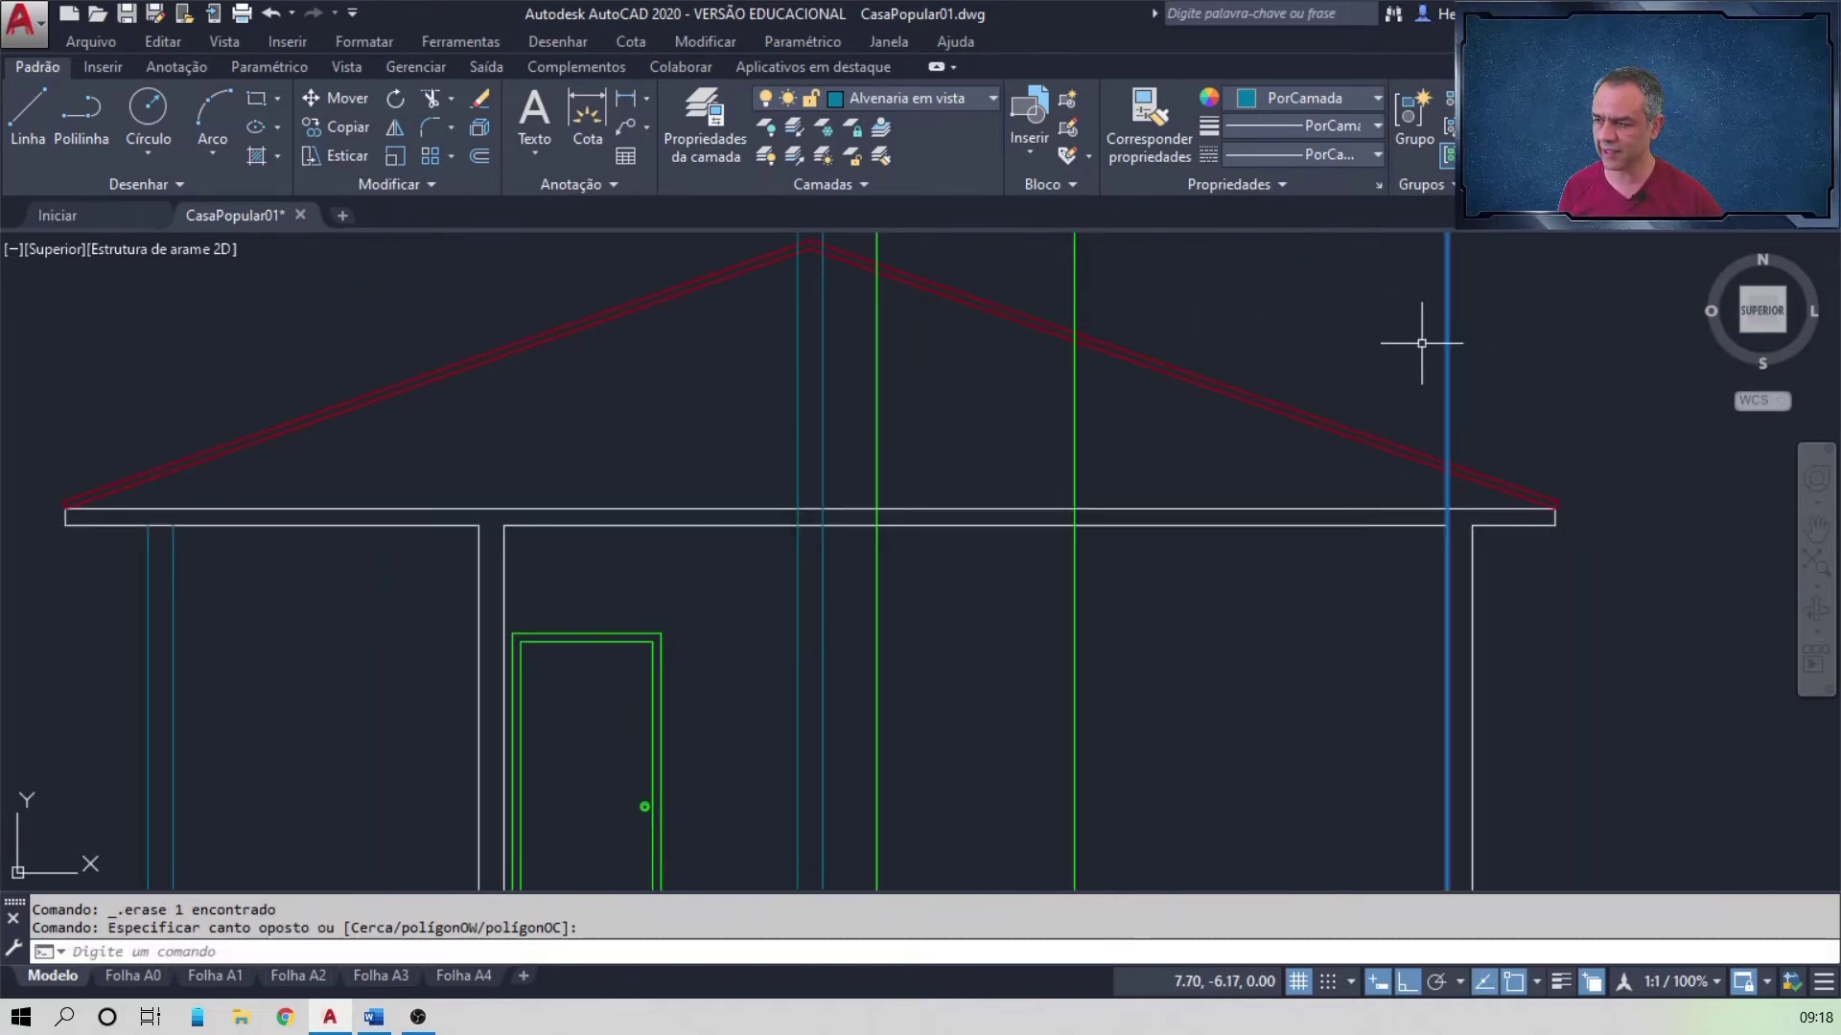
key("Delete")
Step: Check item 54 in Word, return to AutoCAD and trim the remaining construction lines above the roof and below the base, using the whole façade as cutting edges
key("alt+Tab")
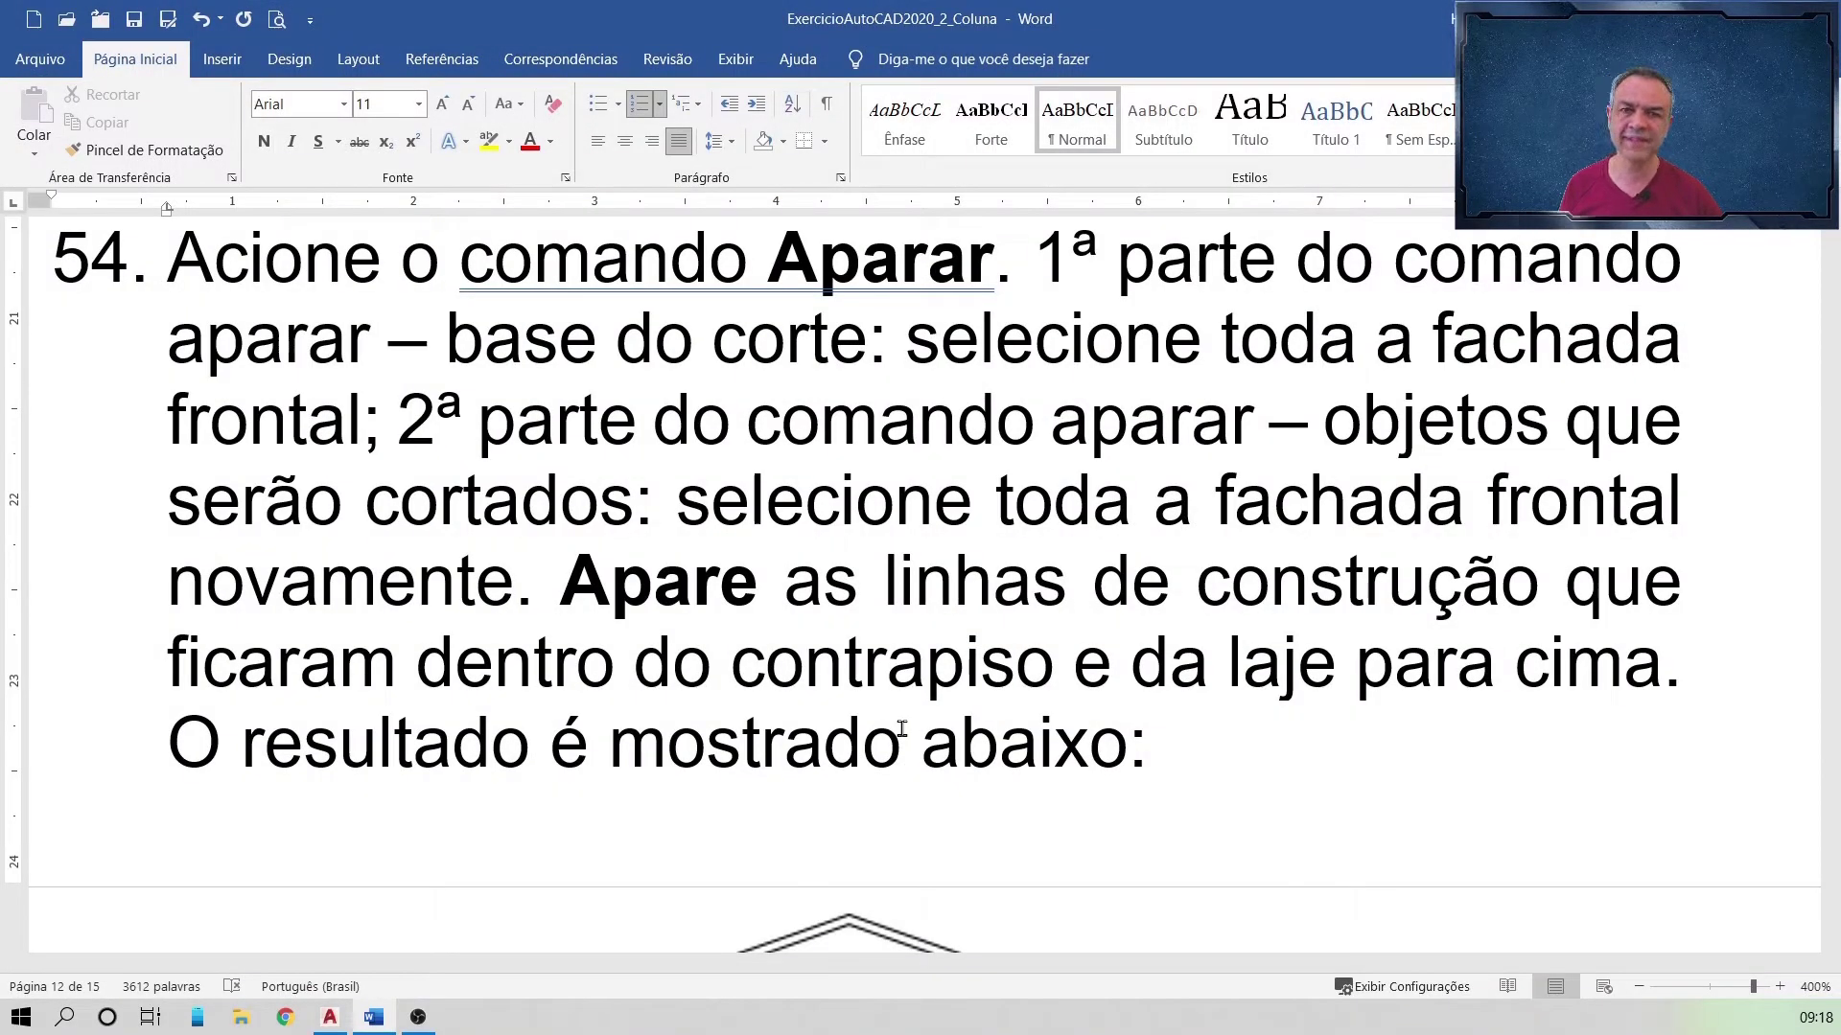
key("alt+Tab")
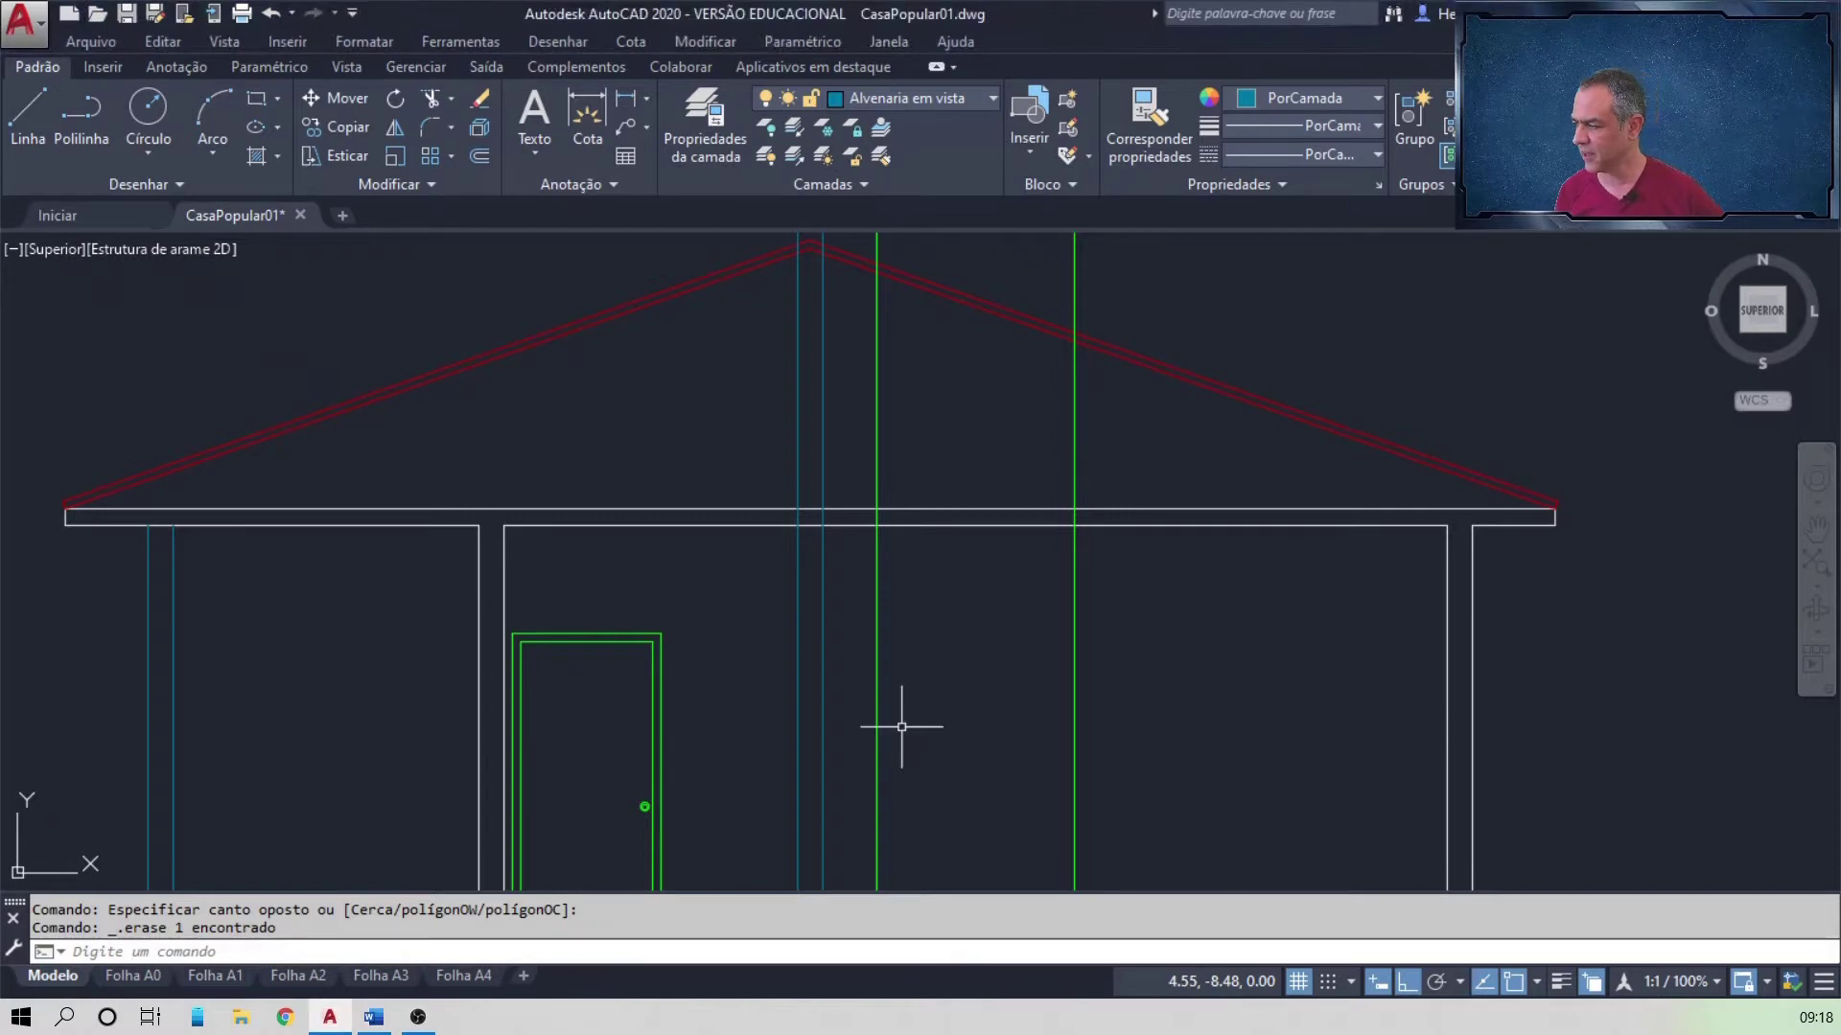
middle_click_drag(895, 651, 880, 456)
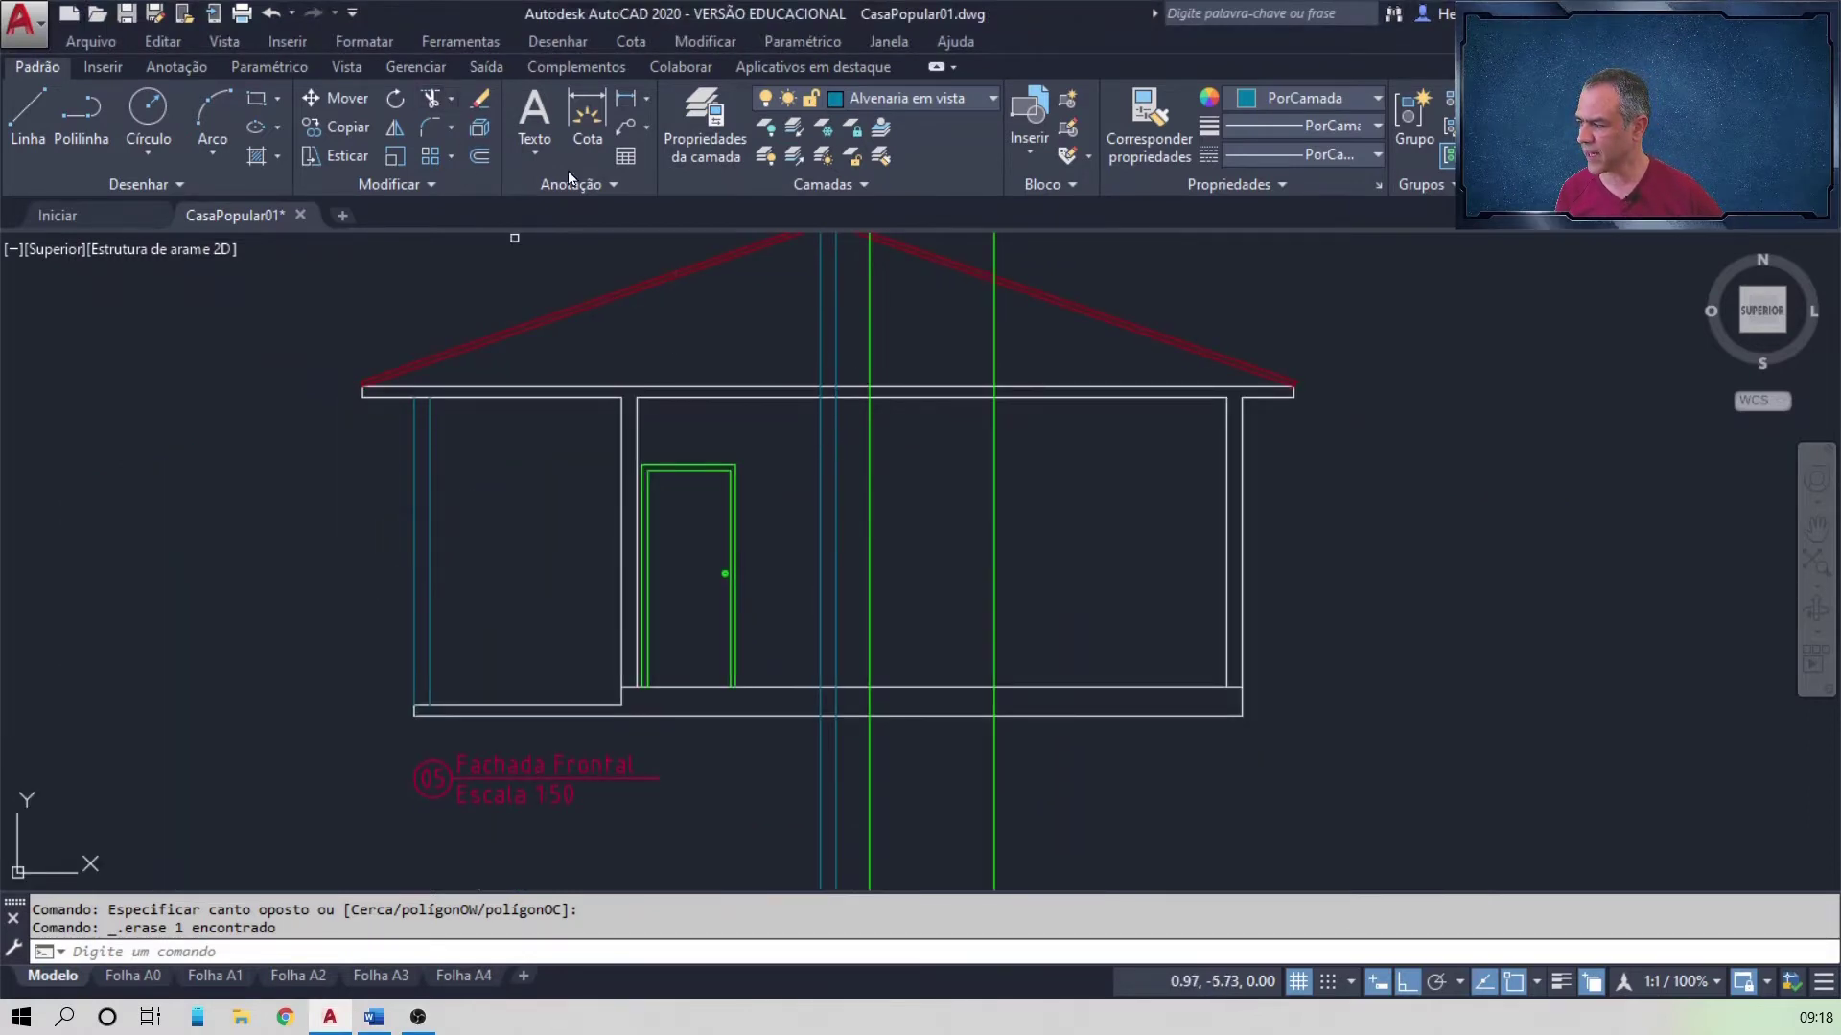
scroll(1175, 379, "down", 2)
middle_click_drag(1309, 333, 1289, 430)
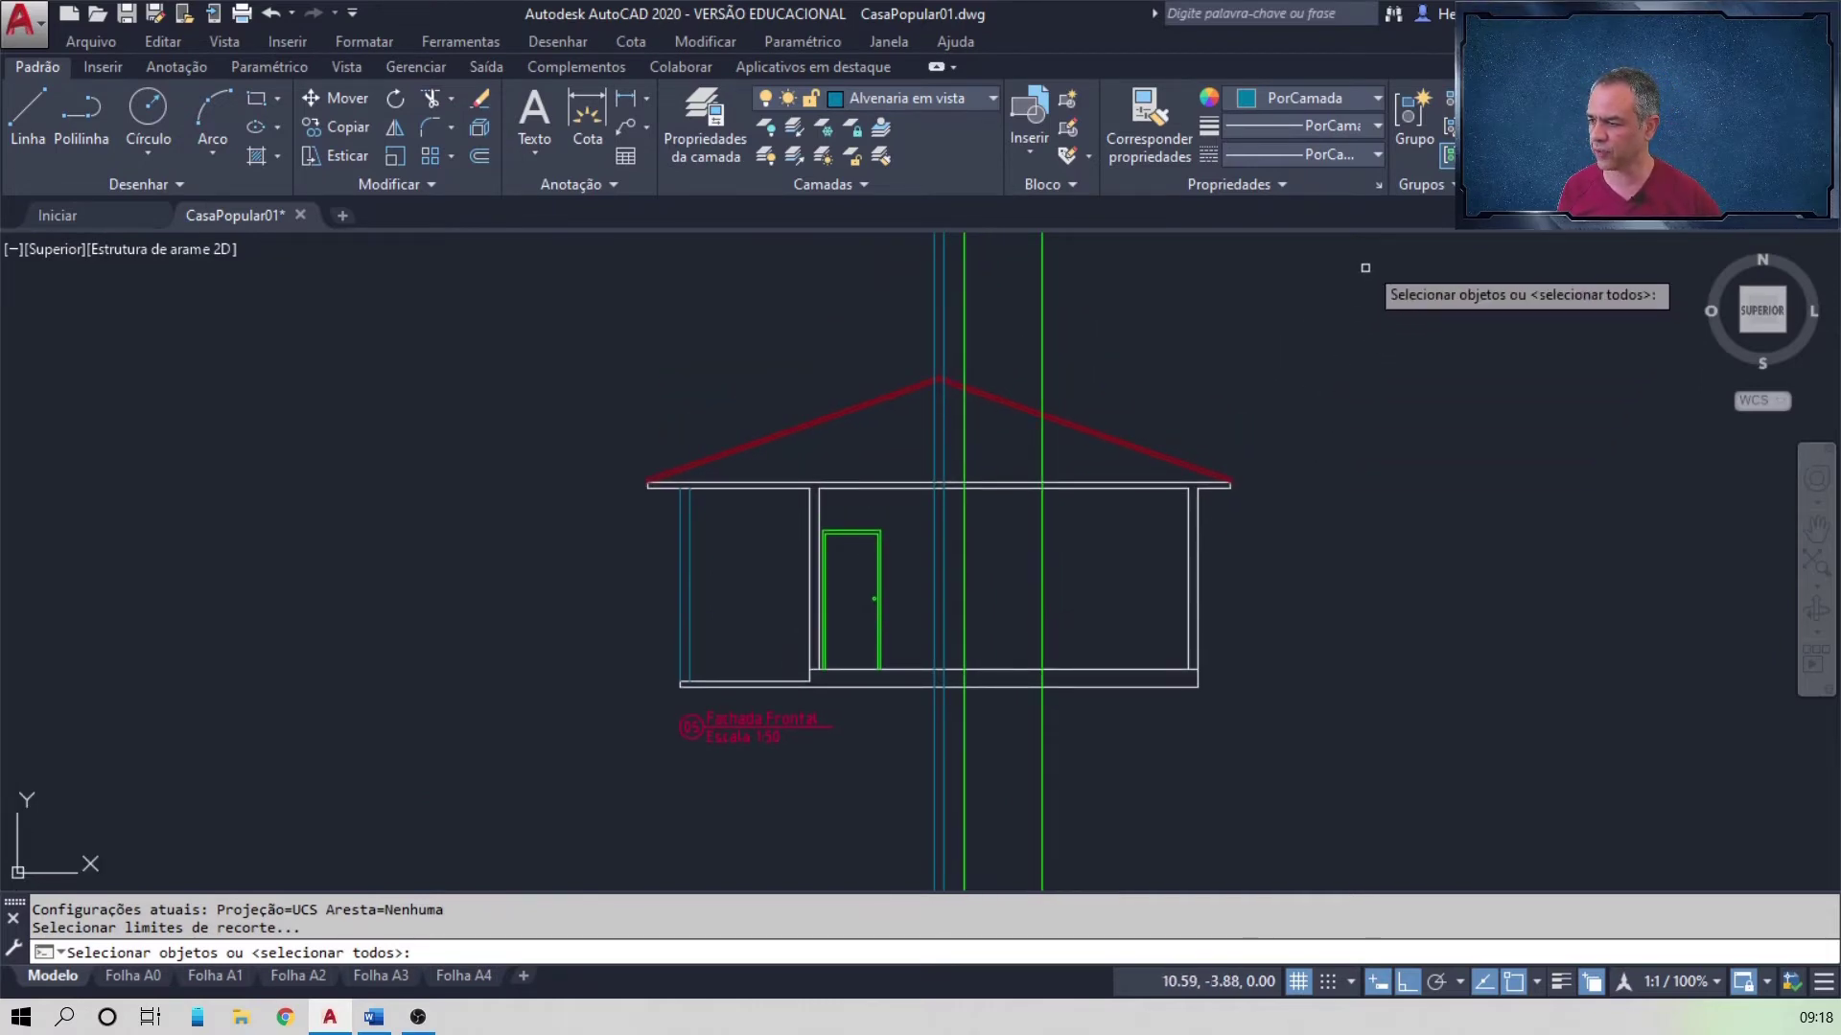
left_click(1363, 252)
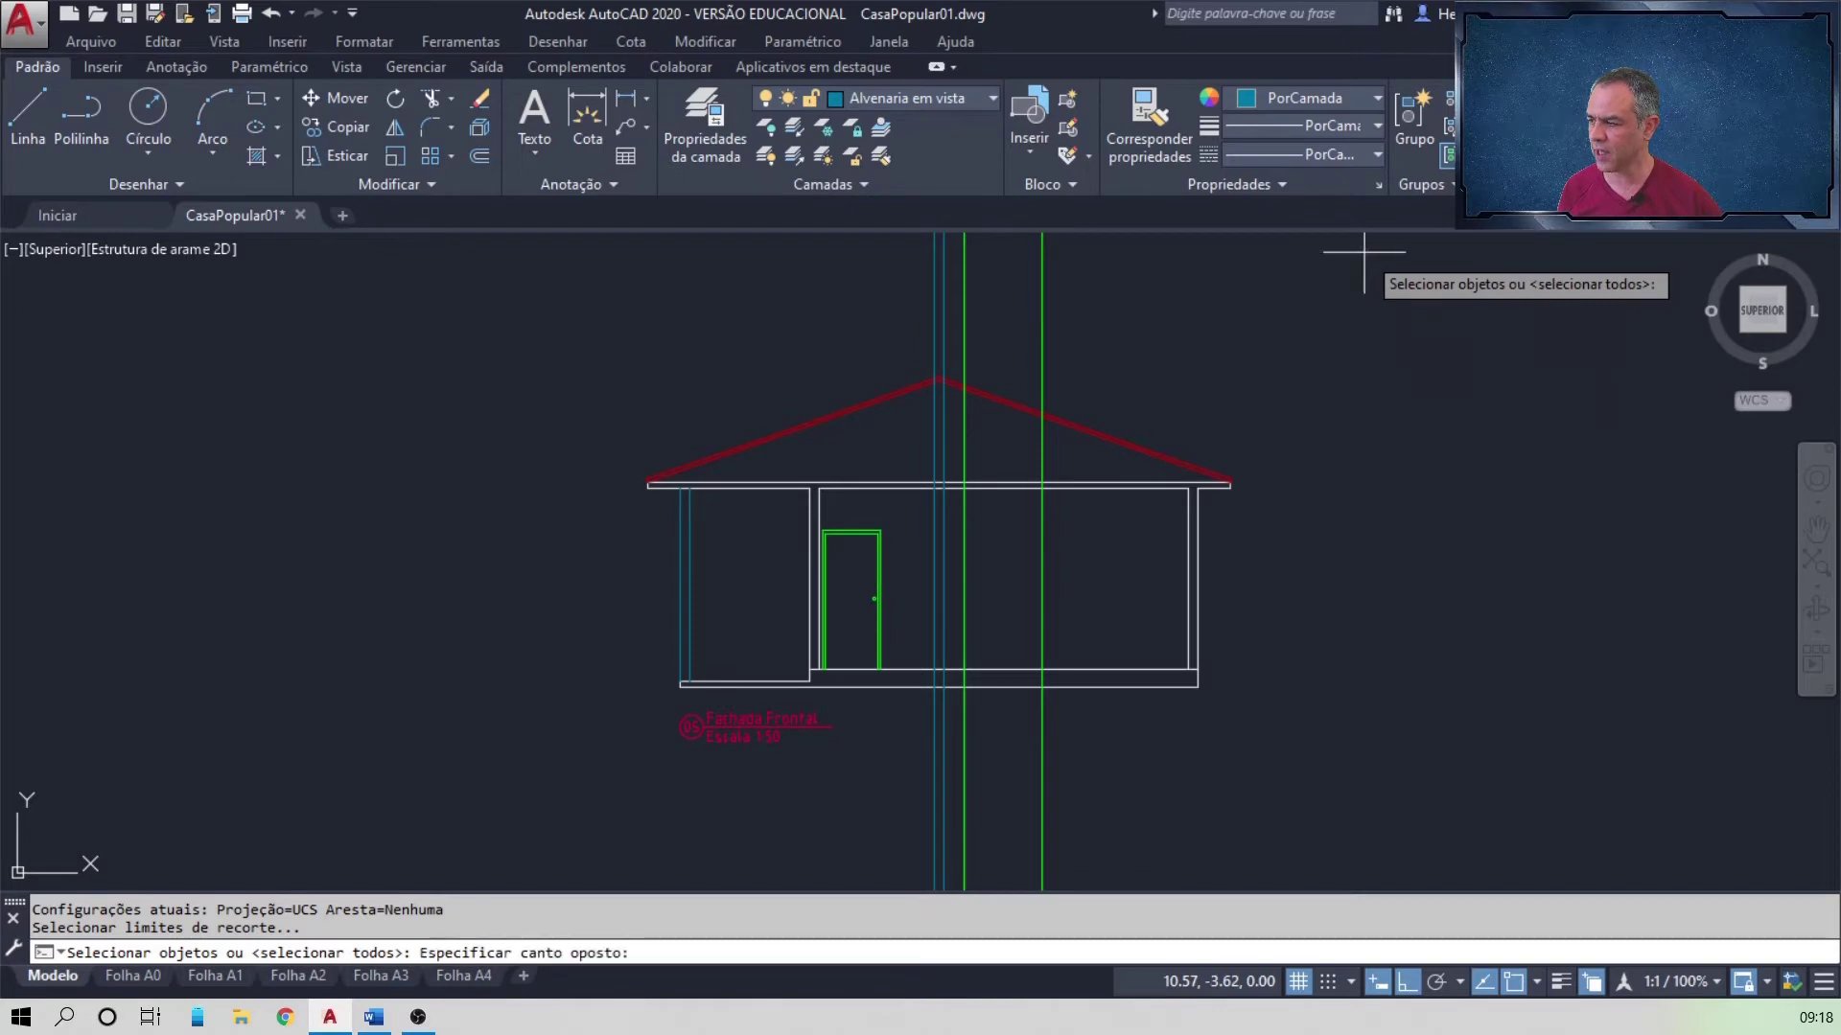
left_click(511, 808)
key("Return")
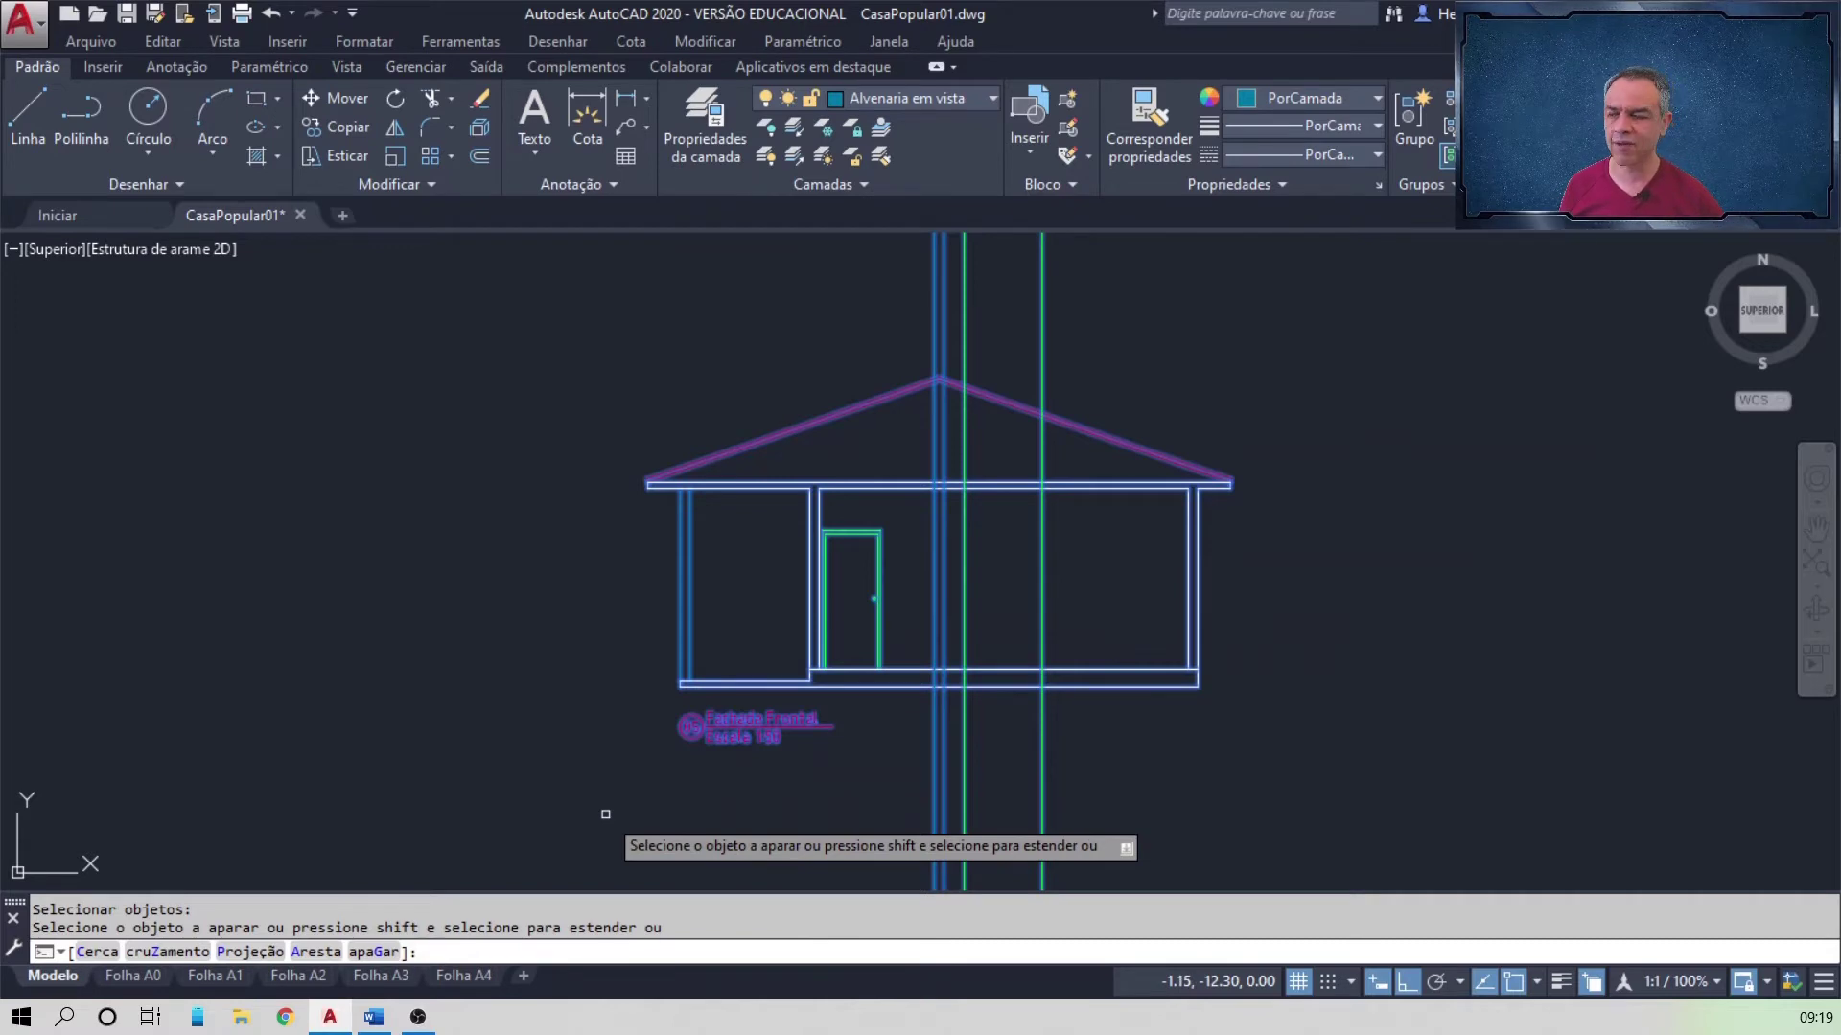
left_click(1262, 266)
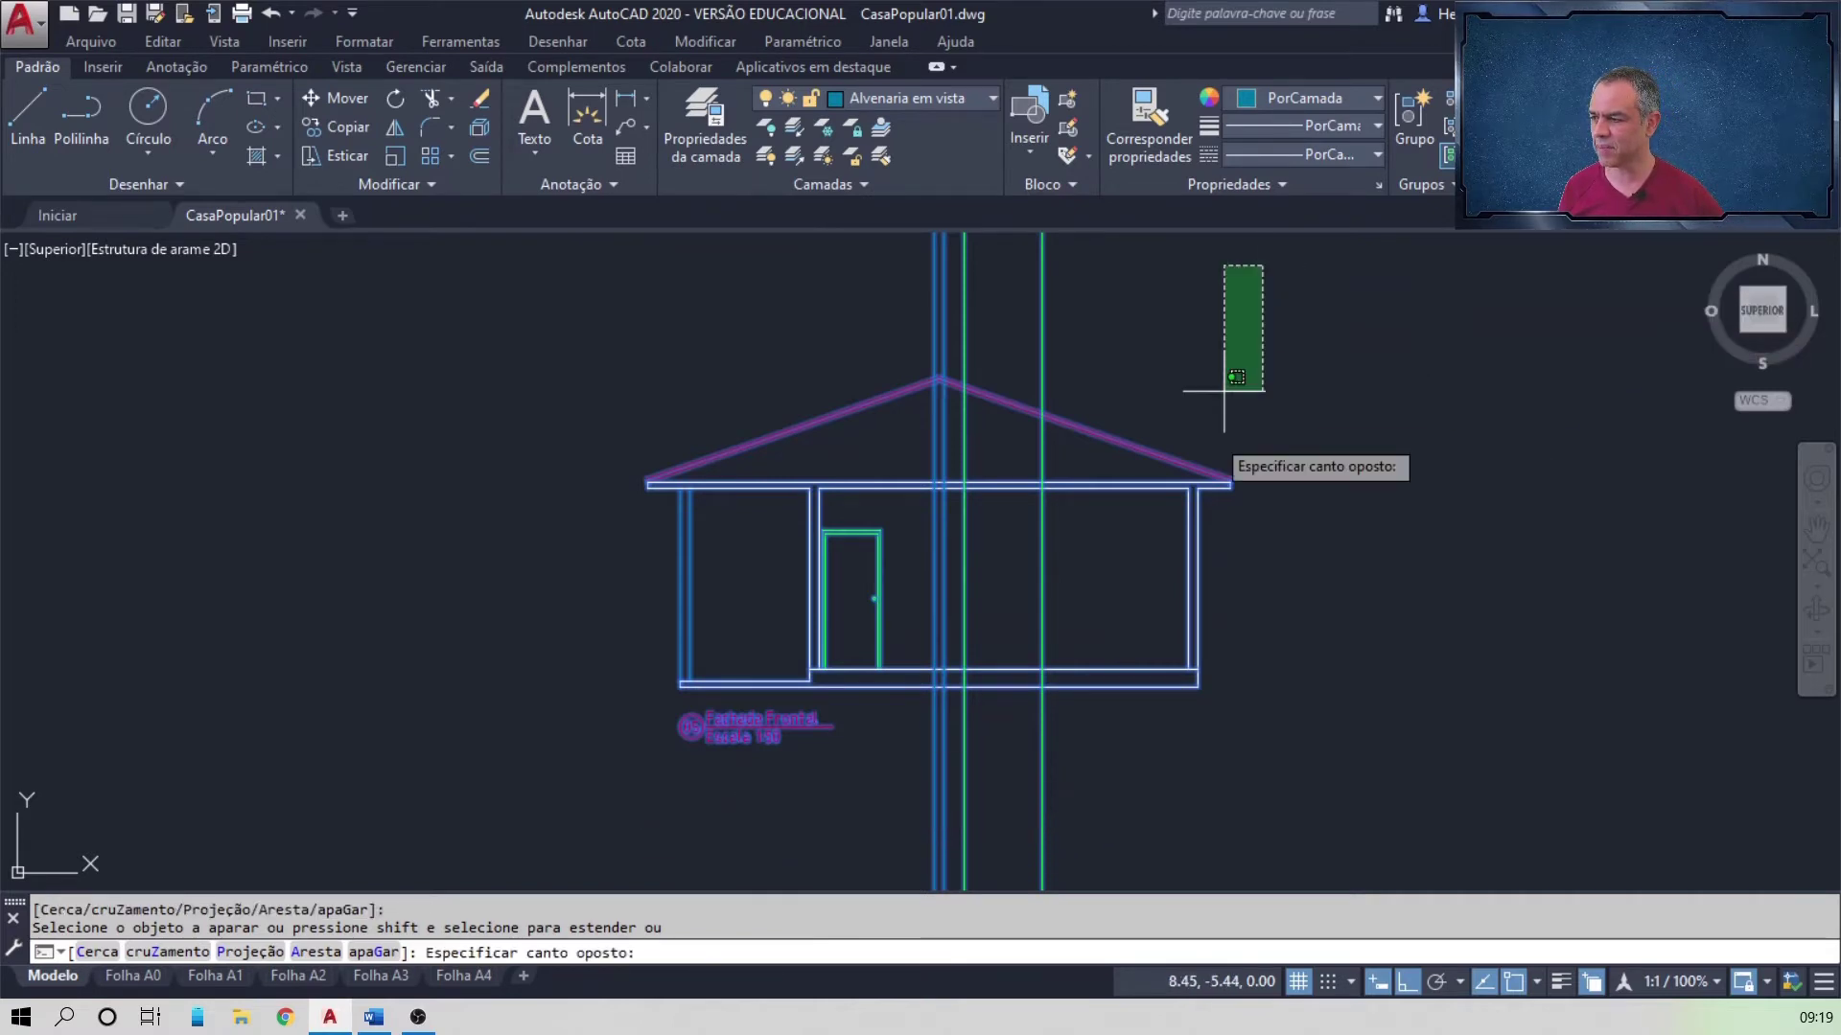
left_click(578, 824)
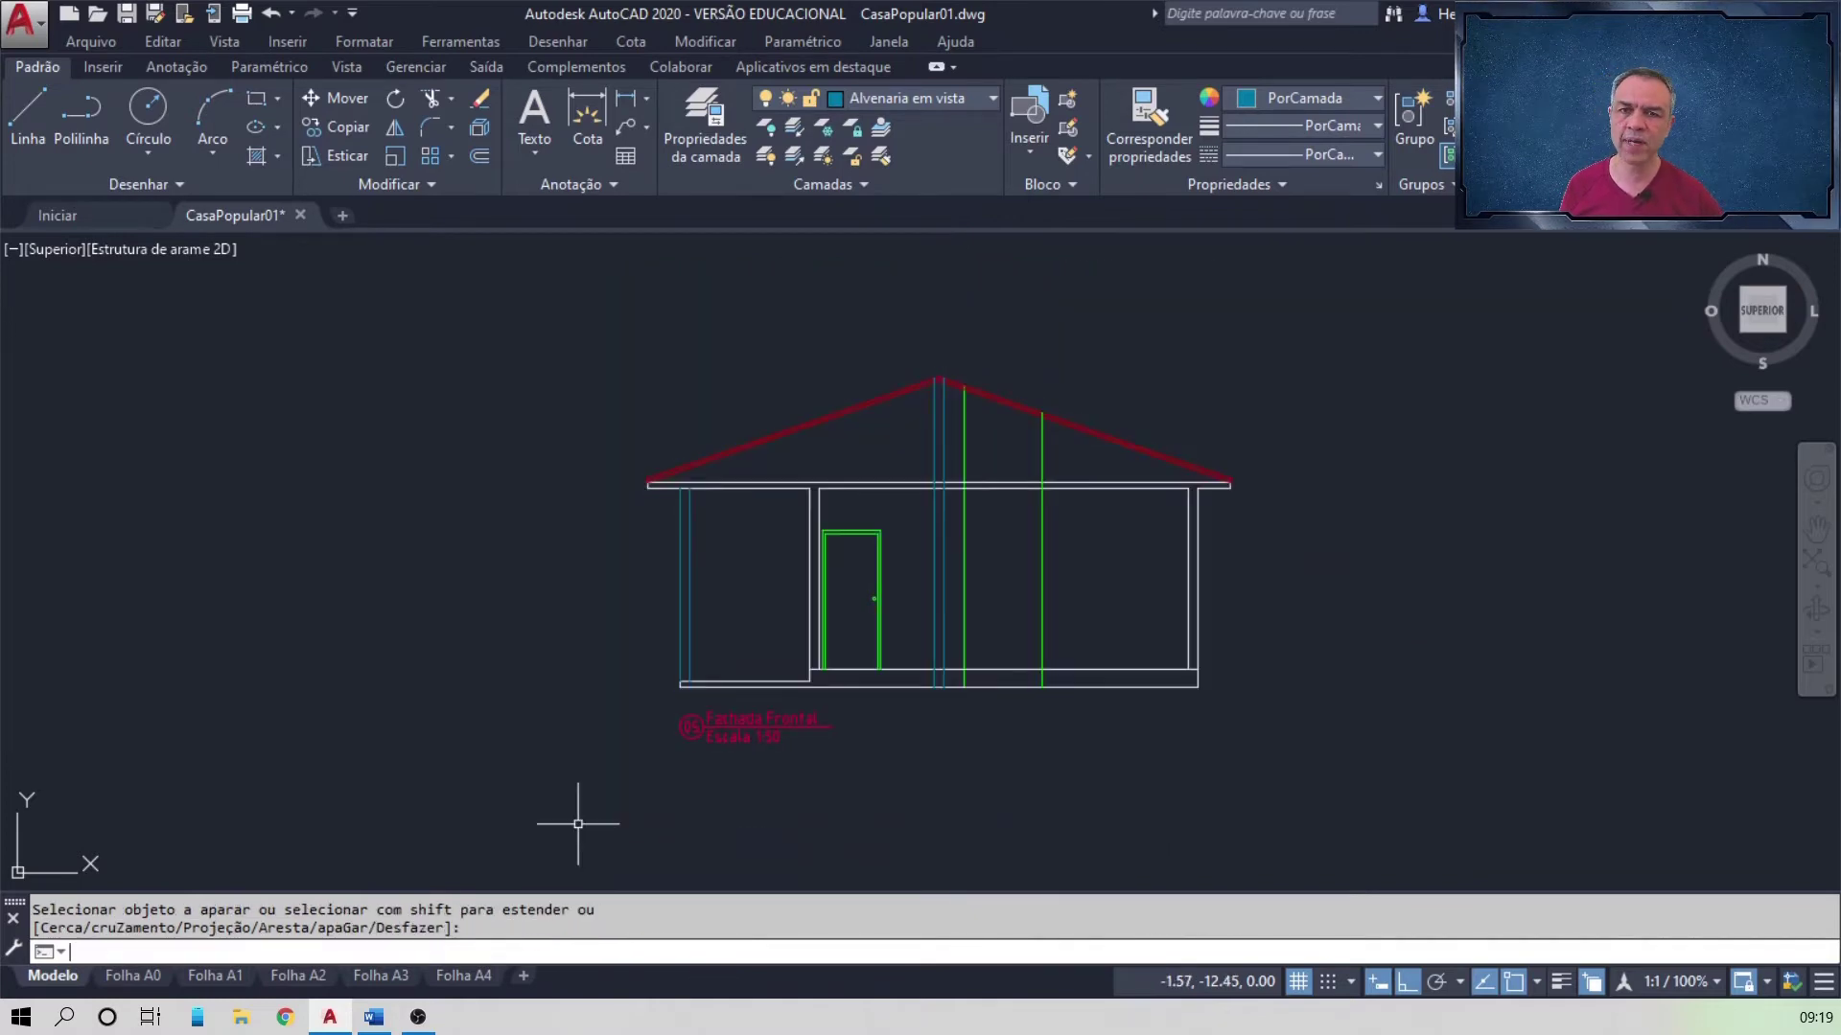
Step: Switch to Word to compare the trimmed lines with item 54's text and reference figure, and return to AutoCAD
key("alt+Tab")
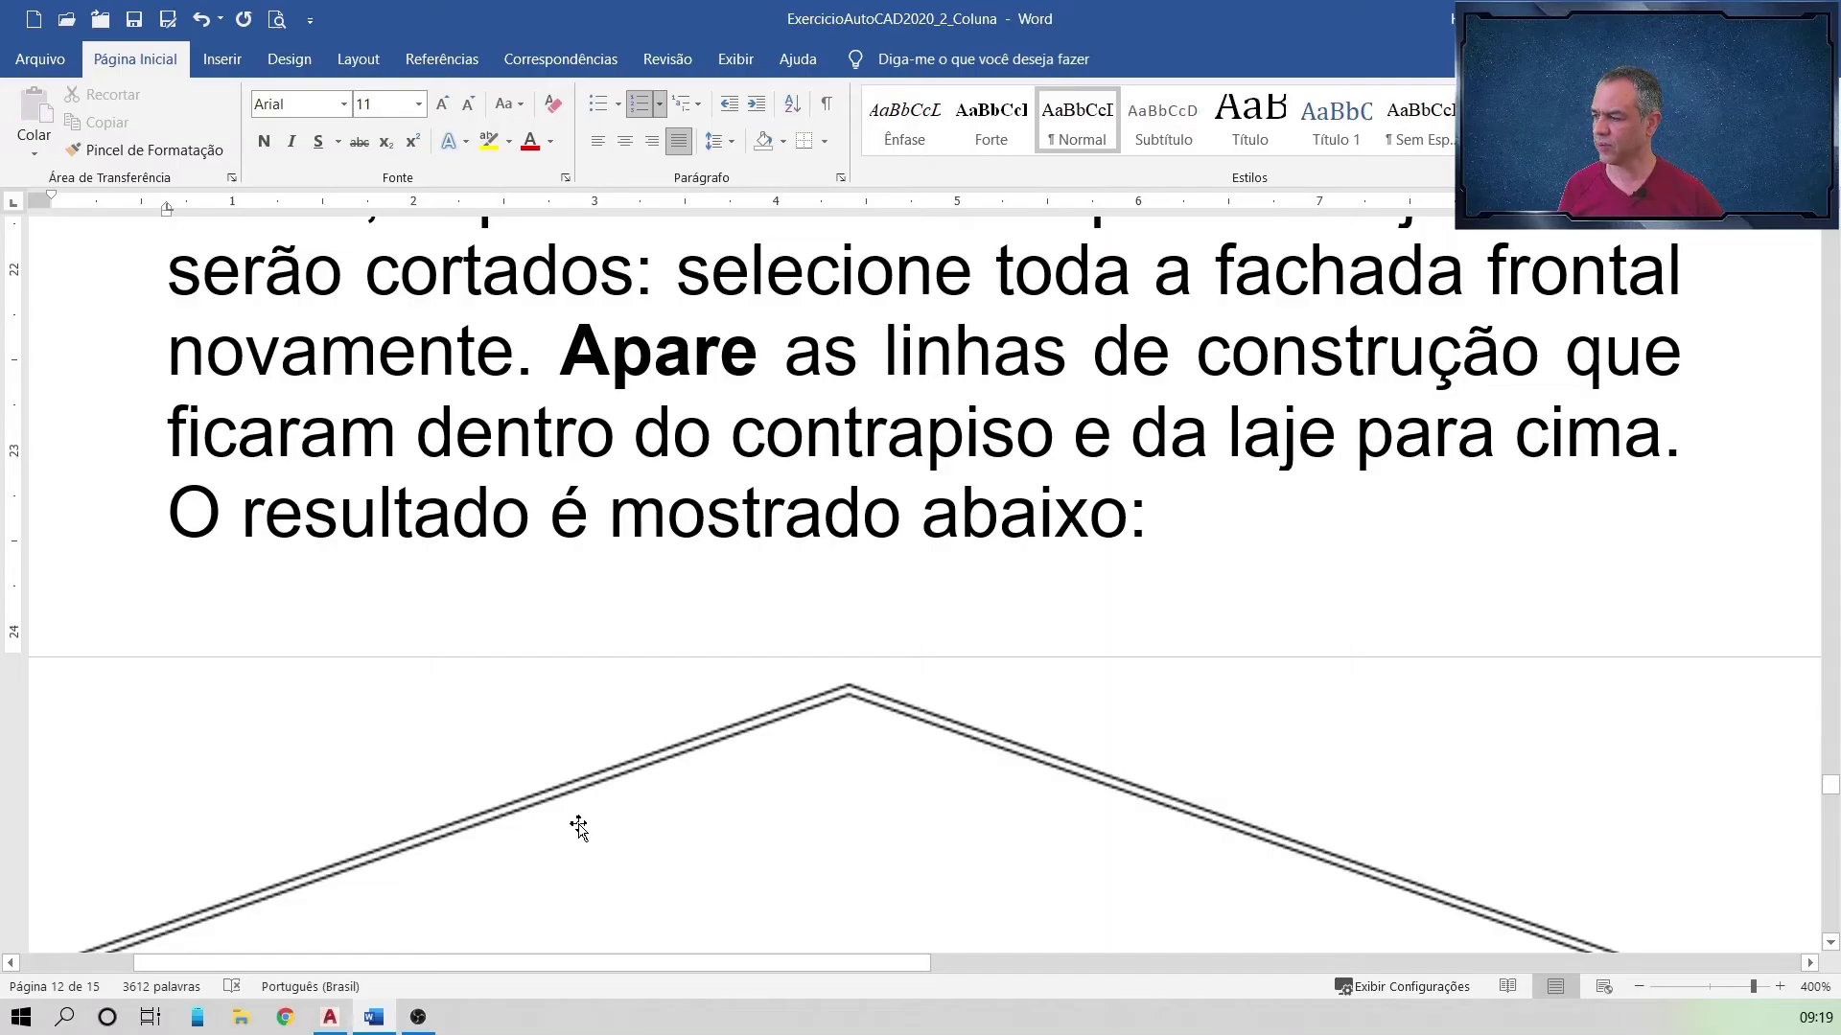
scroll(578, 826, "down", 6)
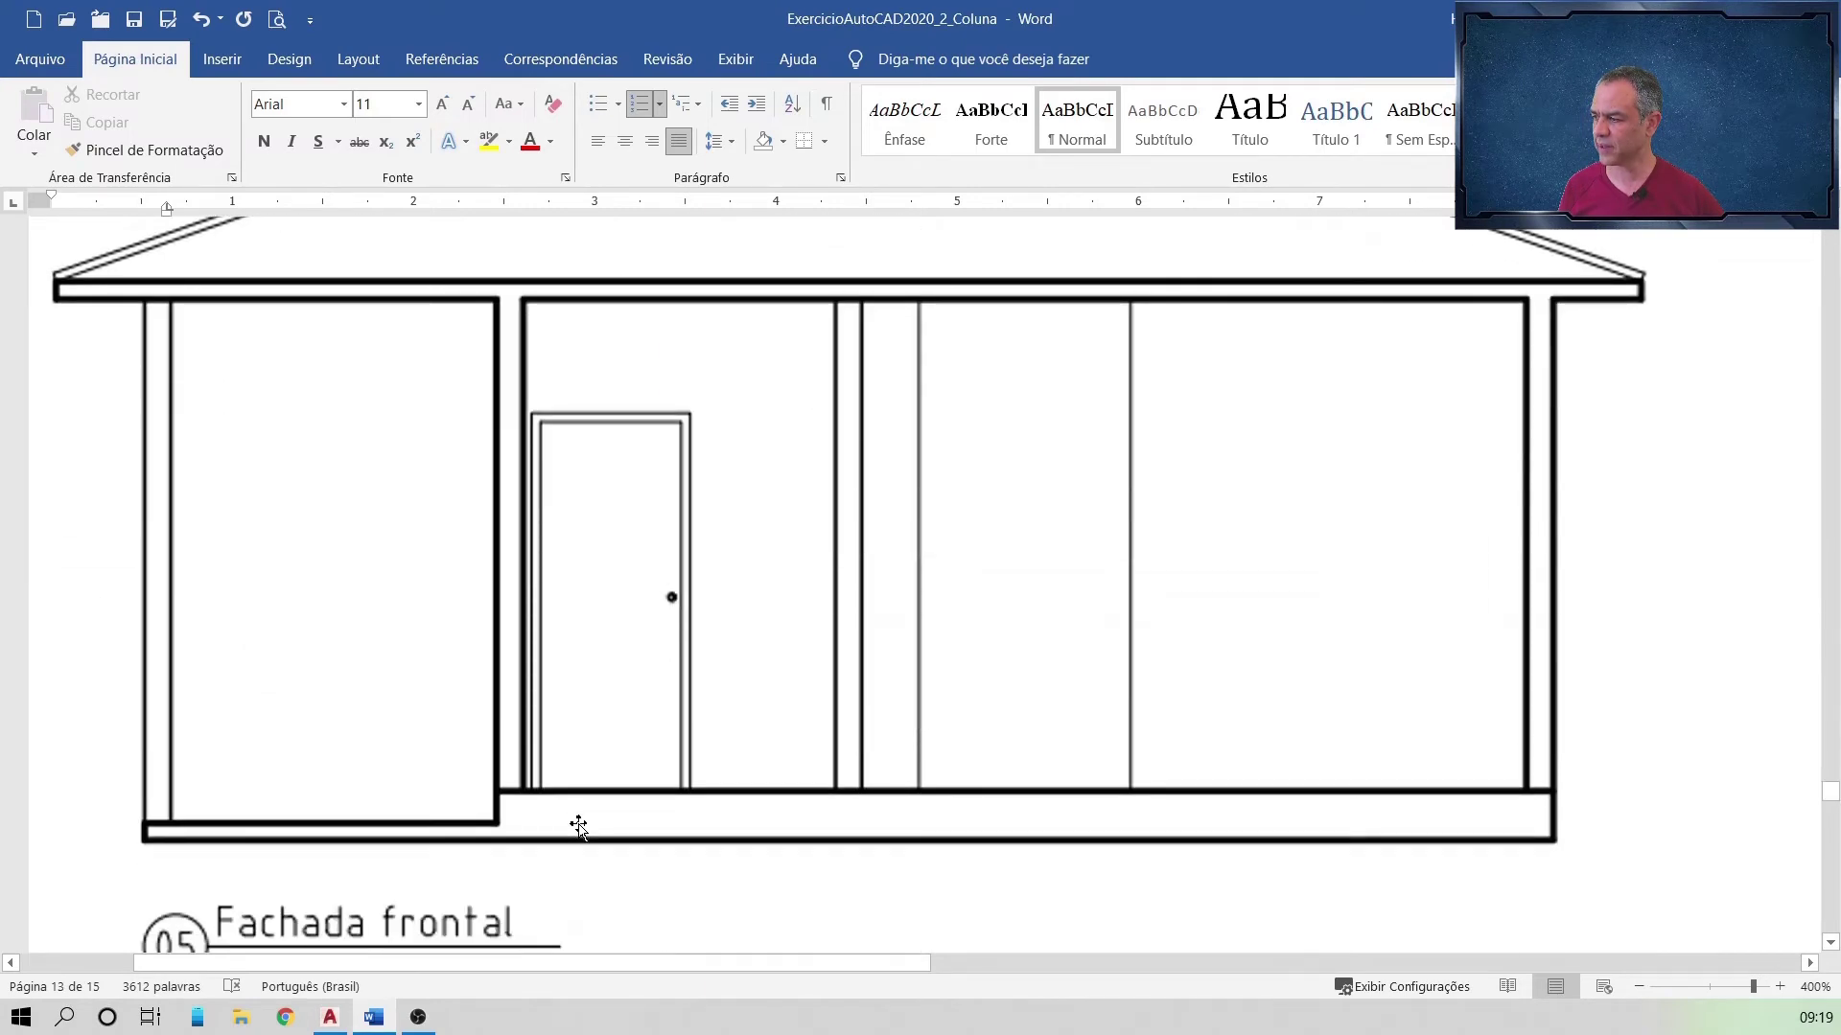
scroll(578, 826, "up", 6)
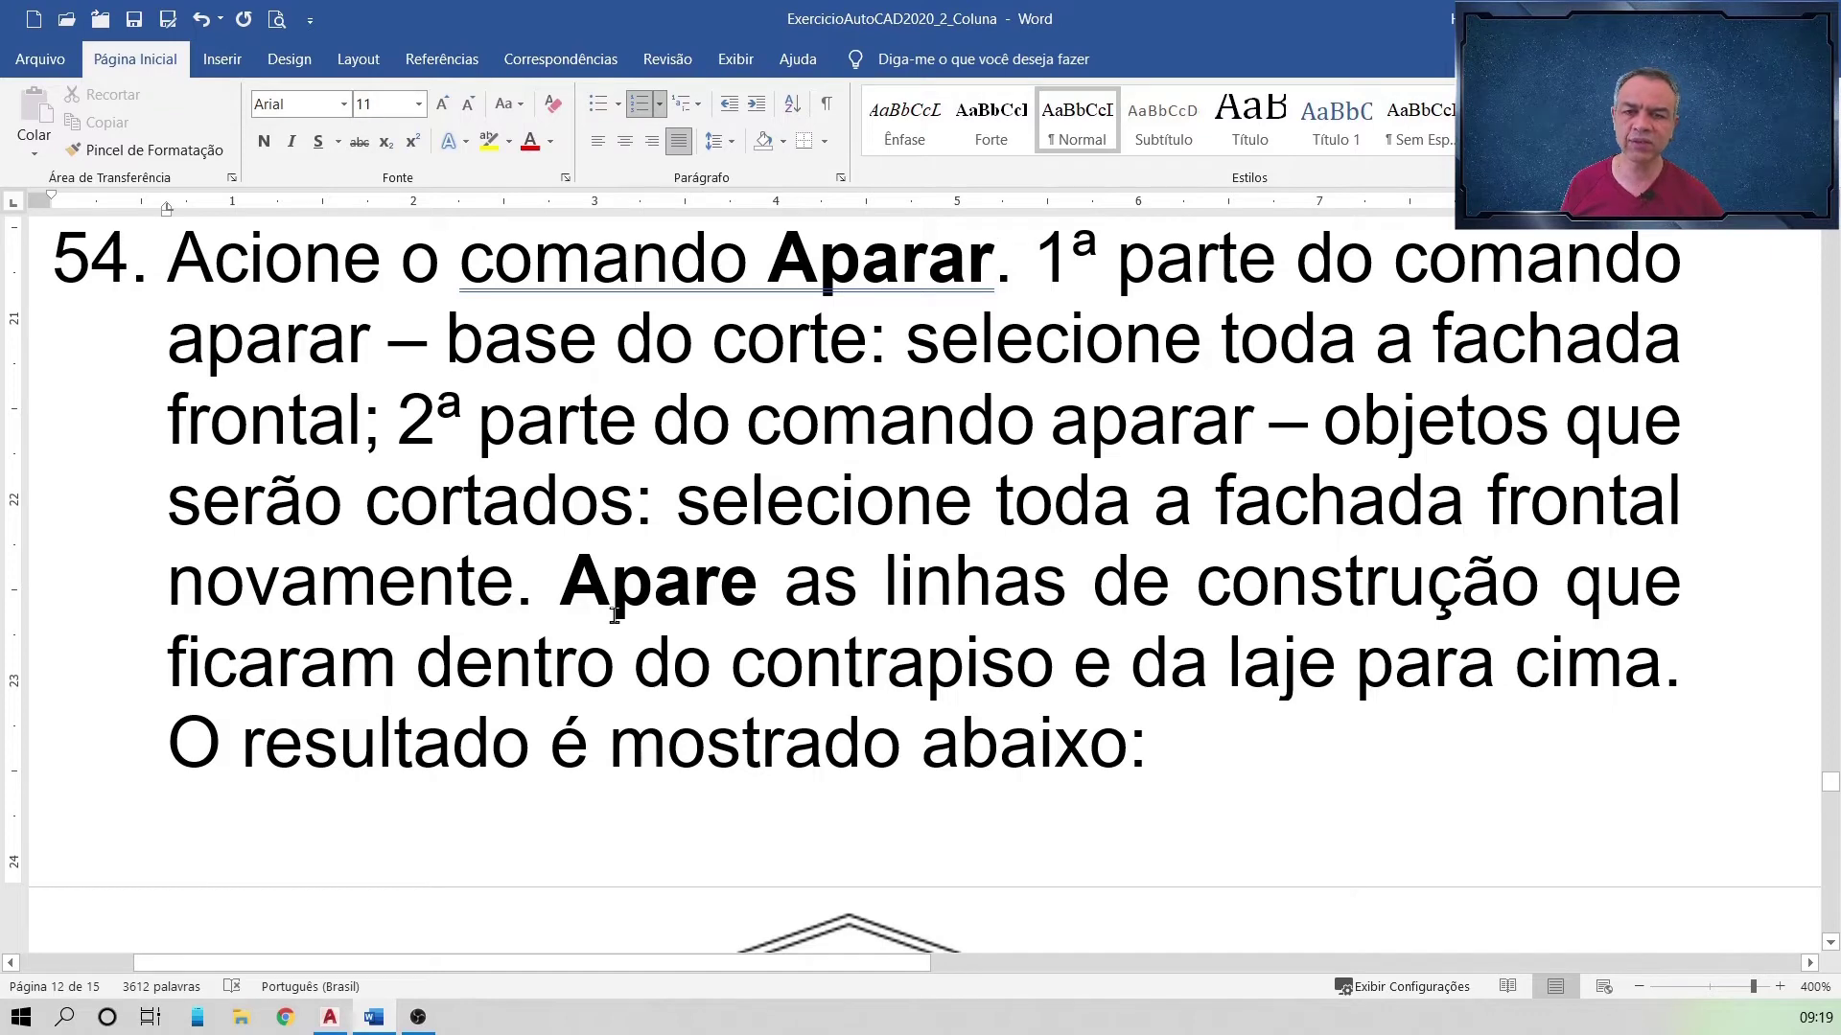
key("alt+Tab")
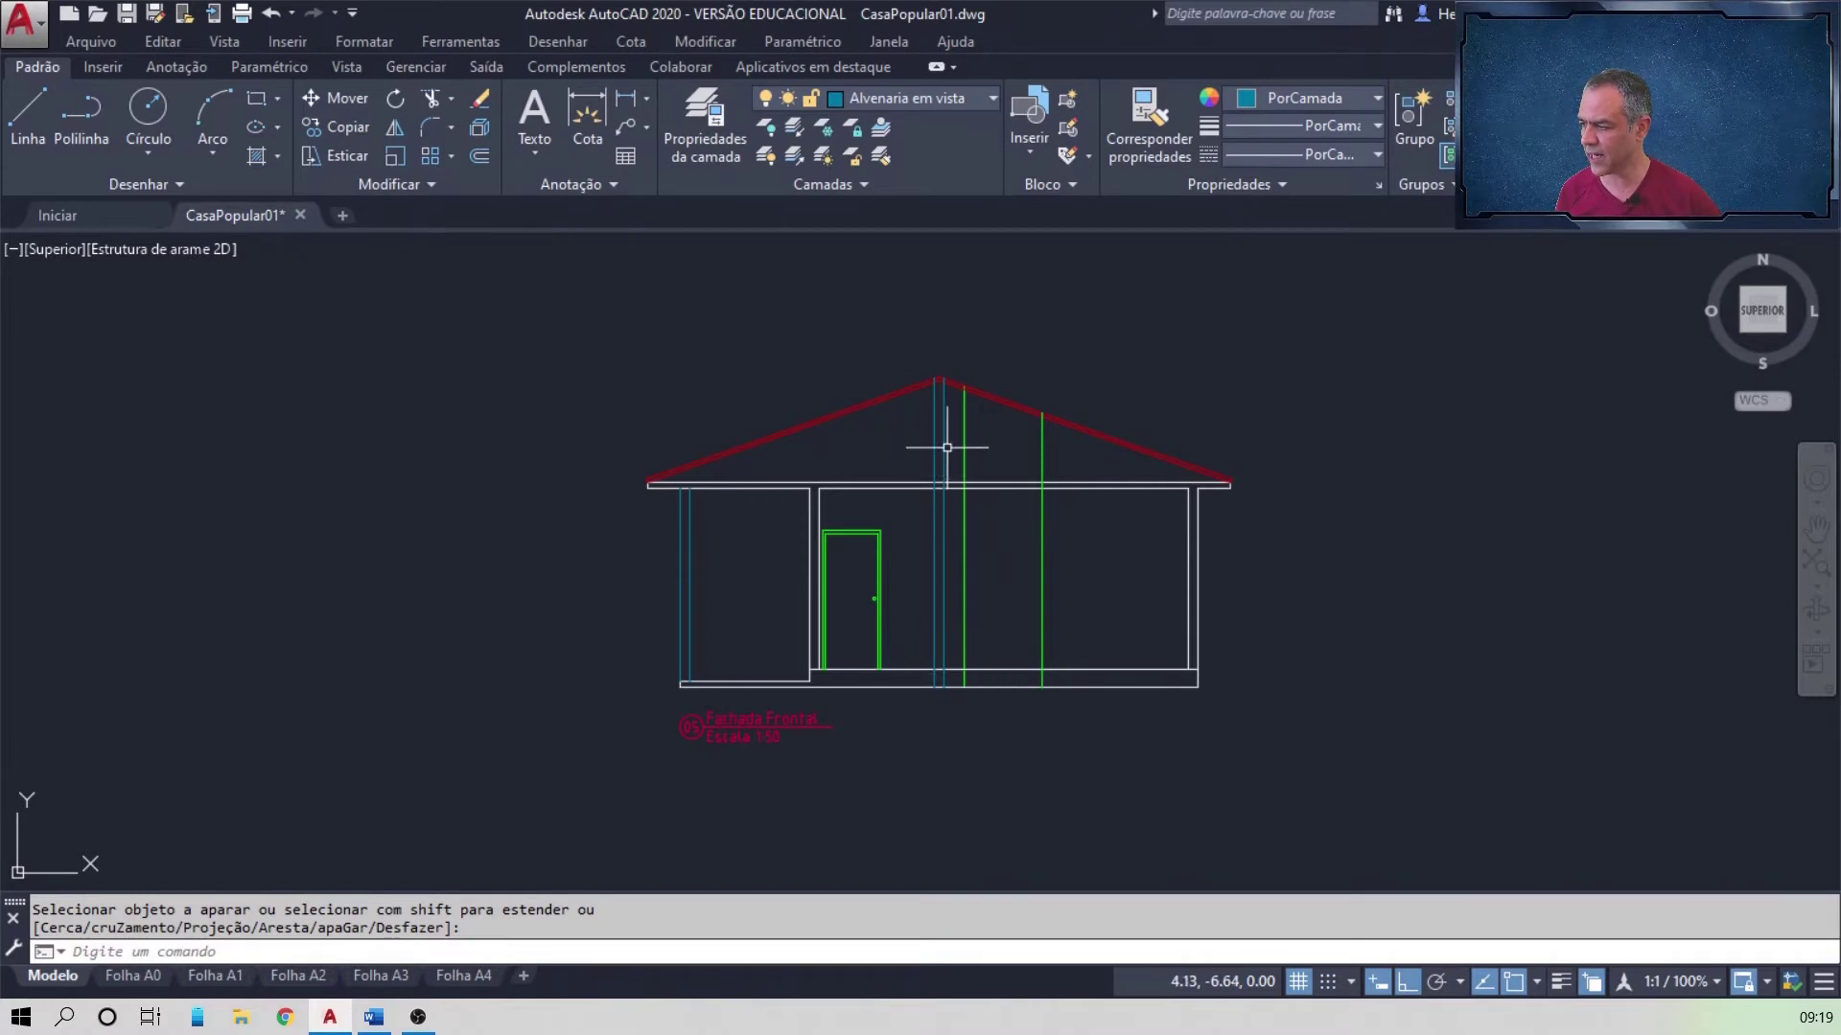
Step: Trim the pillar and window lines above the slab's underside and below the interior floor line, using those two lines as cutting edges
left_click(433, 100)
scroll(1071, 559, "up", 2)
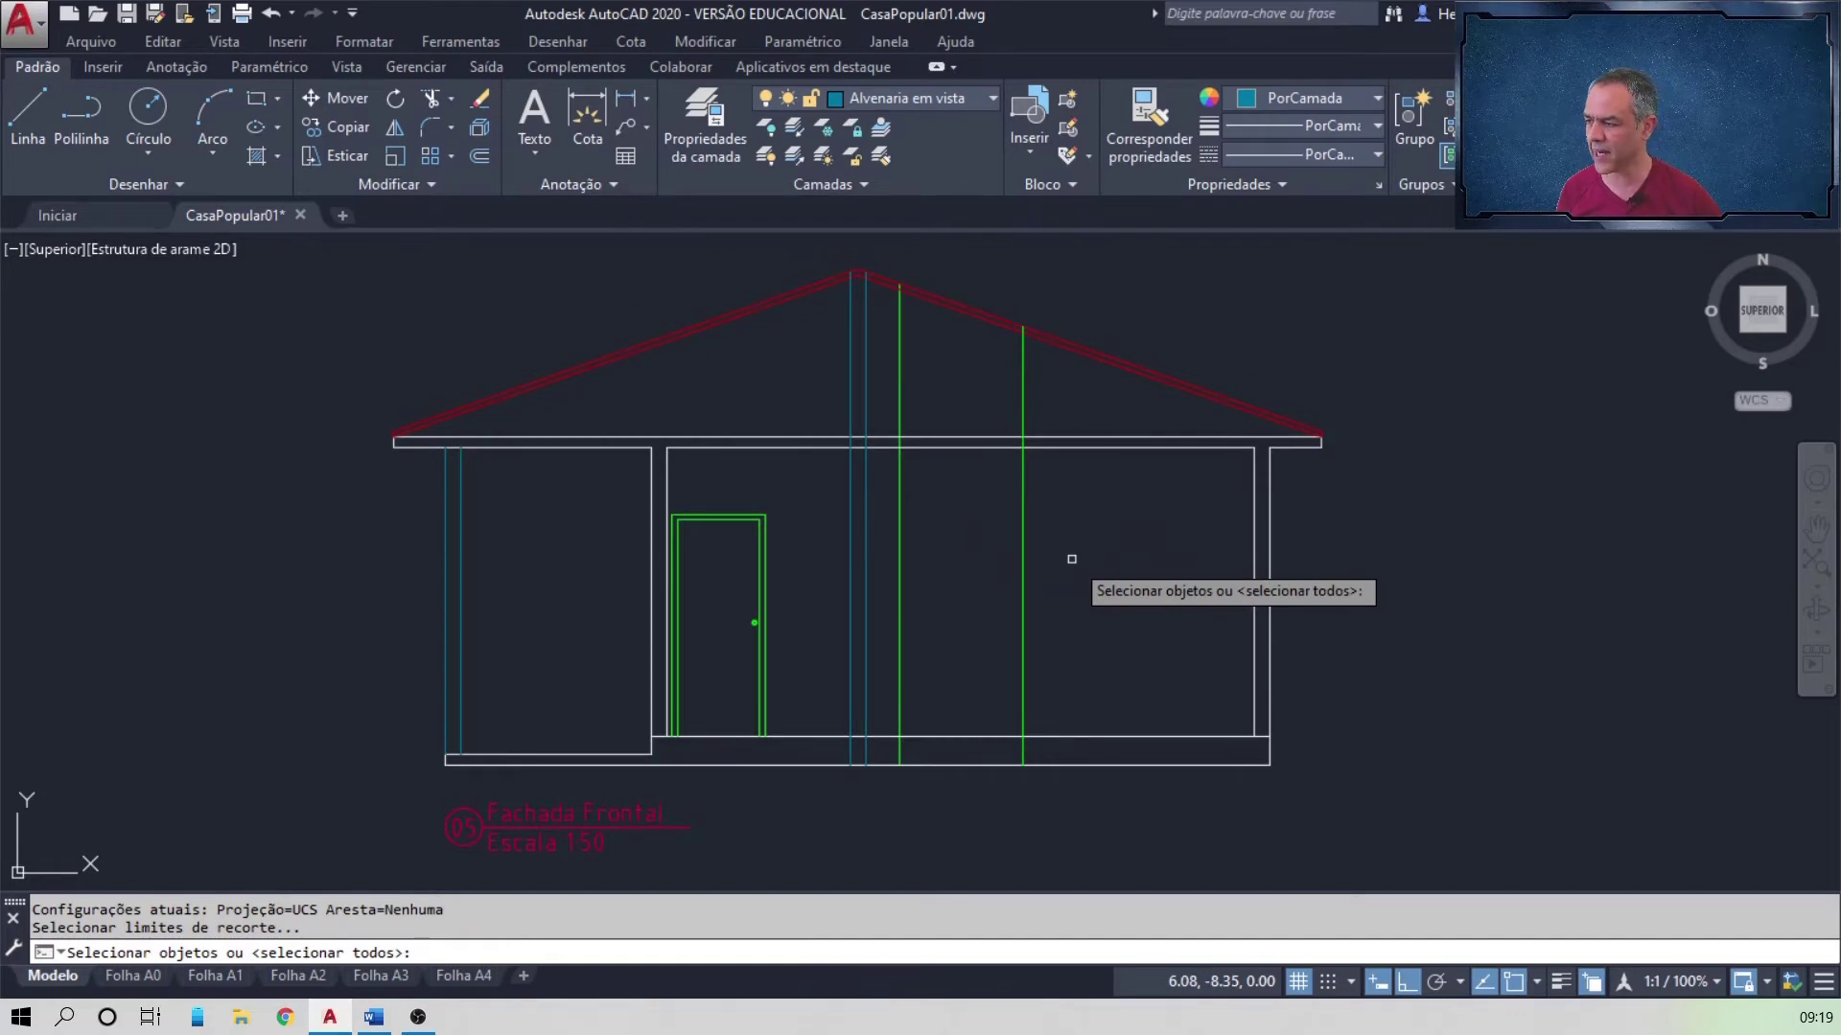
left_click(1088, 447)
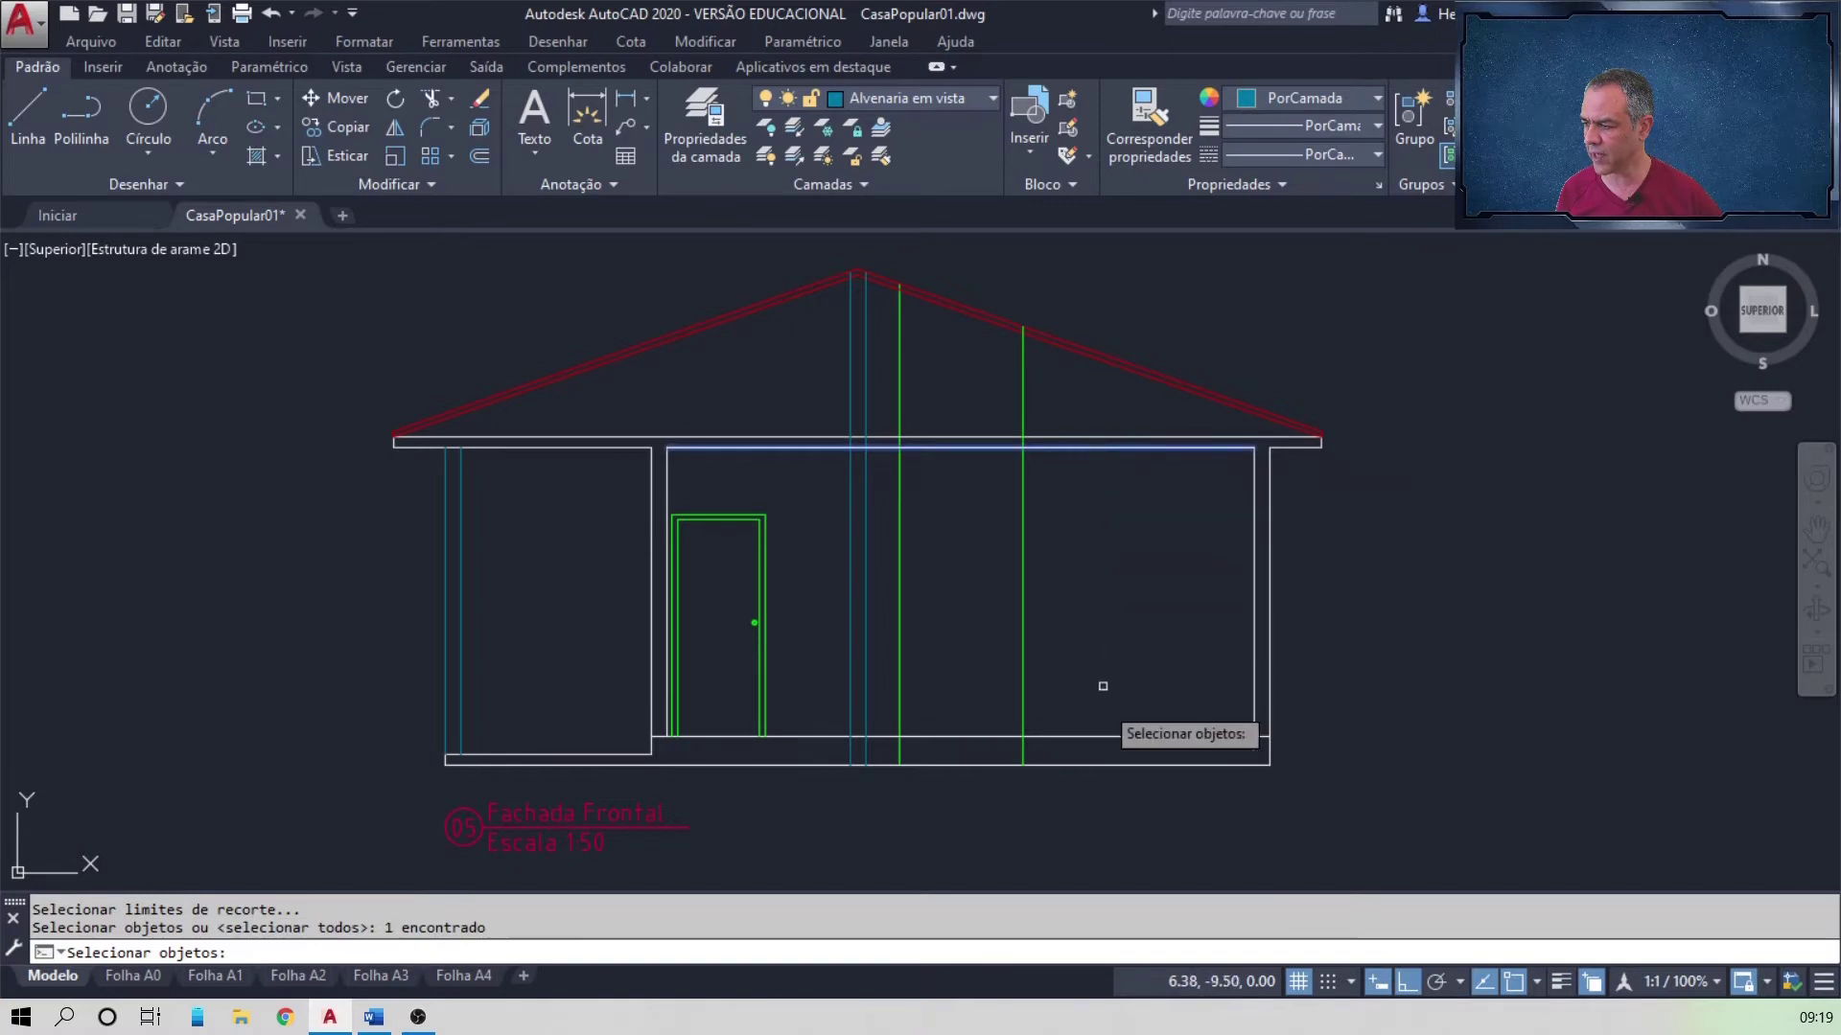
left_click(1106, 734)
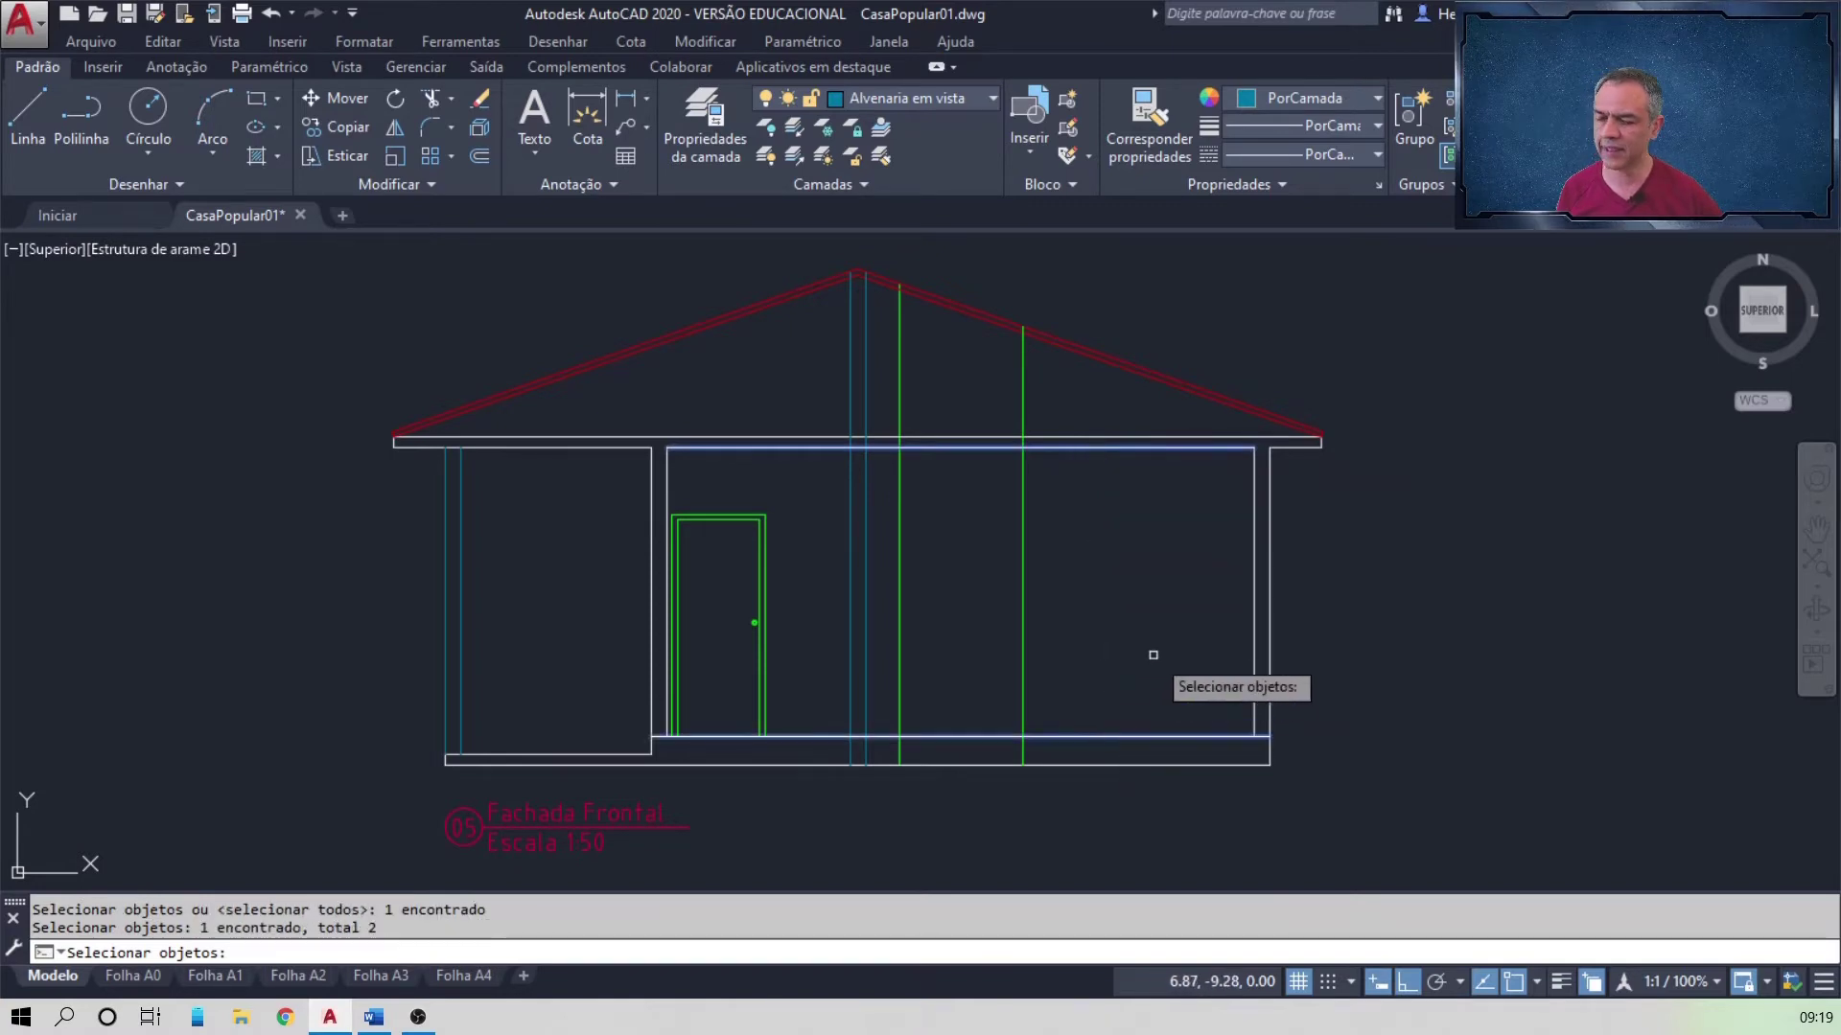
key("Return")
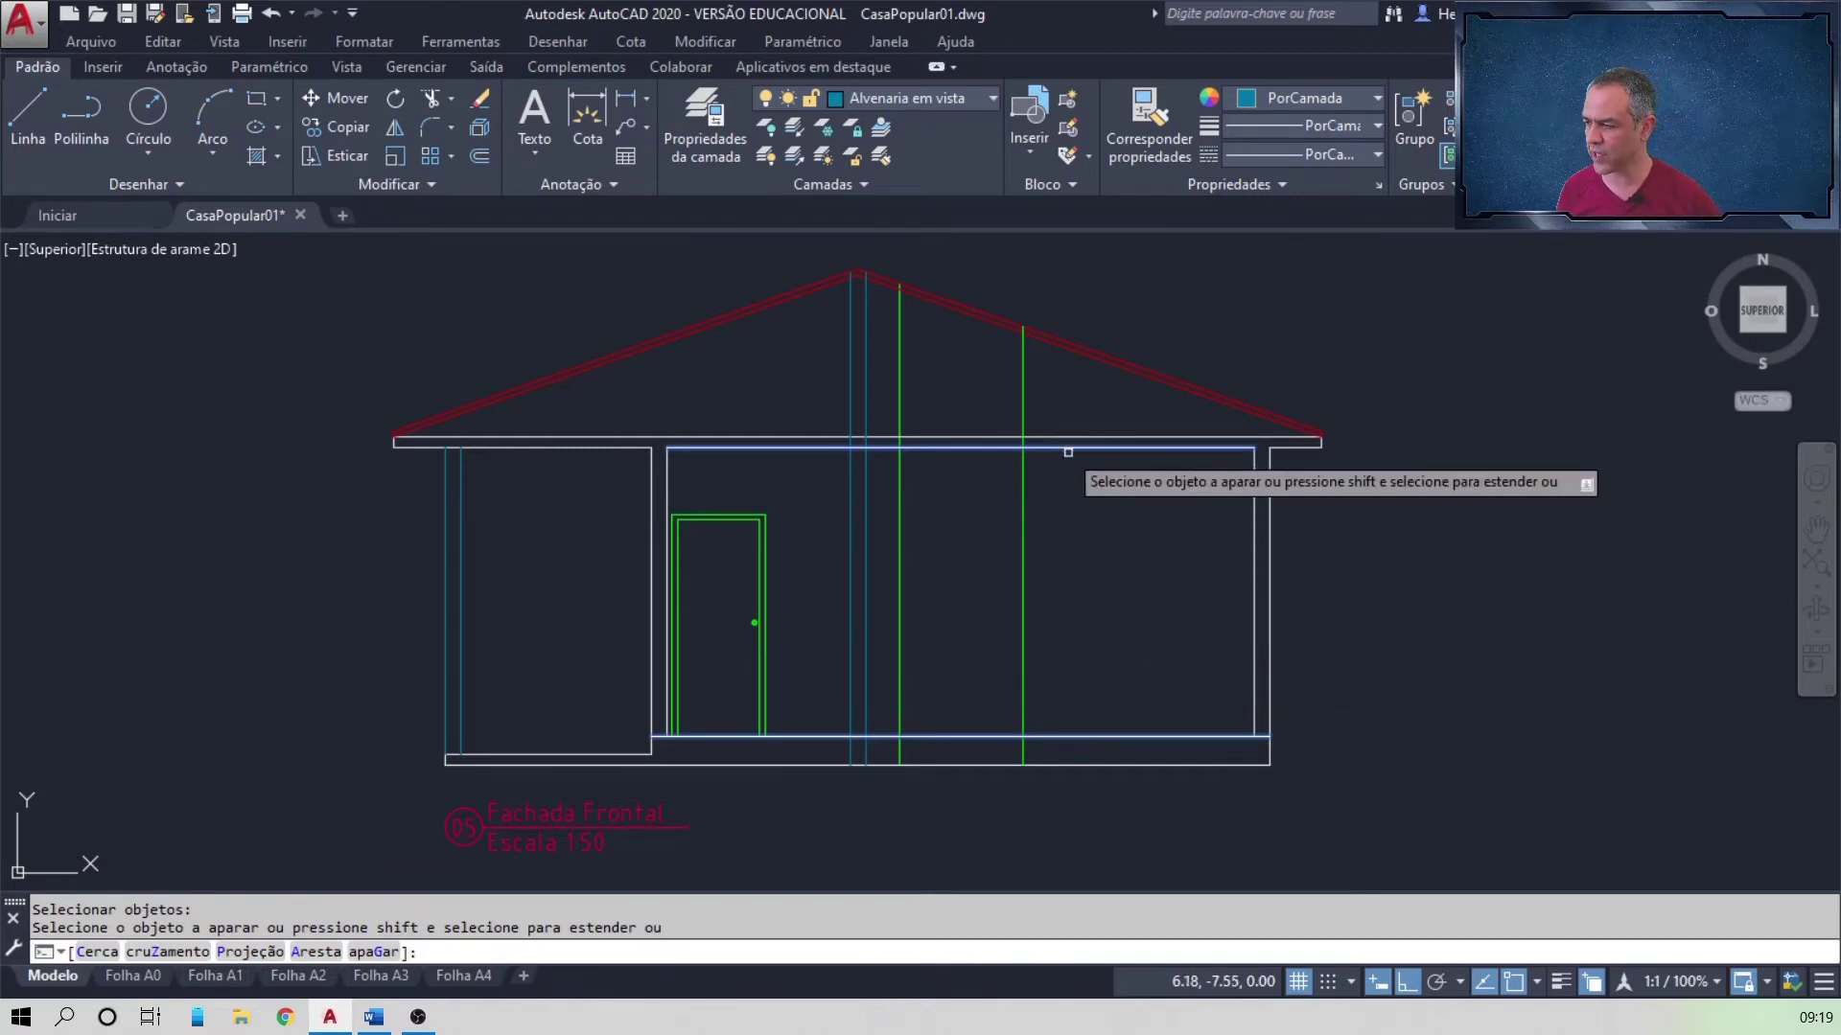
left_click(1057, 381)
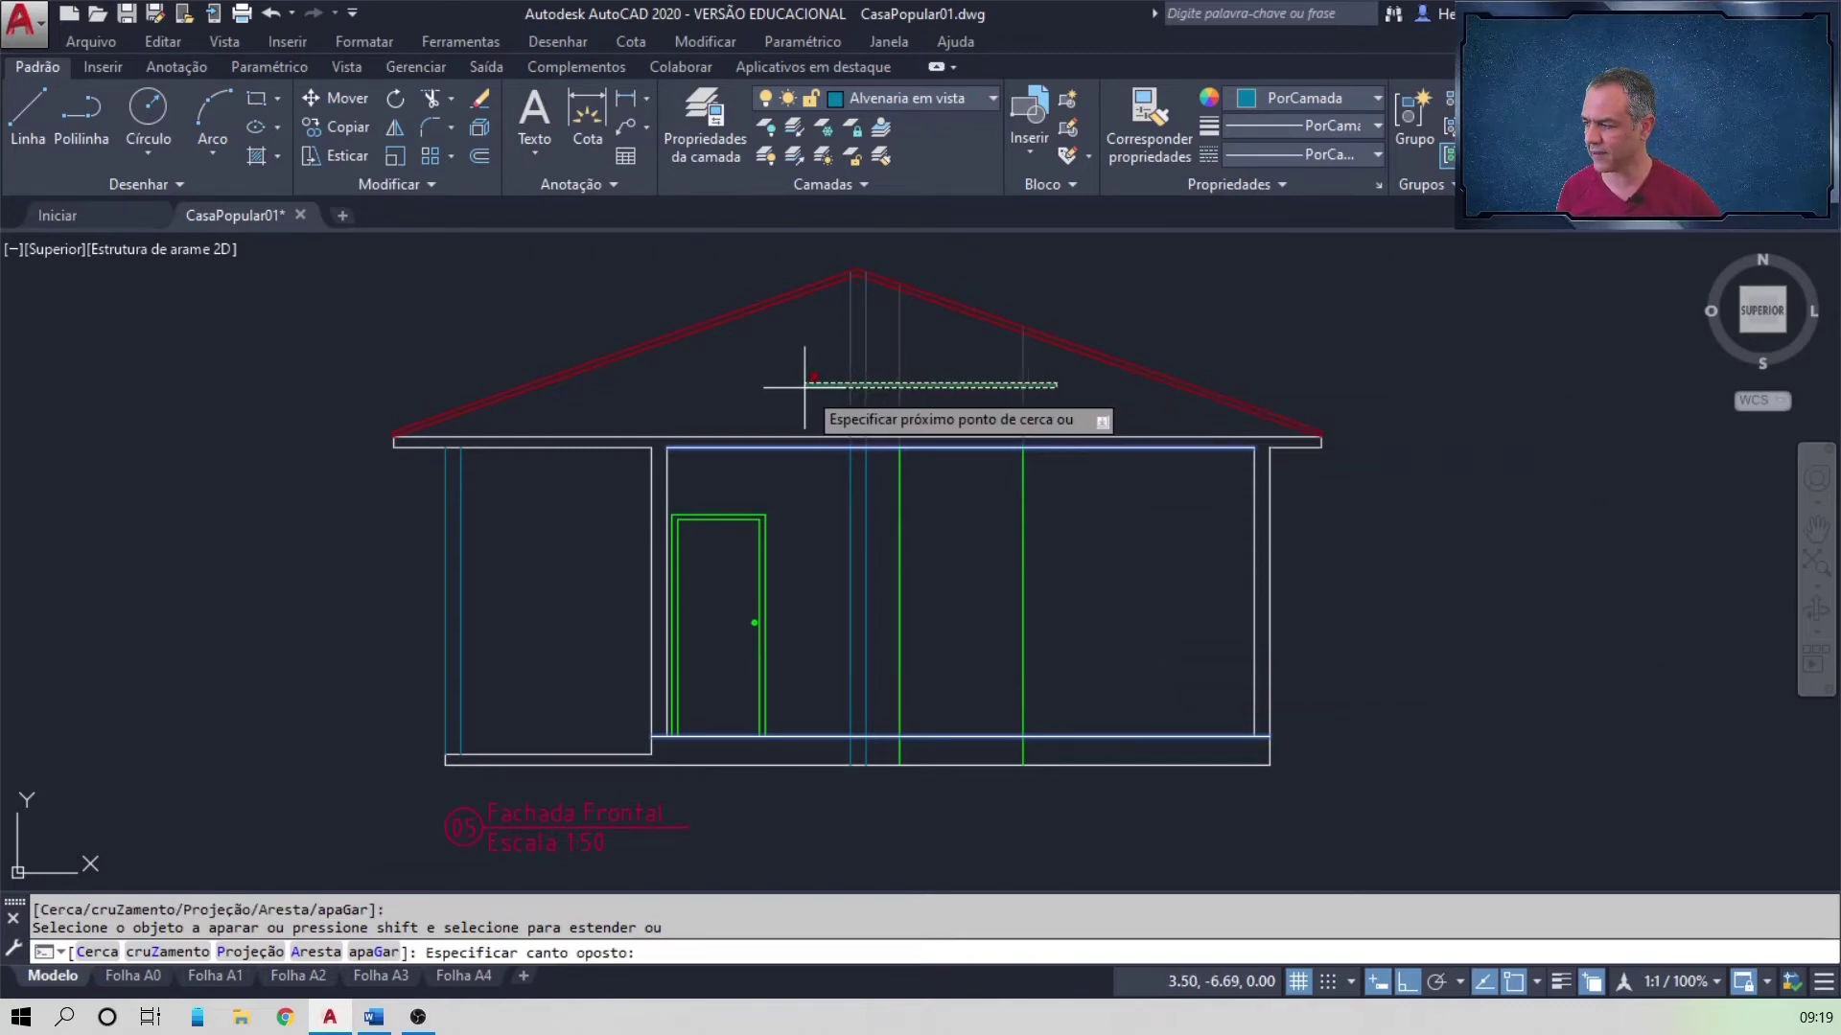
left_click(774, 377)
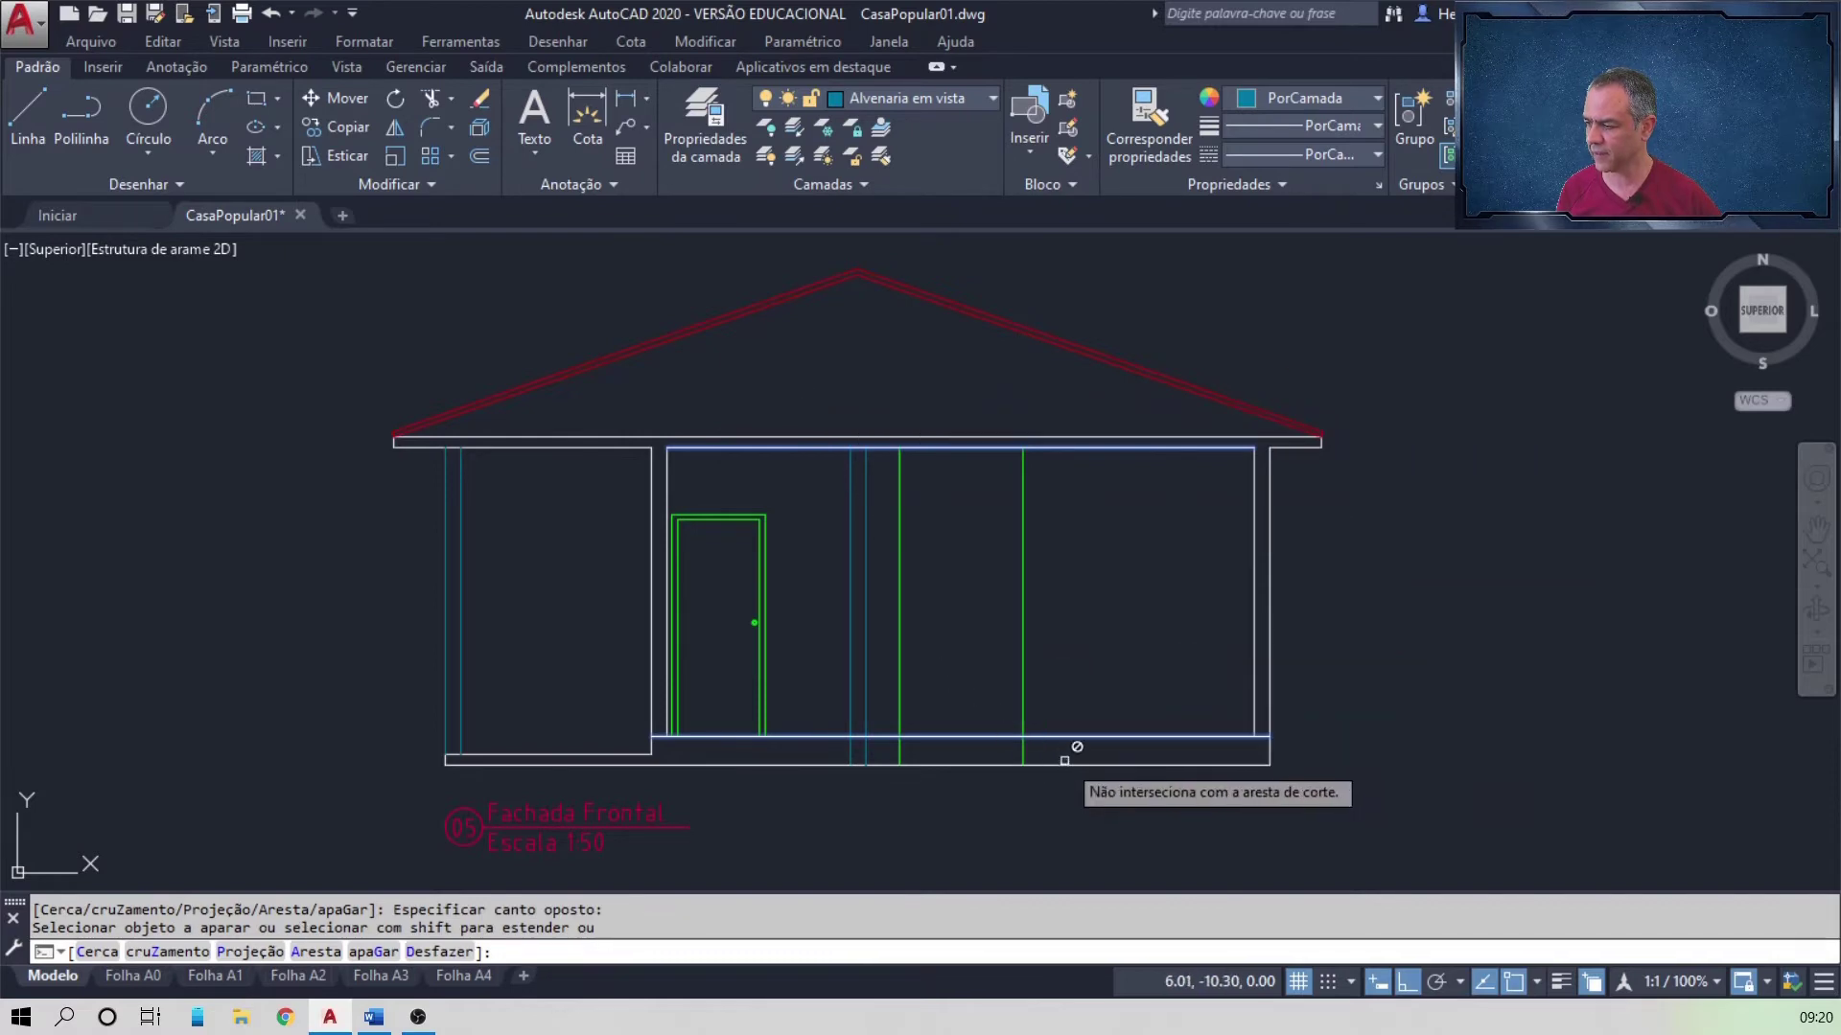
left_click(1058, 745)
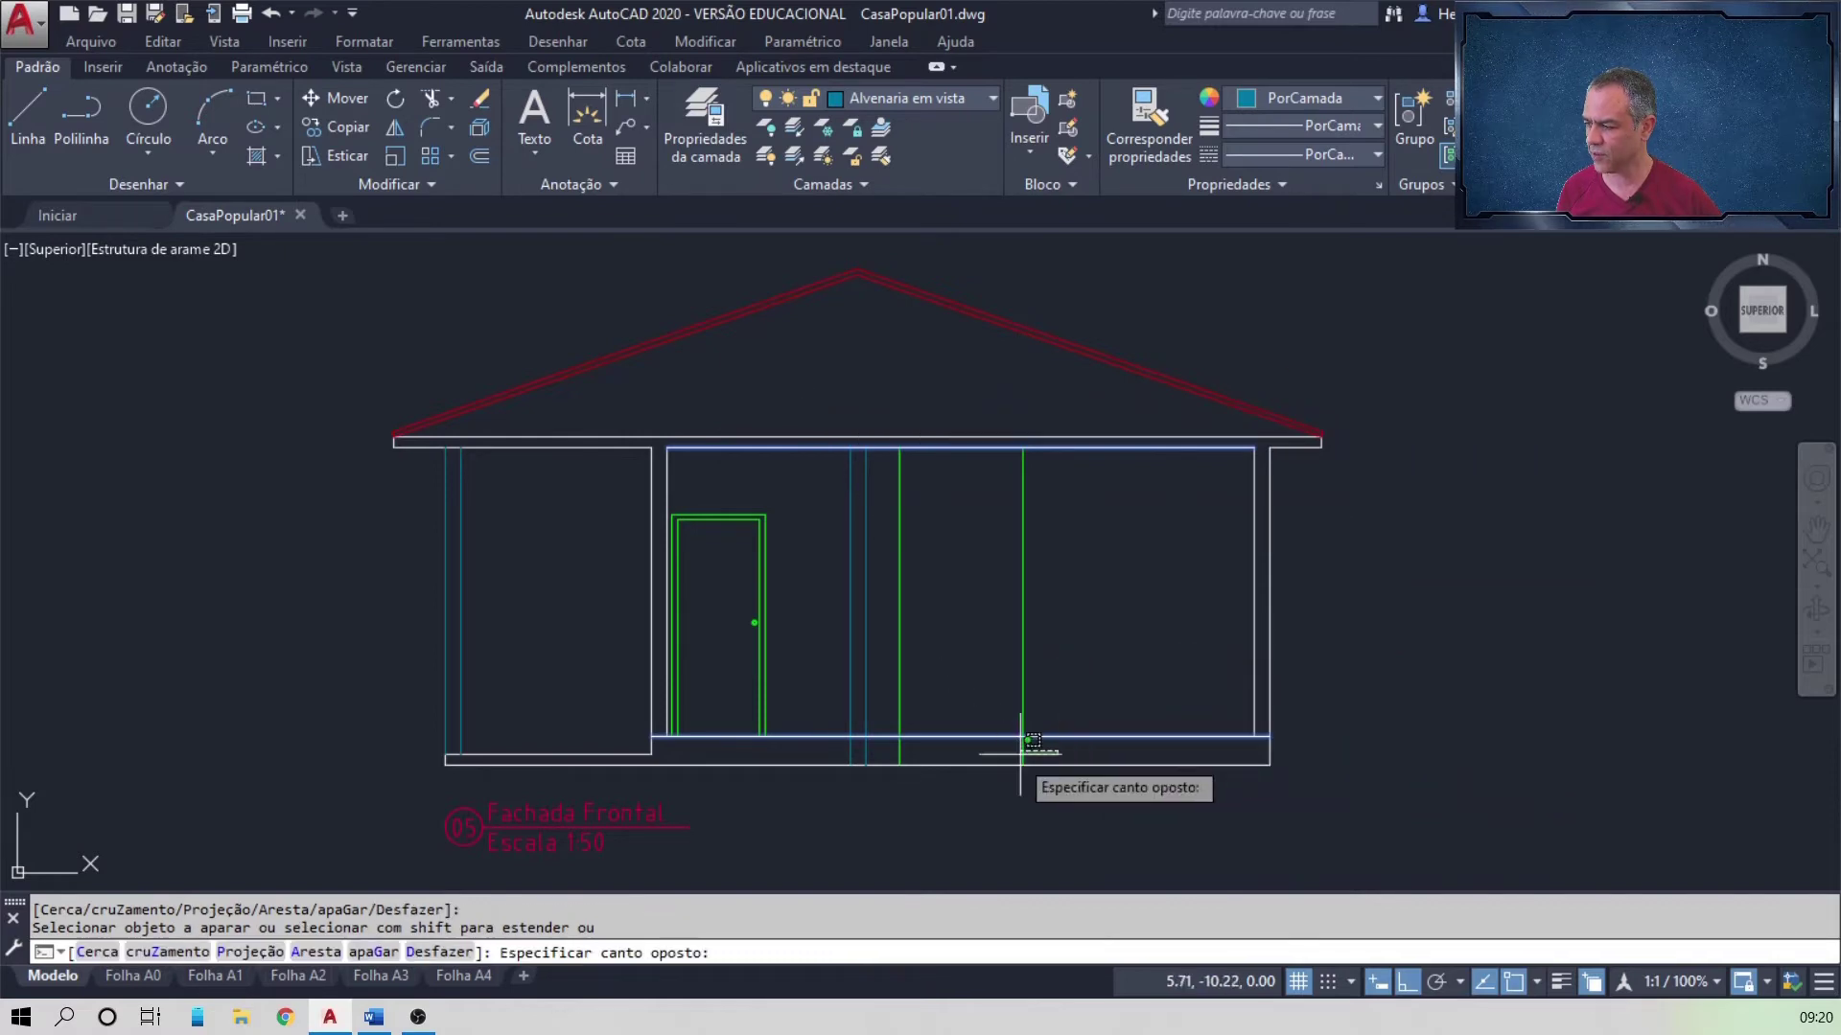
left_click(840, 742)
key("Return")
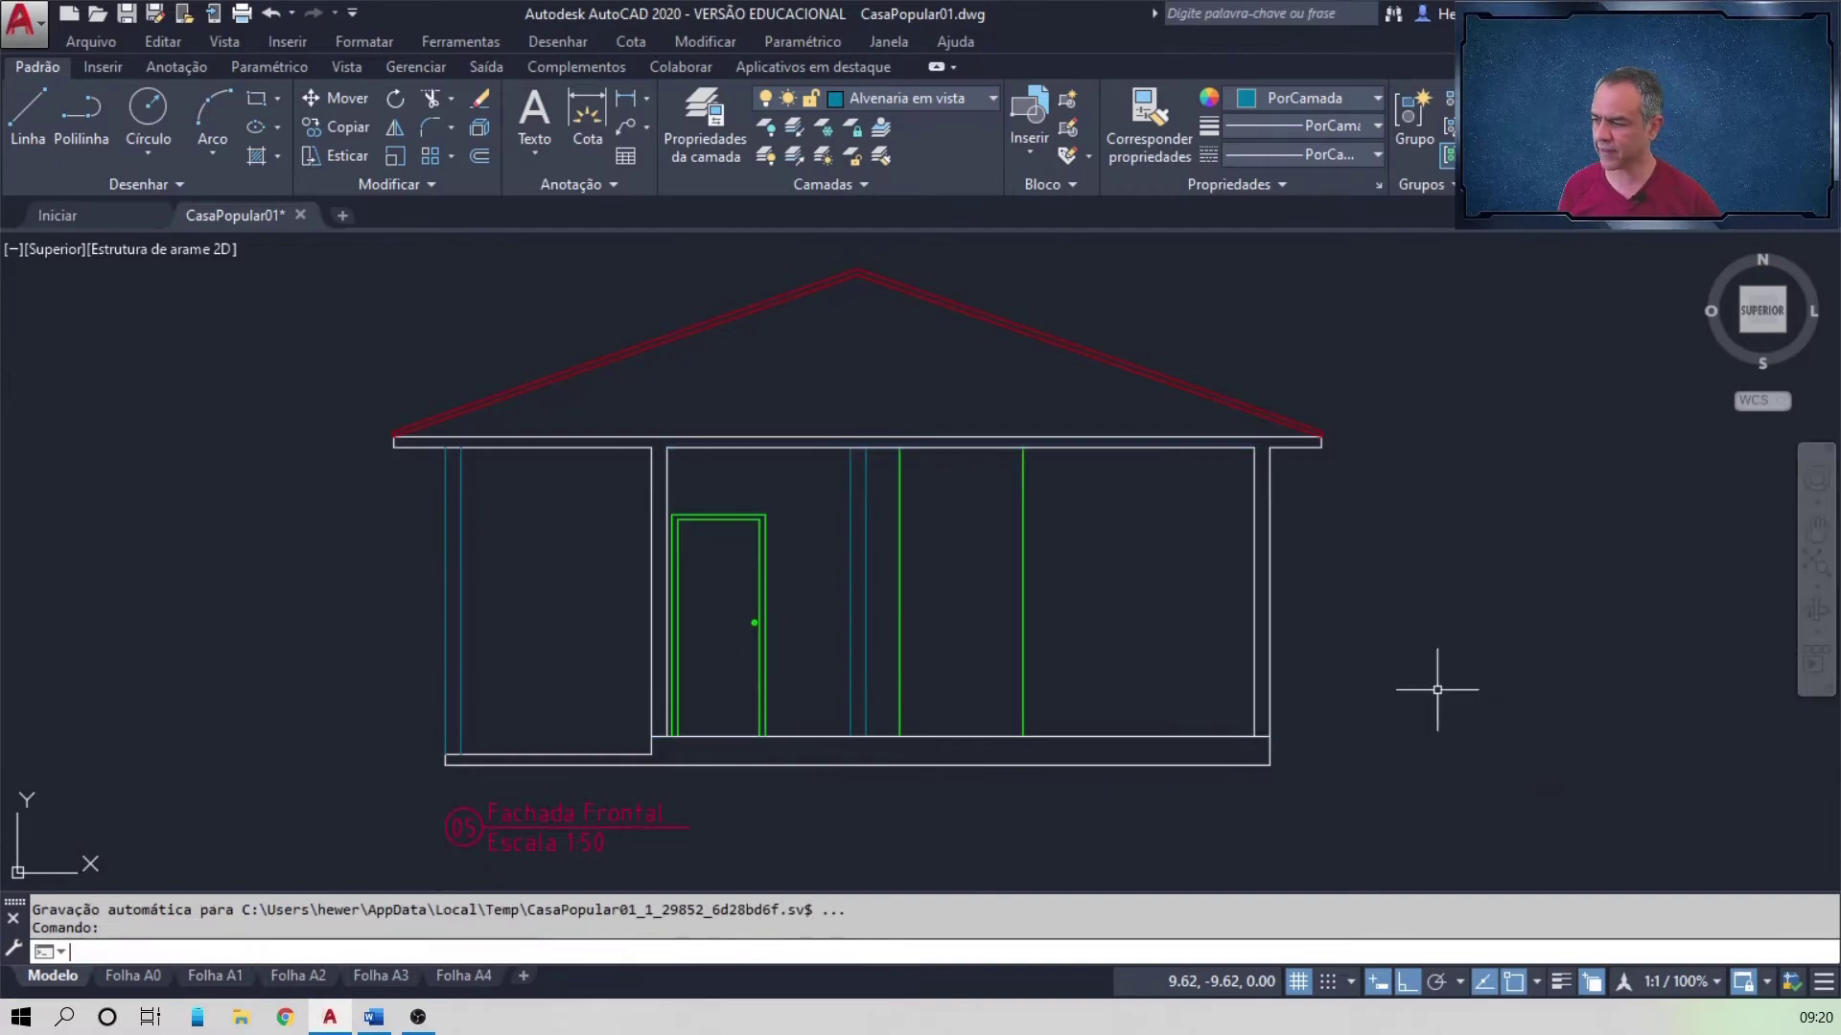
Step: Switch to Word to compare the façade with the reference figure and read item 55, and return to AutoCAD
key("alt+Tab")
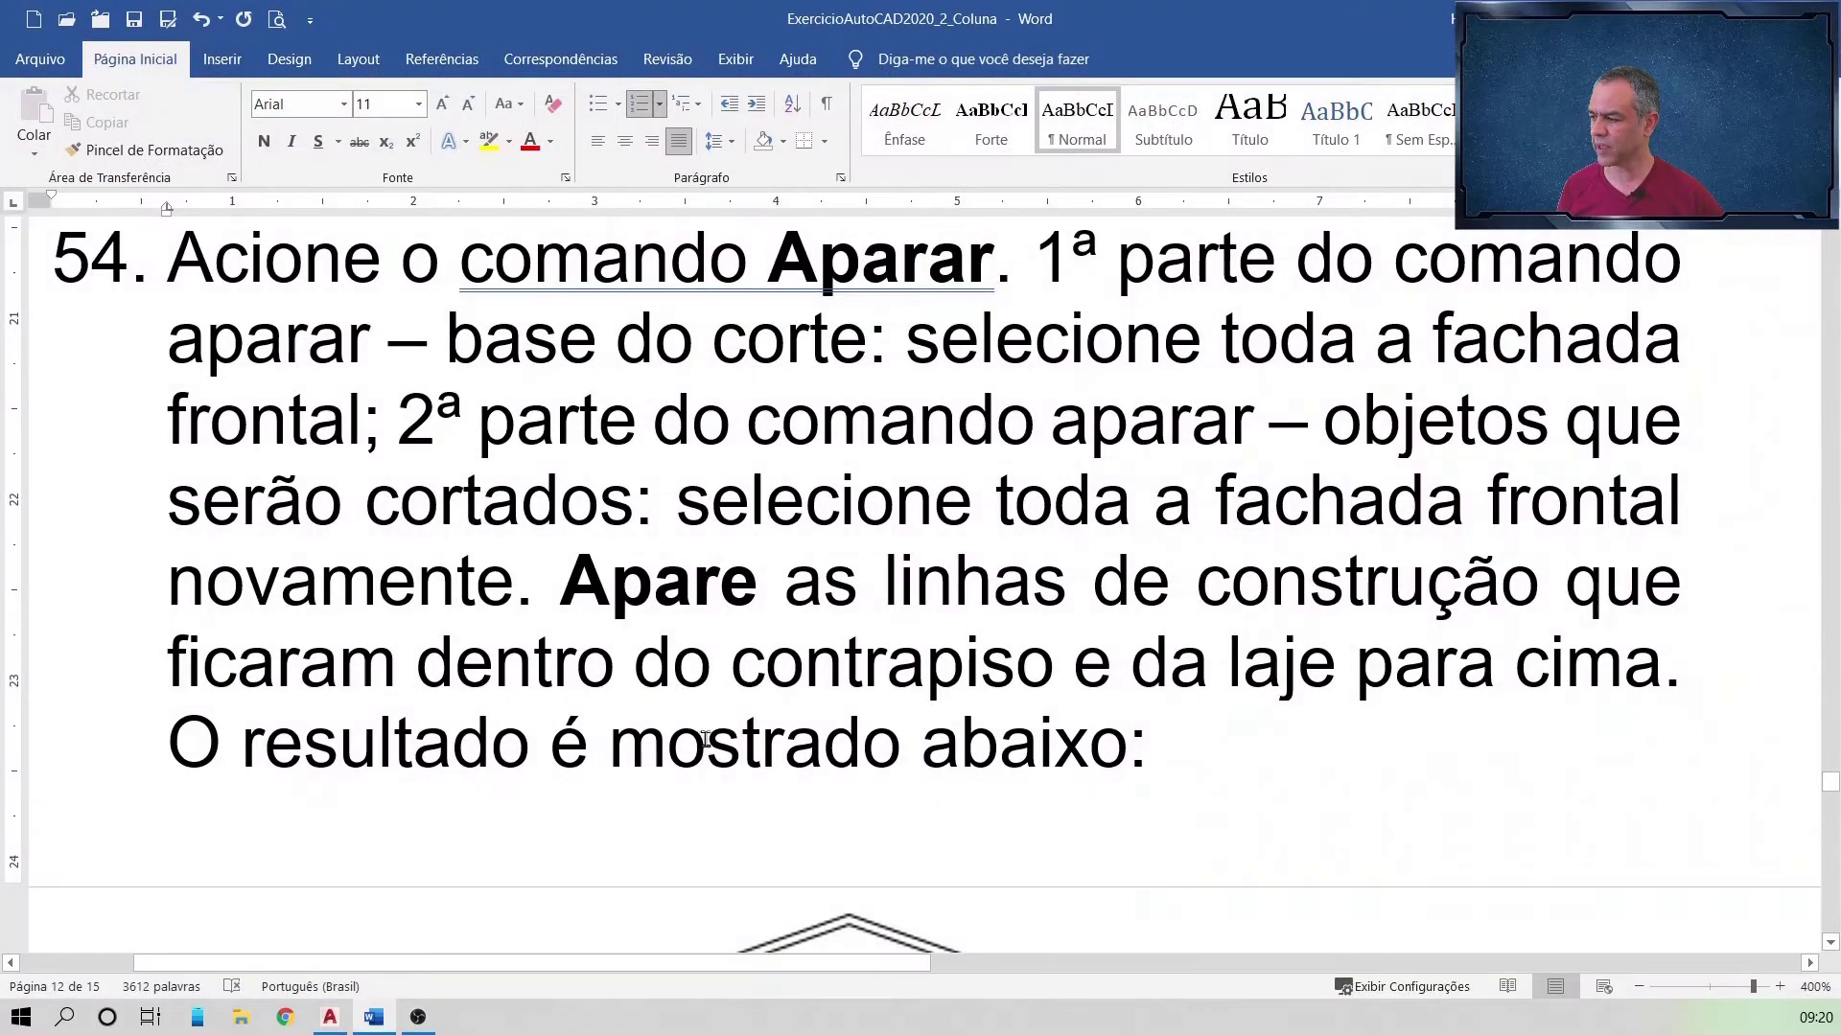
scroll(710, 739, "down", 5)
scroll(732, 719, "up", 2)
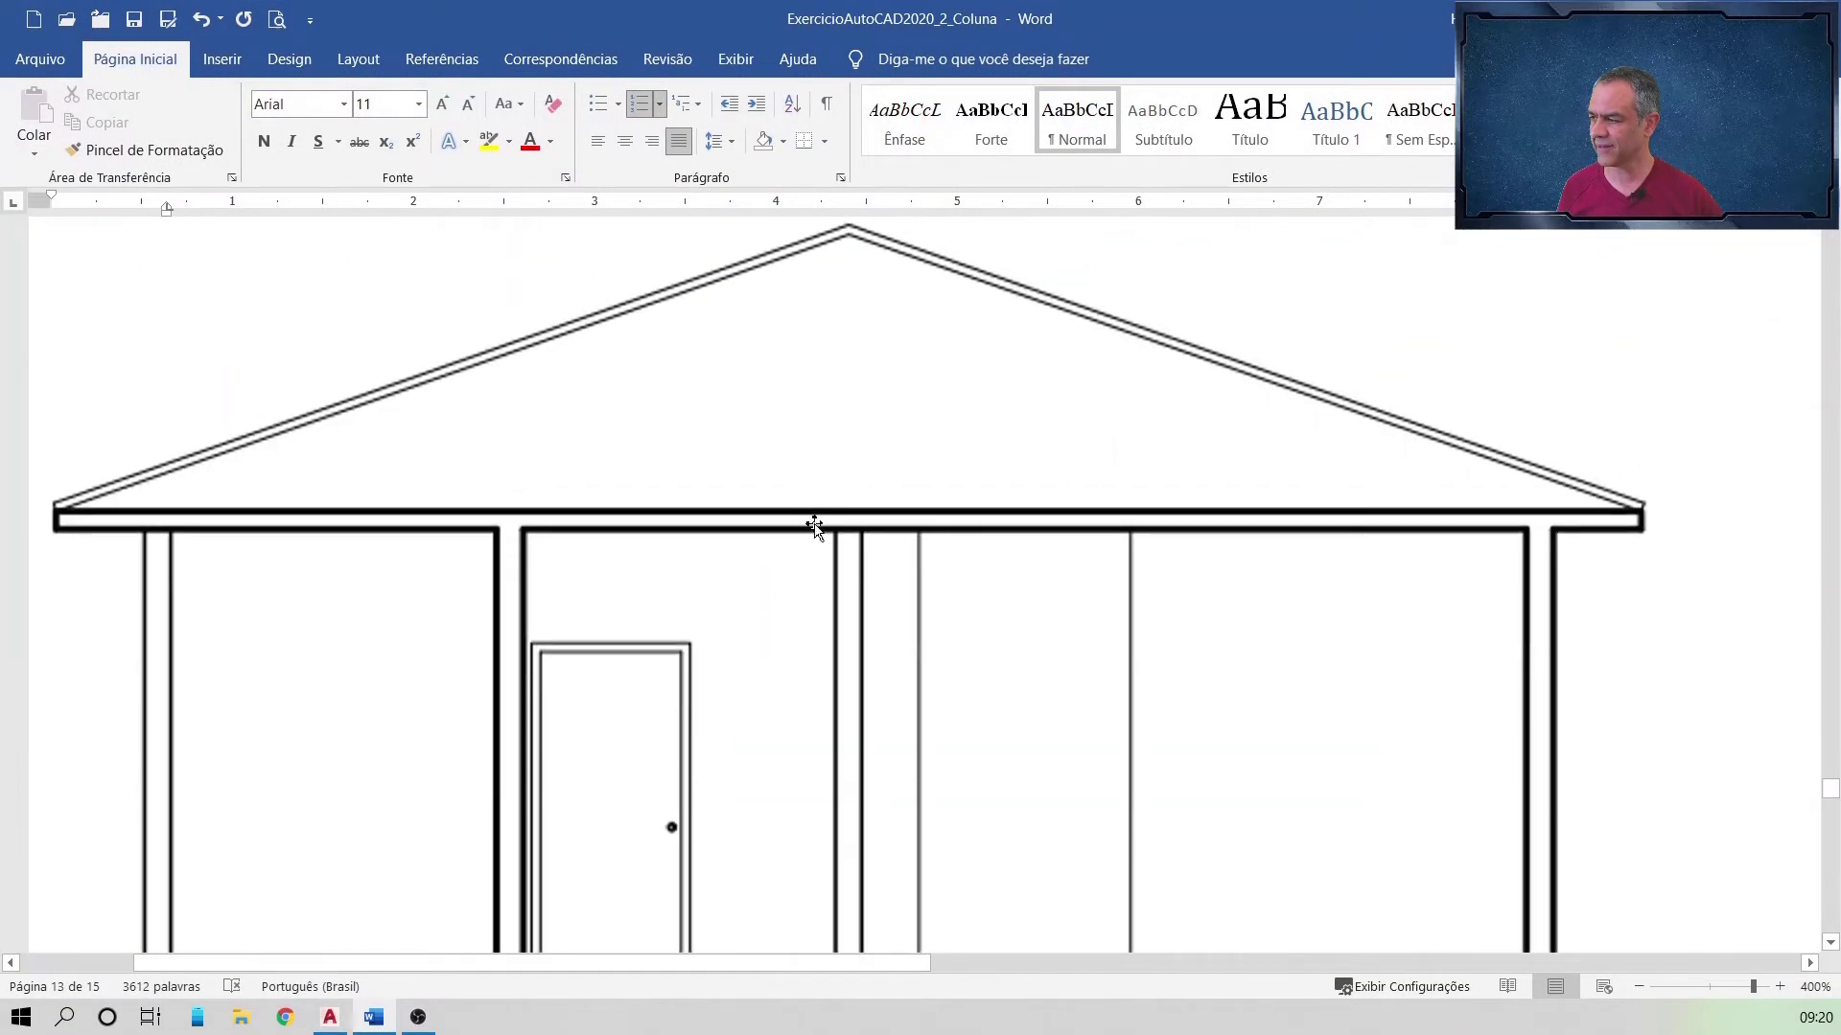
scroll(816, 543, "down", 8)
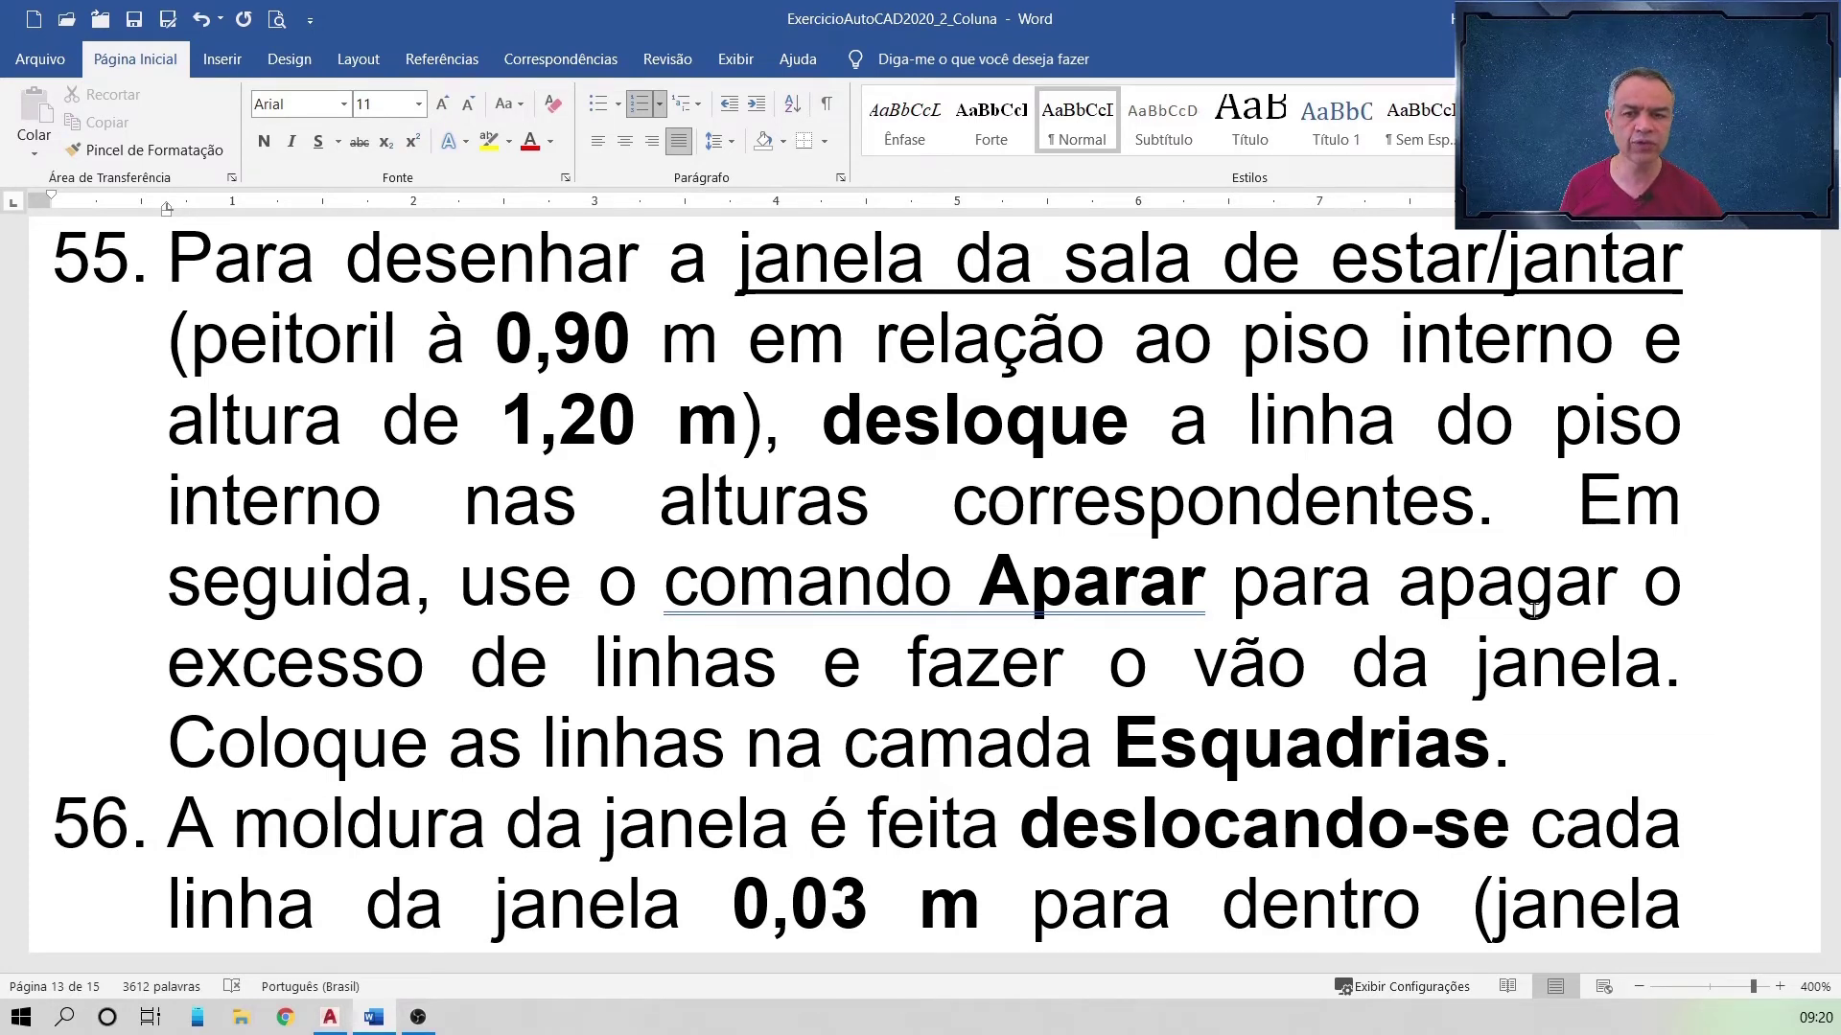
key("alt+Tab")
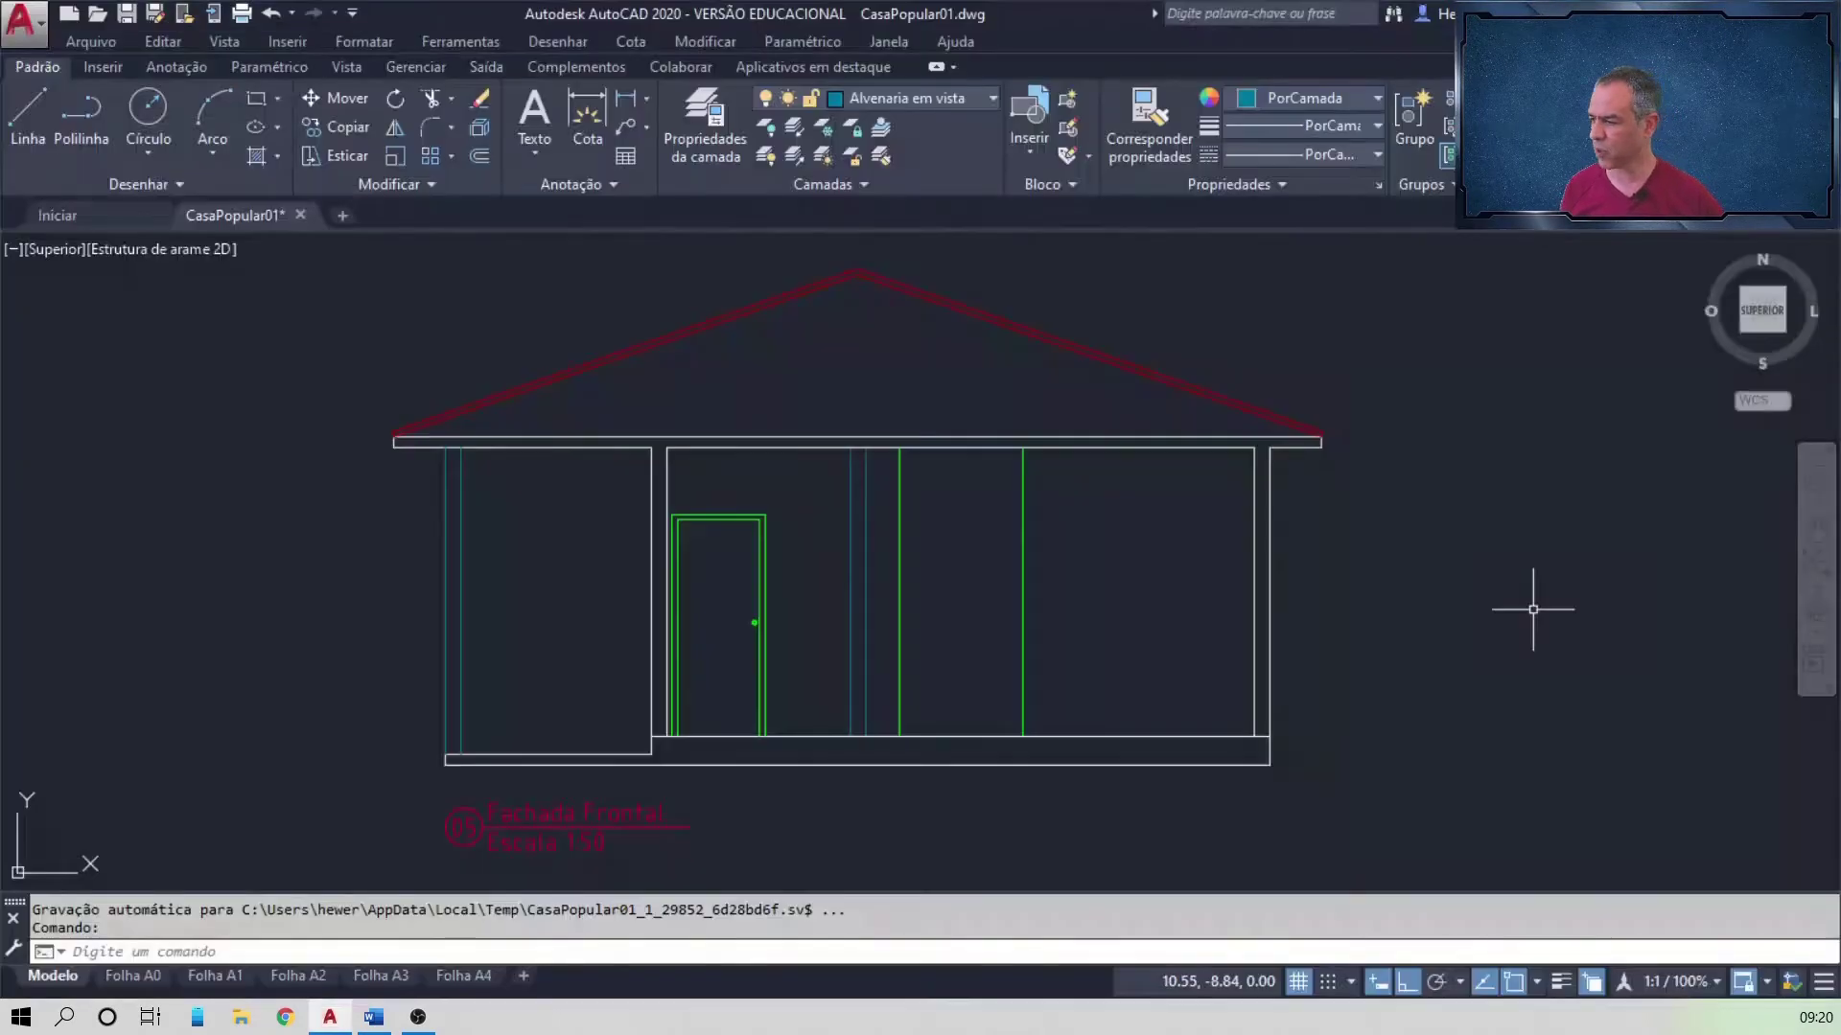
Step: Offset the interior floor line 0.9 m upward to mark the living room window's sill
left_click(481, 157)
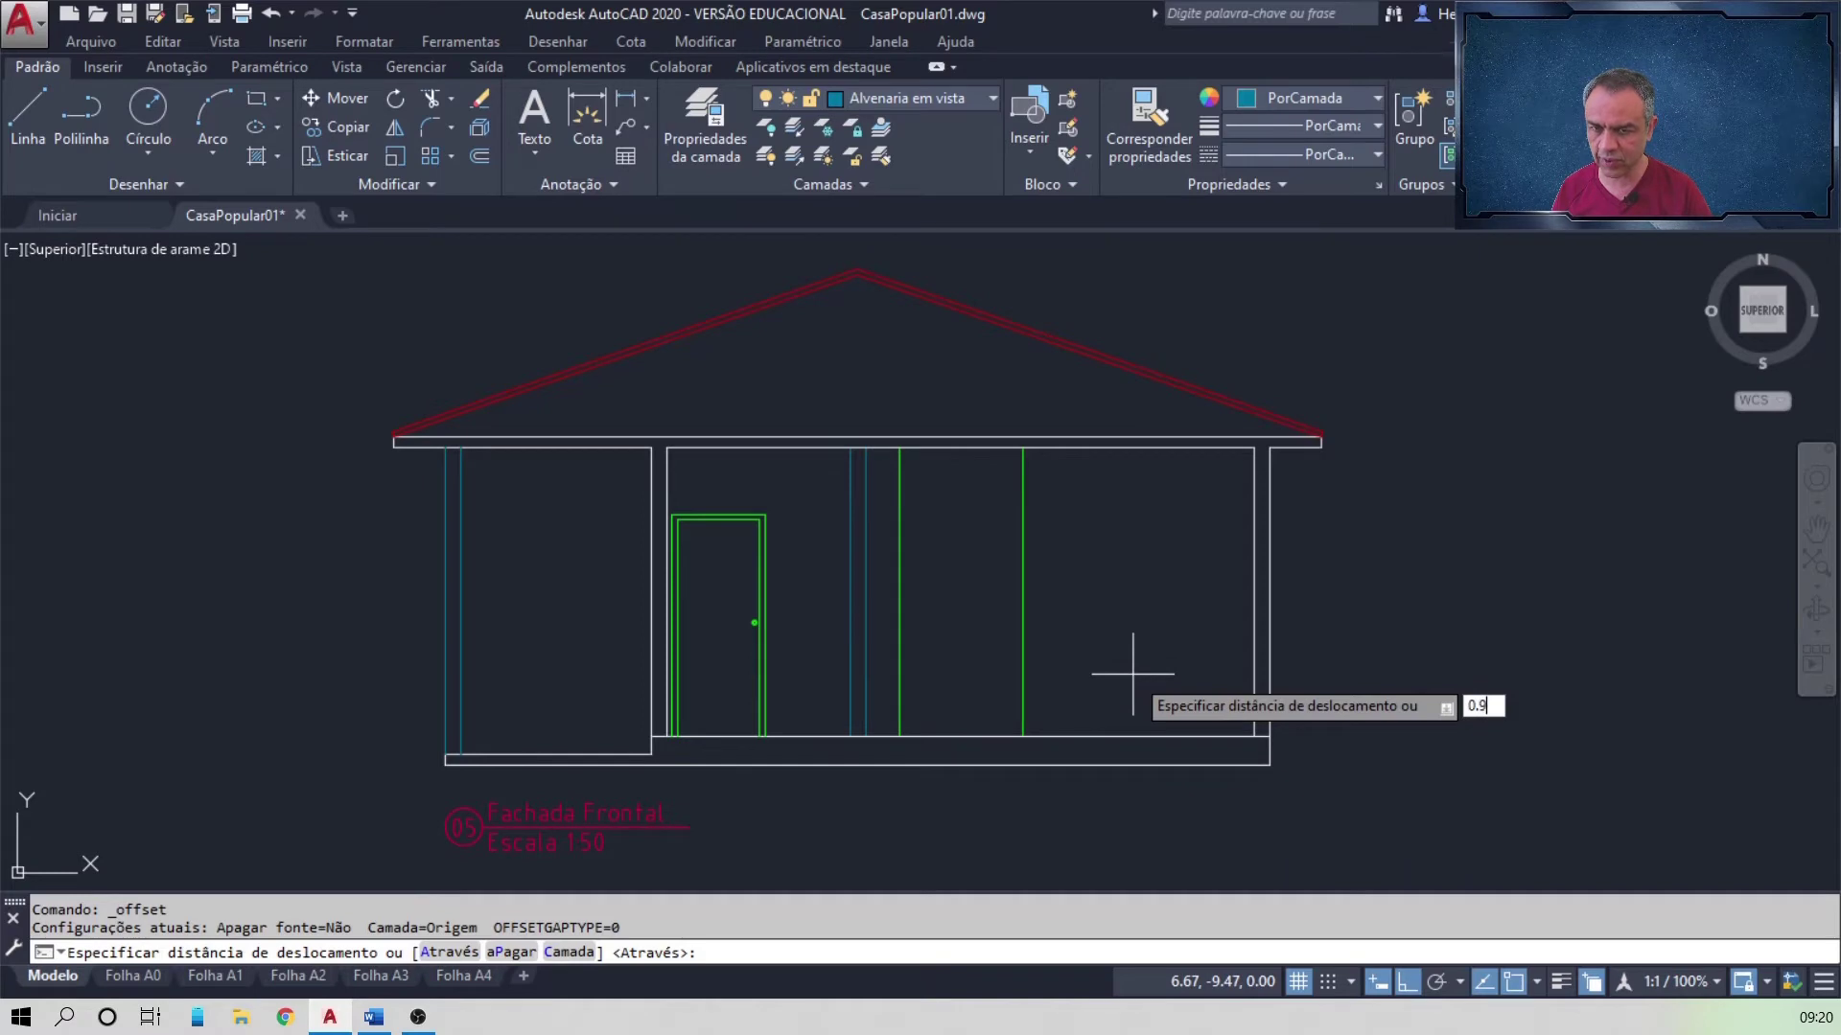
key("Return")
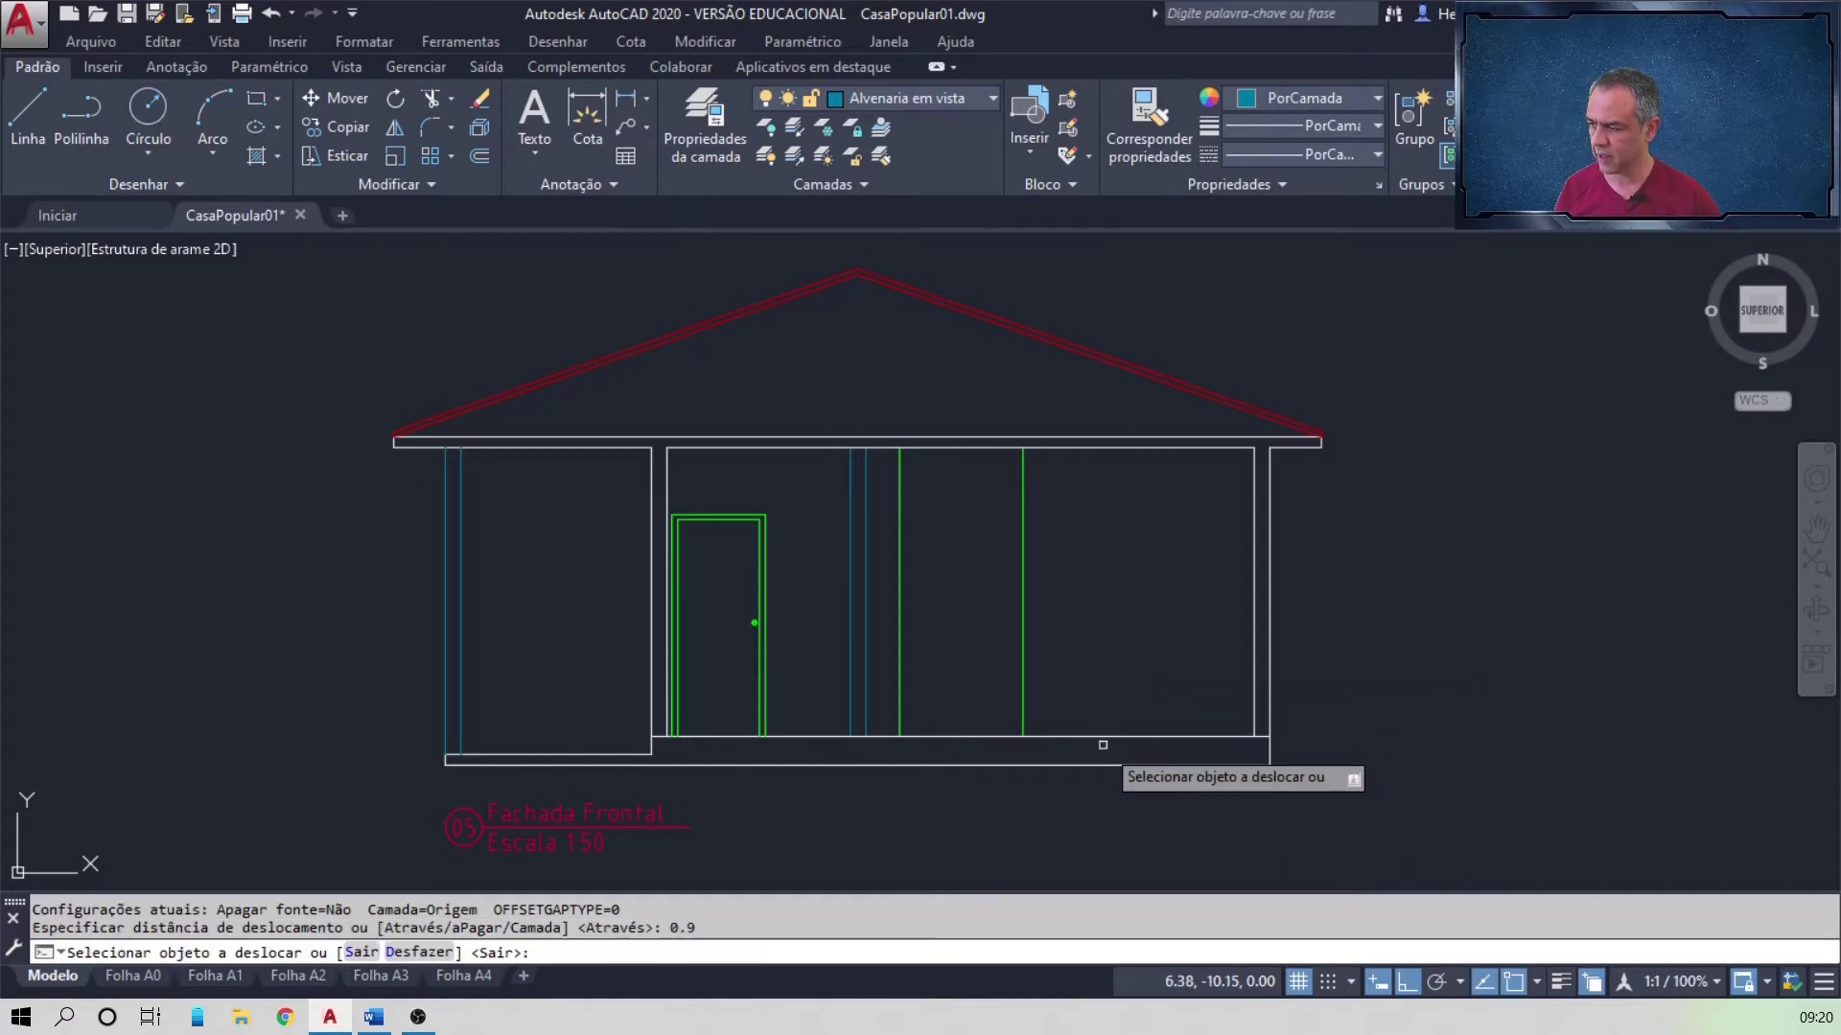
left_click(1104, 739)
left_click(1111, 637)
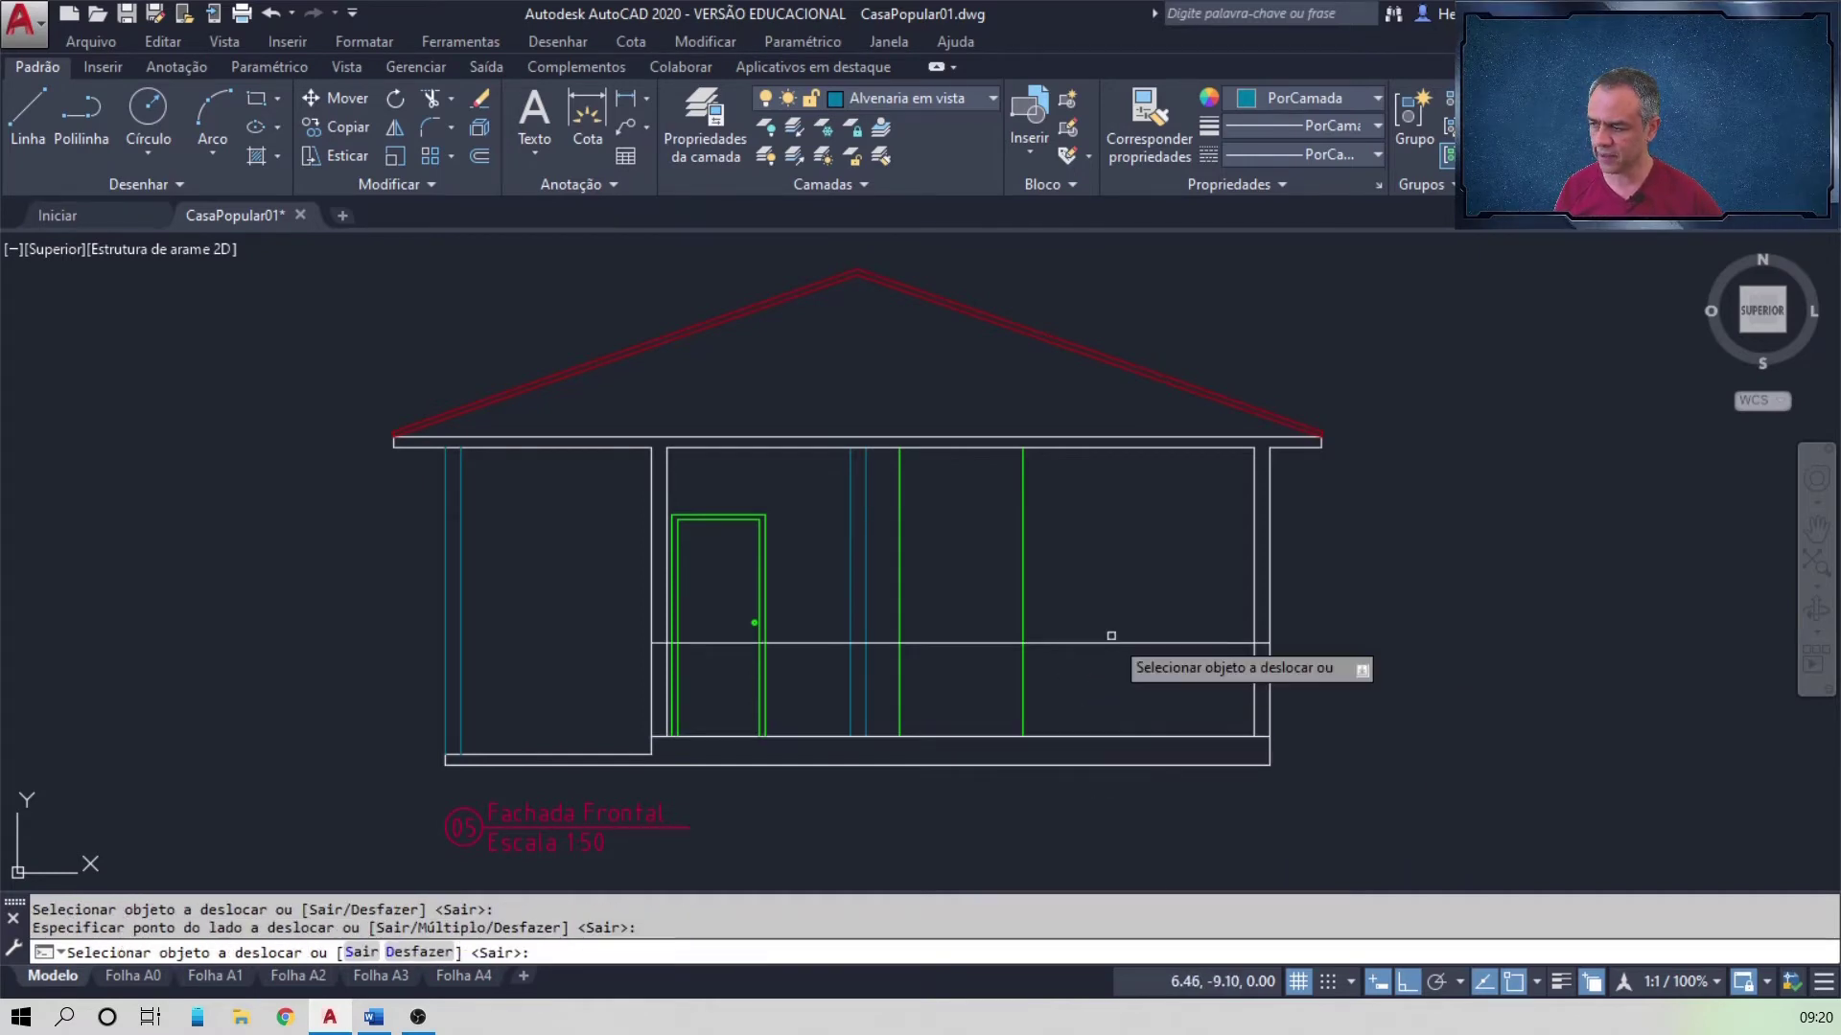
key("Return")
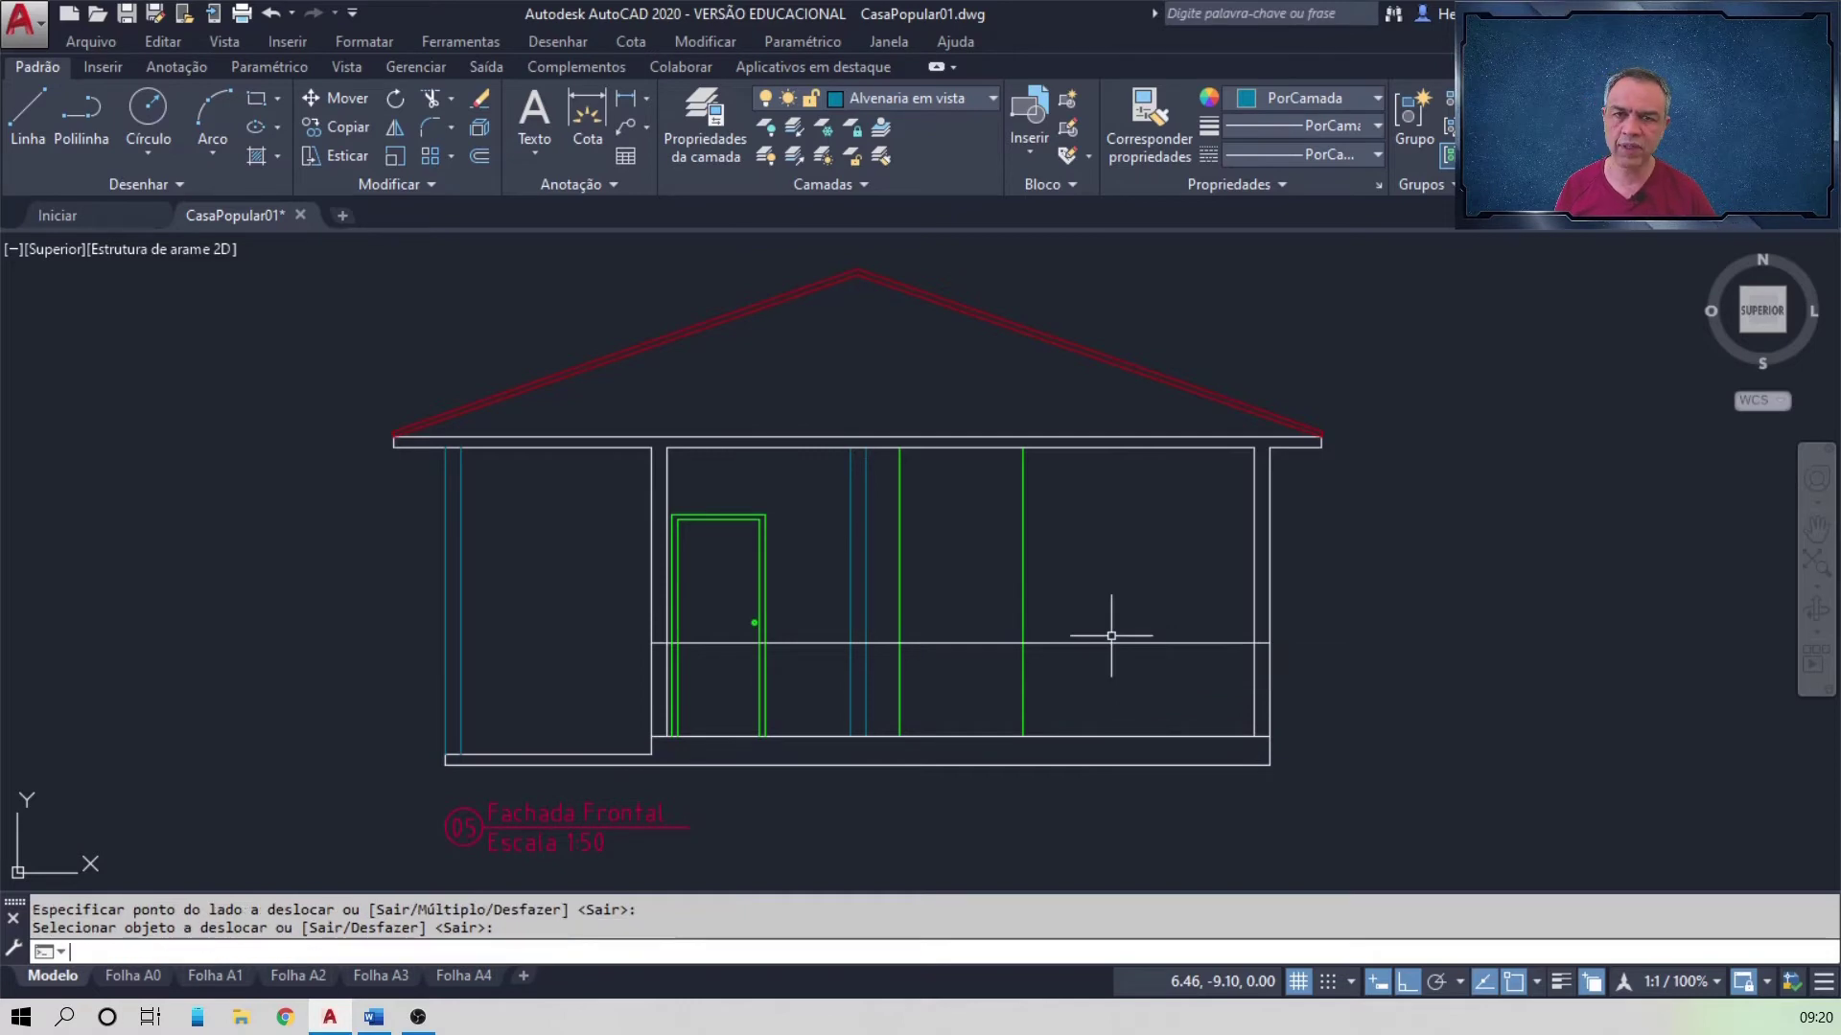
Step: Offset the living room window's sill line 1.2 m upward to mark the top of the opening
key("Return")
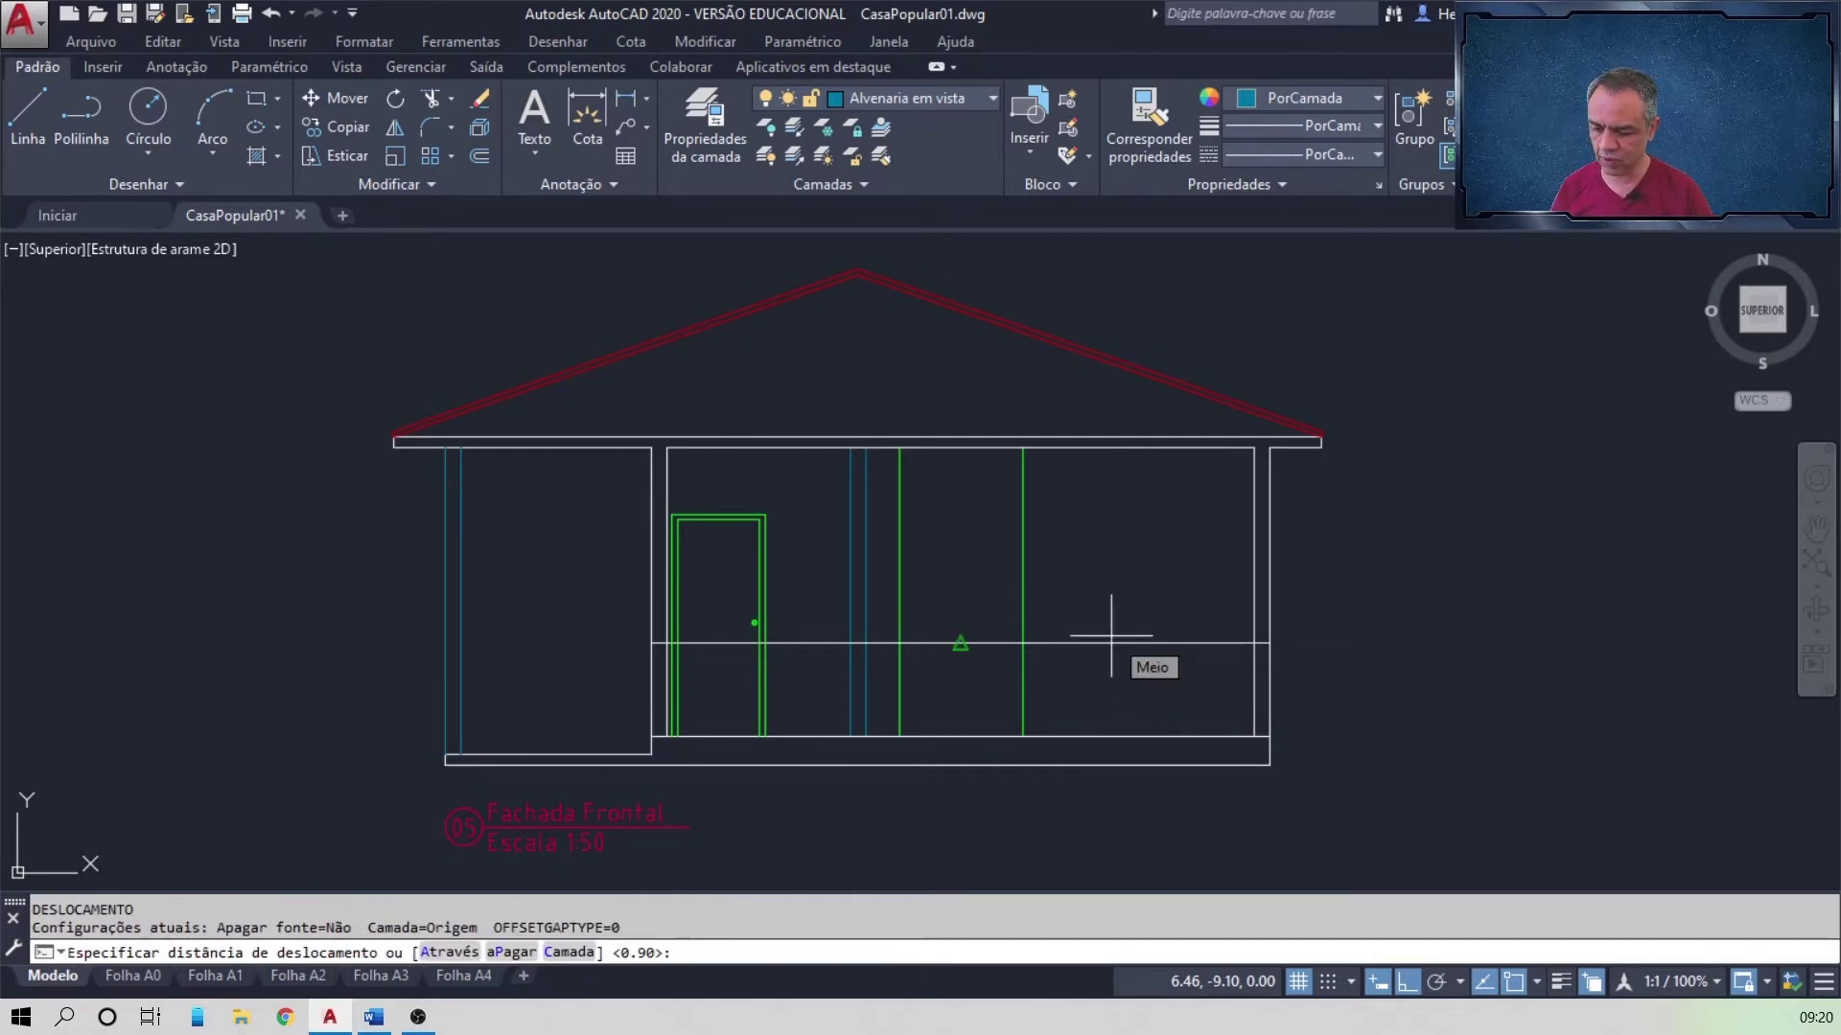
type("1.2")
key("Return")
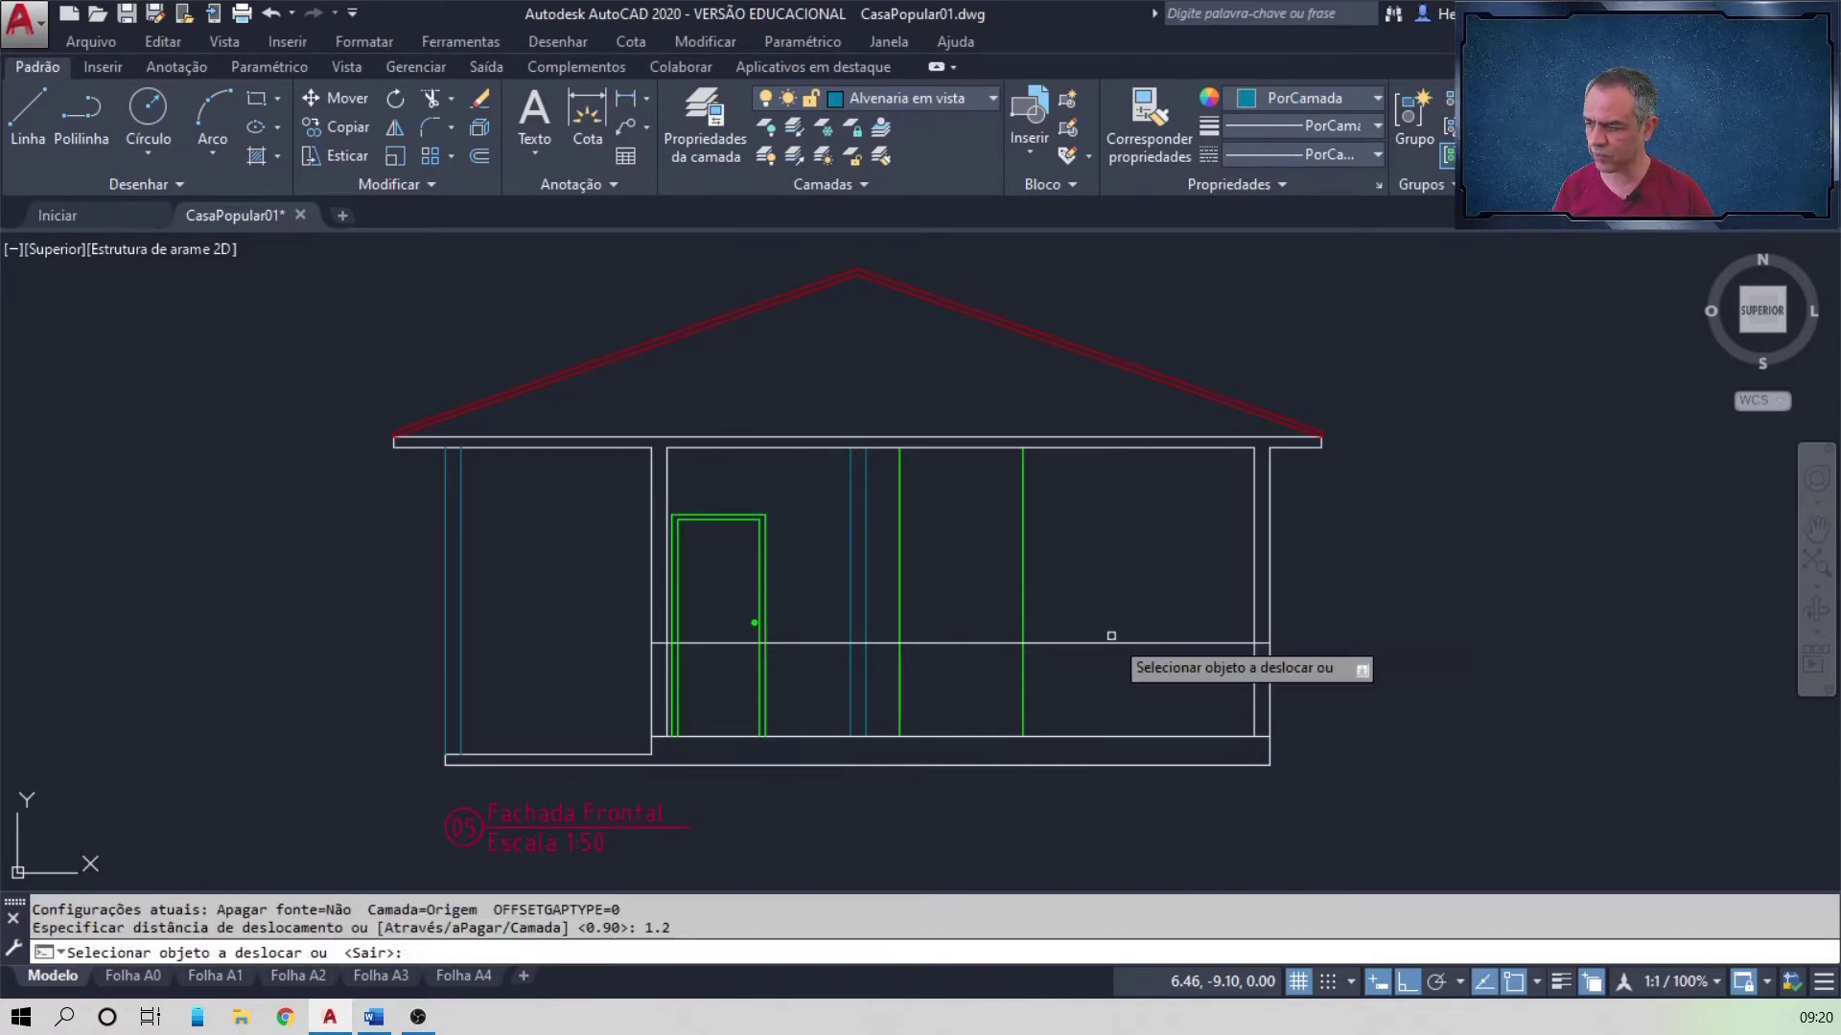
left_click(1115, 641)
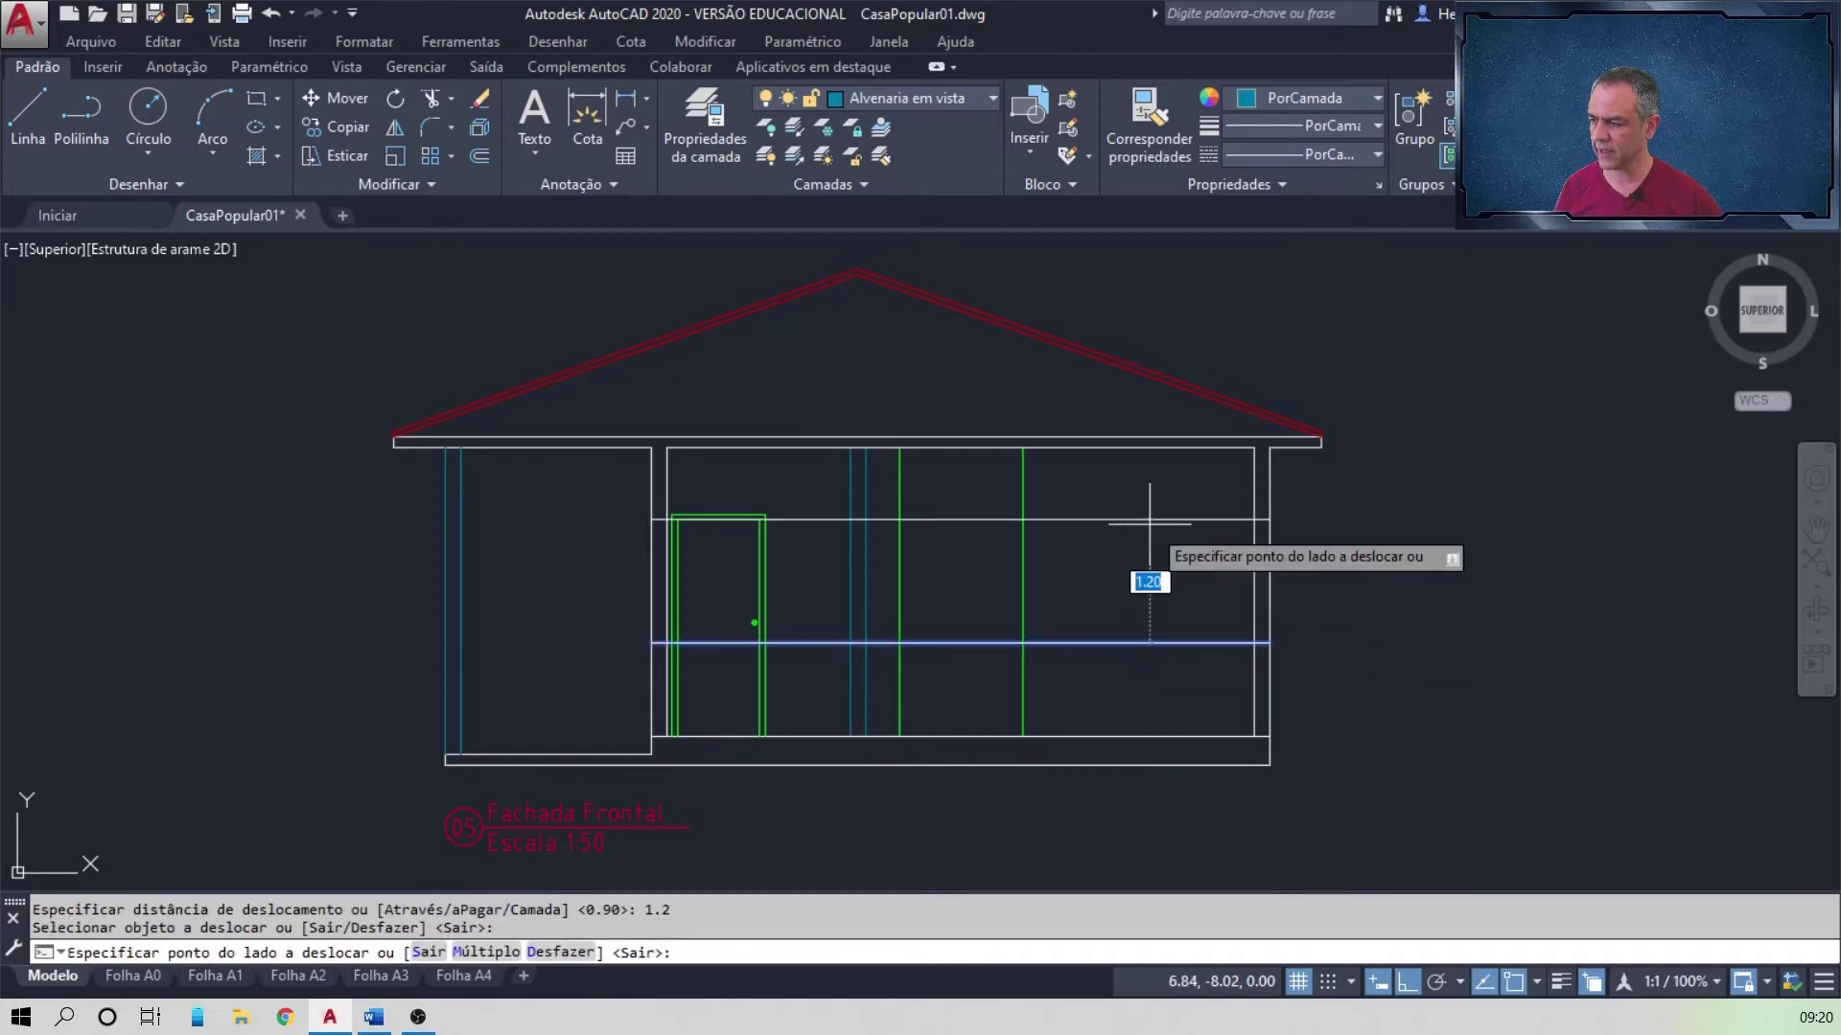
left_click(1152, 563)
key("Return")
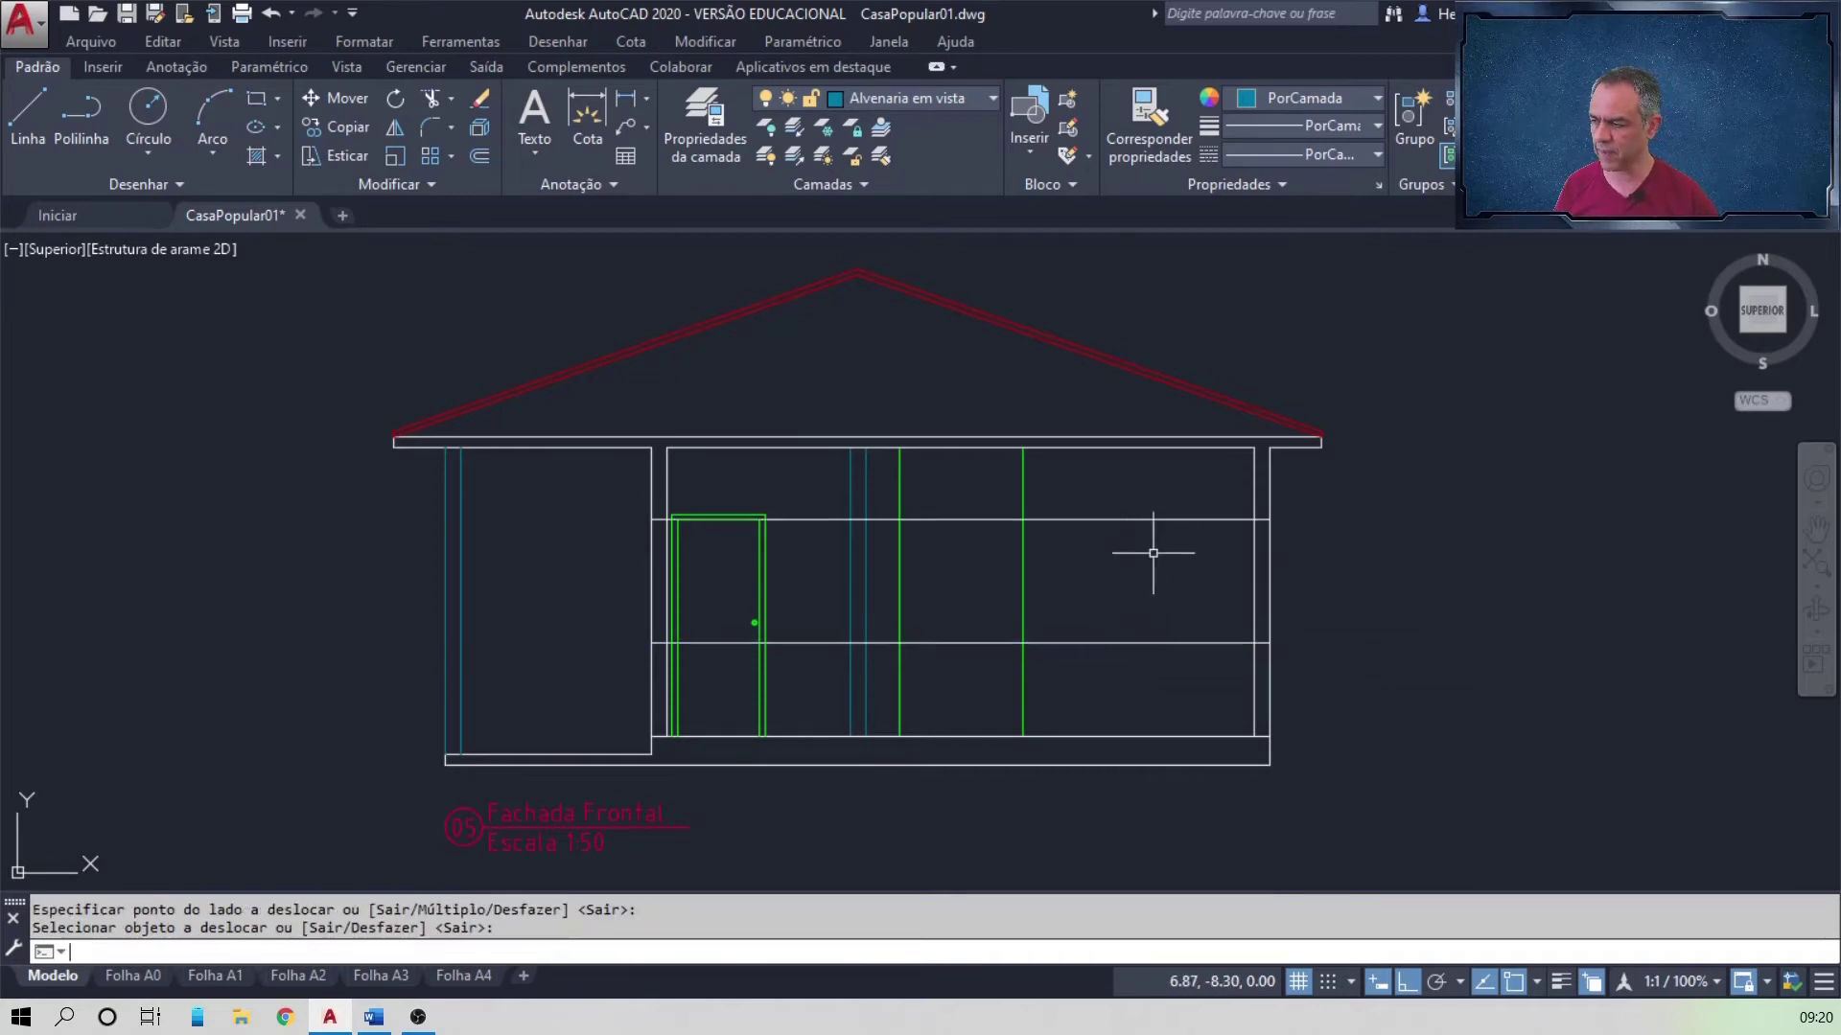
Step: Switch to Word to read item 55's trimming and layer instructions, and return to AutoCAD
key("alt+Tab")
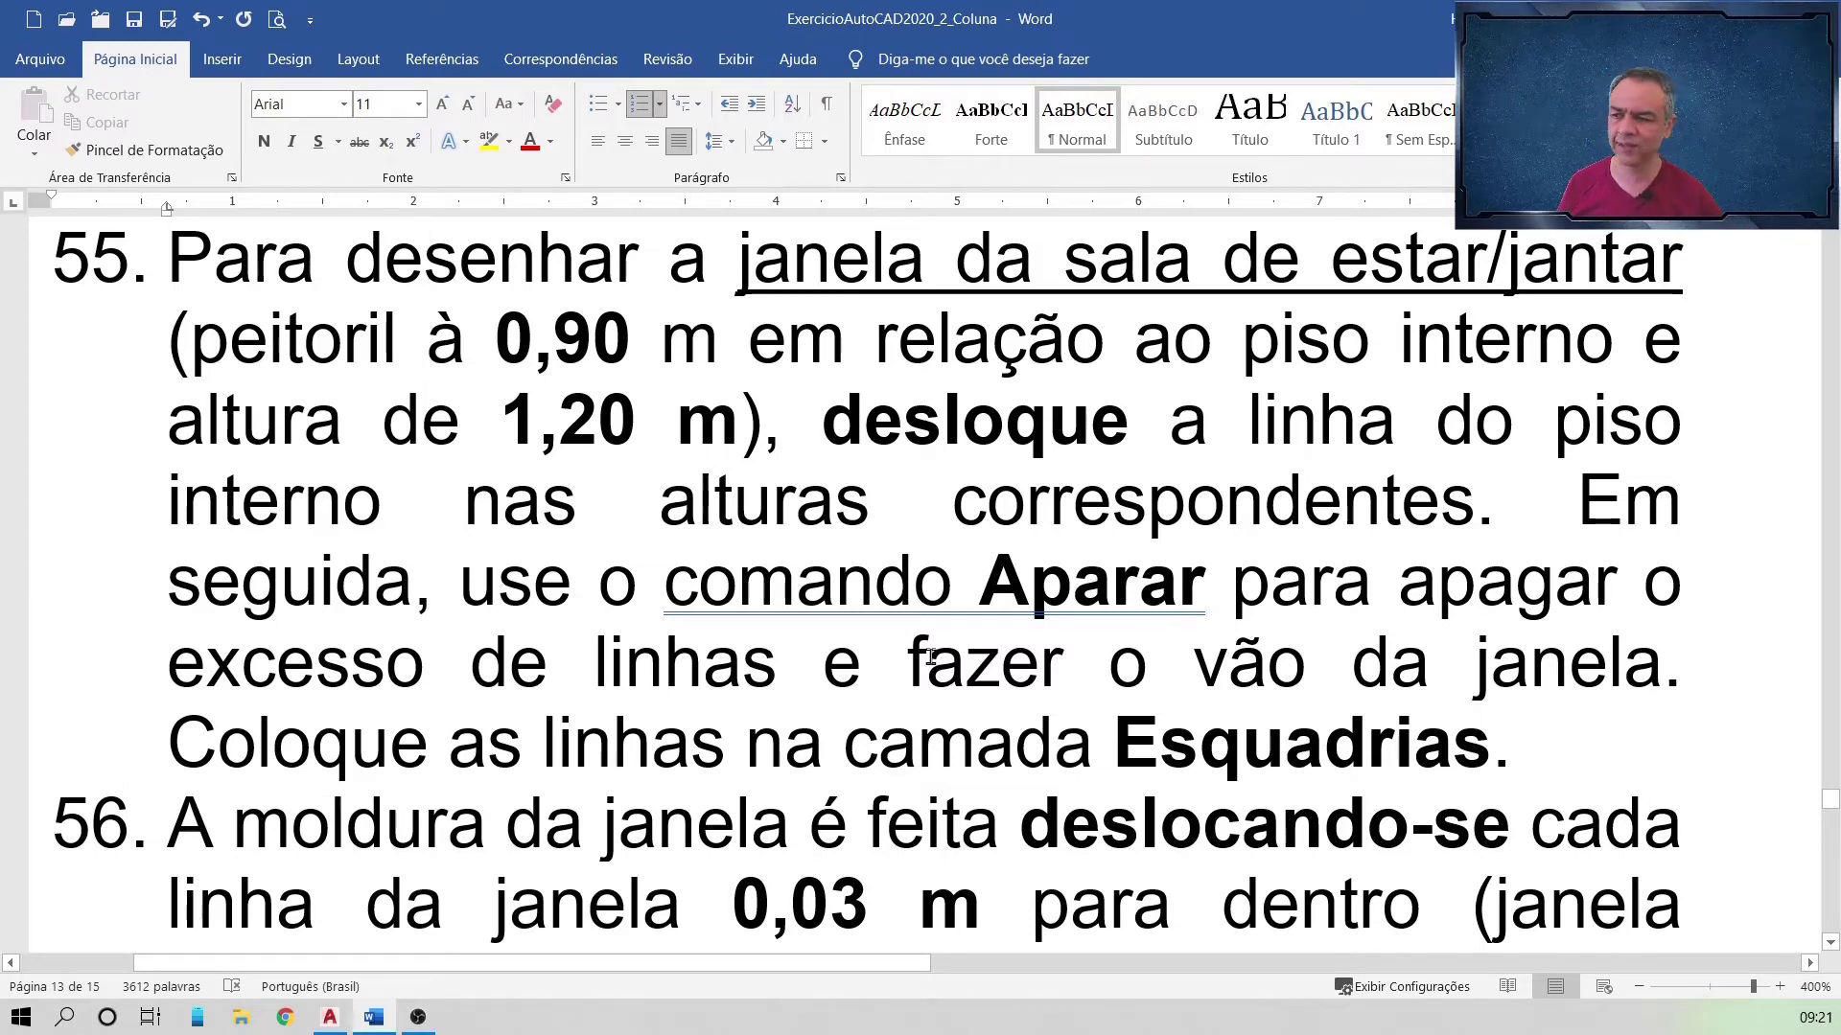
key("alt+Tab")
key("Escape")
Step: Trim the excess of the two horizontal and two vertical window lines against each other, leaving only the rectangular window opening
left_click(429, 98)
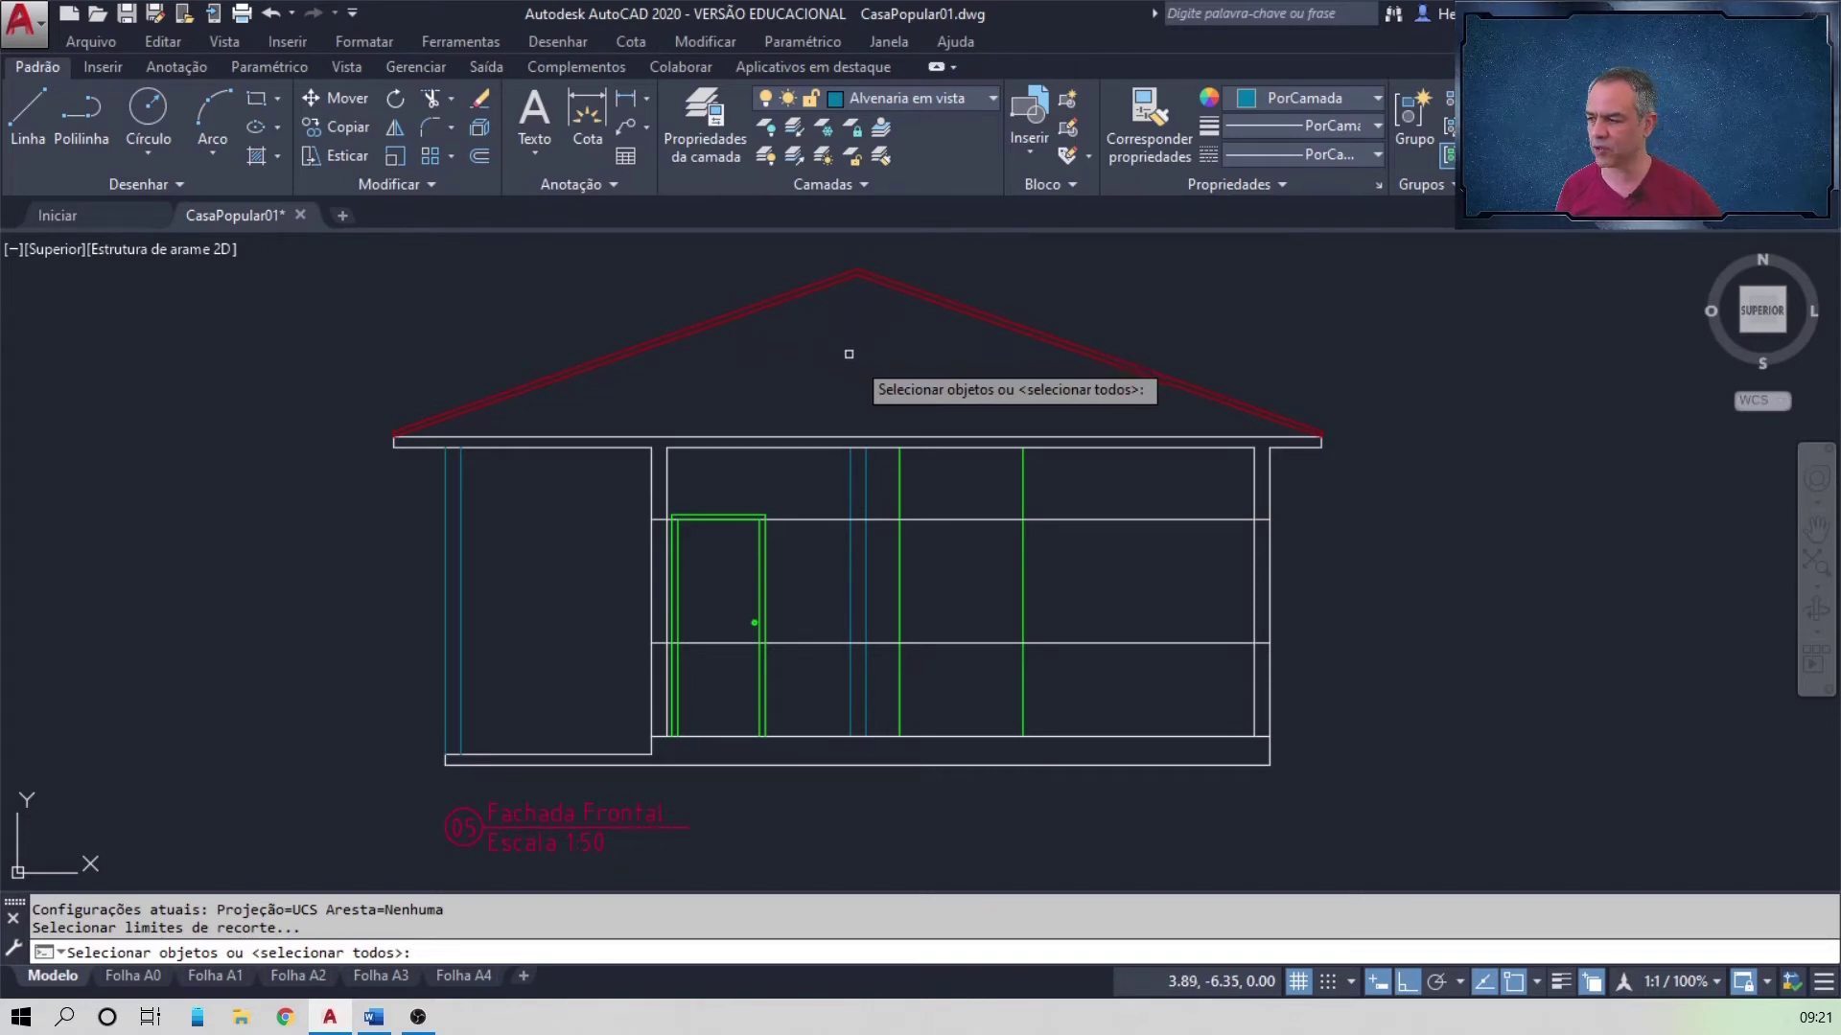
left_click(1060, 491)
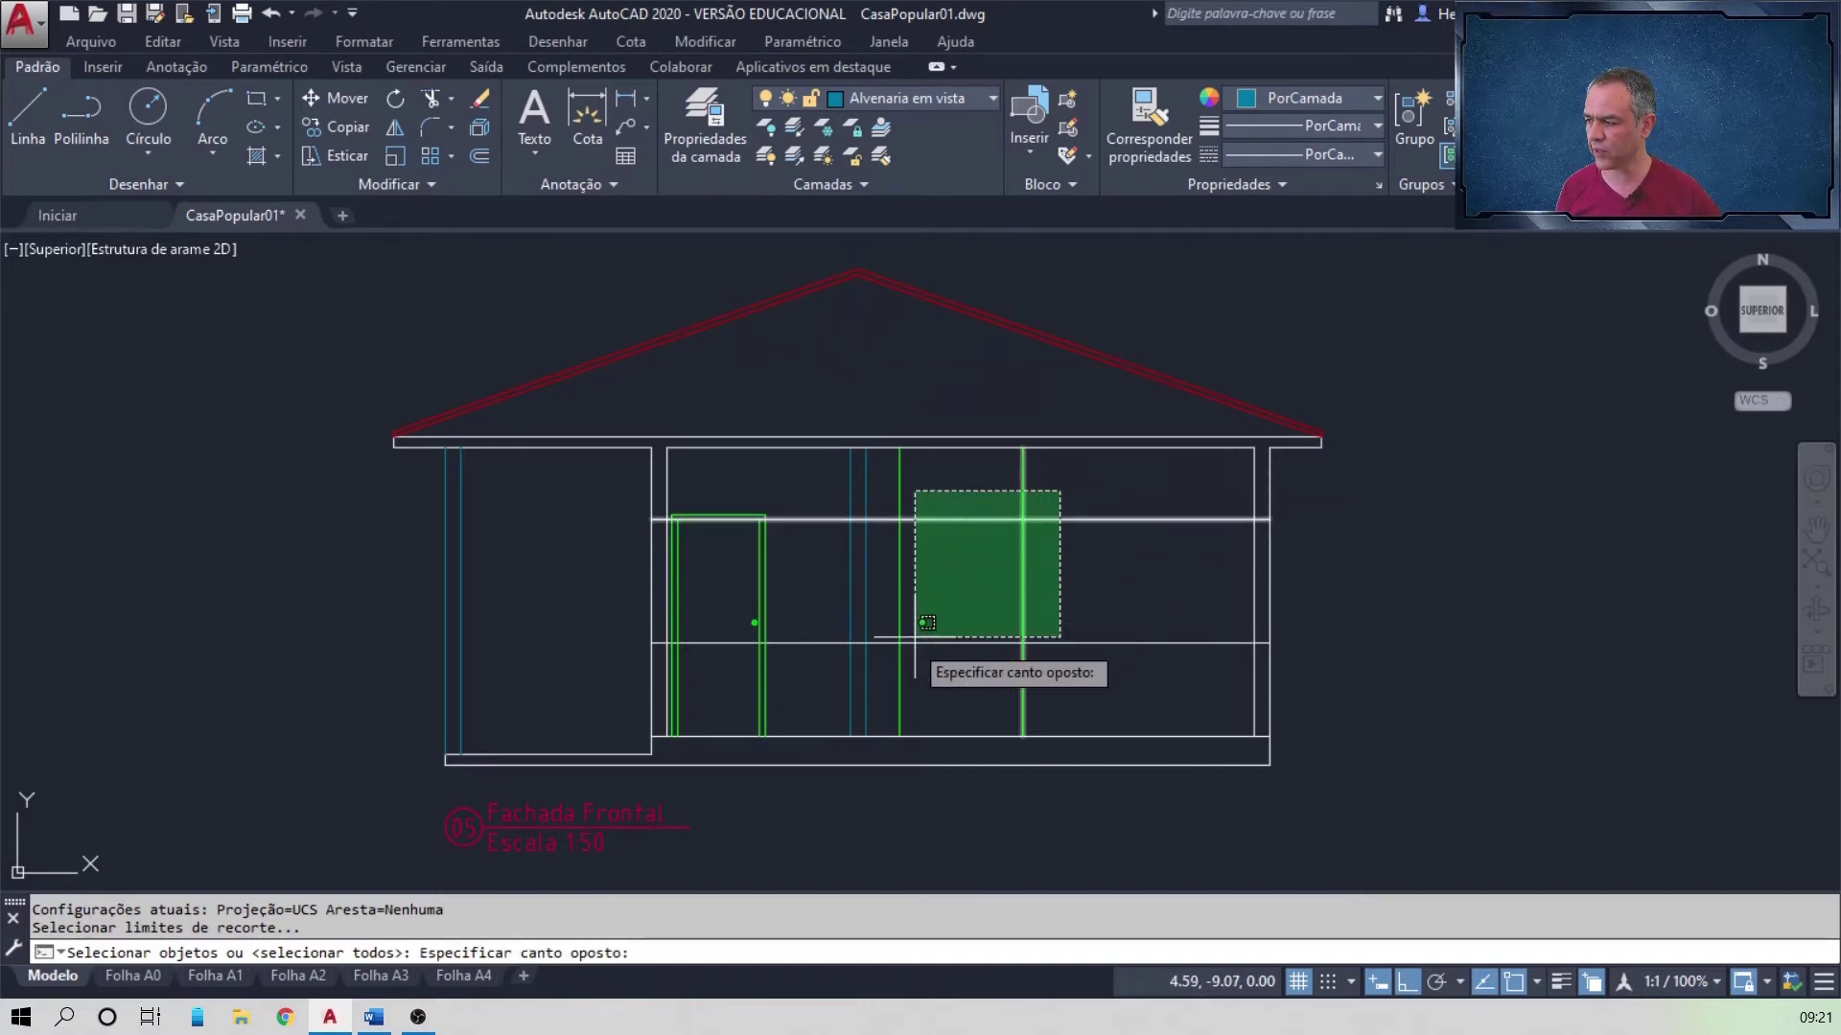
left_click(887, 660)
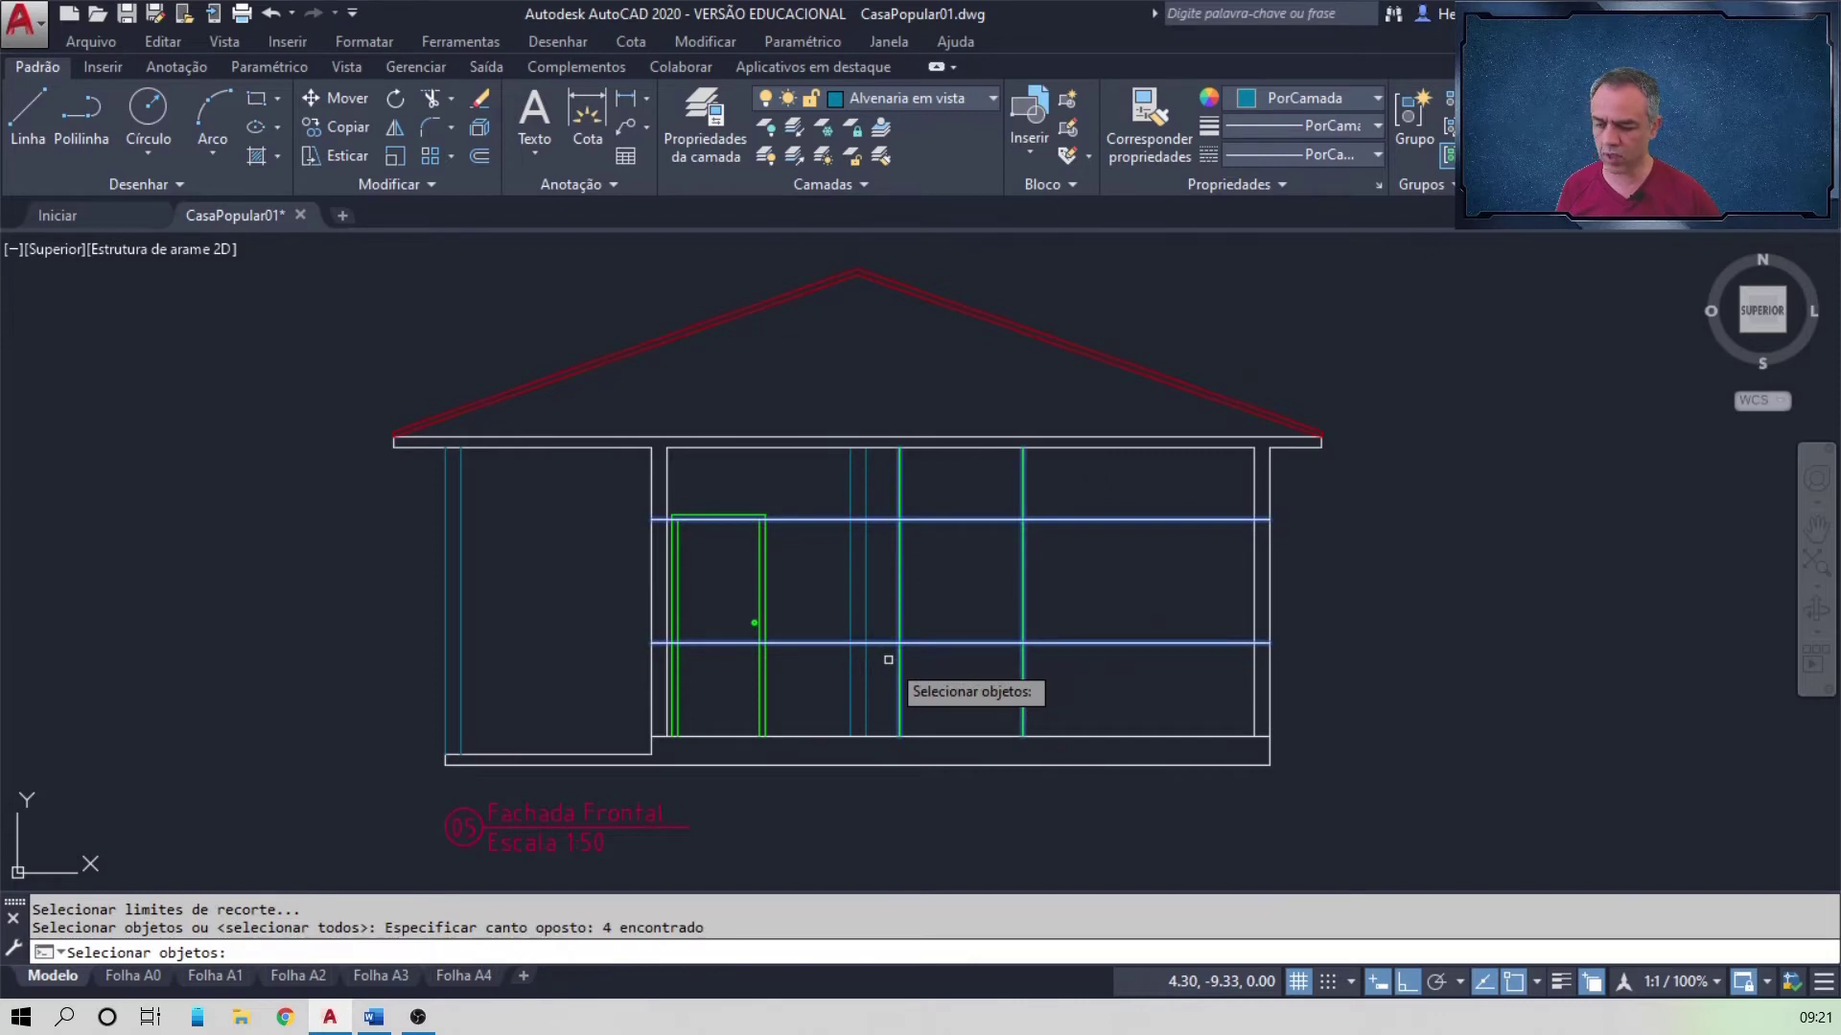
key("Return")
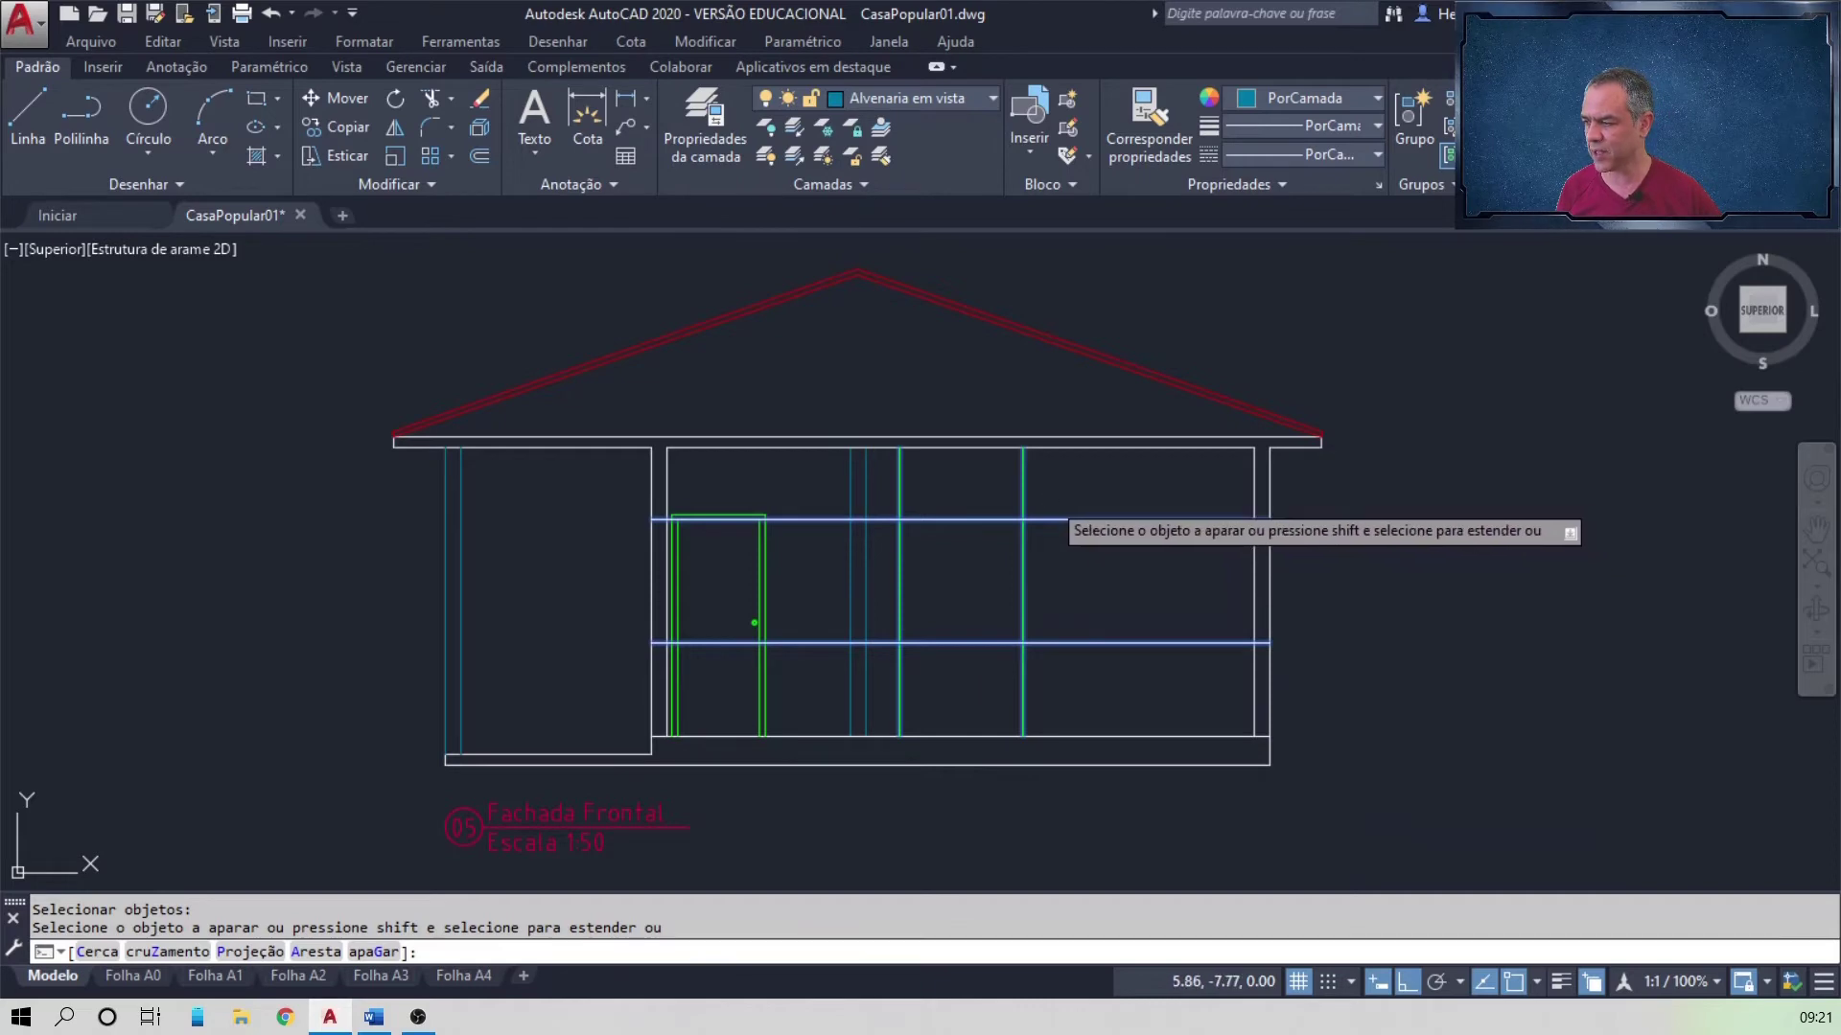
left_click(1050, 499)
left_click(883, 683)
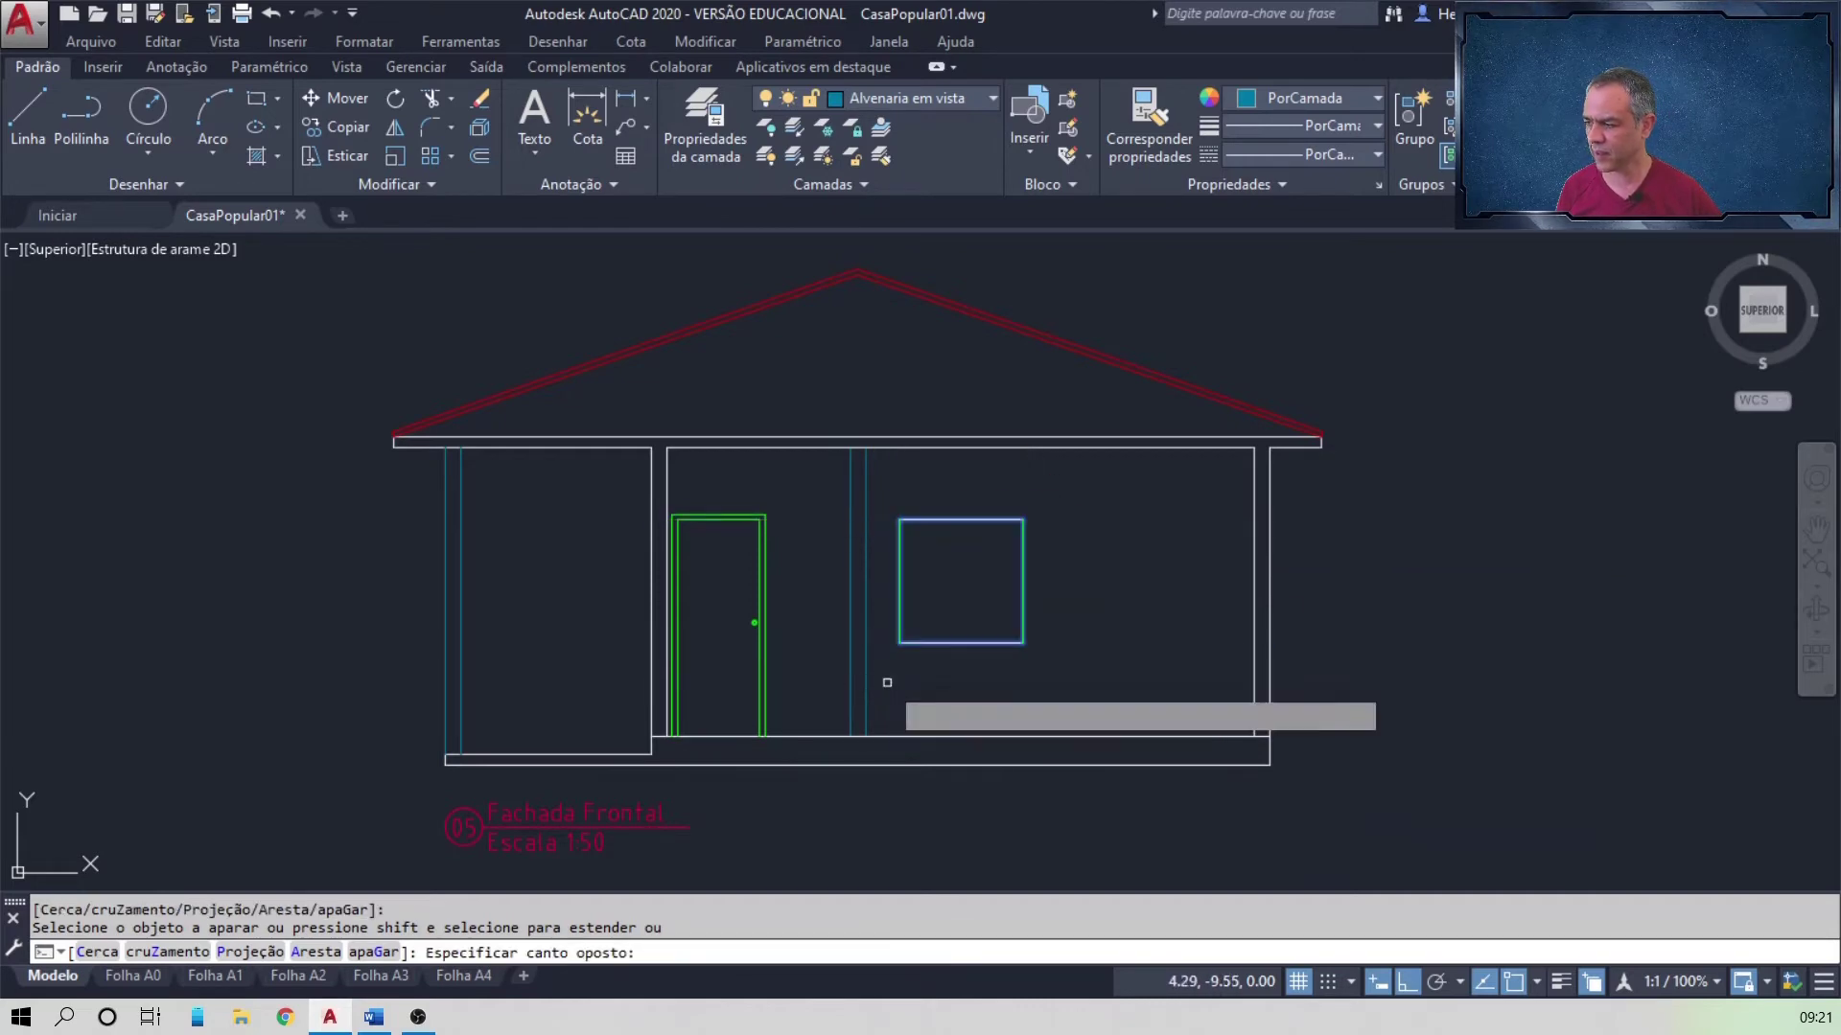
key("Return")
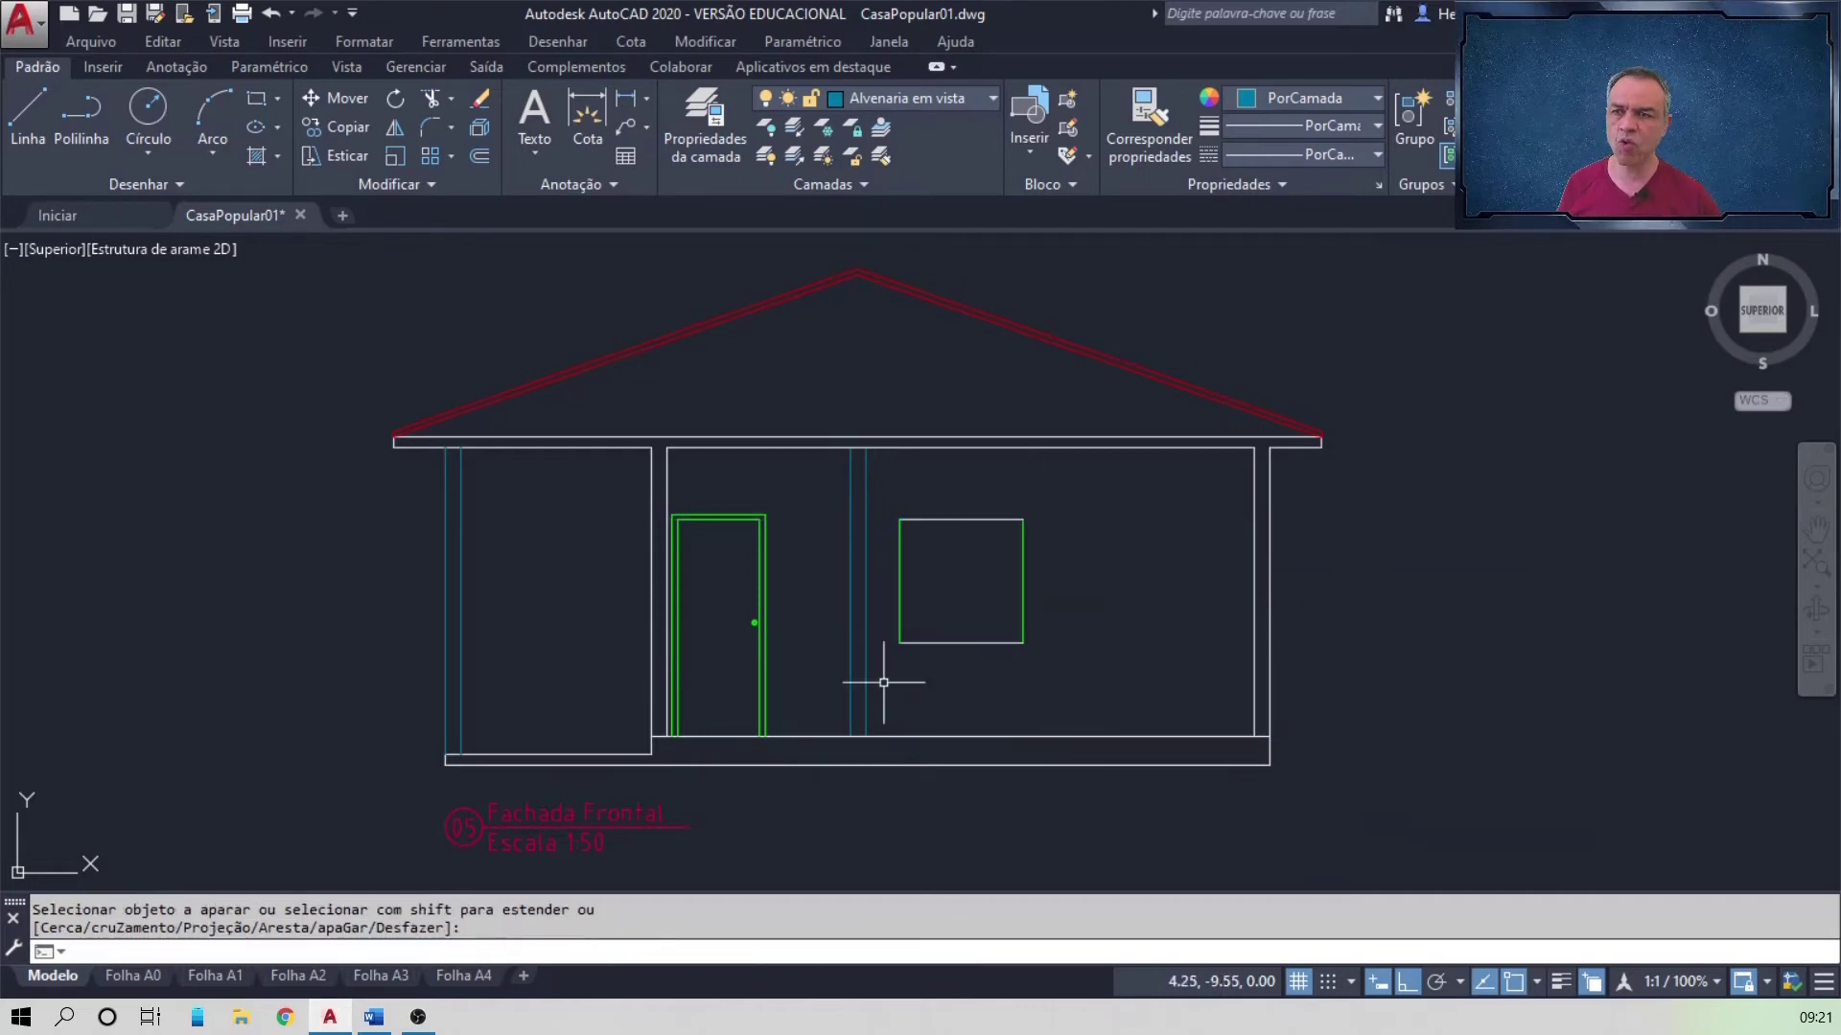
Step: Match the window's top and sill lines to the Esquadrias layer, using the window's vertical side line as the layer reference
left_click(883, 158)
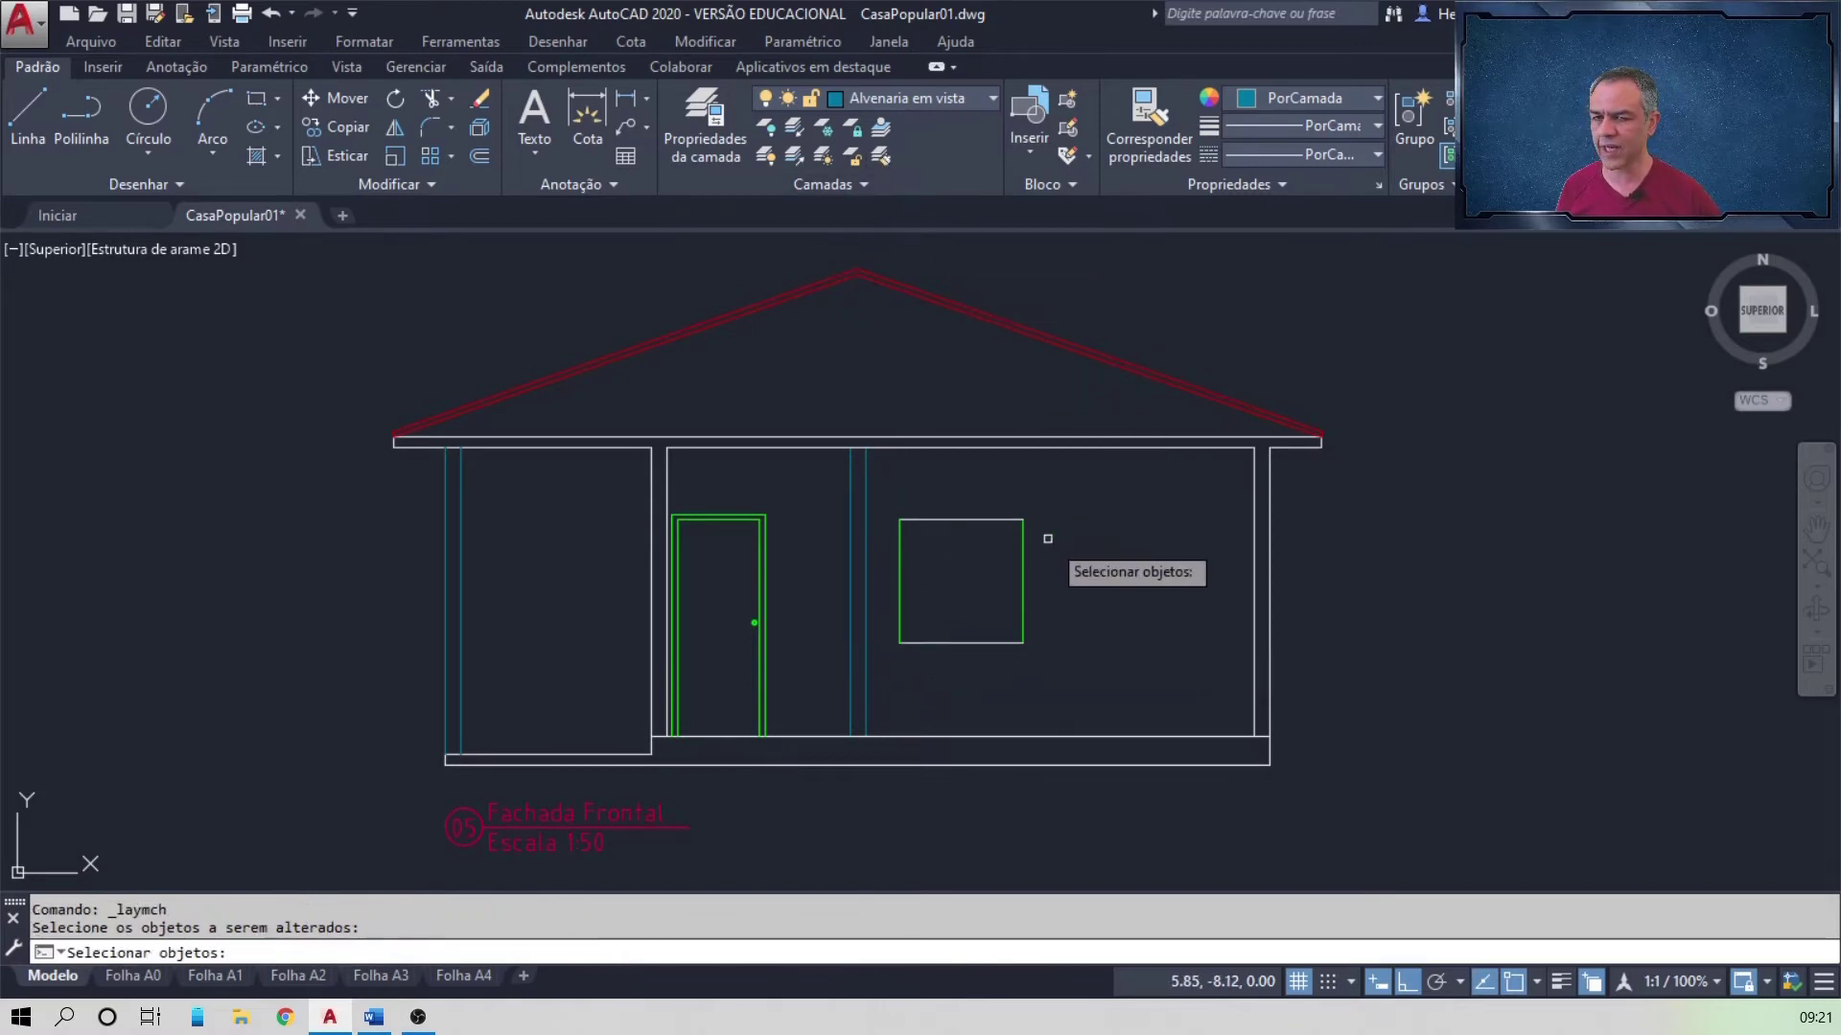
left_click(970, 643)
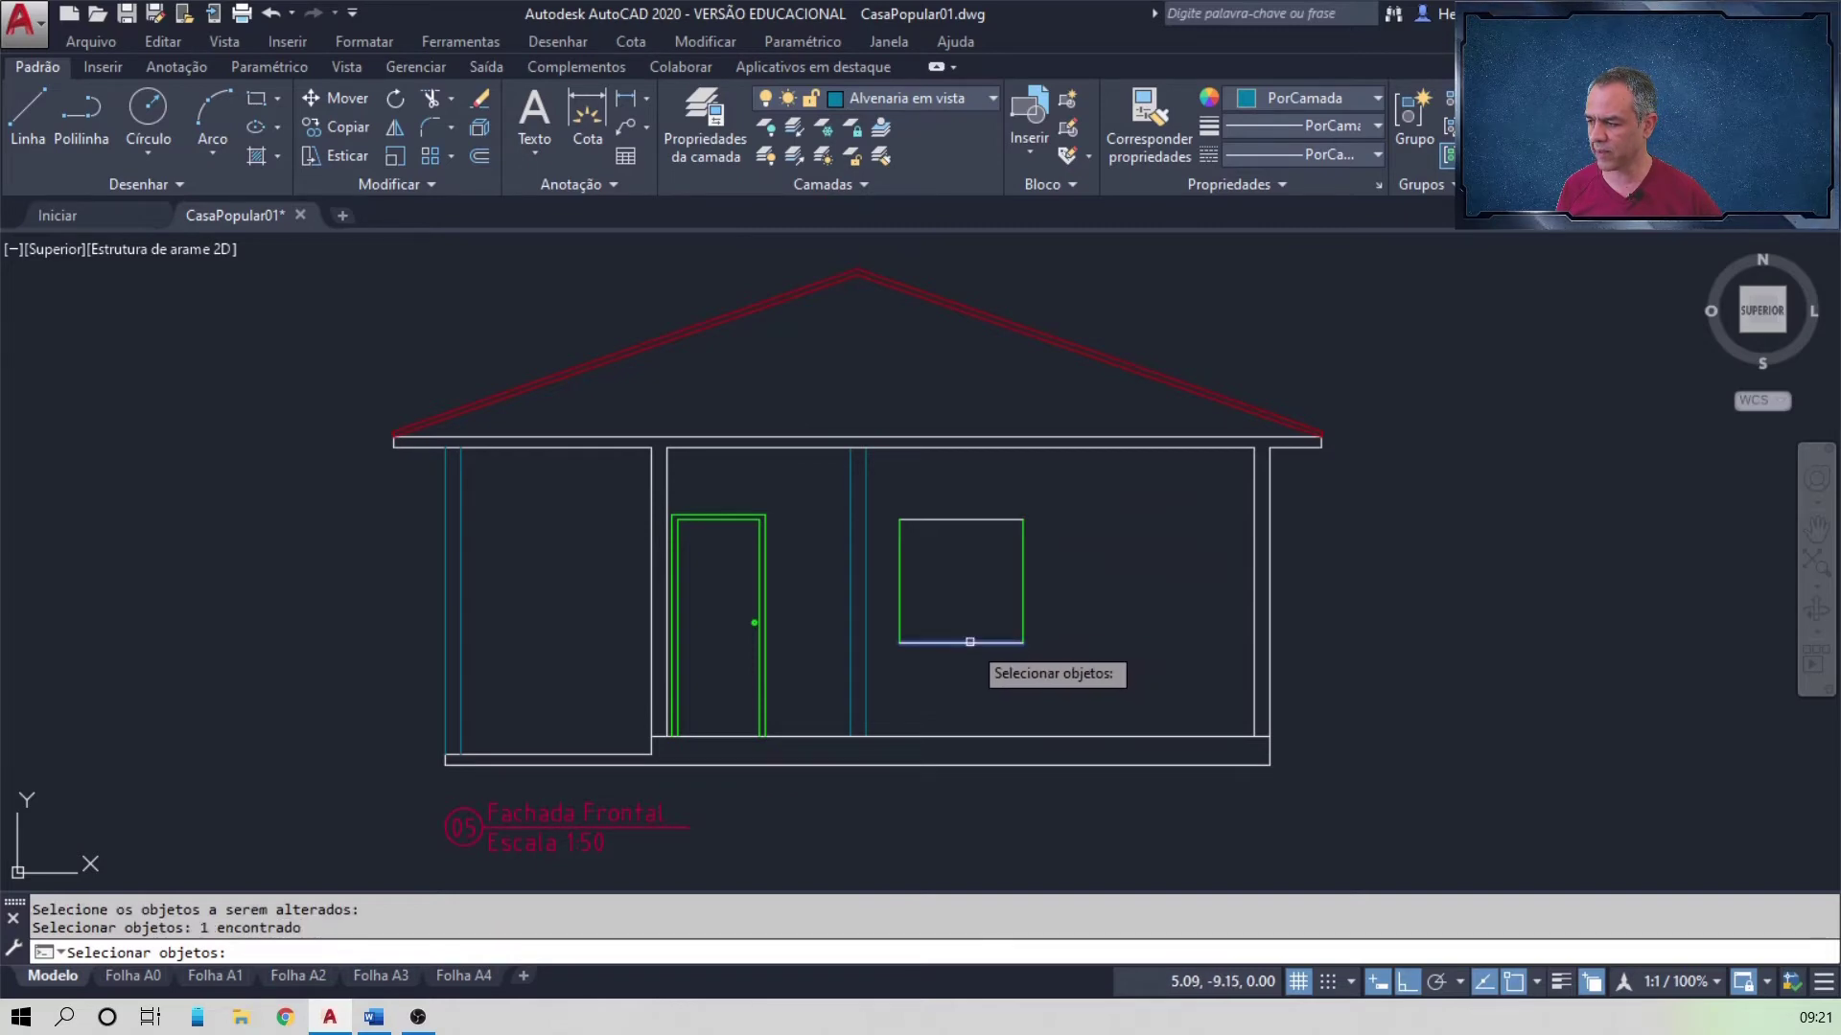
left_click(961, 521)
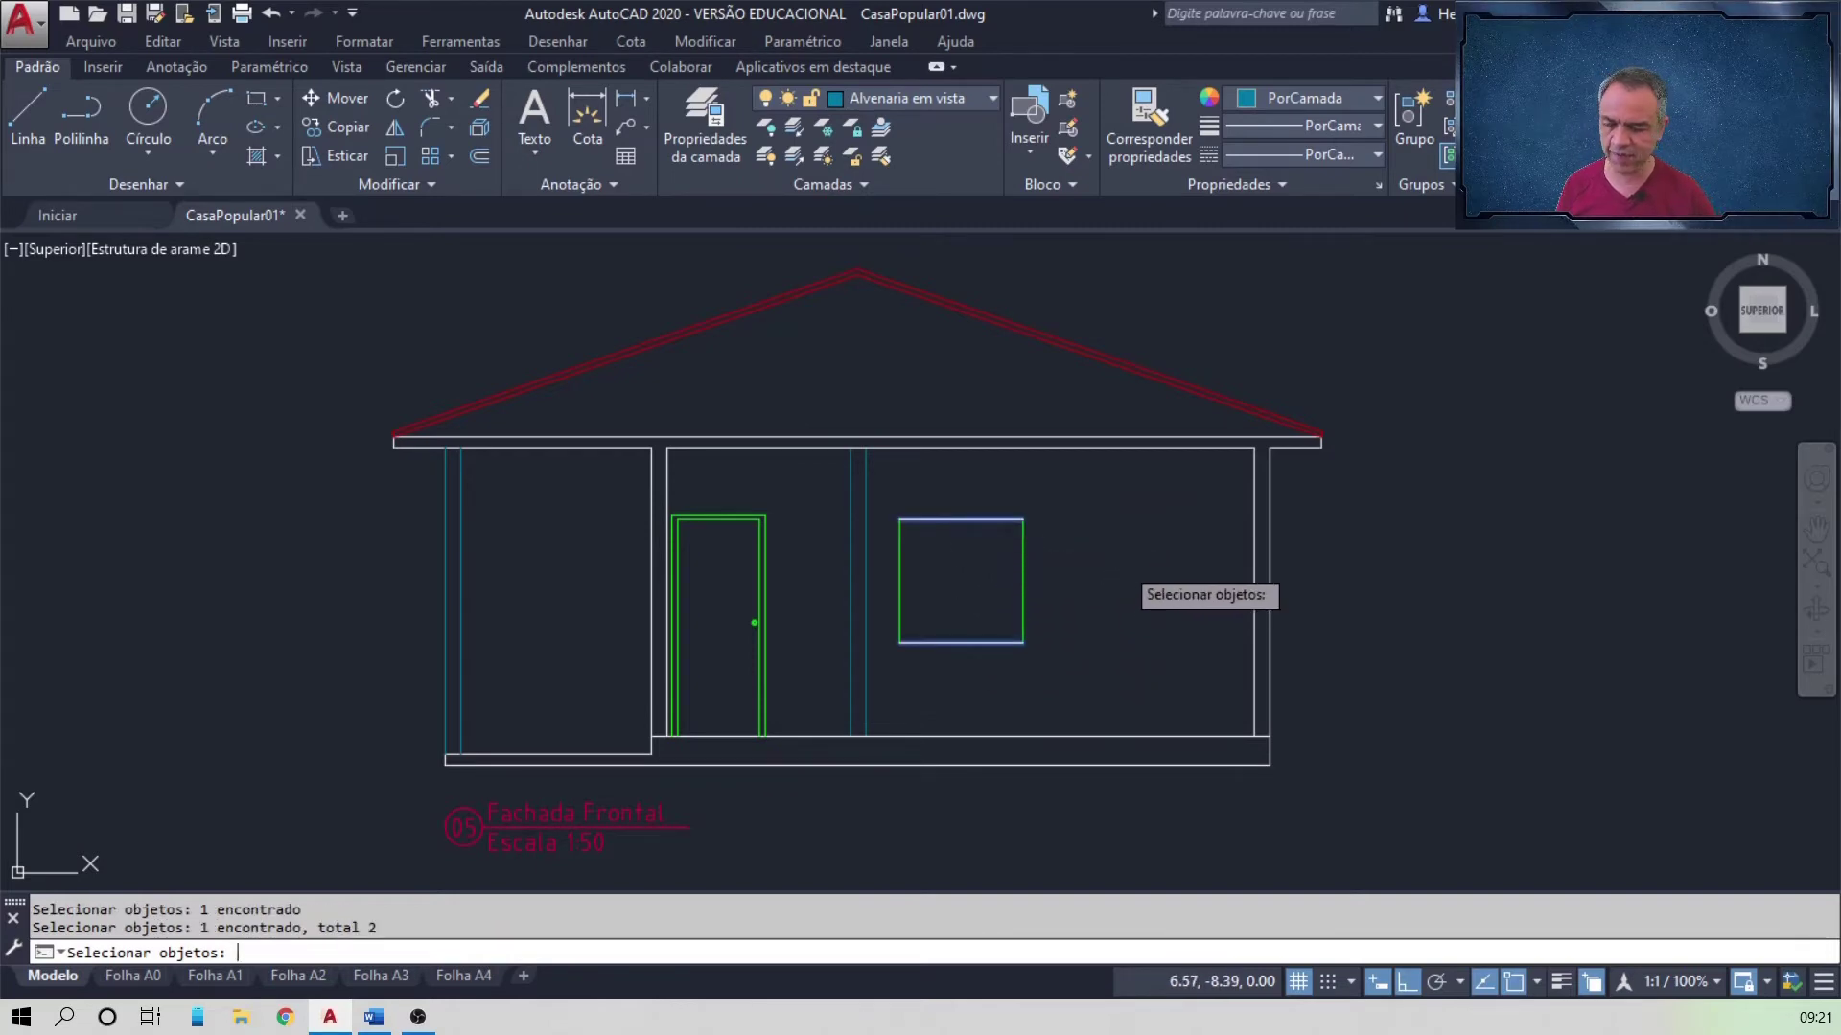
key("Return")
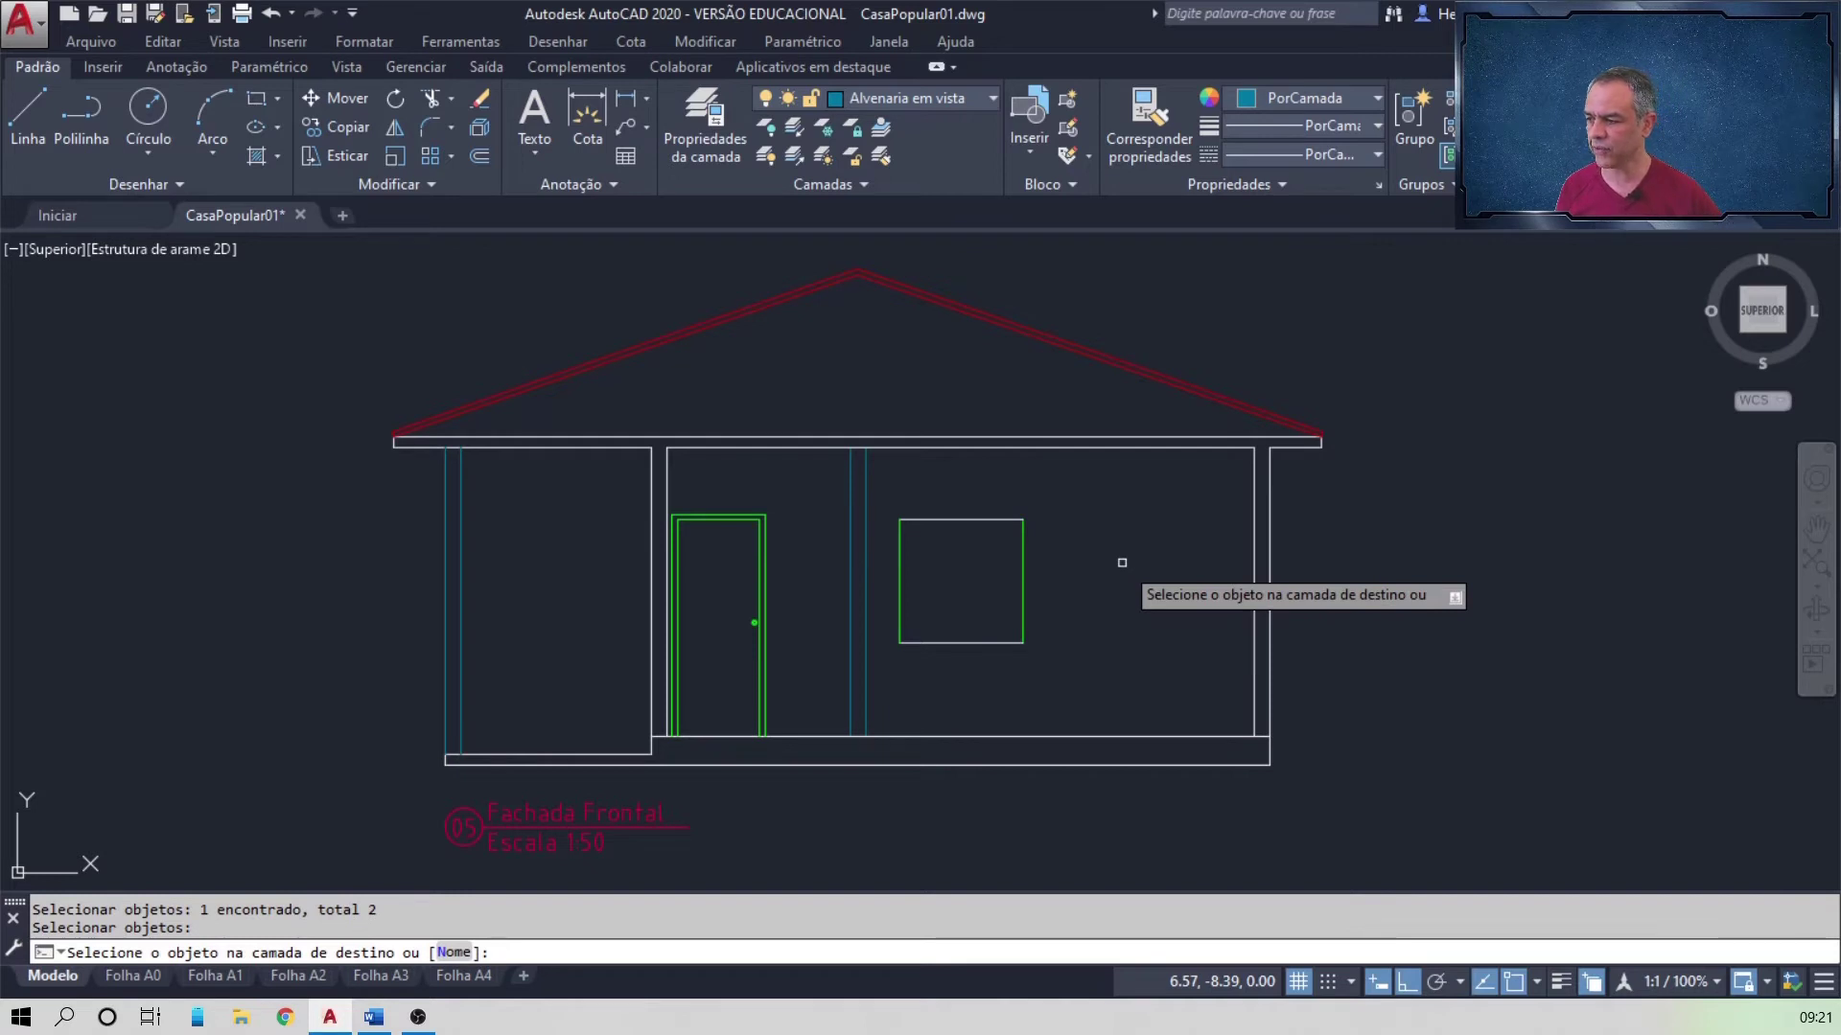
left_click(1024, 579)
Step: Switch to Word to read item 56 about the window frame, and return to AutoCAD
key("alt+Tab")
scroll(1116, 542, "down", 4)
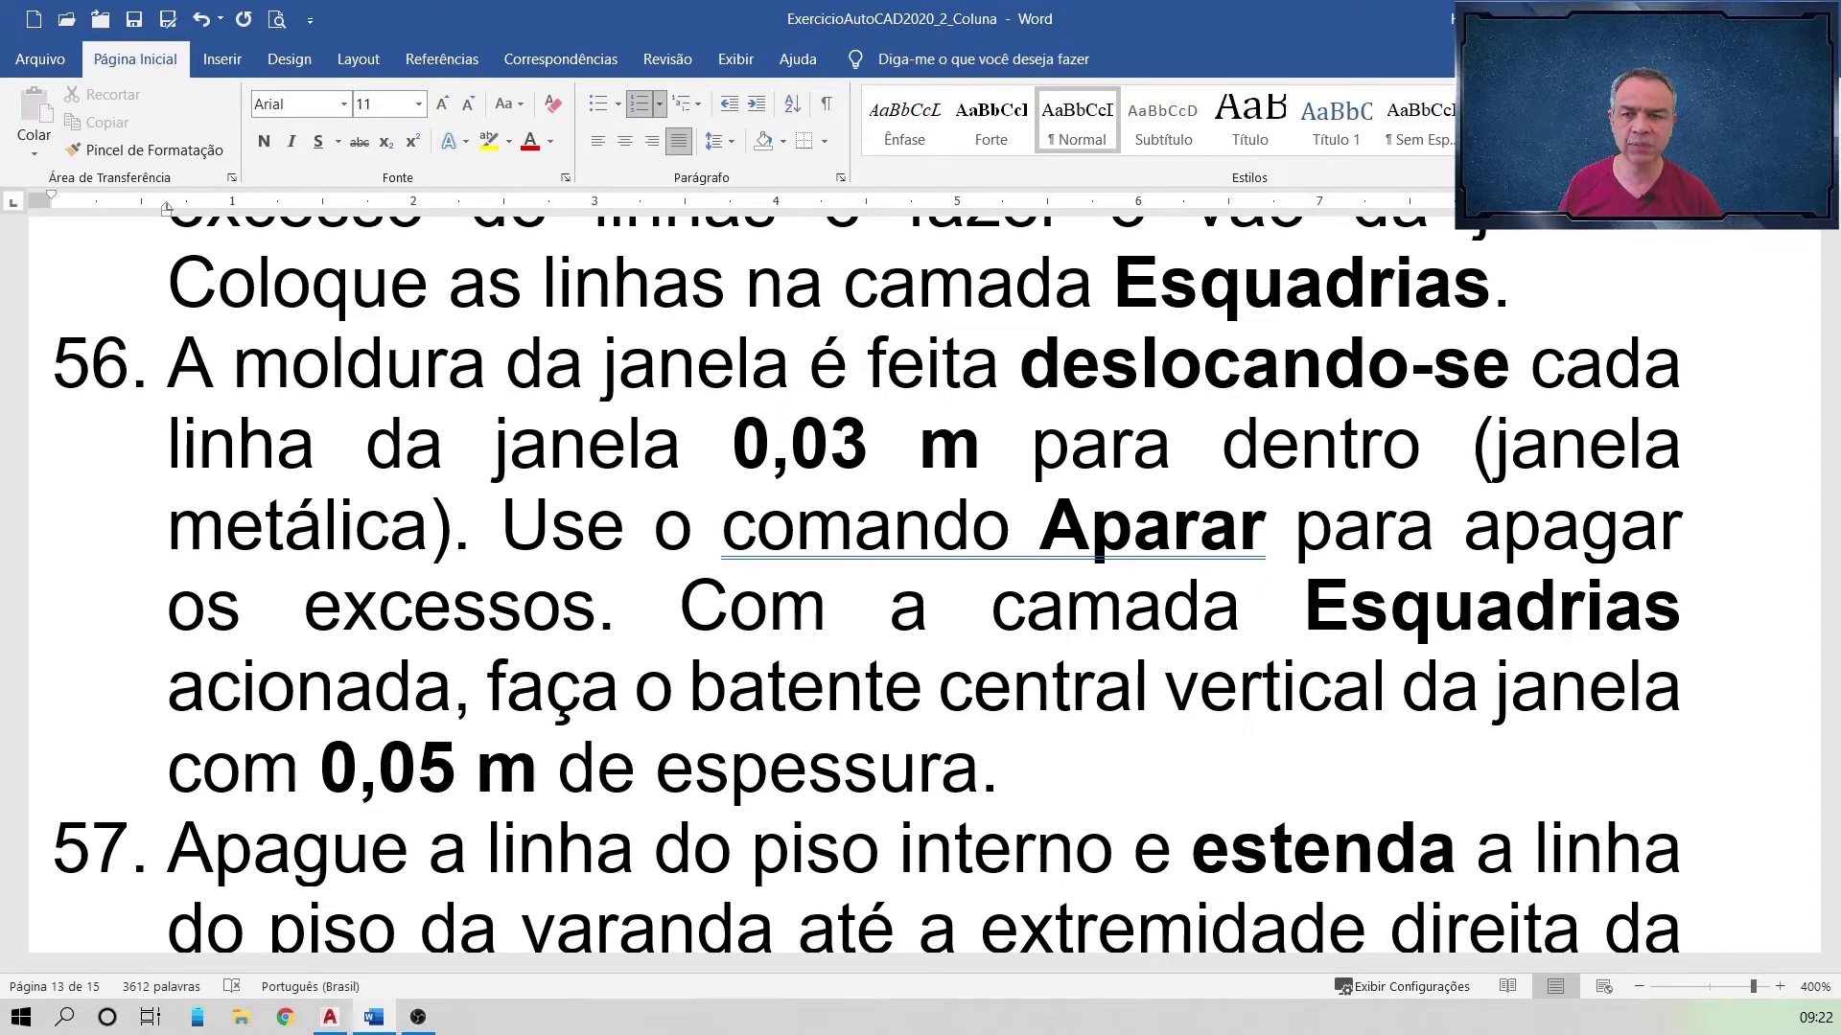
key("alt+Tab")
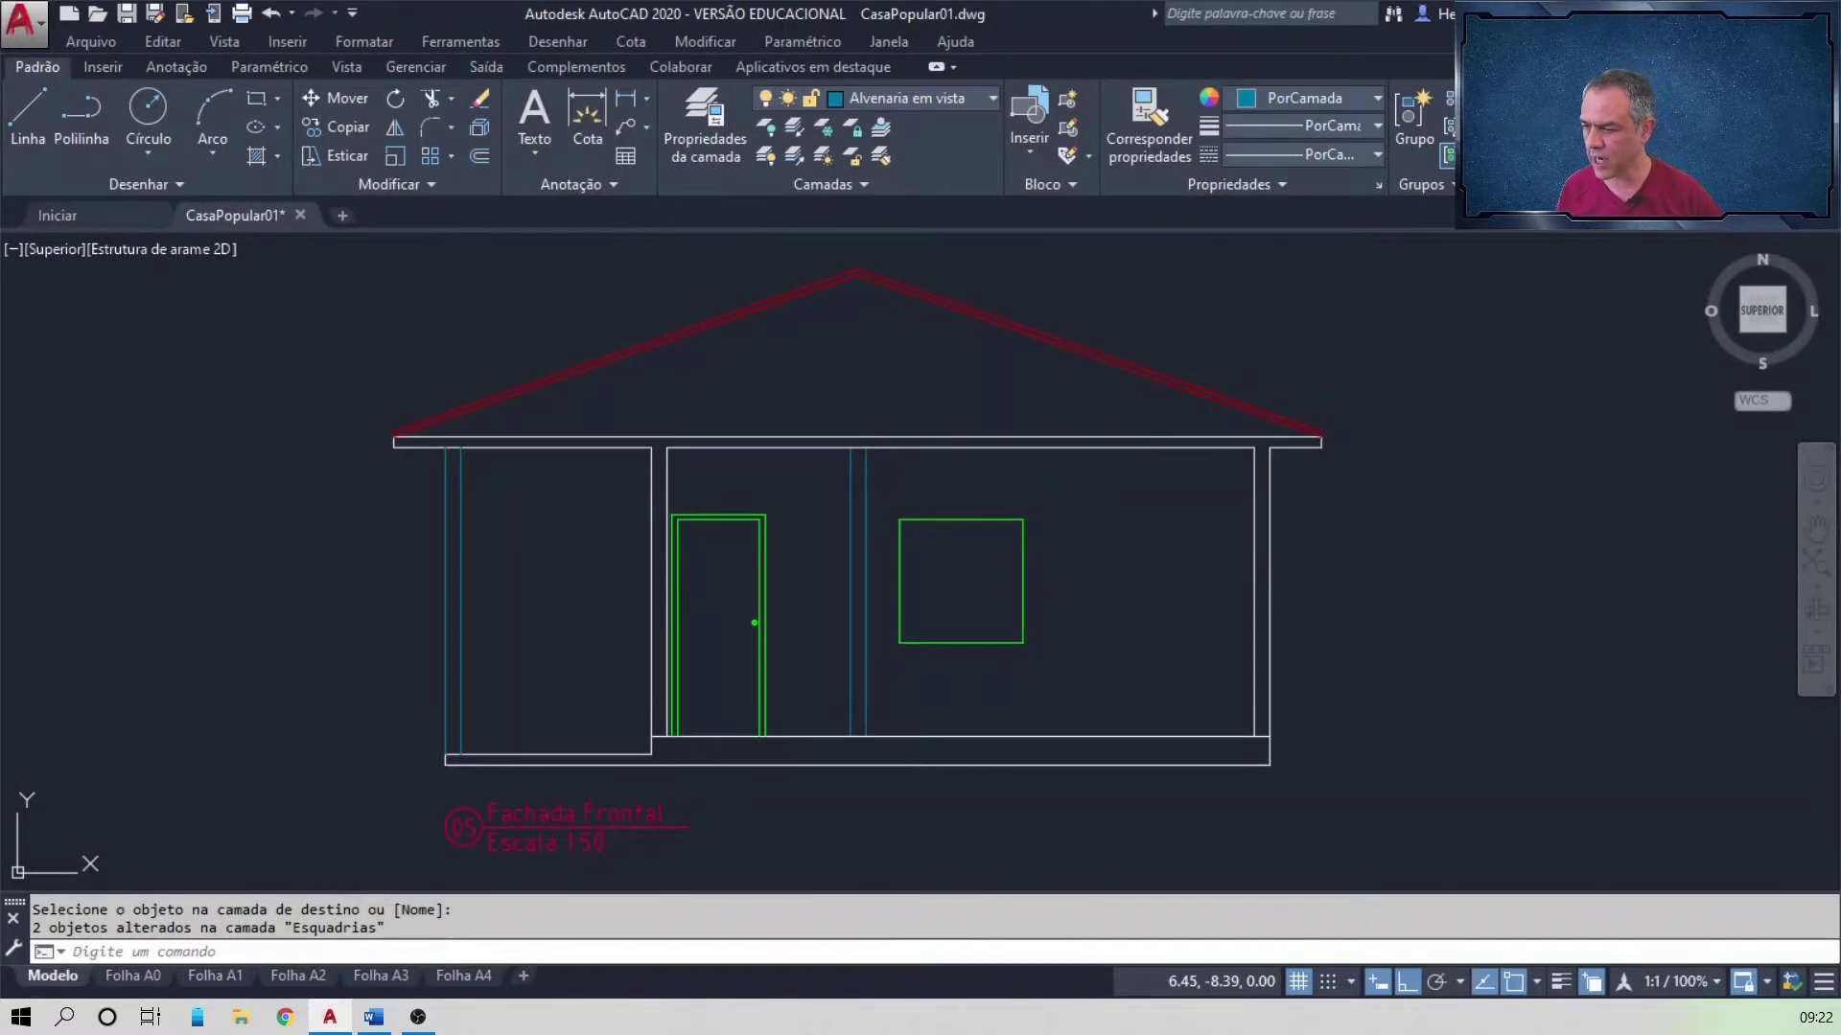
Step: Offset each of the four window outline lines 0.03 m inward to form the window frame
left_click(1816, 585)
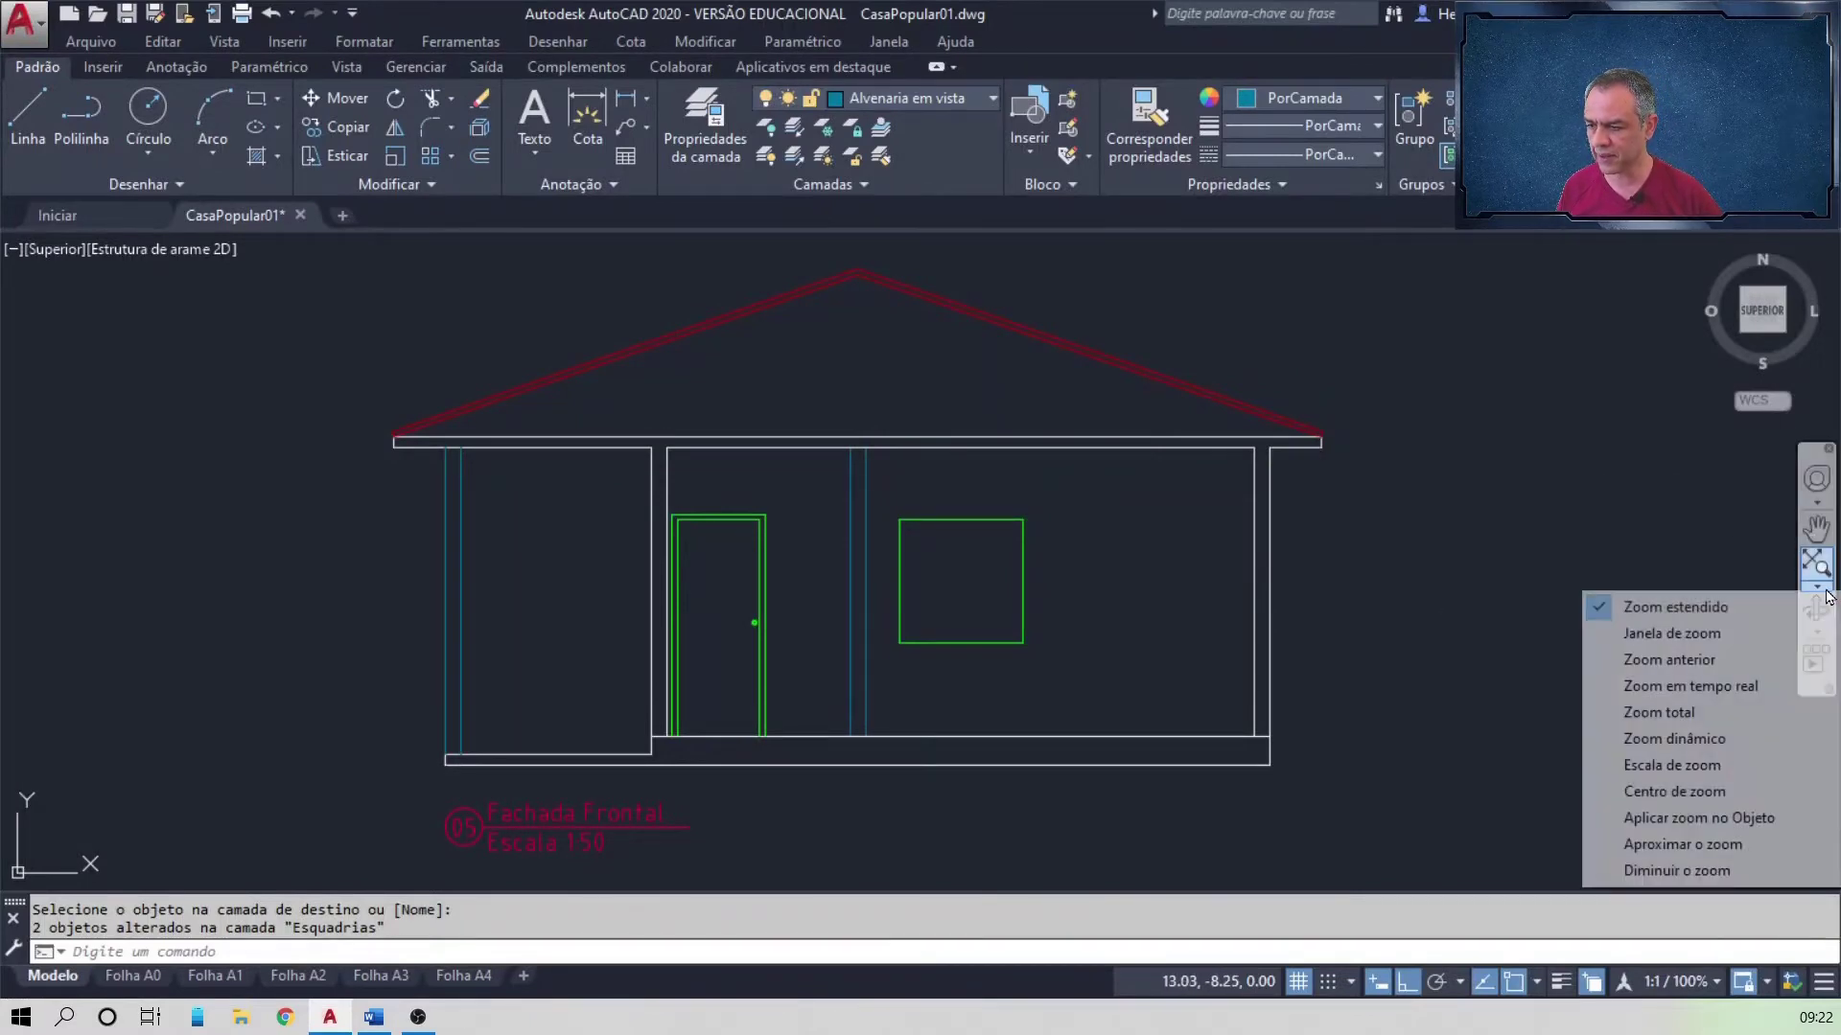
left_click(1711, 634)
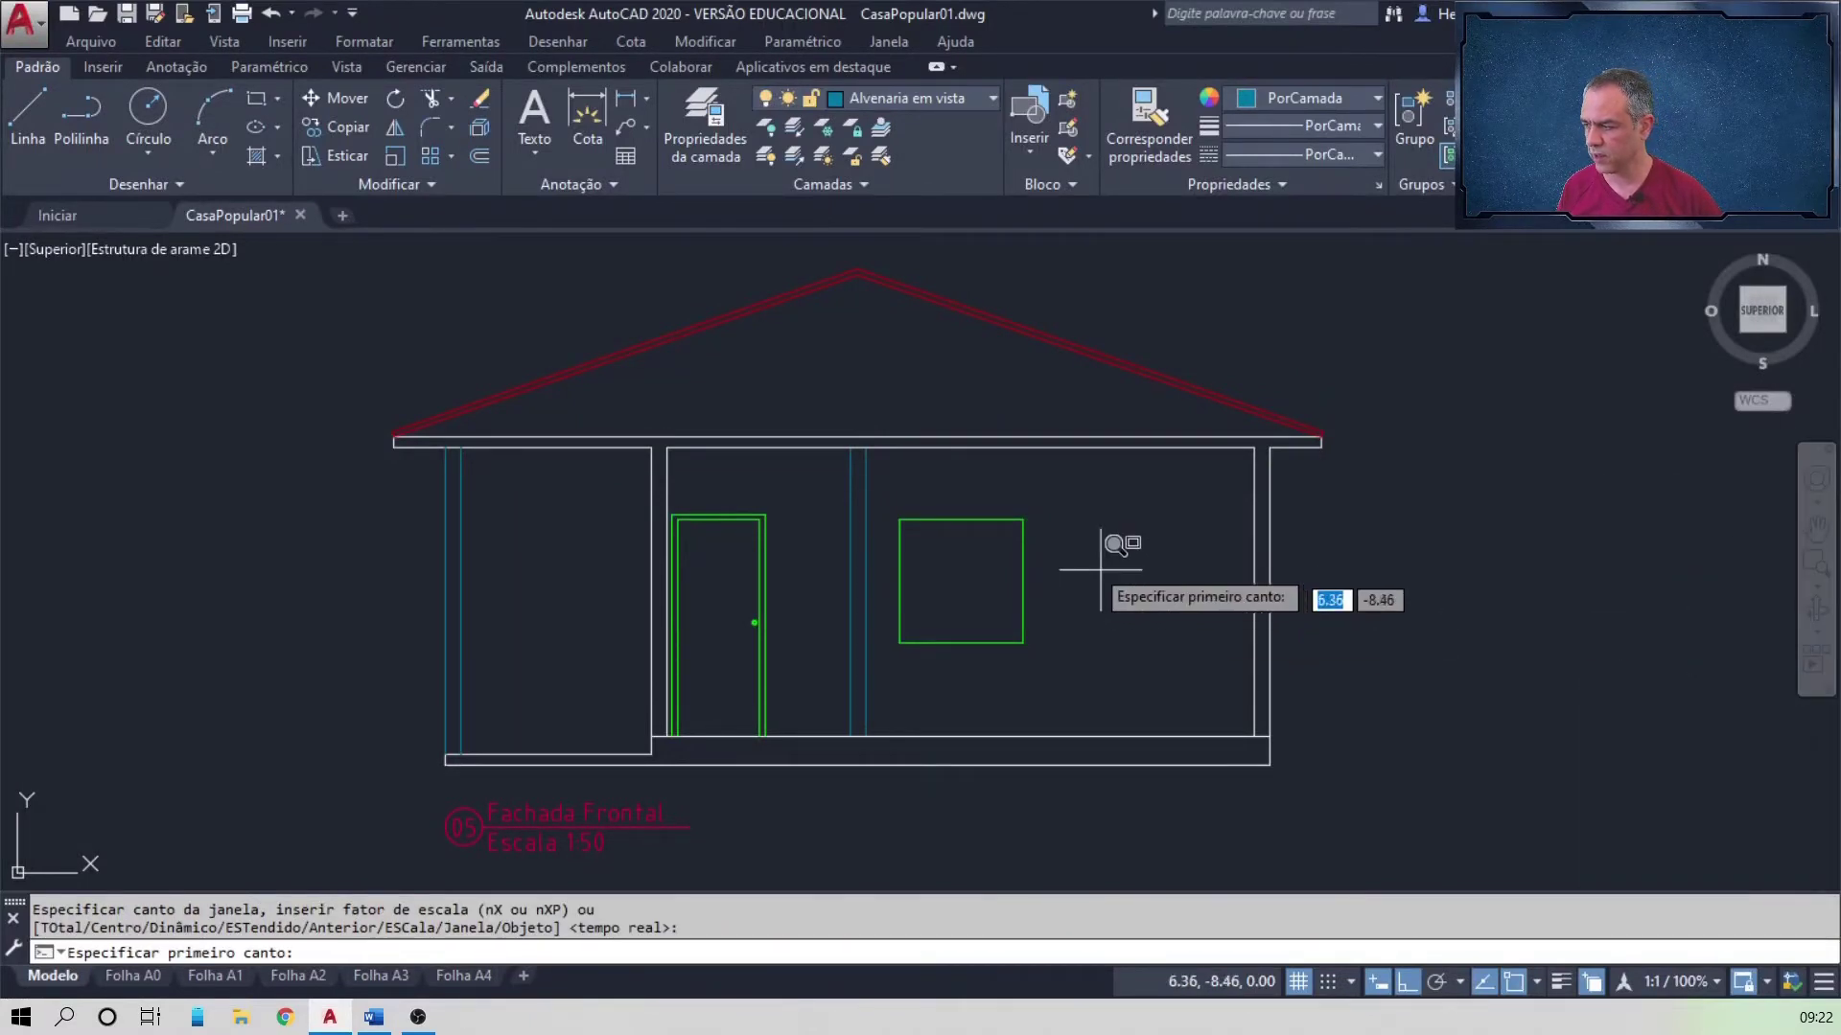
left_click(891, 513)
left_click(1053, 661)
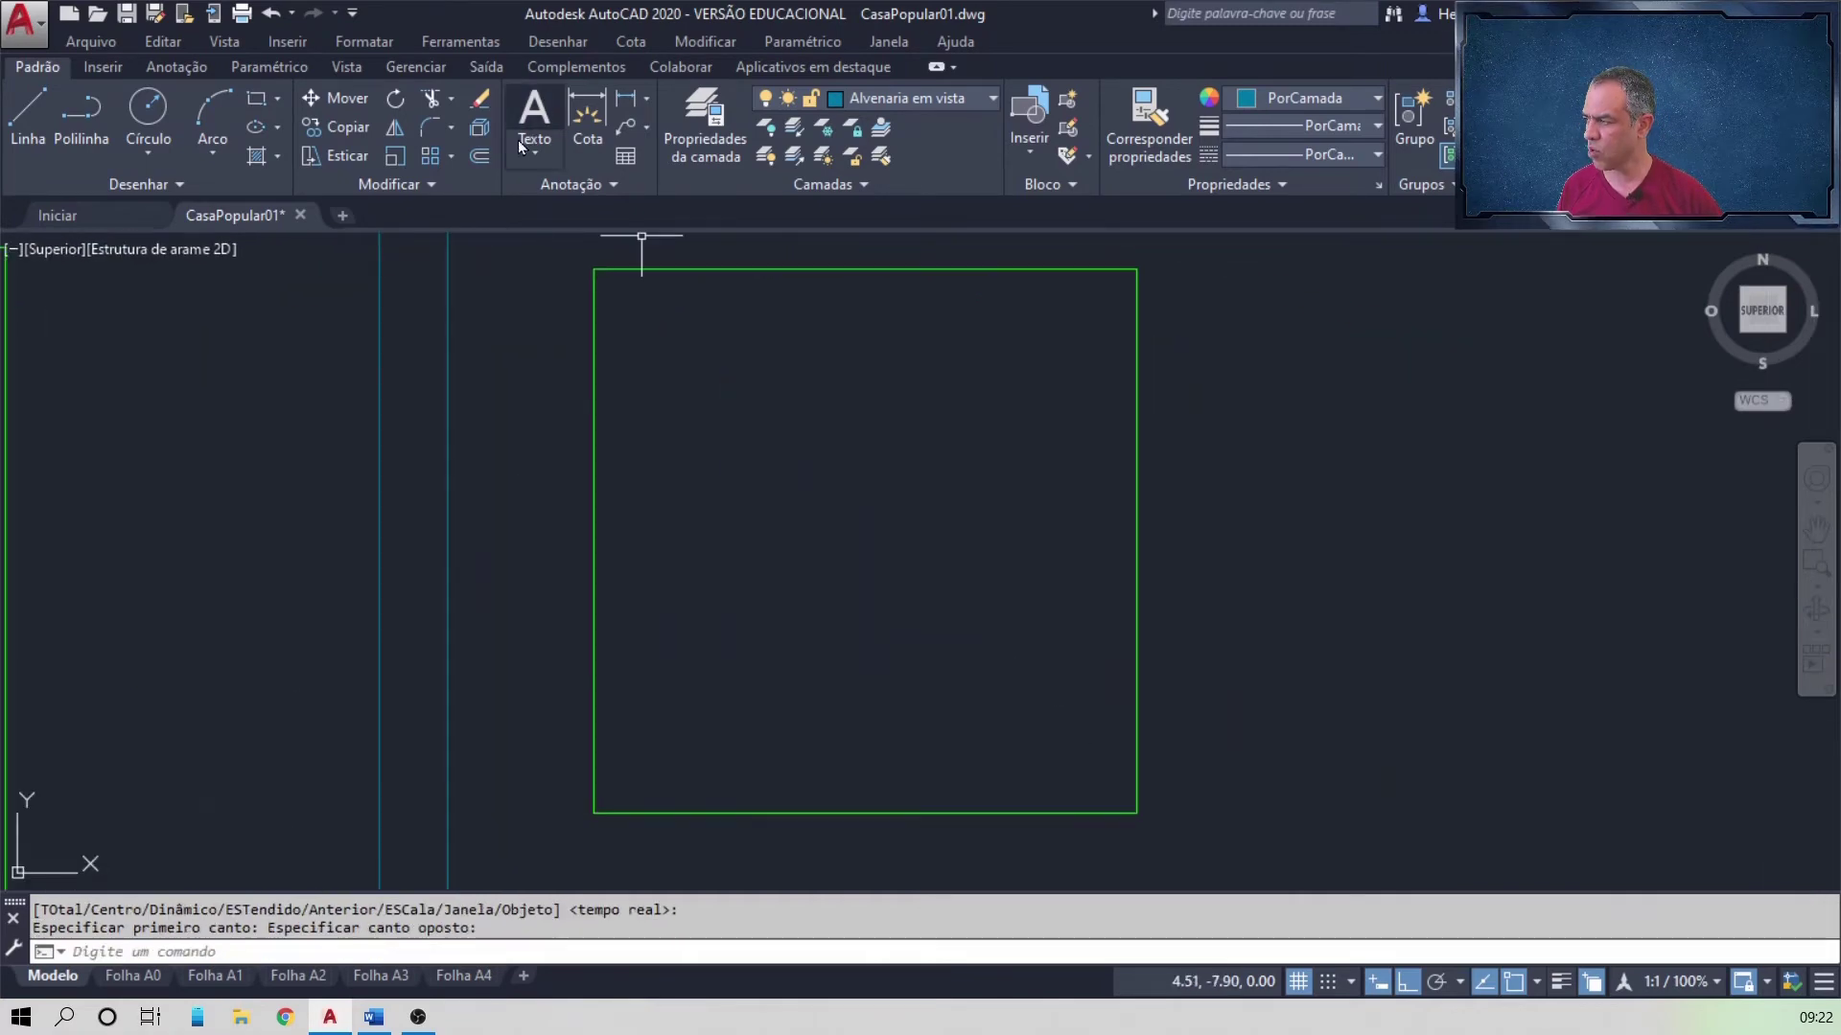
left_click(480, 156)
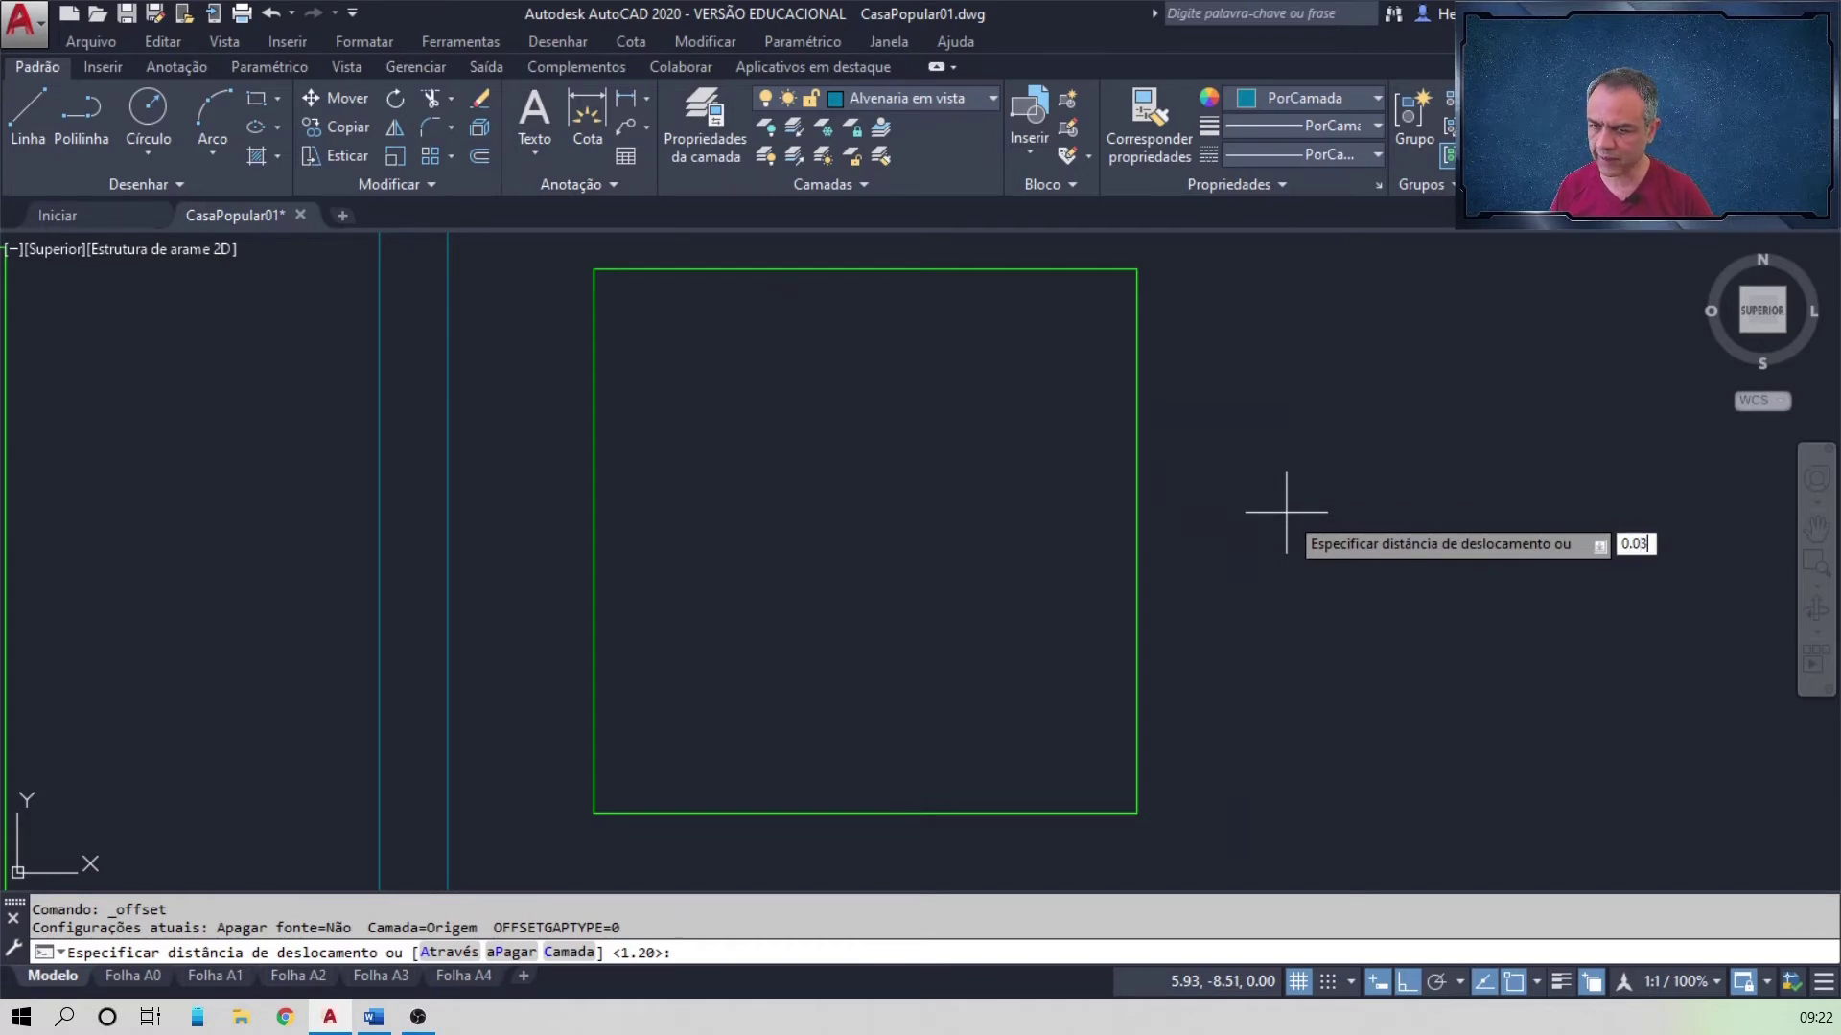
key("Return")
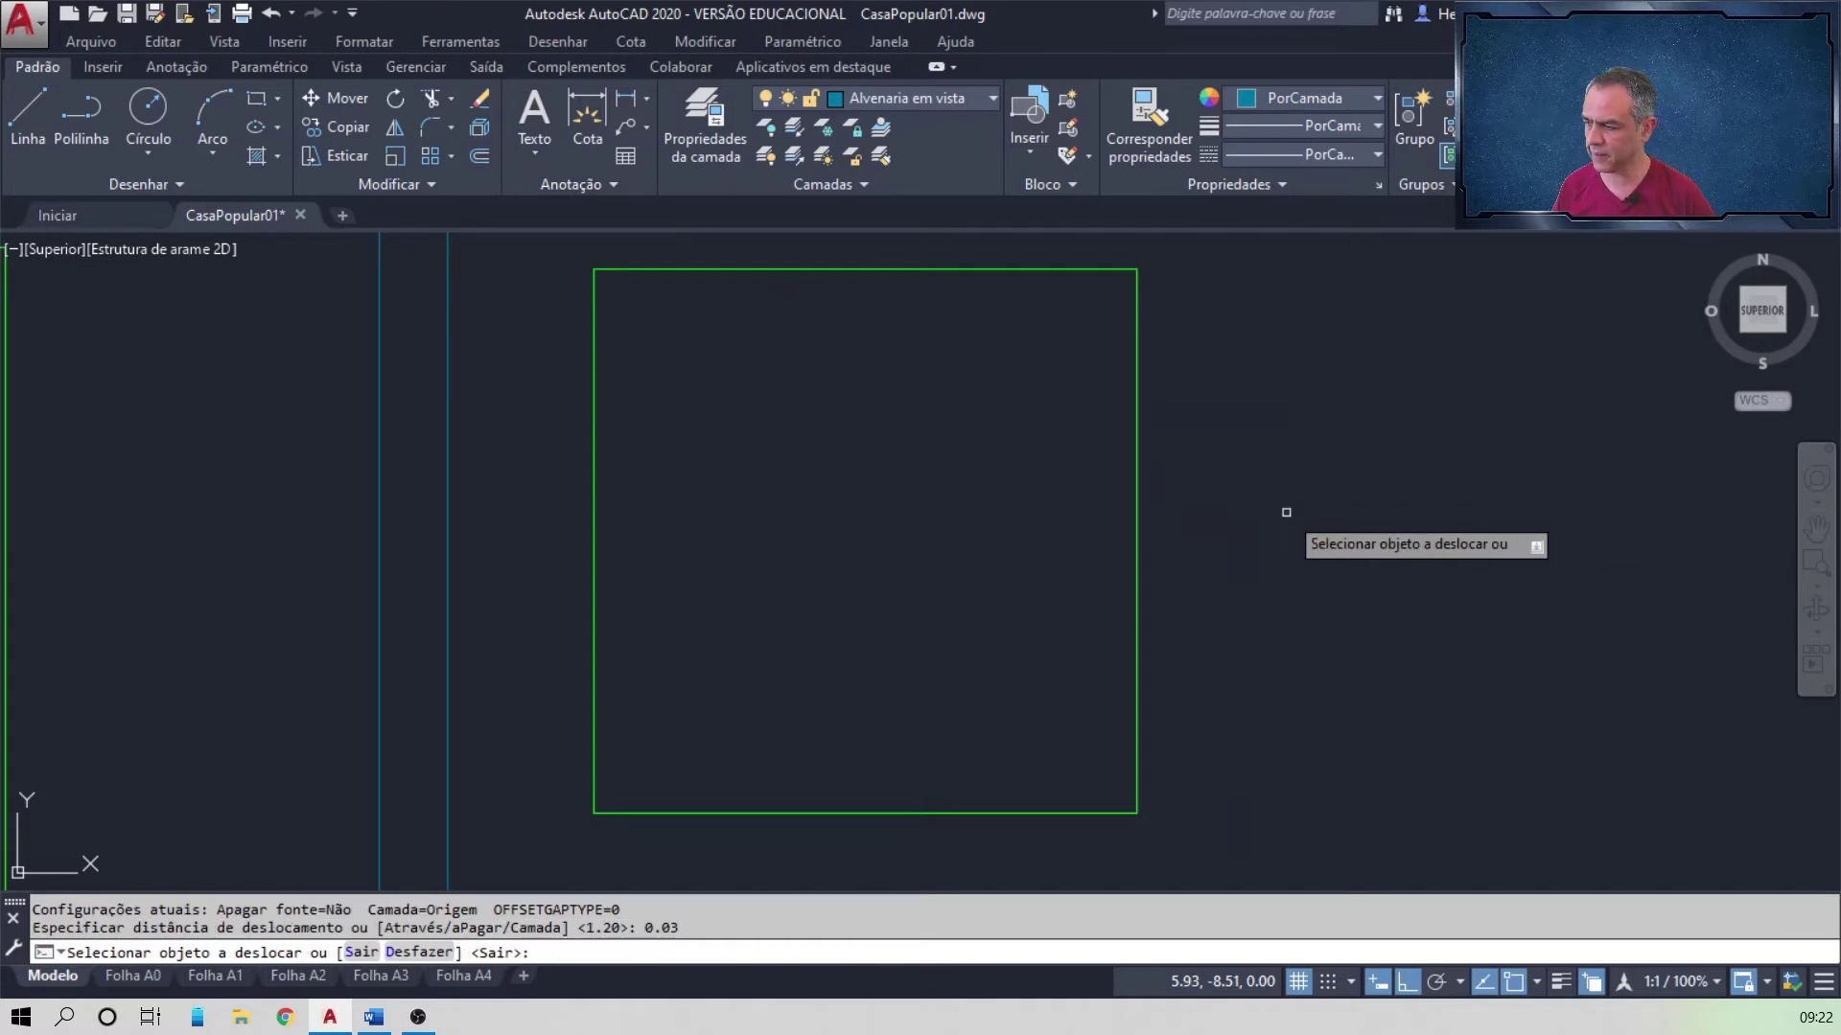
left_click(1136, 482)
left_click(978, 431)
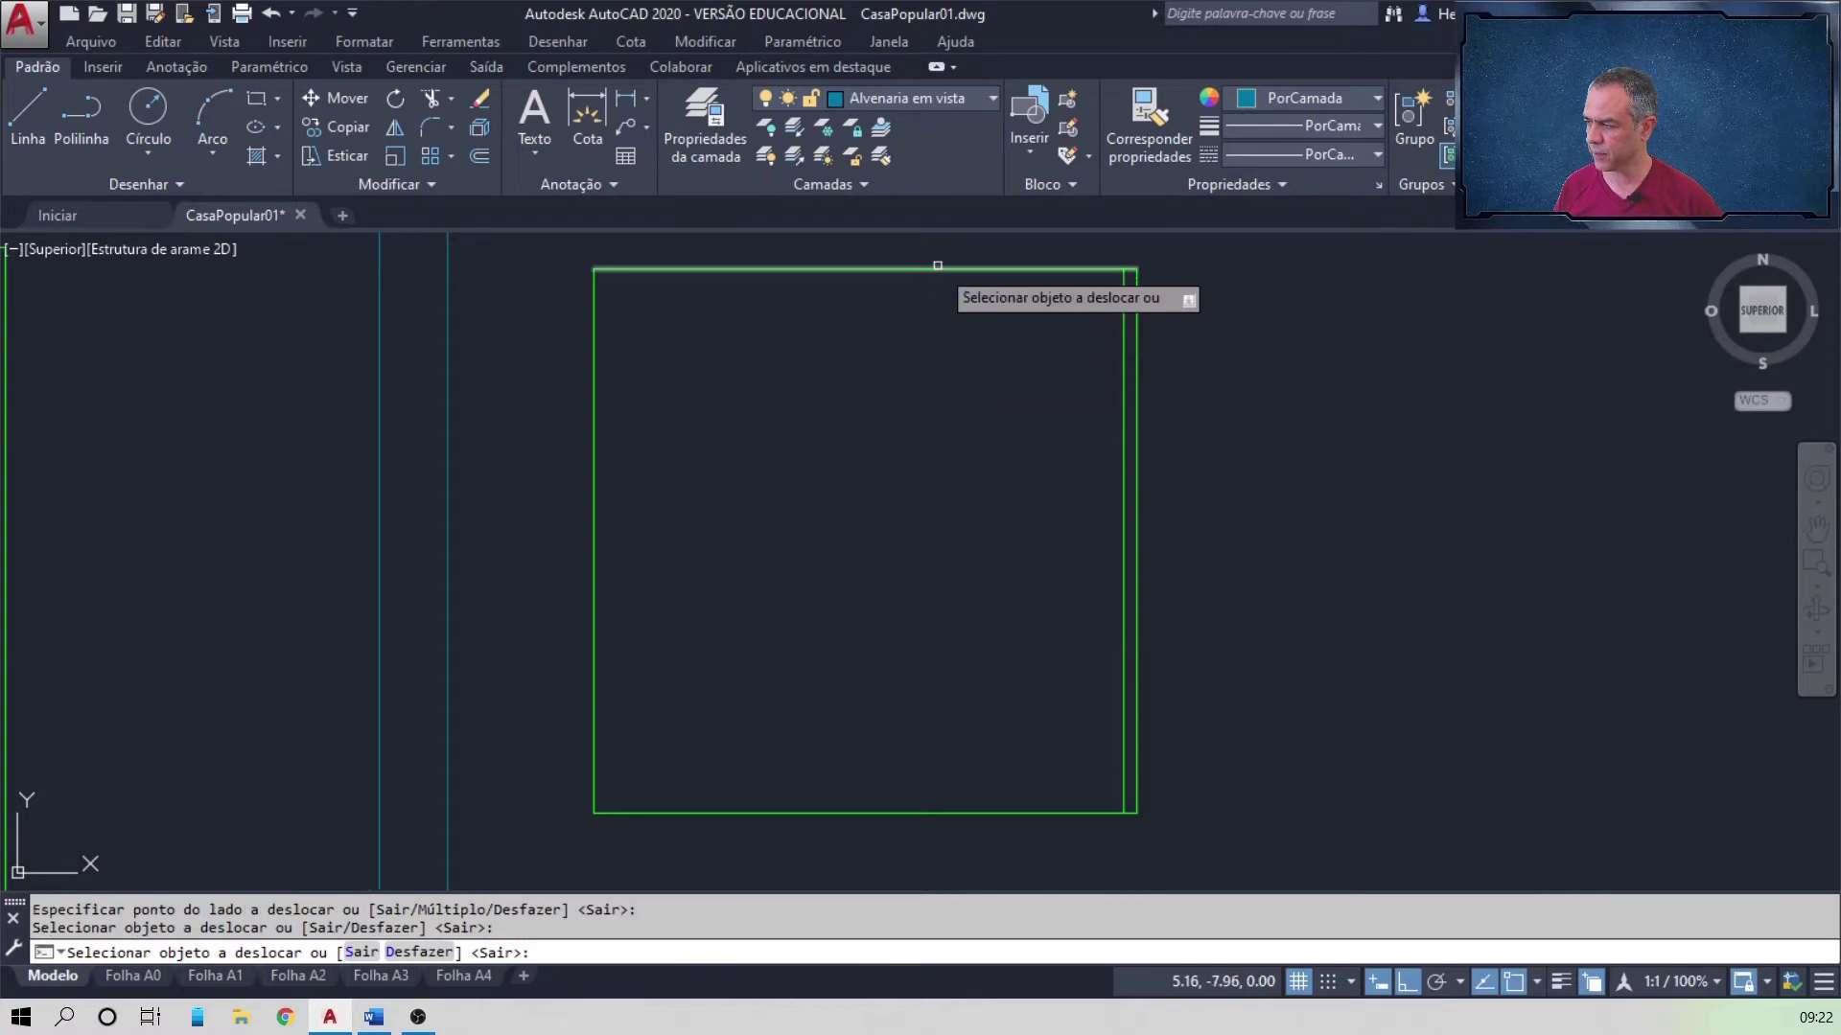
left_click(597, 398)
left_click(731, 773)
left_click(731, 811)
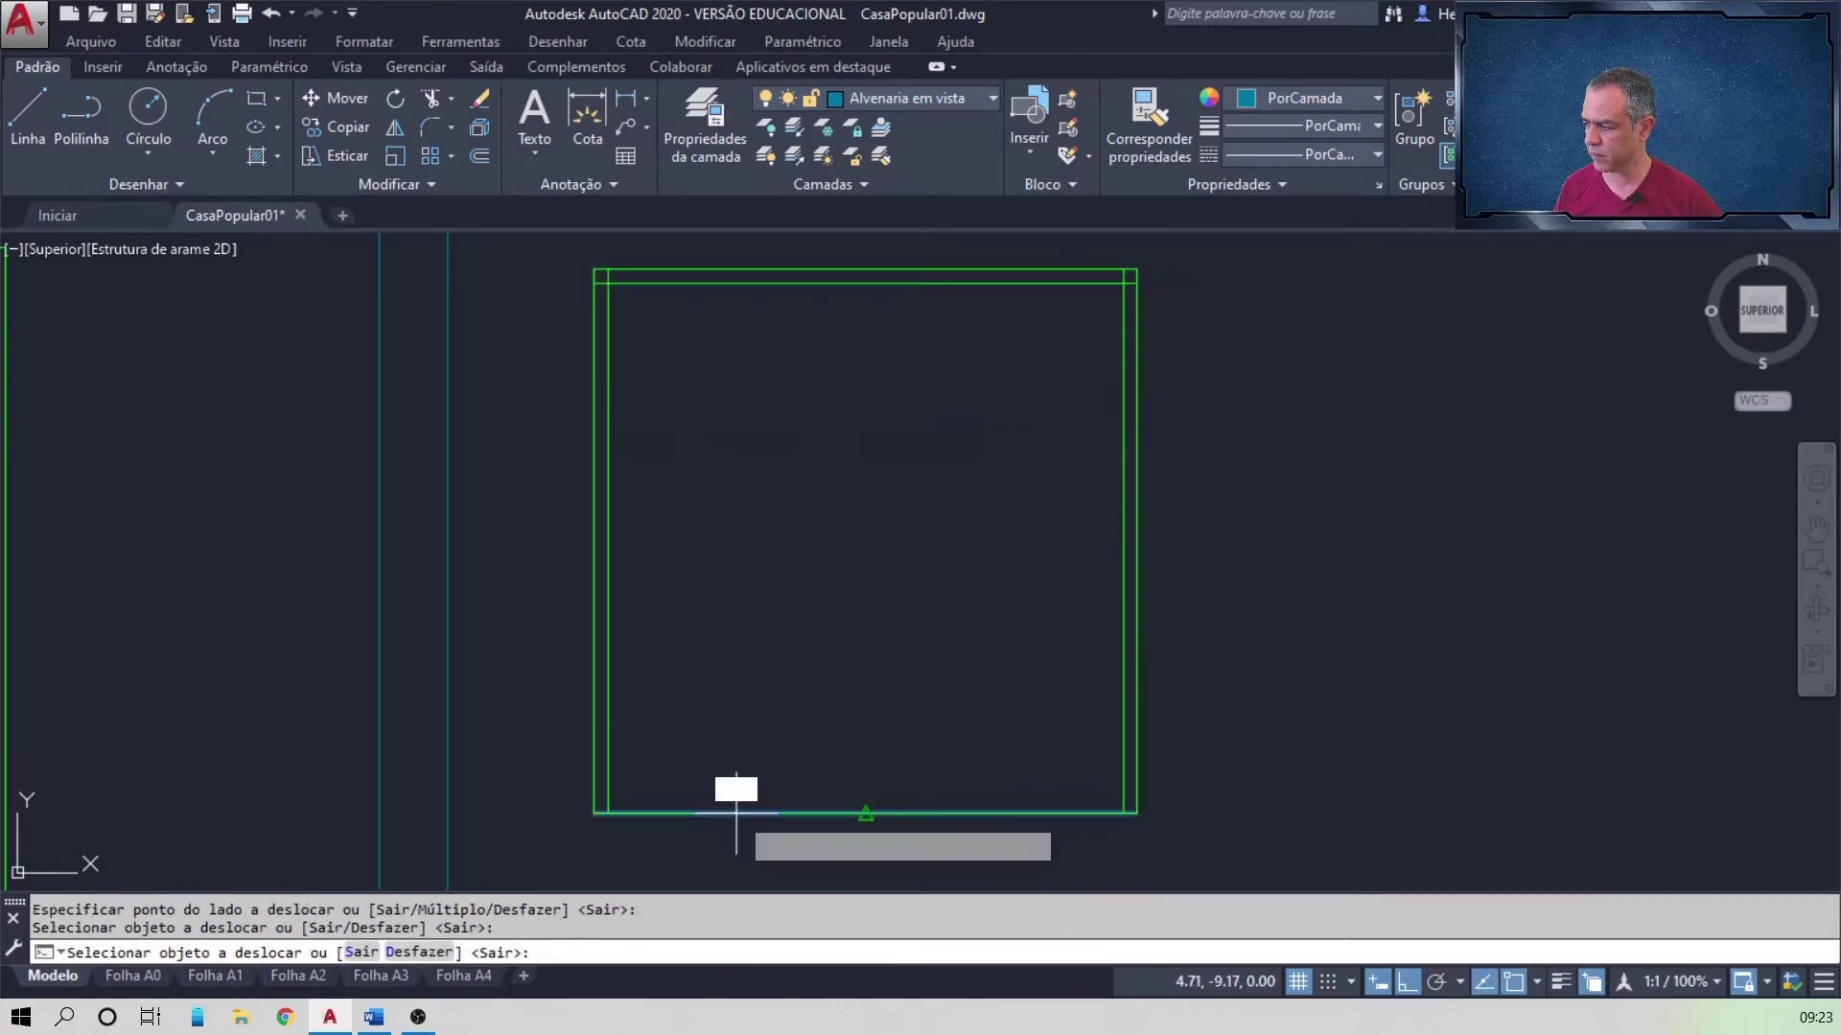
left_click(732, 783)
key("Return")
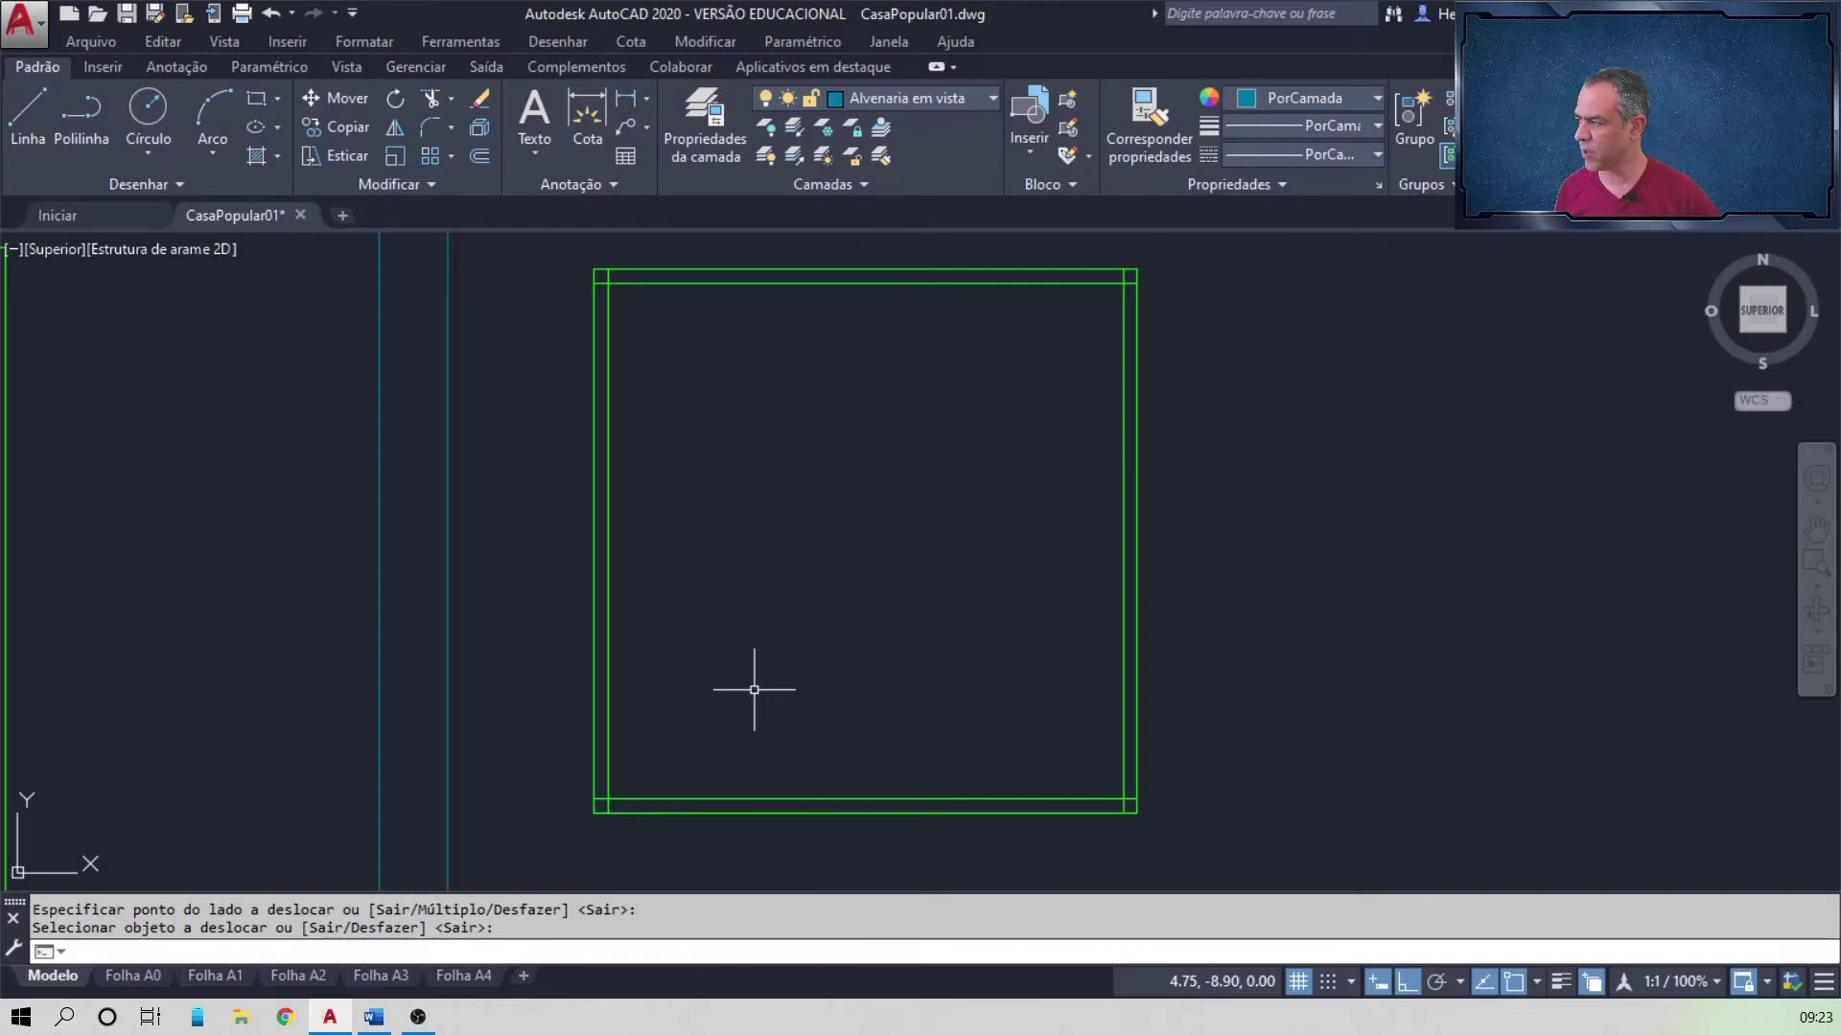
Step: Trim the overshooting ends of the inner frame lines at the window's corners, using the four inner lines as cutting edges
type("tr")
key("Return")
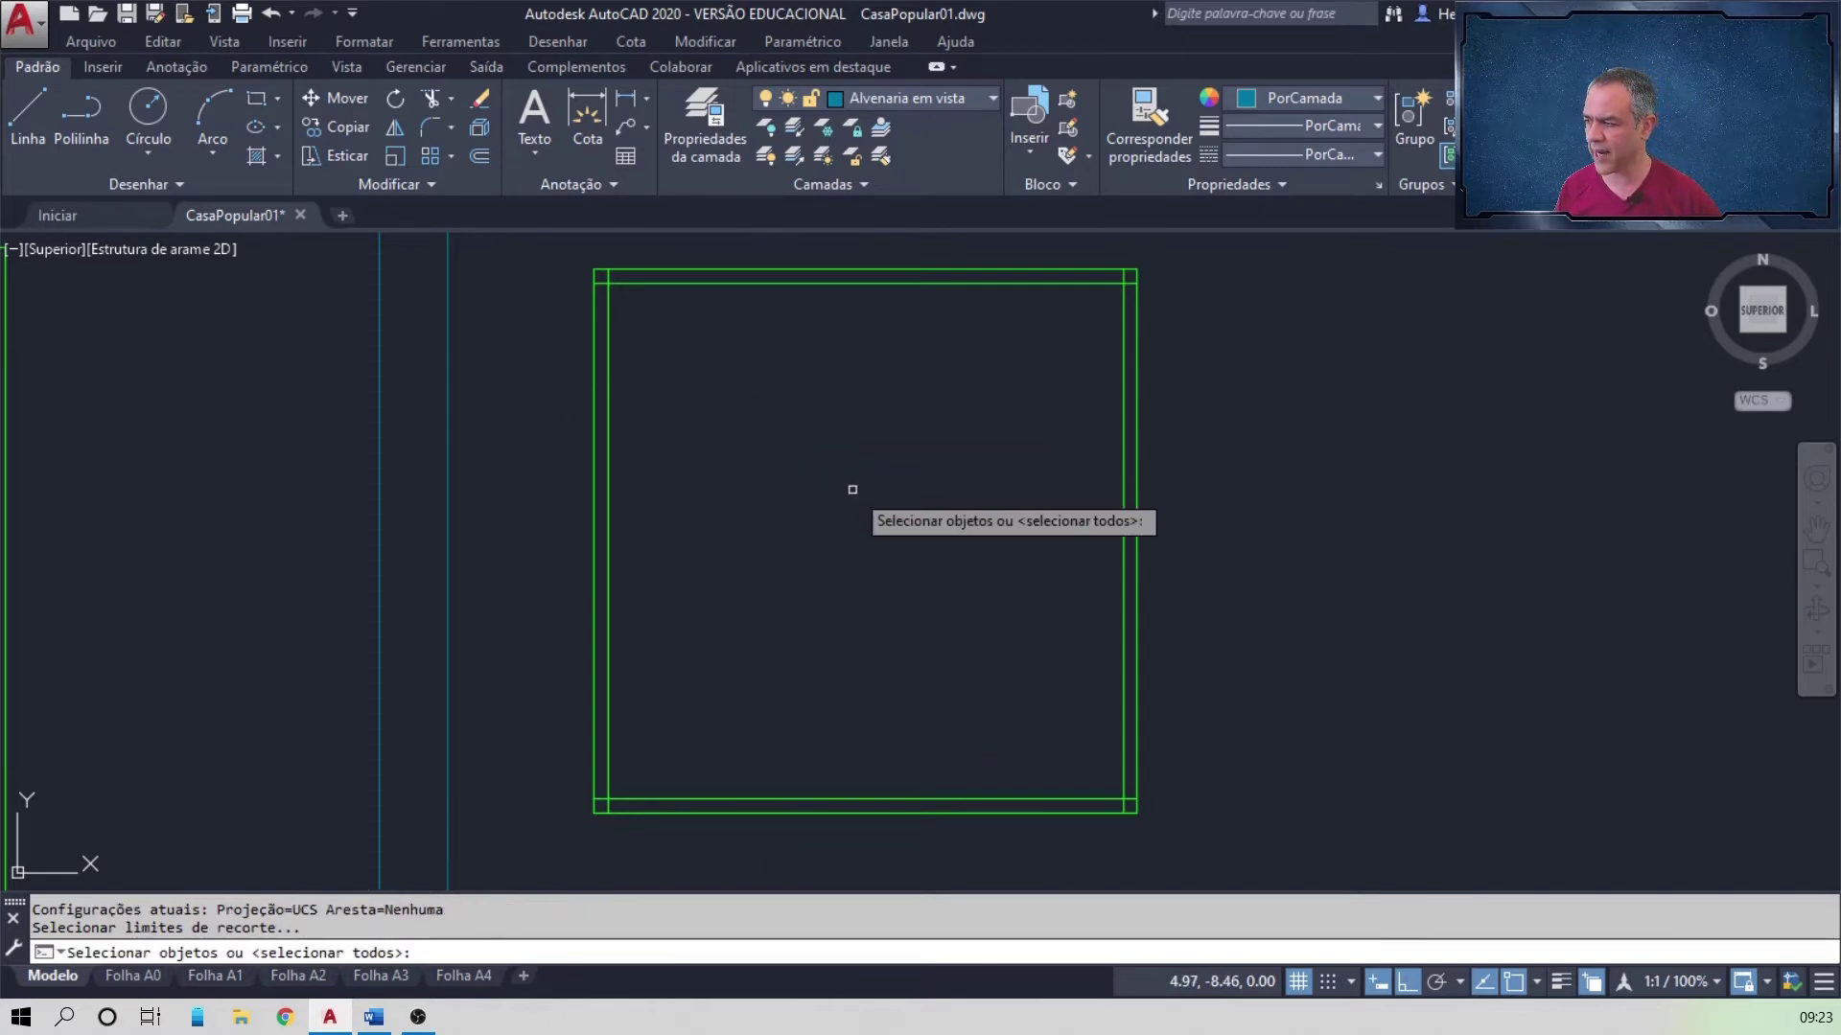
scroll(1120, 279, "up", 3)
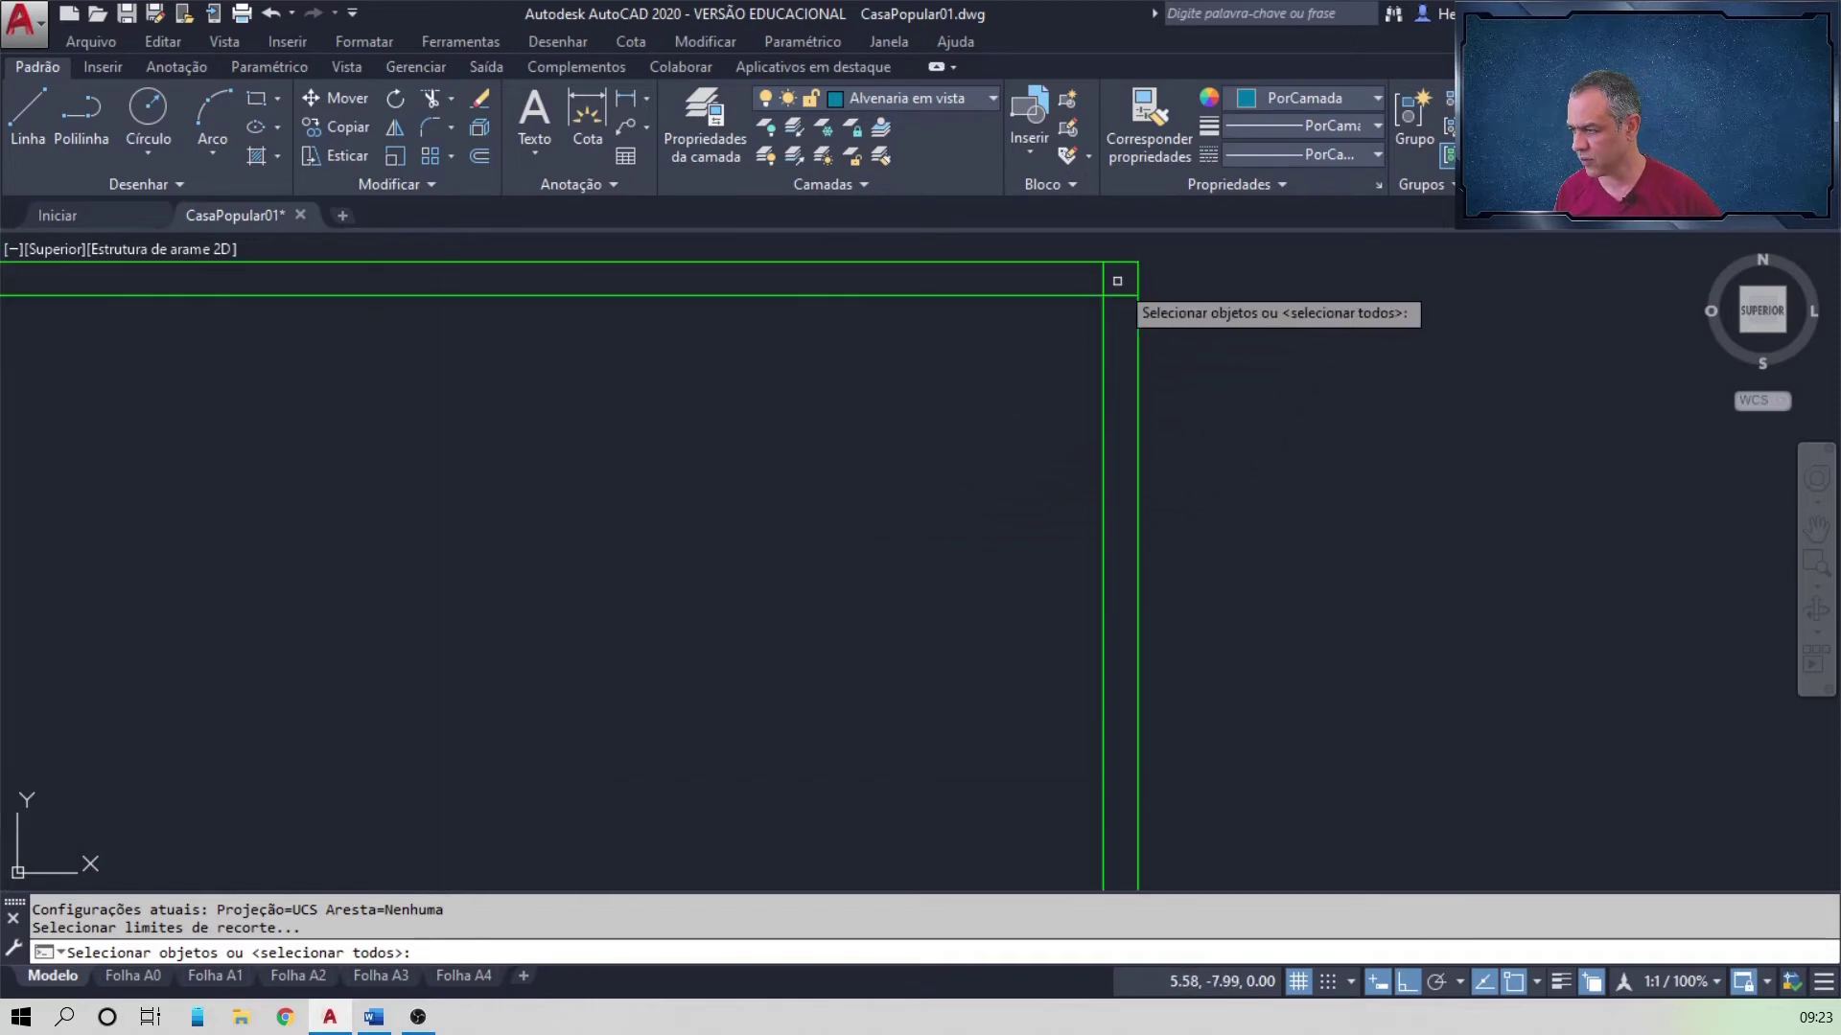
left_click(1117, 279)
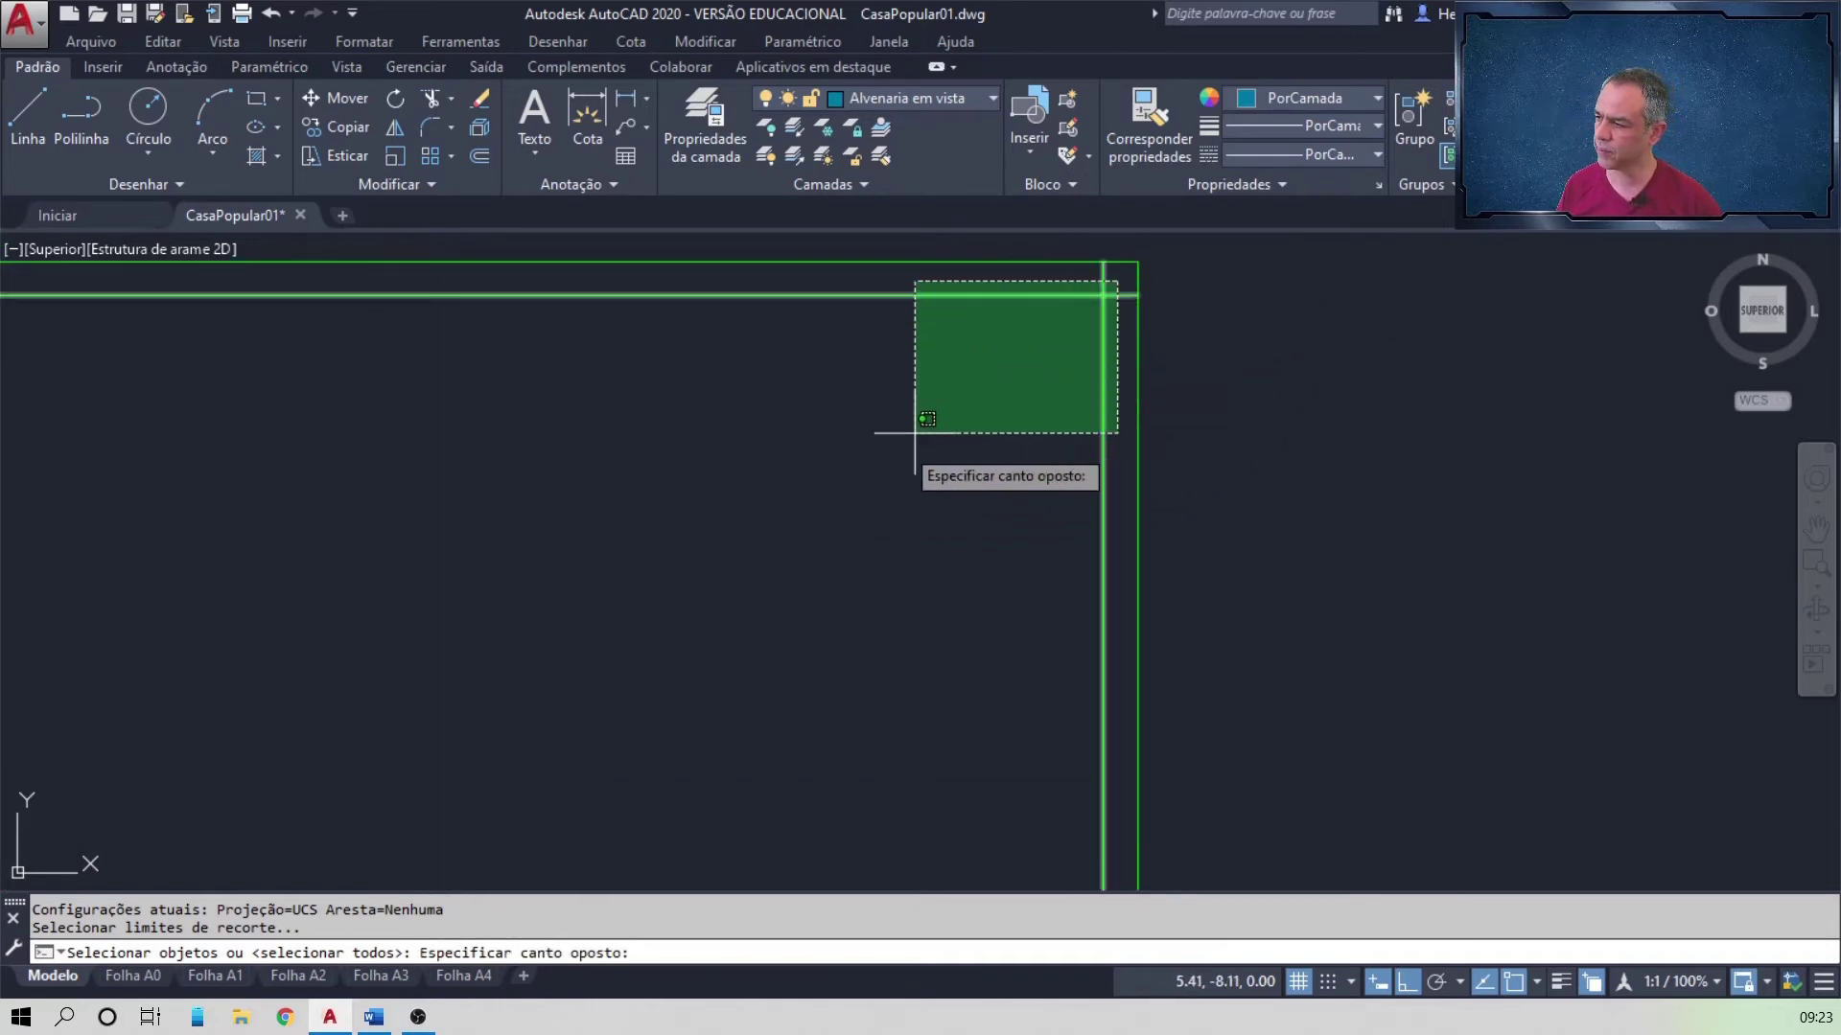
scroll(921, 419, "down", 4)
middle_click_drag(809, 518, 1212, 279)
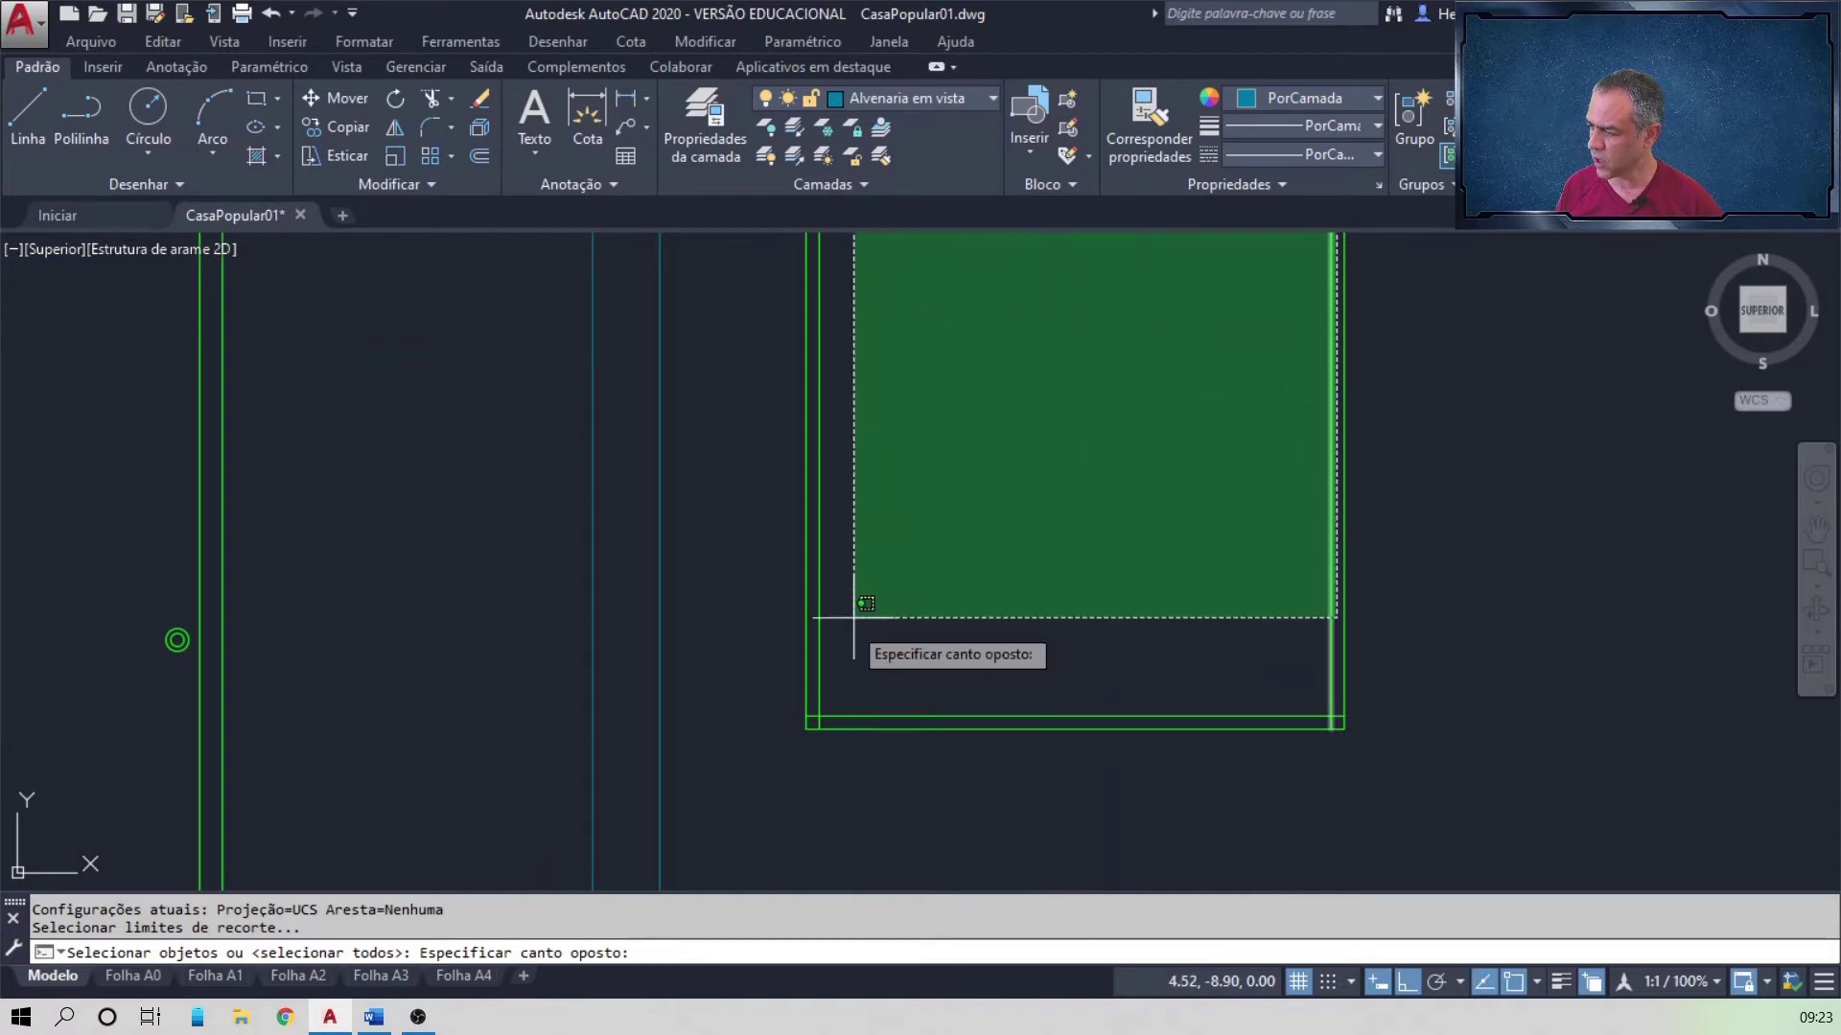
scroll(786, 728, "up", 4)
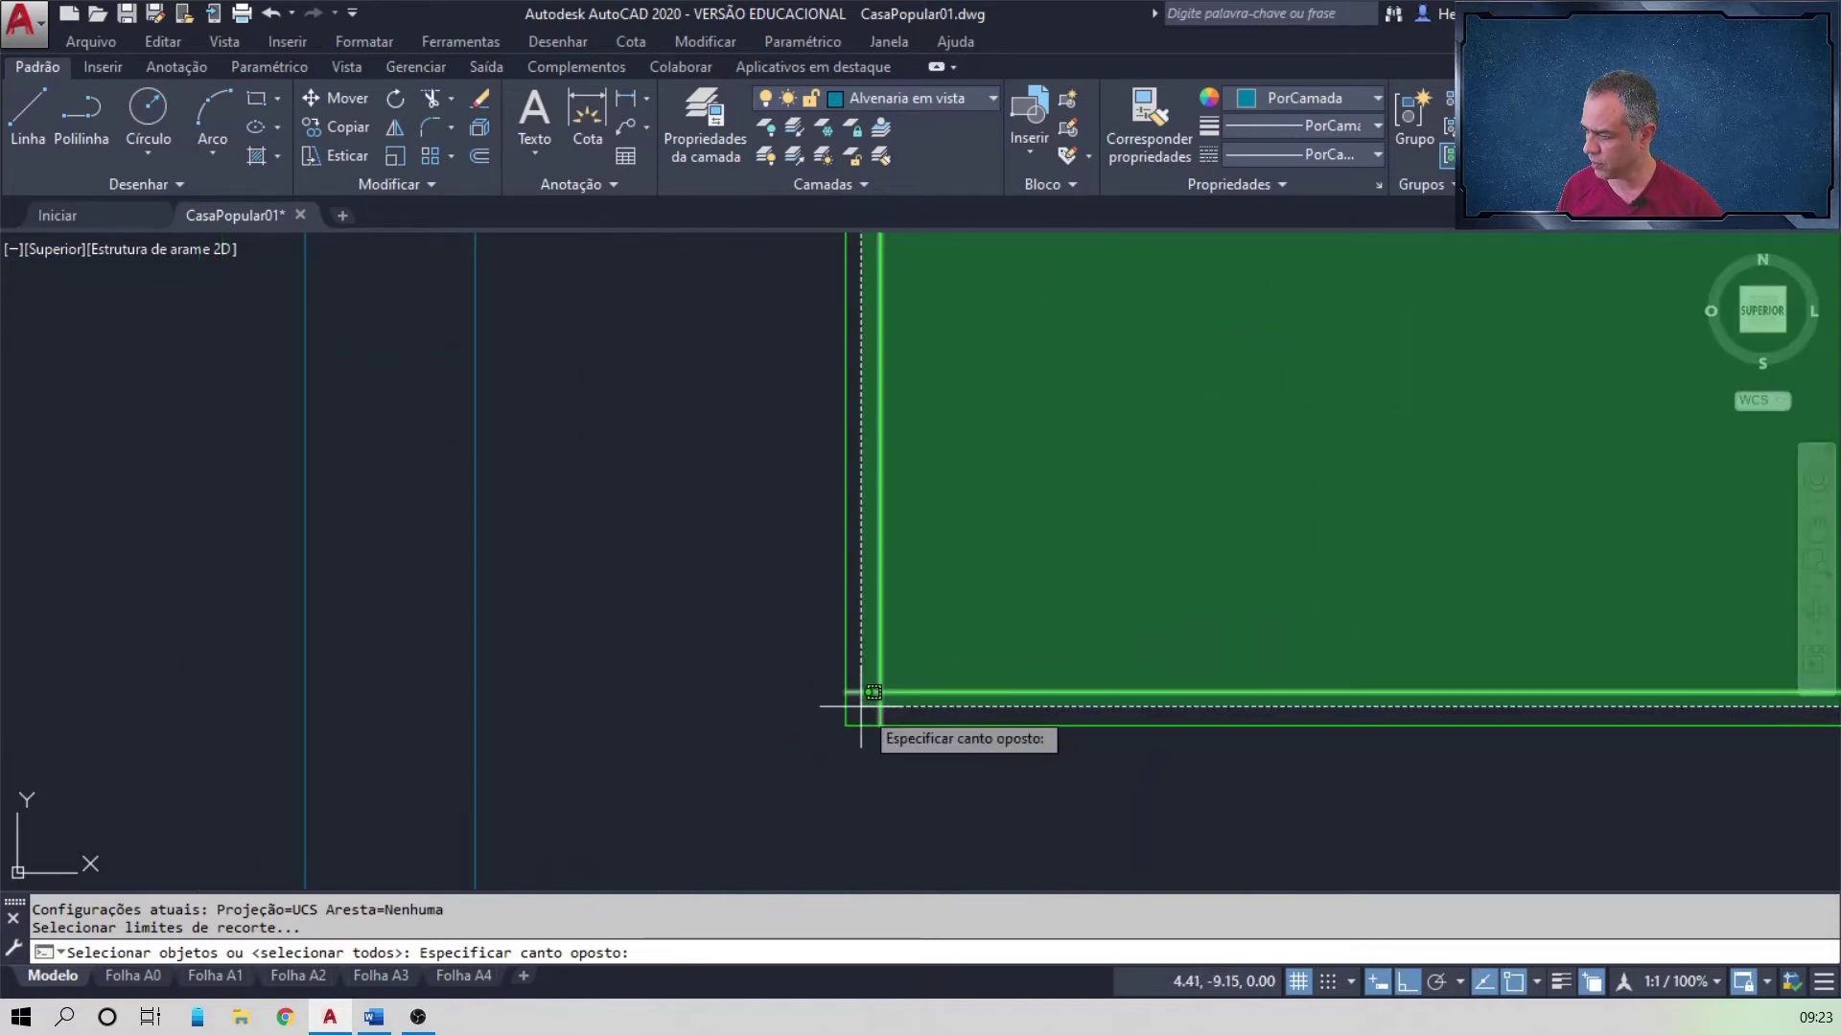
left_click(861, 707)
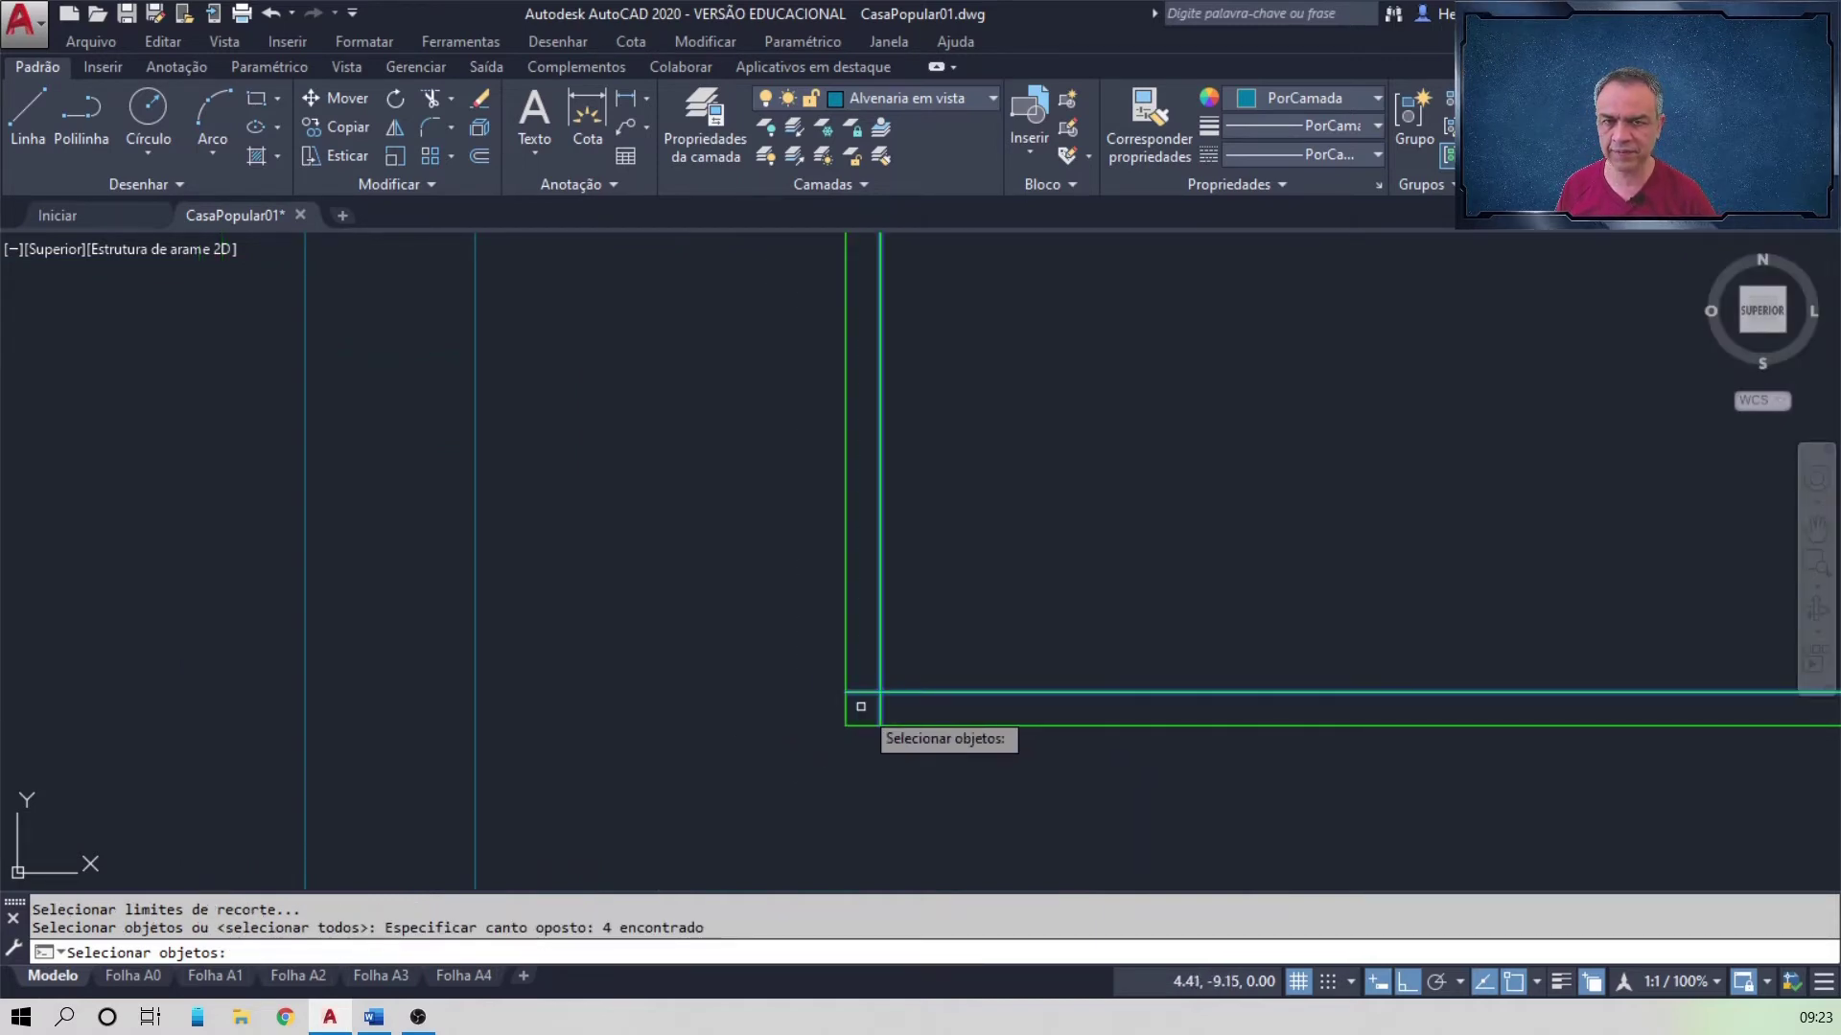
key("Return")
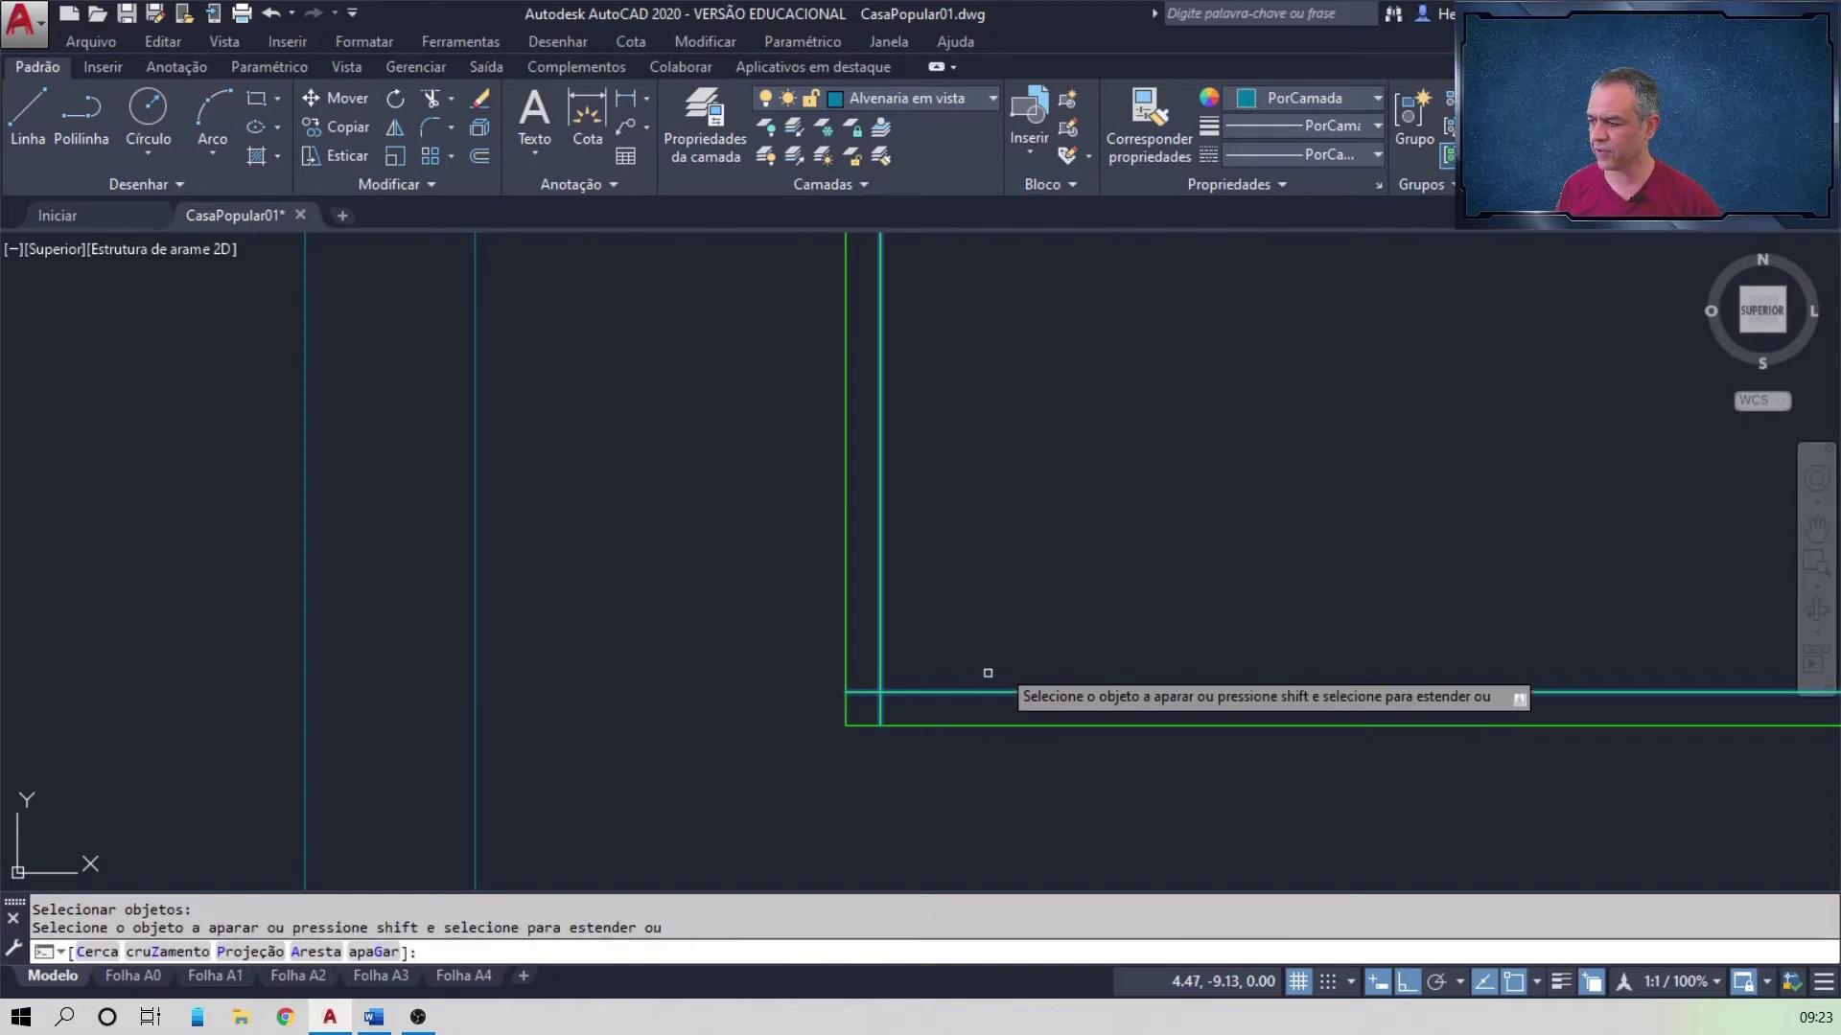
mouse_move(1232, 451)
middle_mouse_down()
mouse_move(995, 683)
mouse_move(743, 887)
middle_mouse_up()
middle_click_drag(1320, 431, 952, 765)
middle_click_drag(1346, 240, 1335, 637)
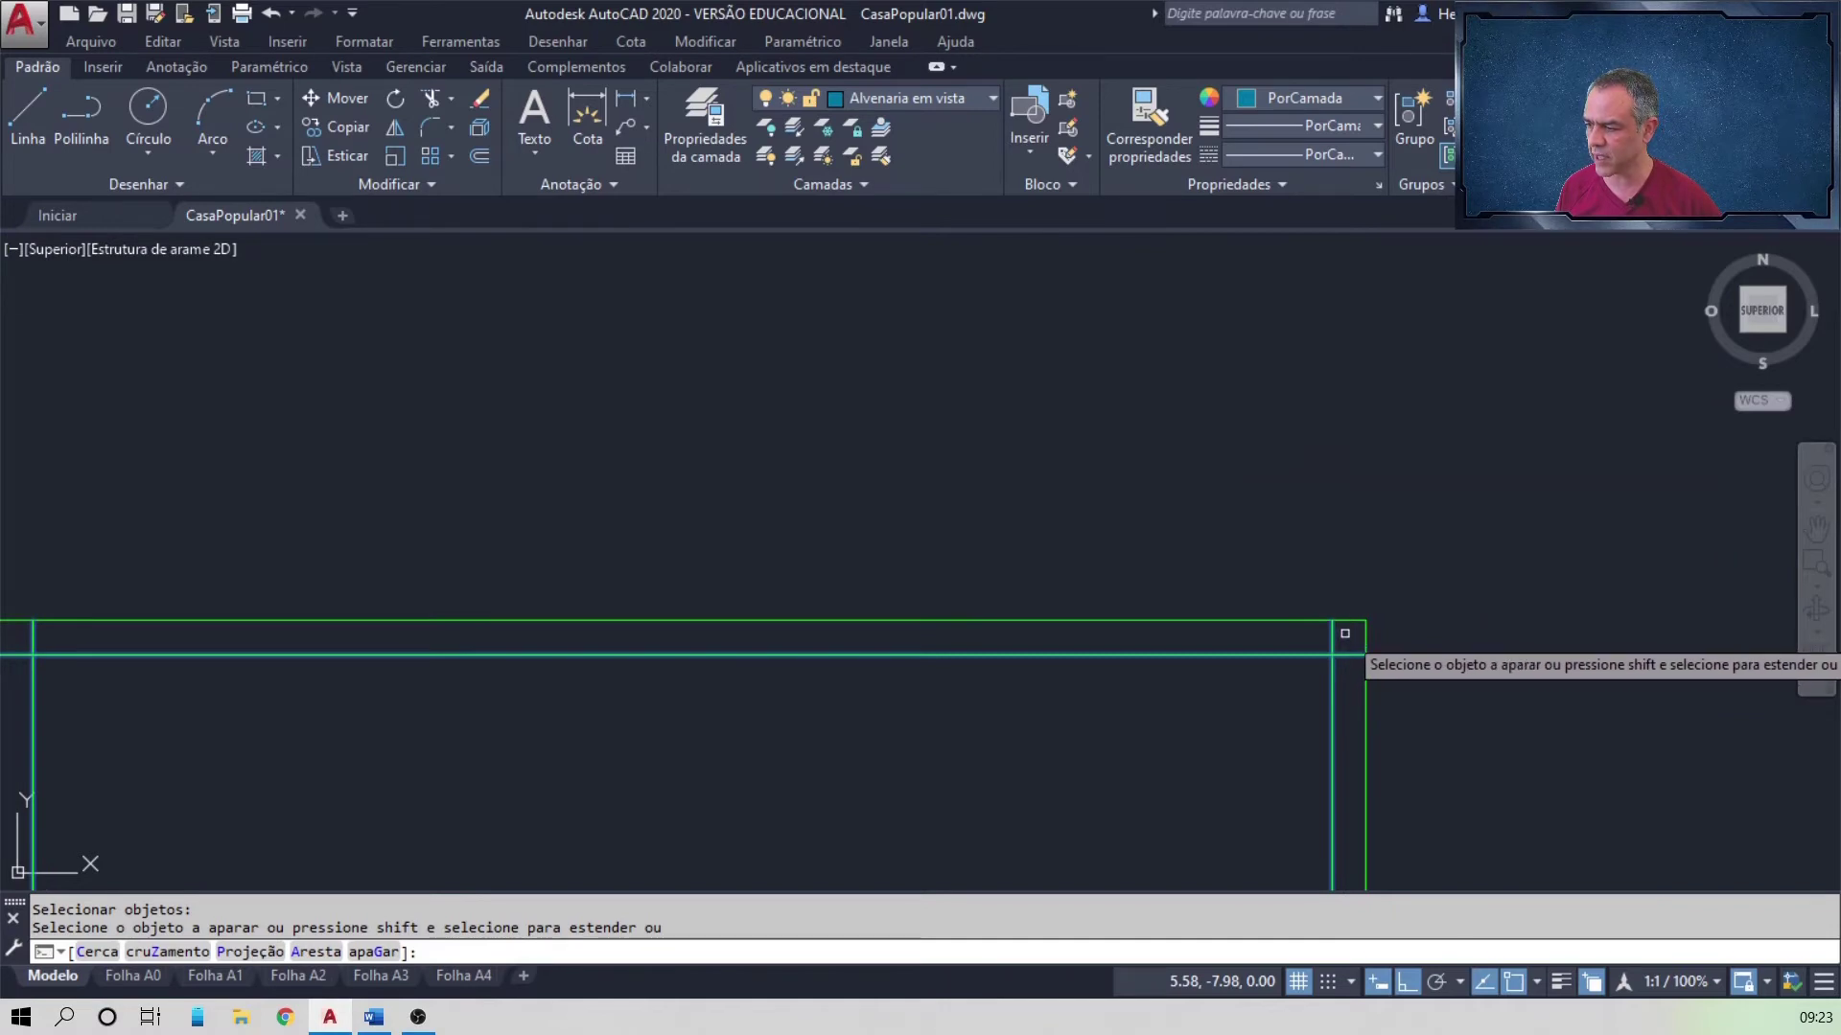
left_click(1350, 644)
middle_click_drag(946, 818, 1339, 304)
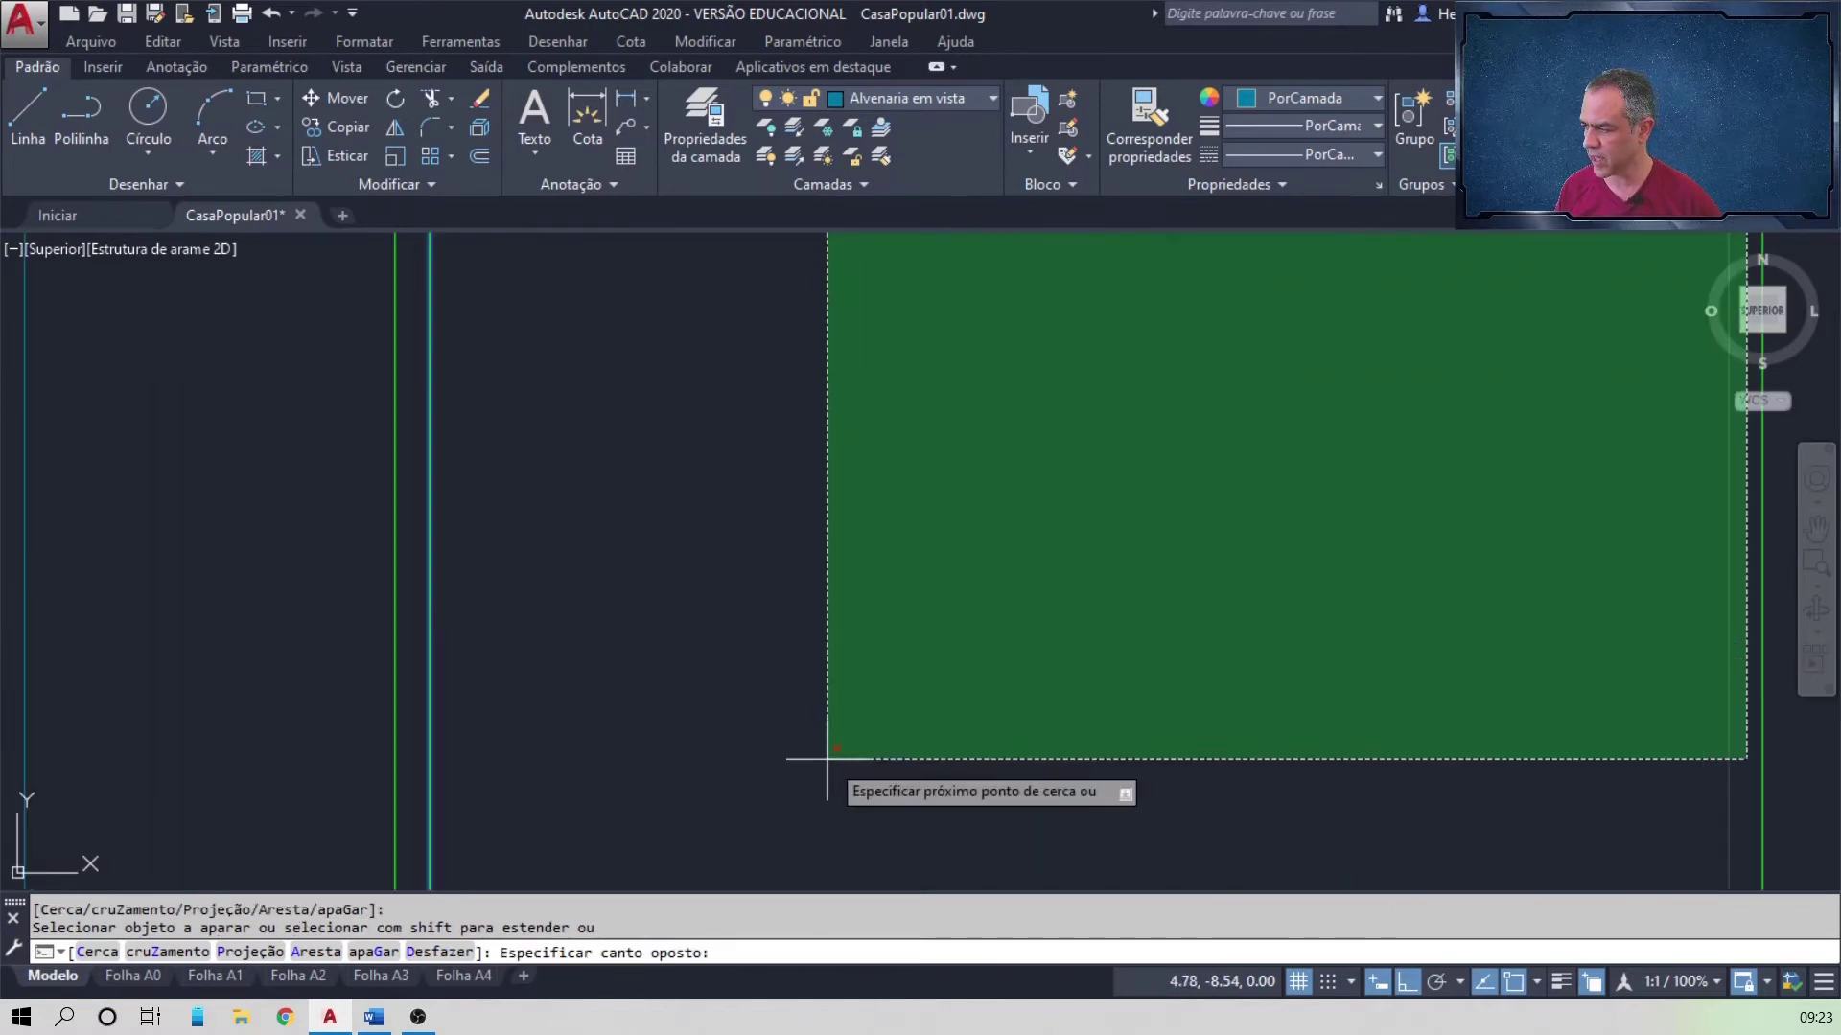
middle_click_drag(809, 785, 1035, 383)
middle_click_drag(865, 594, 878, 374)
left_click(657, 752)
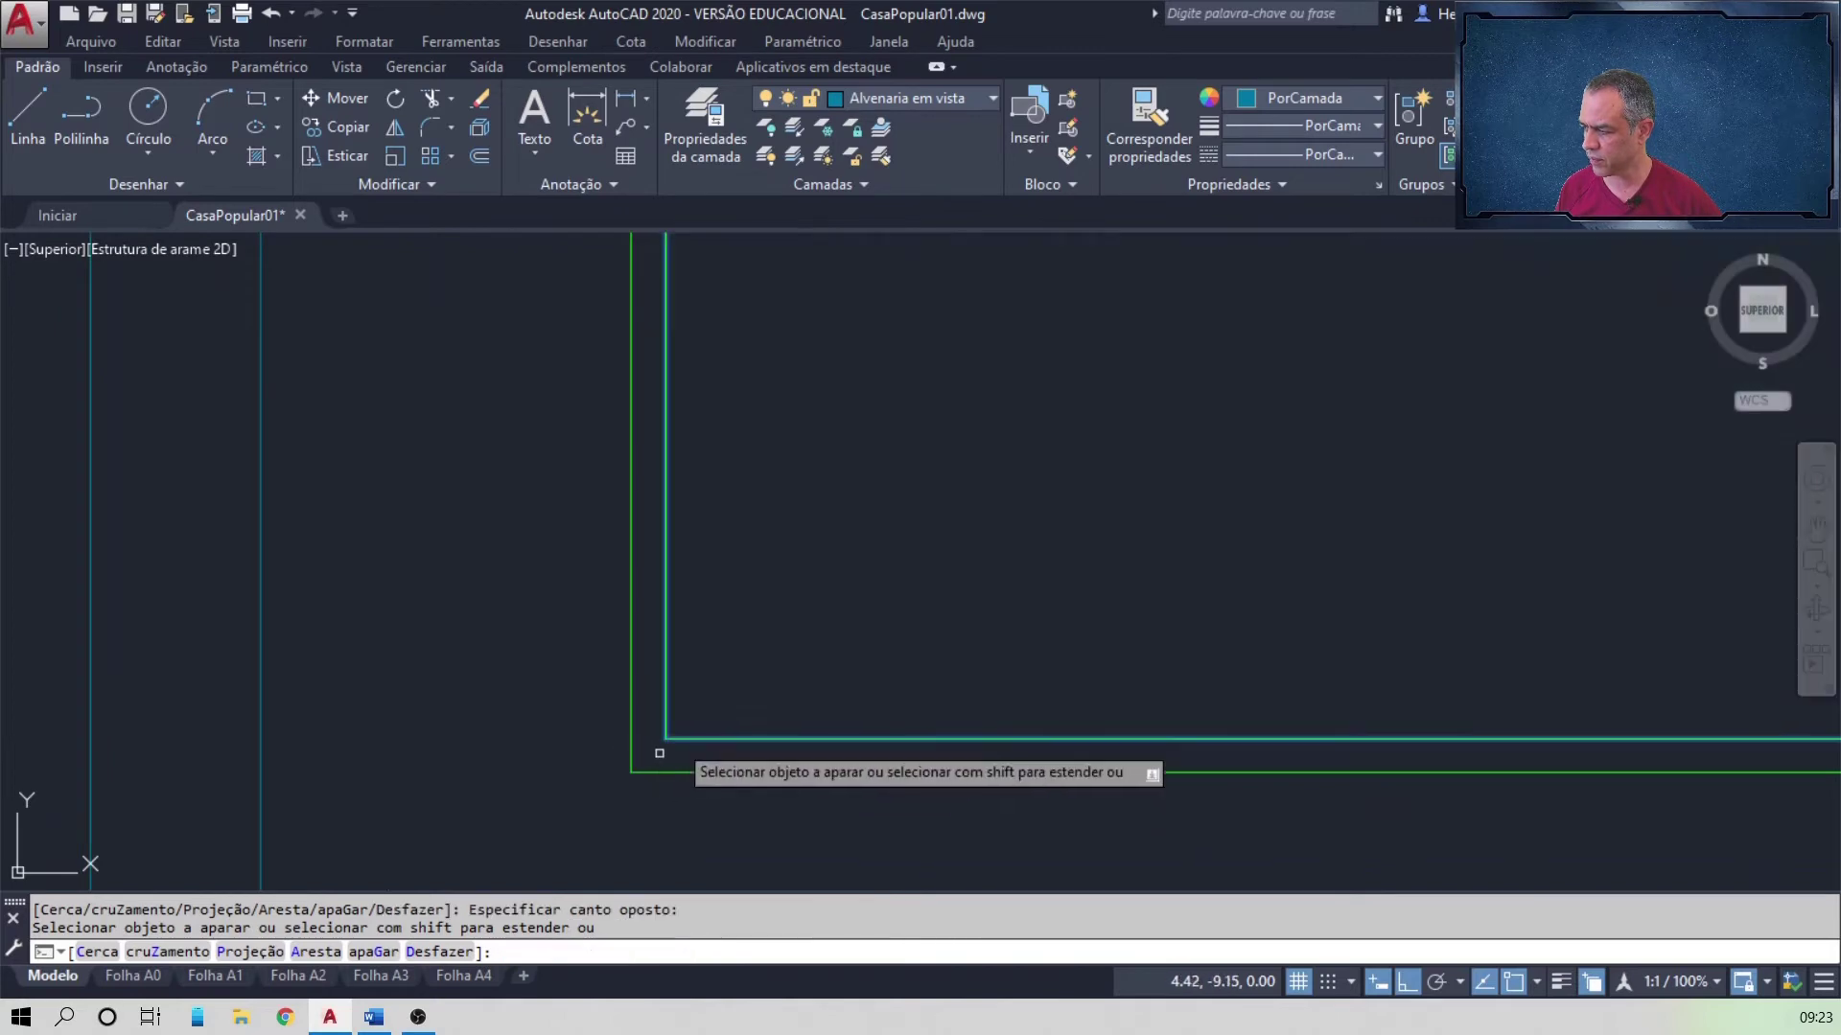
Step: Draw a vertical centre line on the Esquadrias layer between the midpoints of the window's inner top and bottom frame lines, and turn Ortho off
scroll(789, 682, "down", 5)
key("Return")
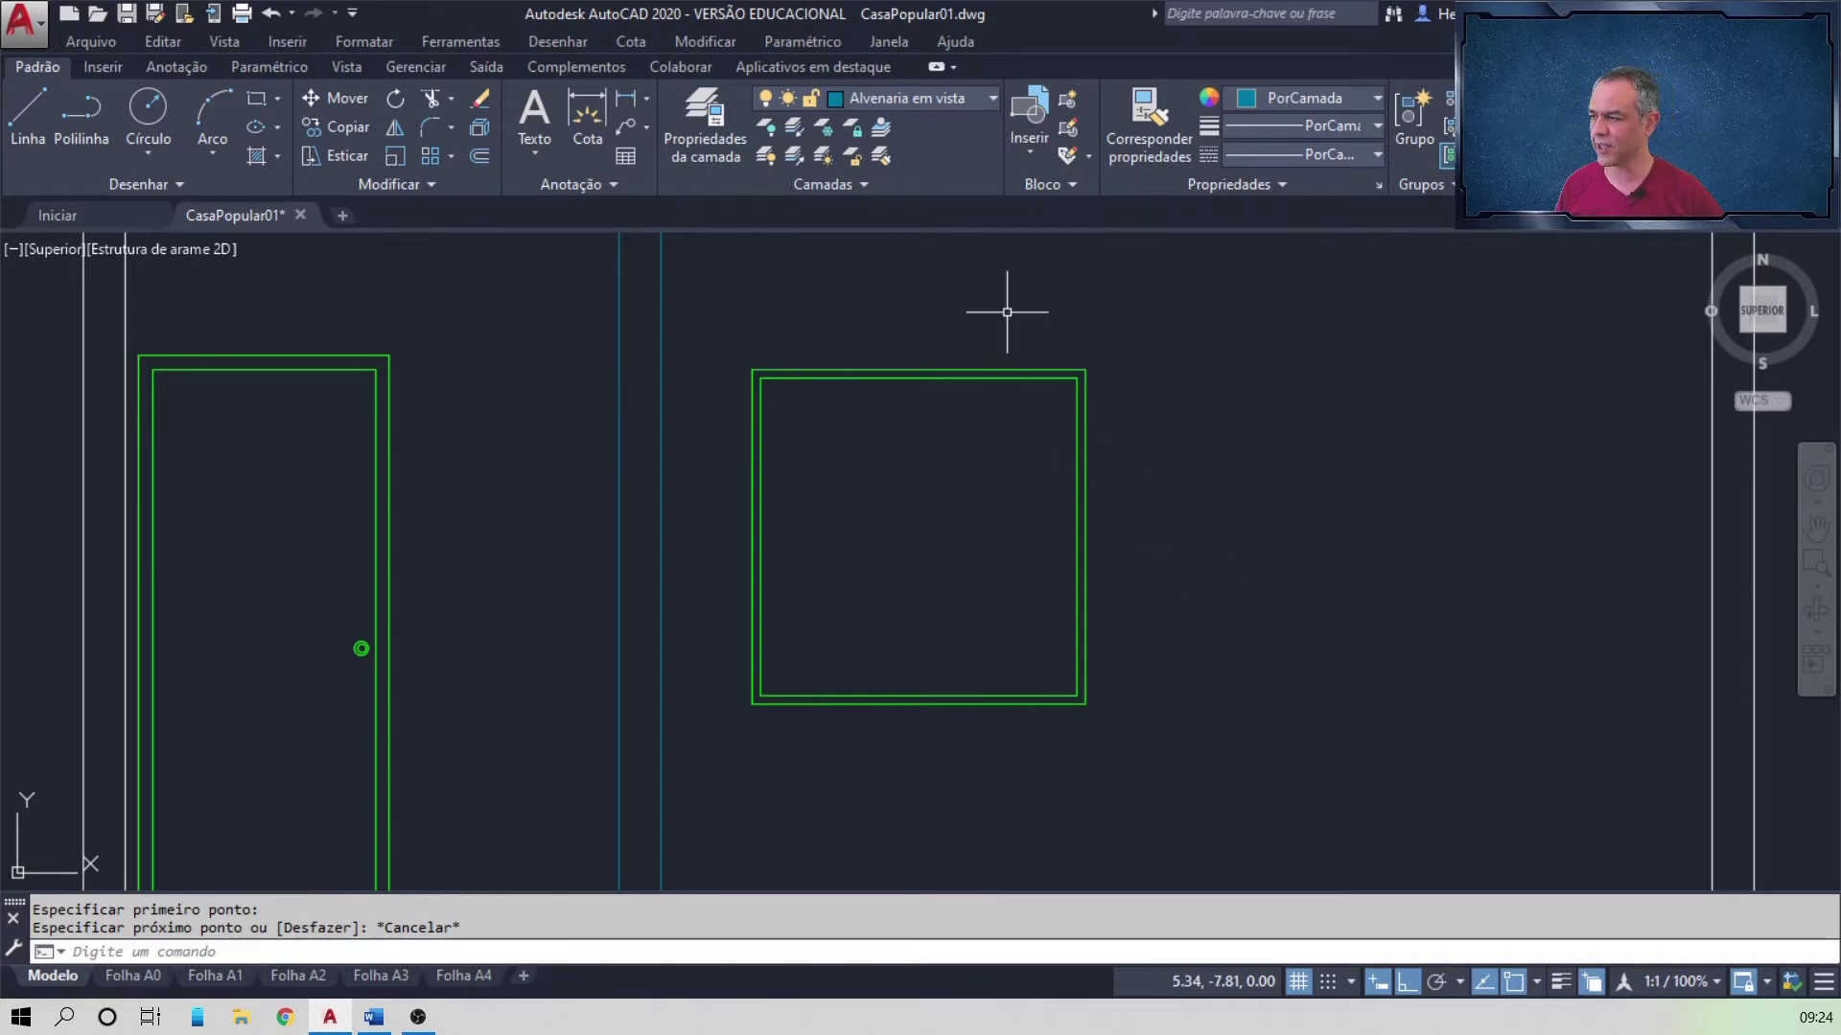
left_click(991, 100)
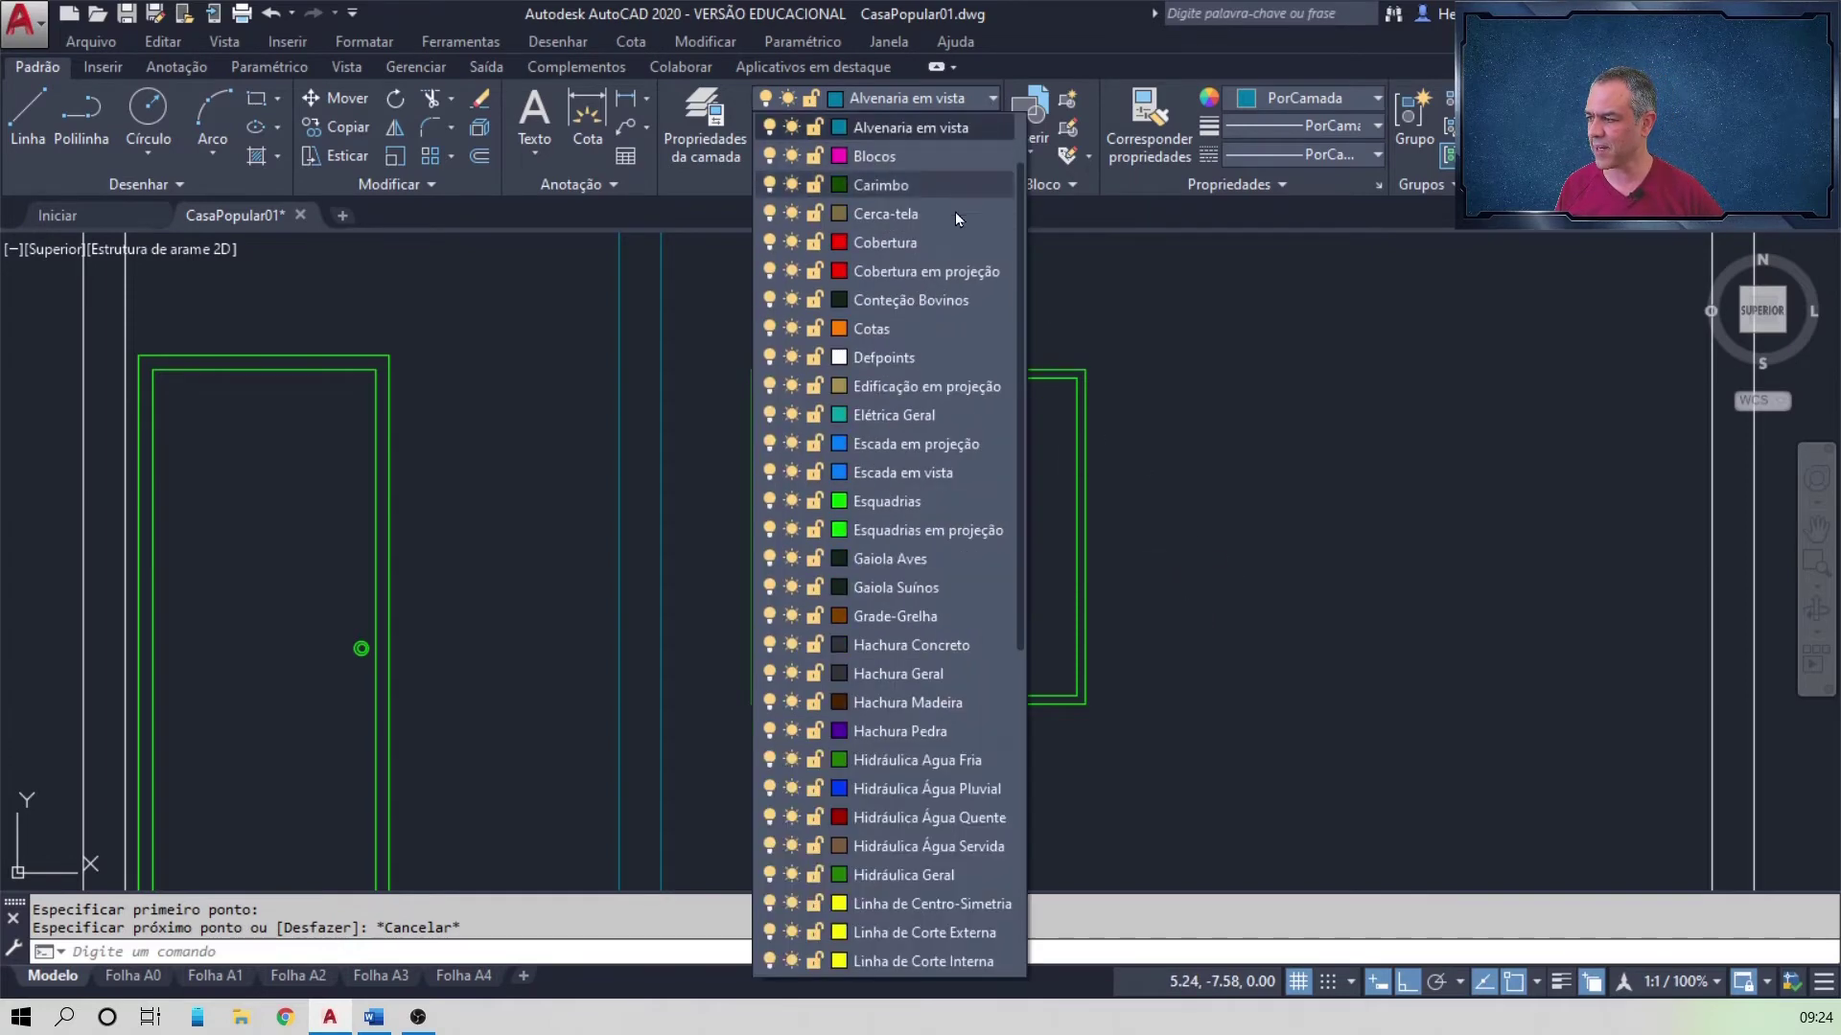
left_click(911, 502)
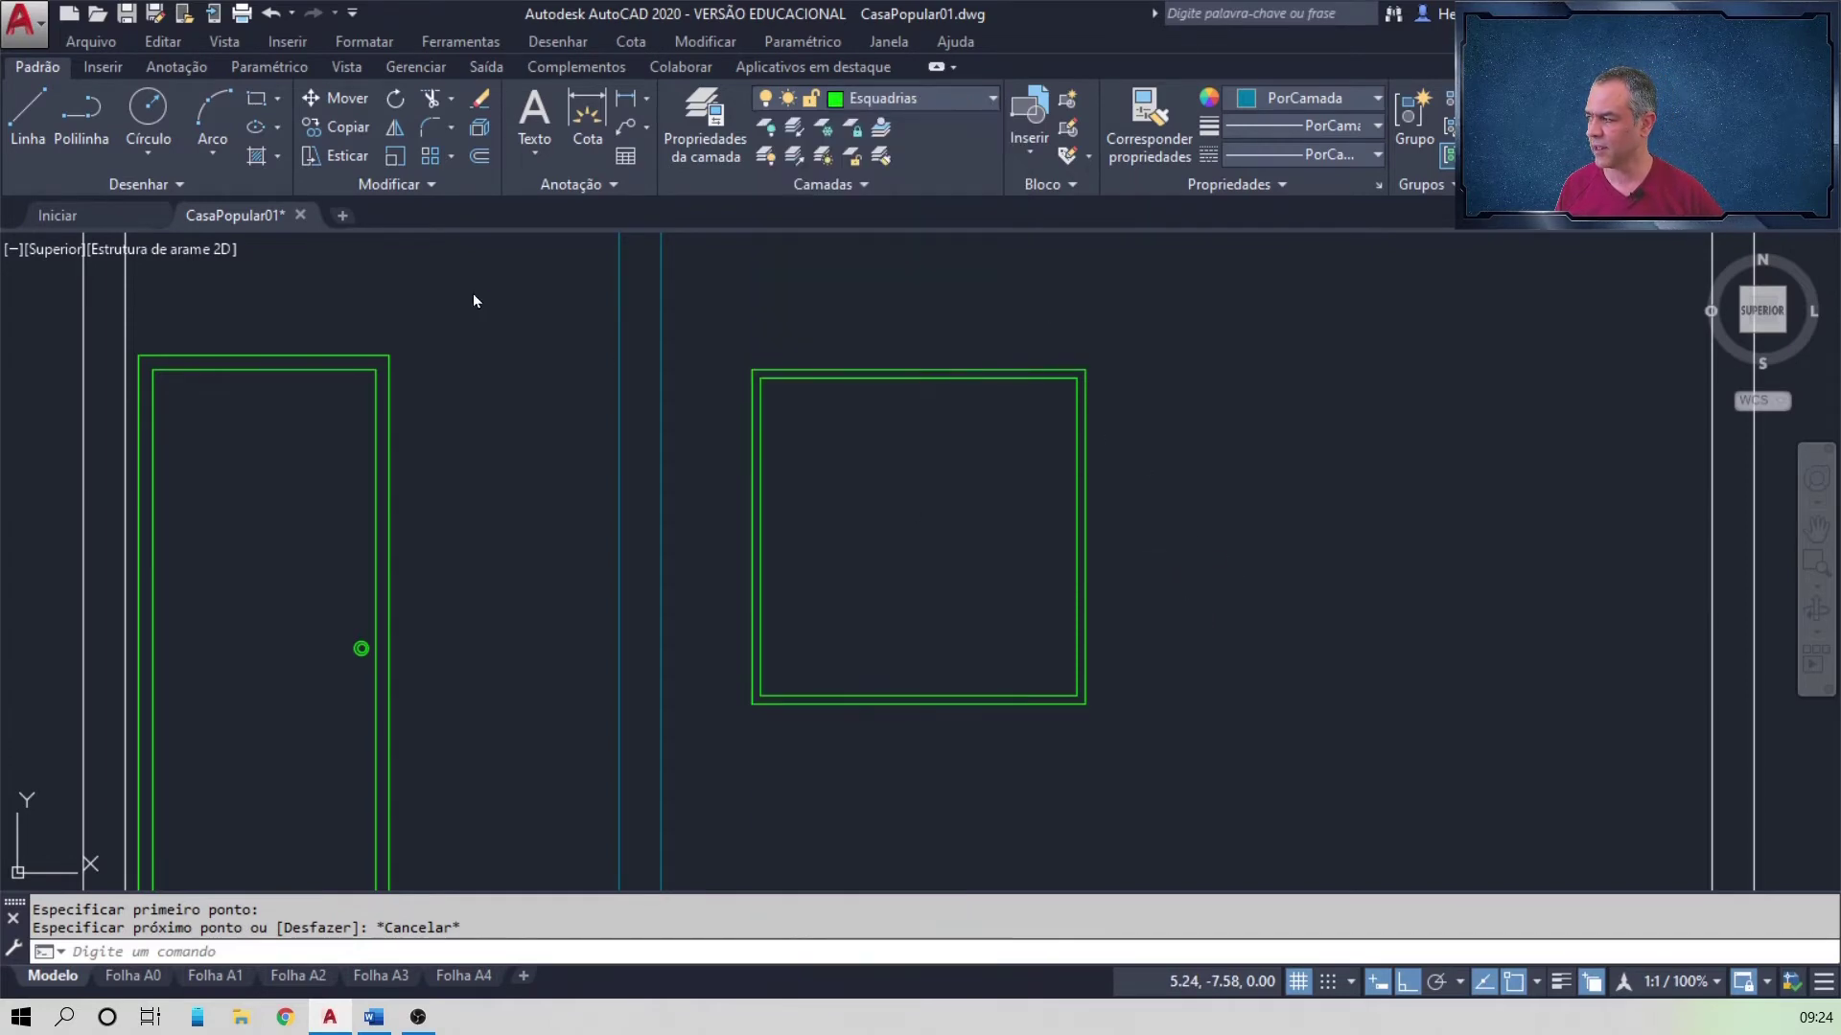
left_click(28, 117)
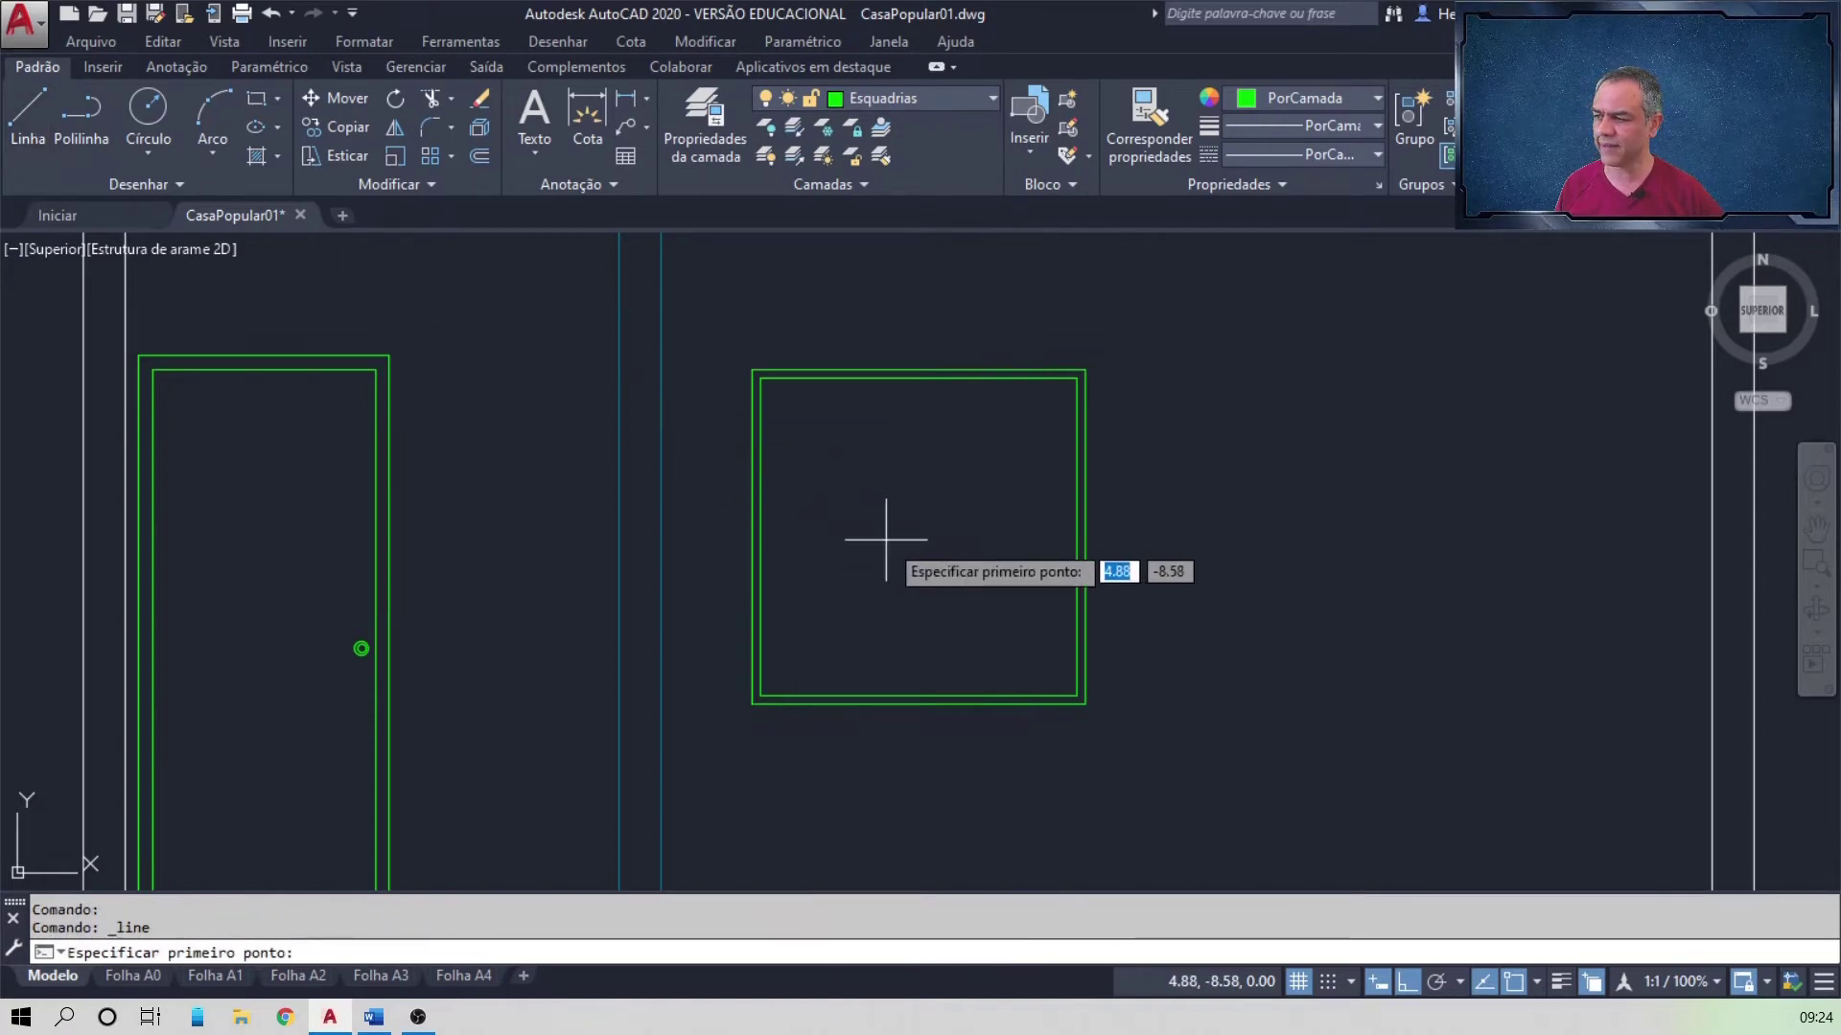
left_click(918, 377)
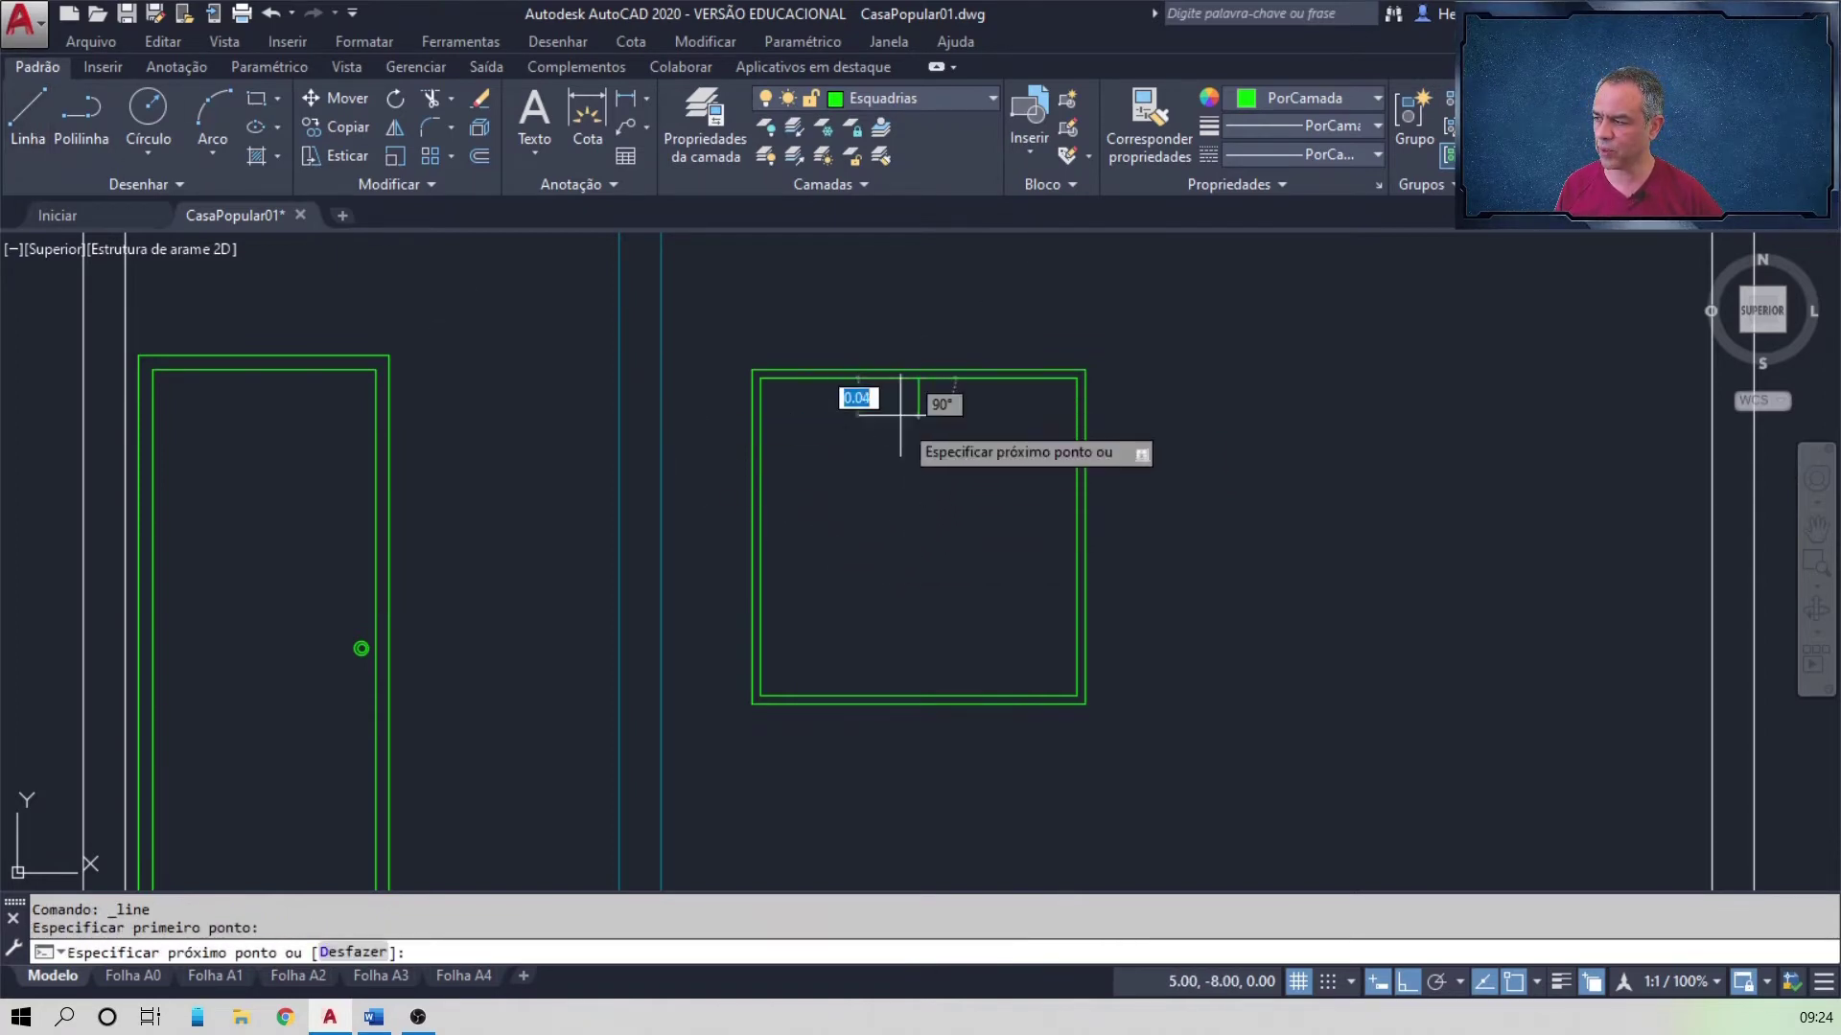
left_click(918, 696)
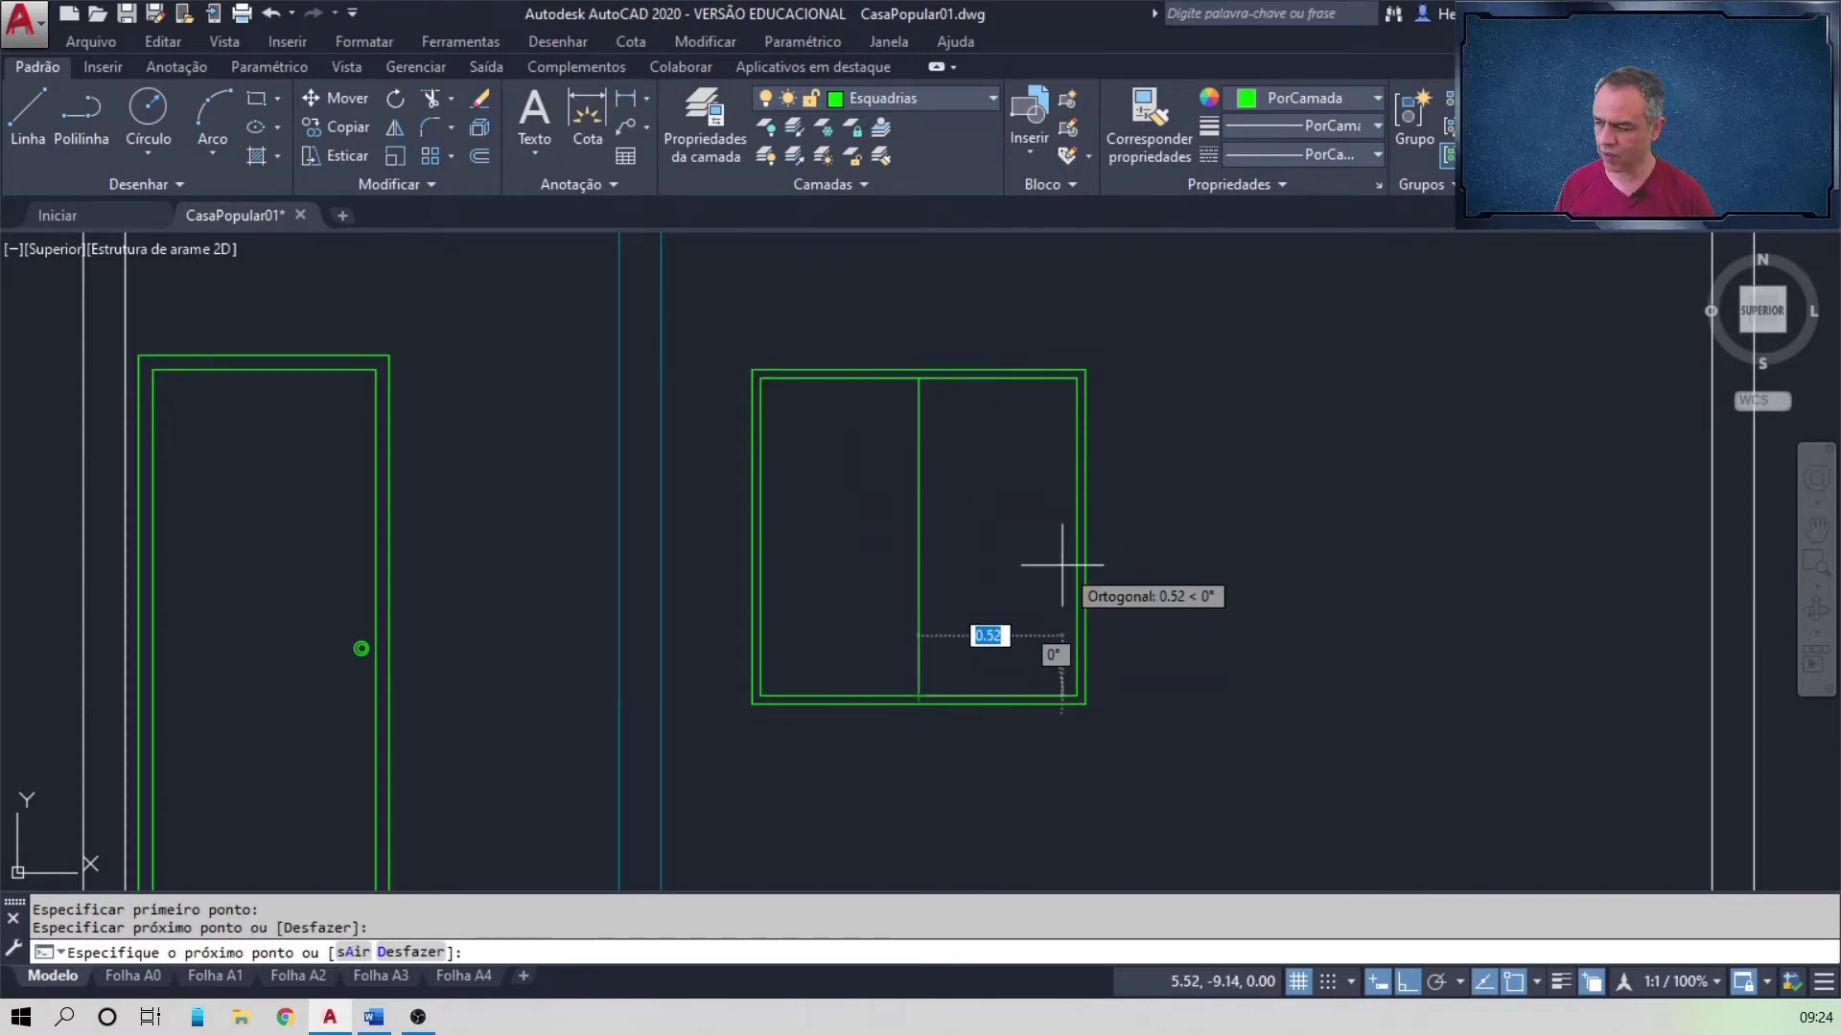
key("Return")
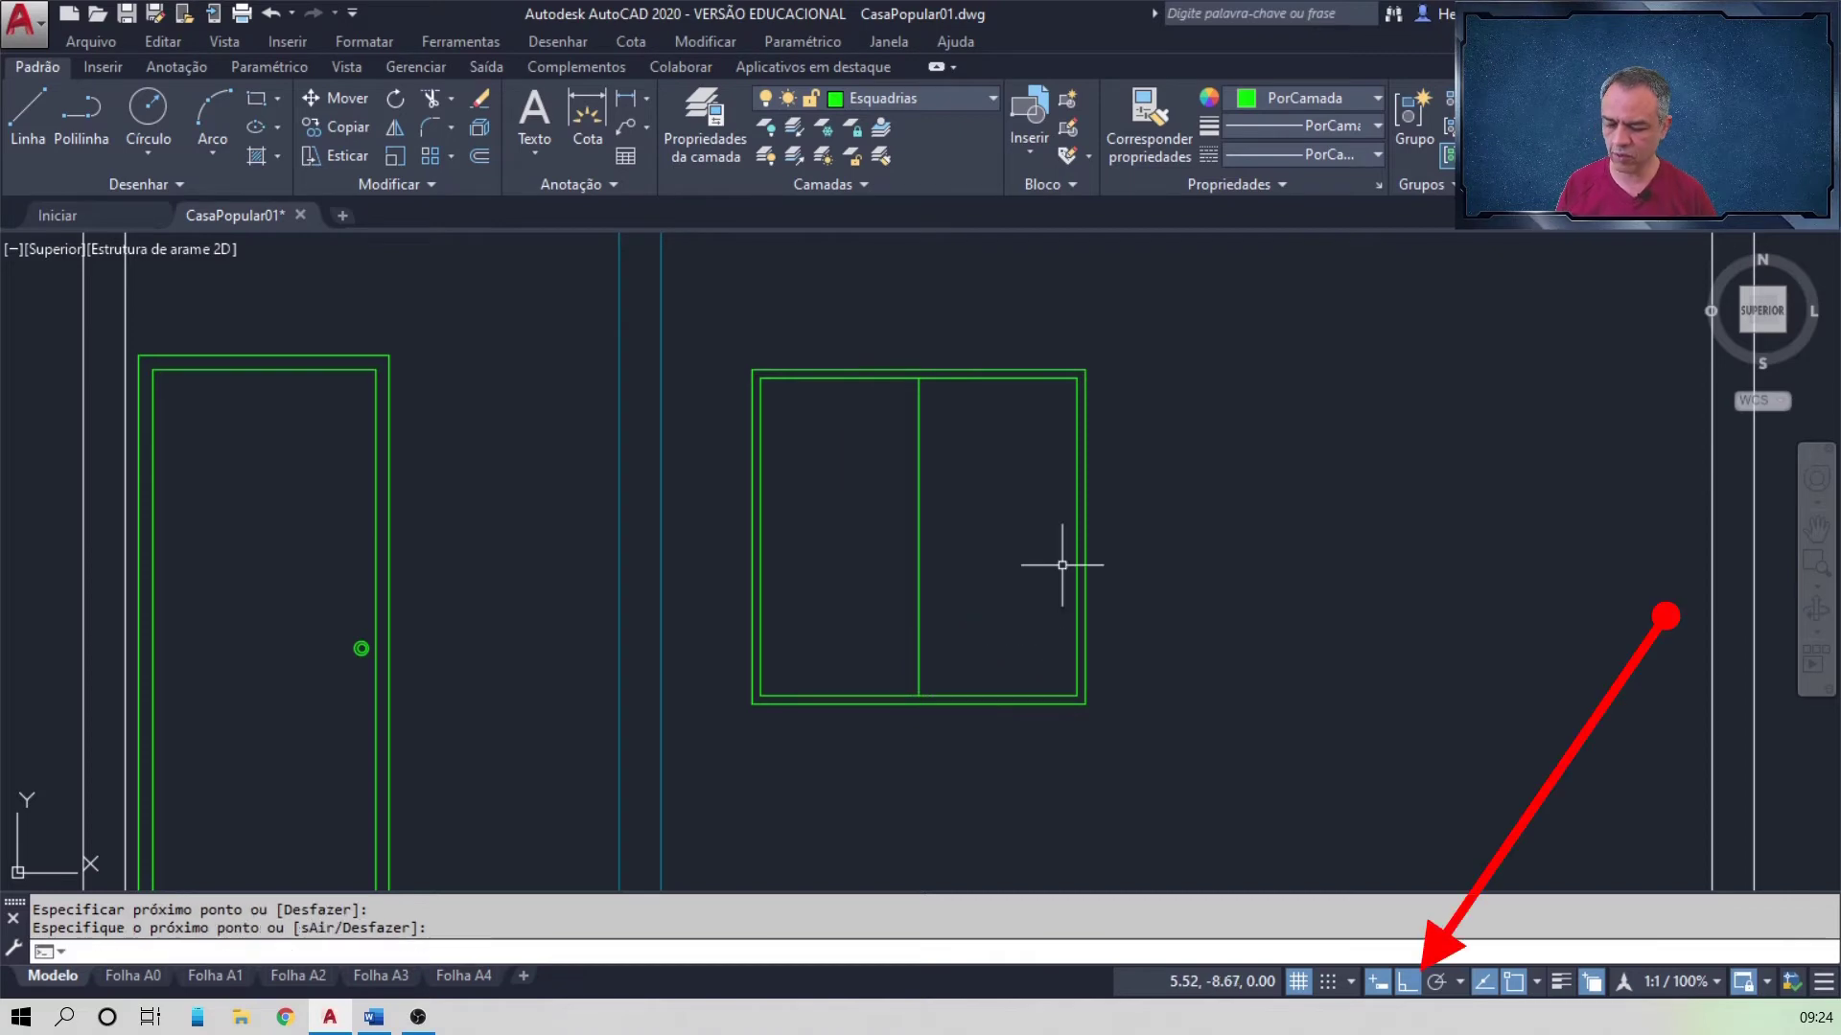
key("F8")
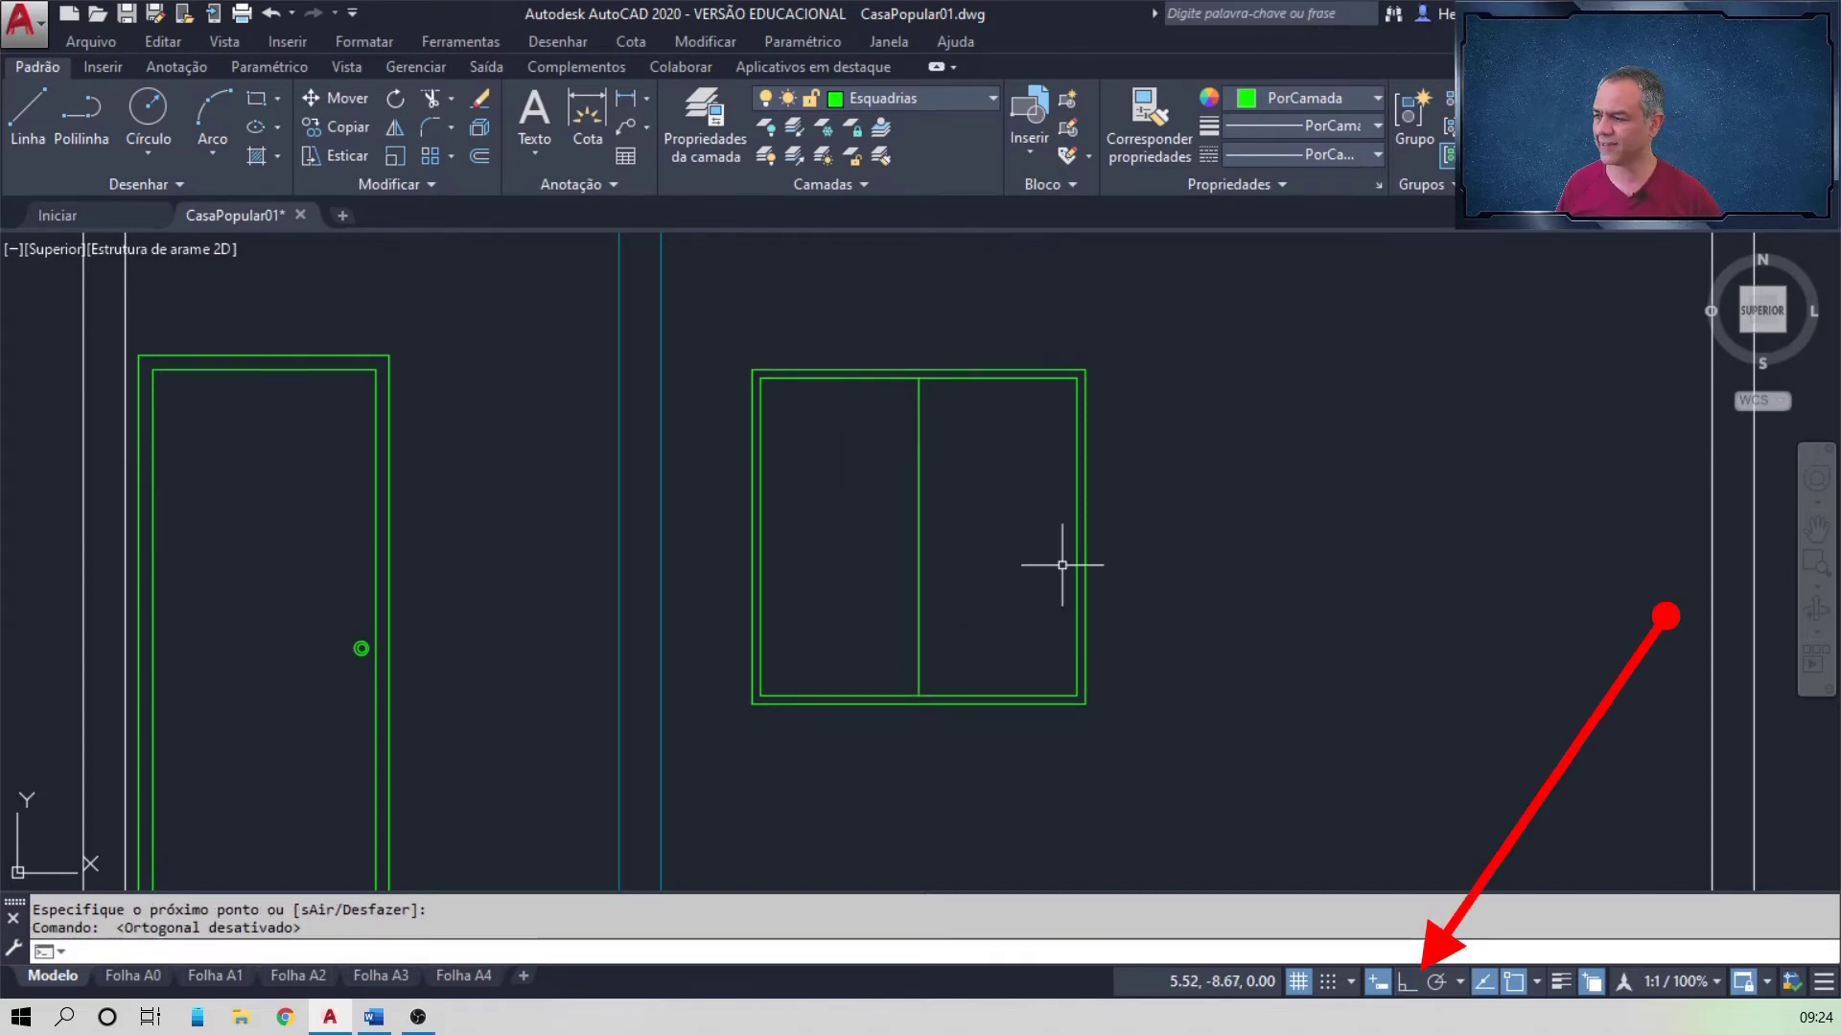
Step: Offset the window's vertical centre line 0.025 m to both sides and delete the original centre line
left_click(479, 156)
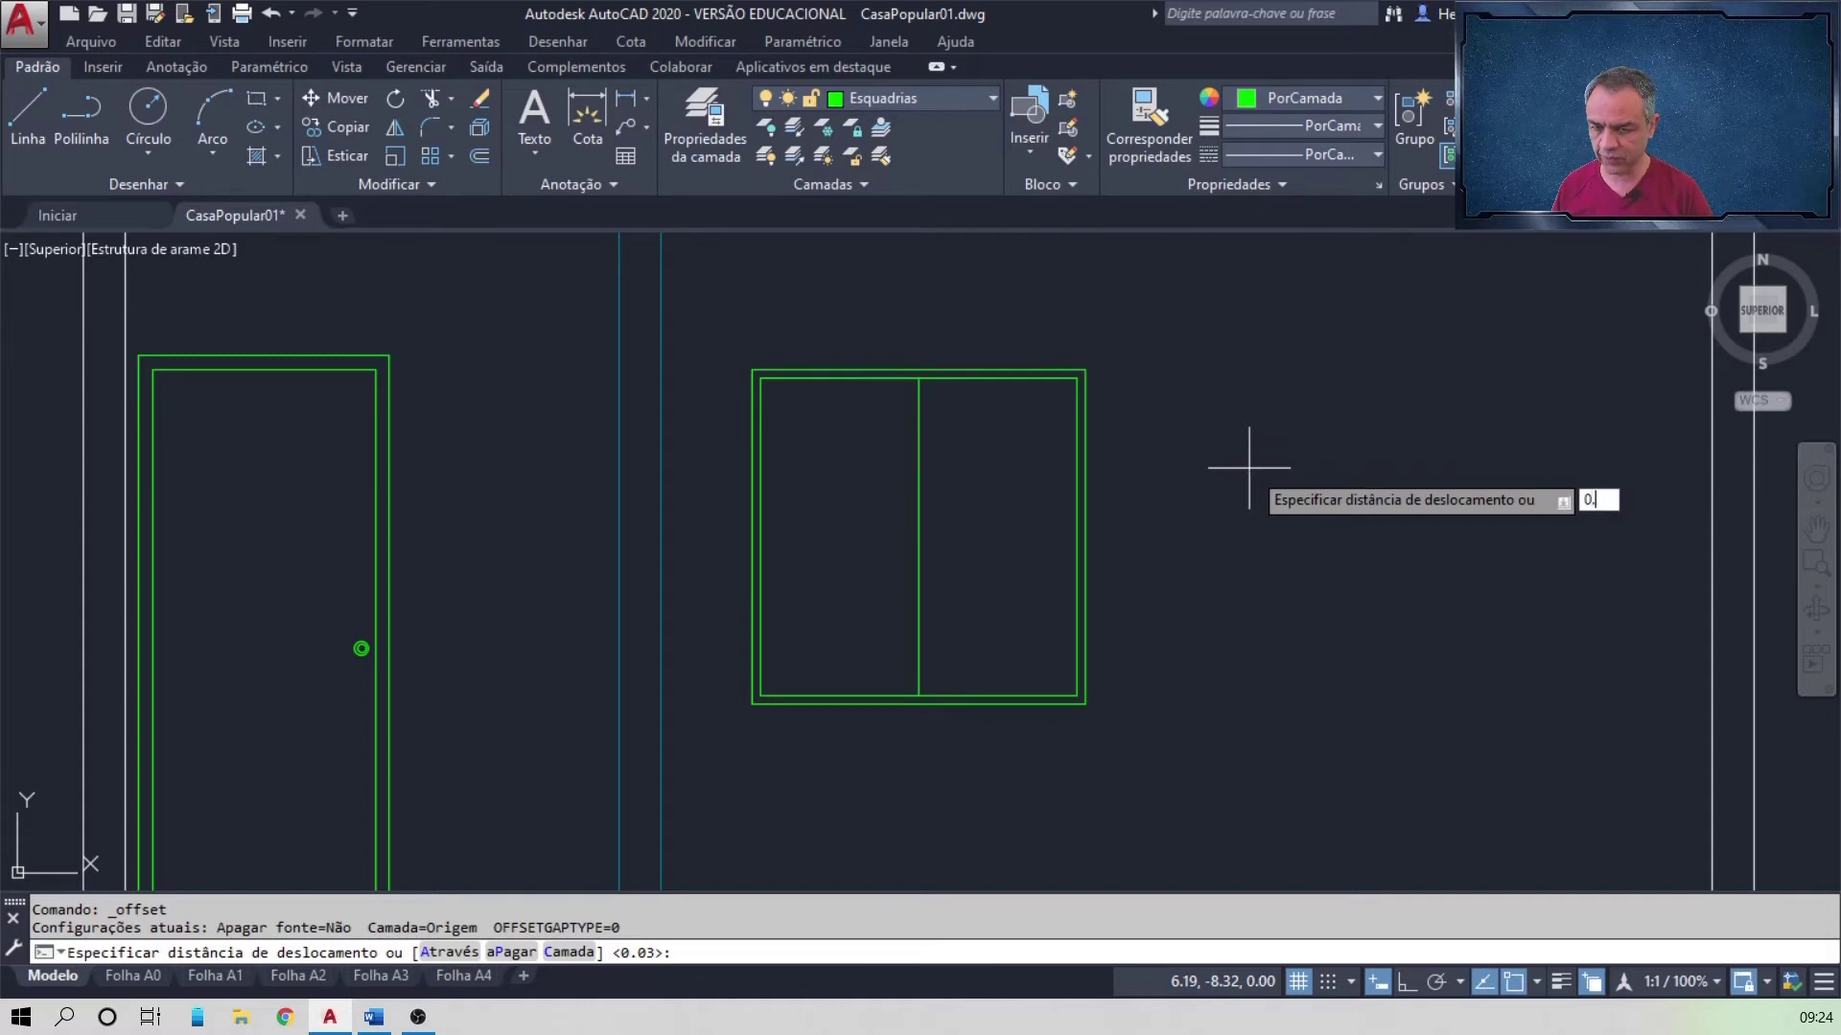
type("0.025")
key("Return")
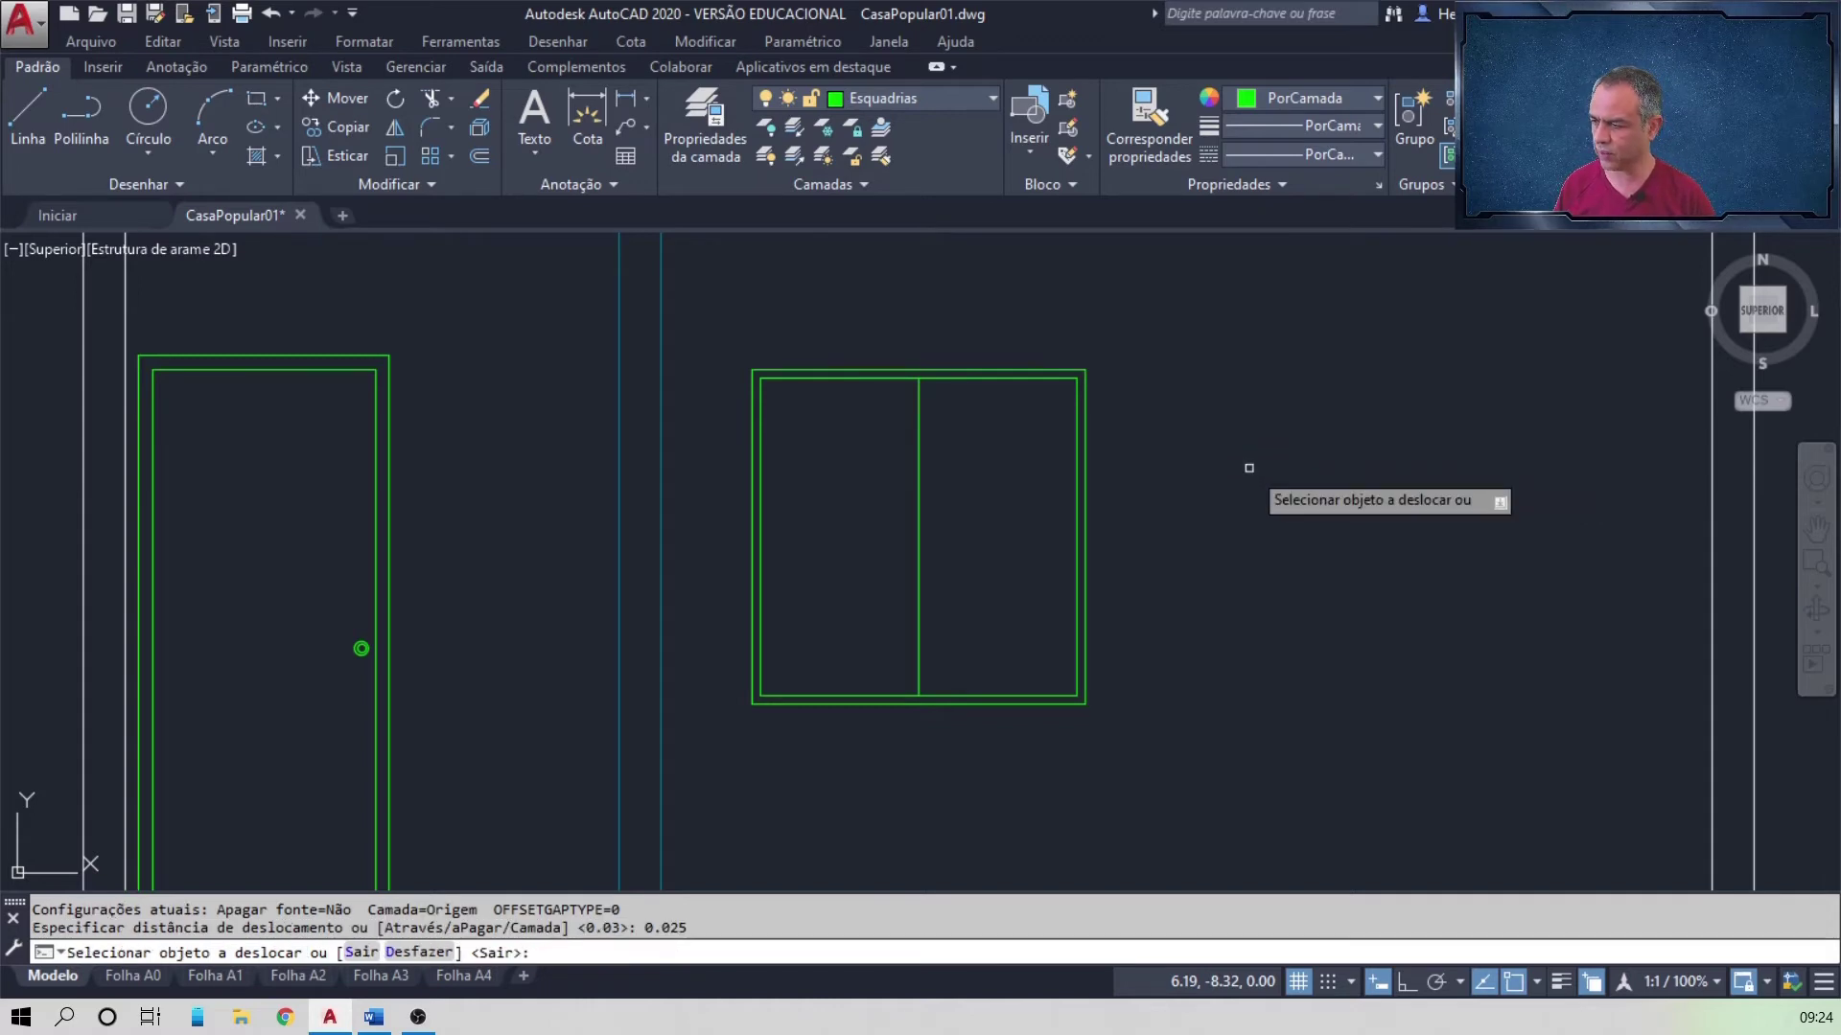
left_click(917, 517)
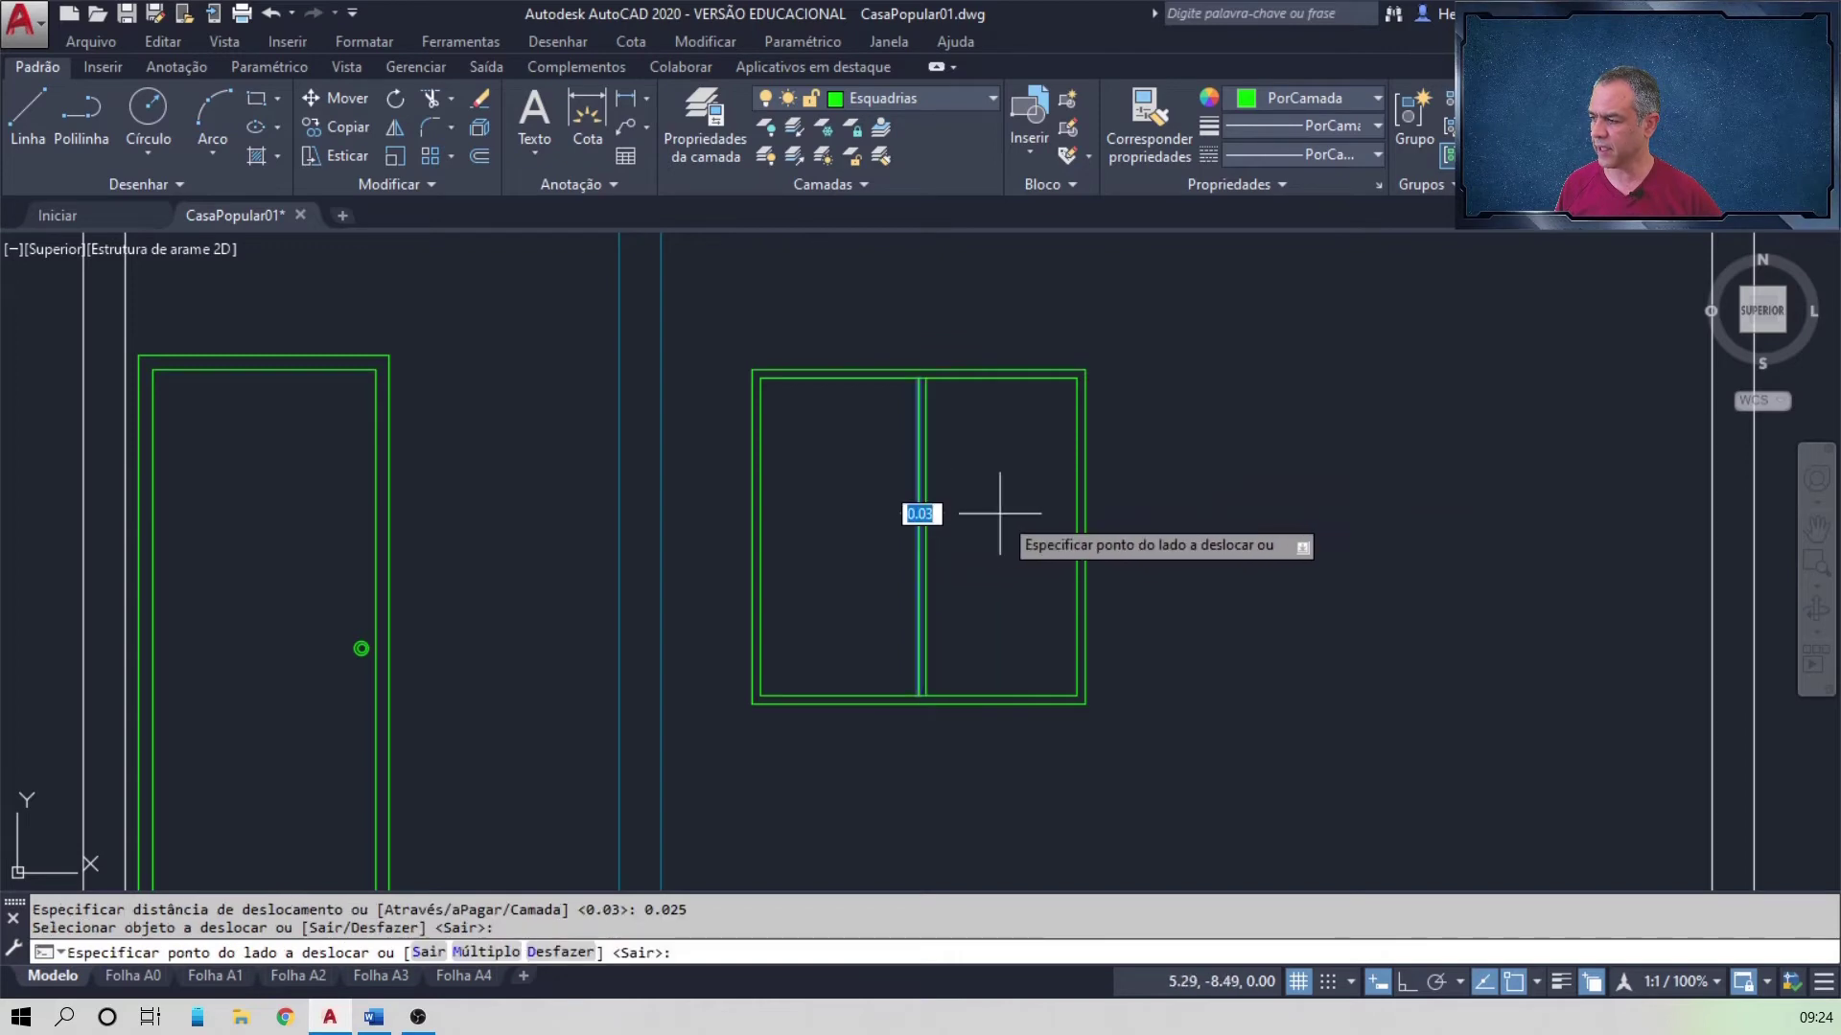
left_click(963, 515)
left_click(919, 523)
left_click(851, 531)
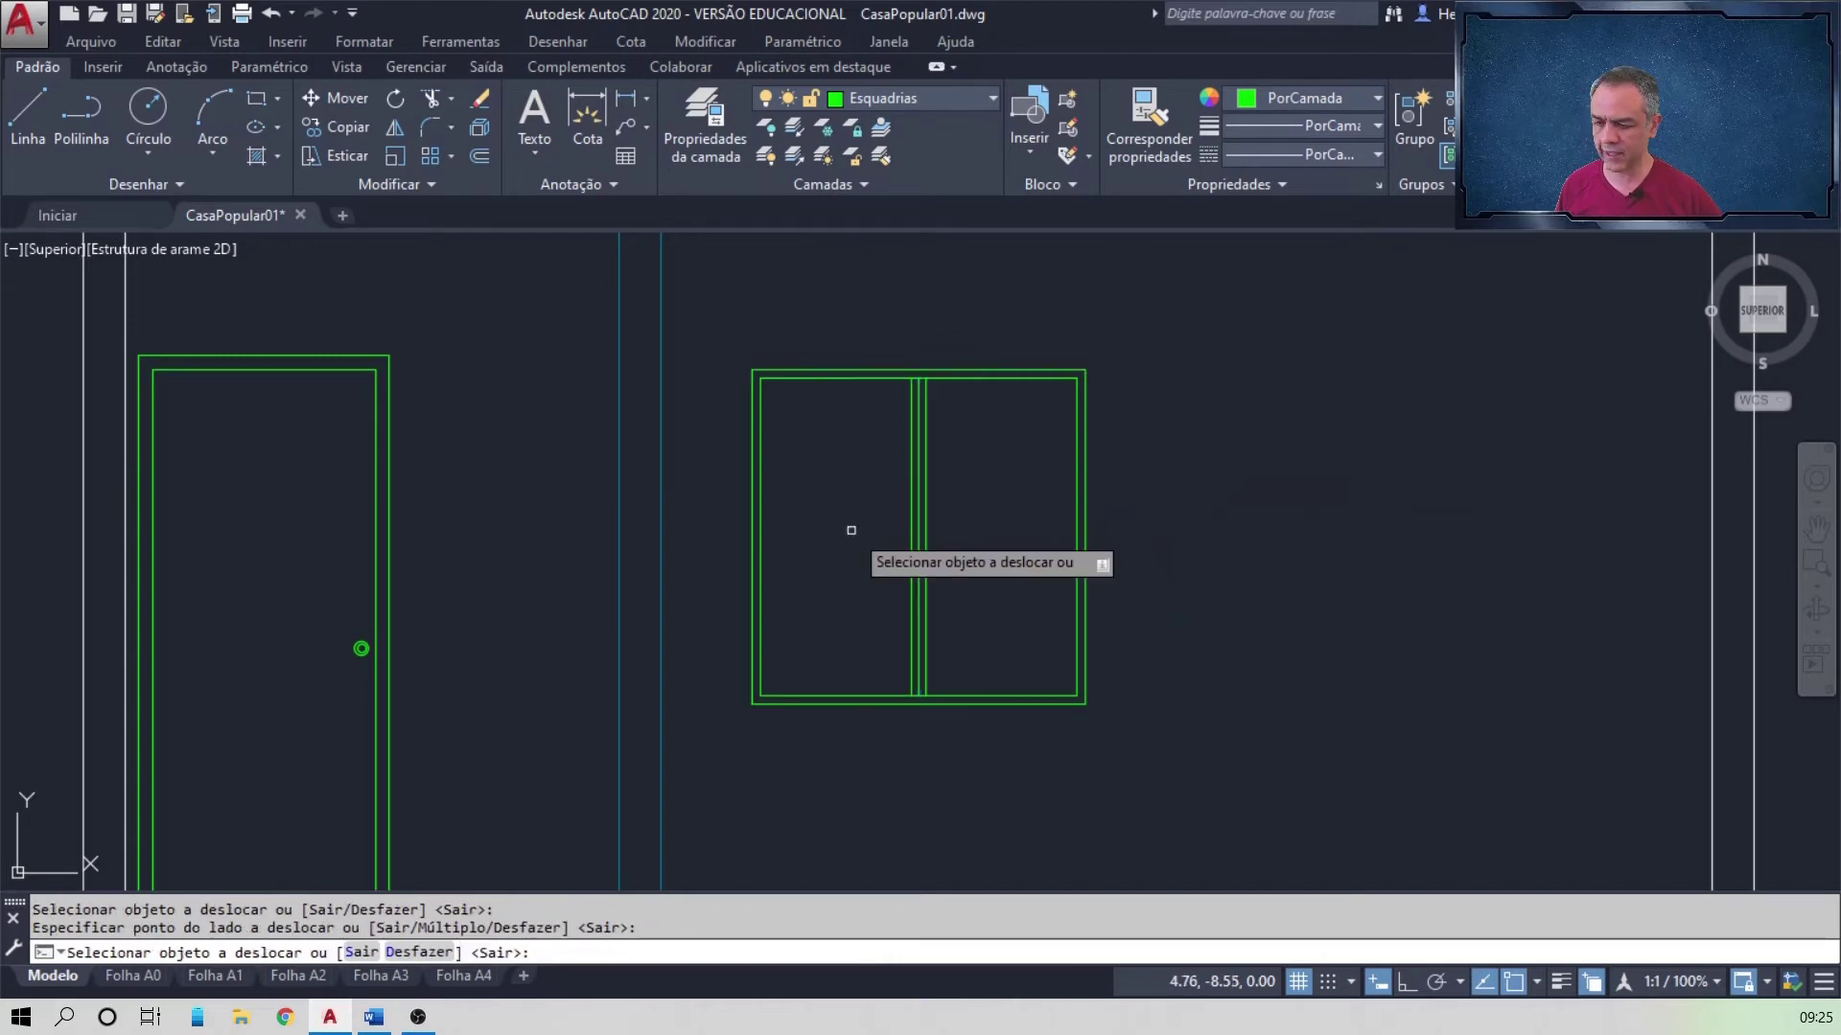
key("Return")
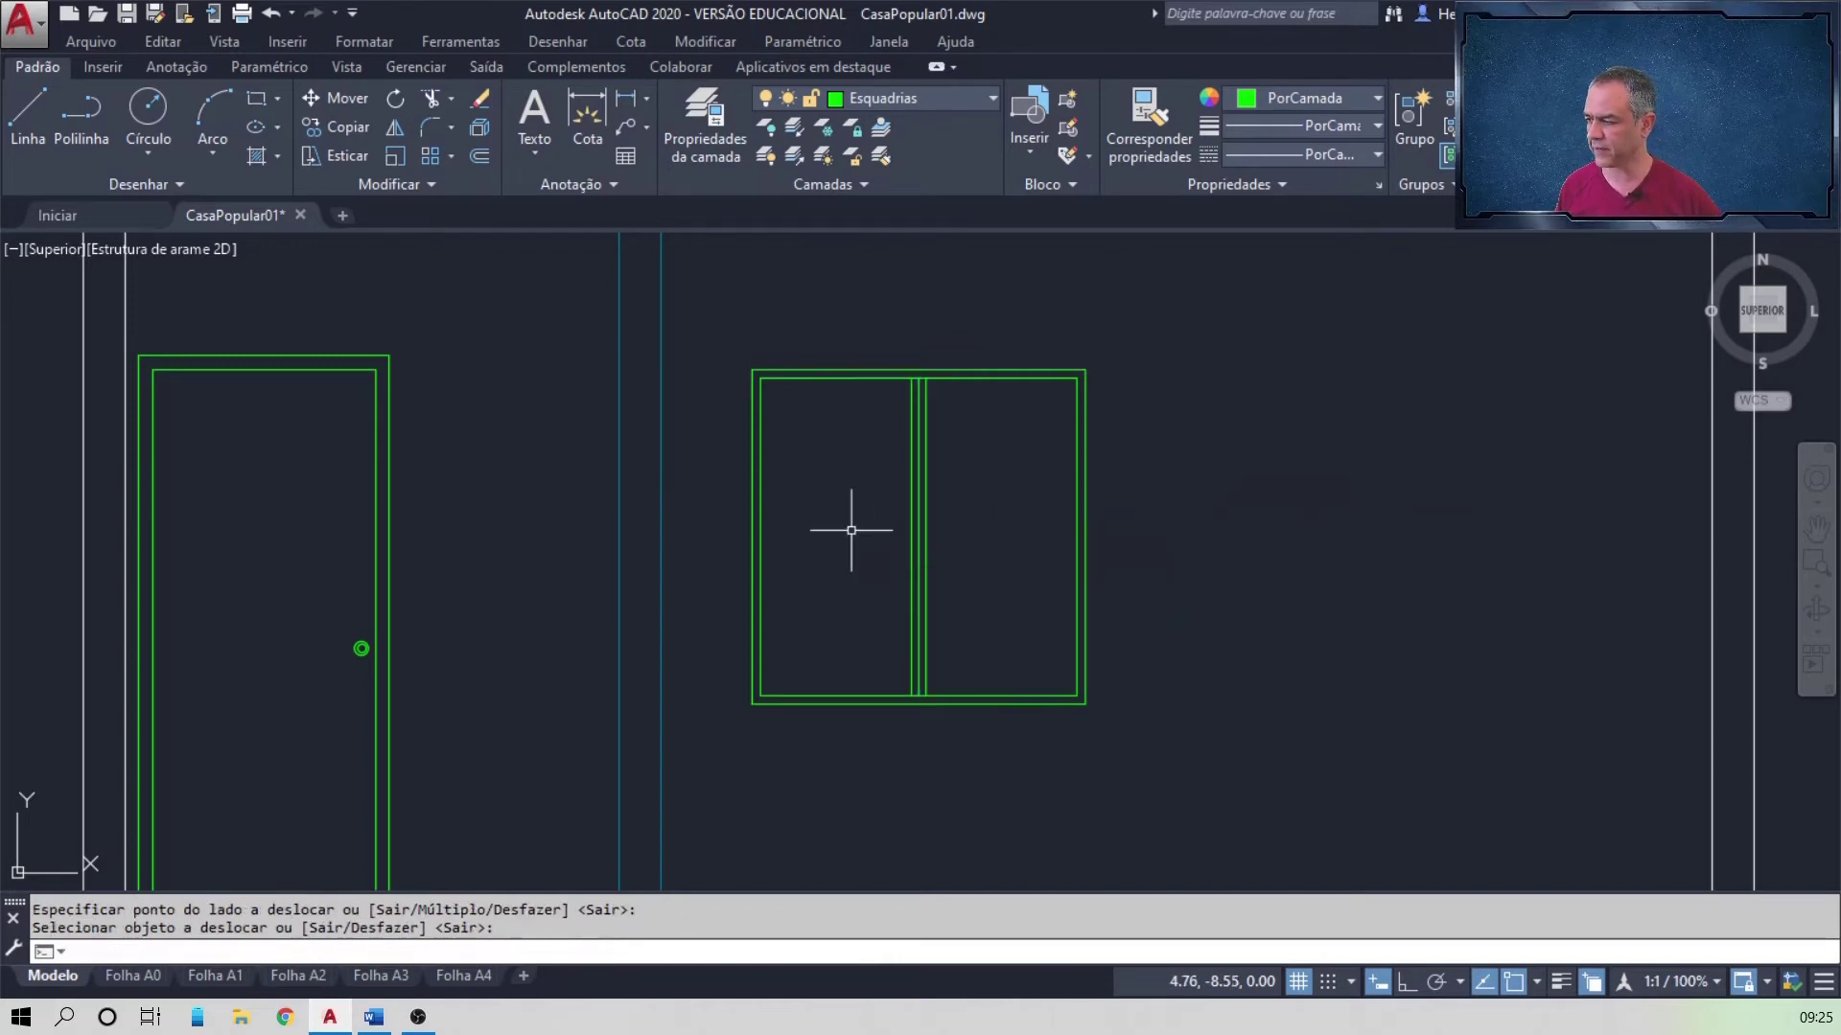
left_click(918, 536)
key("Delete")
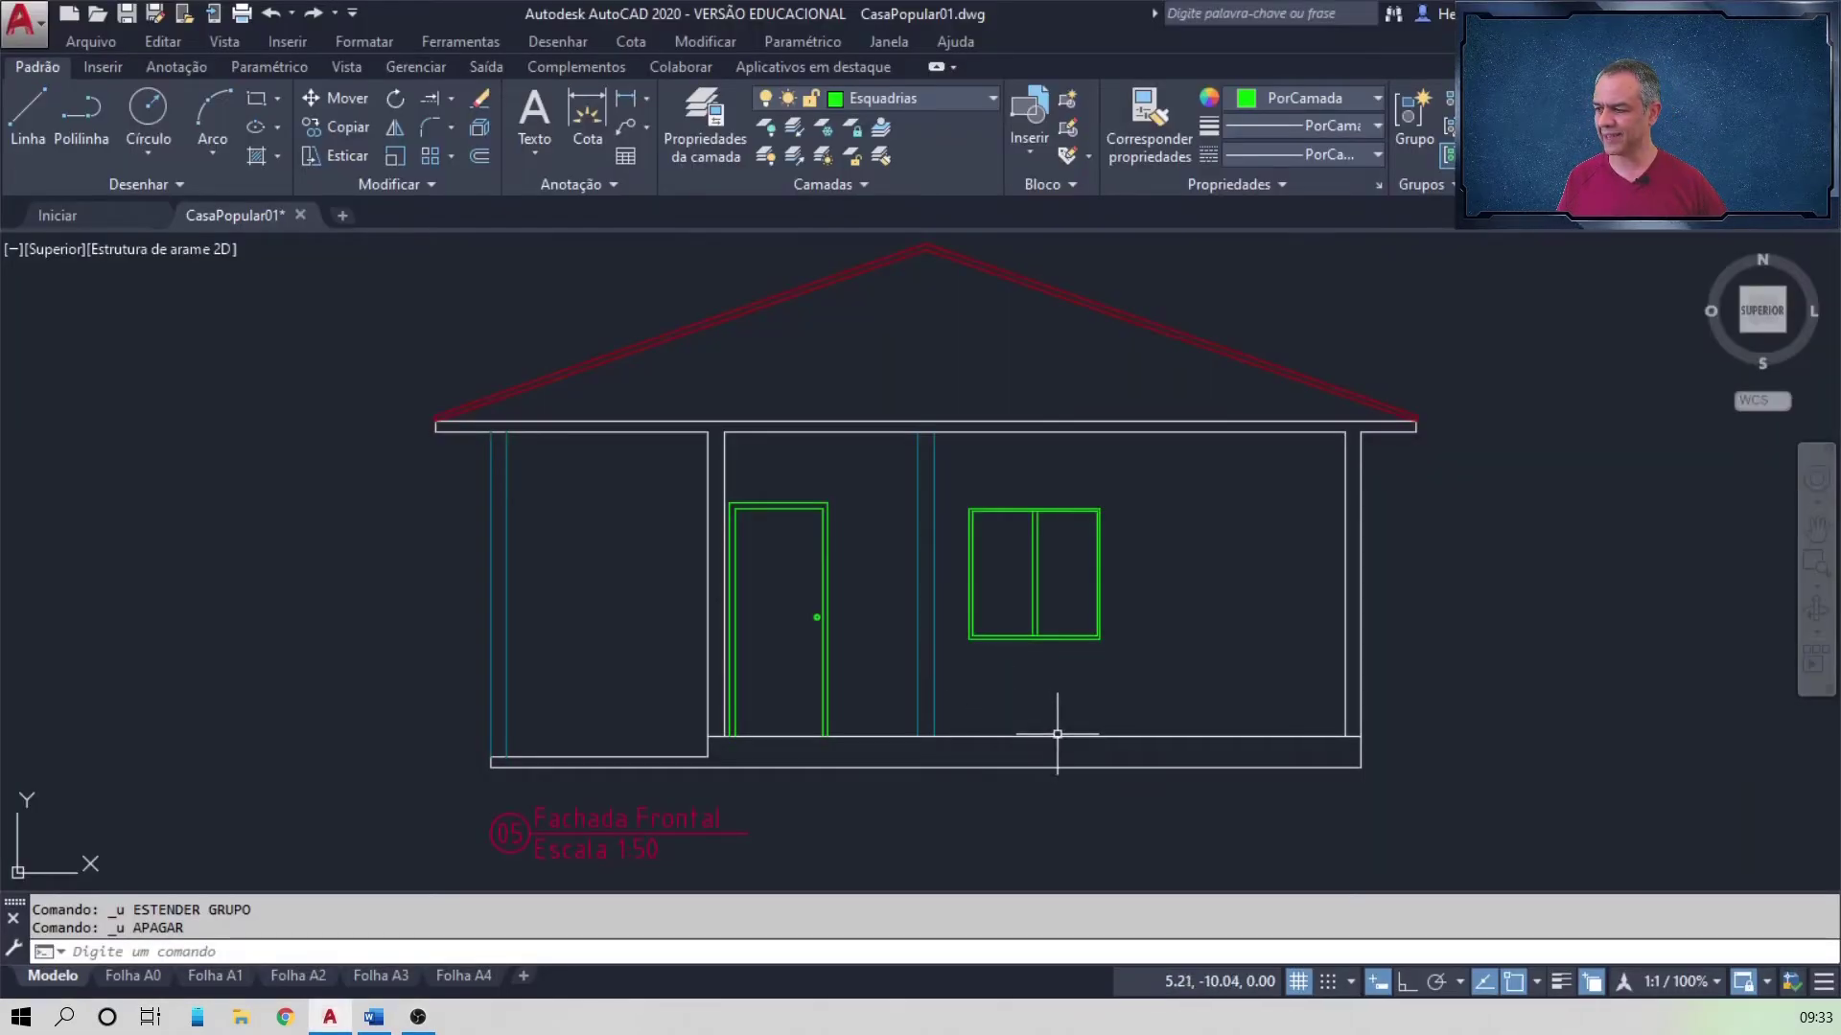
Step: Erase the interior floor line and extend the veranda floor line to the outer line of the house's right wall
left_click(1060, 734)
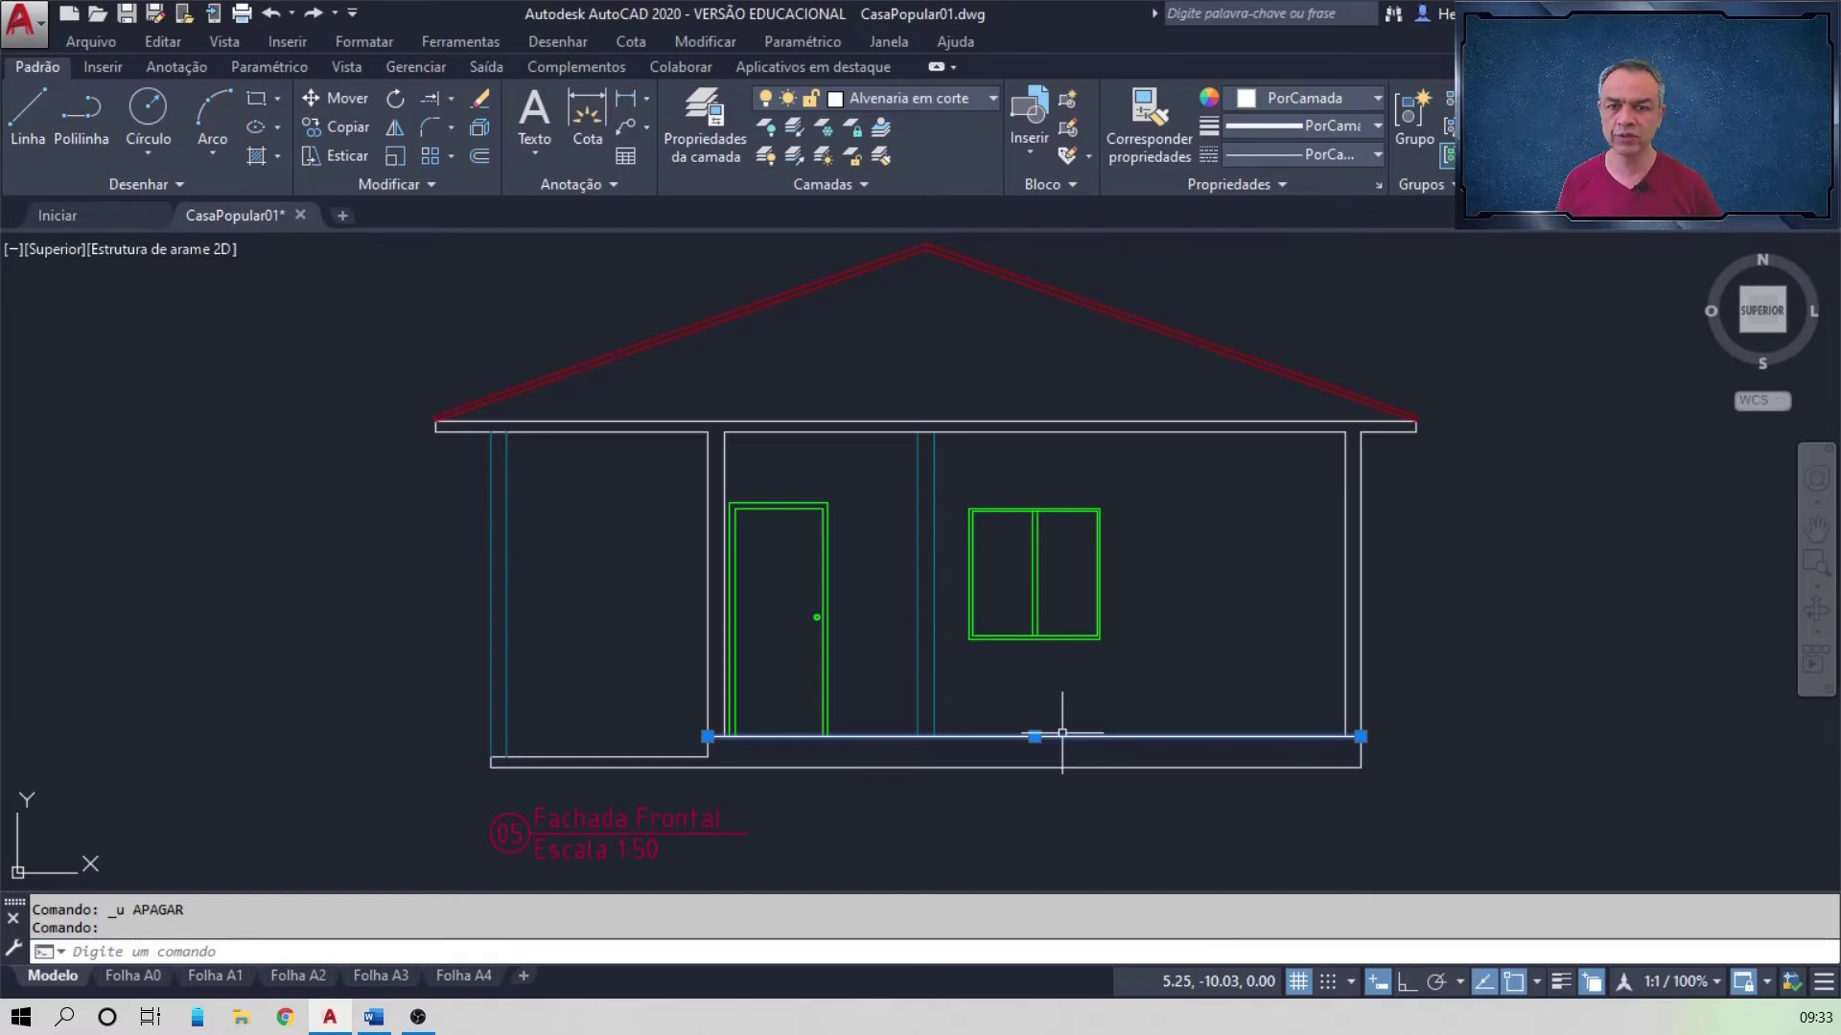
key("Delete")
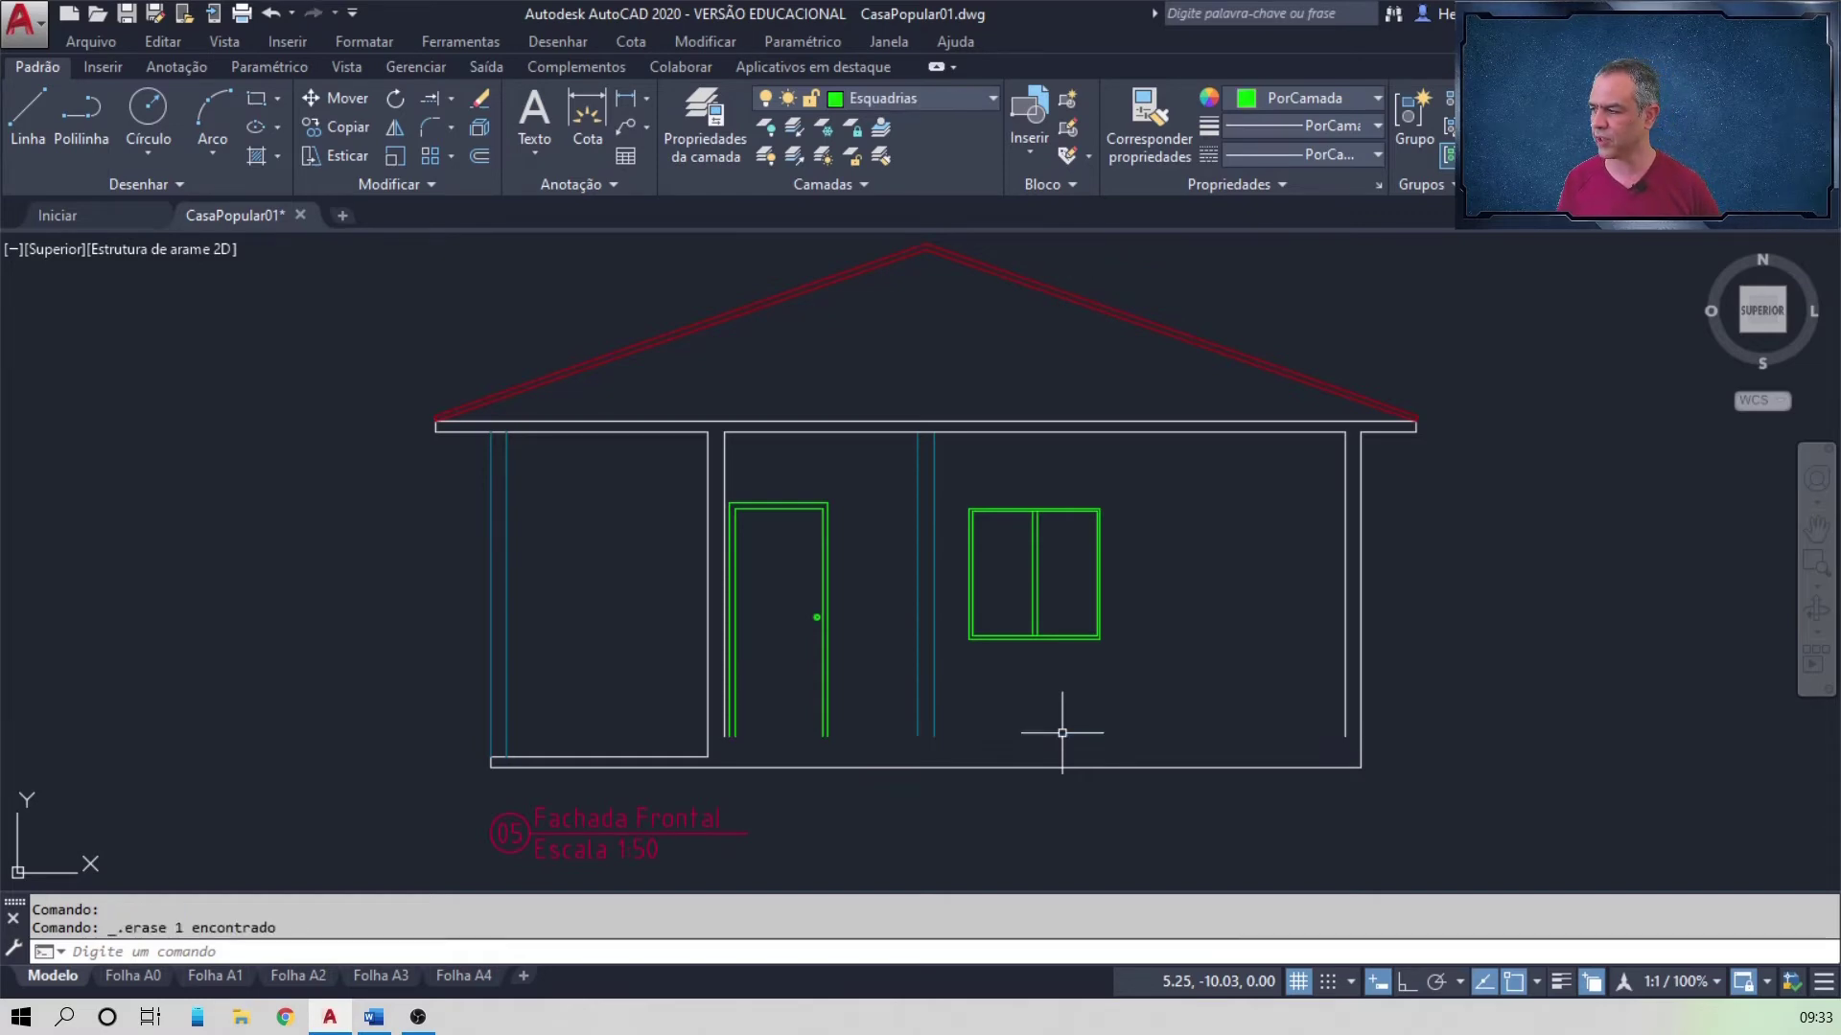
left_click(436, 100)
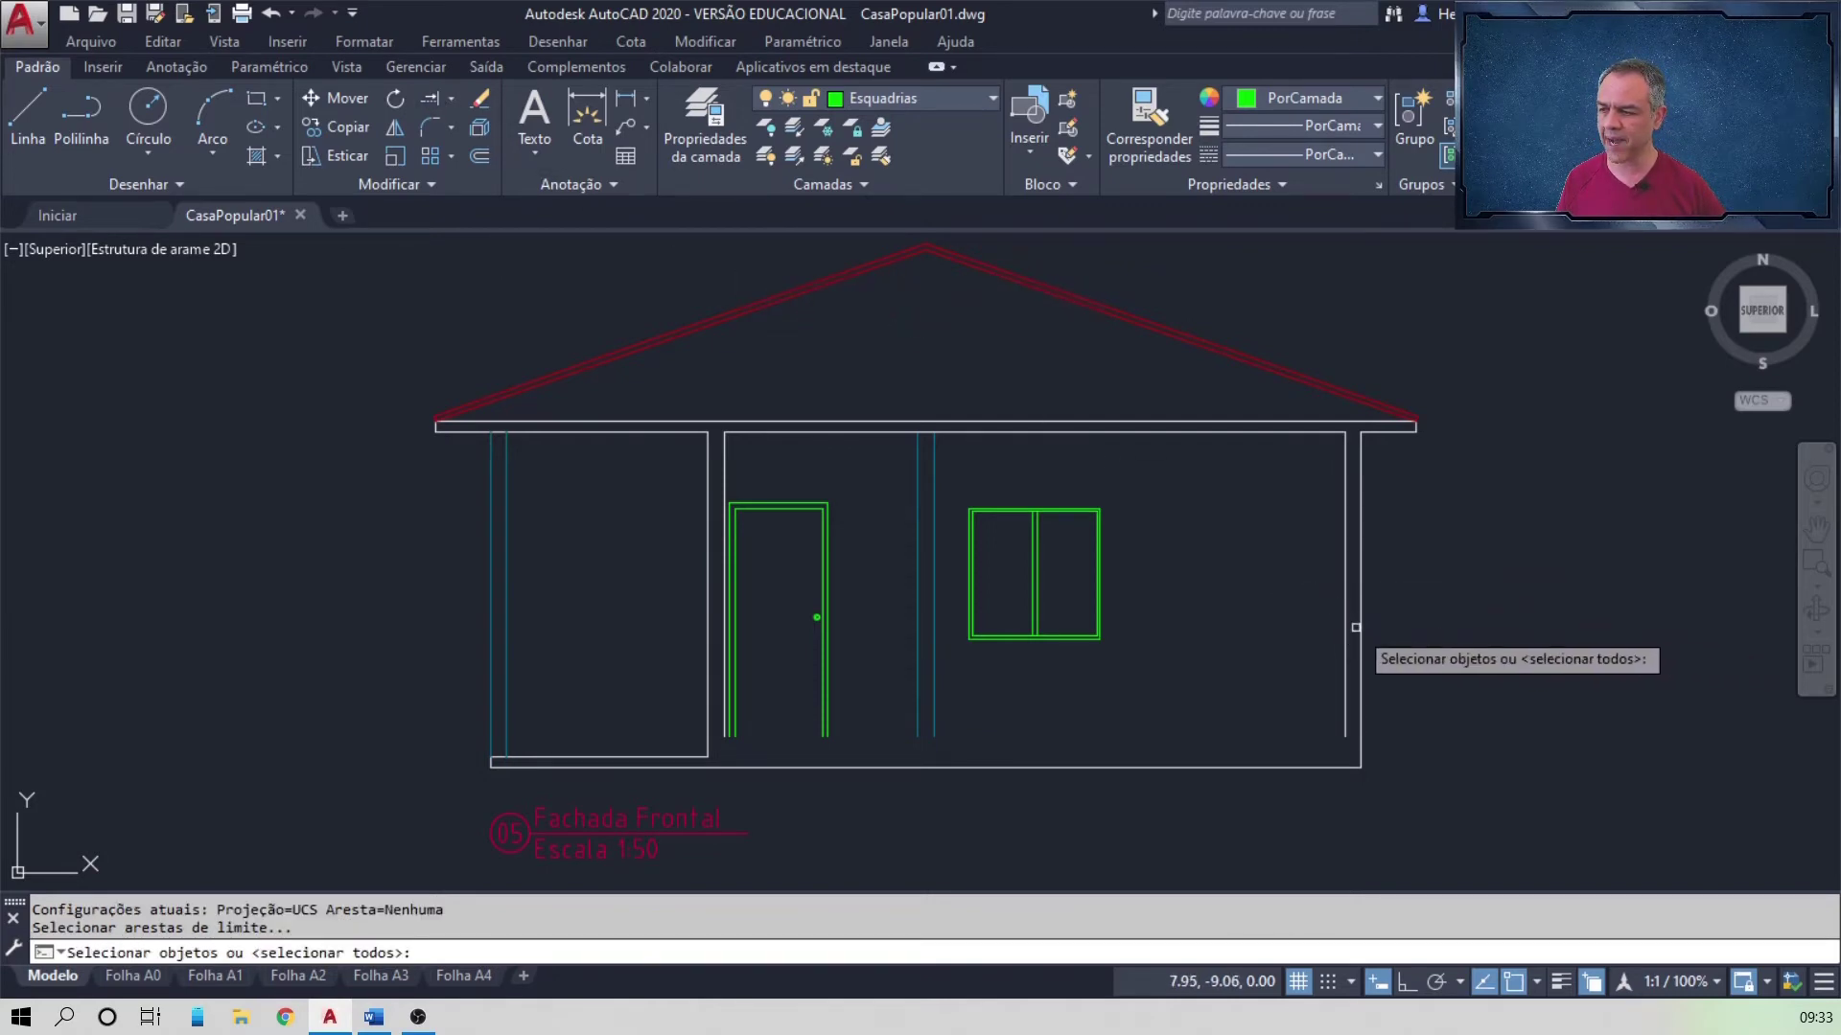
left_click(1363, 624)
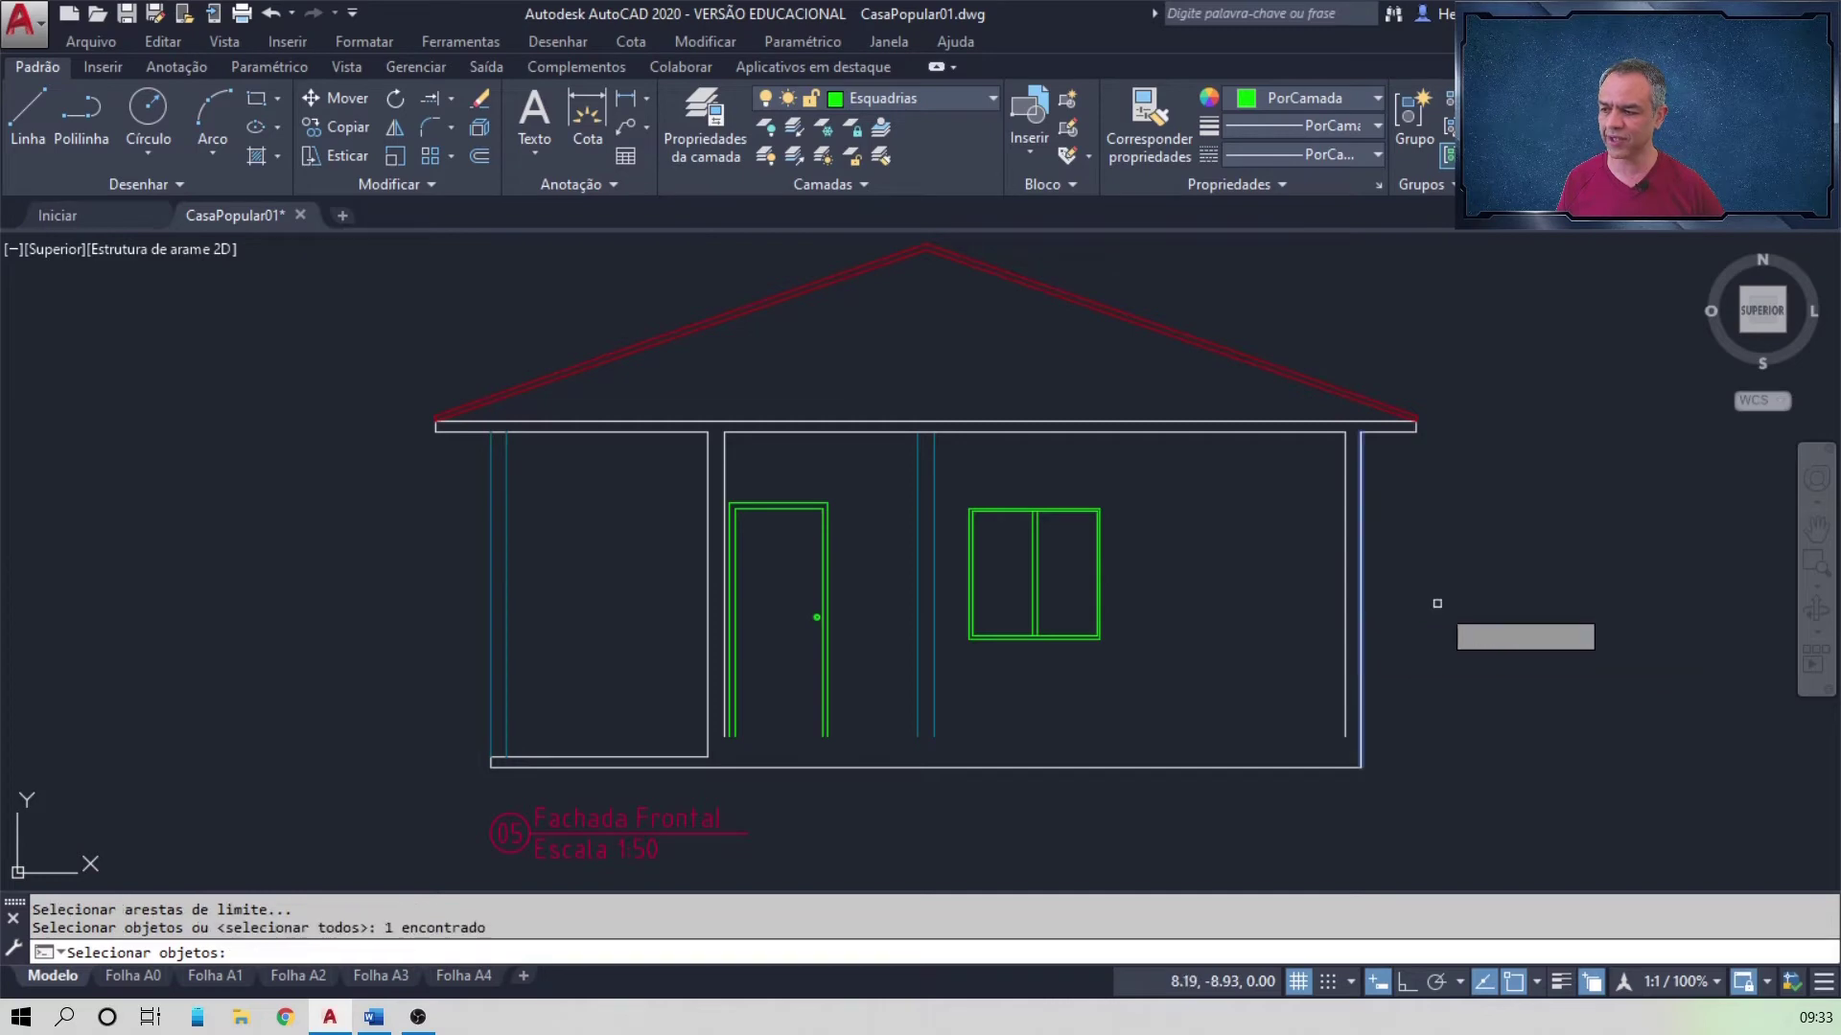
key("Return")
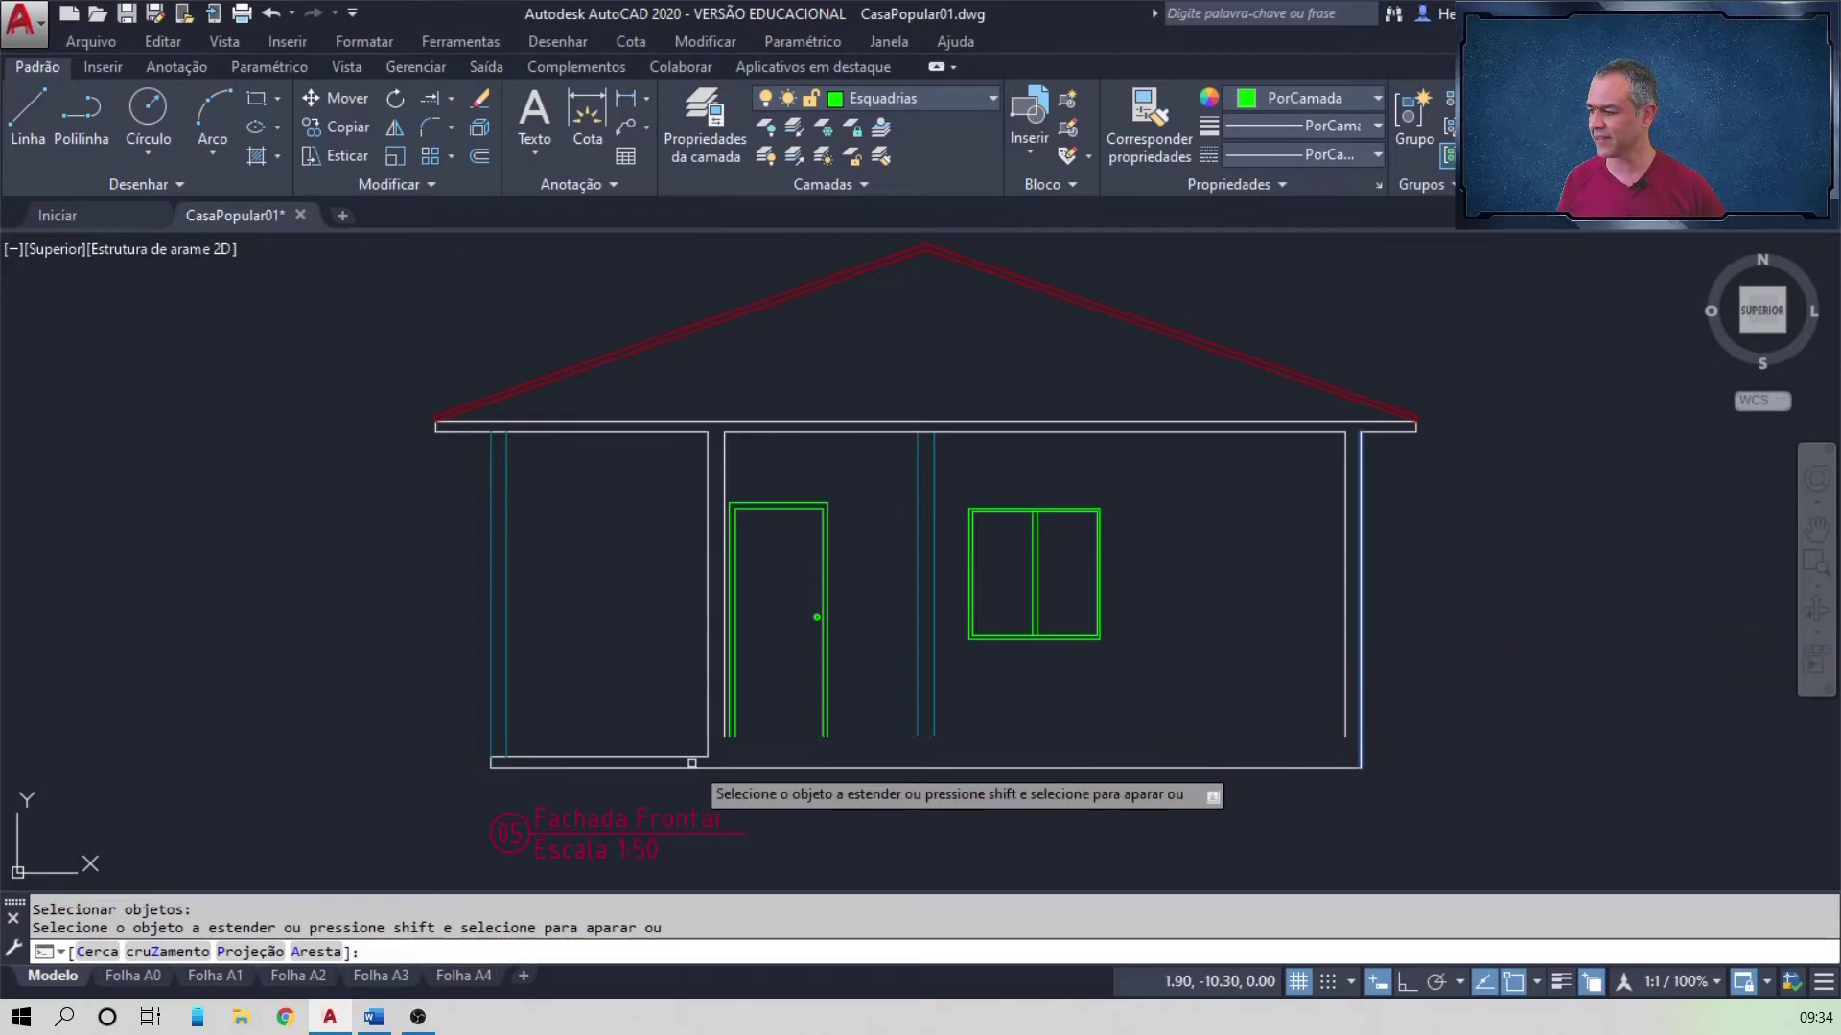
left_click(696, 763)
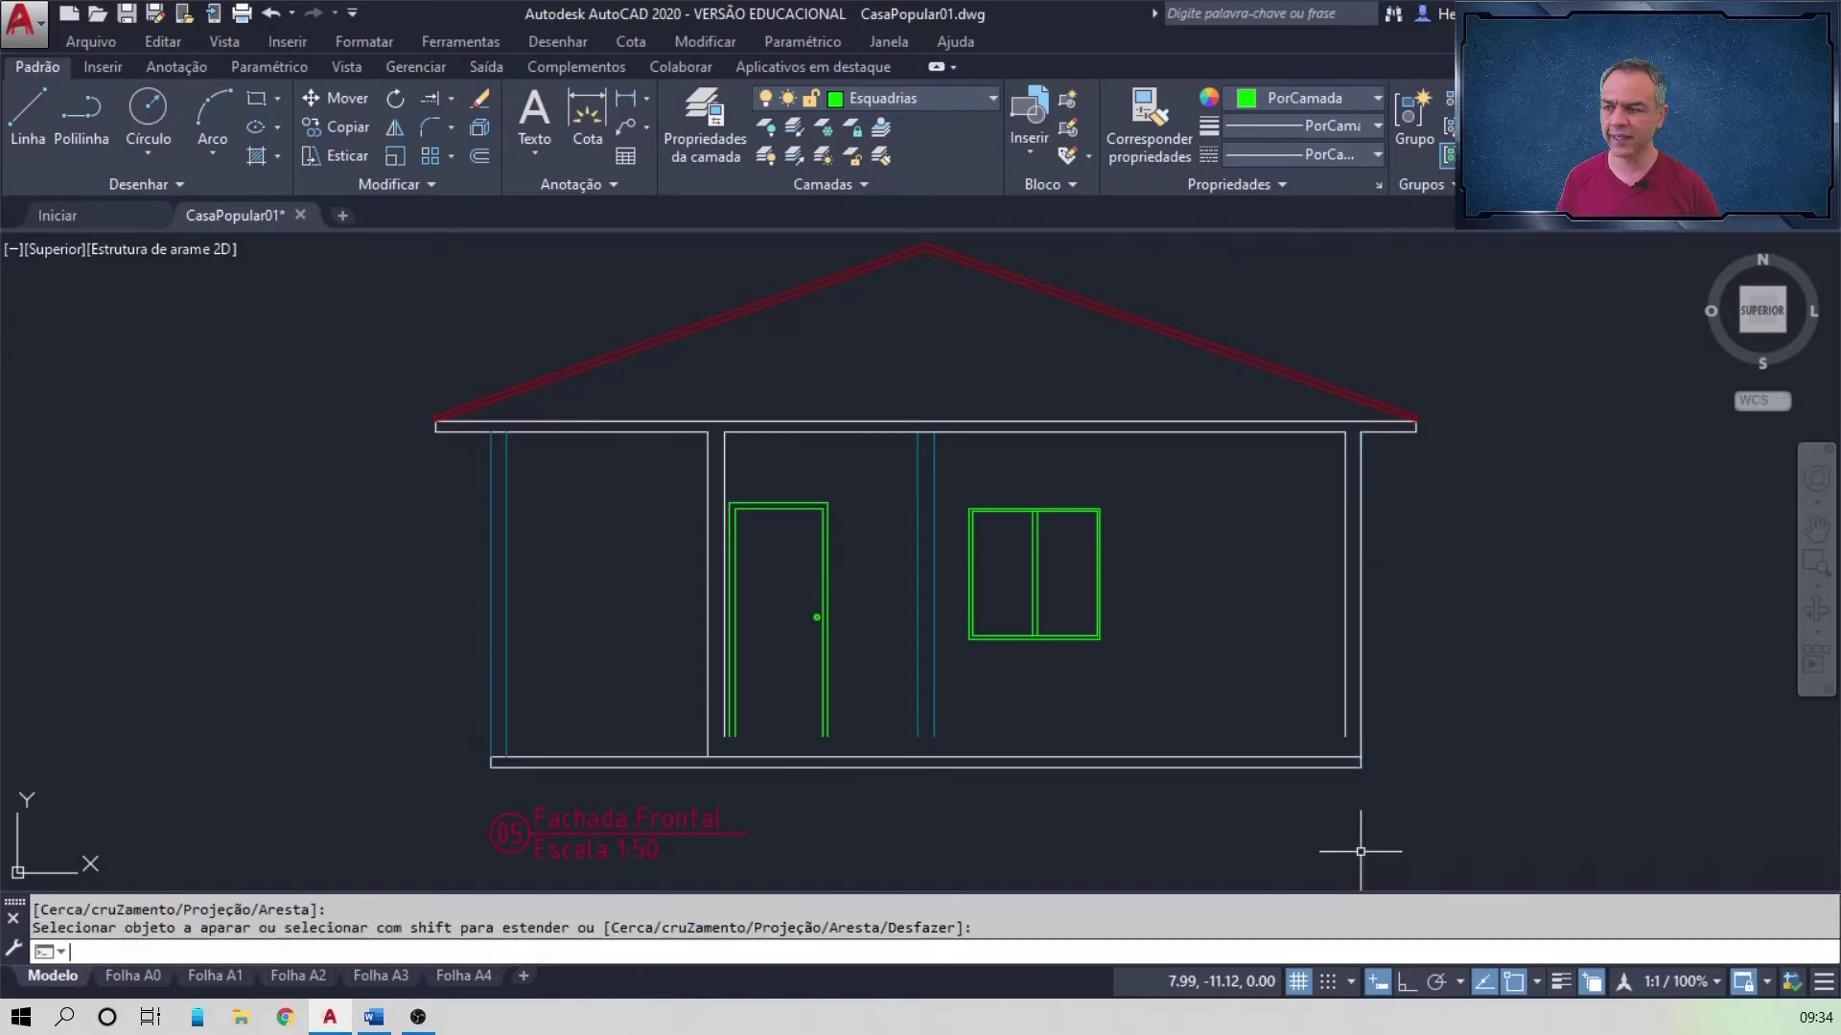
Step: Check item 57 in Word, return to AutoCAD and erase the Alvenaria em corte line just left of the door
key("alt+Tab")
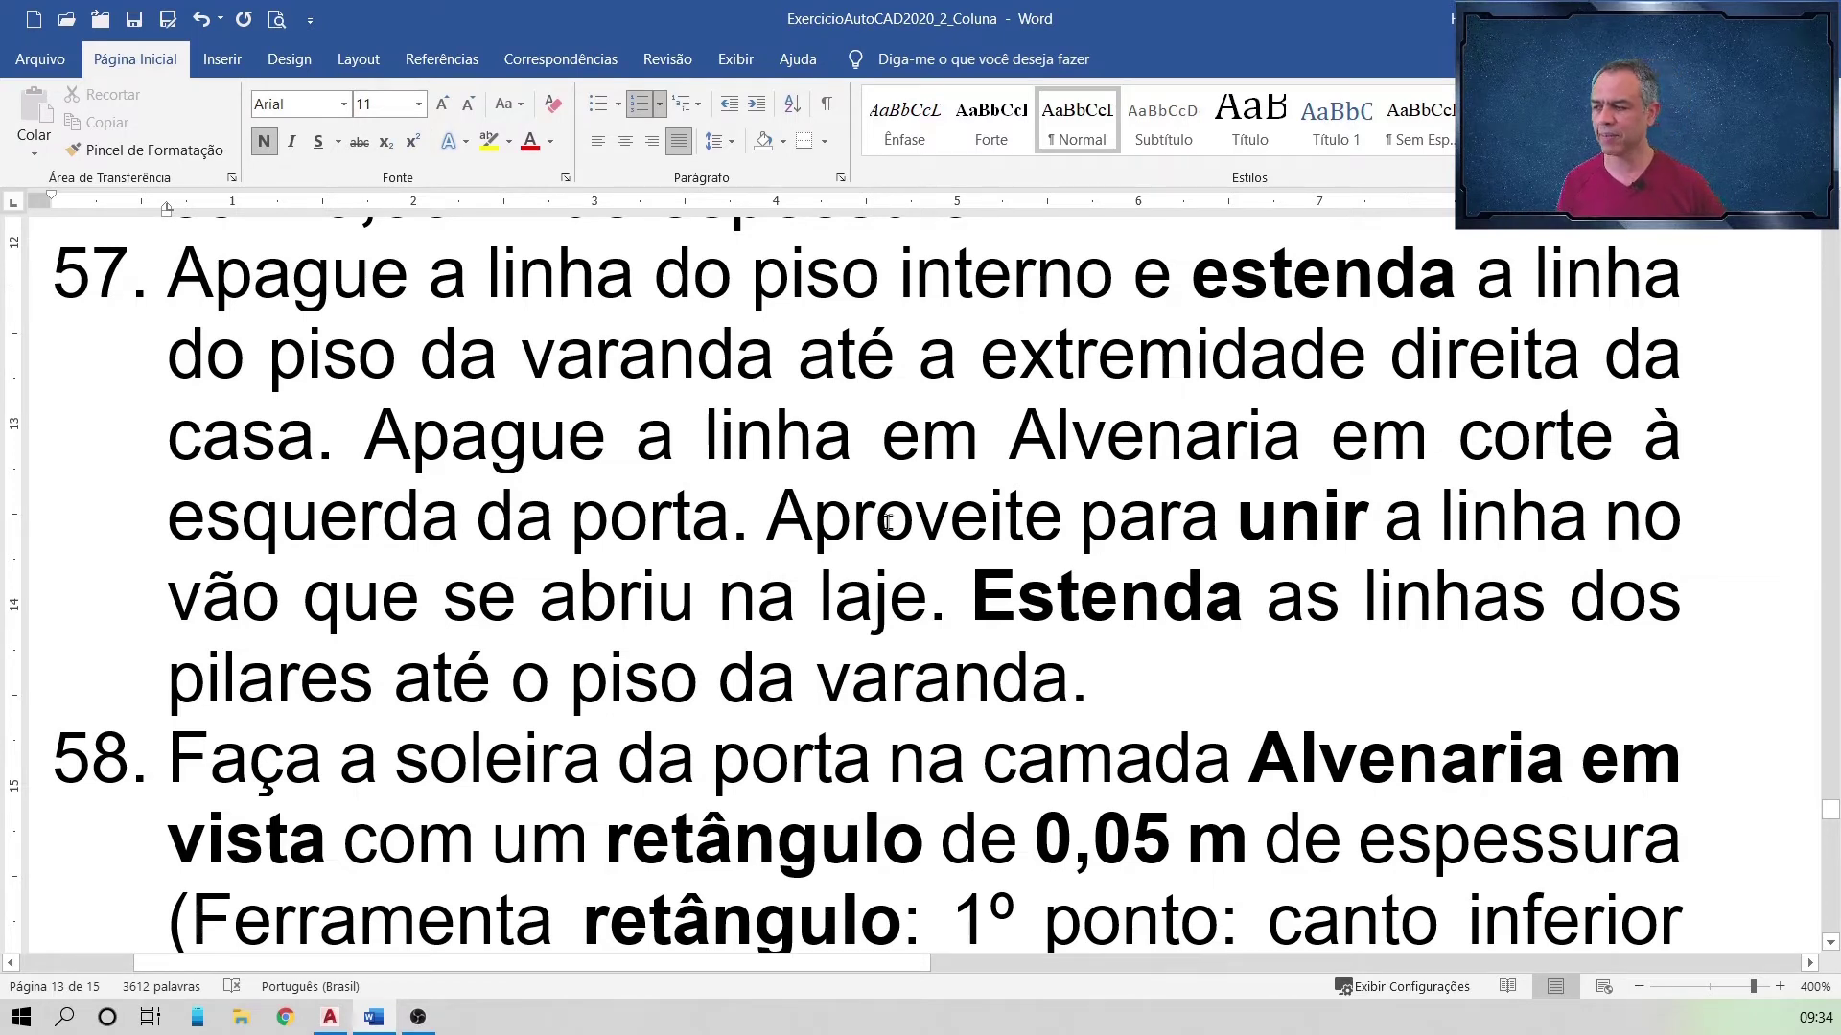
key("alt+Tab")
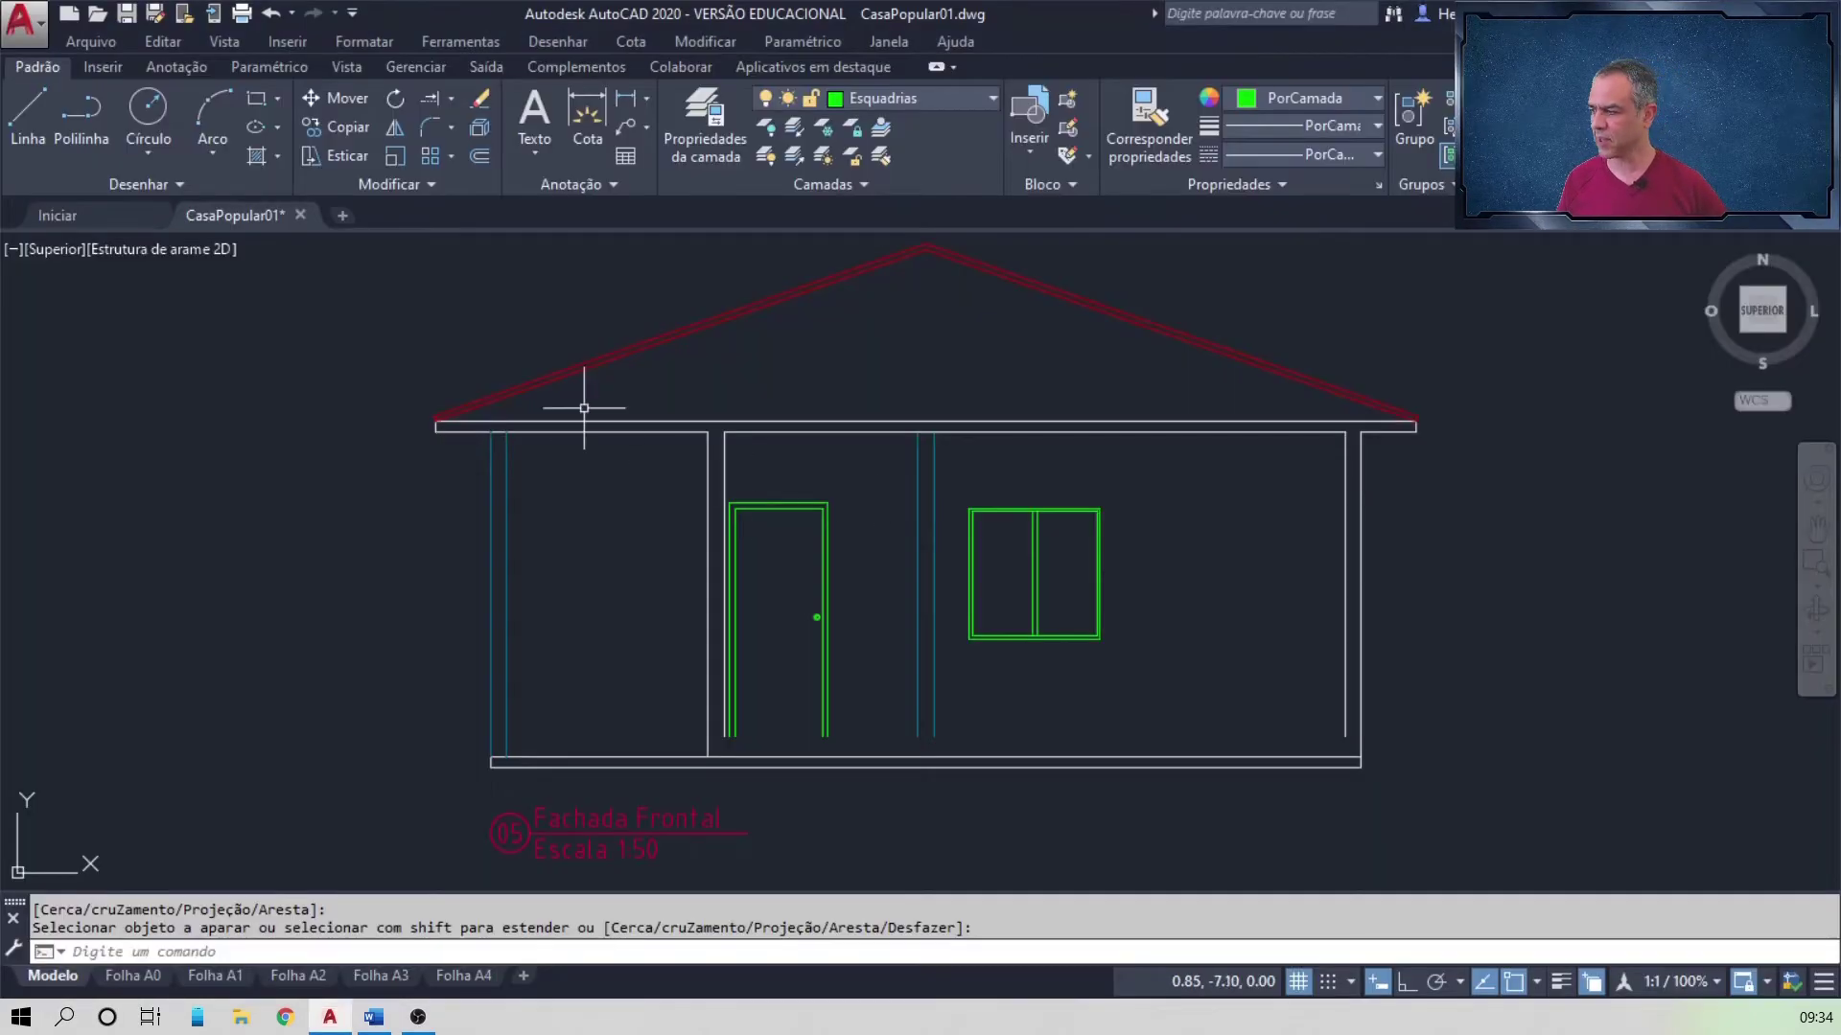
key("Escape")
left_click(724, 468)
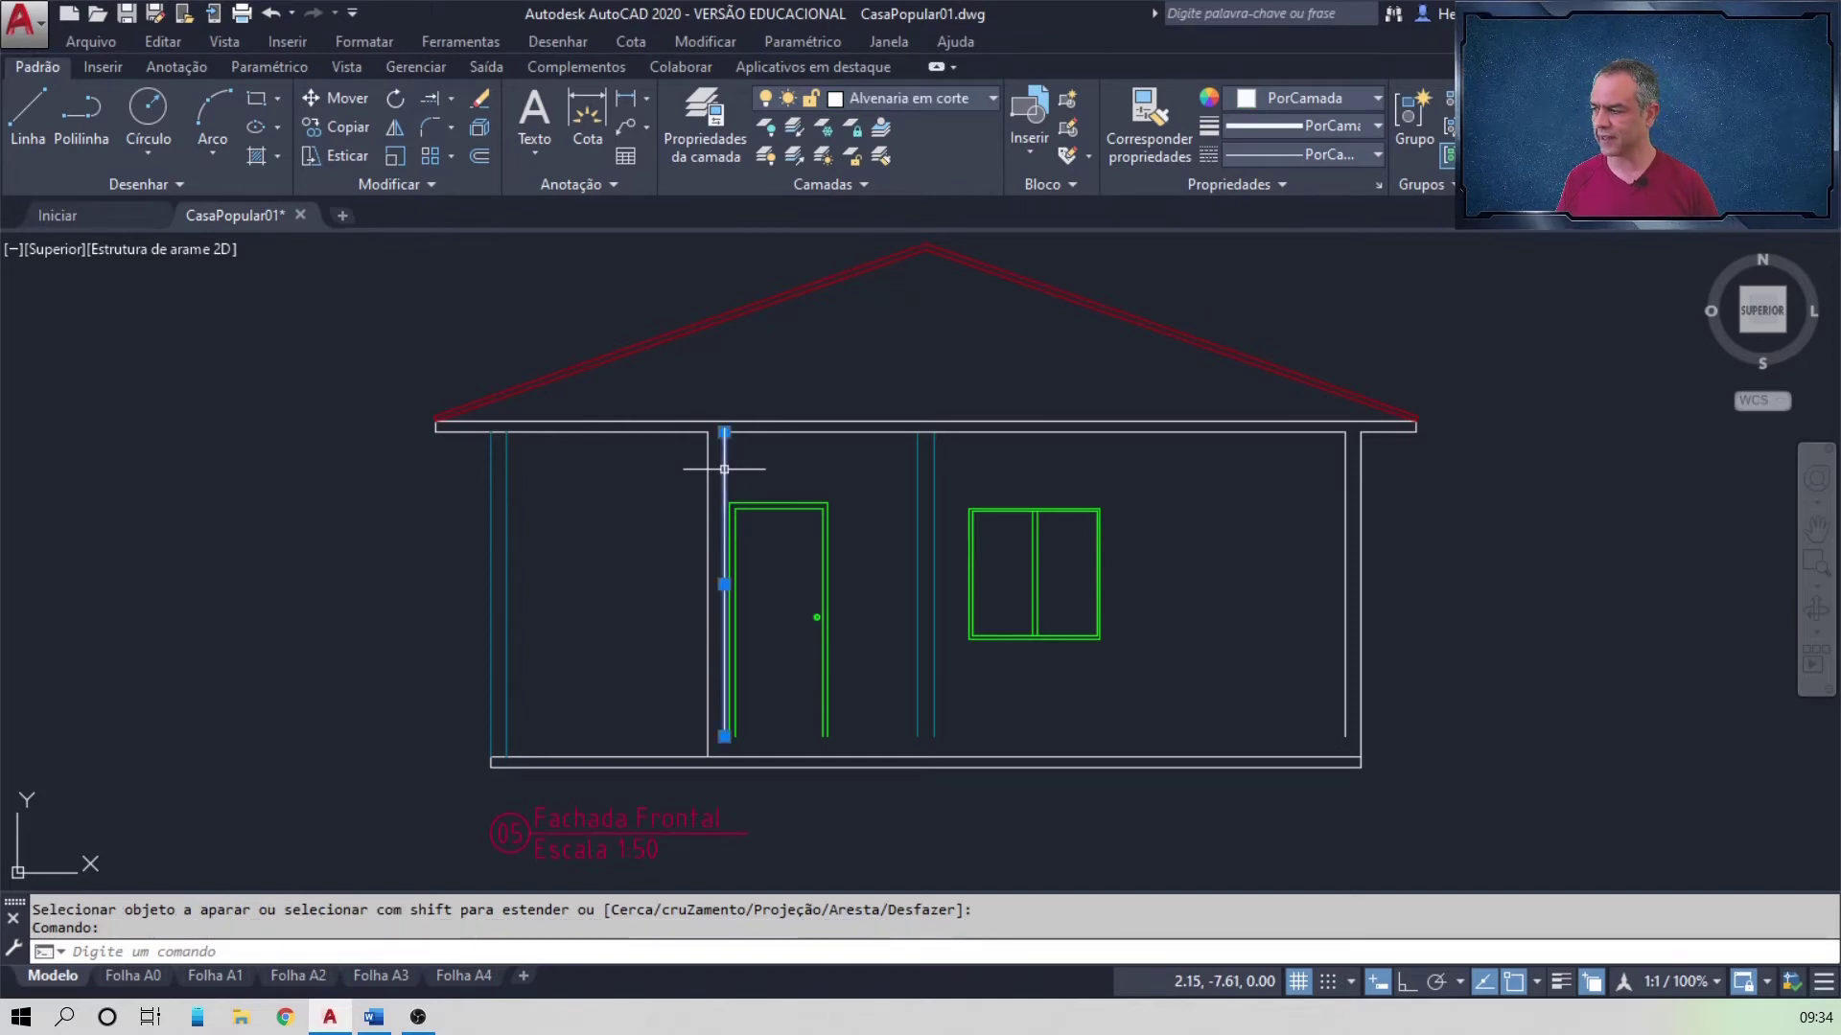
key("Delete")
Step: Join the two segments of the slab's lower line across the gap above the door's left side
scroll(690, 422, "up", 3)
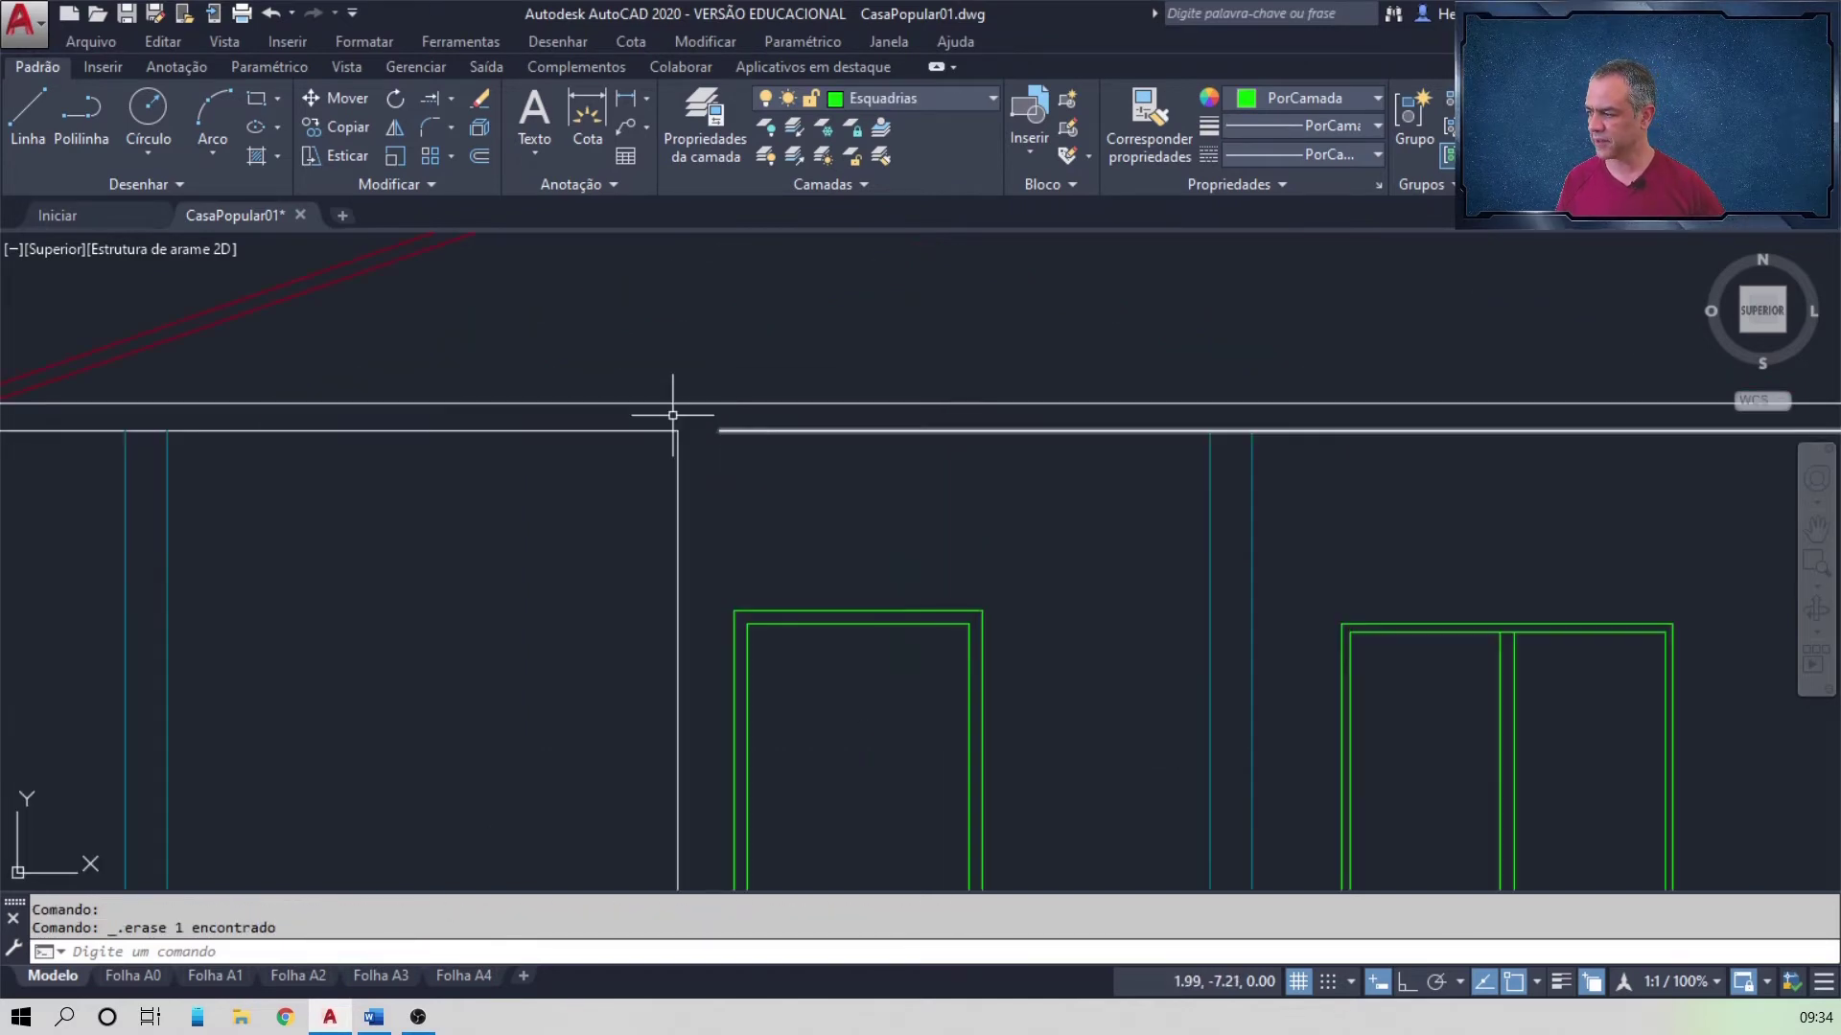
left_click(423, 180)
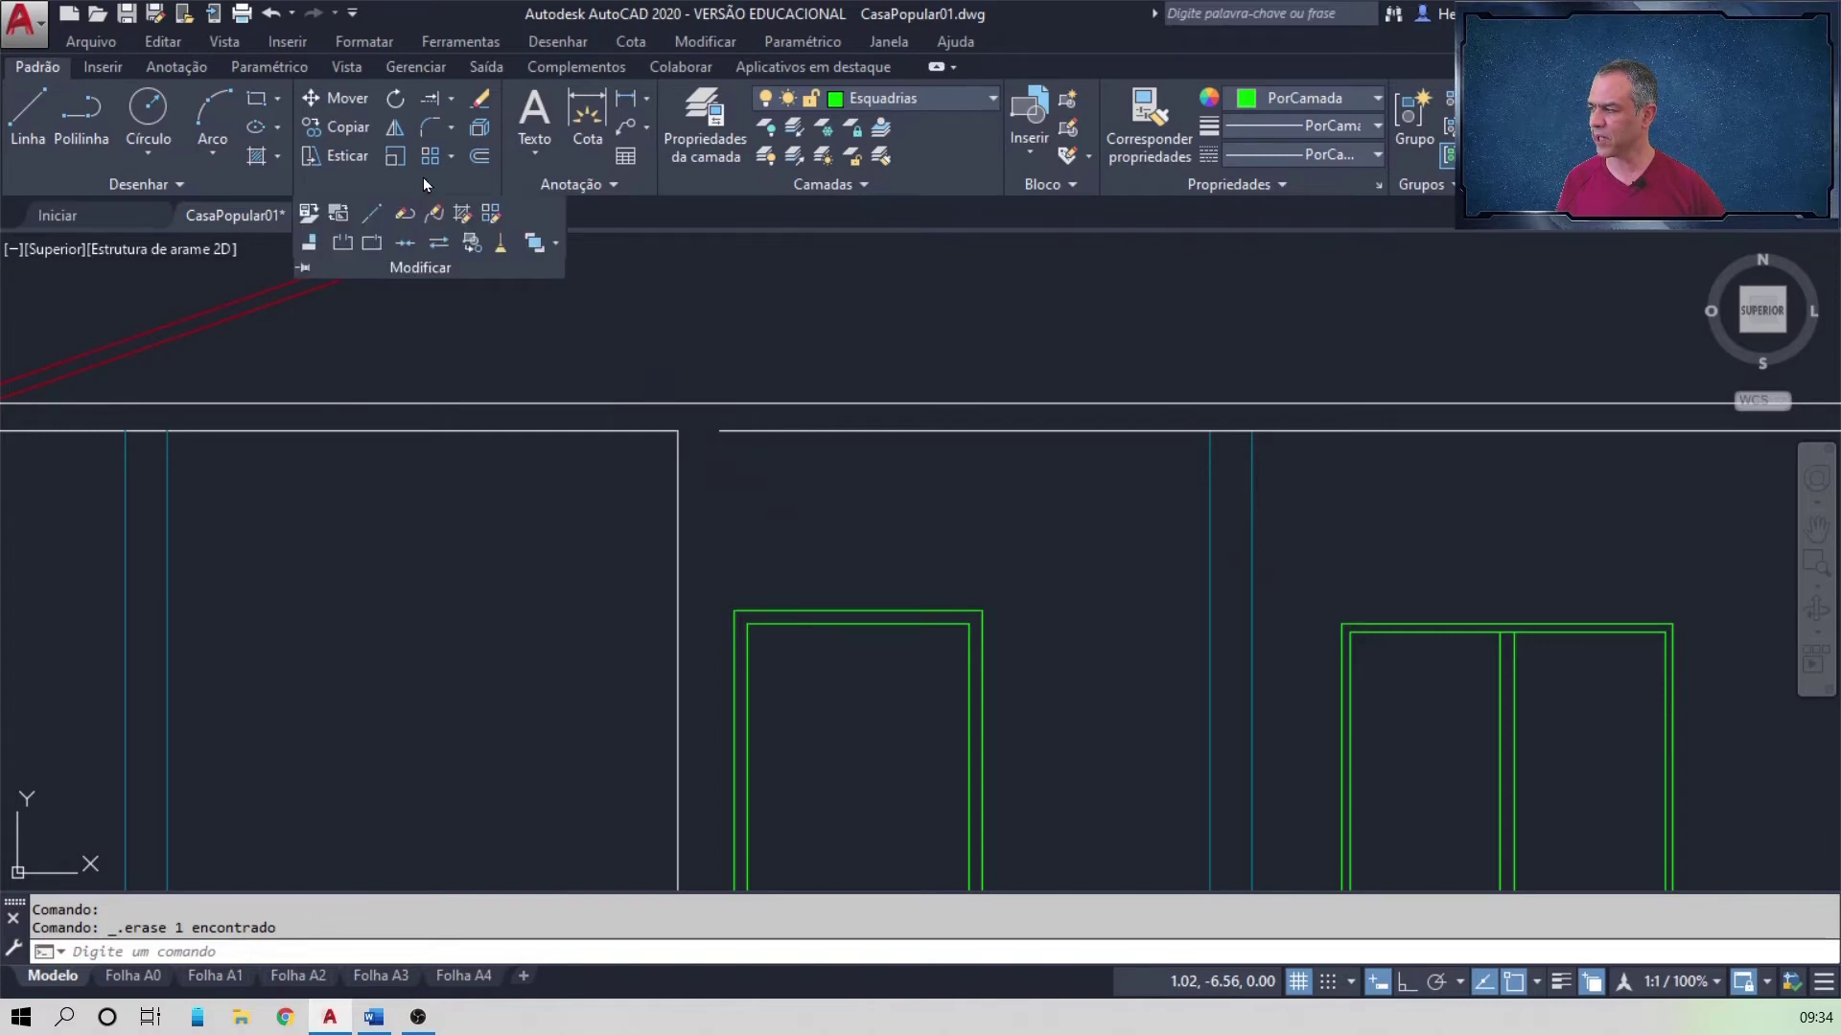
left_click(405, 243)
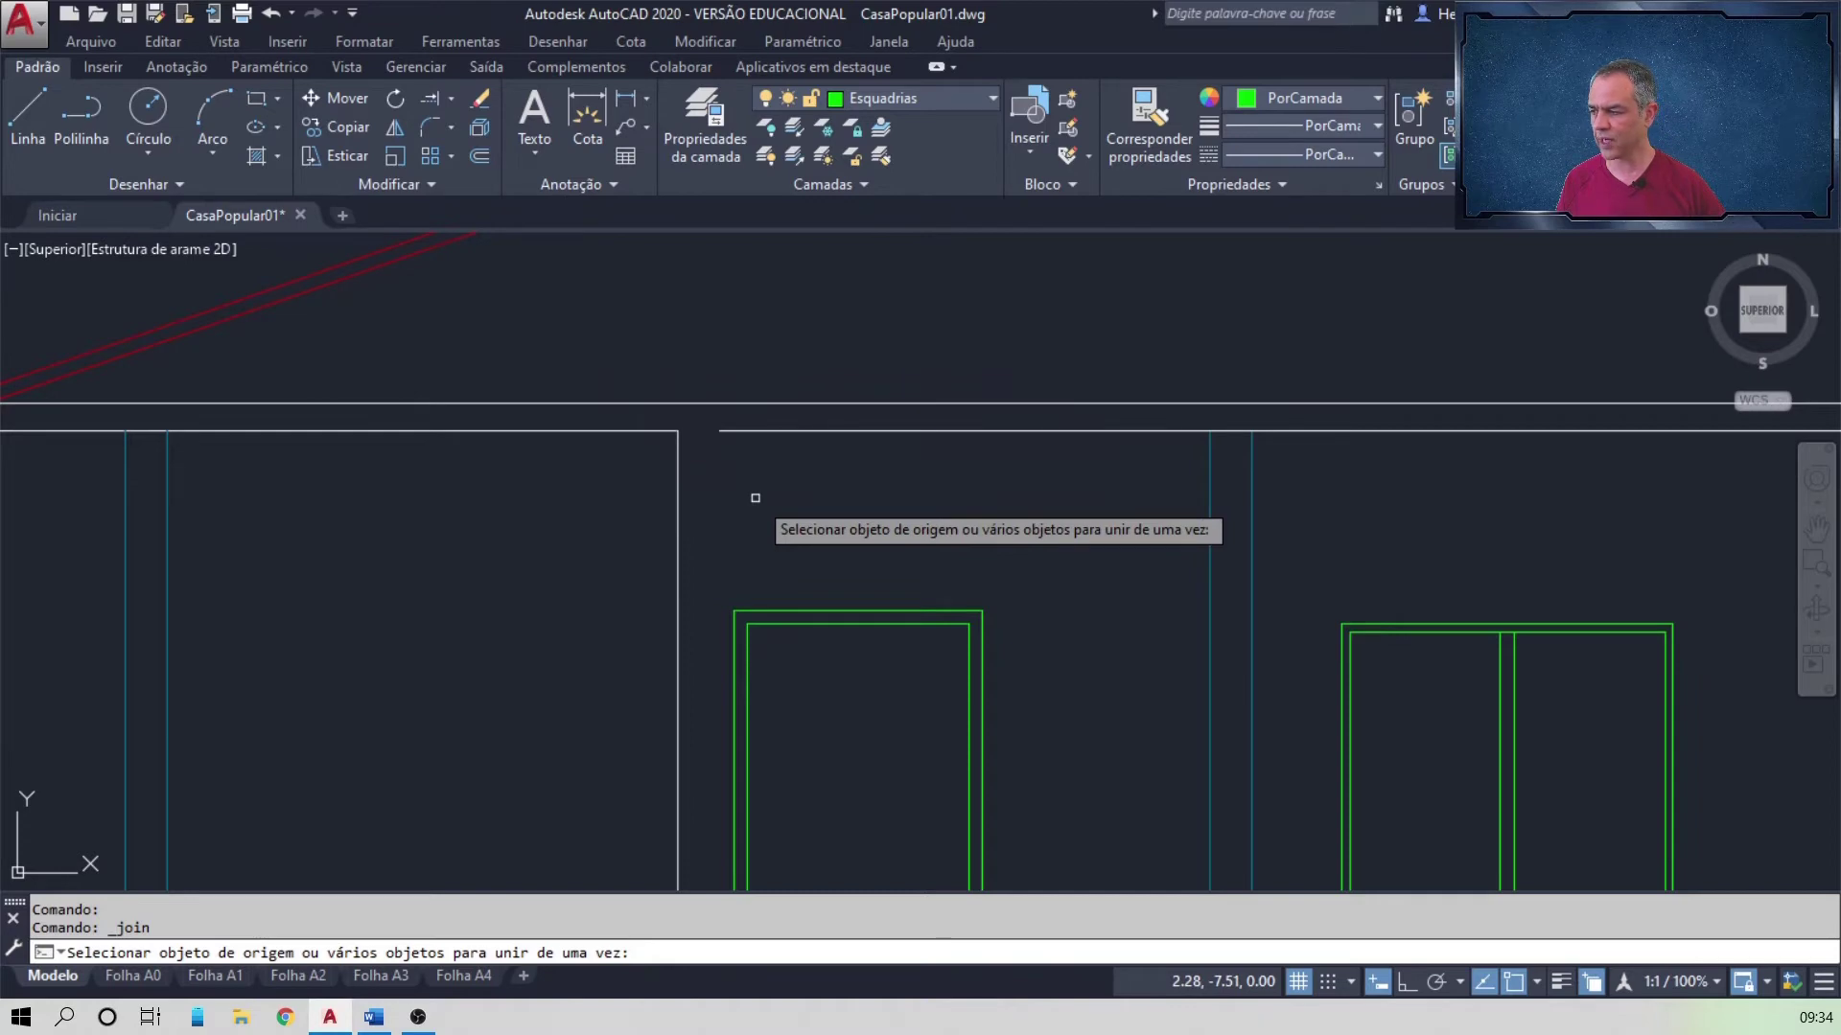
left_click(724, 430)
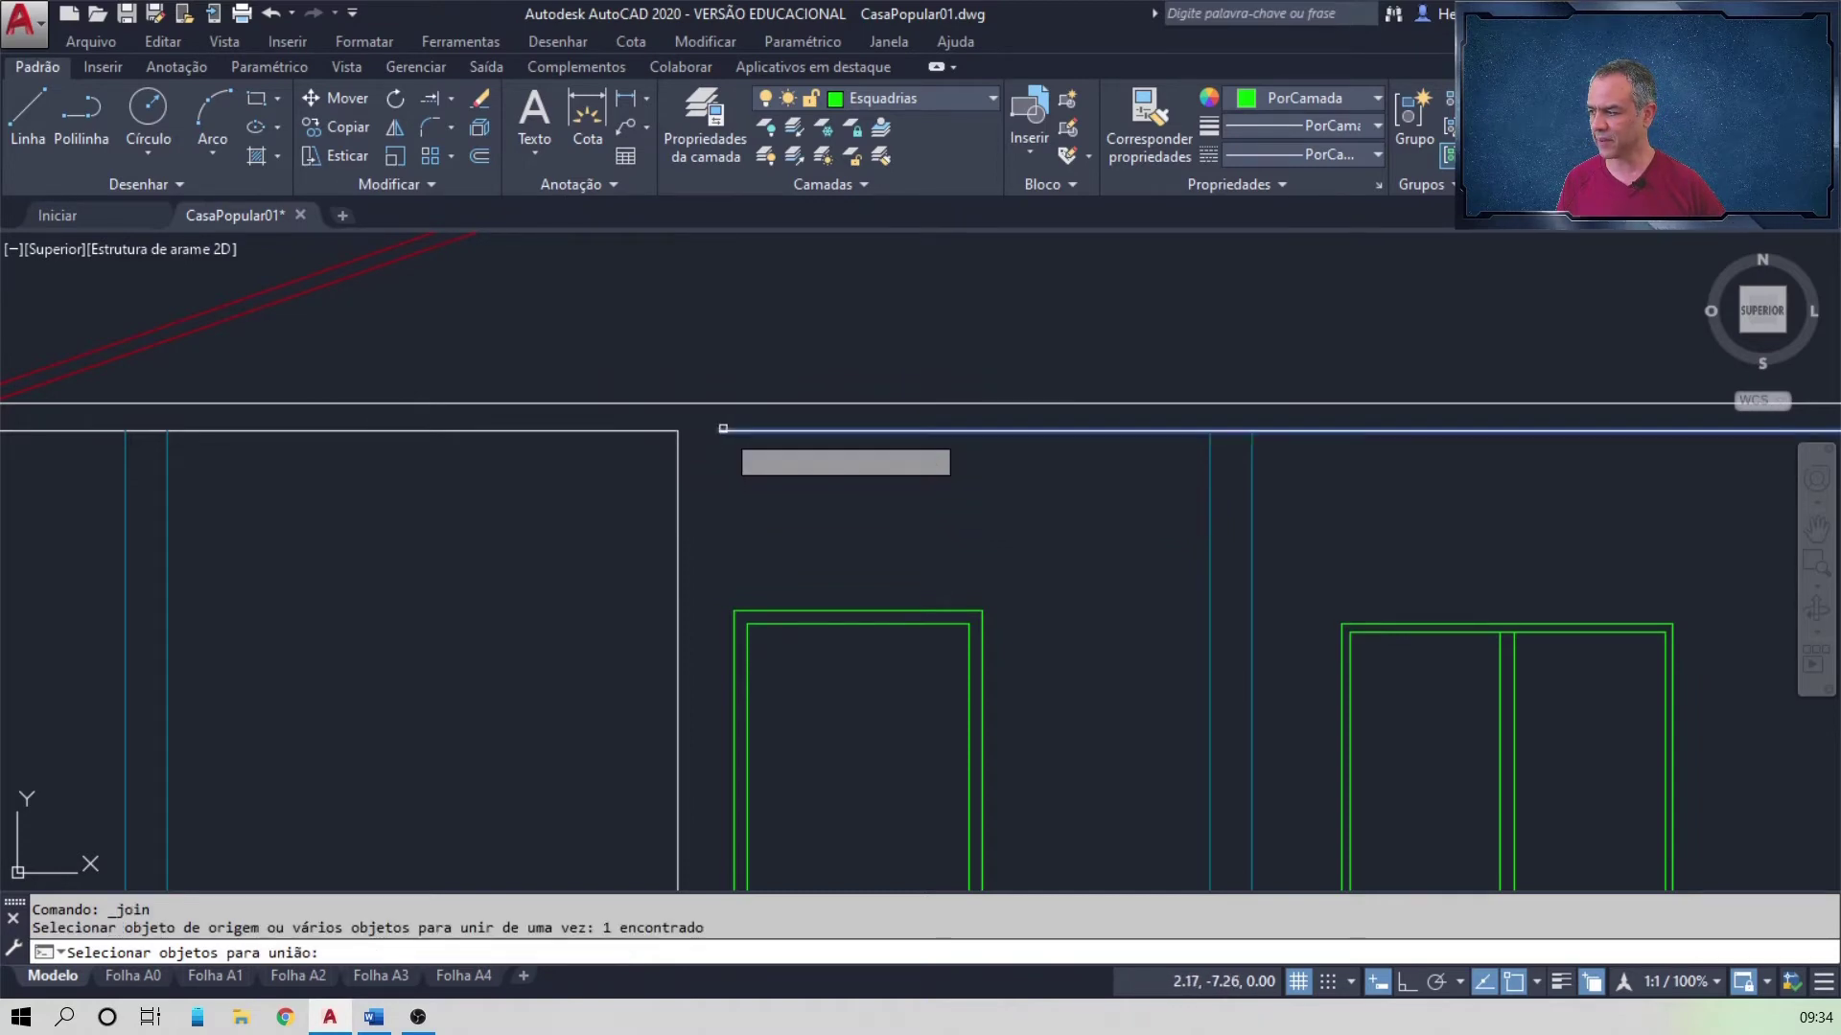
left_click(659, 430)
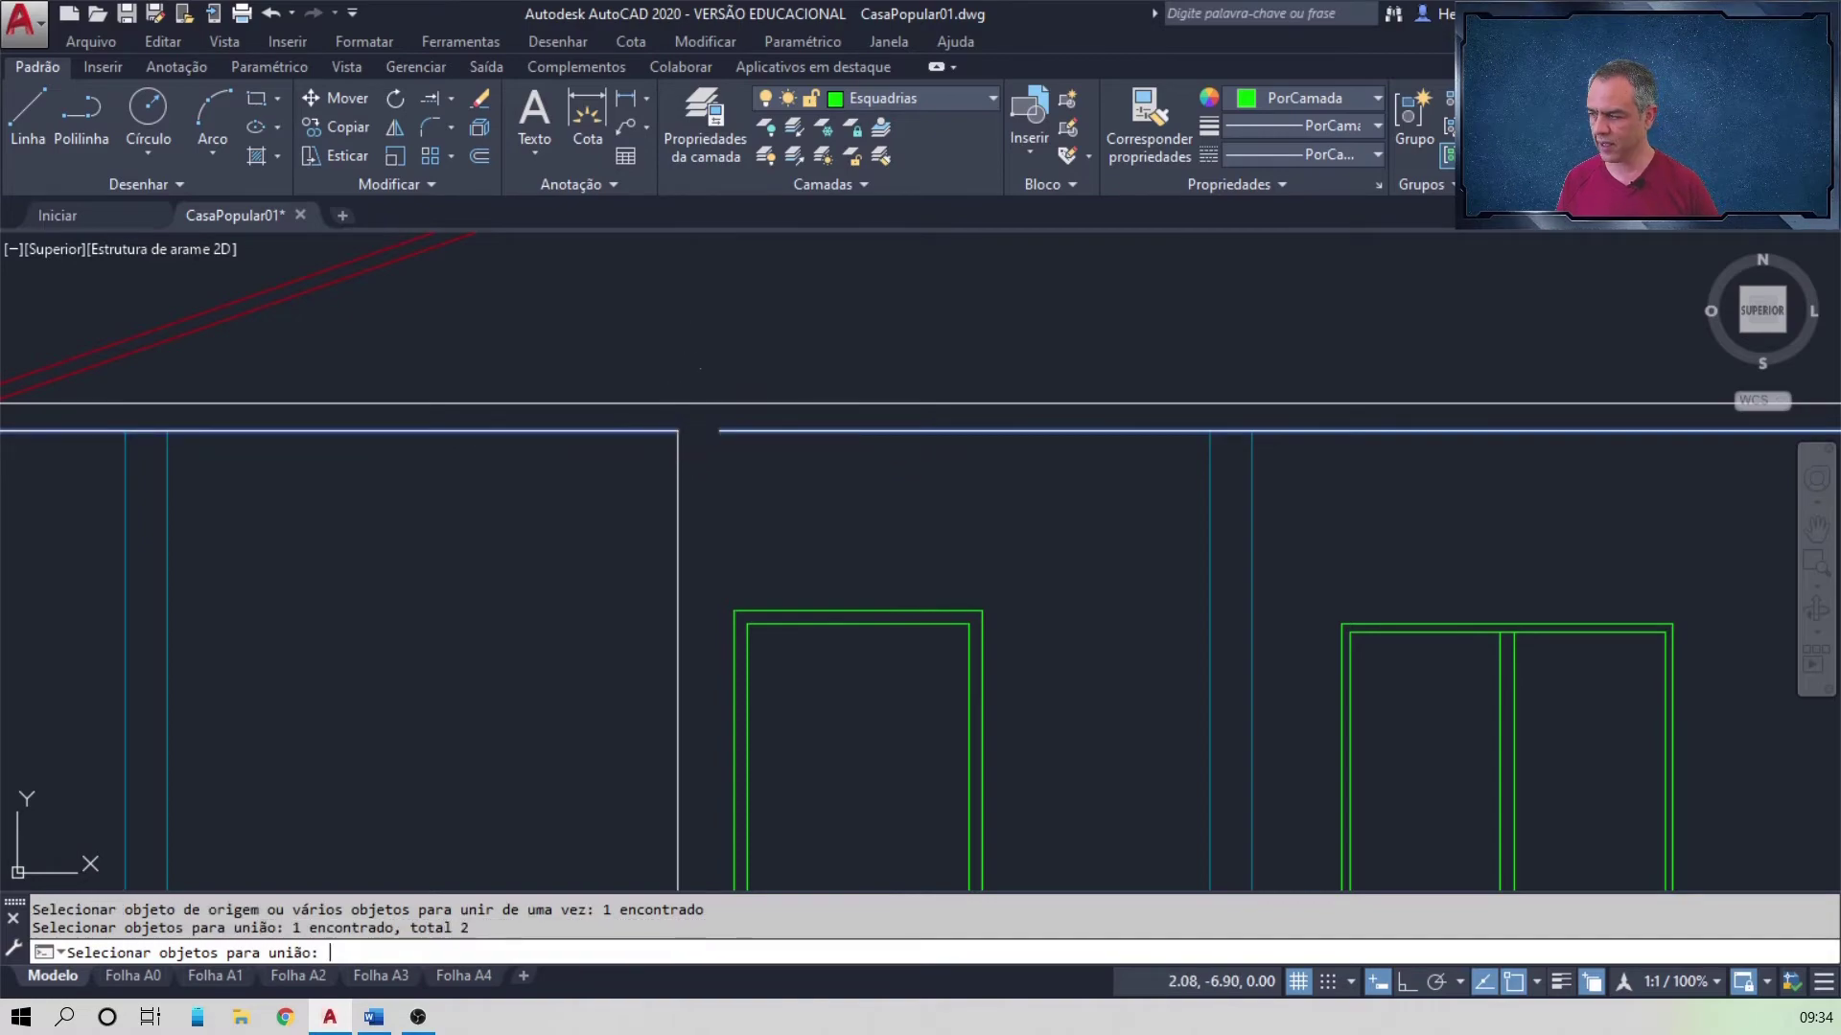
key("Return")
Step: Reread item 57 in Word, and in AutoCAD extend the right wall's inner line and the middle pillar's two lines to the veranda floor line
key("alt+Tab")
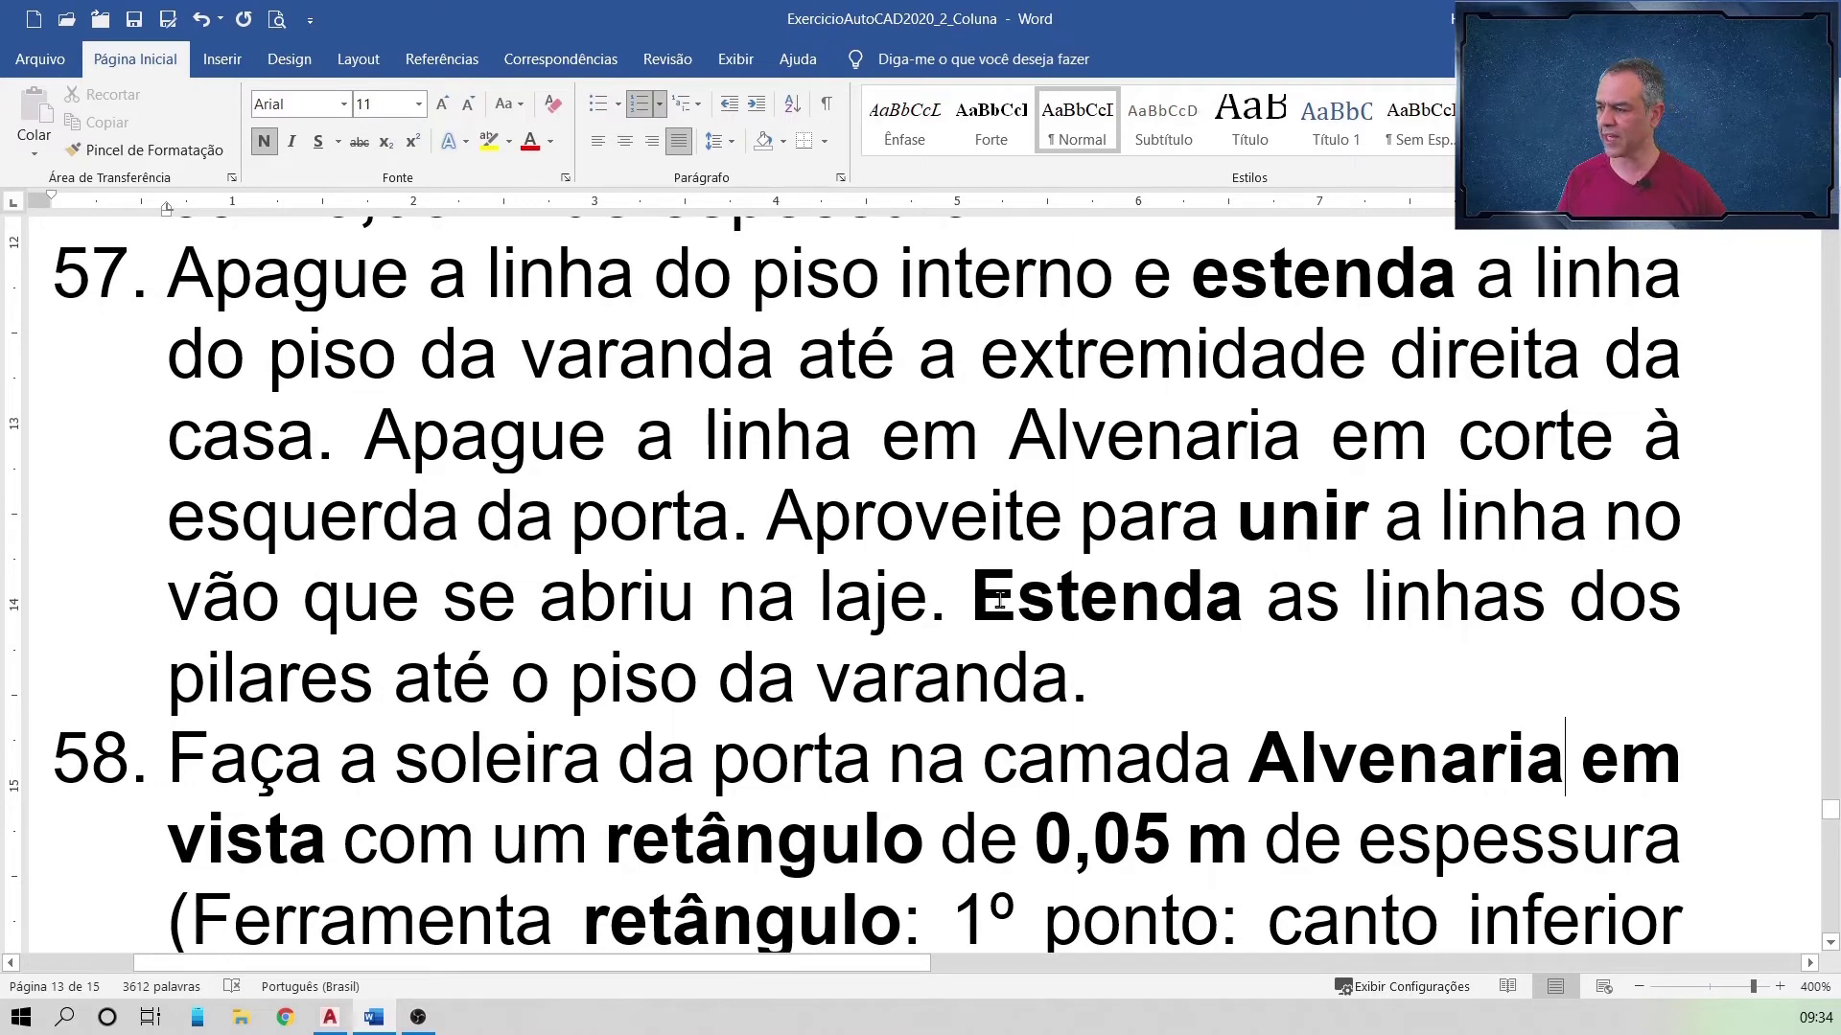
key("alt+Tab")
scroll(998, 604, "down", 2)
middle_click_drag(1076, 682, 827, 349)
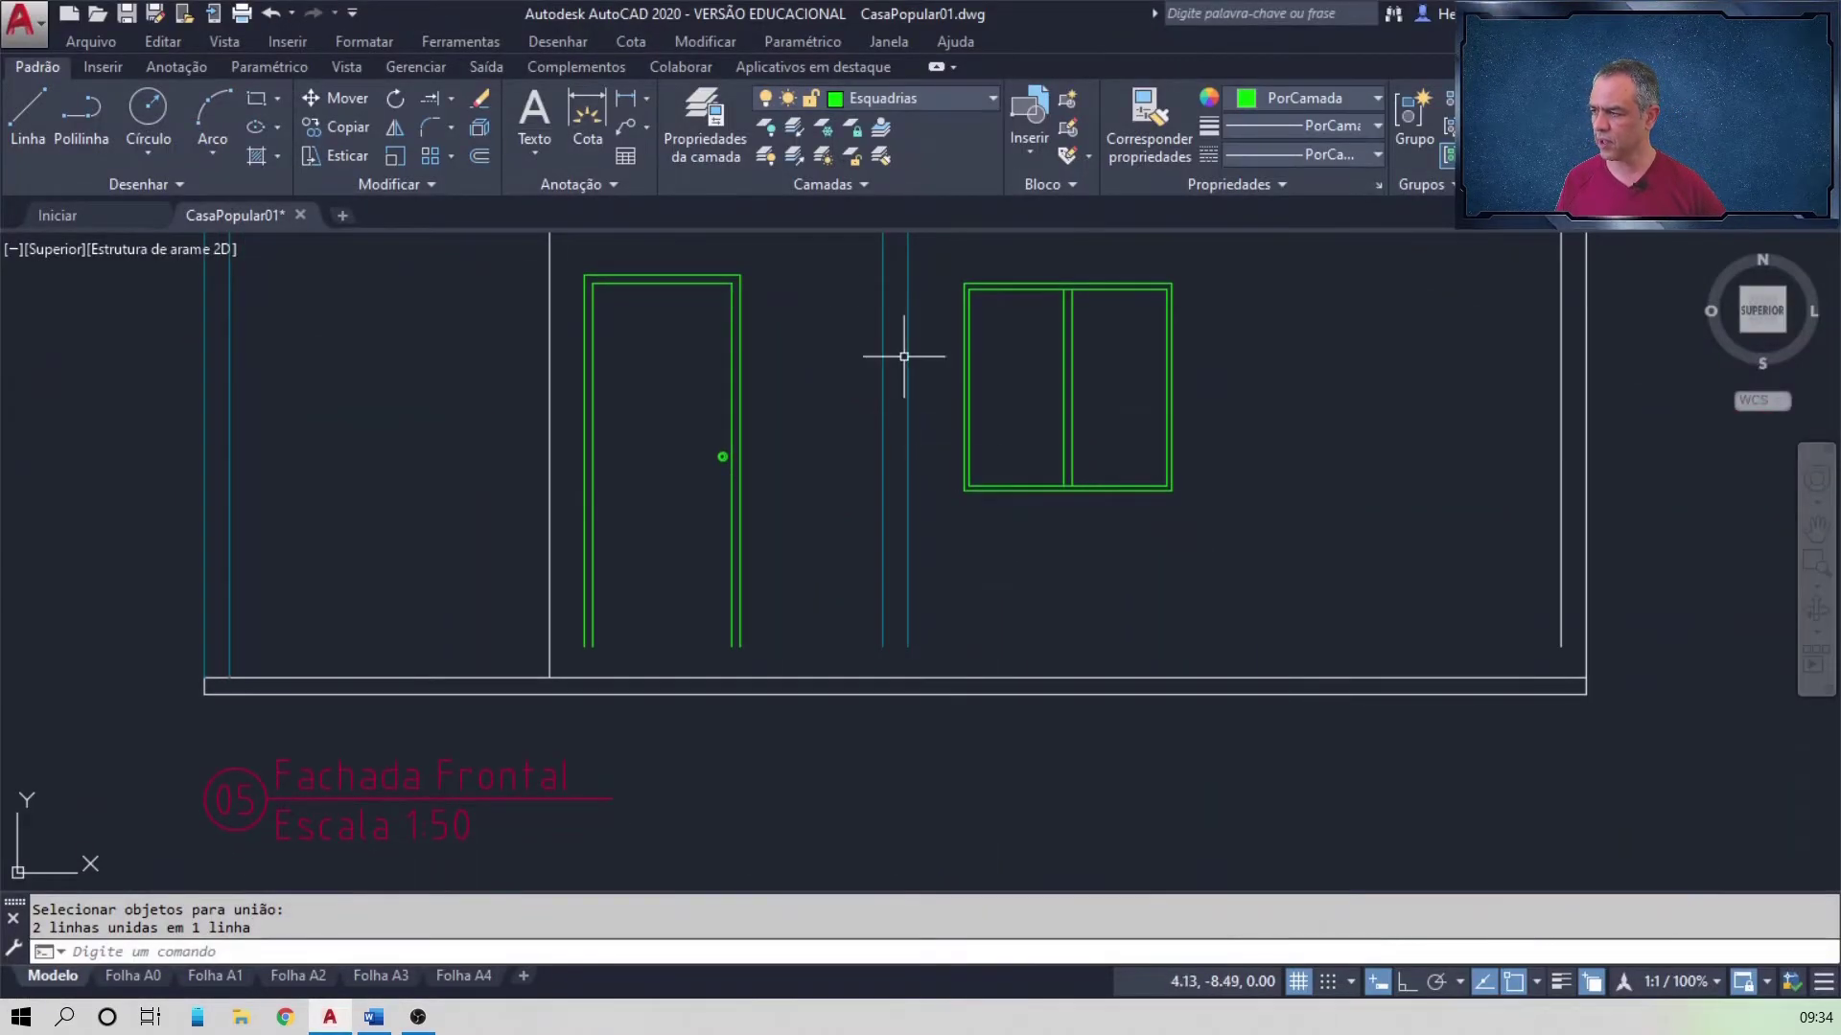
left_click(427, 102)
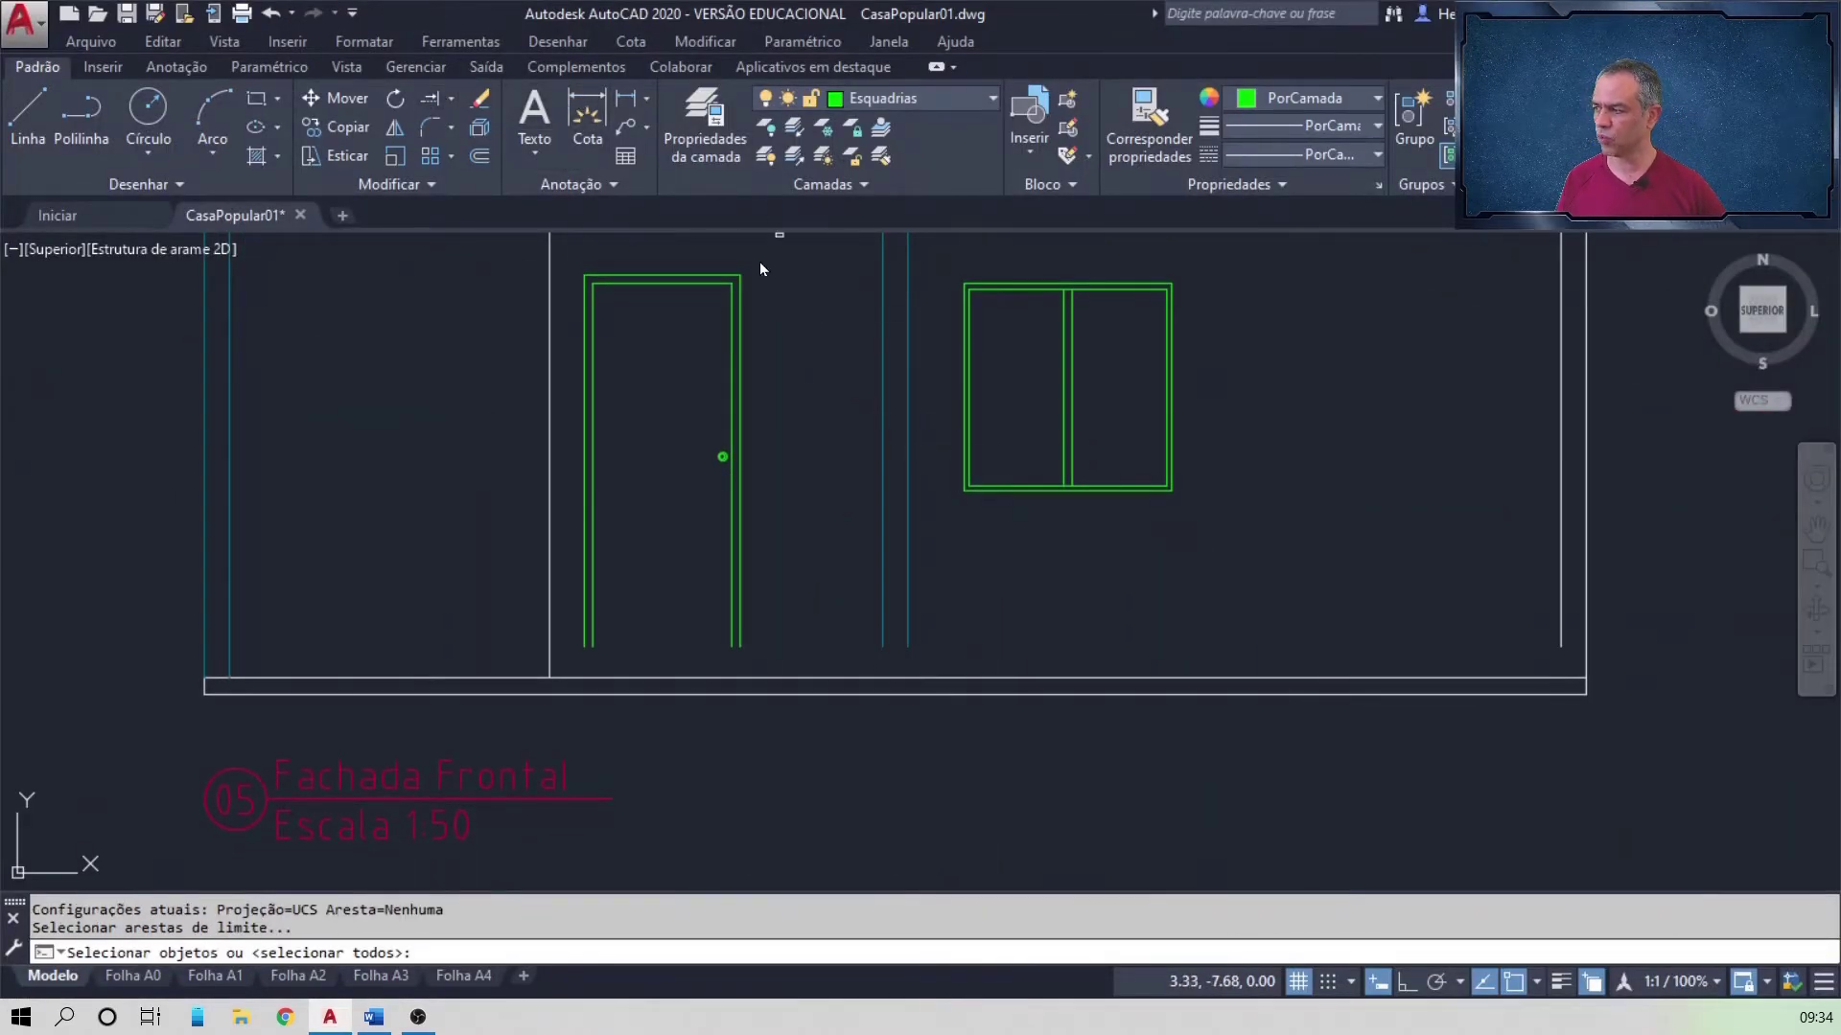
left_click(1274, 679)
key("Return")
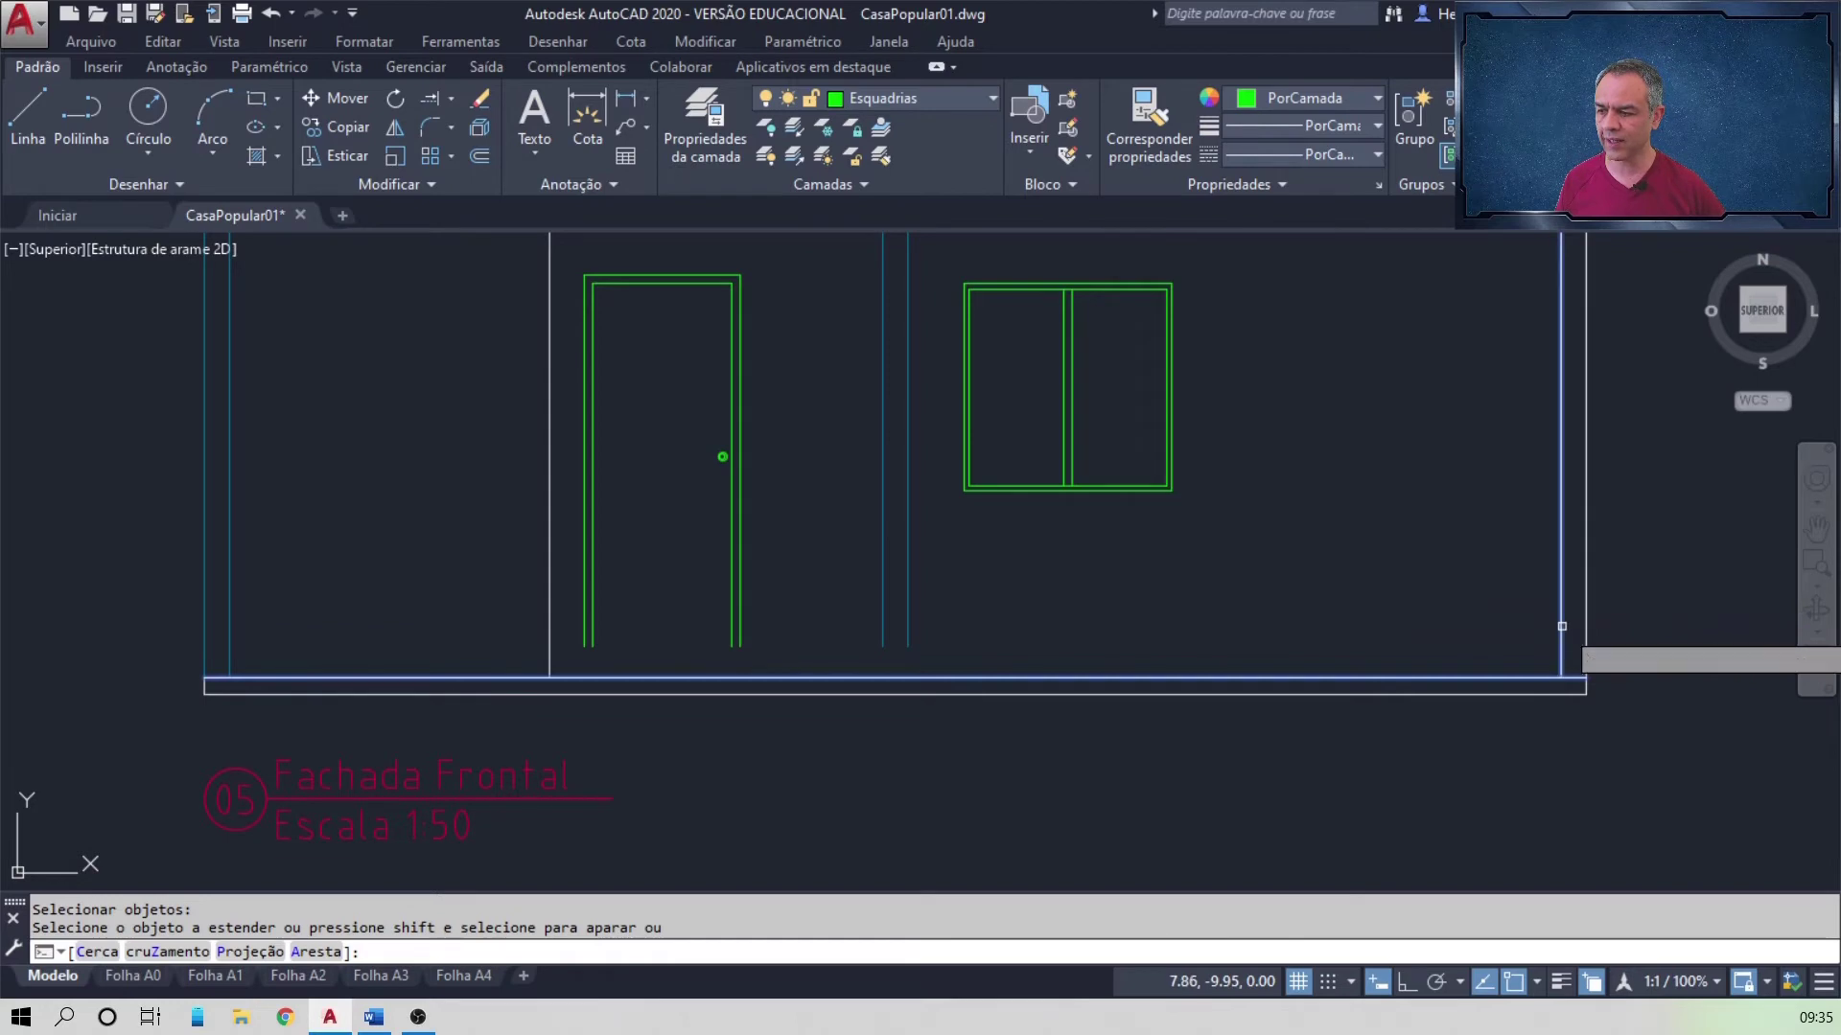
left_click(1561, 626)
left_click(982, 621)
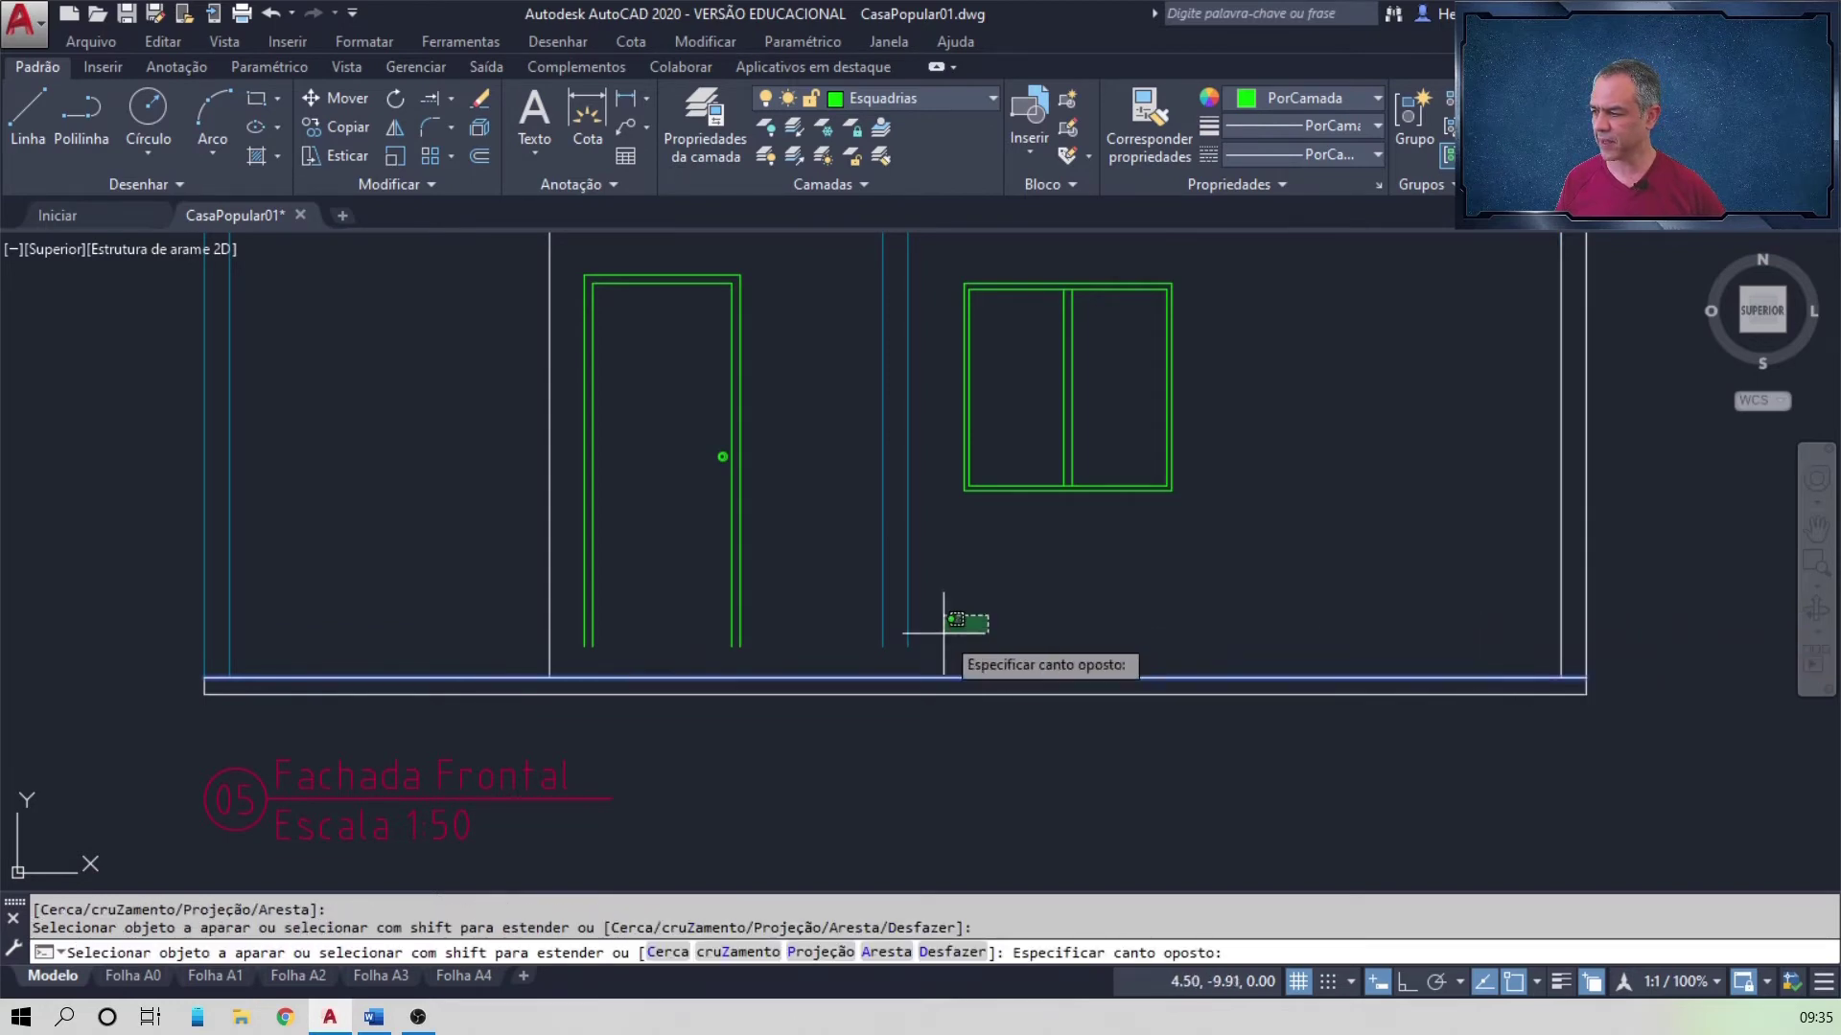
left_click(858, 625)
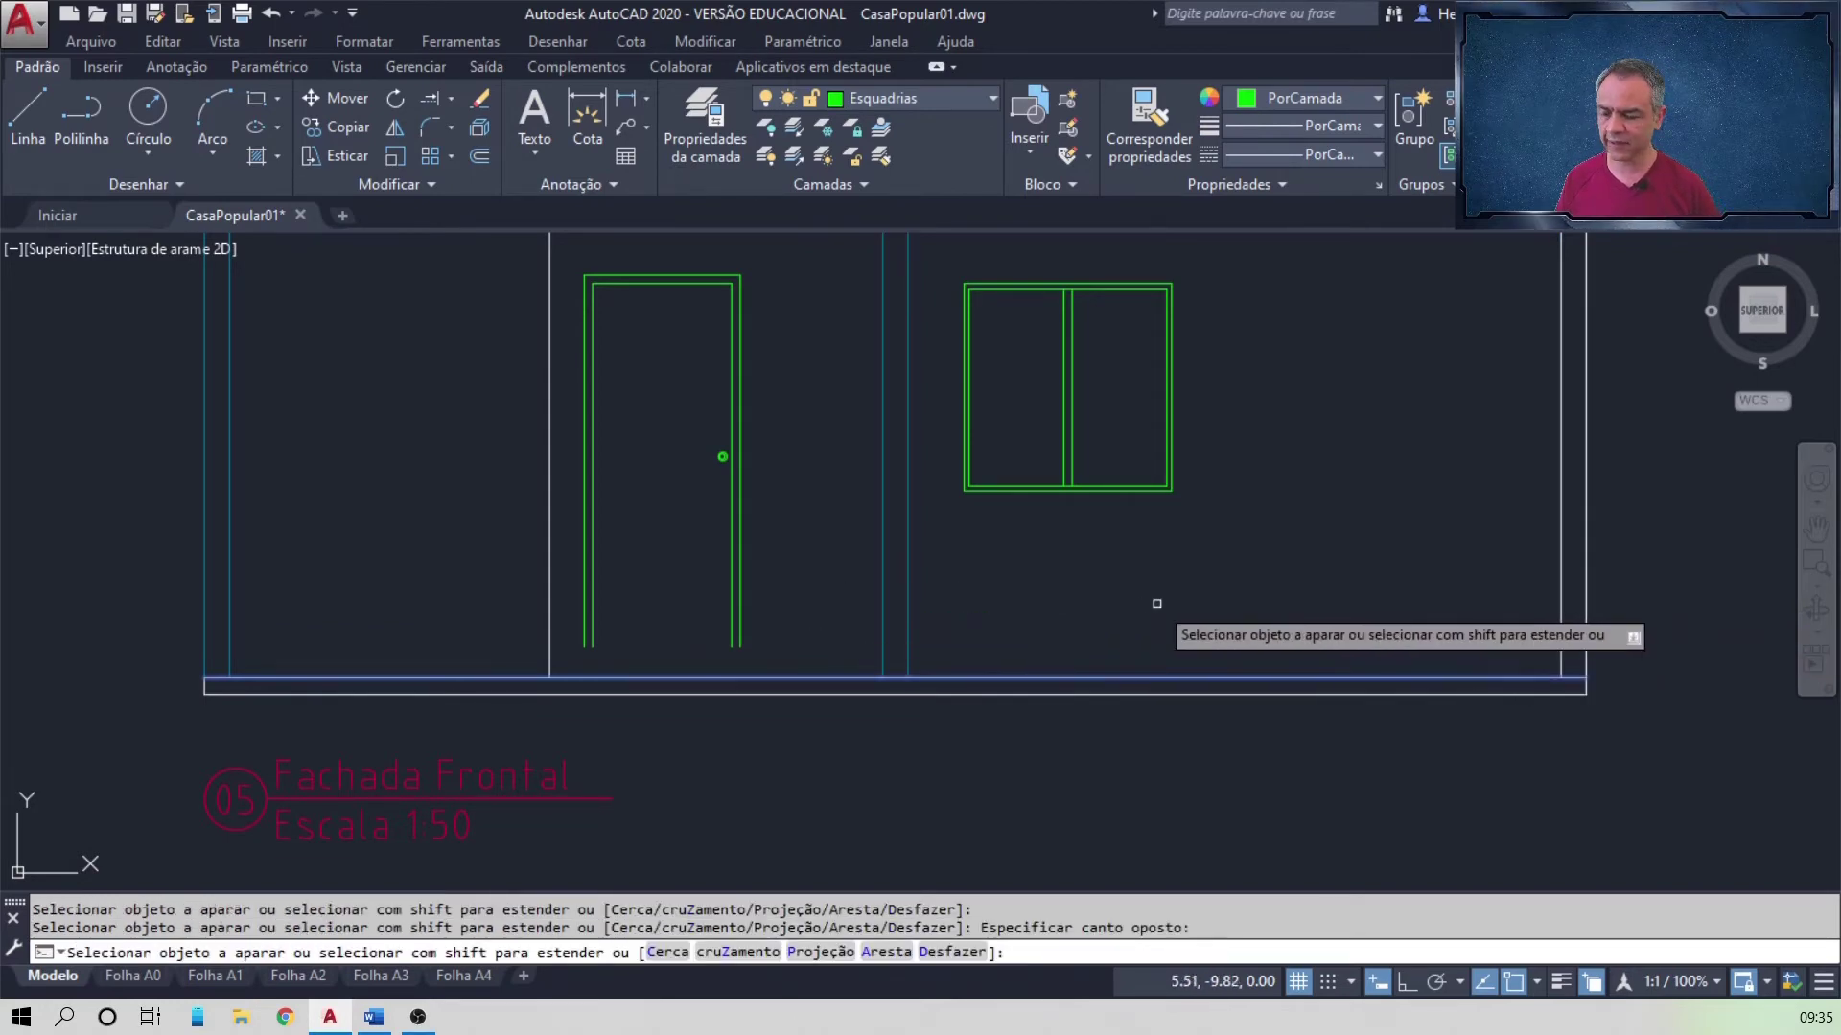
key("Return")
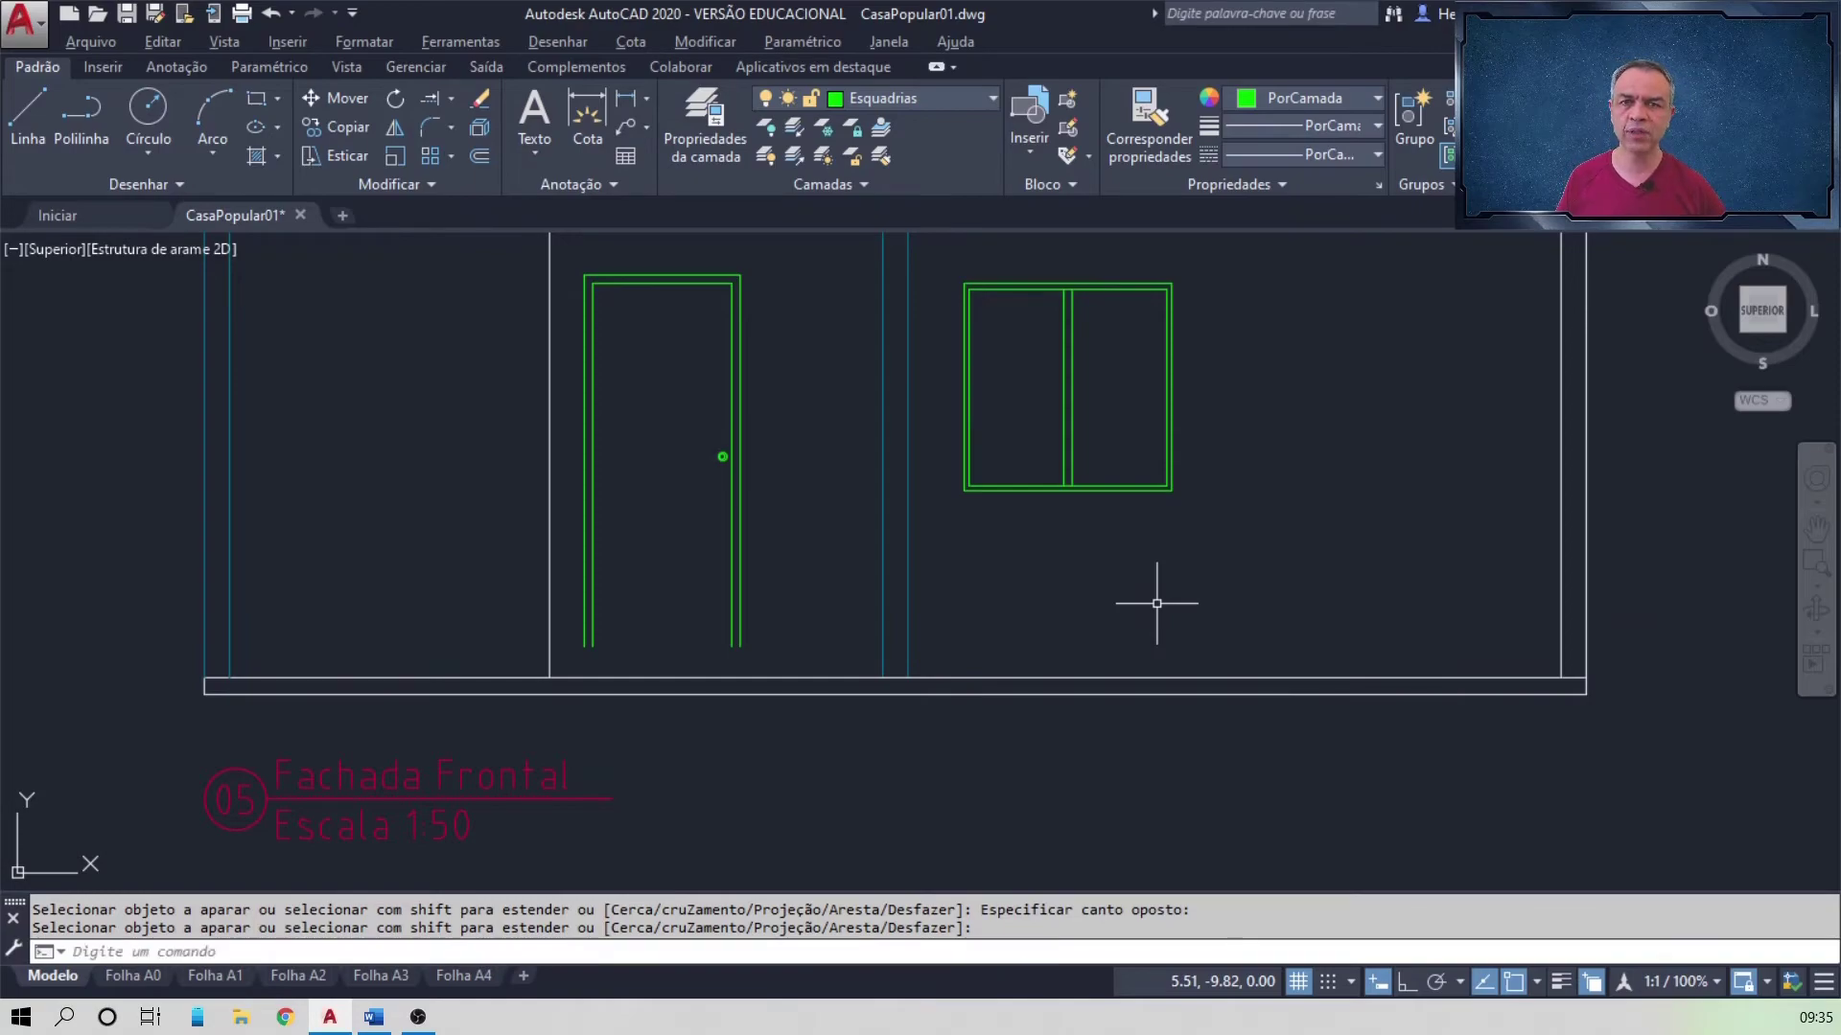
Step: Check item 58 in Word, return to AutoCAD and make Alvenaria em vista the current layer
key("alt+Tab")
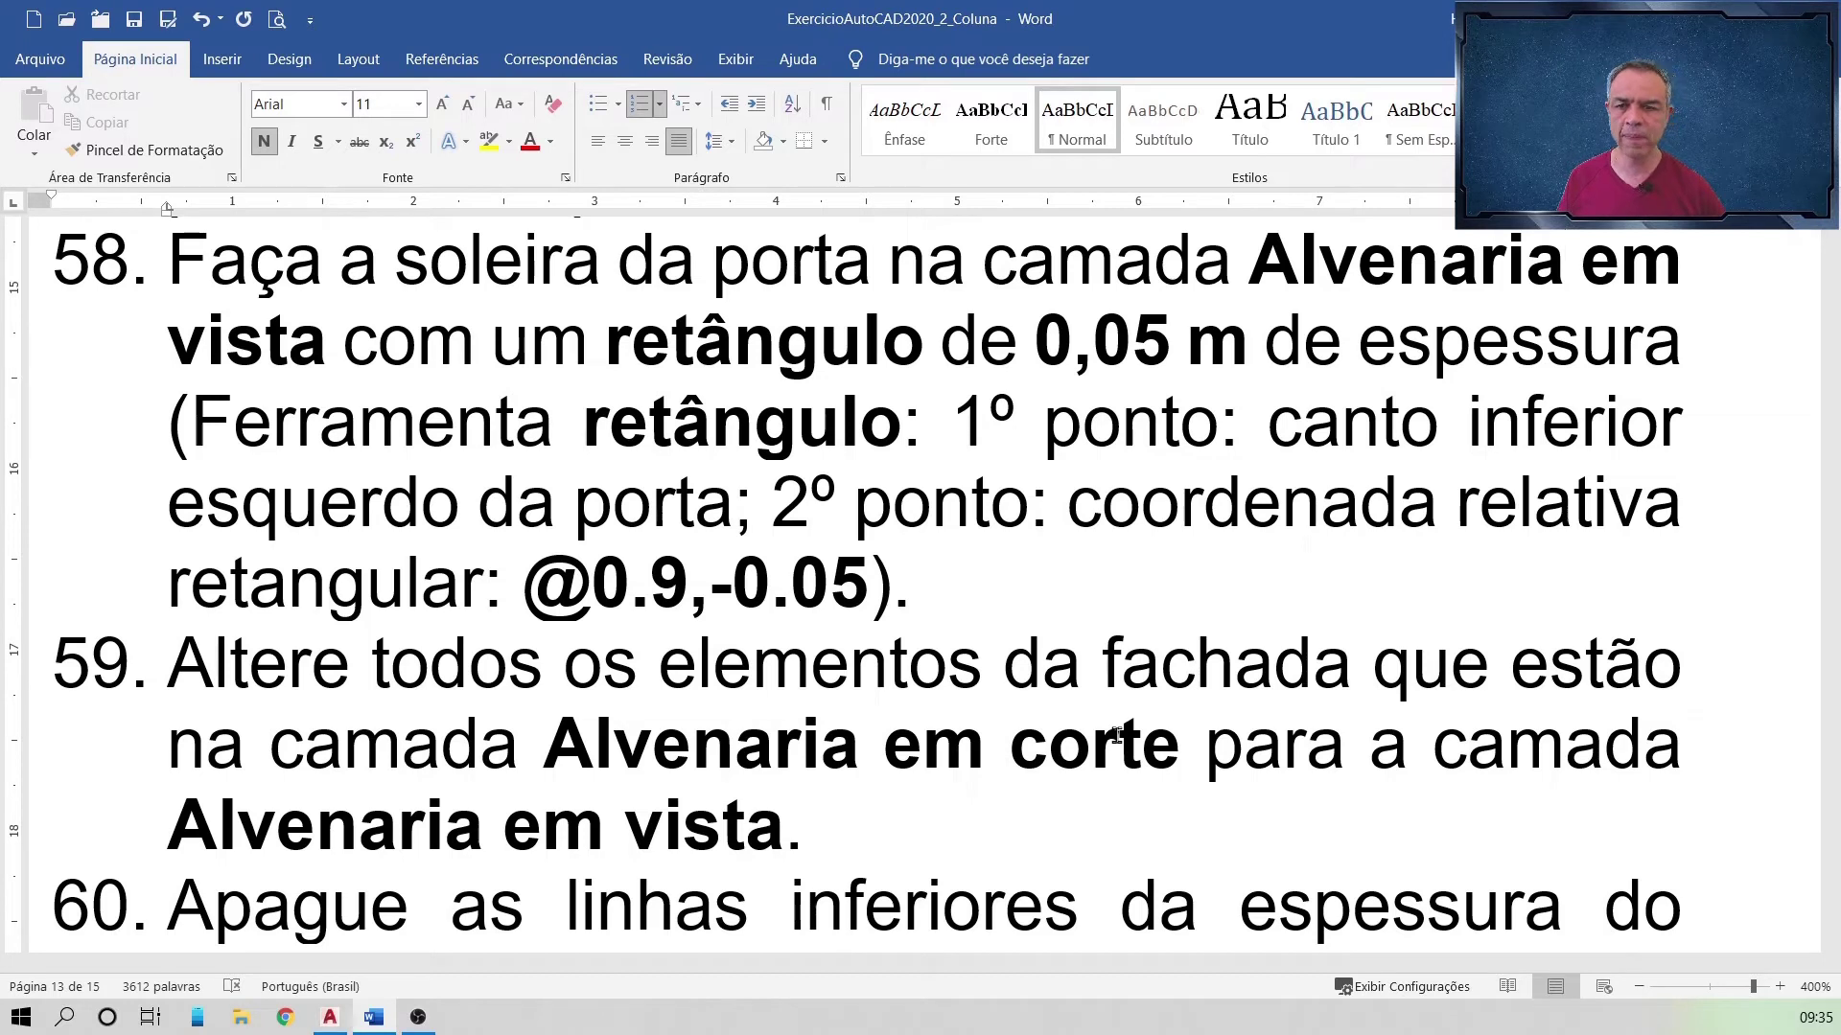
key("alt+Tab")
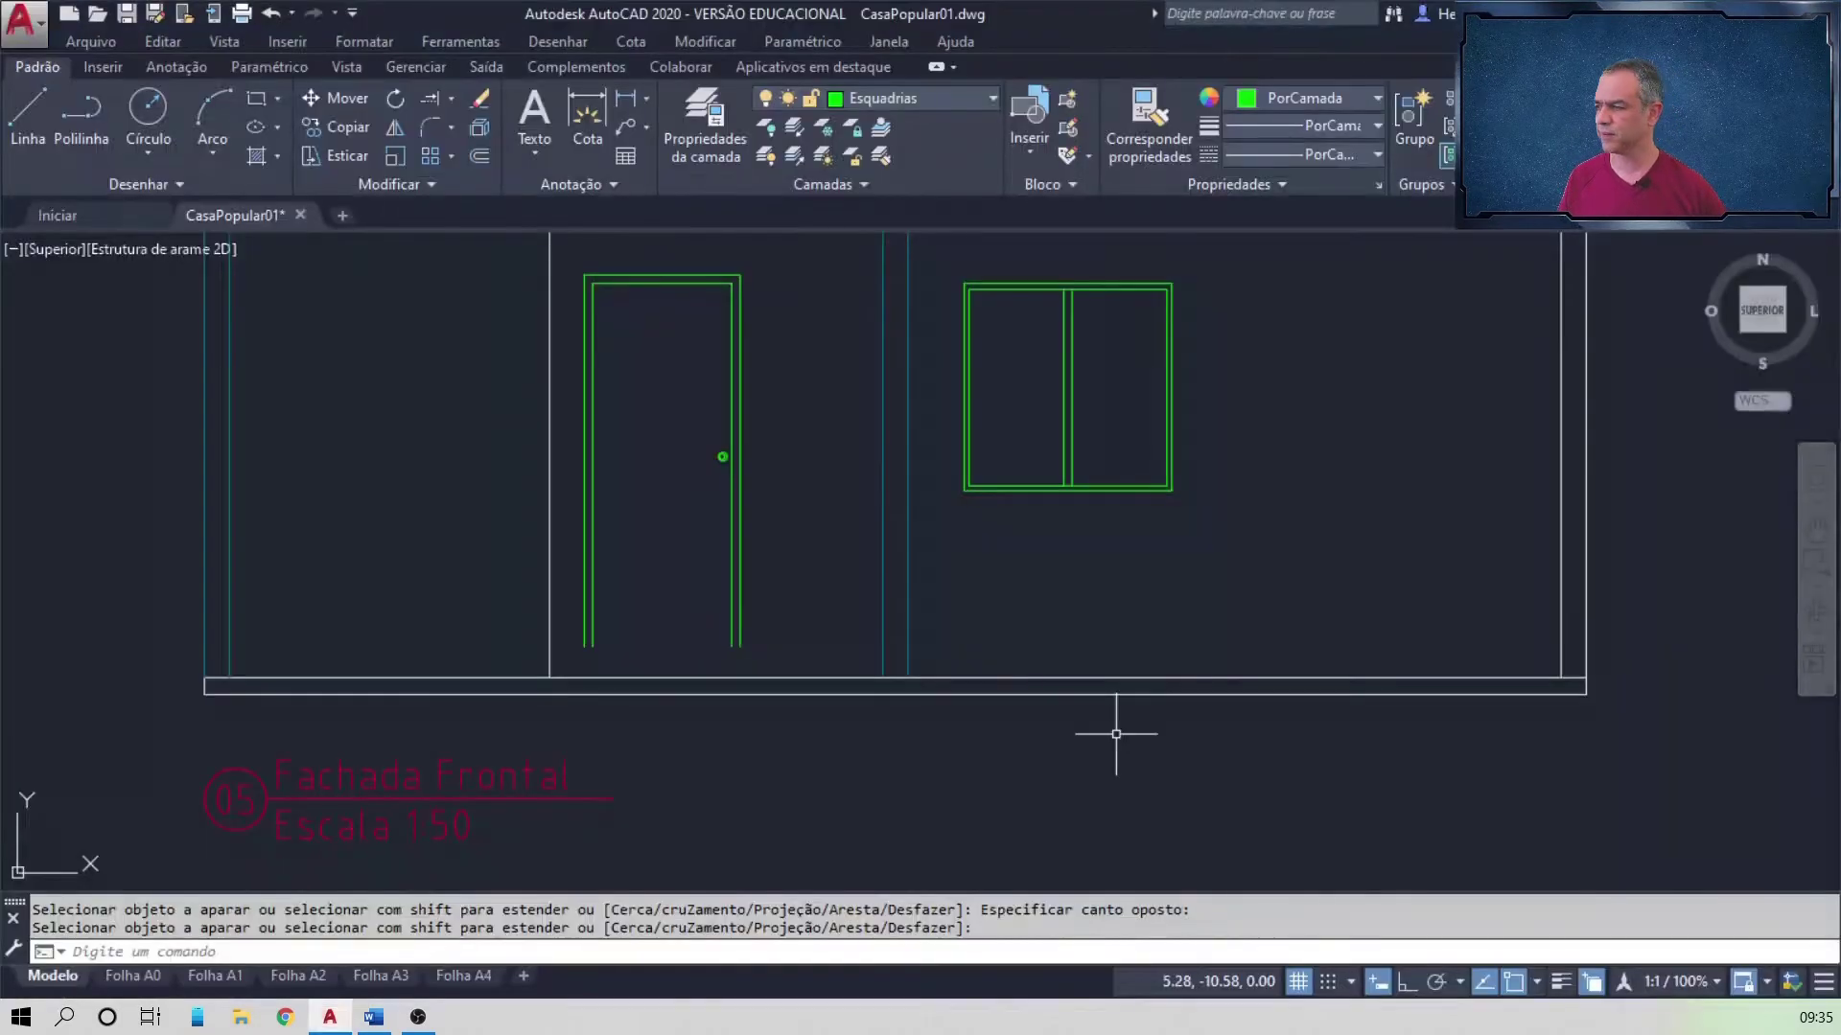
left_click(985, 102)
scroll(972, 211, "up", 5)
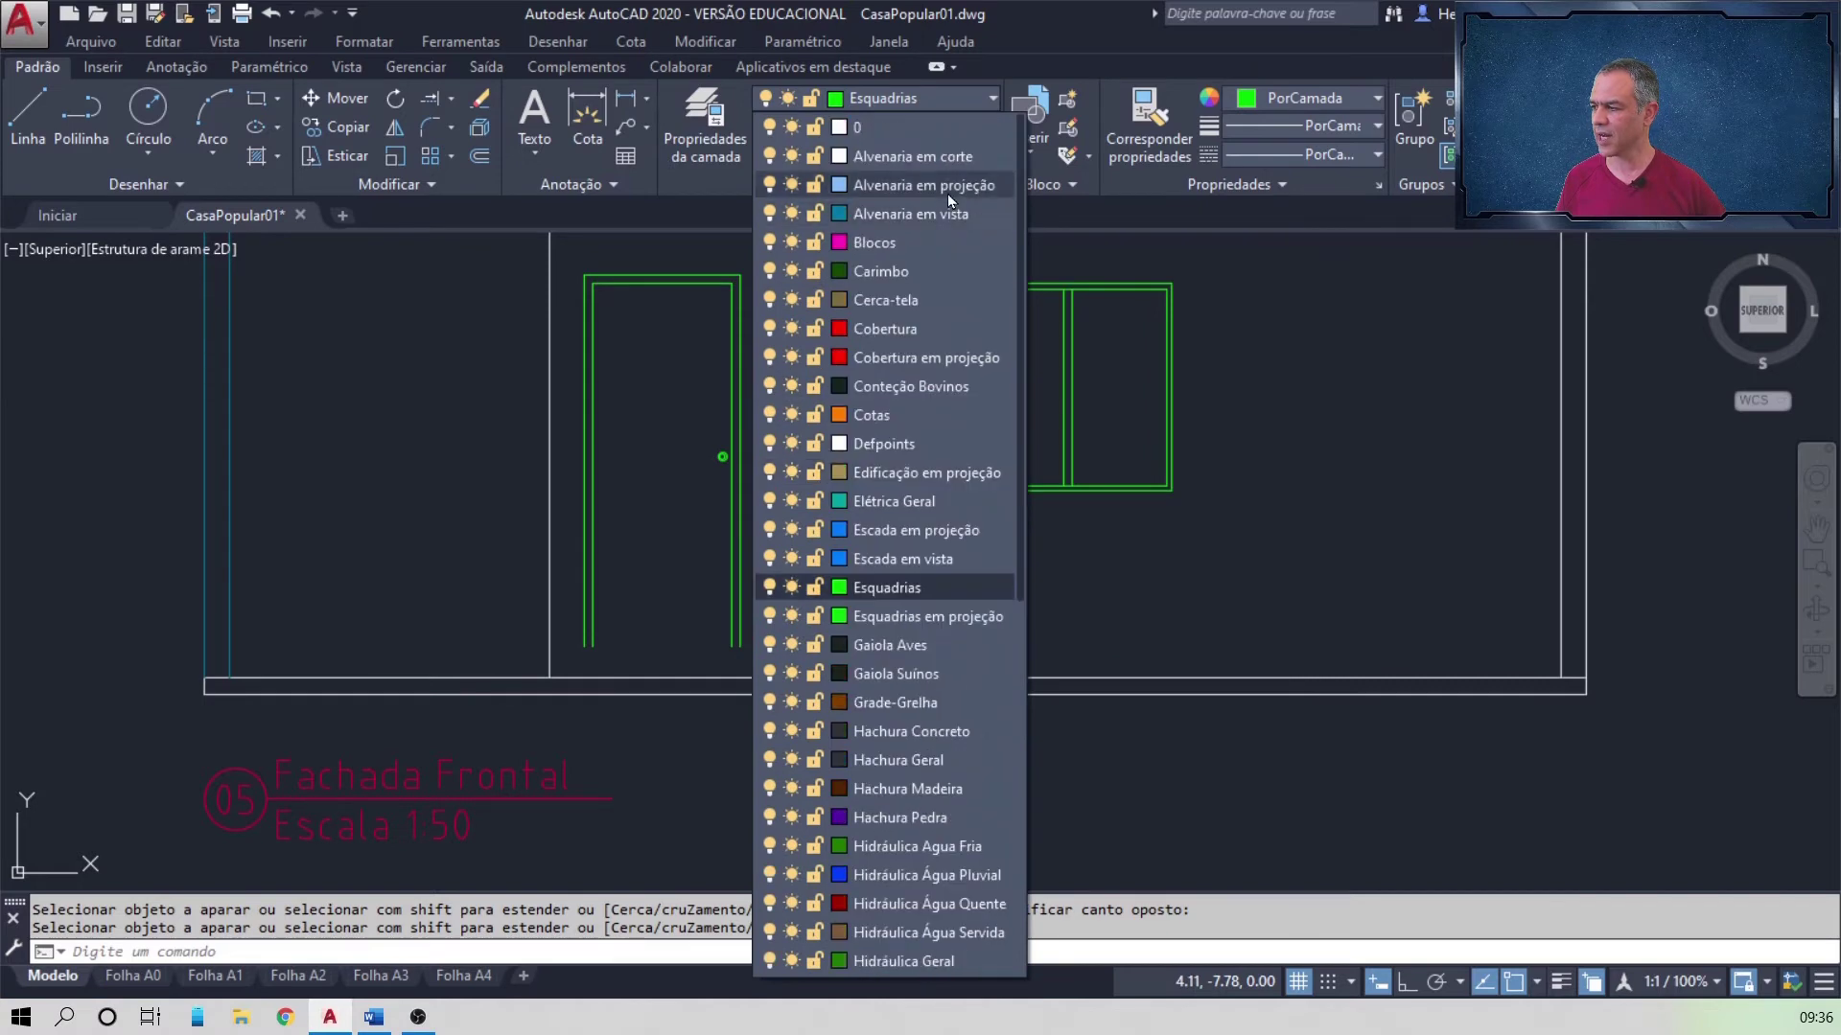
left_click(945, 212)
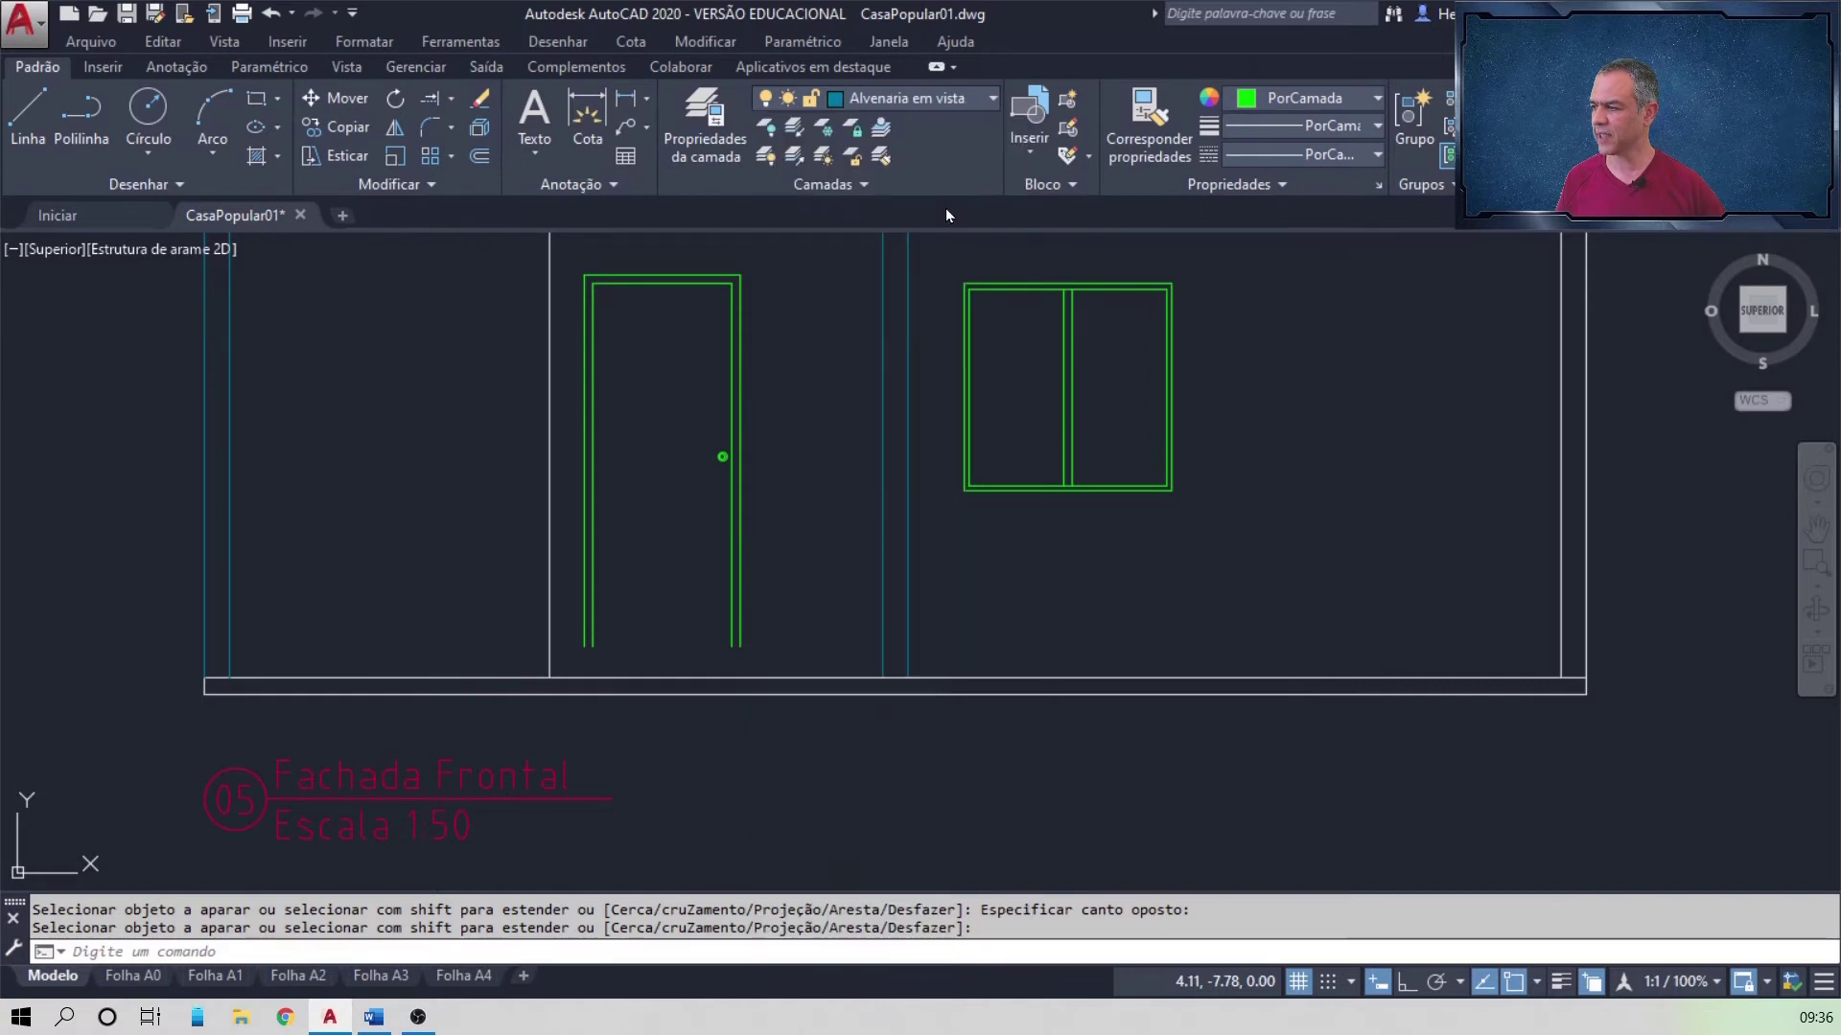
Step: Draw the door threshold as a rectangle from the door's lower-left corner to the relative coordinate @0.9,-0.05
left_click(256, 97)
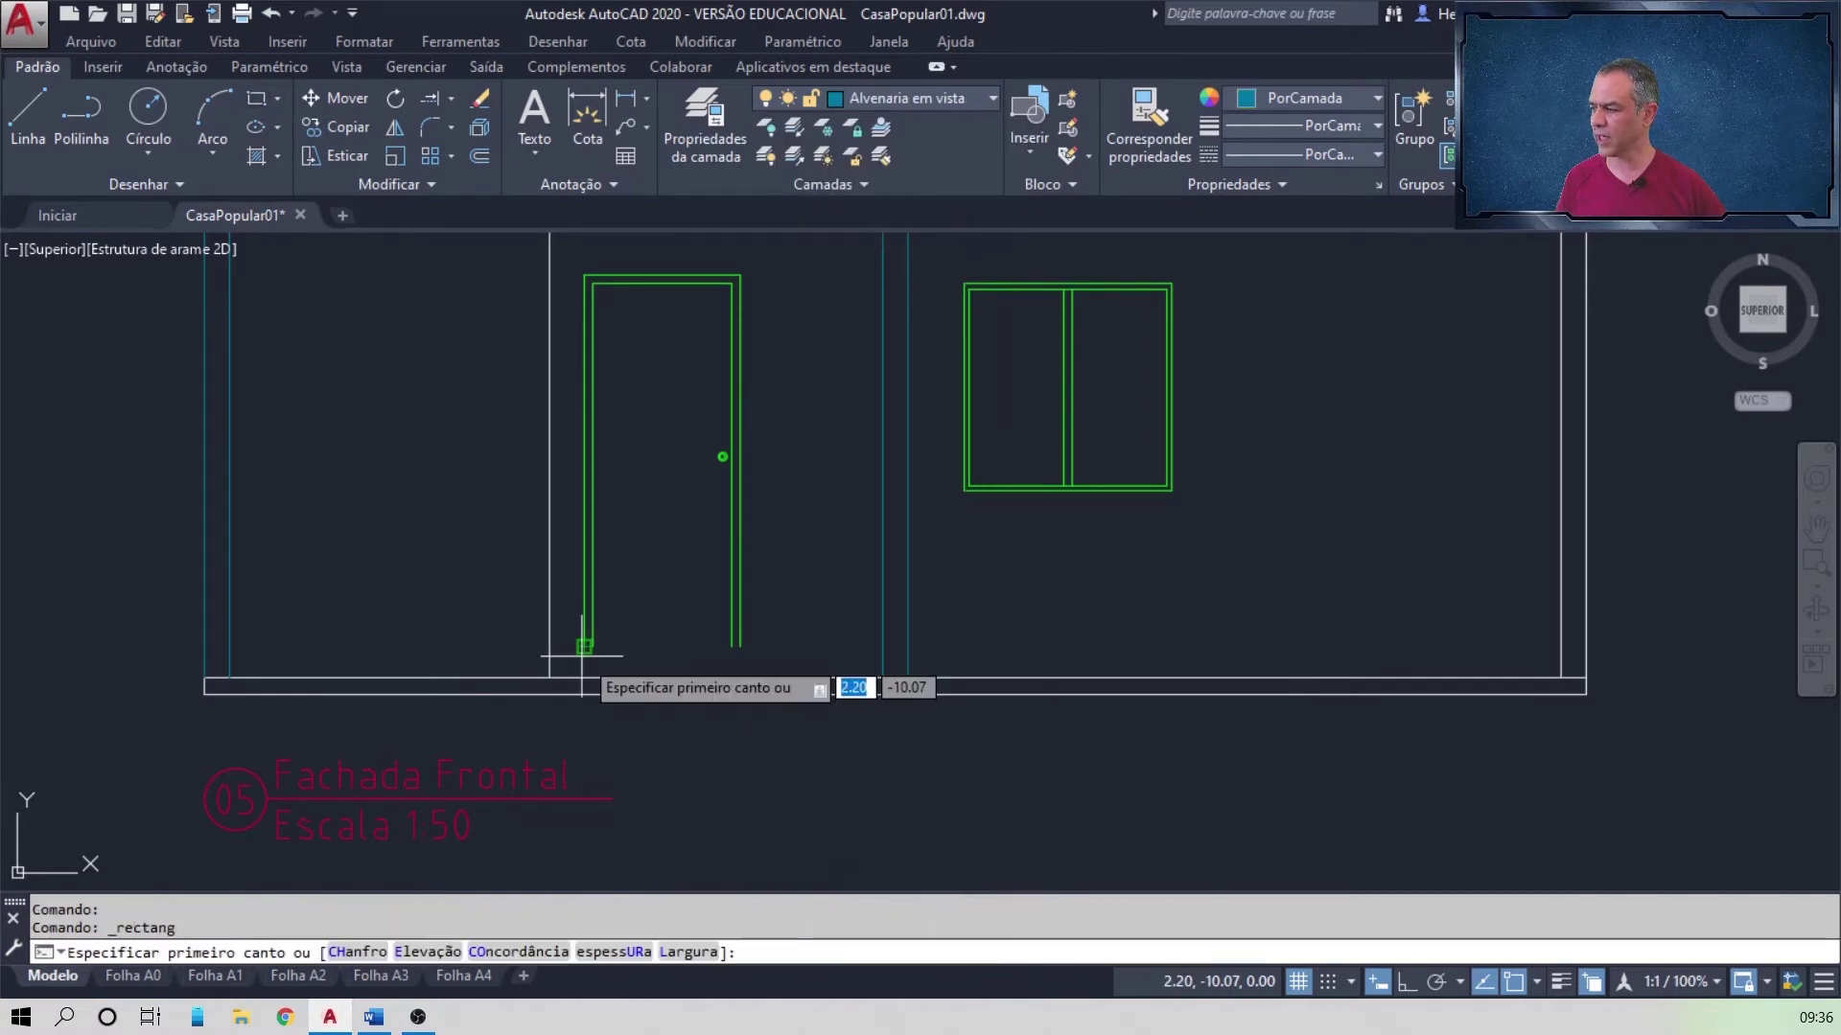
scroll(582, 656, "up", 6)
scroll(582, 655, "up", 1)
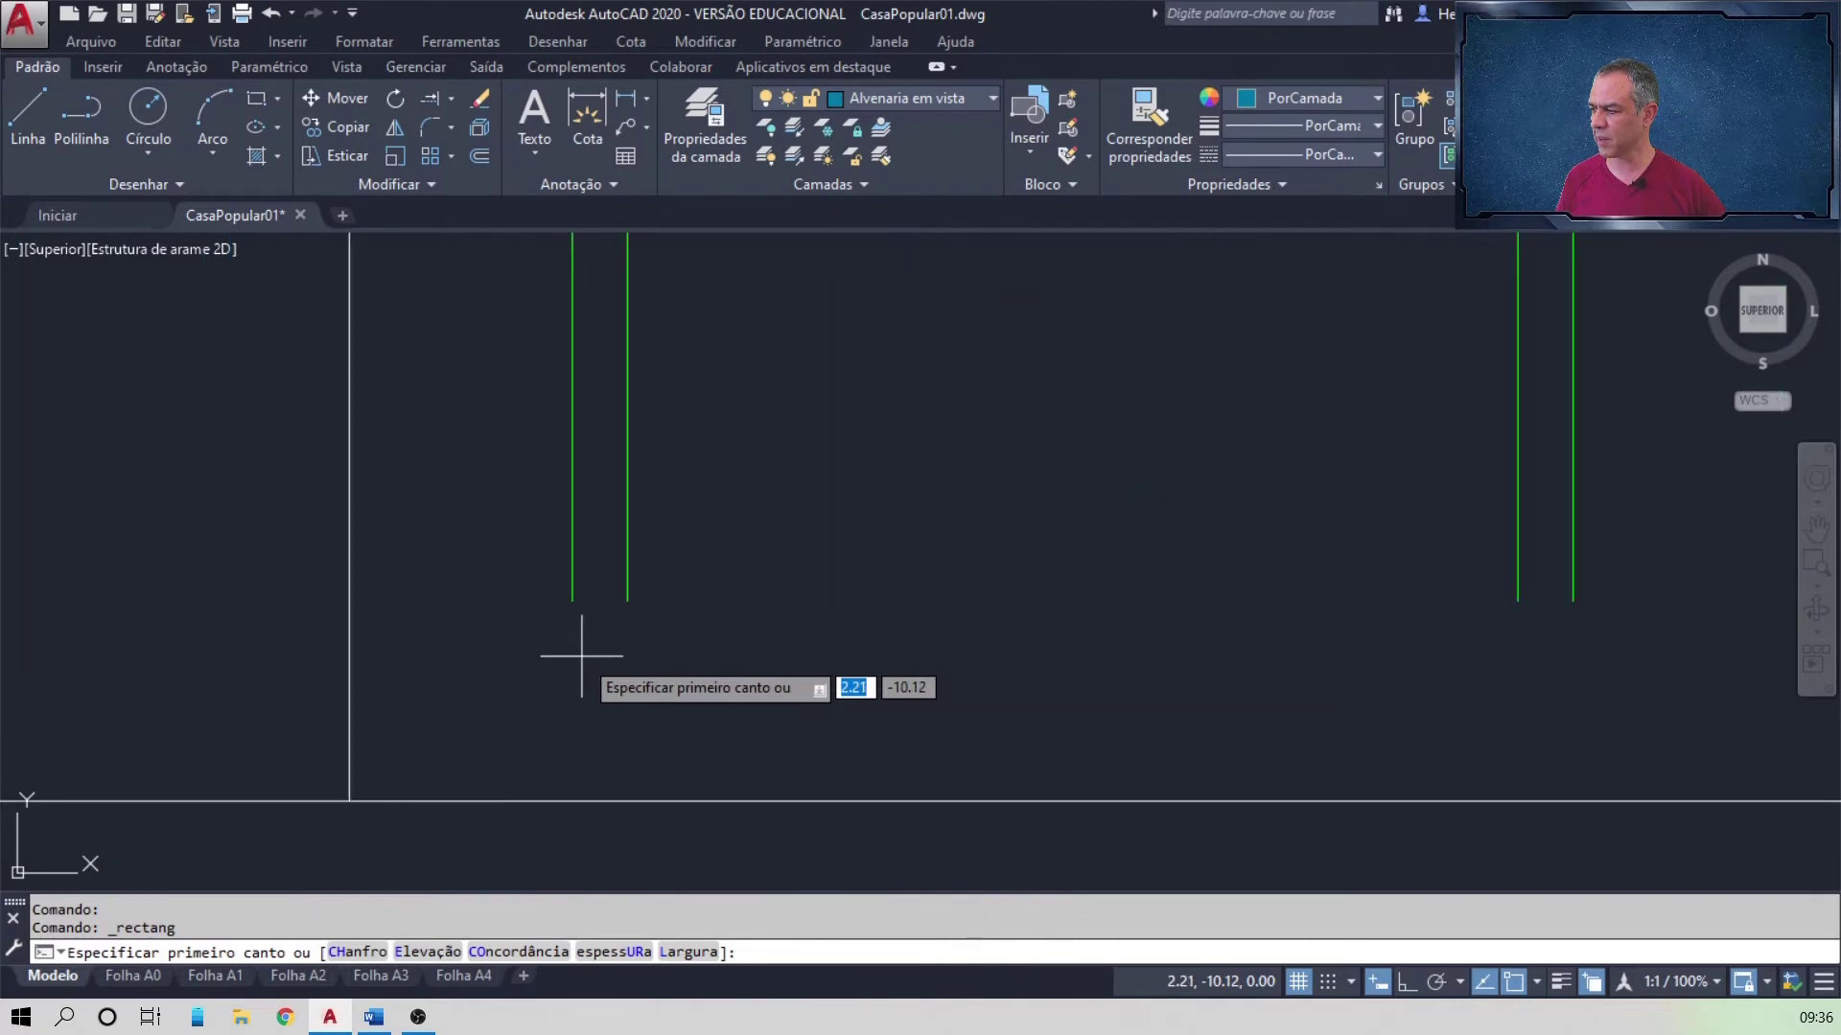
left_click(571, 601)
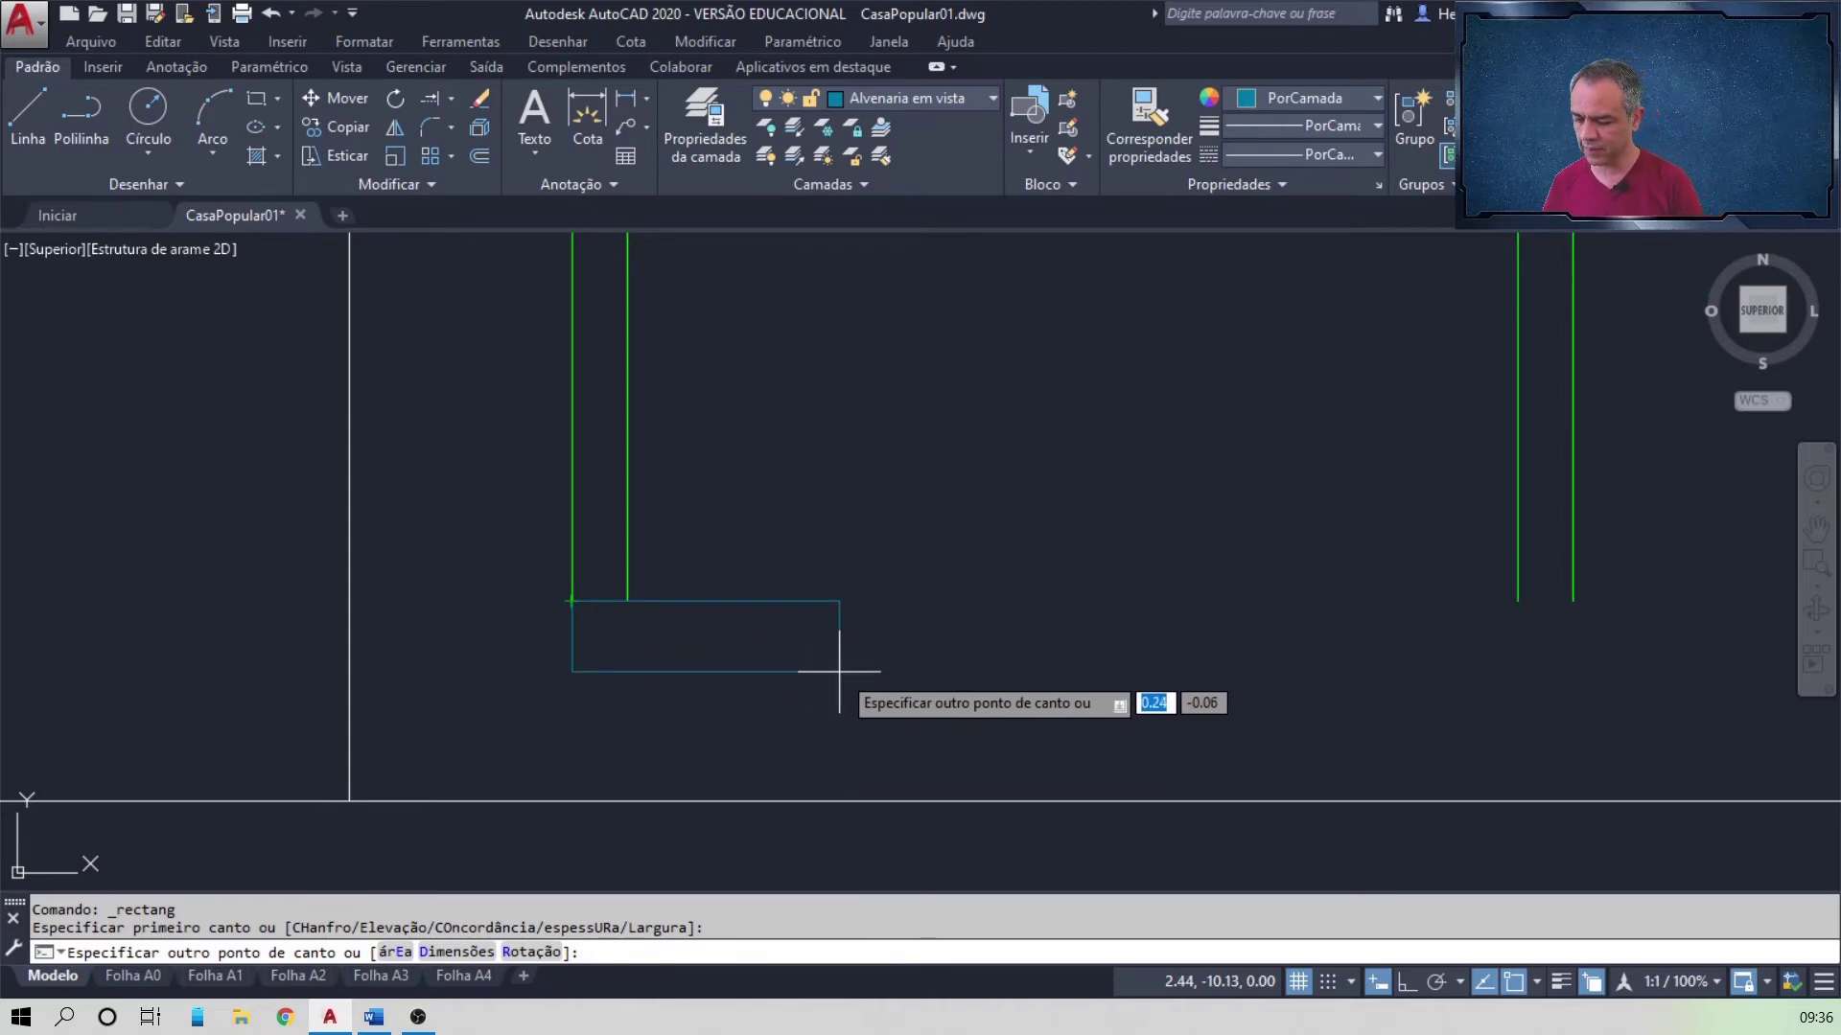
type("@")
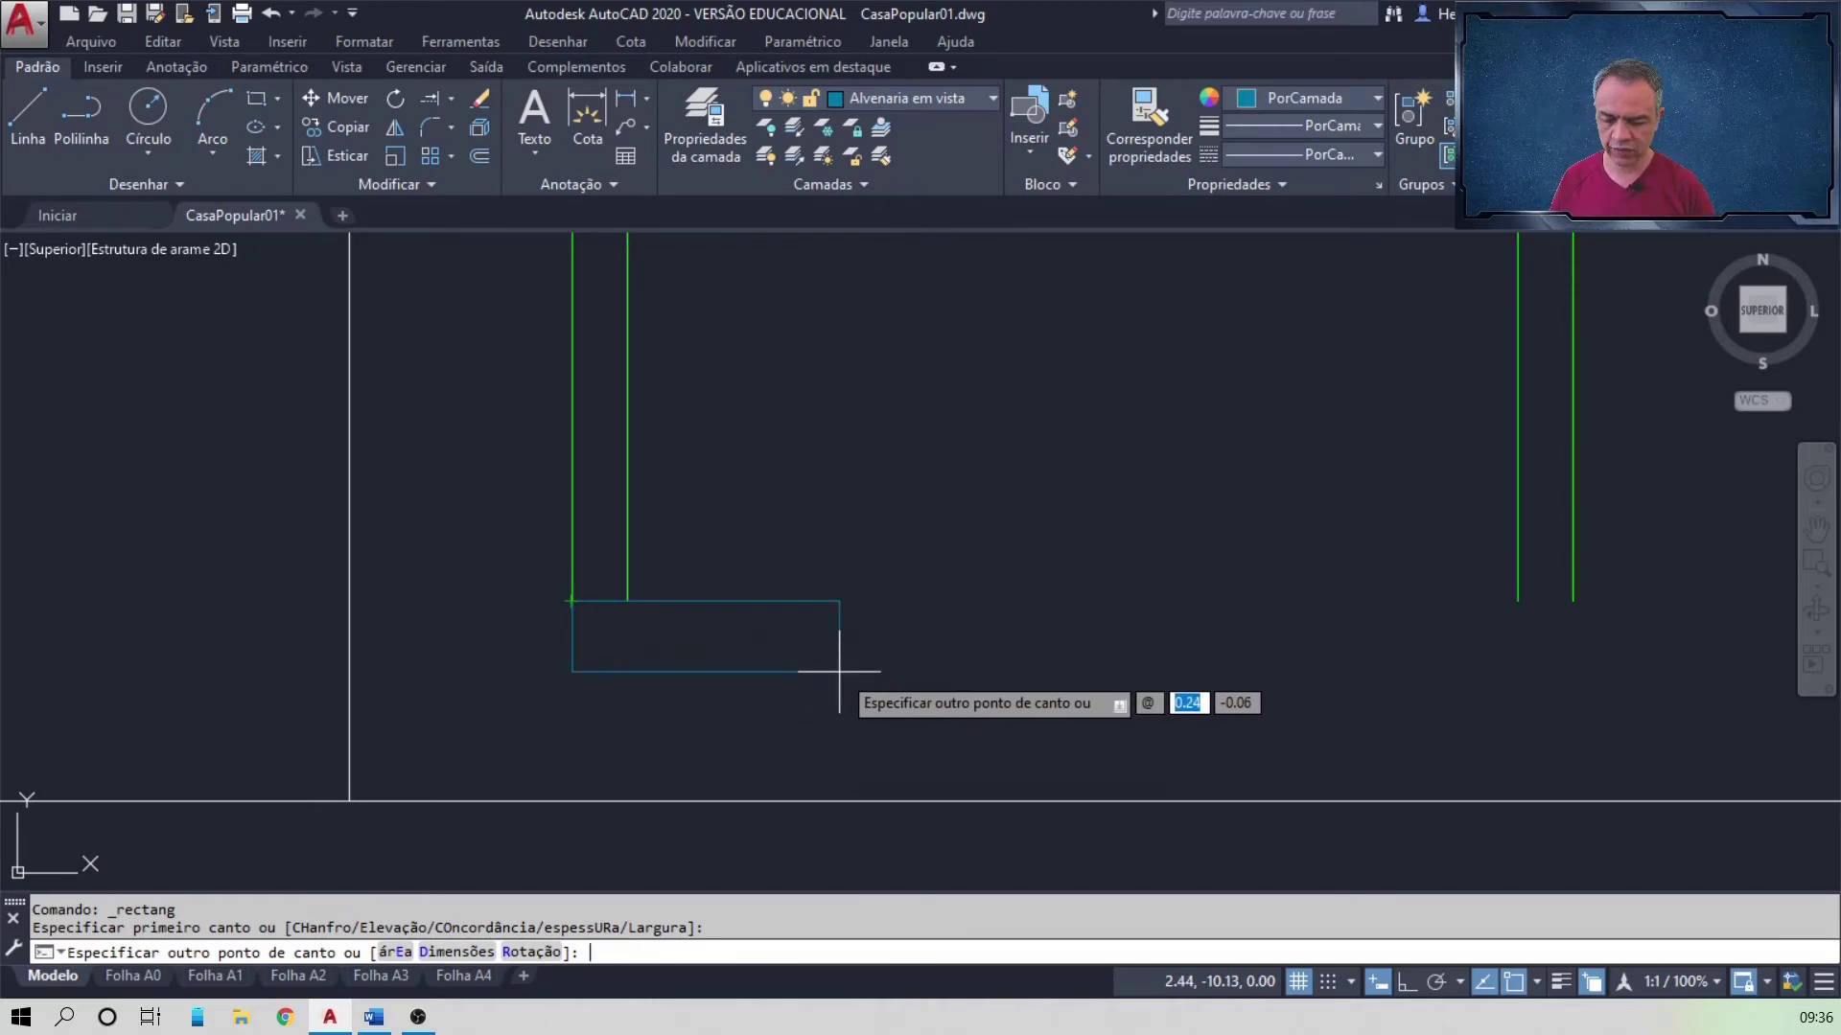
type("0.9")
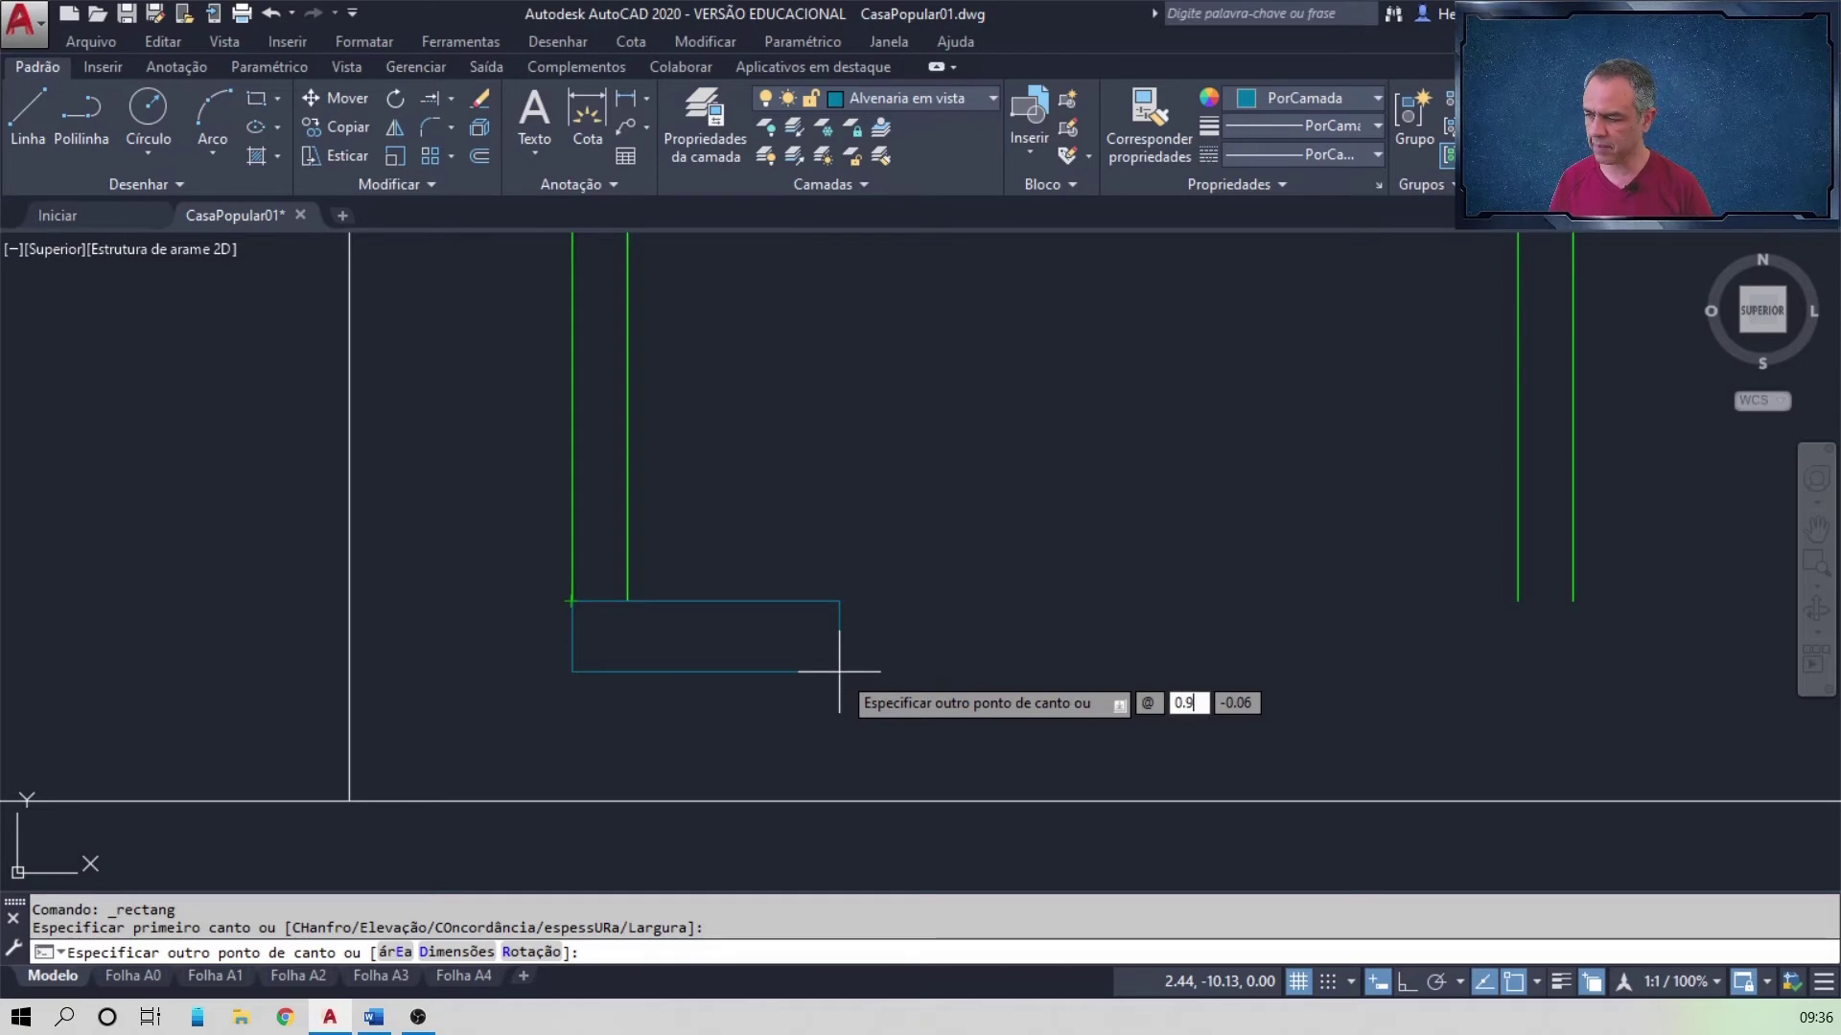
key("Tab")
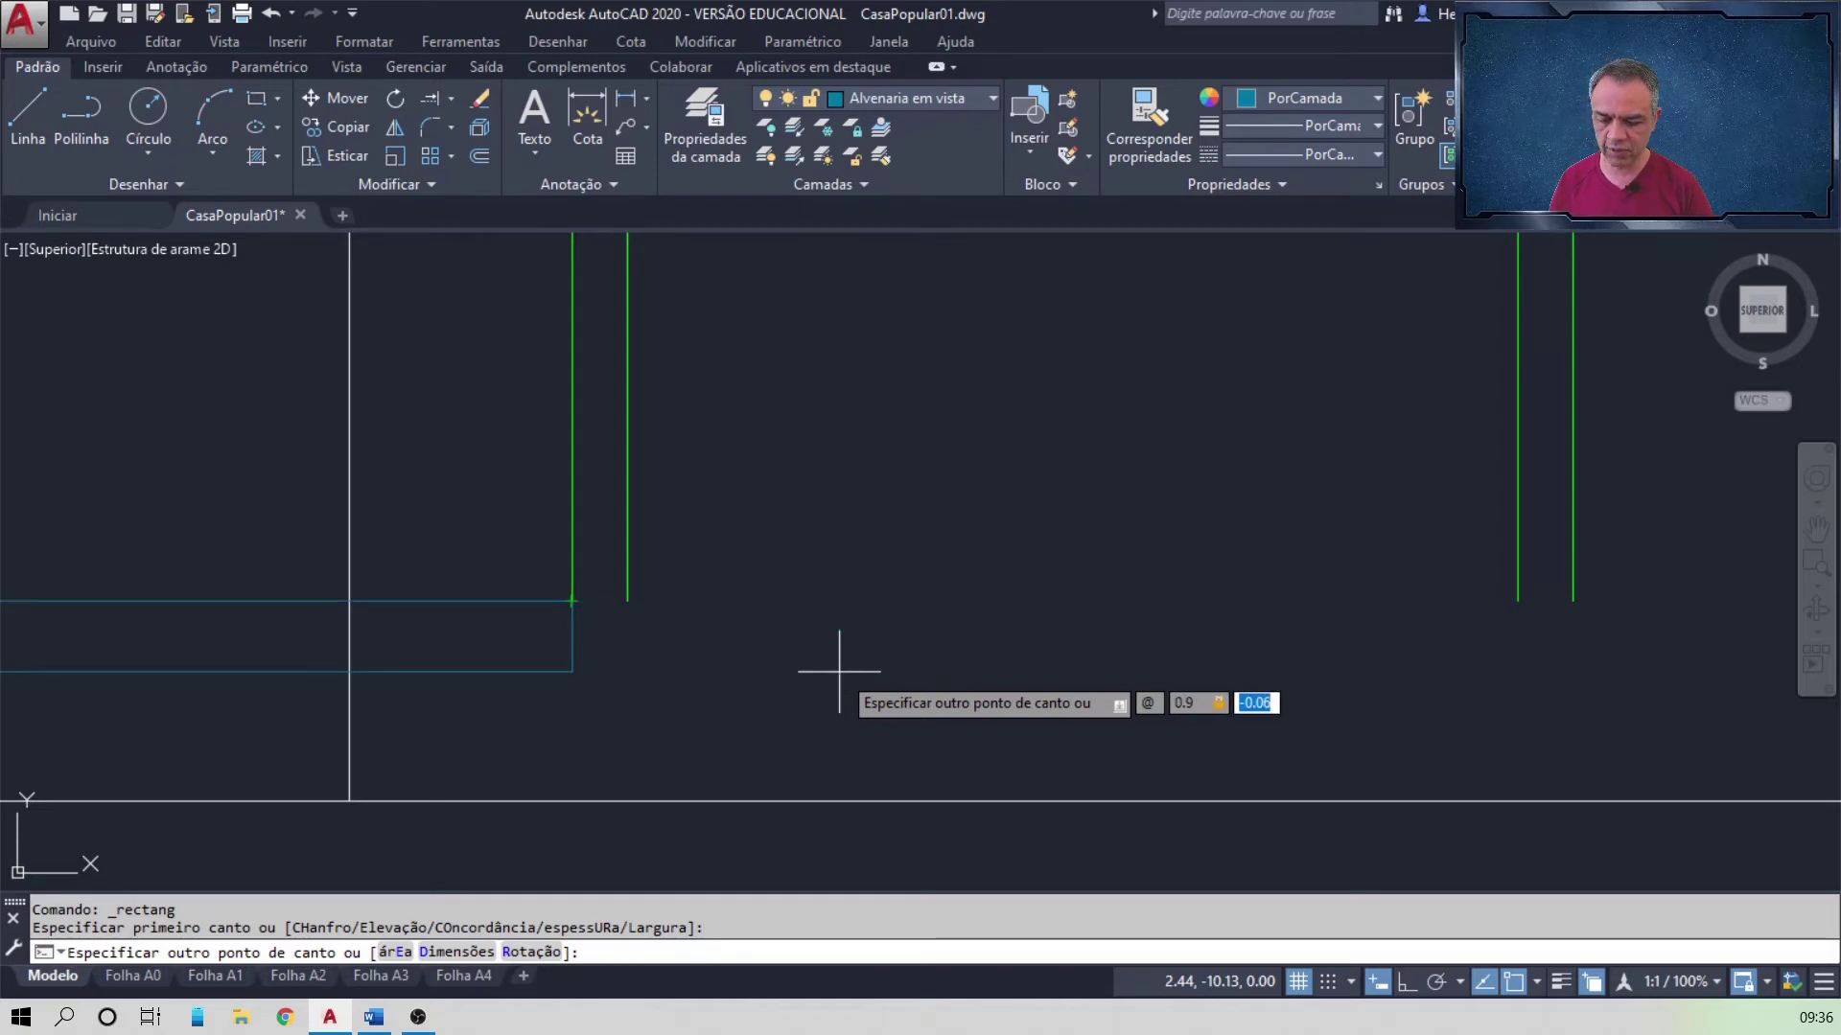
type("-")
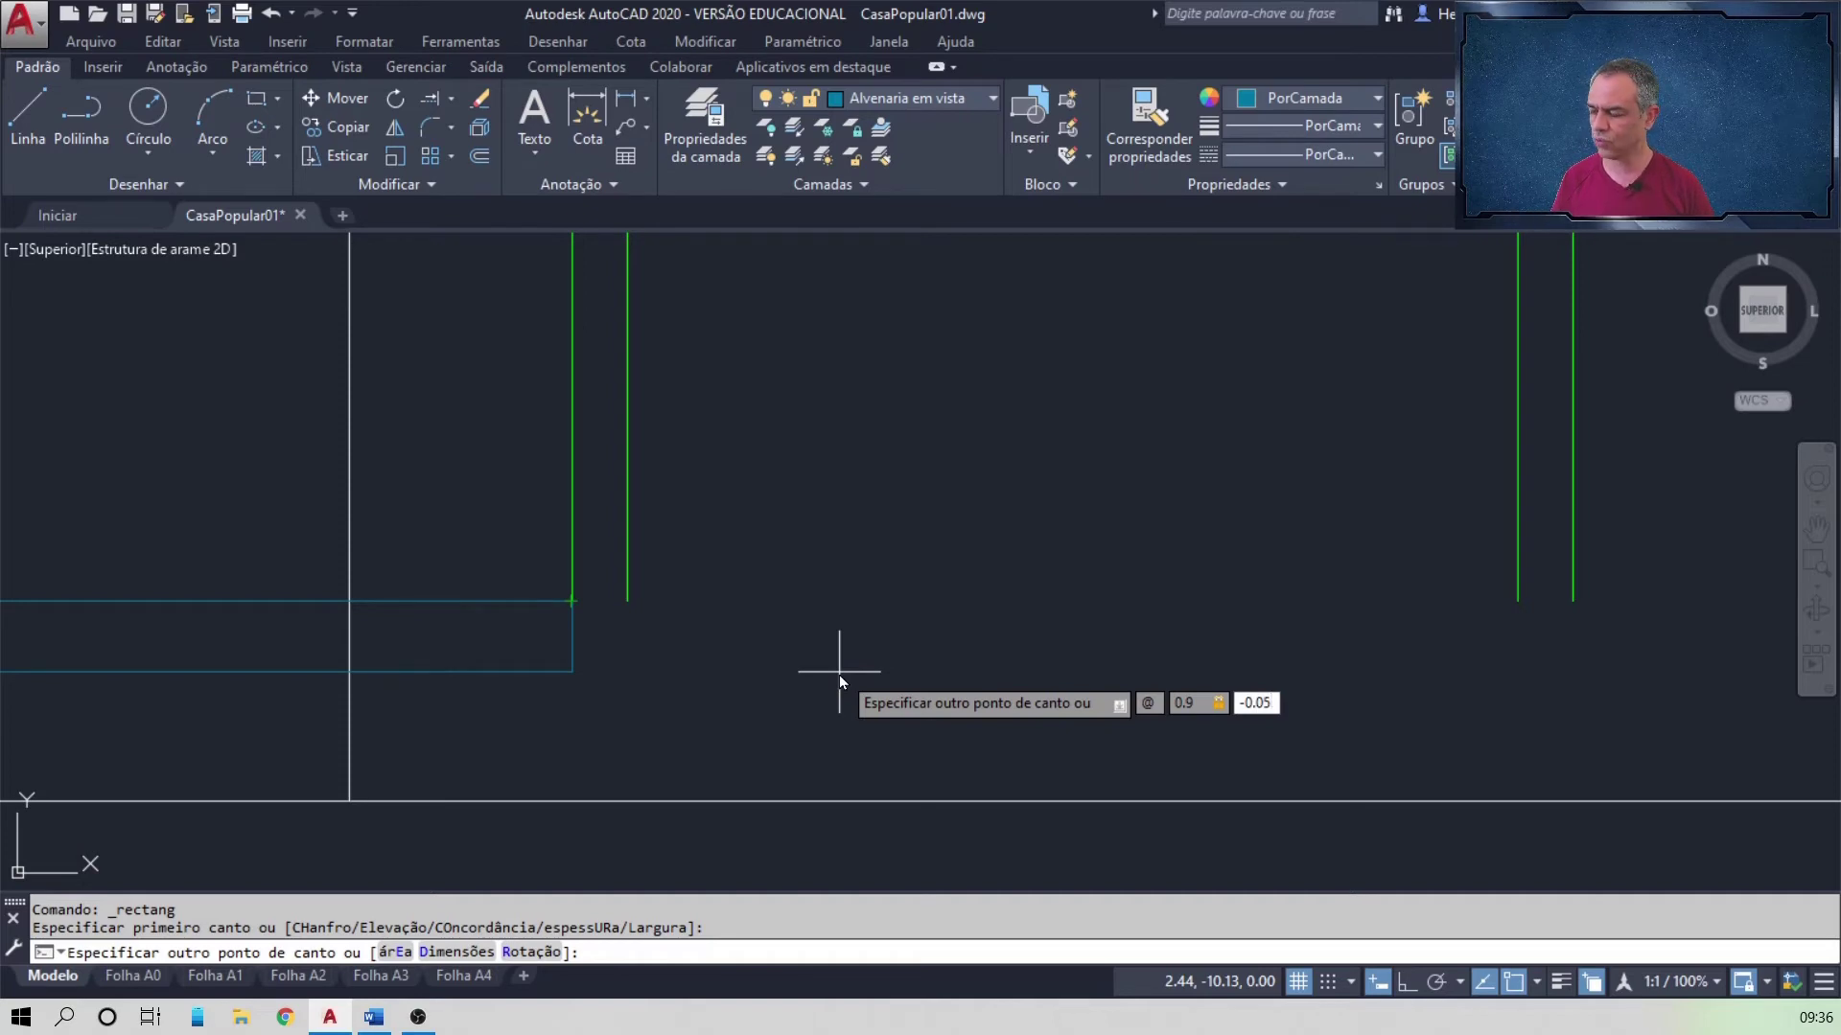
key("Return")
scroll(841, 654, "down", 5)
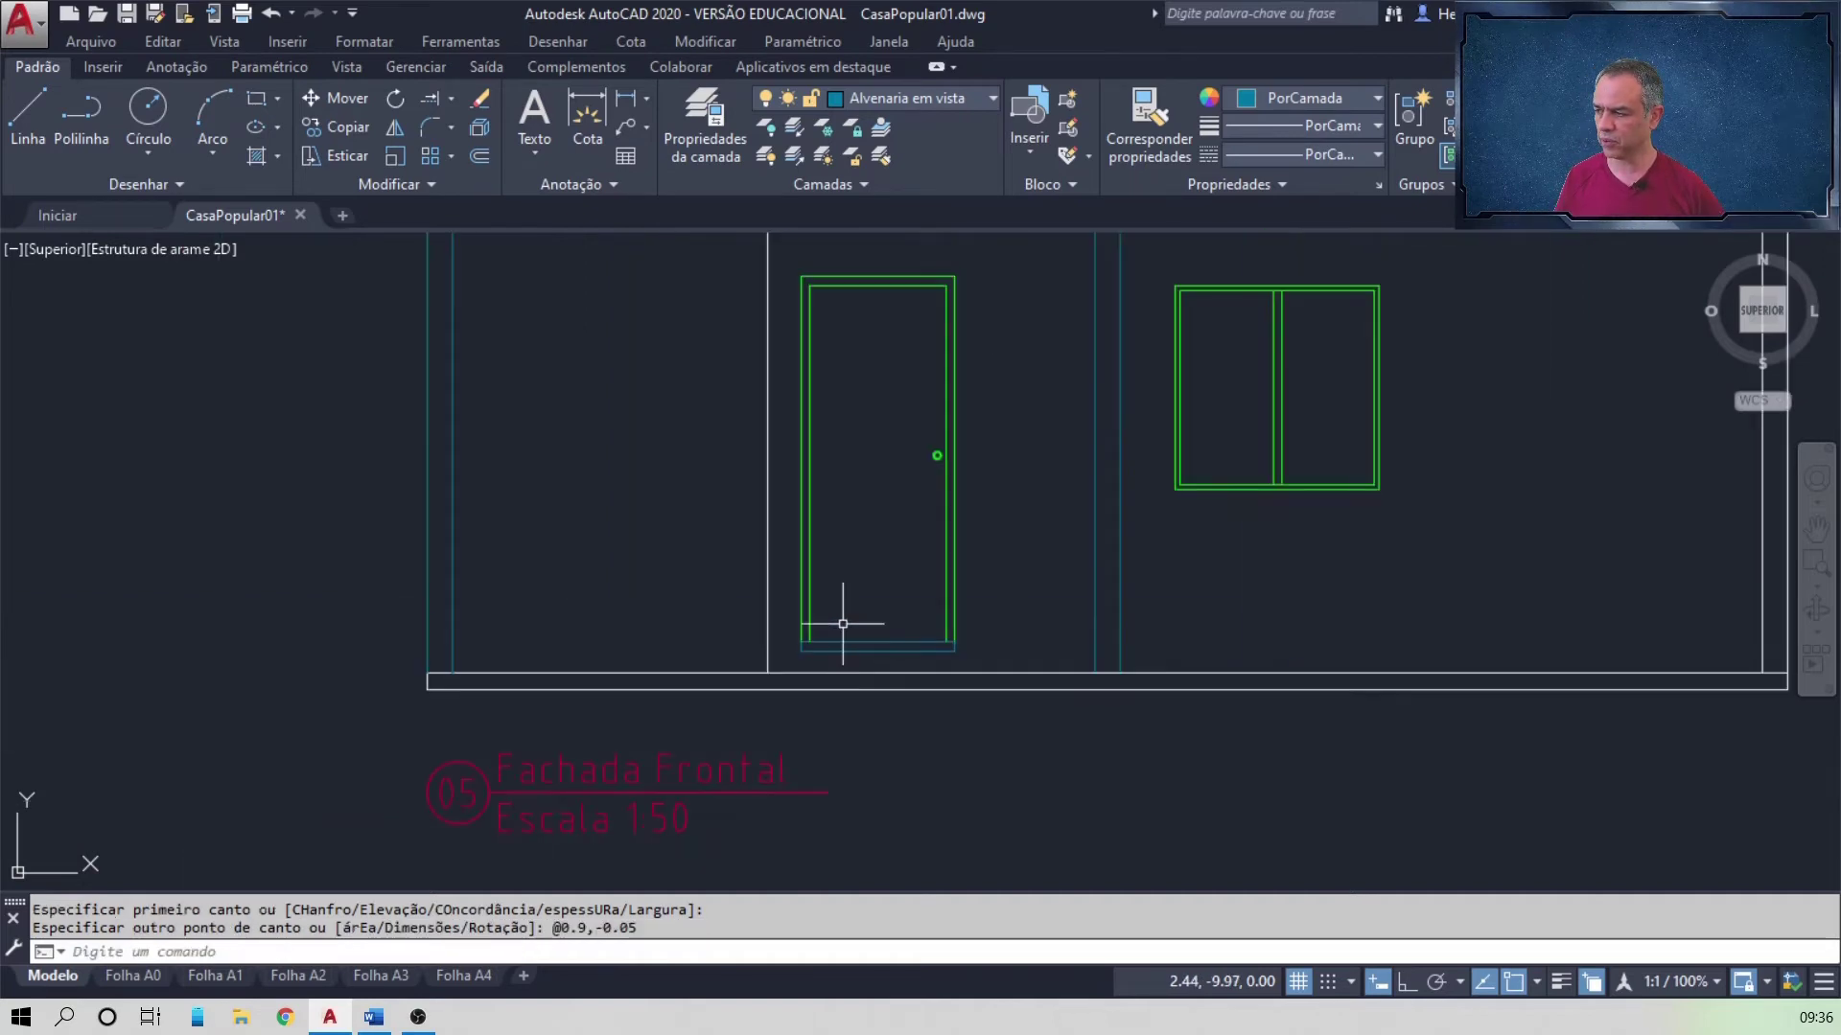
Step: Read item 59 in Word, and in AutoCAD change the façade's floor, slab and wall lines from Alvenaria em corte to the Alvenaria em vista layer
key("alt+Tab")
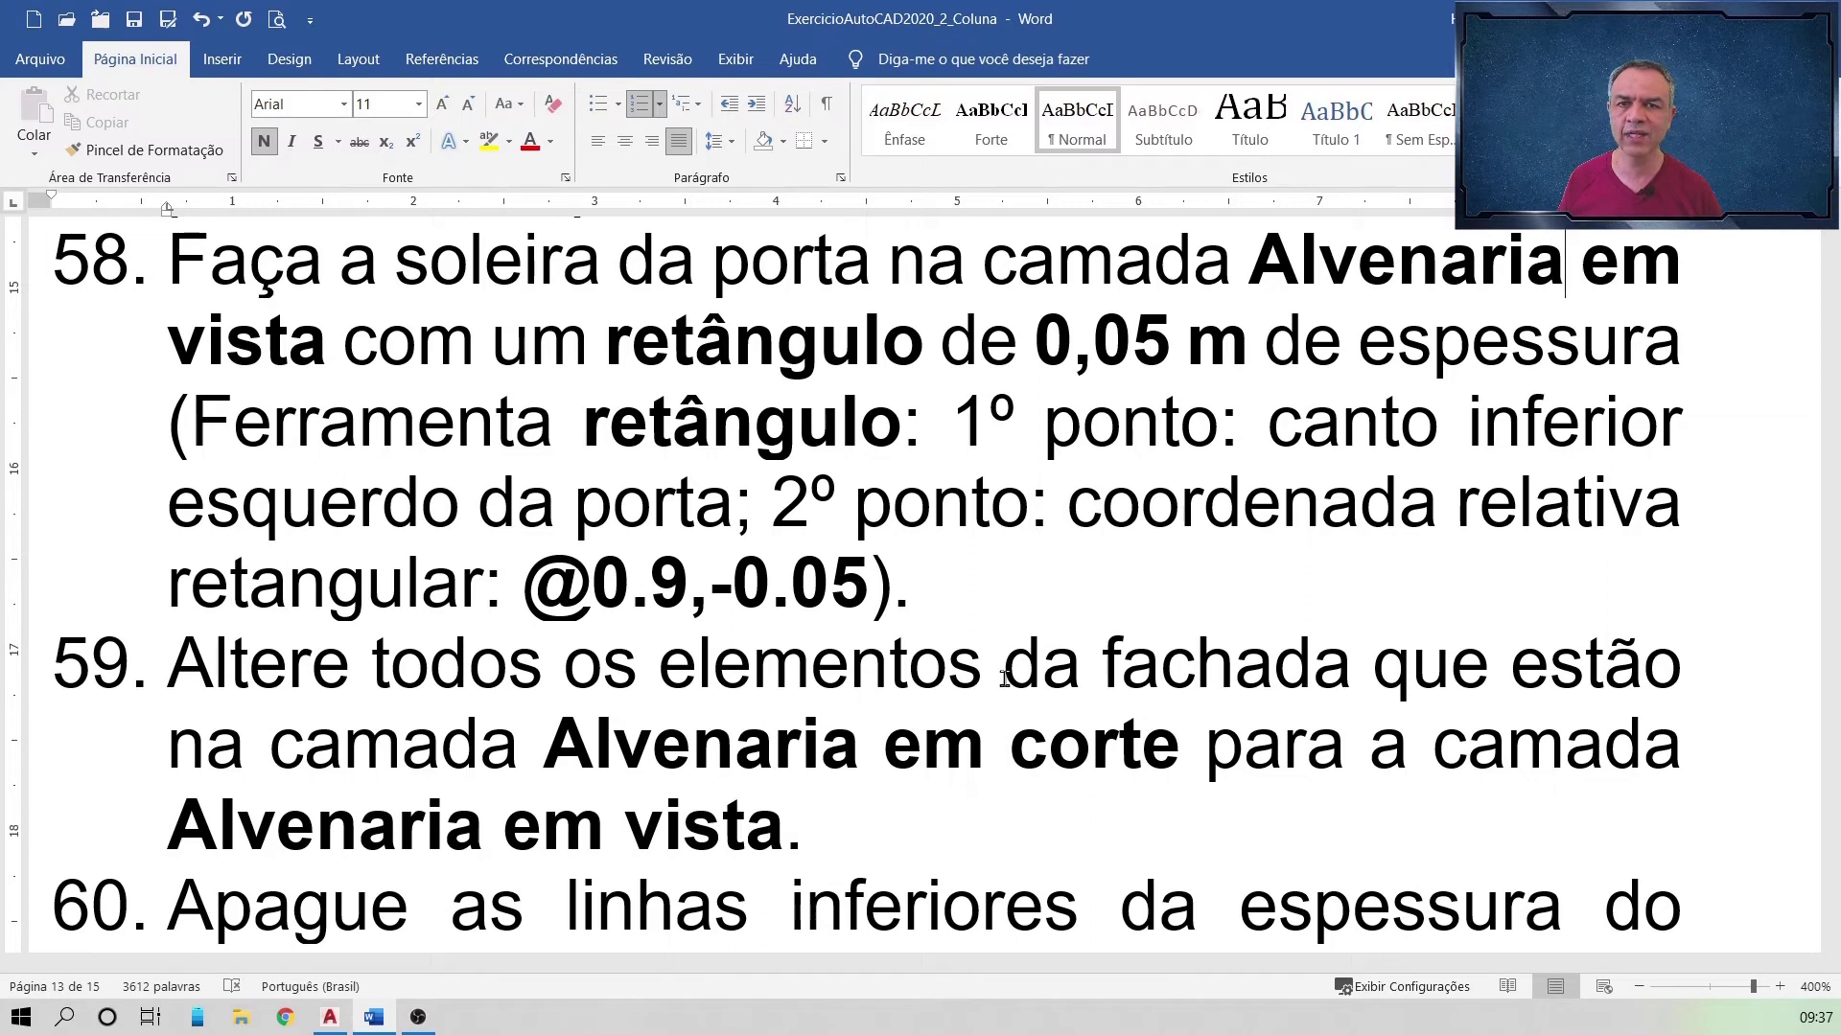
key("alt+Tab")
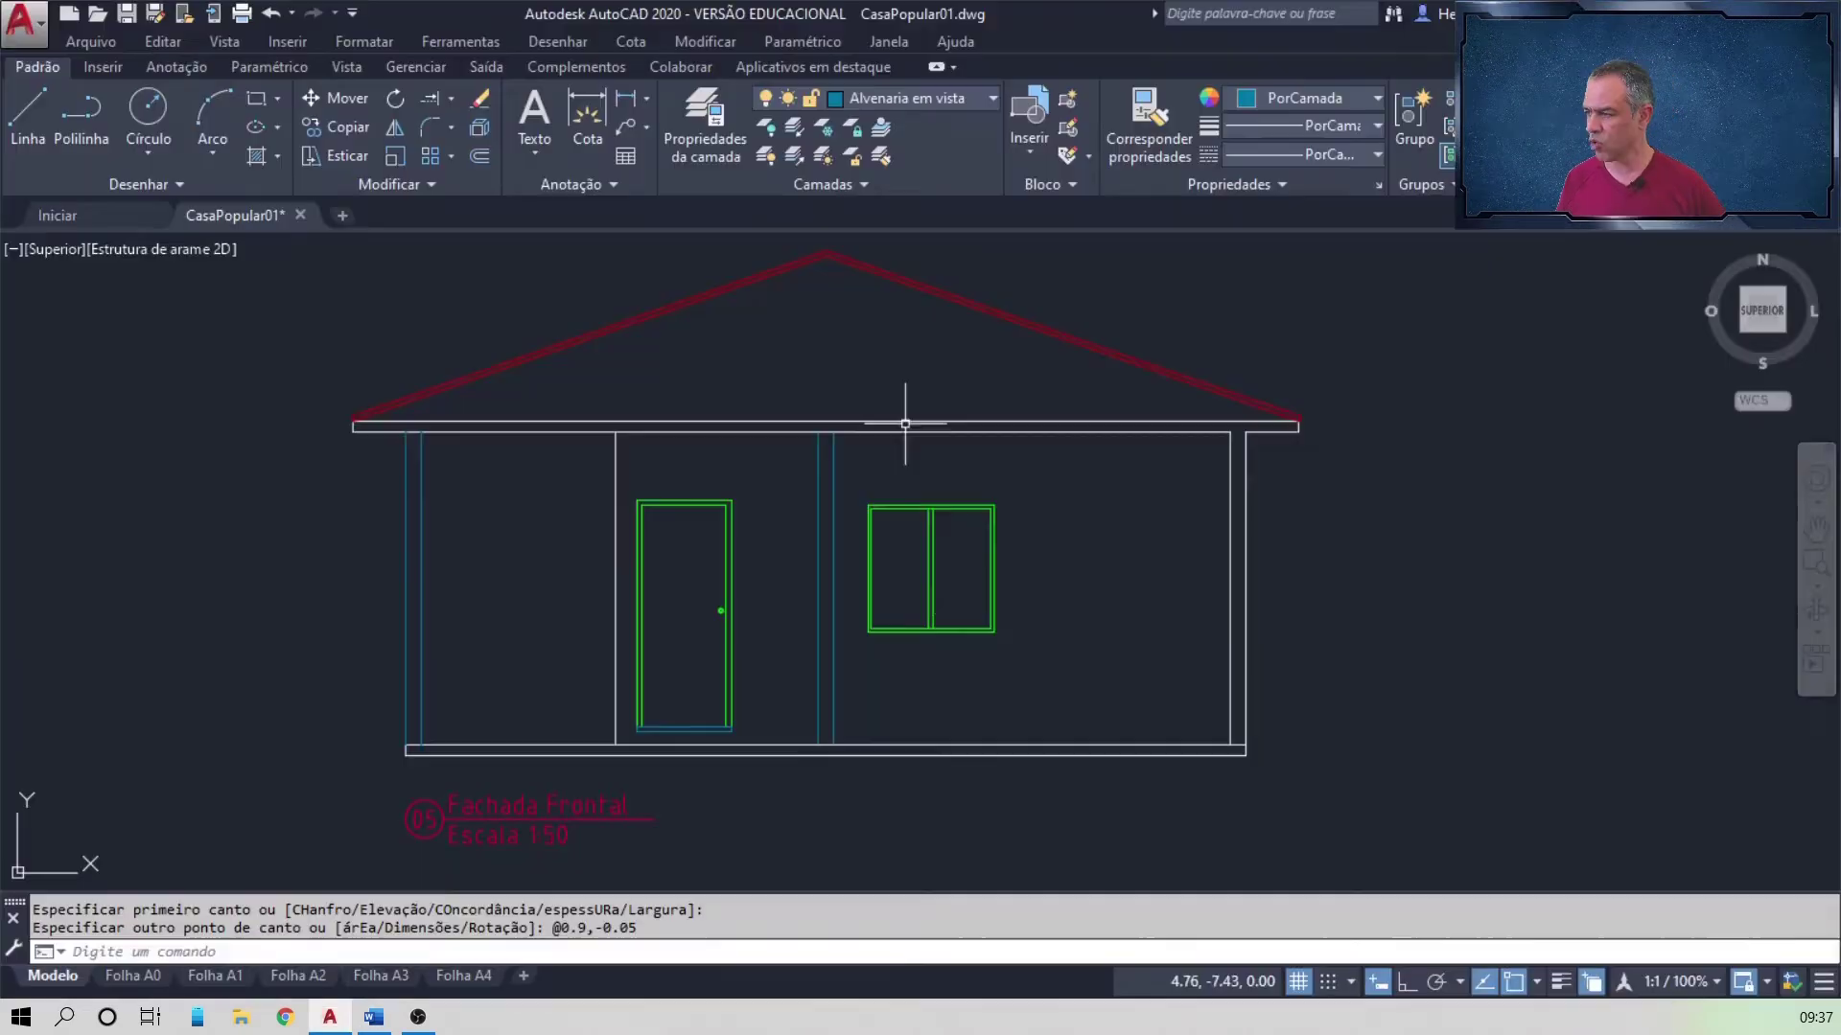
left_click(881, 158)
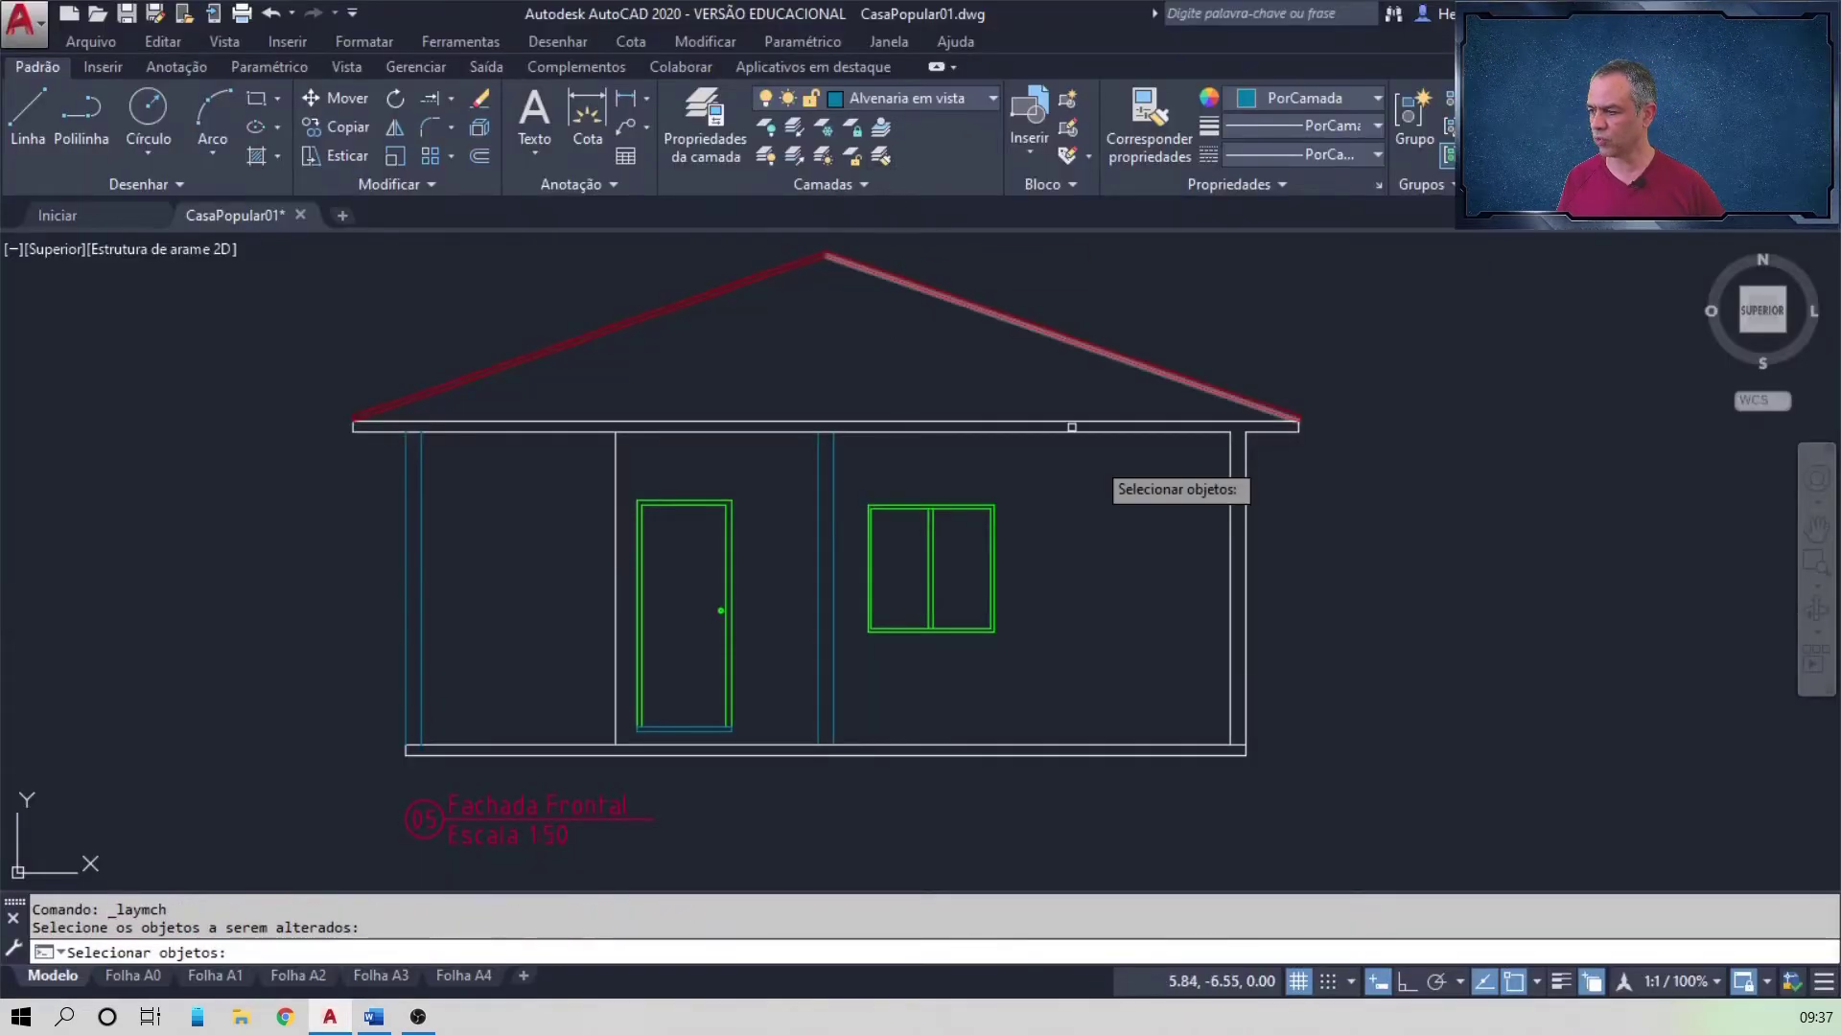
left_click(1304, 583)
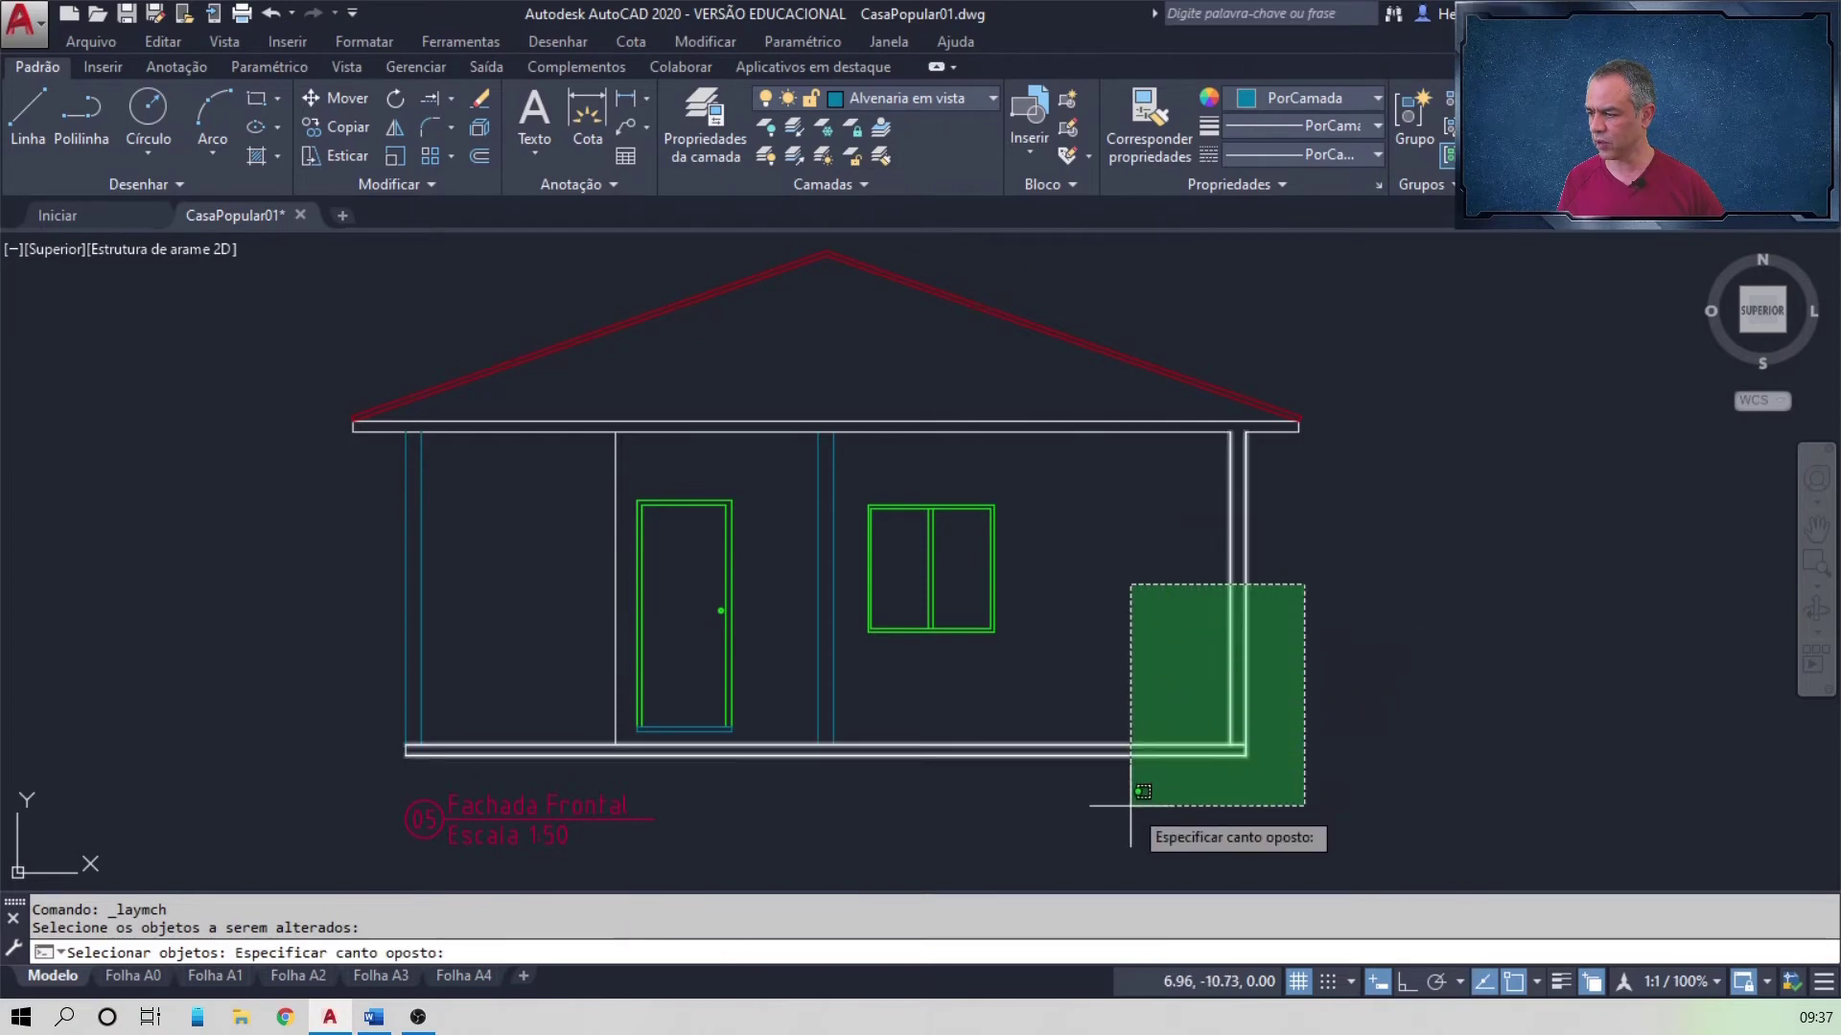
left_click(1127, 849)
left_click(1006, 390)
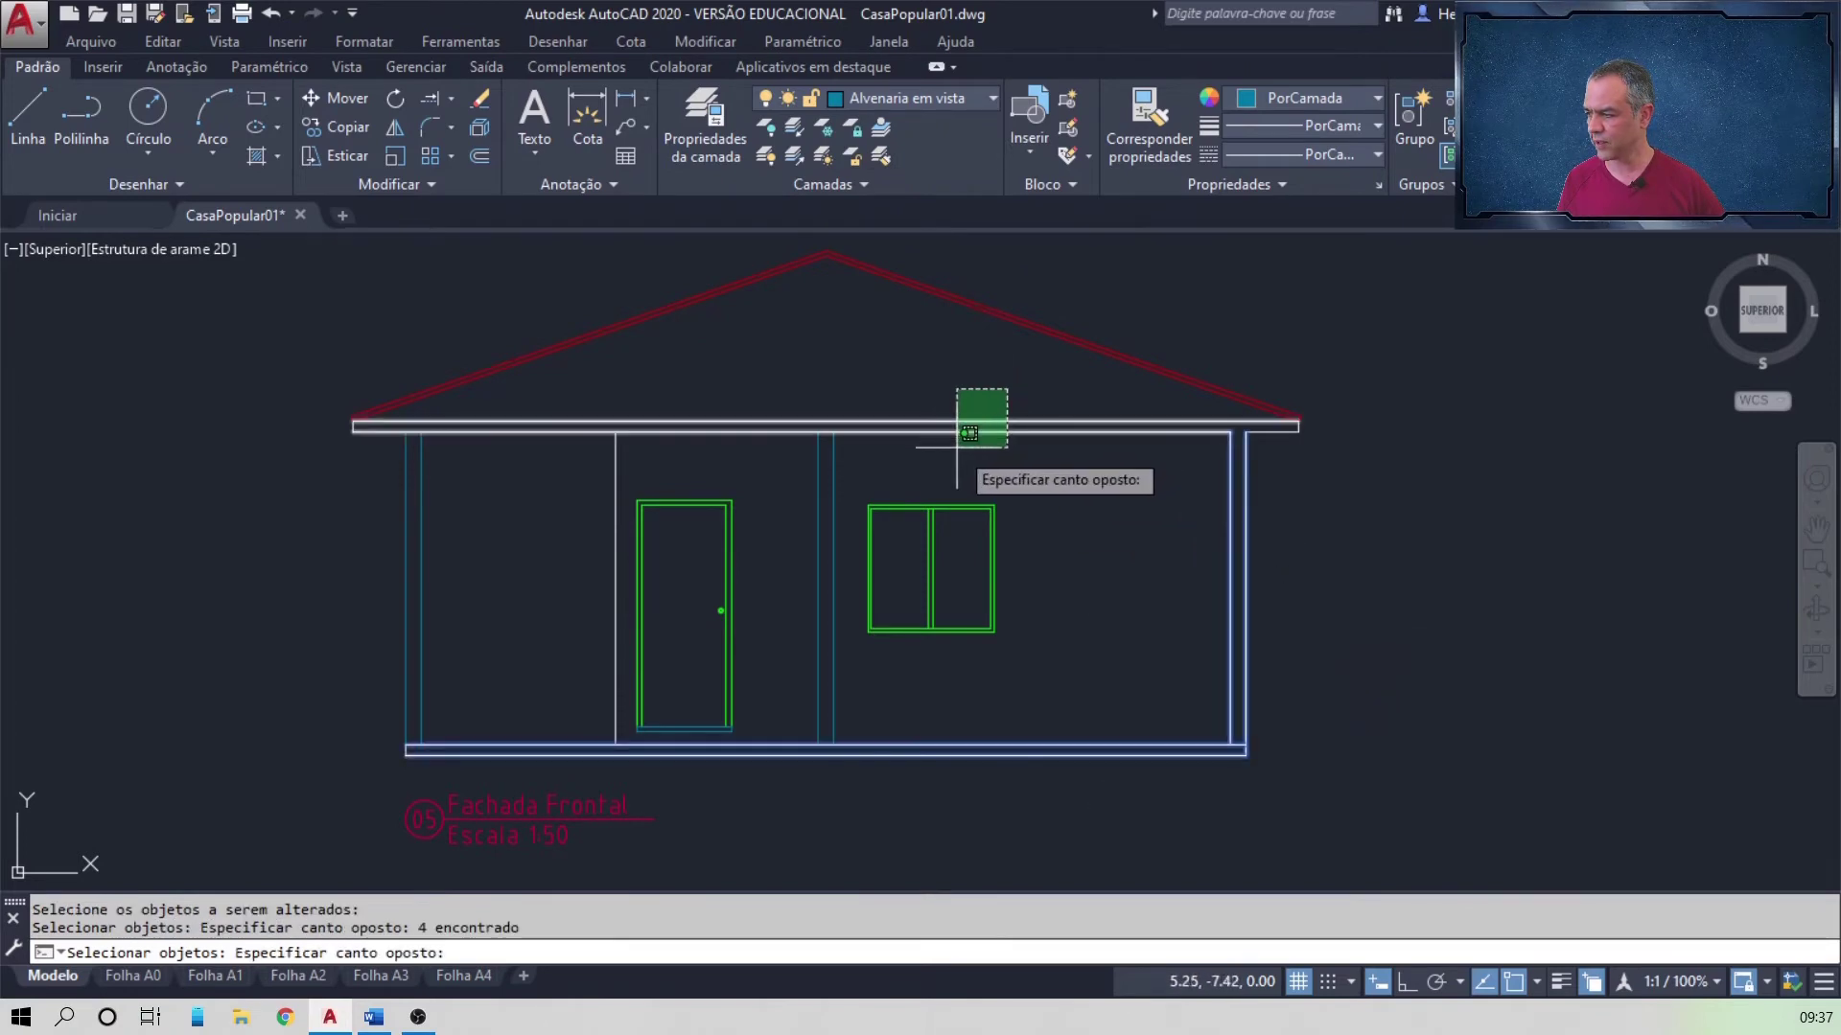
left_click(957, 446)
left_click(649, 460)
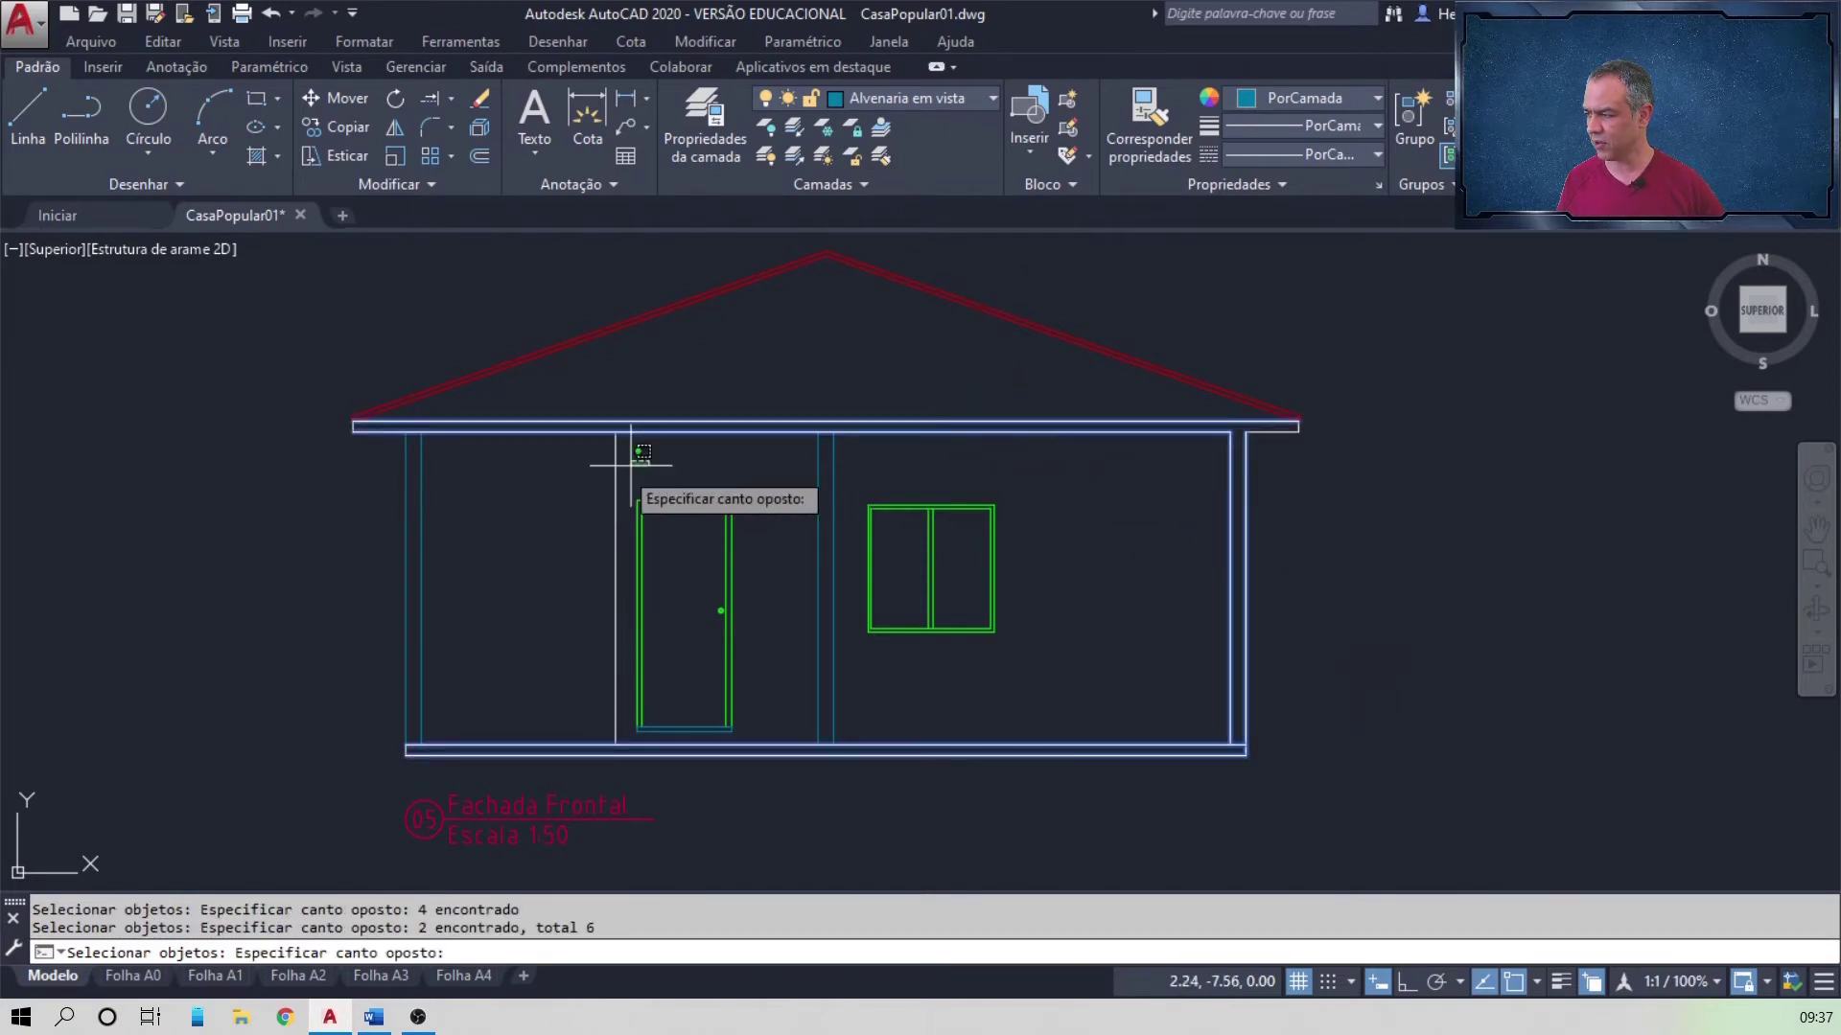
left_click(587, 472)
scroll(366, 778, "up", 6)
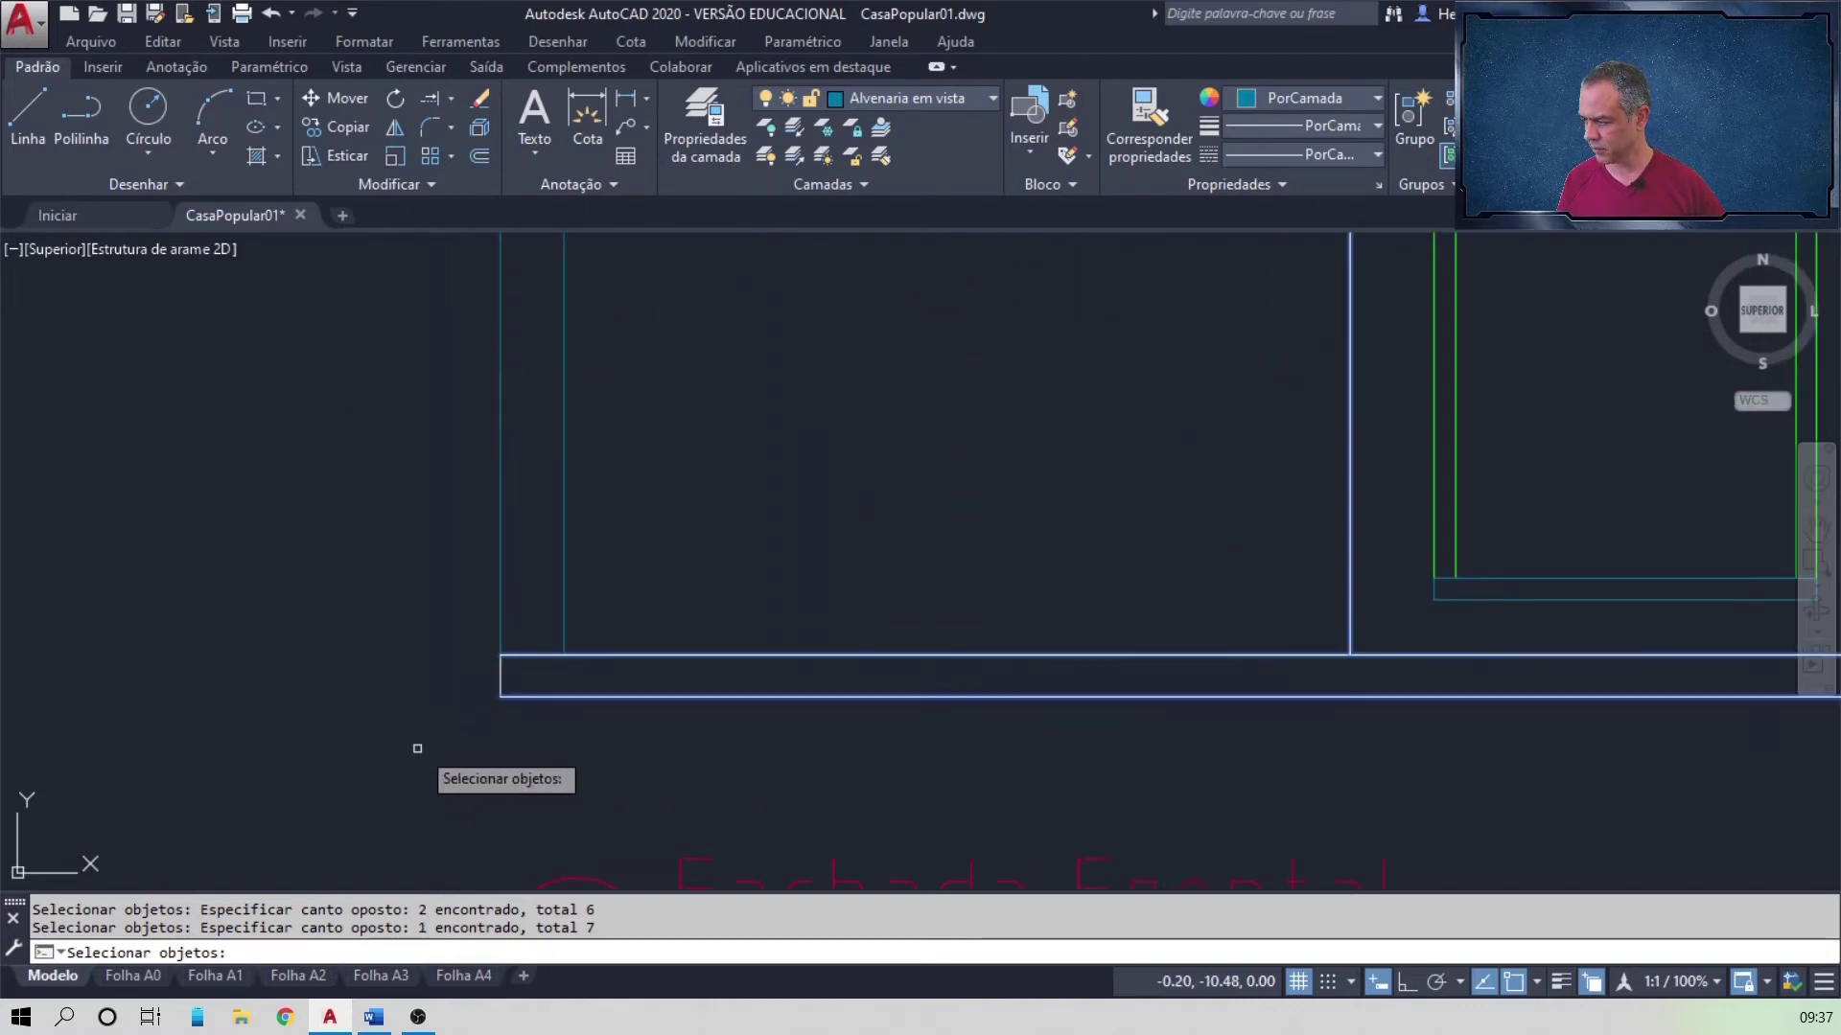
left_click(501, 676)
scroll(591, 724, "down", 8)
scroll(1145, 523, "up", 6)
left_click(1068, 575)
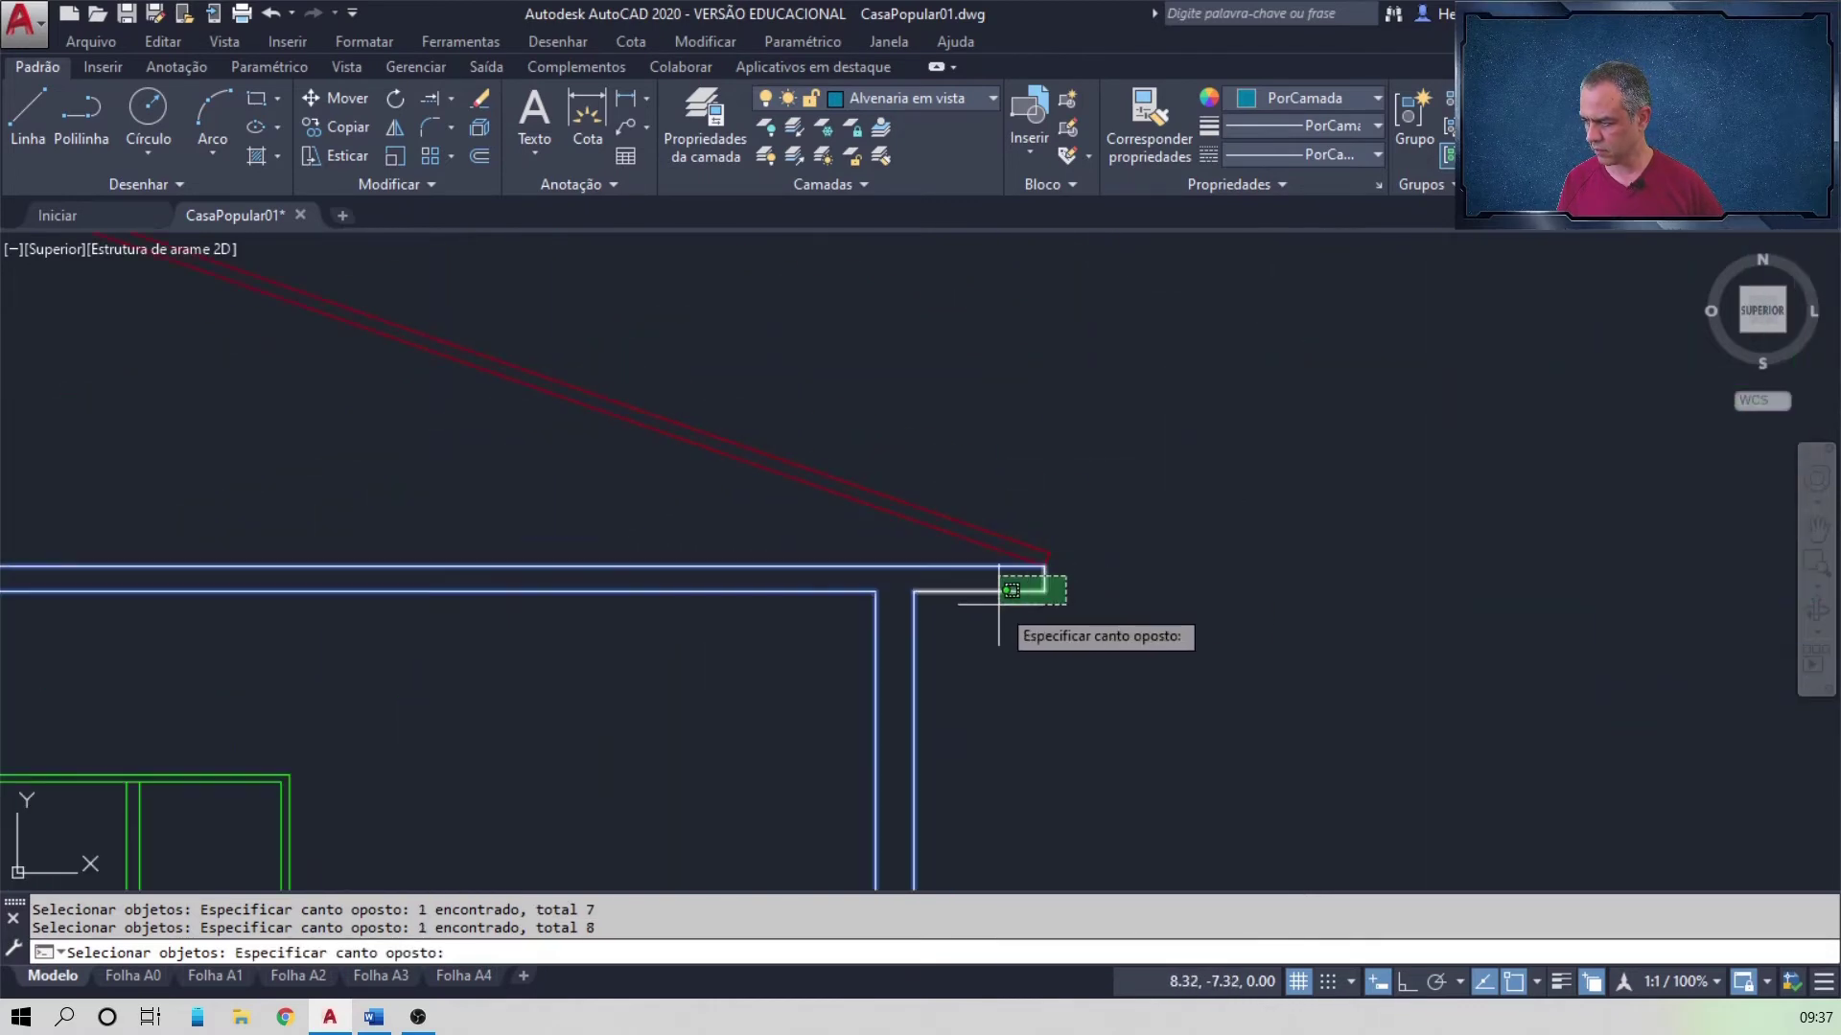
left_click(998, 608)
scroll(995, 608, "down", 7)
scroll(575, 618, "up", 9)
left_click(644, 543)
left_click(585, 548)
scroll(585, 548, "down", 9)
key("Return")
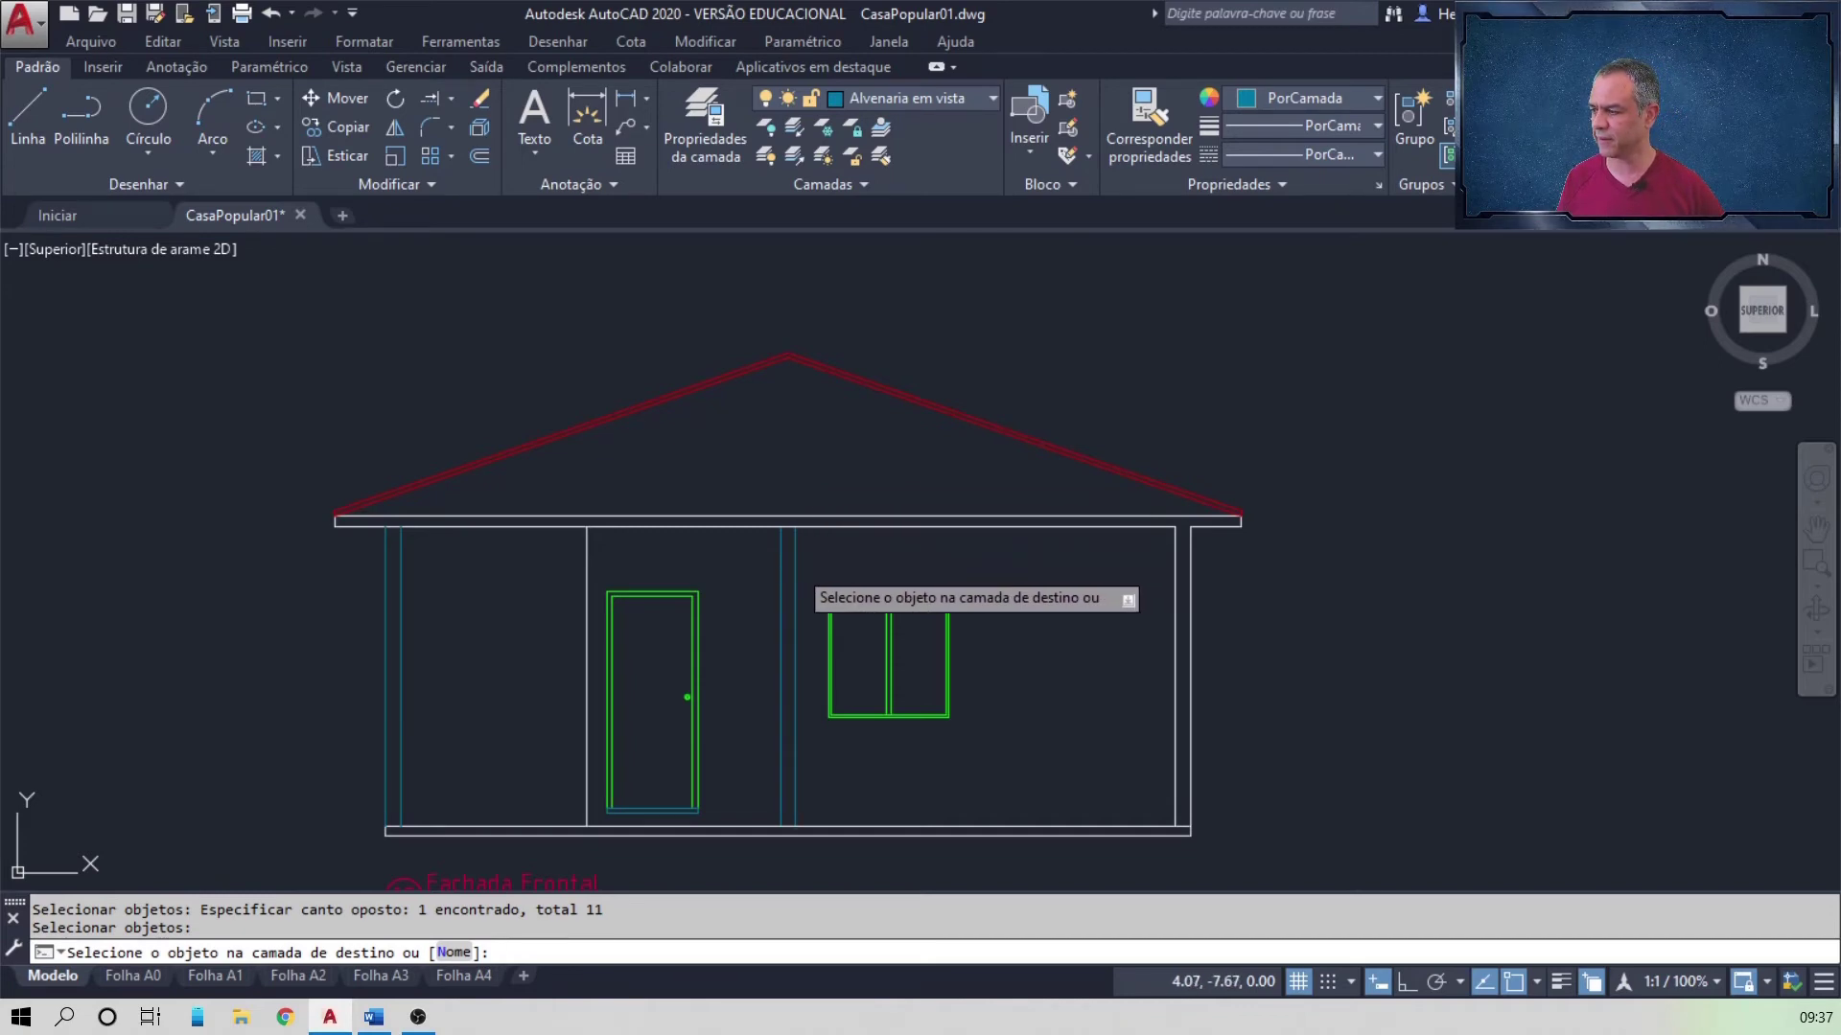
left_click(797, 566)
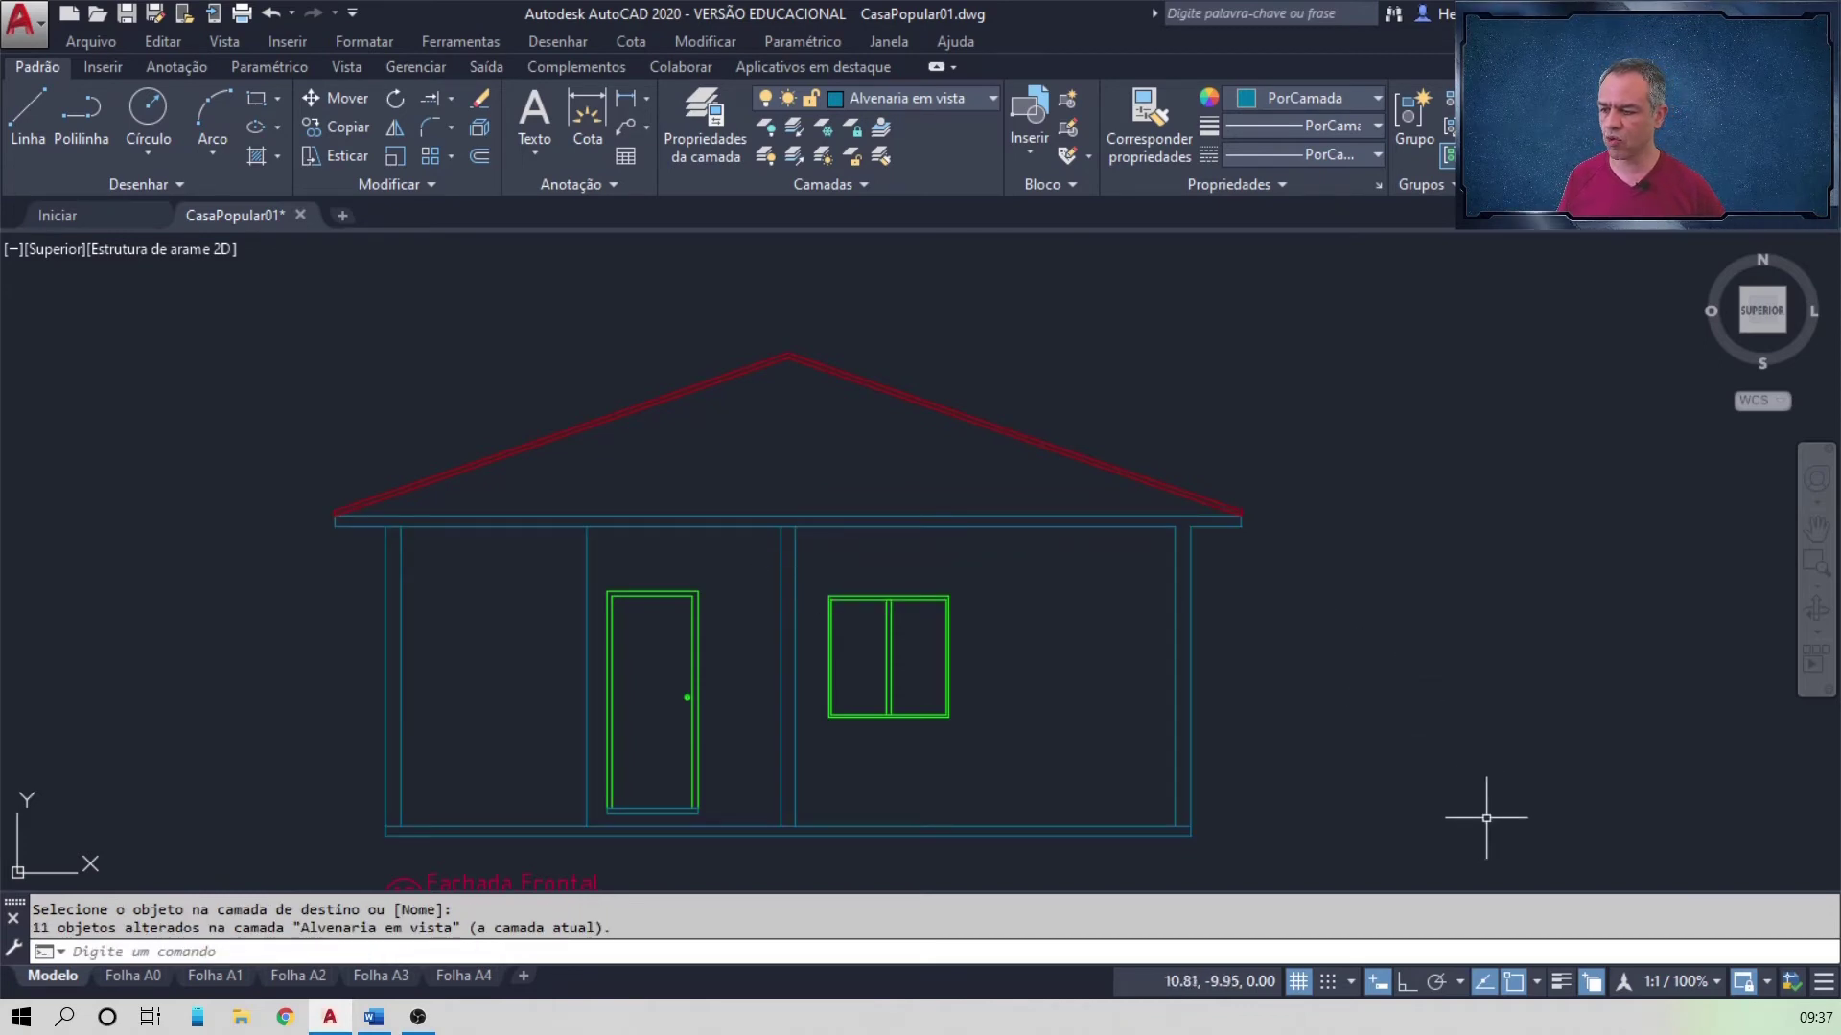
Step: Check the façade's line thicknesses by toggling the lineweight display and restoring it
left_click(1563, 988)
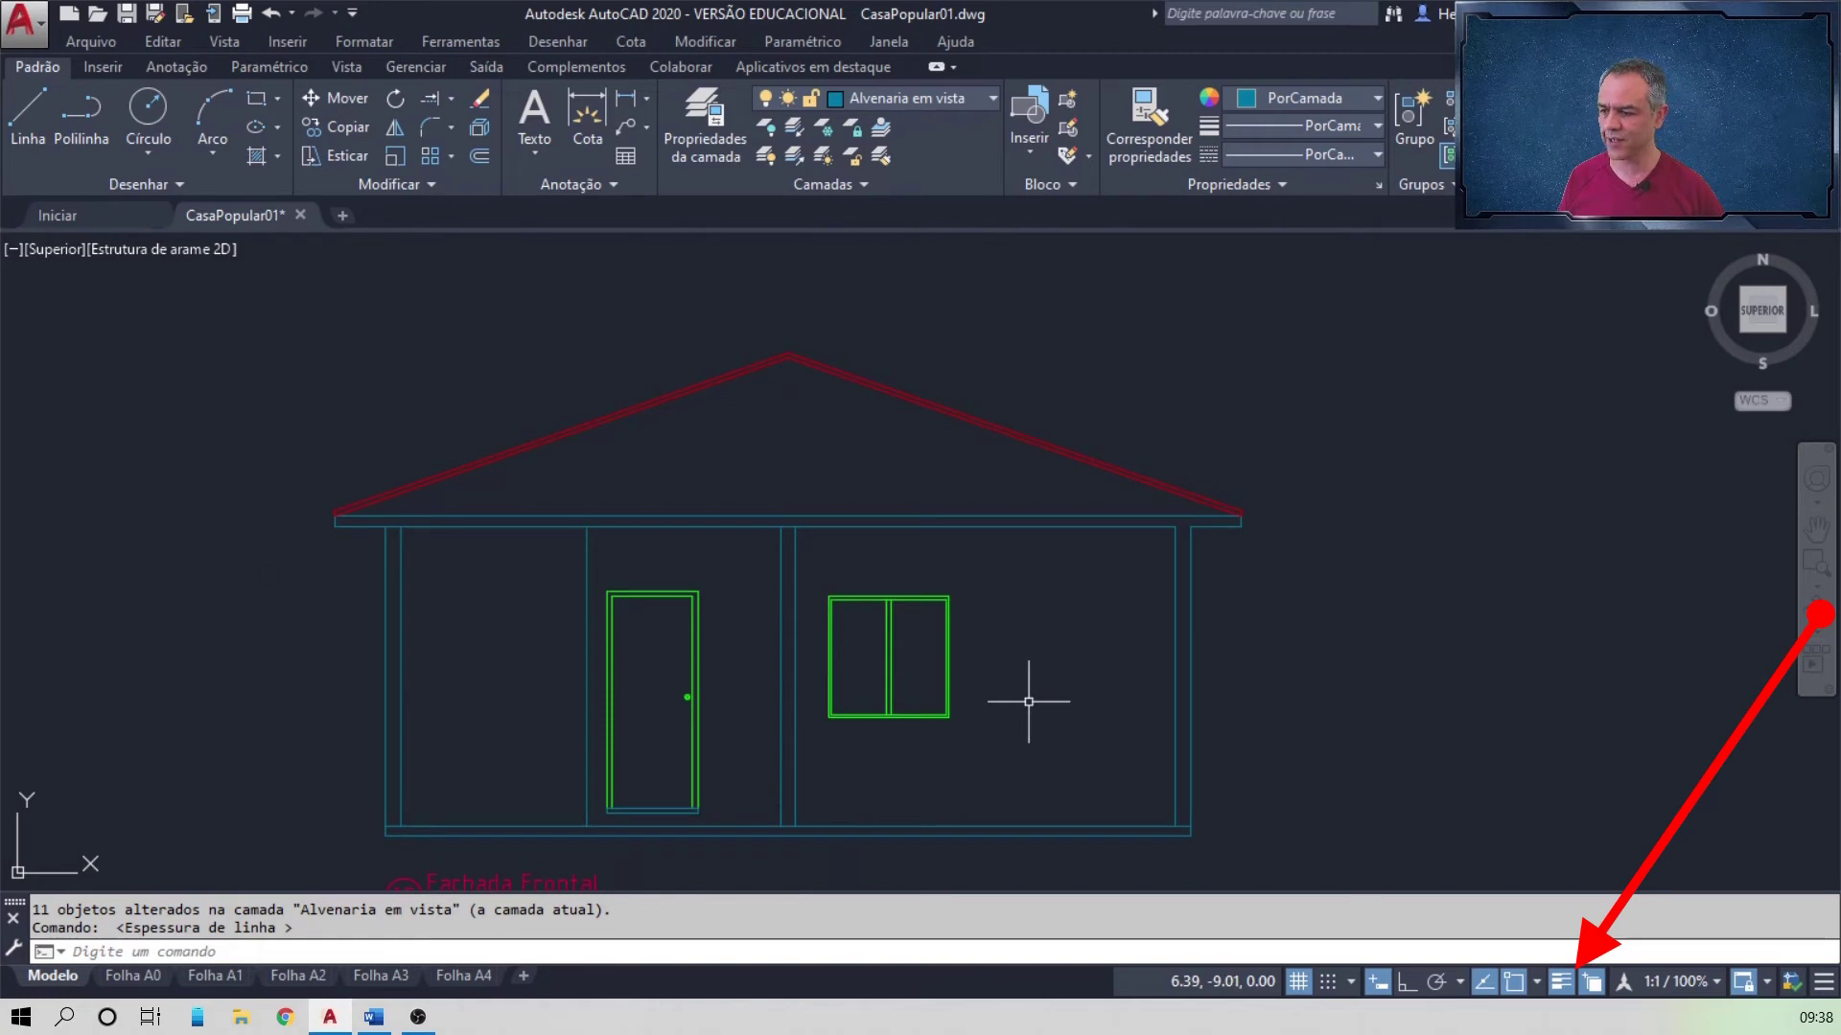
left_click(1562, 987)
Step: Read item 60 in Word, and in AutoCAD erase the two lower lines of the roof's thickness
key("alt+Tab")
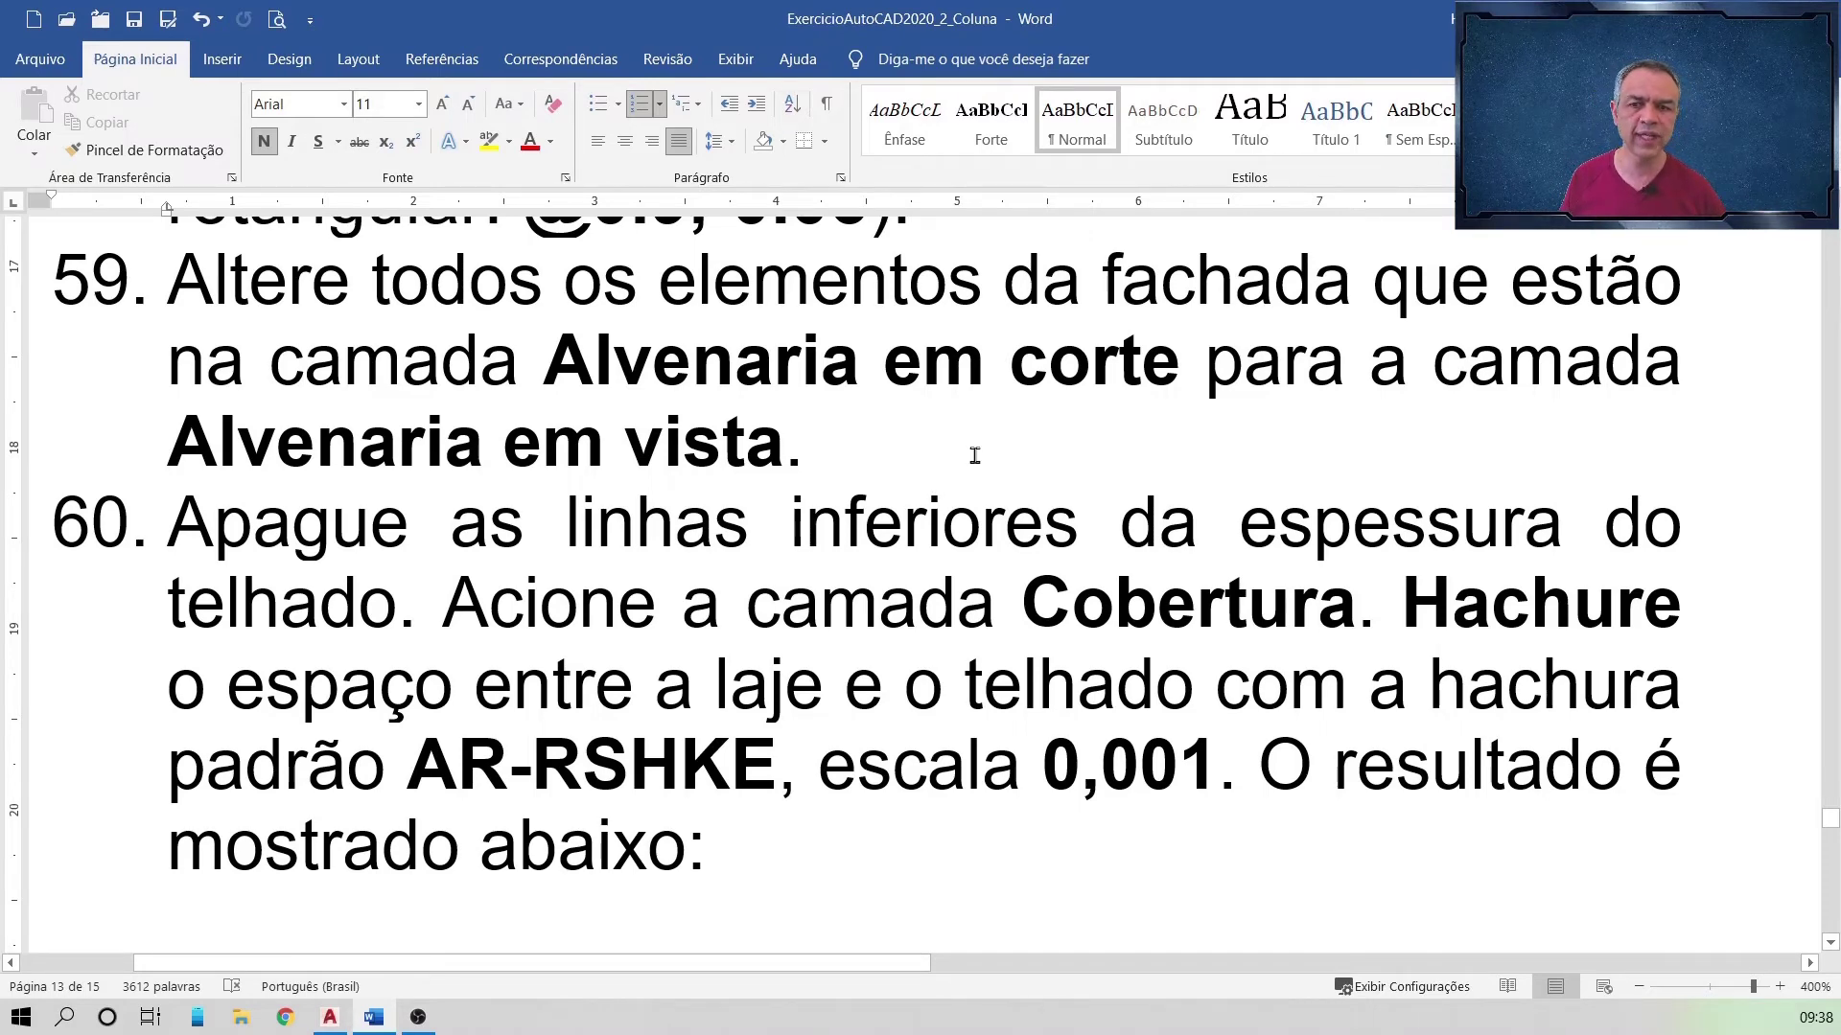
key("alt+Tab")
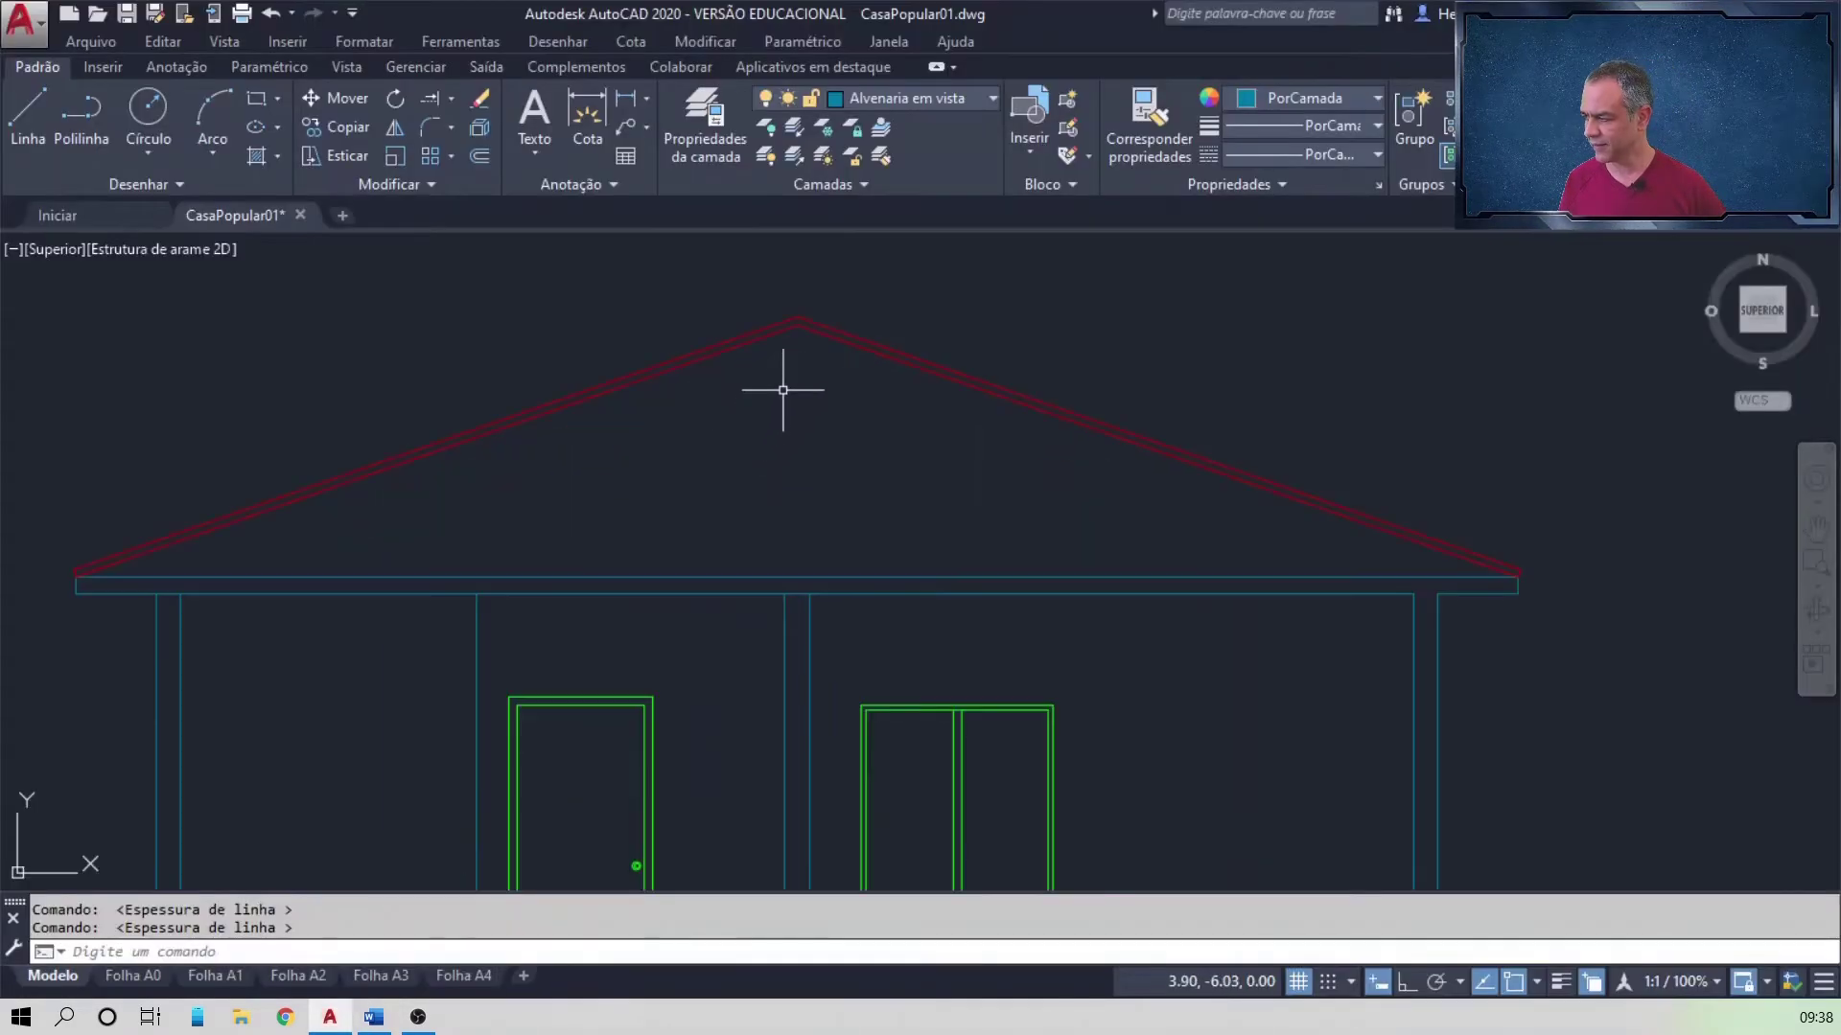
left_click(834, 340)
left_click(753, 336)
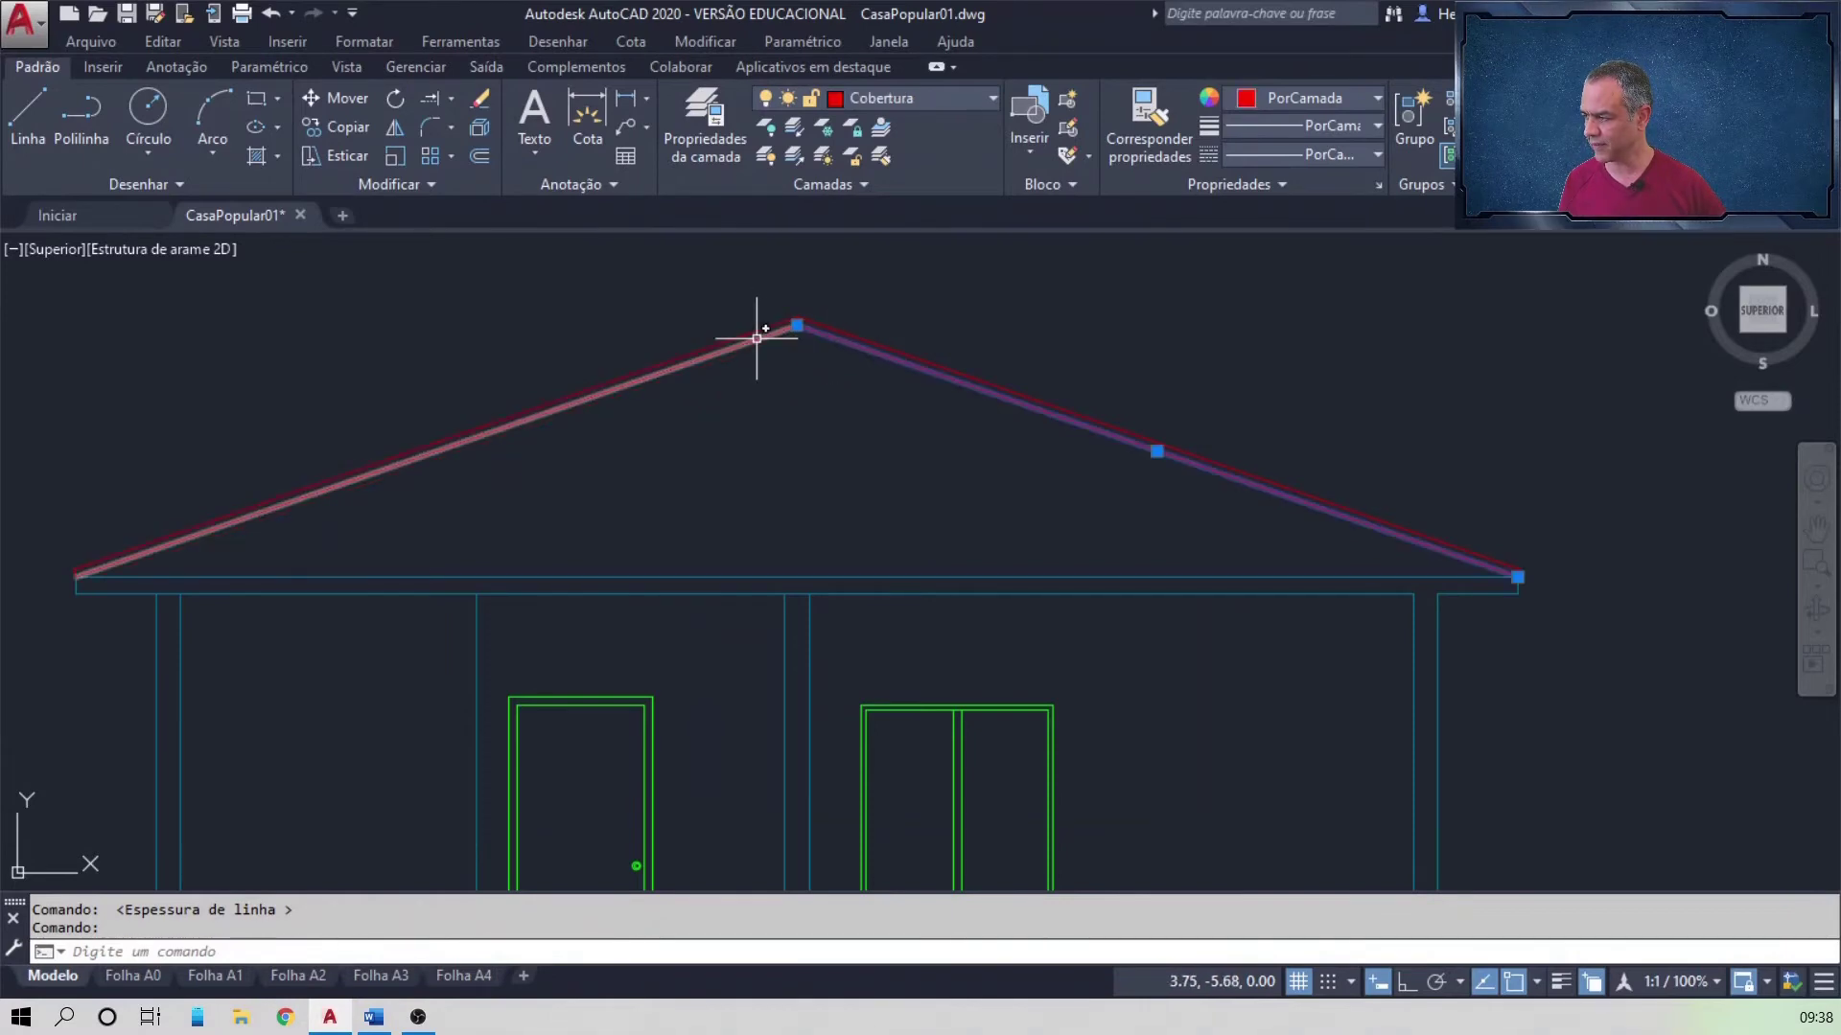
Step: Reread item 60 in Word, return to AutoCAD and make Cobertura the current layer
key("alt+Tab")
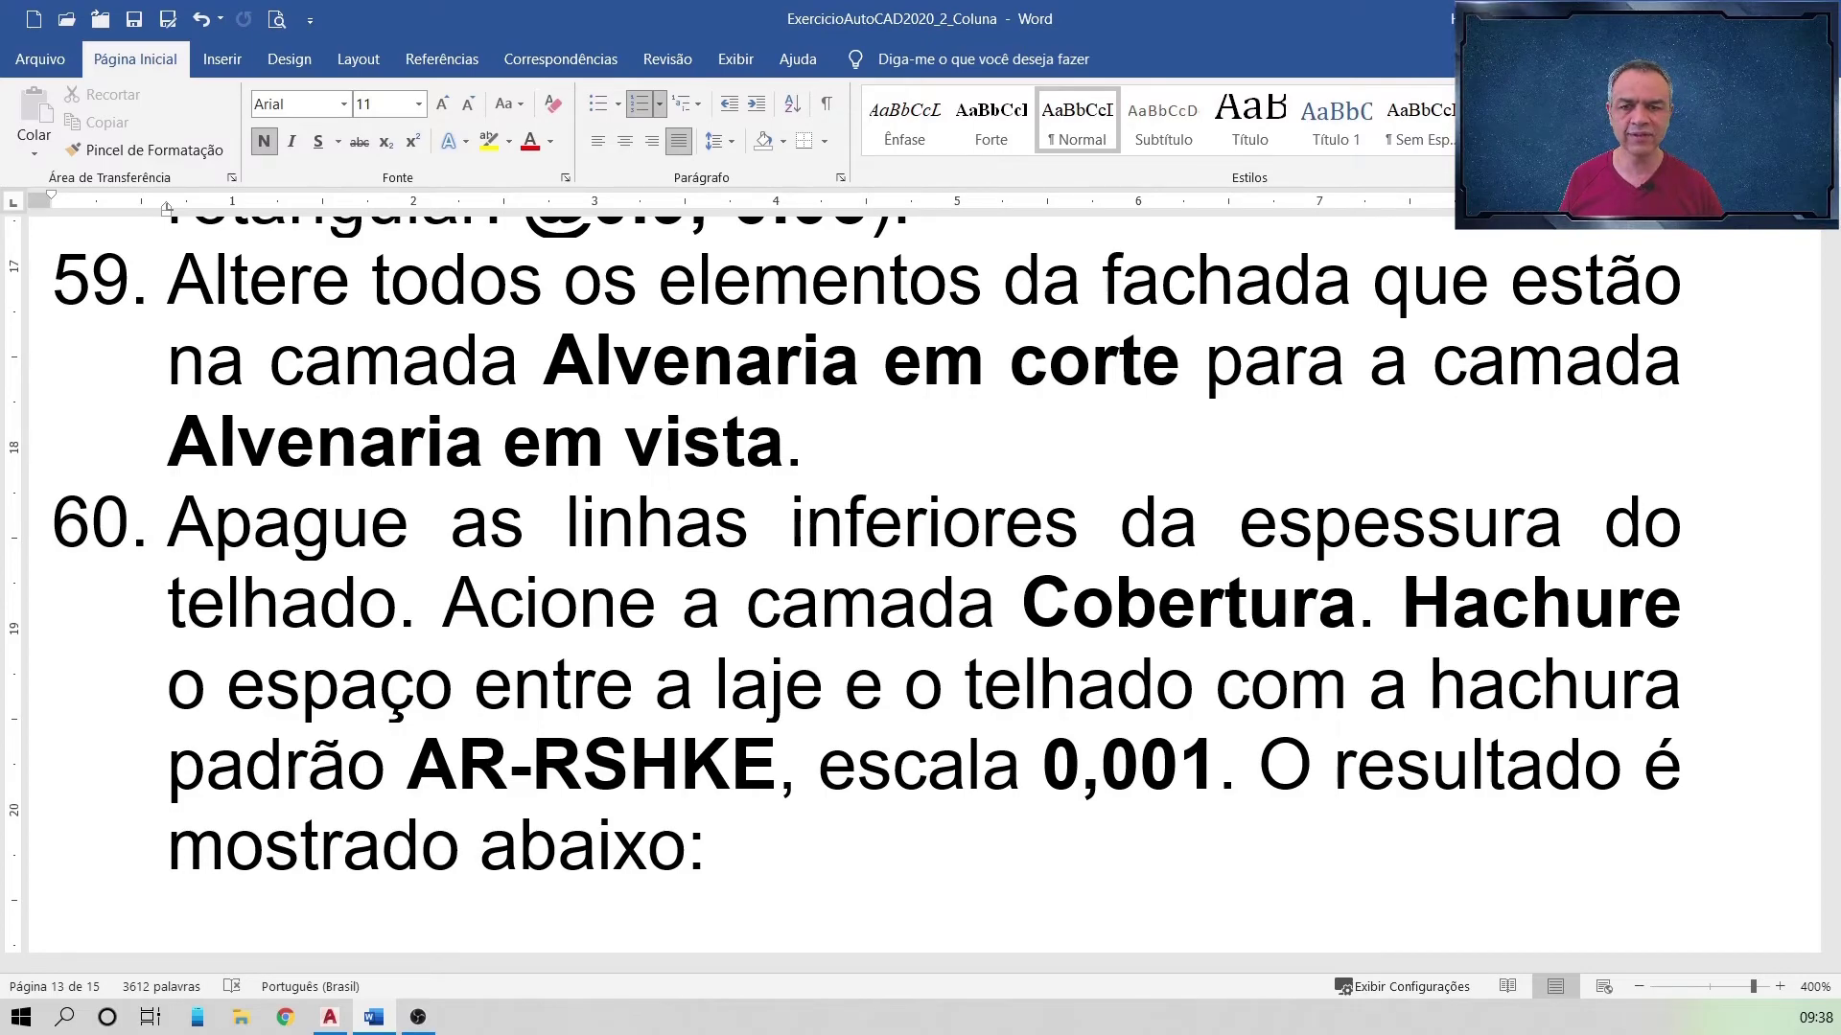
key("alt+Tab")
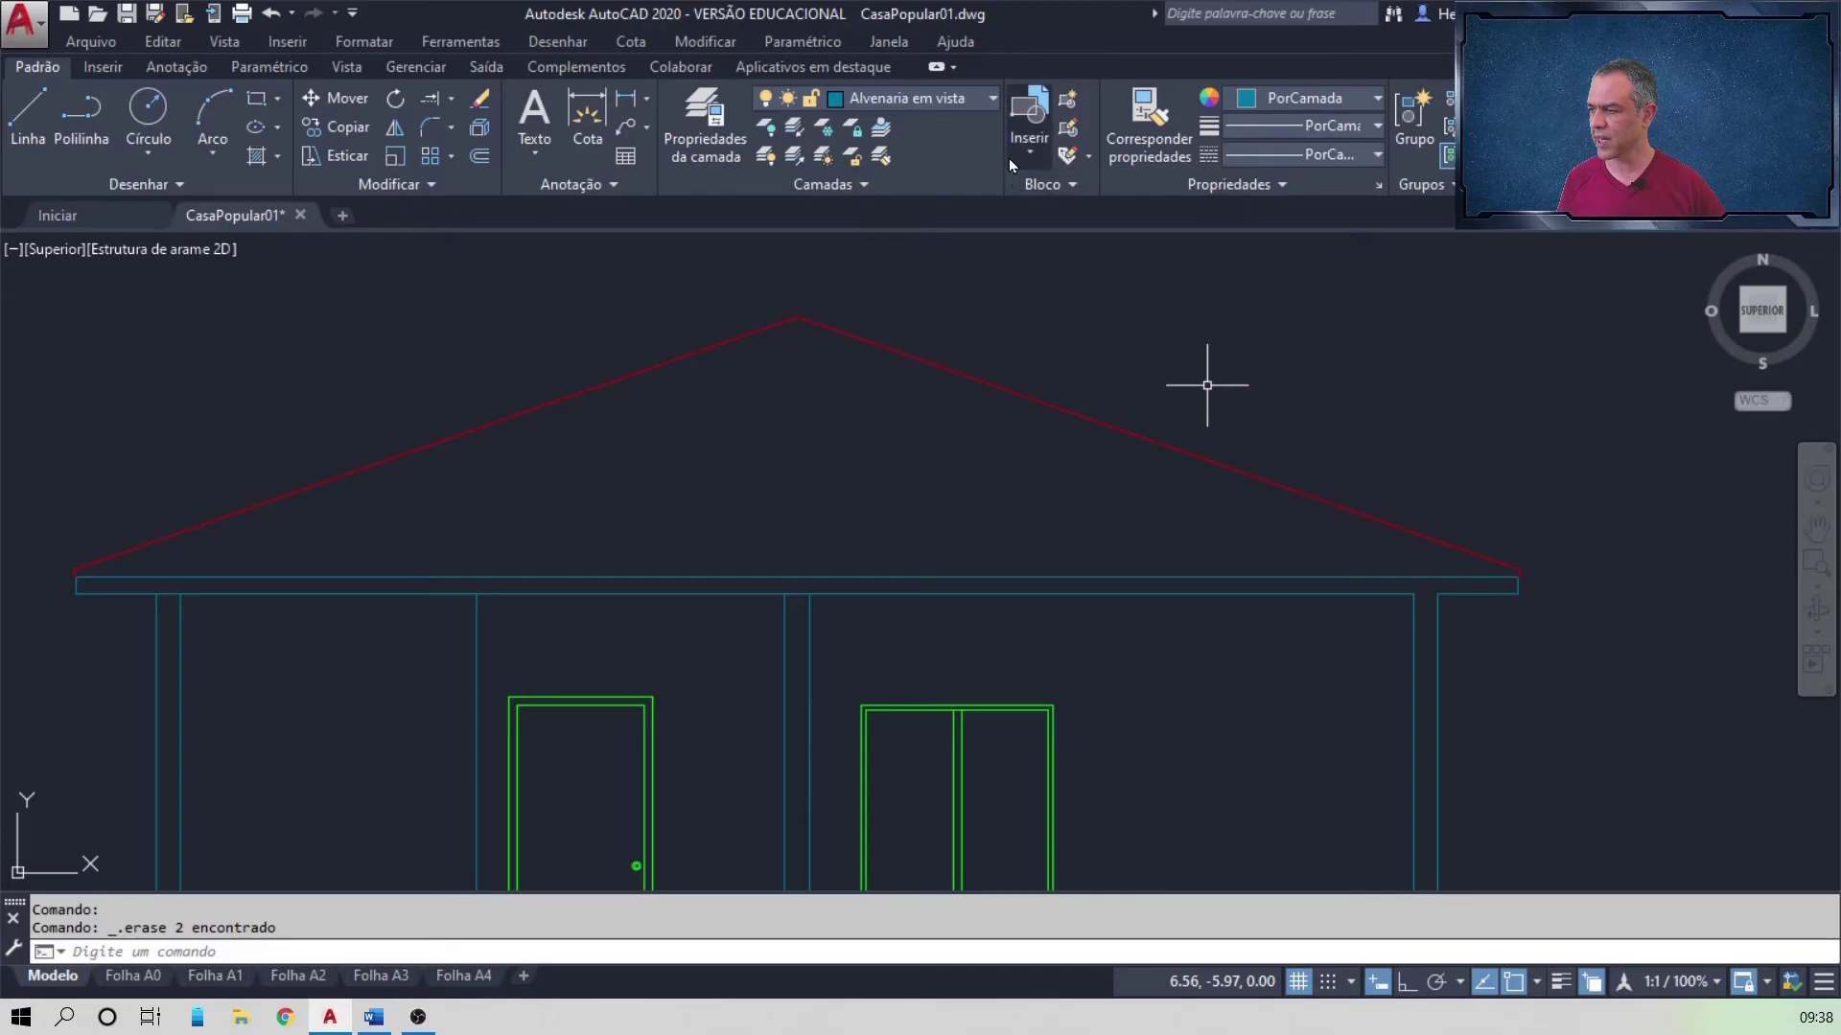
left_click(968, 98)
left_click(892, 243)
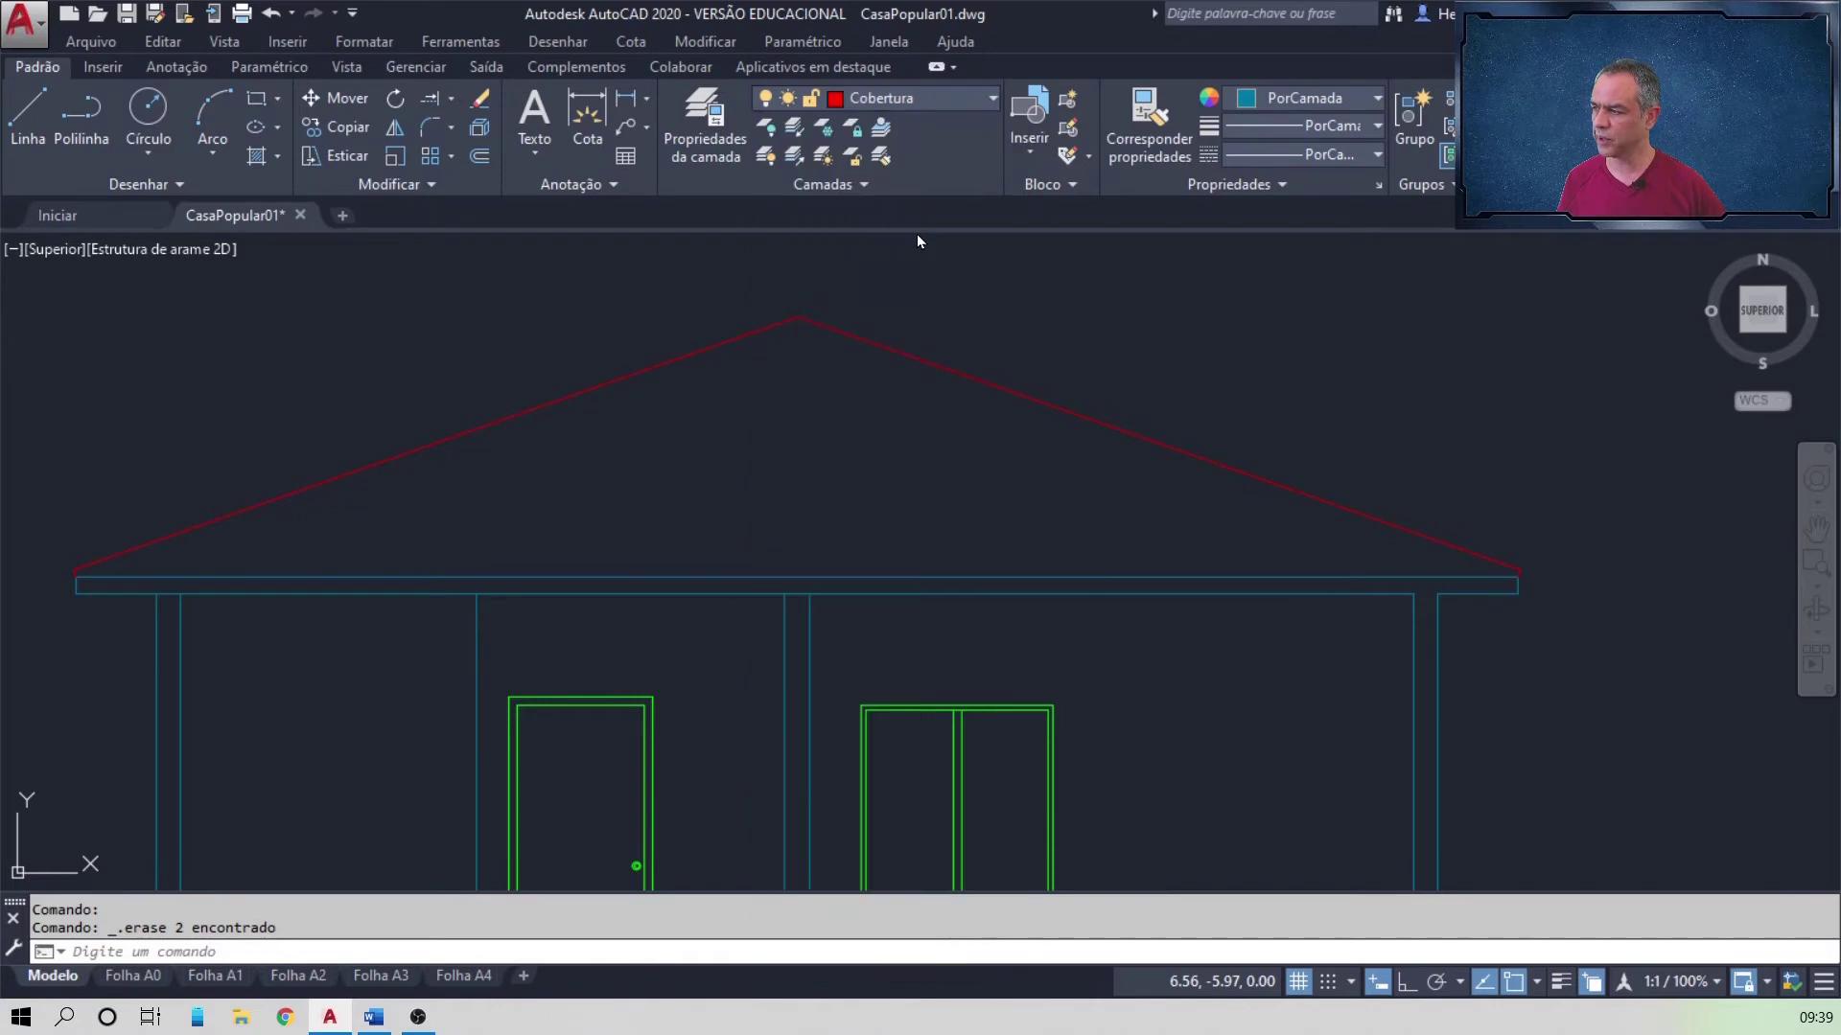
Step: Hatch the space between the slab and the roof with the AR-RSHKE pattern at scale 0.001
left_click(256, 157)
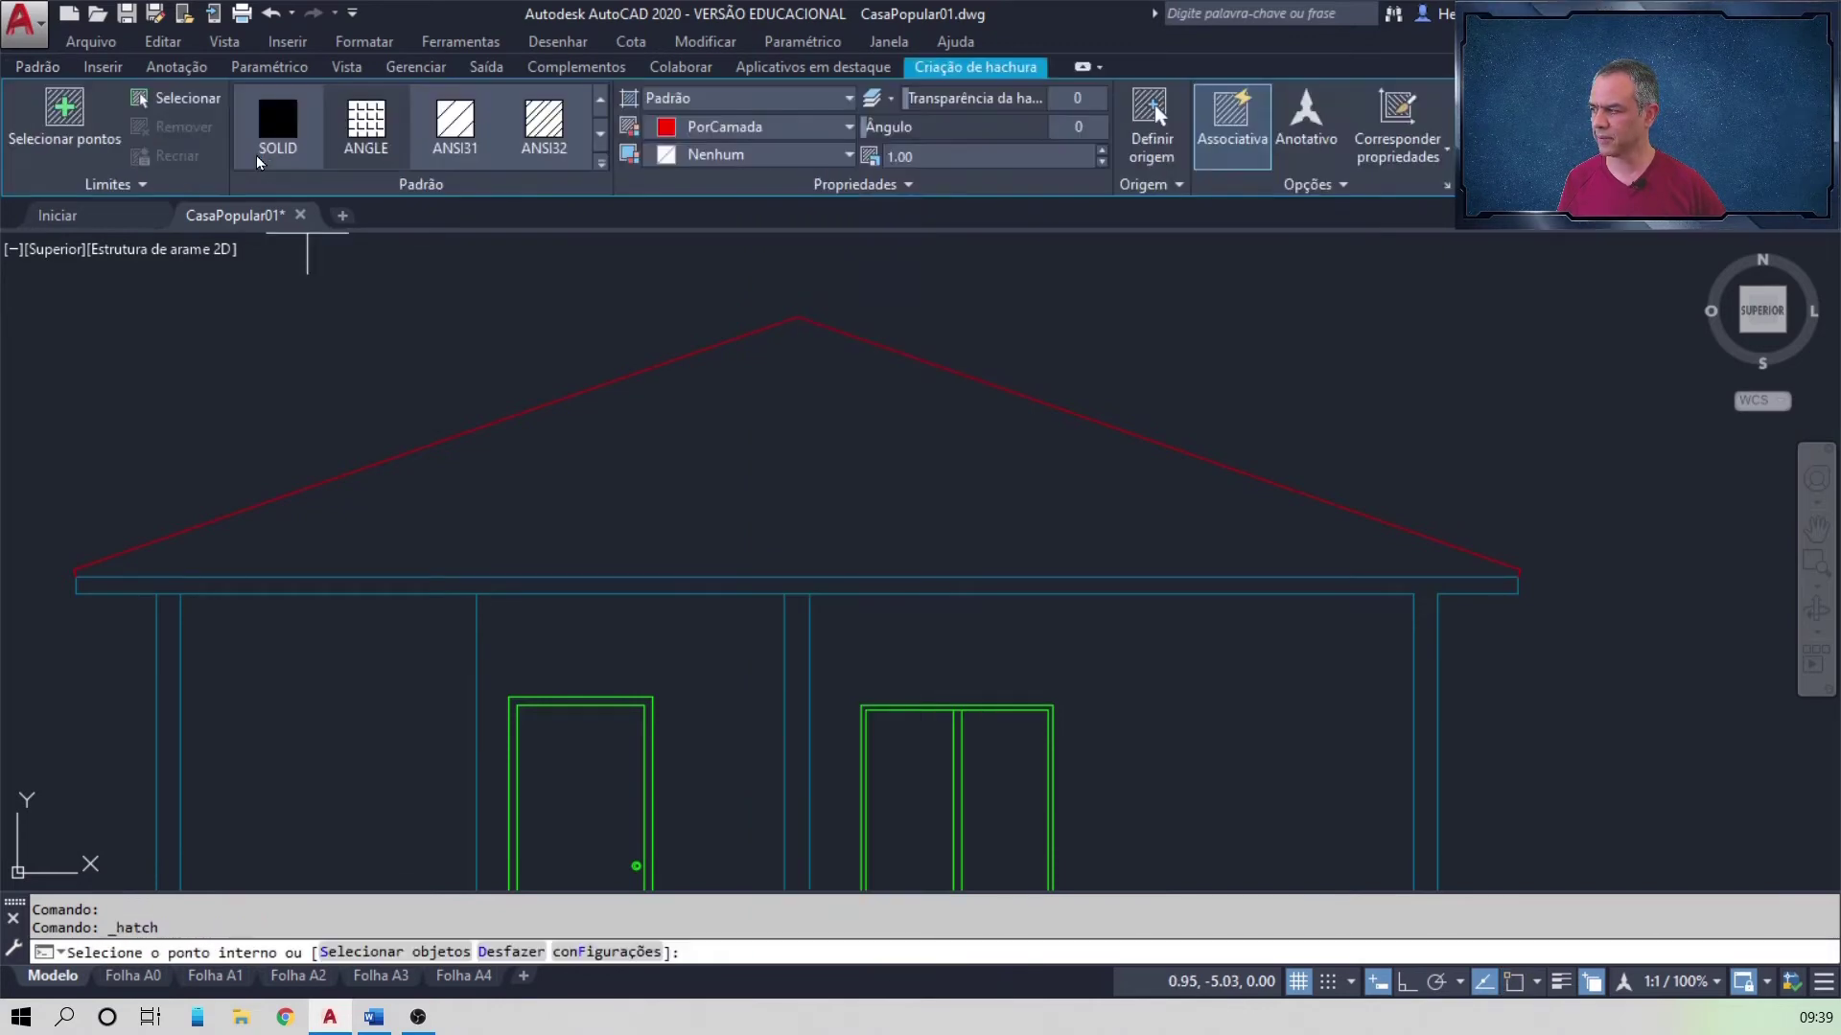
left_click(605, 173)
scroll(566, 375, "down", 1)
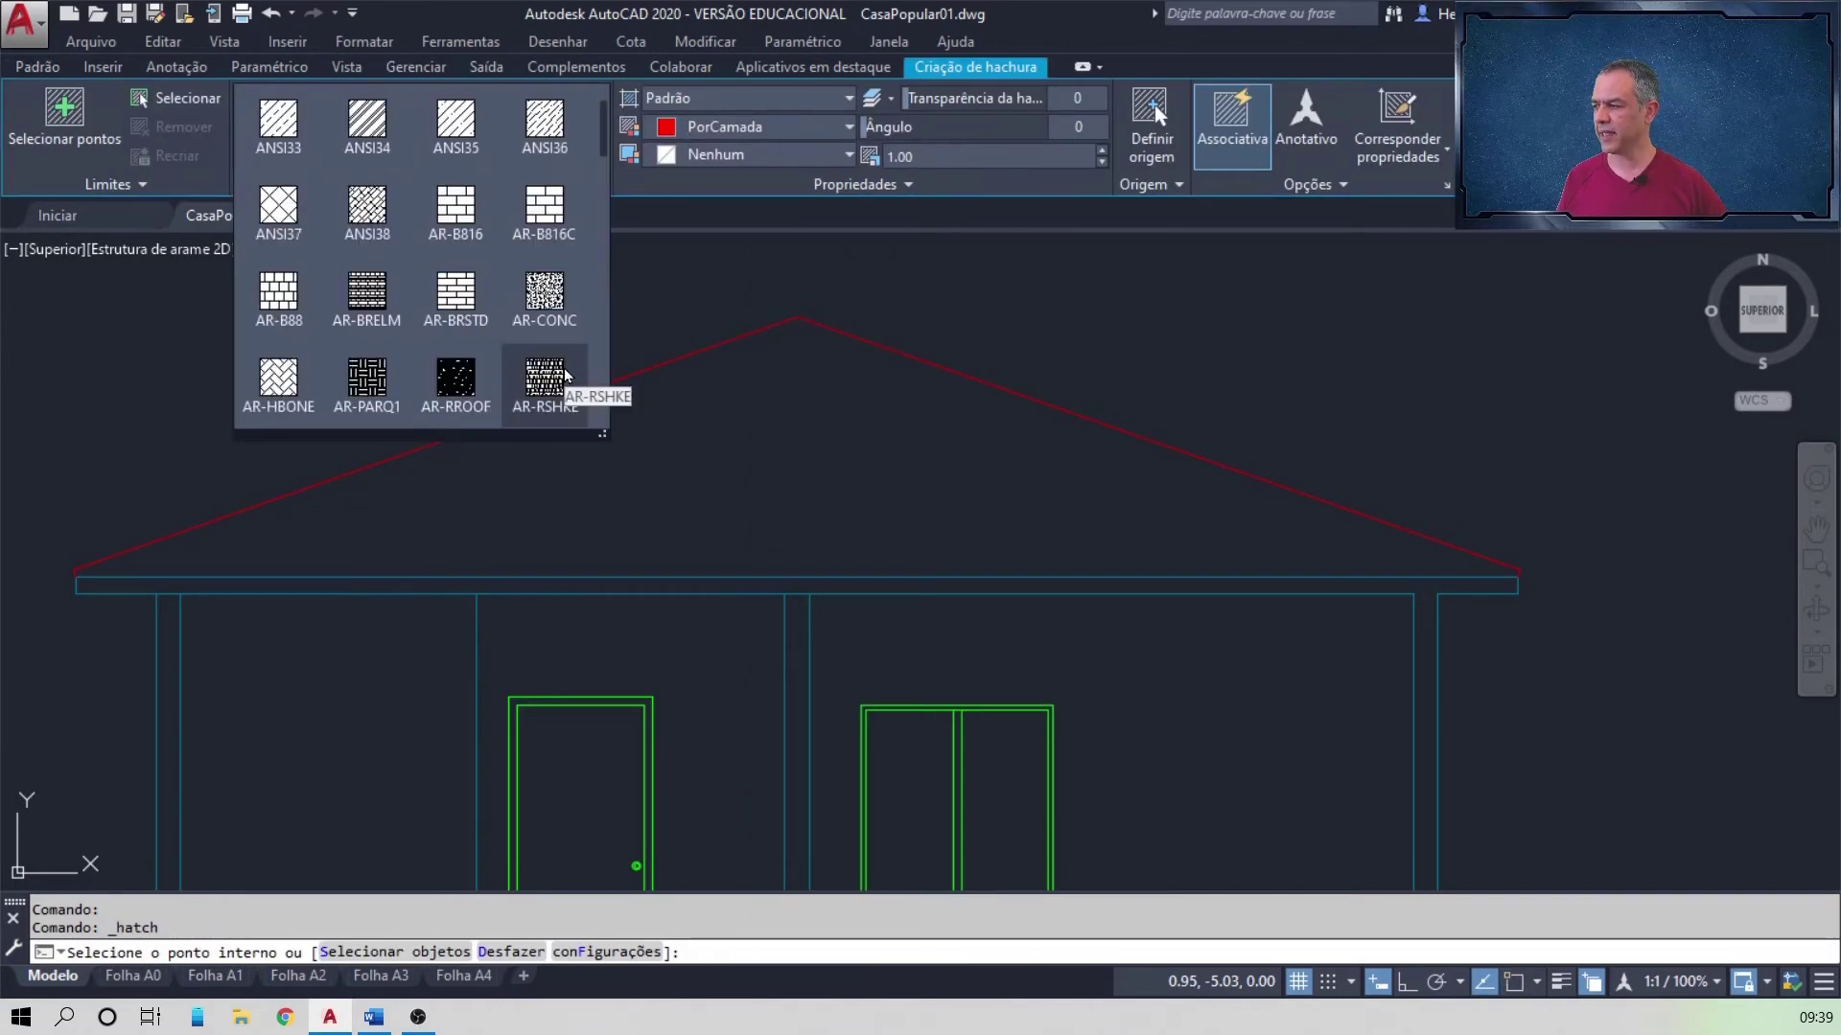
left_click(566, 375)
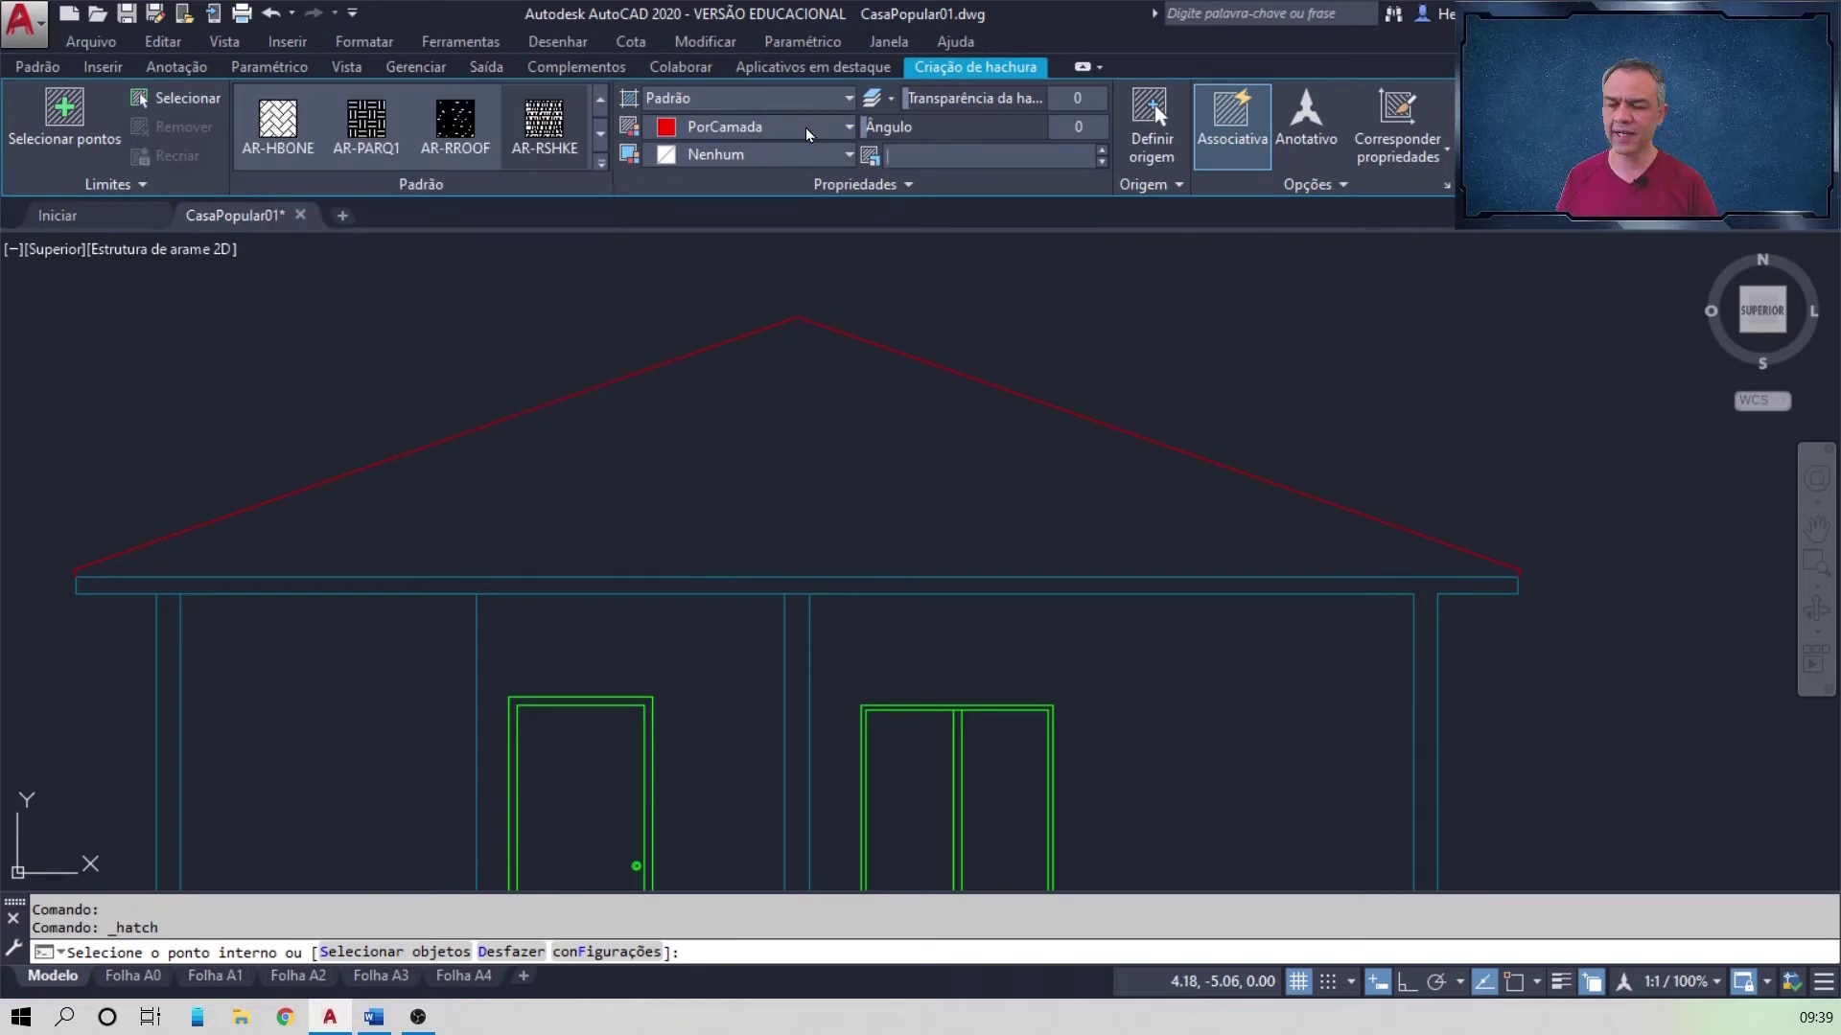
type("0.00")
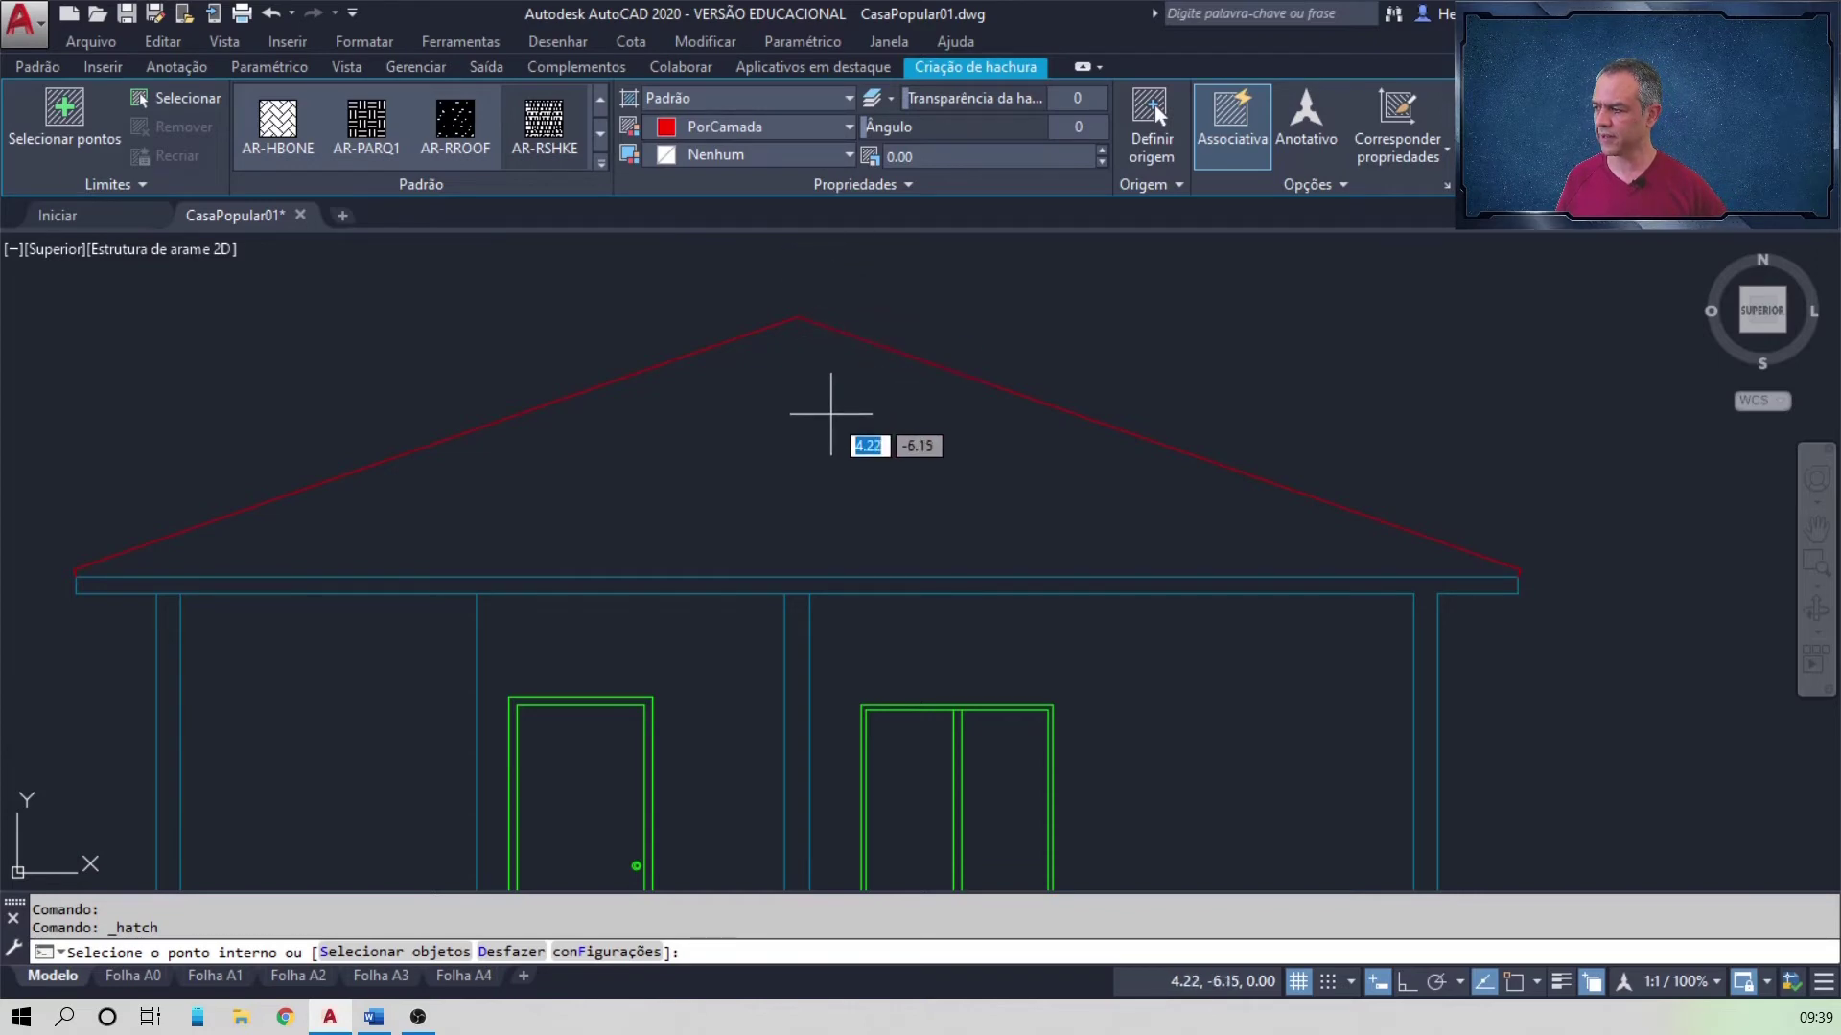
left_click(835, 412)
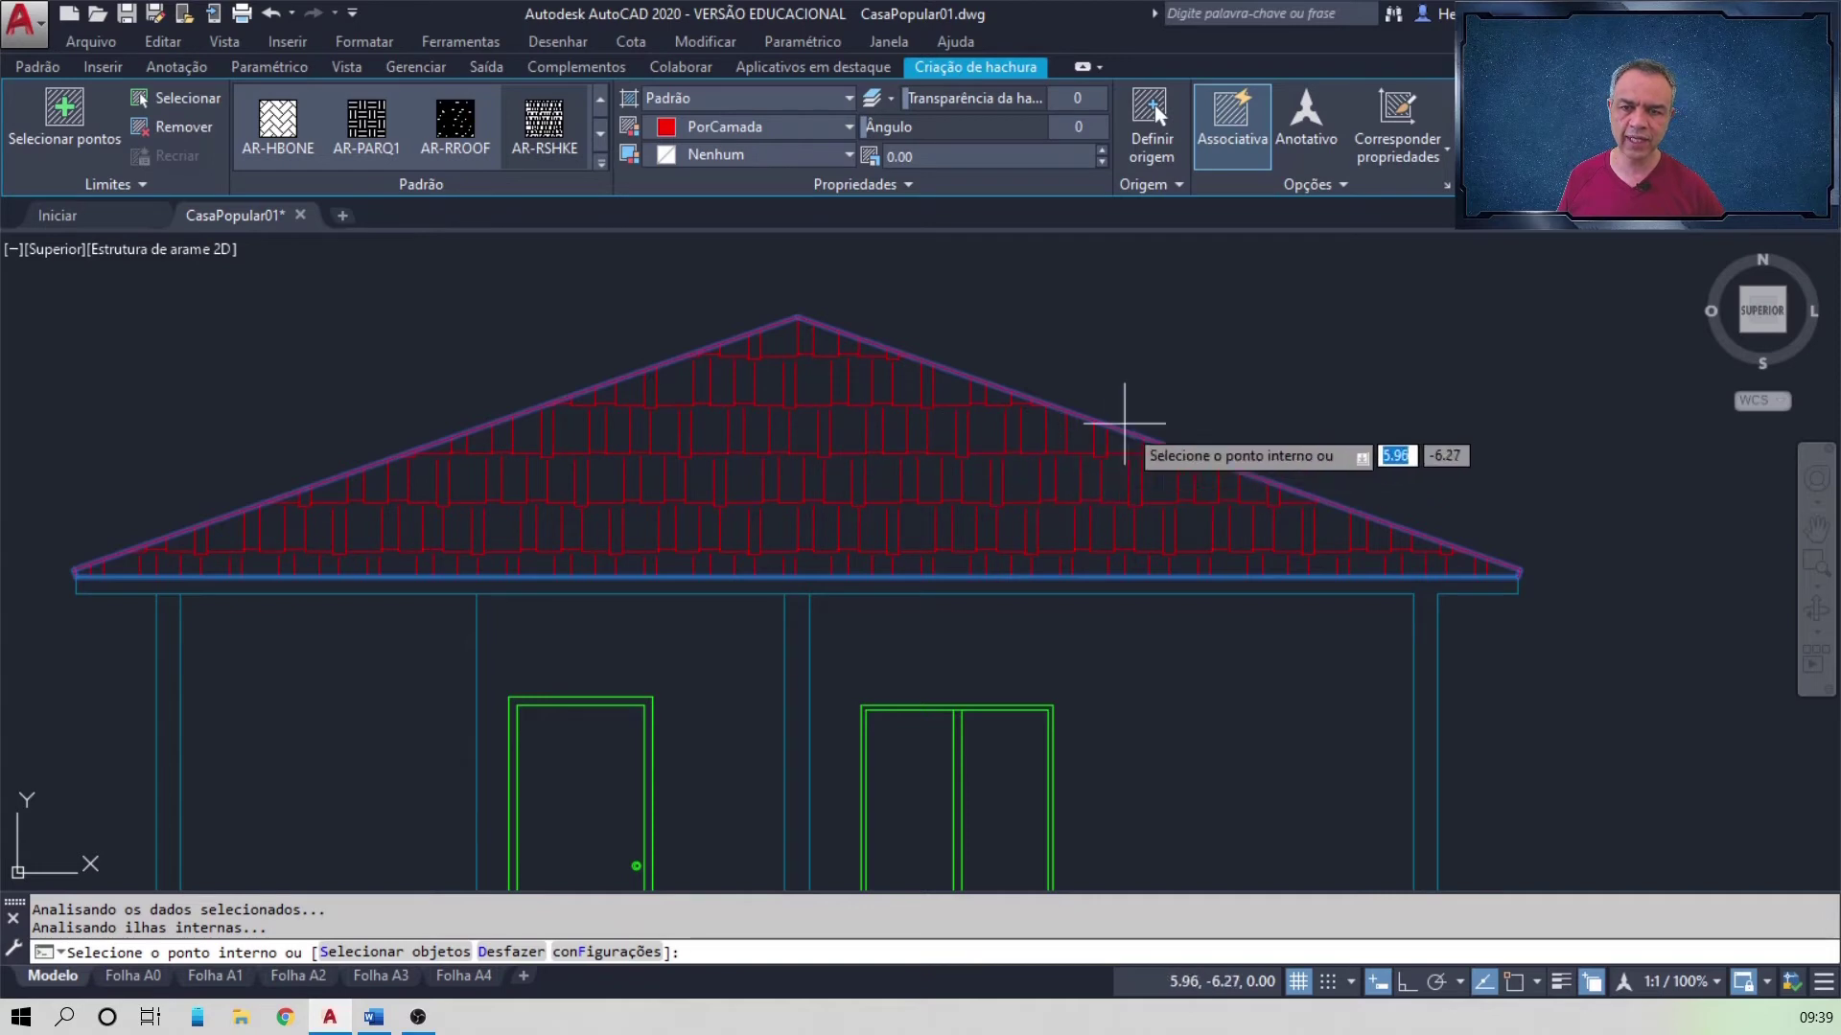
key("Return")
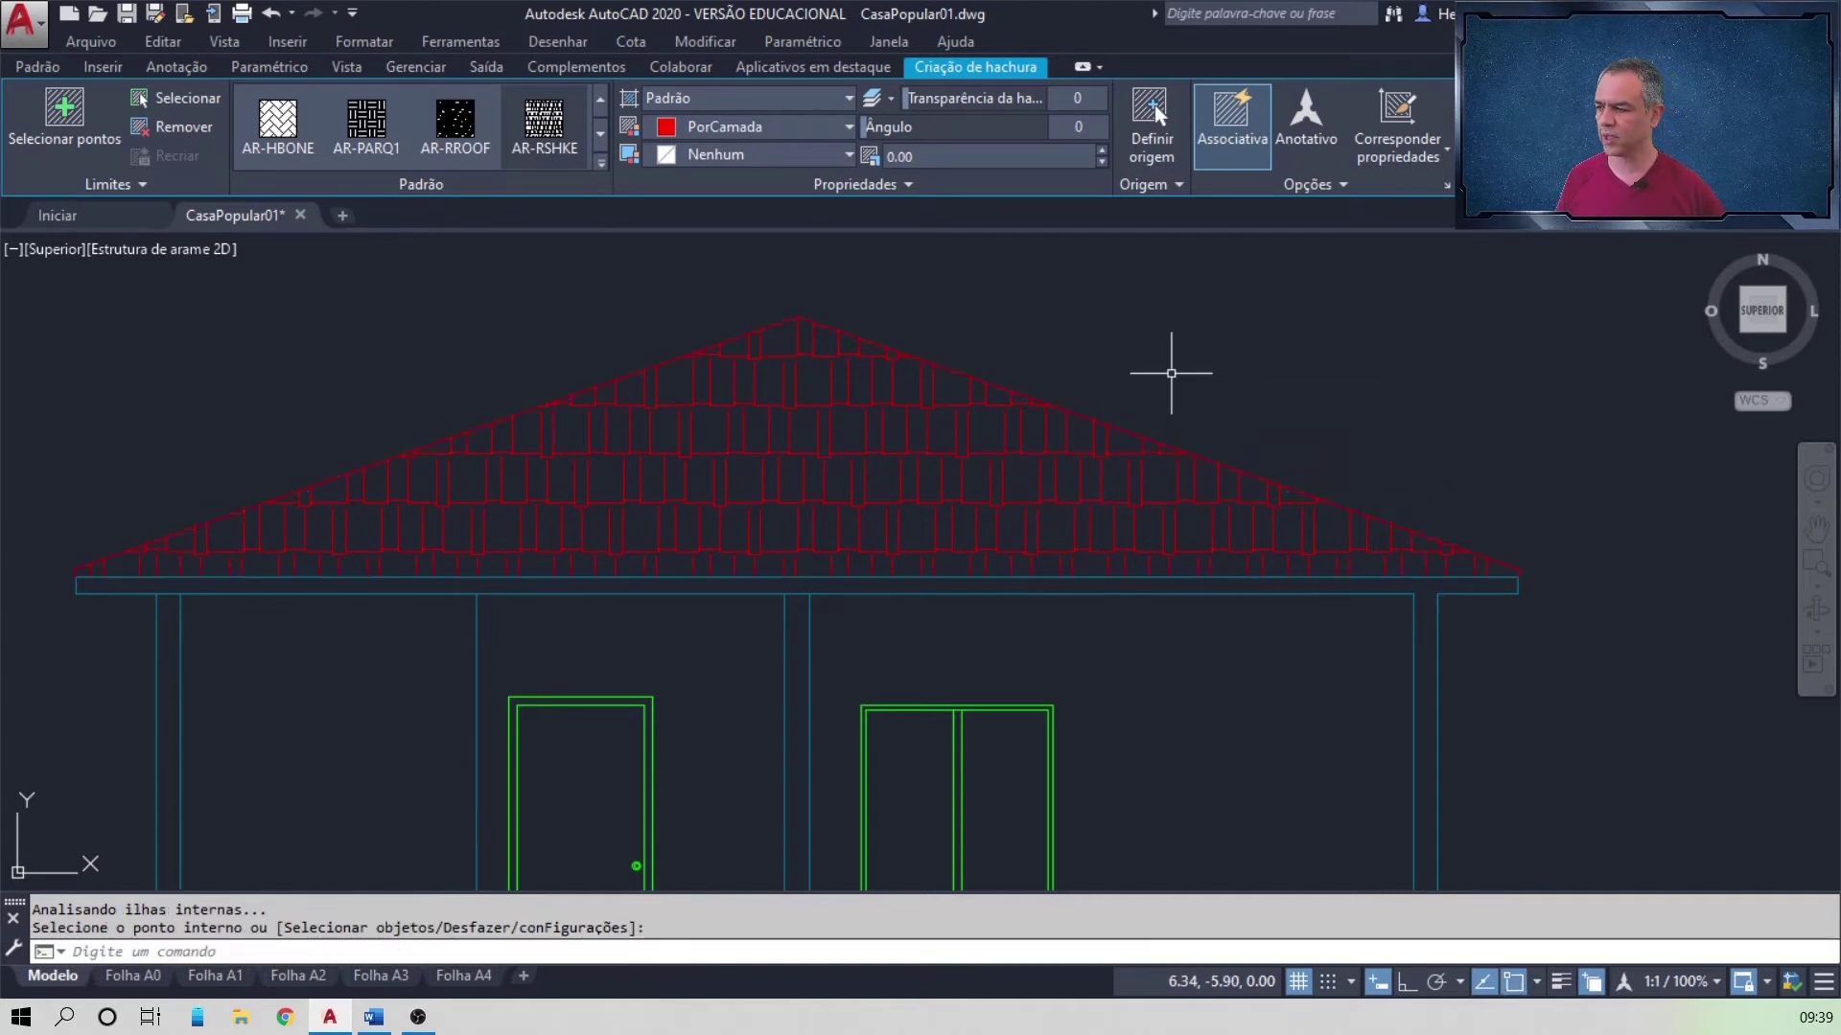
Step: Compare the hatched front façade with the result figure in Word, read item 61 on the rear façade and return to AutoCAD
scroll(1159, 400, "down", 2)
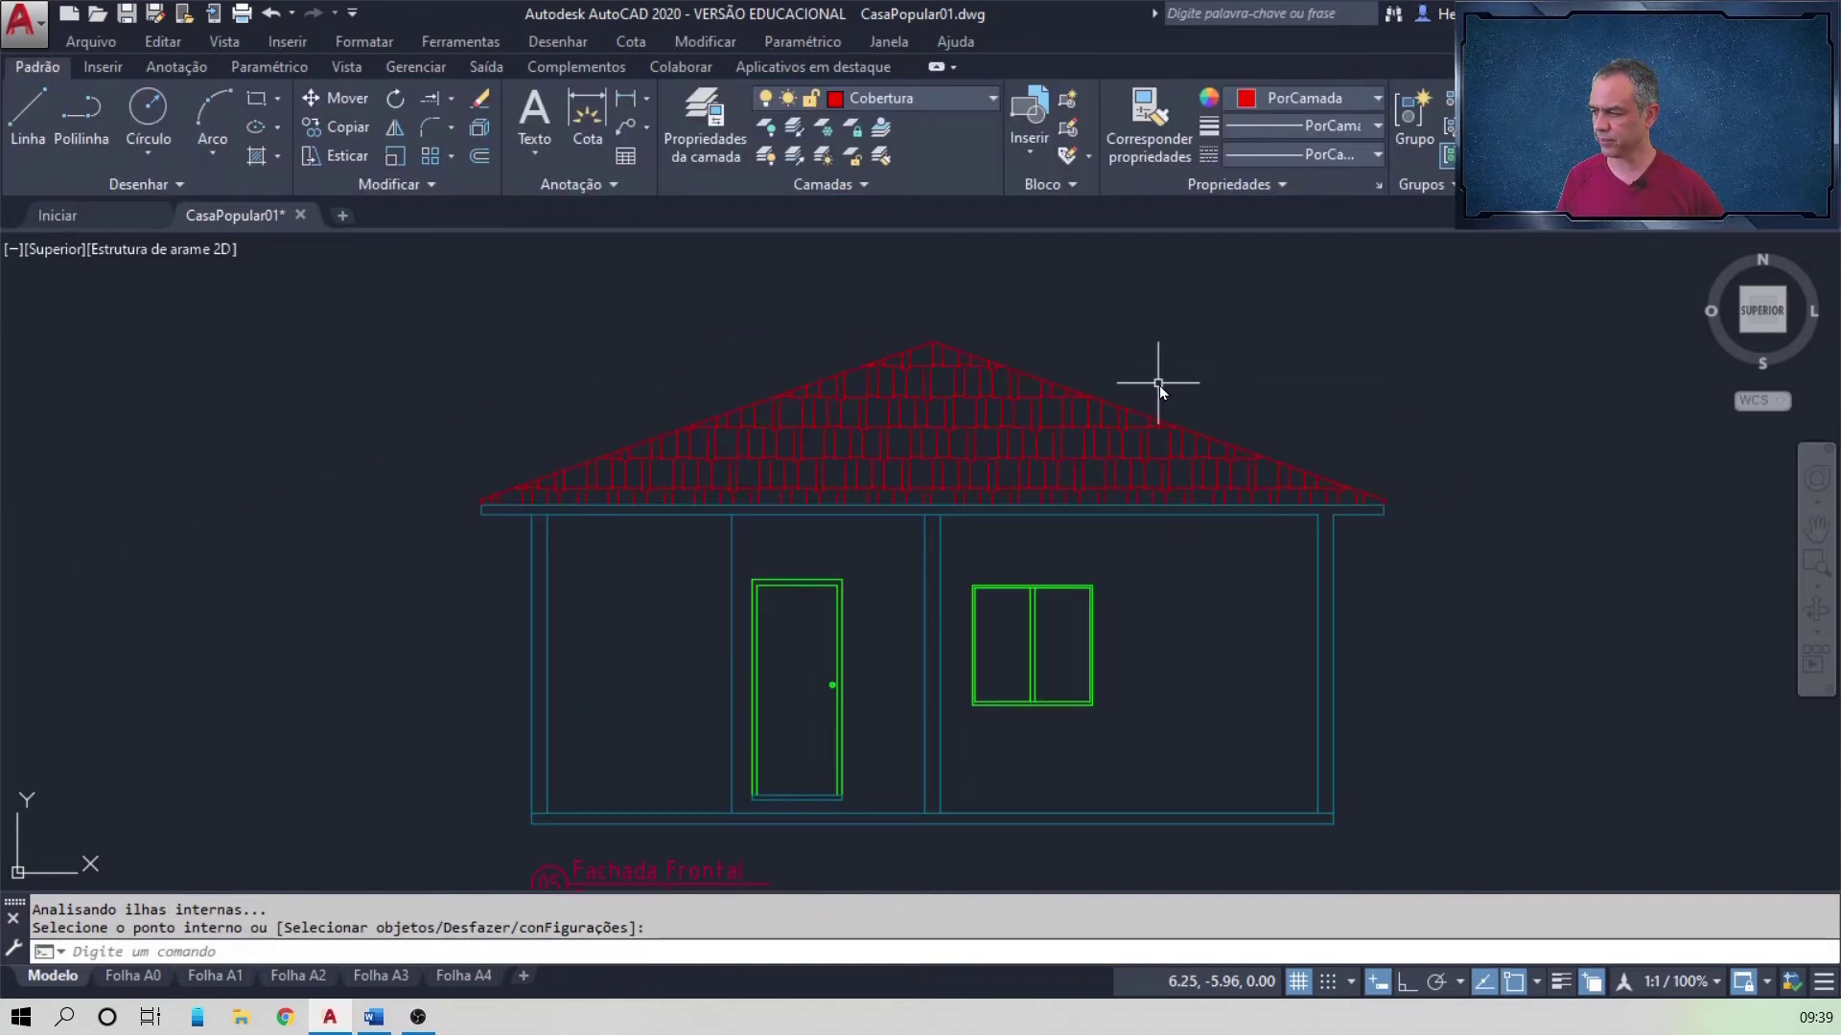
key("alt+Tab")
scroll(1234, 321, "down", 1)
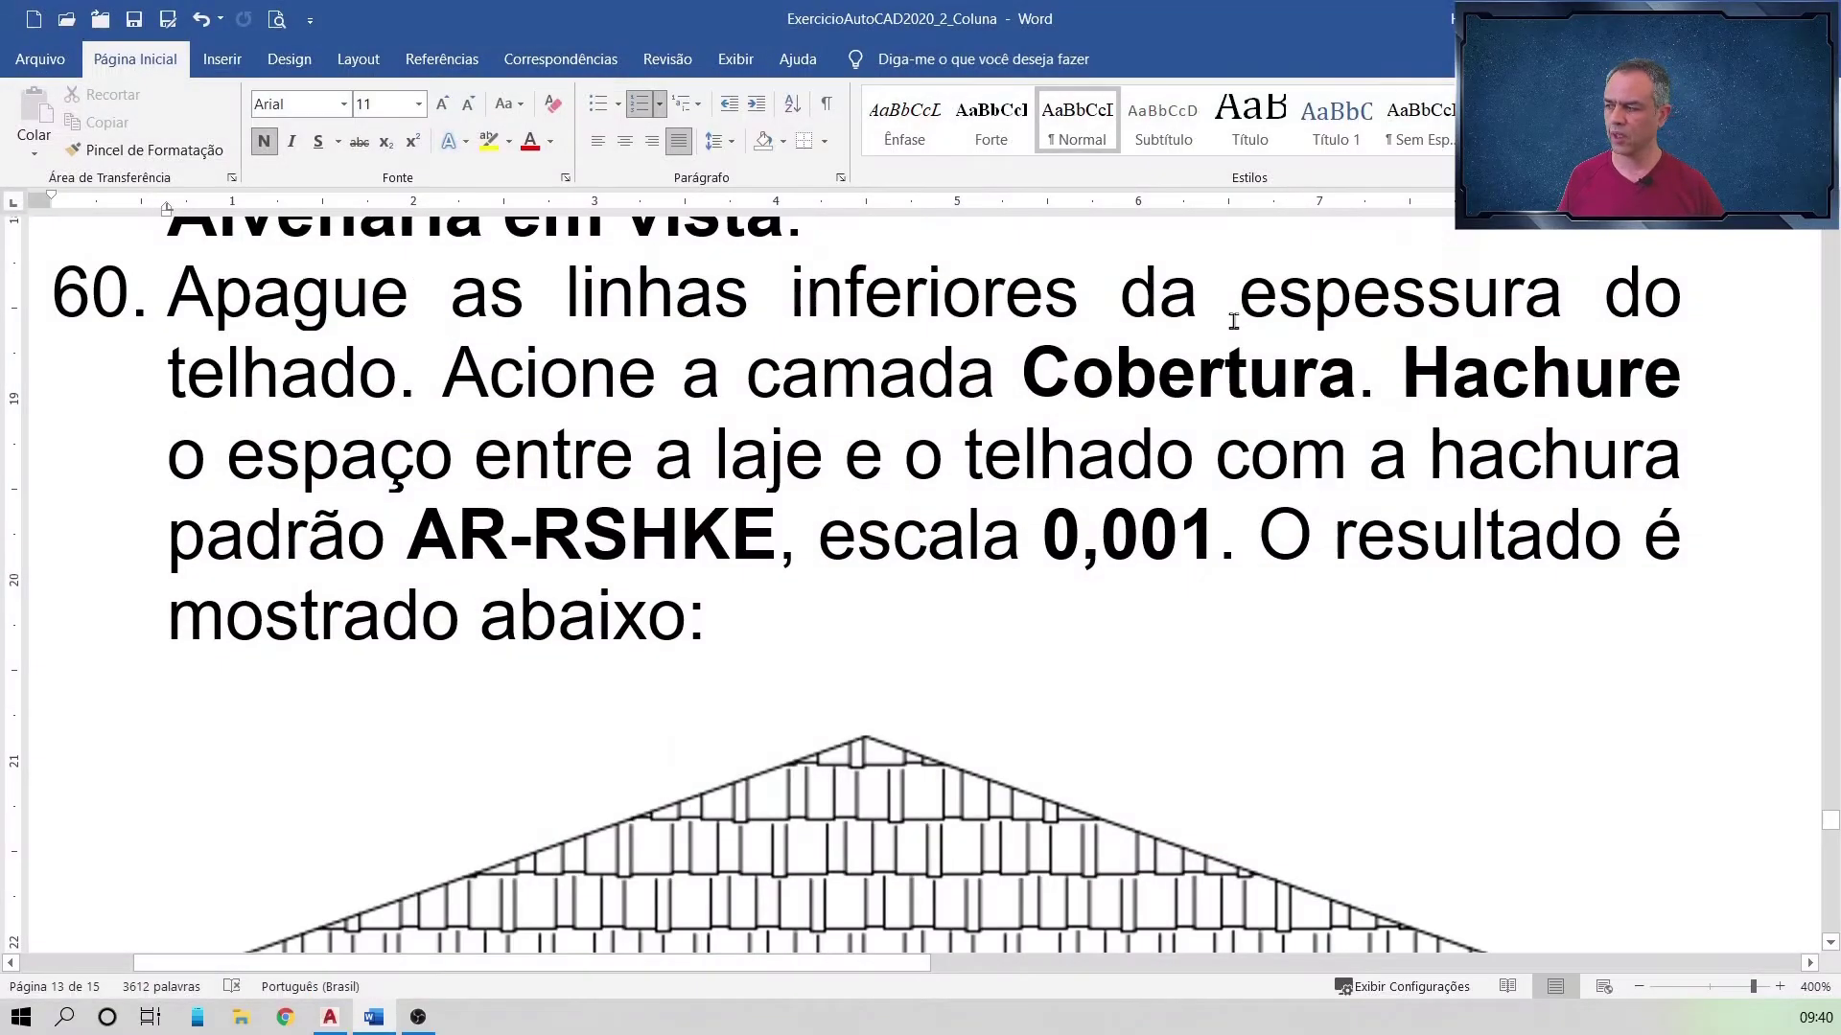
scroll(1259, 321, "down", 3)
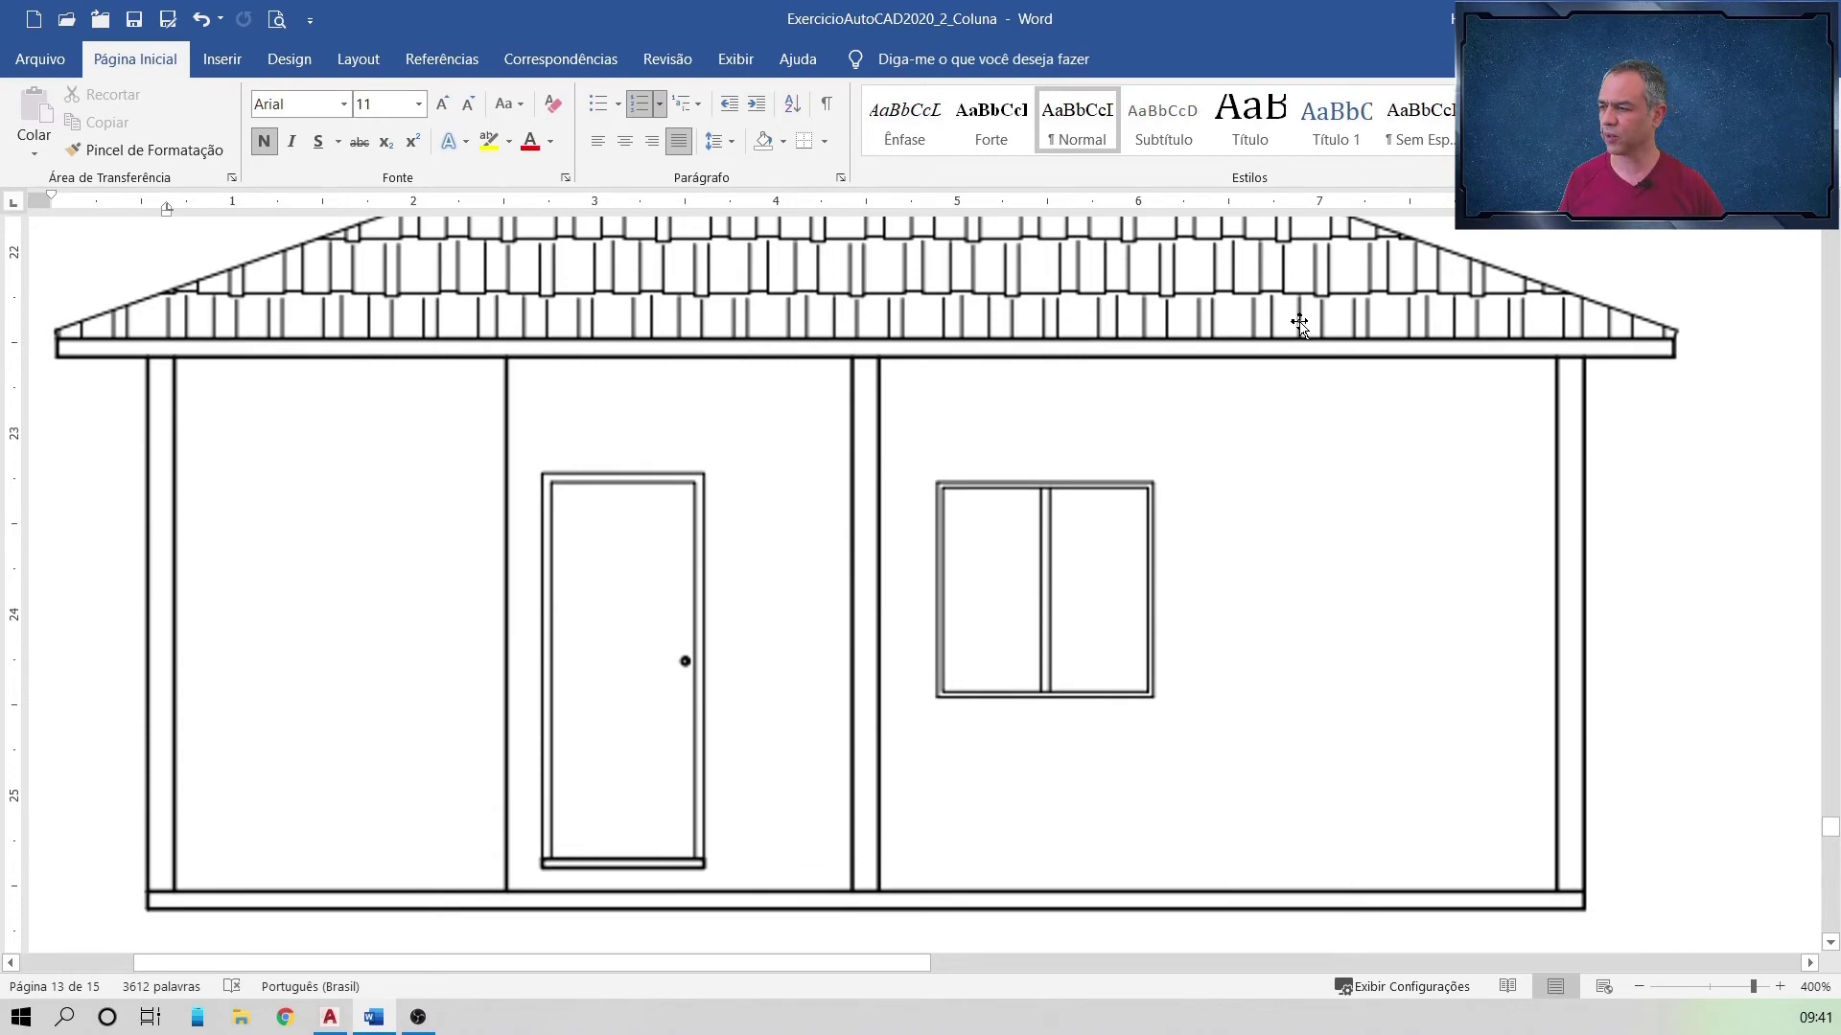
scroll(1299, 321, "down", 5)
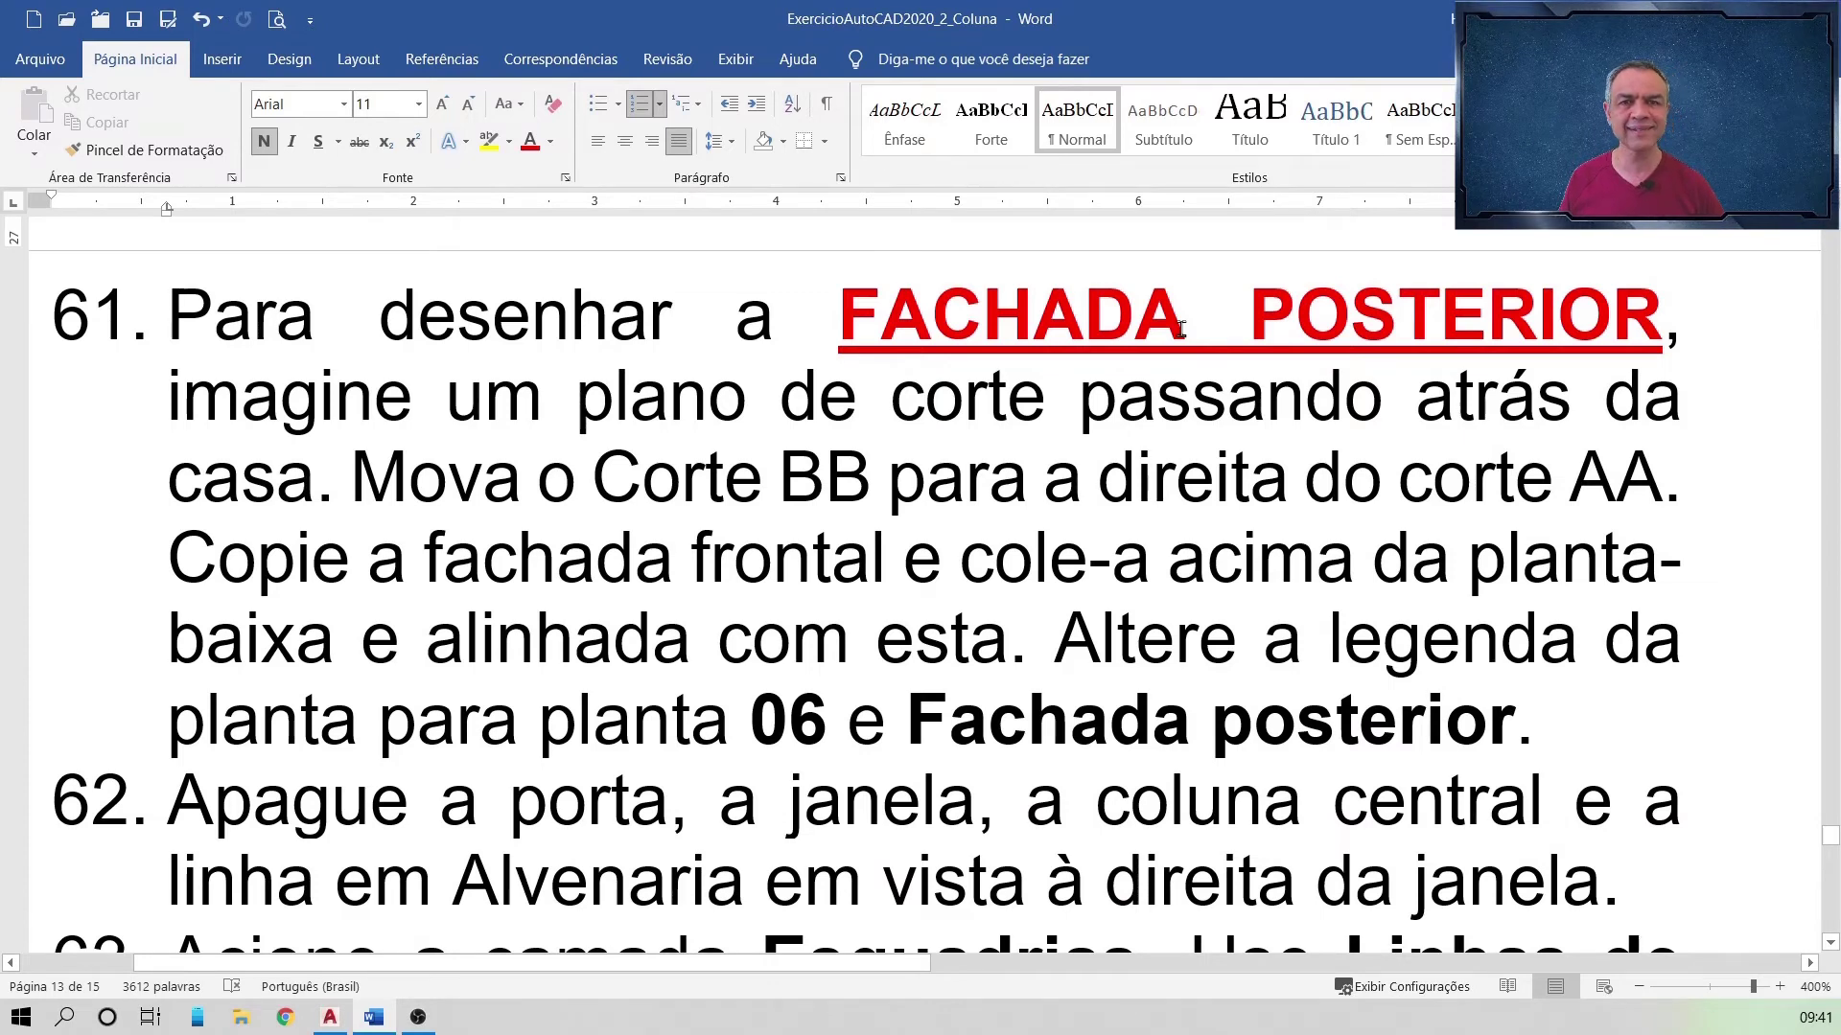
key("alt+Tab")
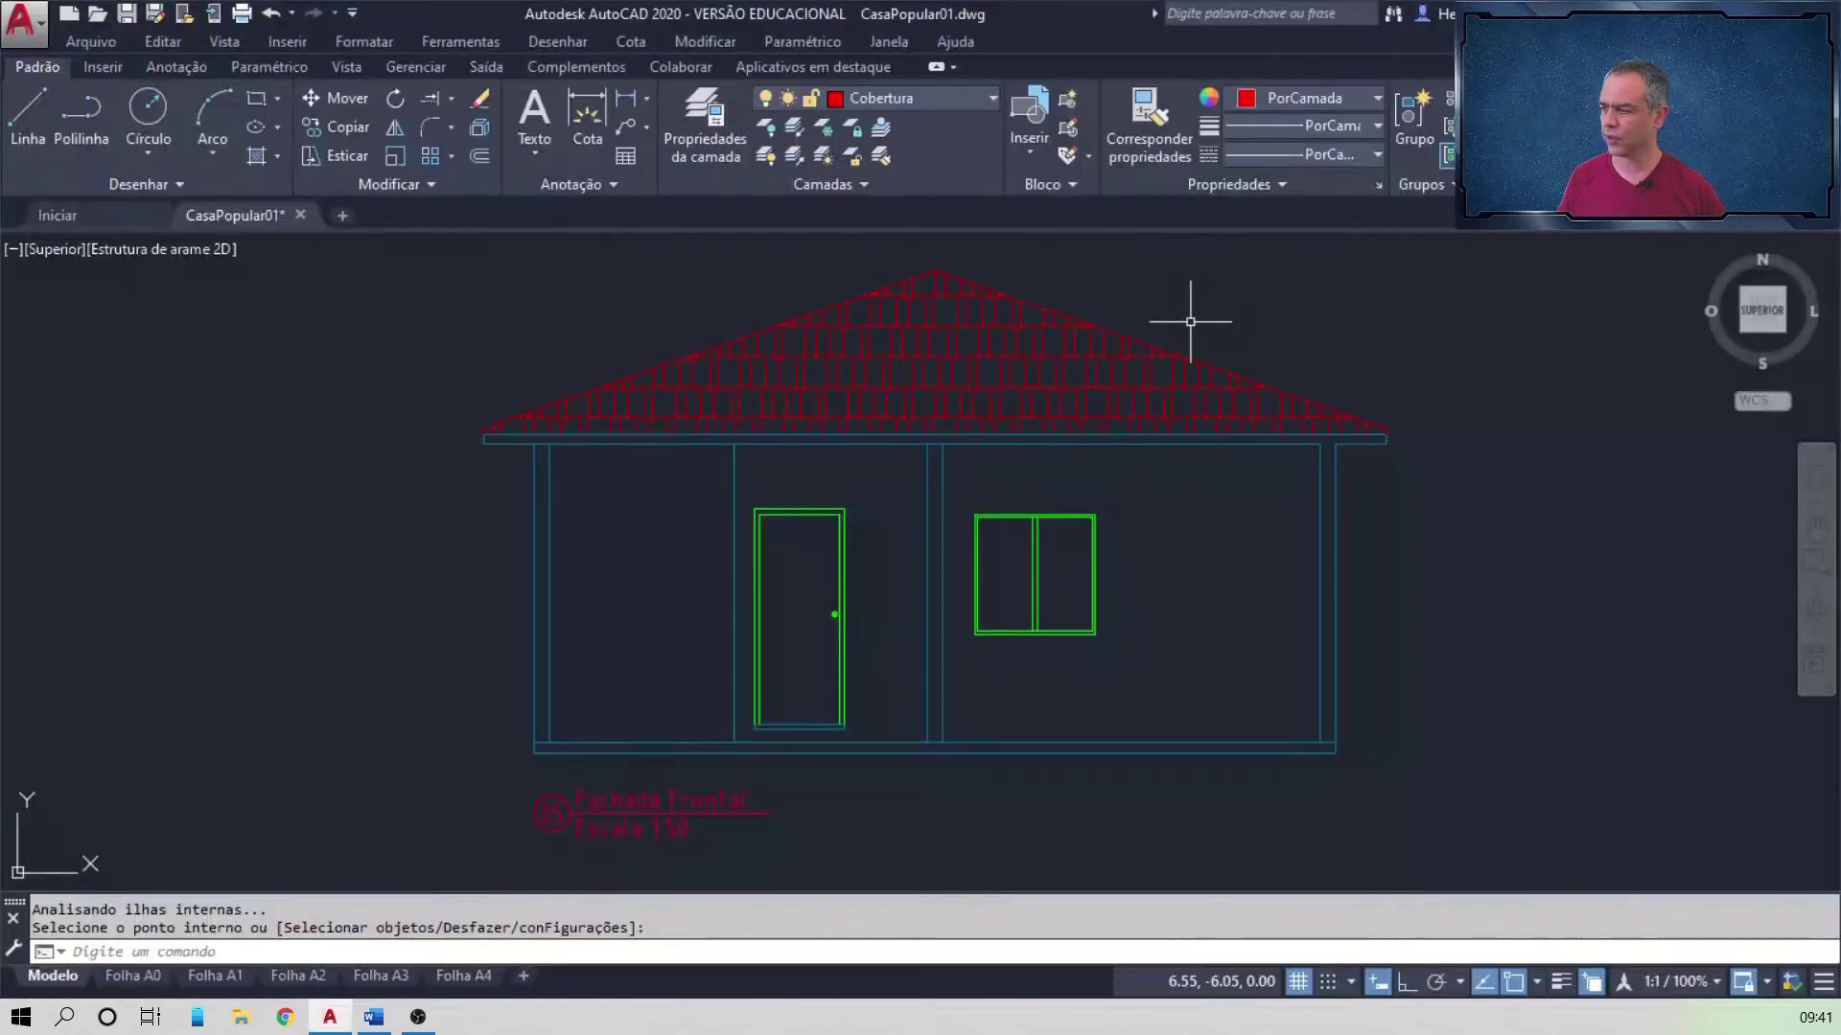
Step: Draw a horizontal line about 13 units long between Corte BB and the floor plan, as a cutting plane behind the house
scroll(1193, 305, "down", 5)
middle_click_drag(1195, 288, 1134, 751)
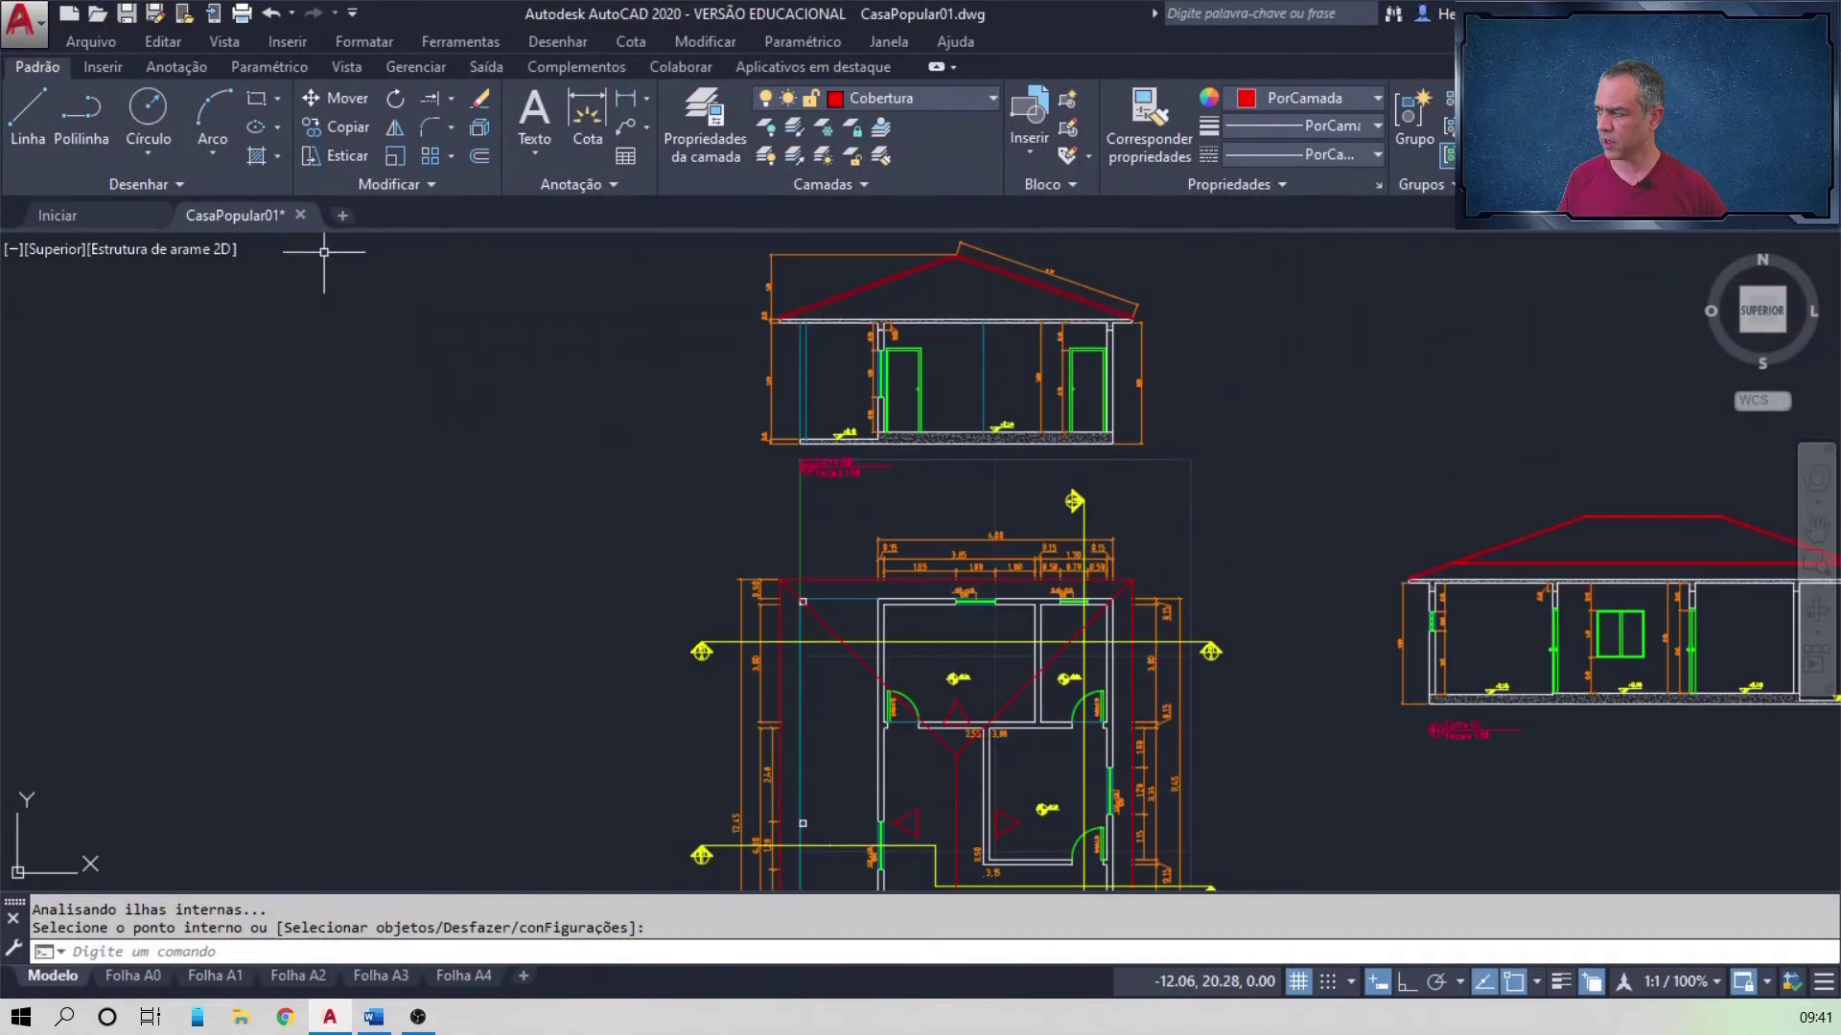
left_click(28, 113)
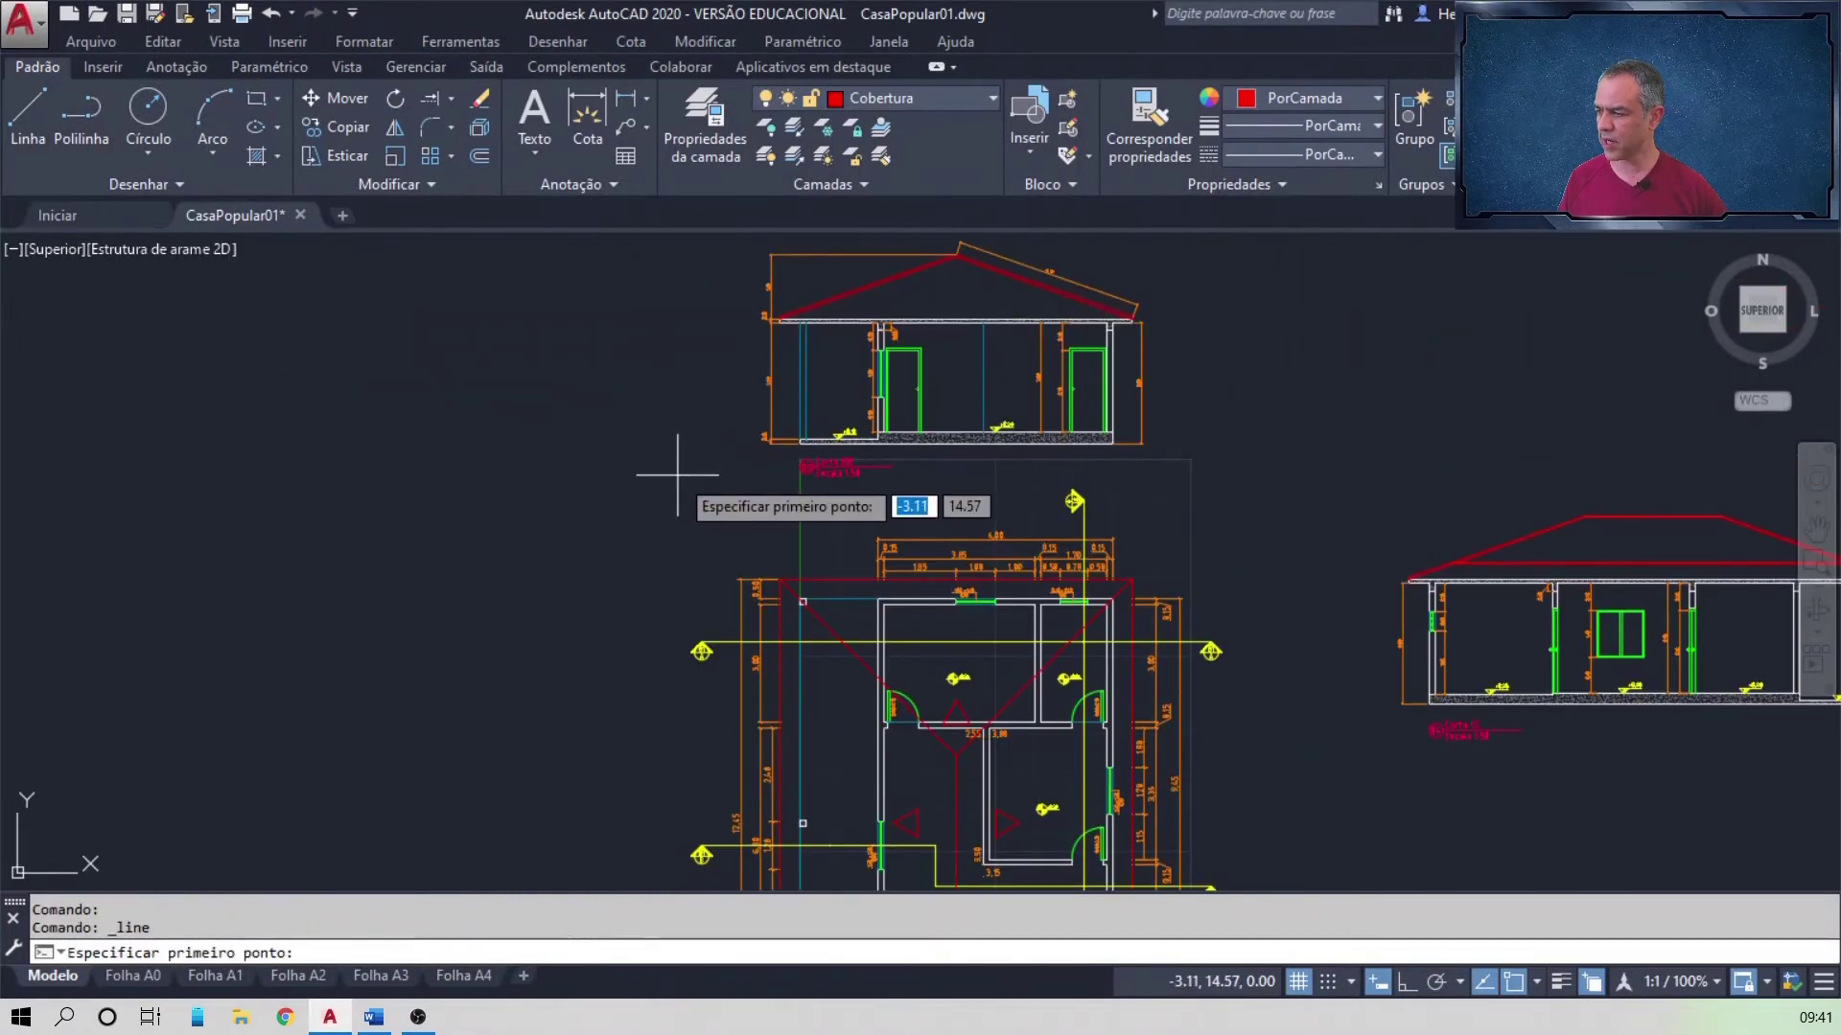
left_click(734, 502)
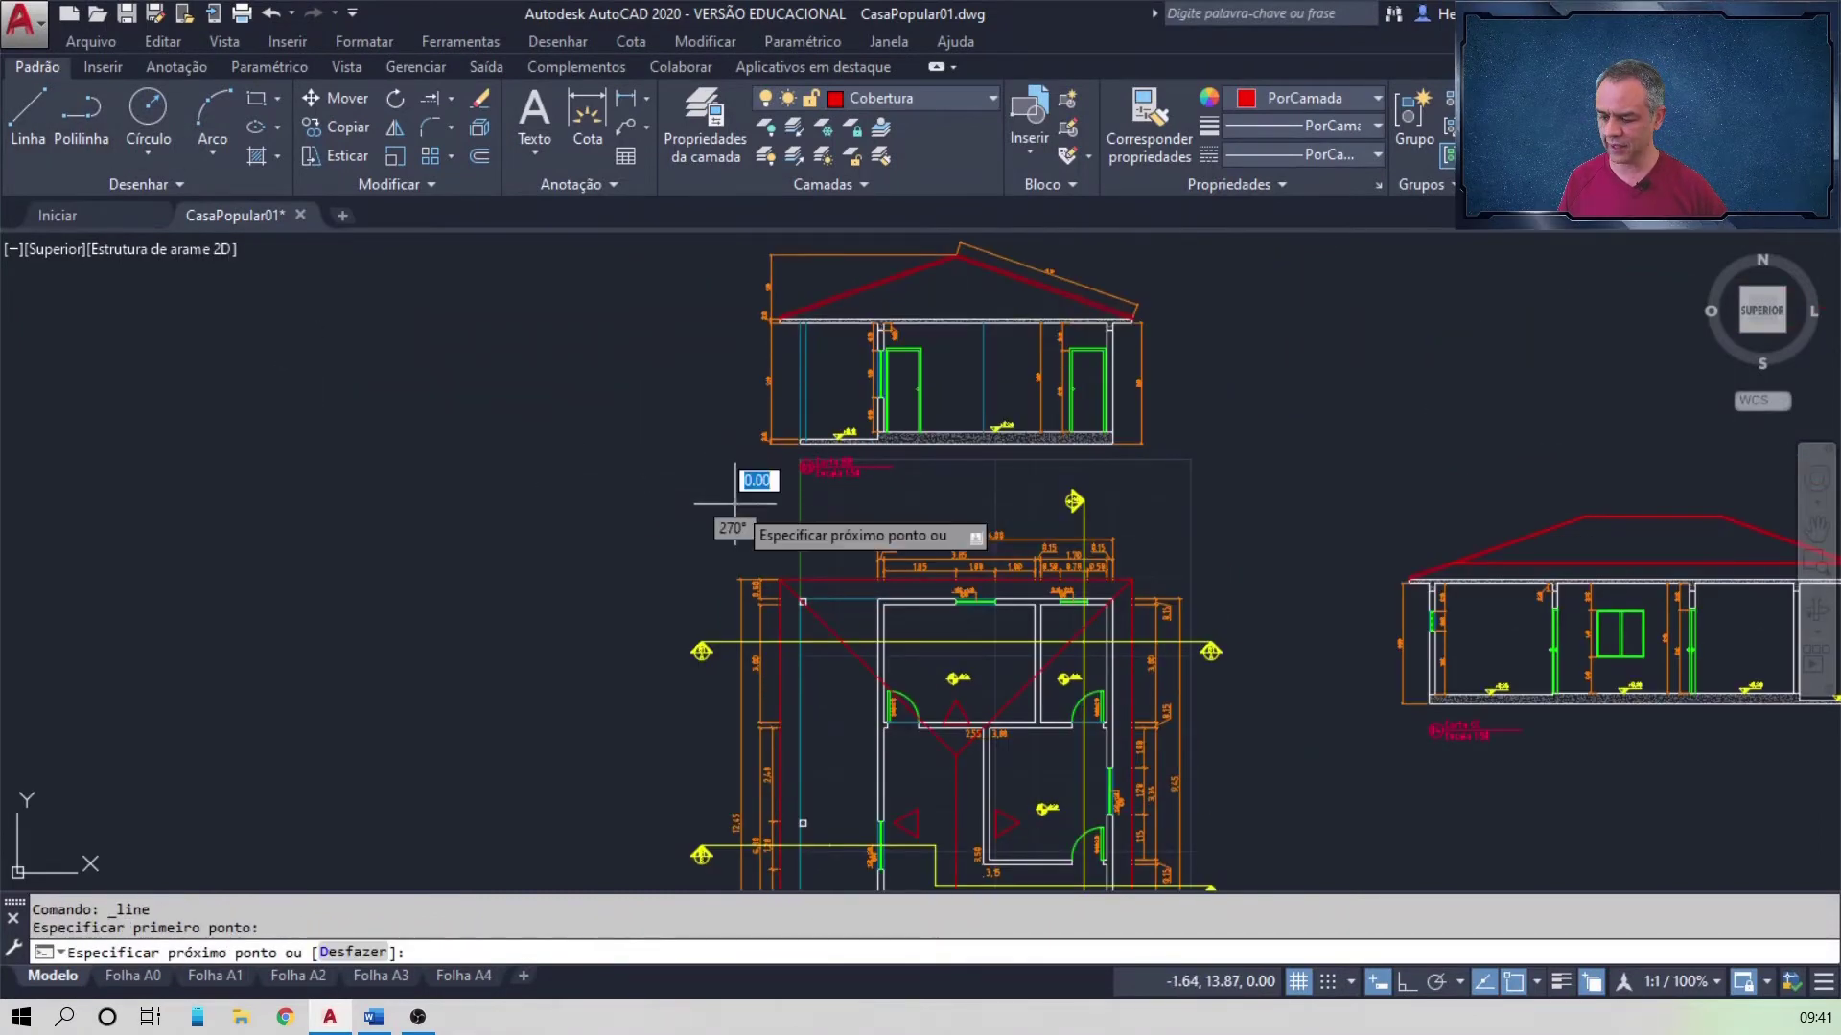
key("F8")
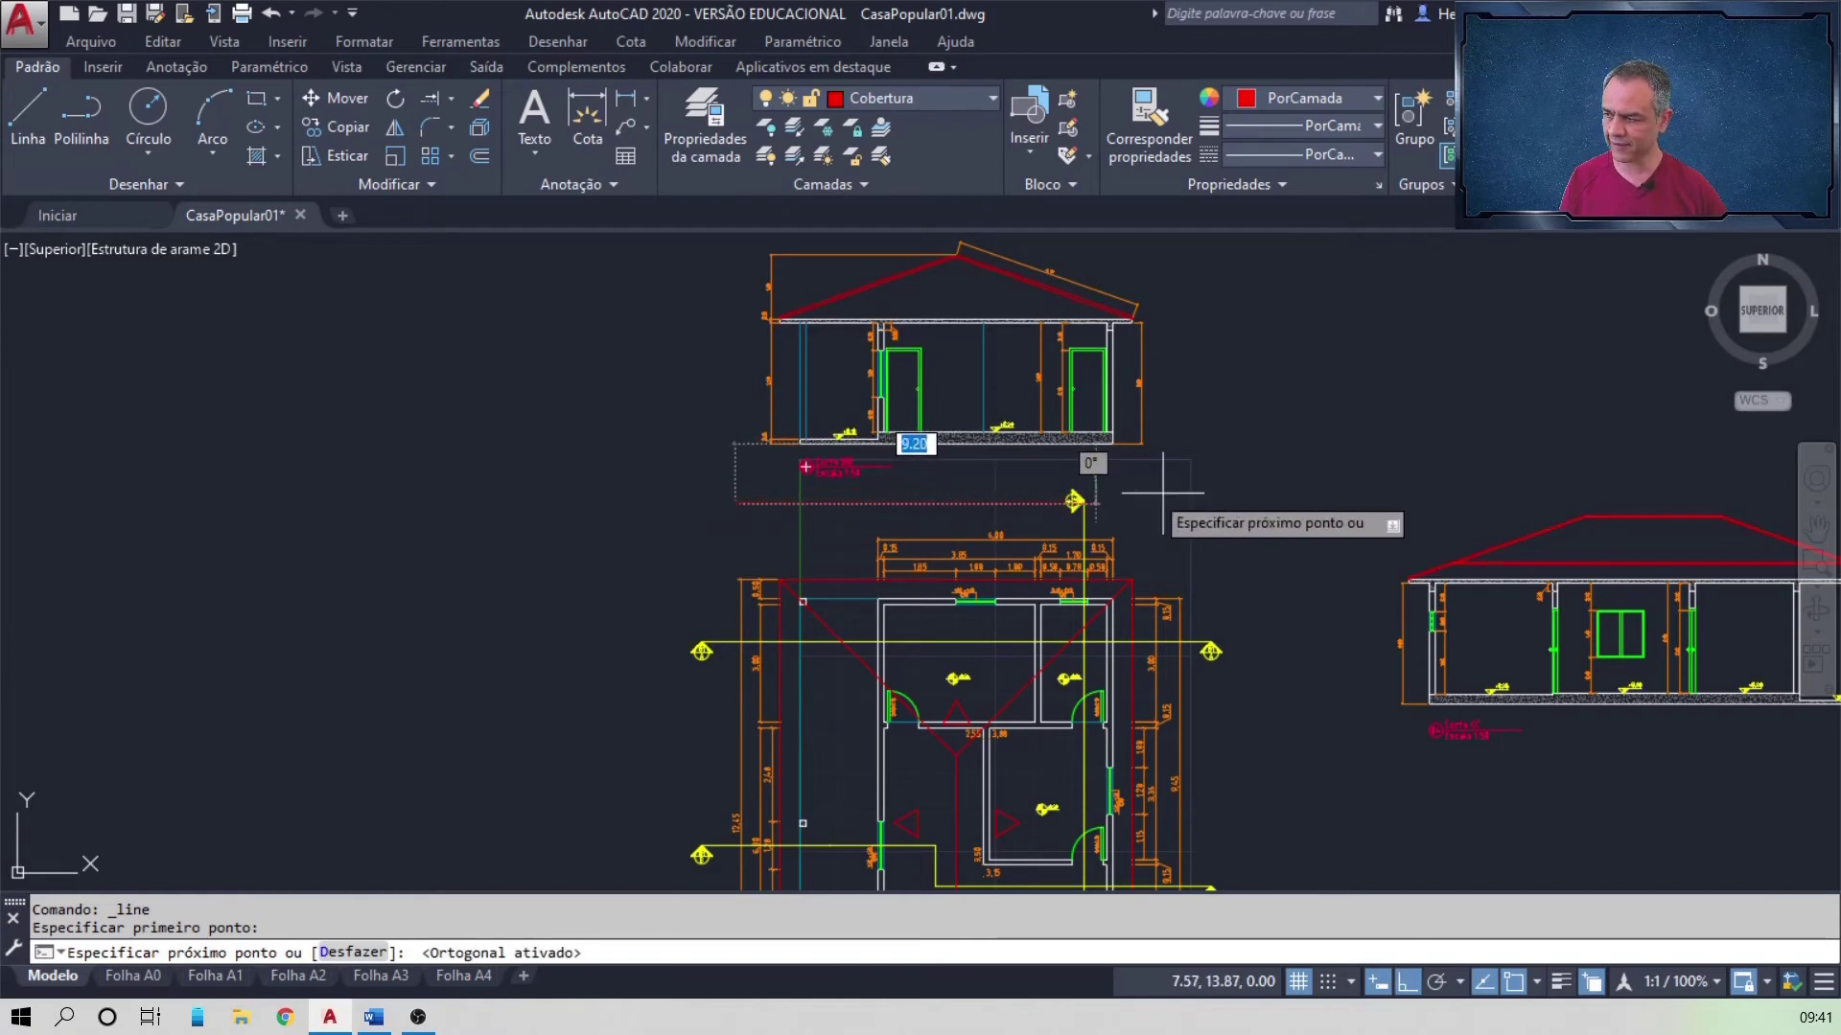
left_click(1246, 502)
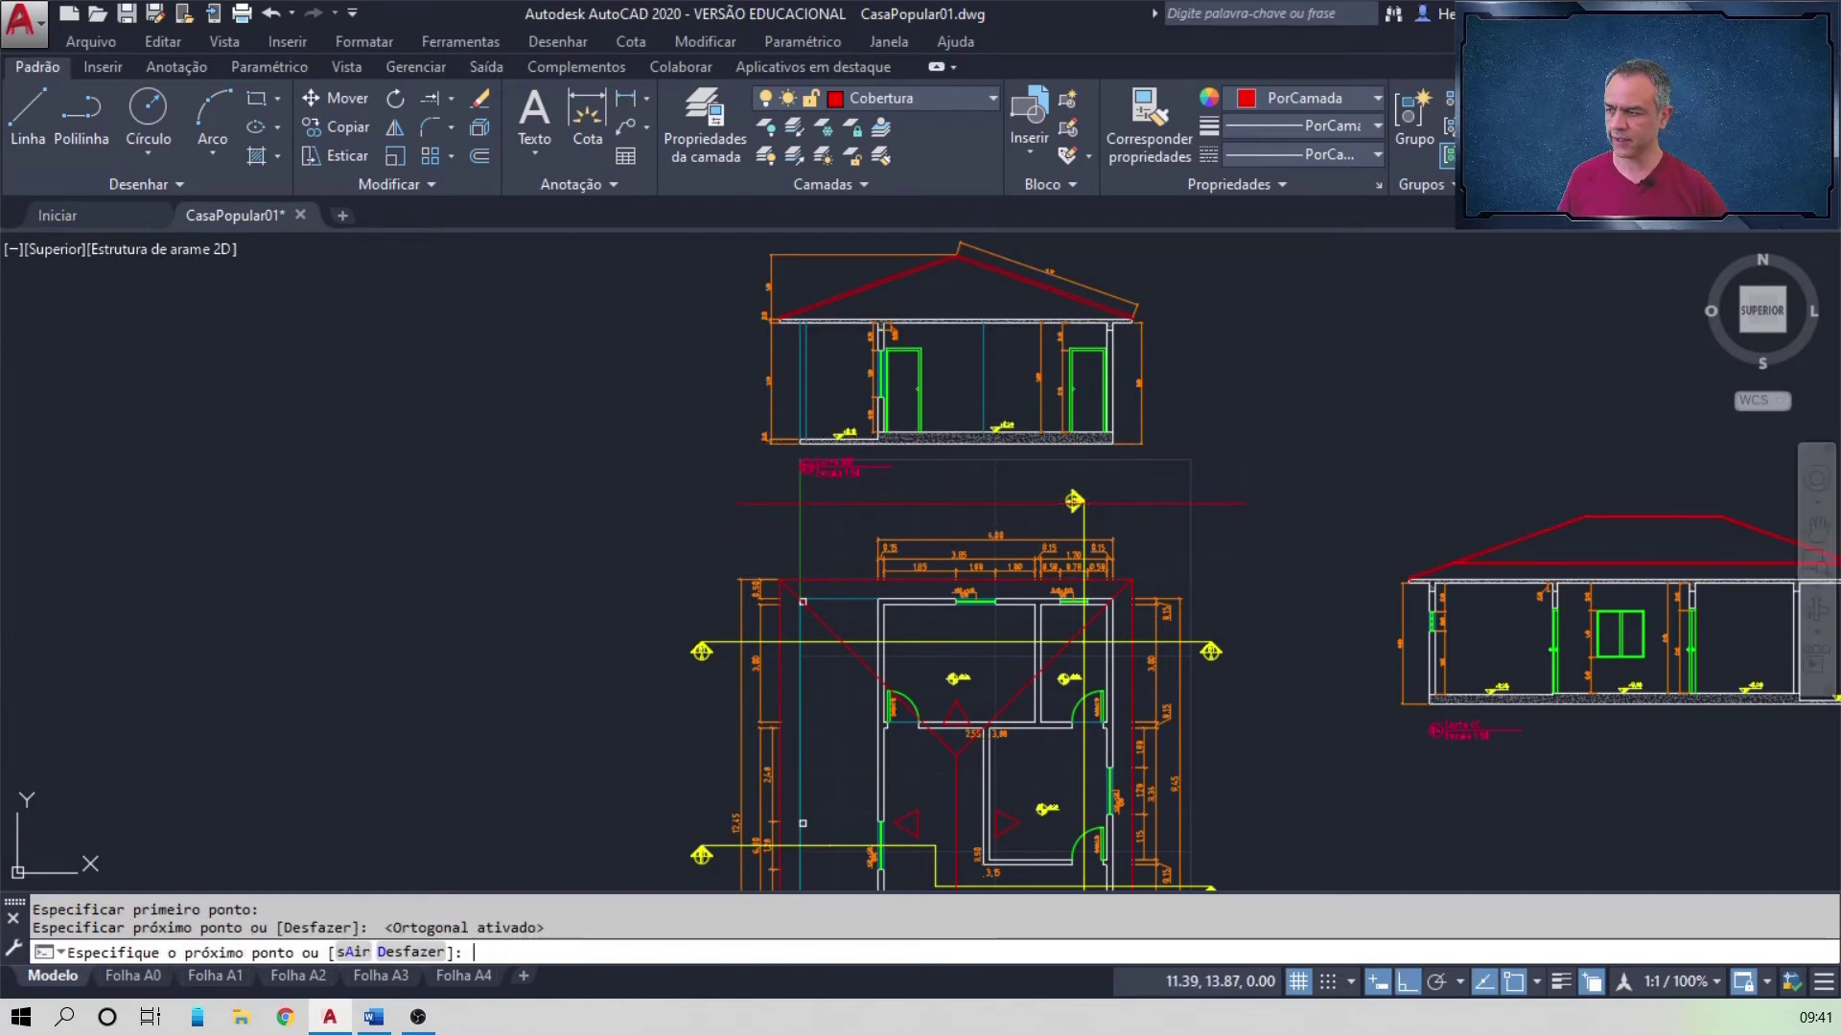
key("Return")
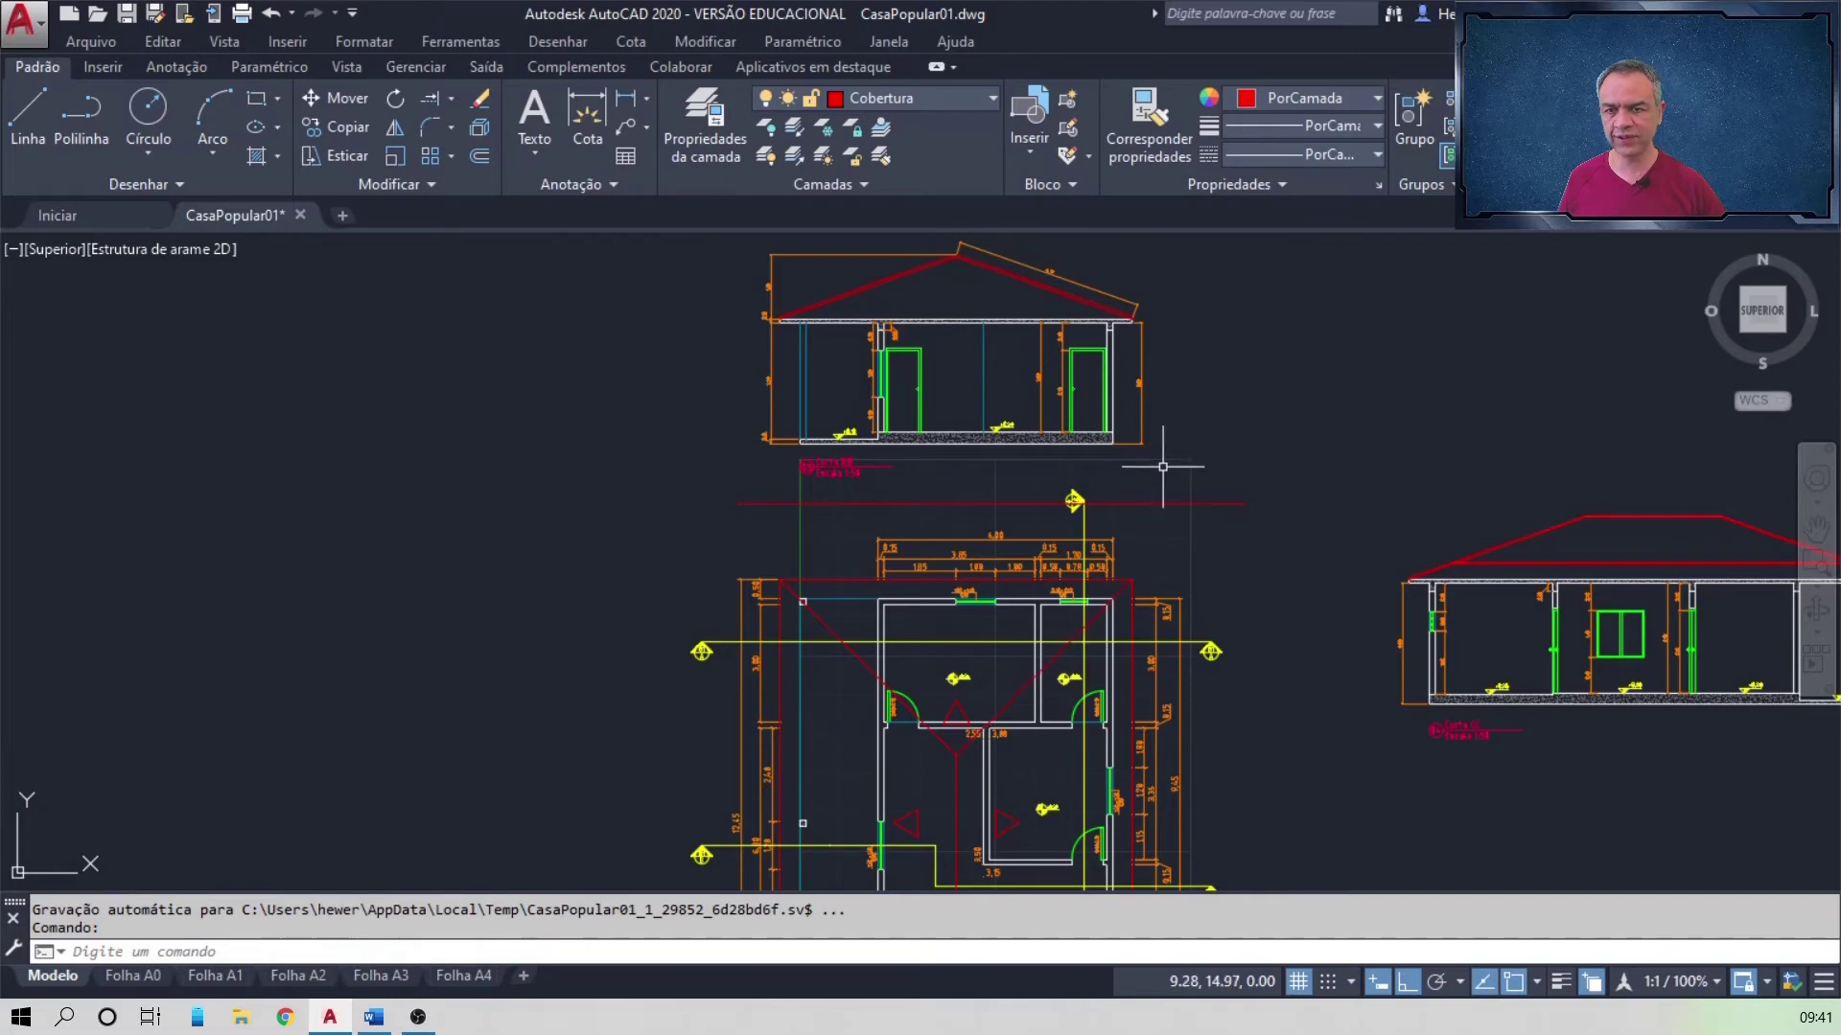
Step: Reread item 61 in Word, return to AutoCAD and undo the cutting-plane line
key("alt+Tab")
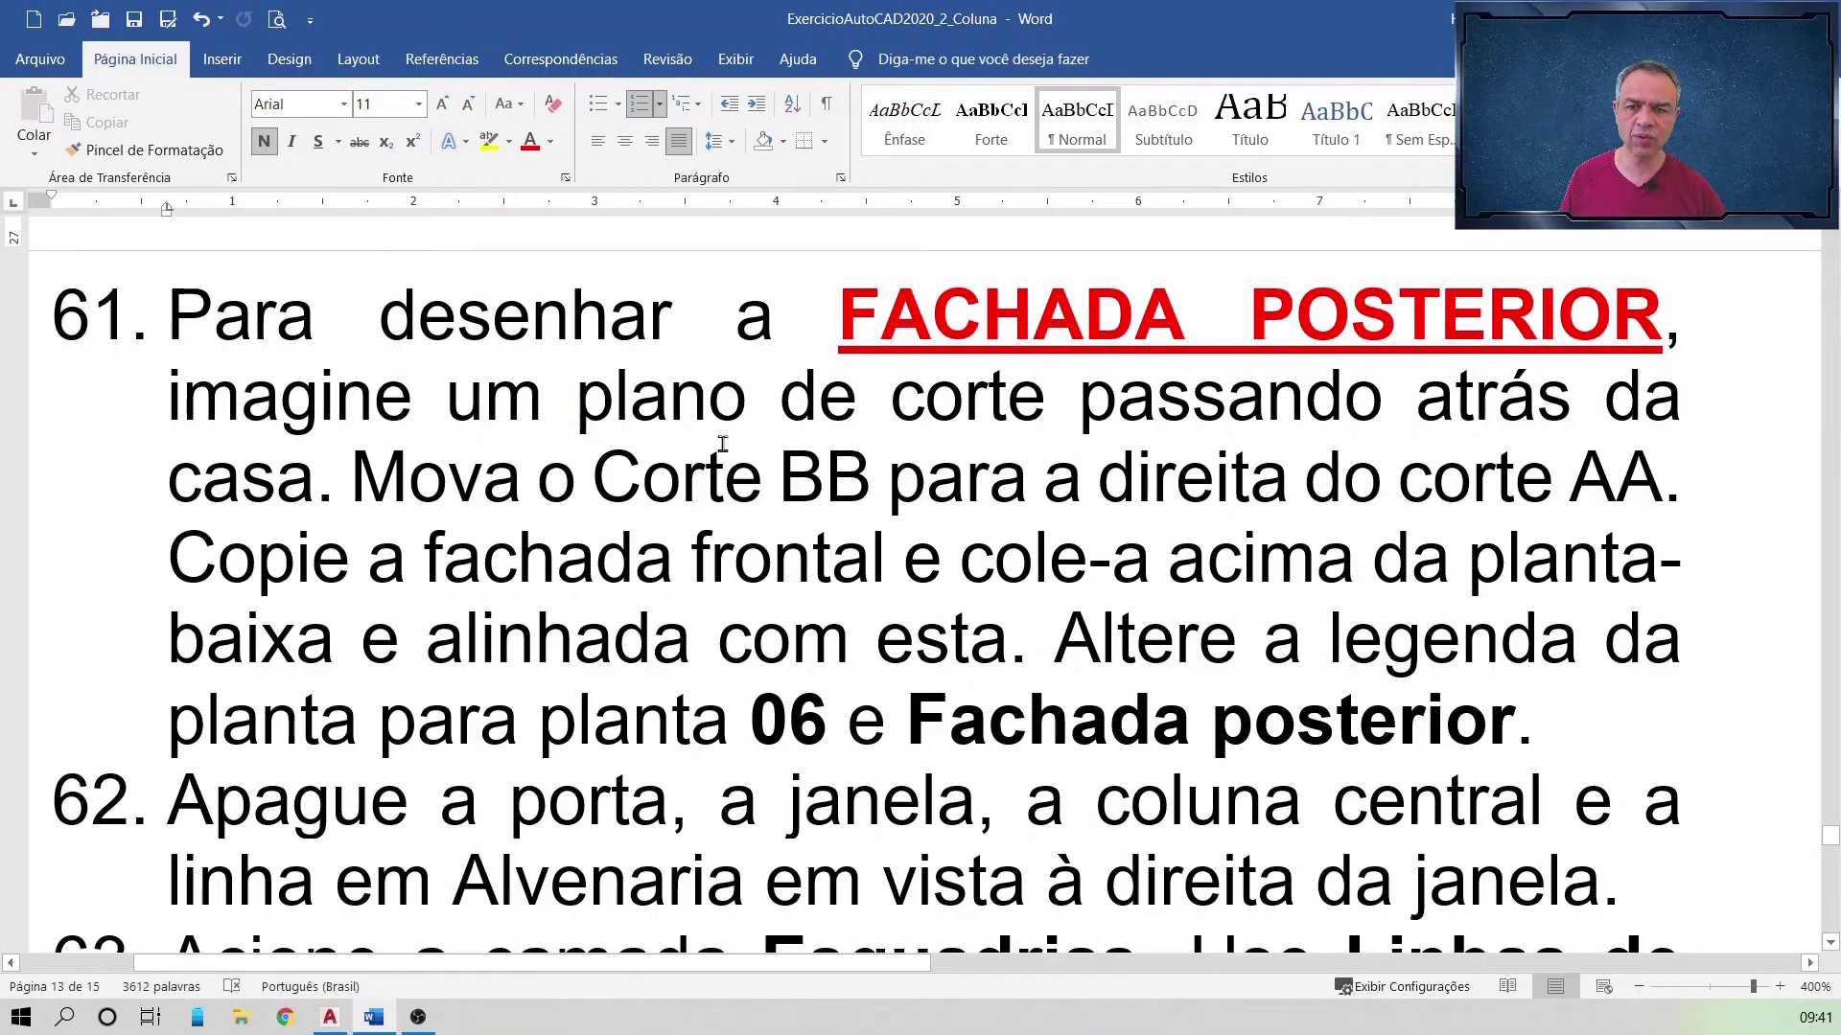
key("alt+Tab")
key("ctrl+z")
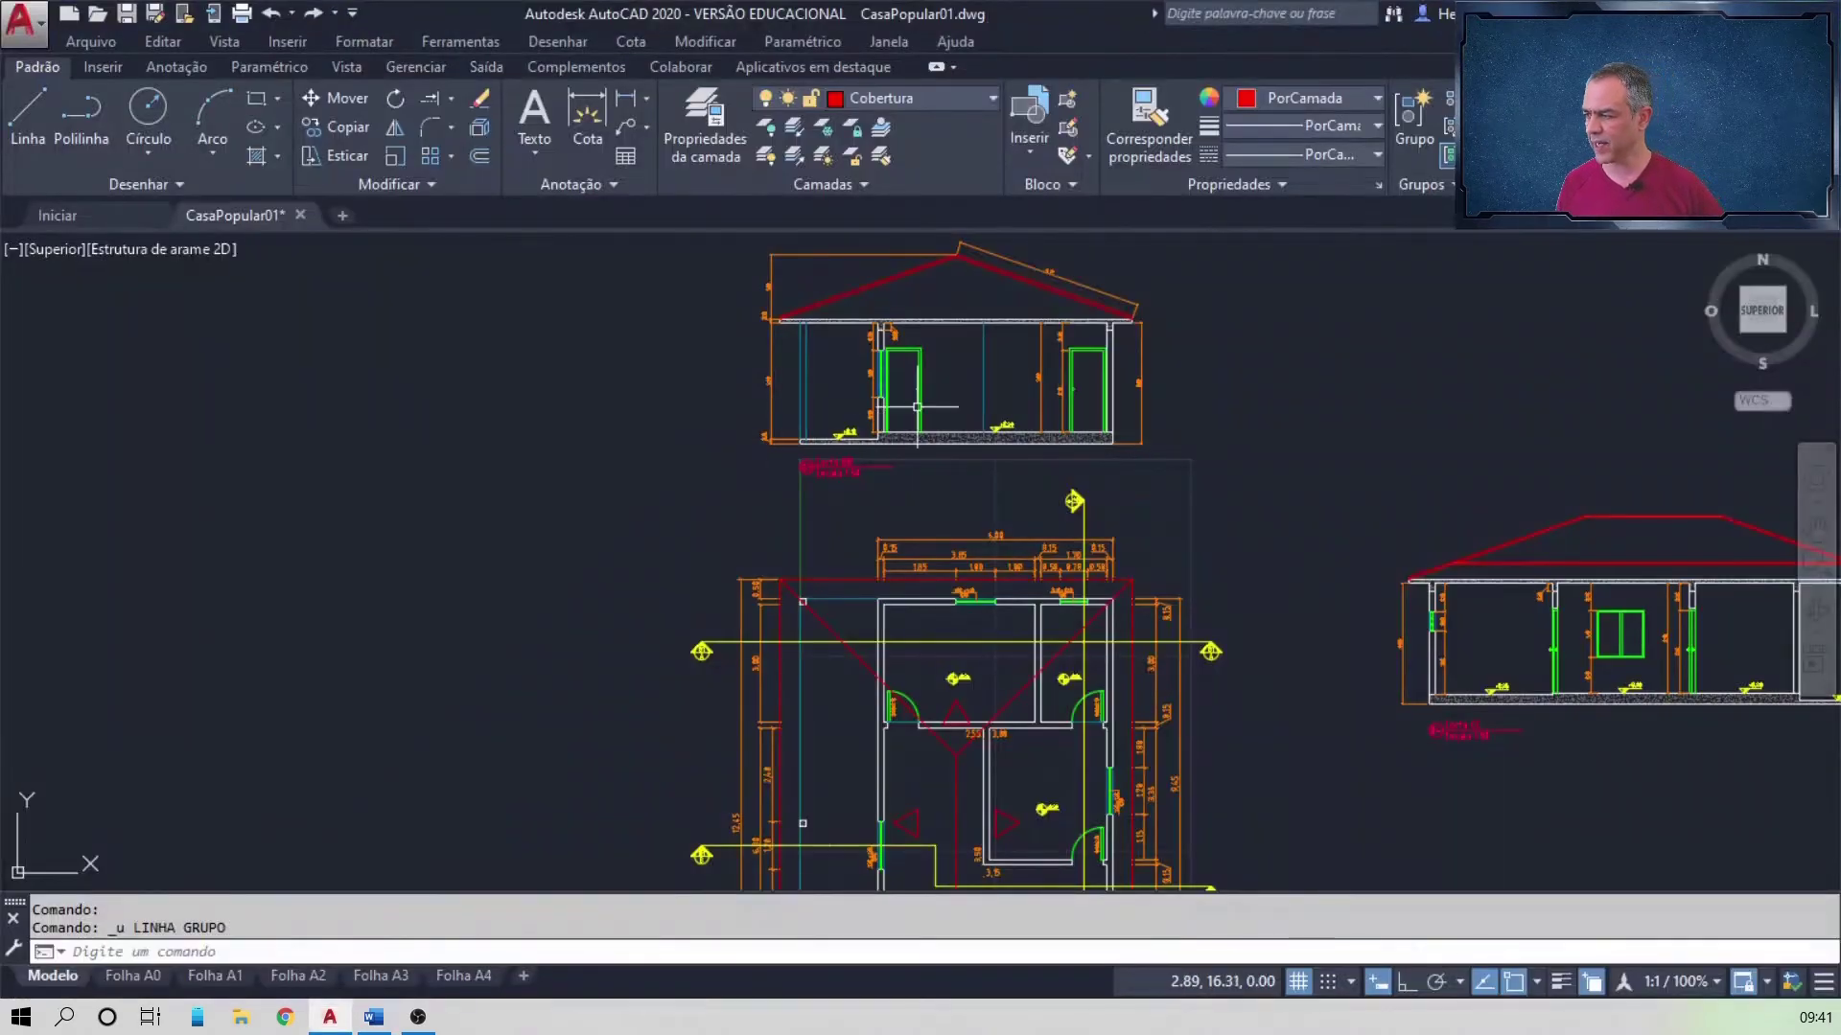
Step: Move Corte BB with its dimensions and caption to the right of Corte AA, with its base aligned to Corte AA's base
middle_click_drag(1152, 319, 1046, 427)
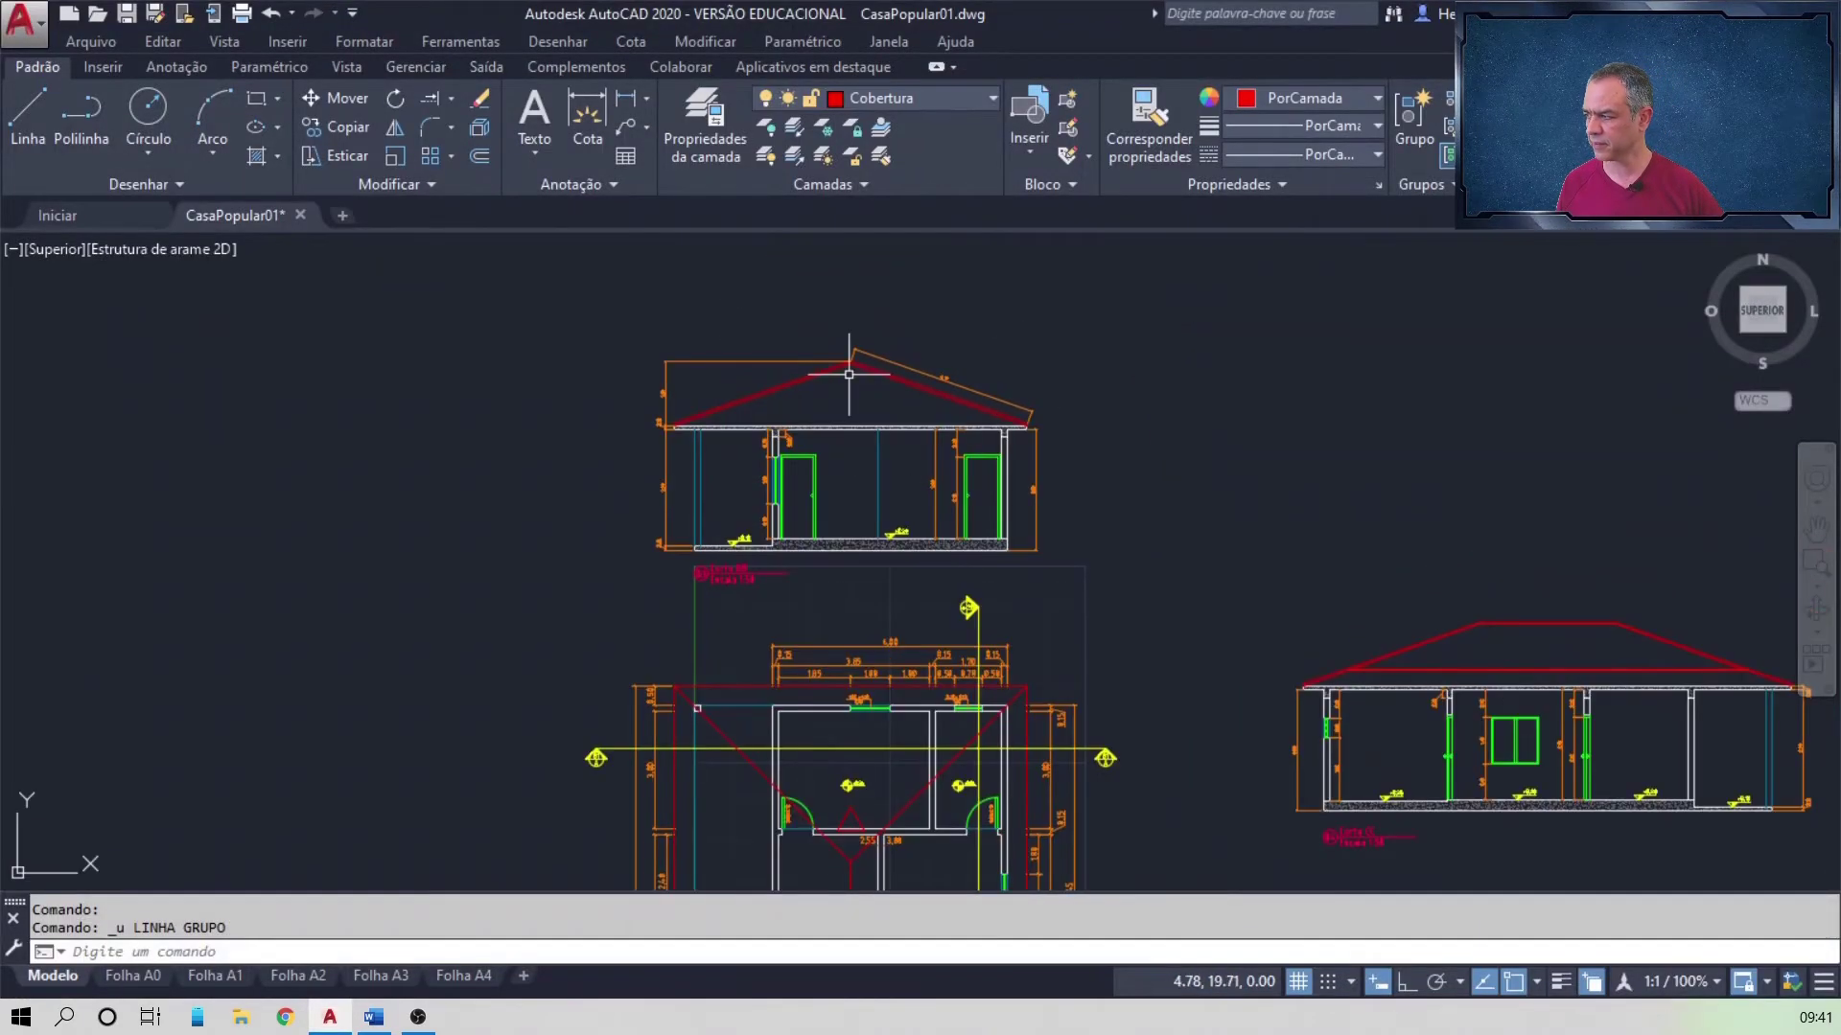
left_click(331, 98)
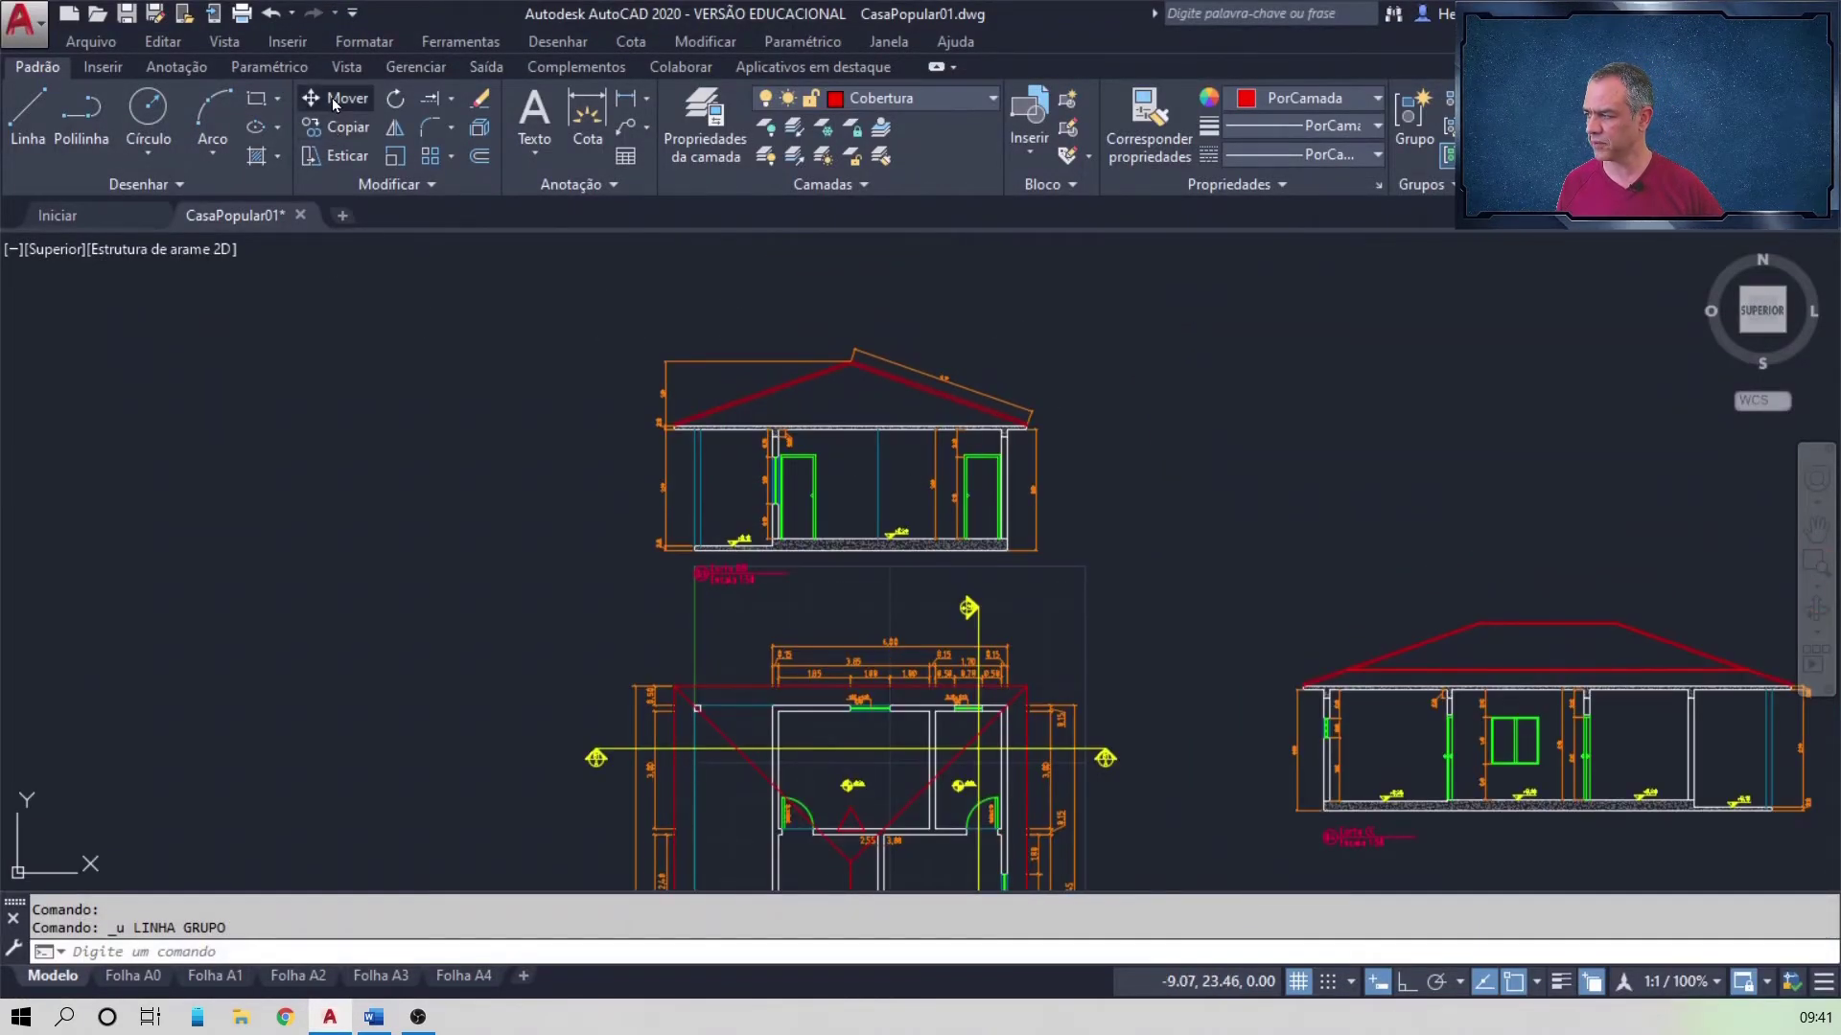
left_click(507, 245)
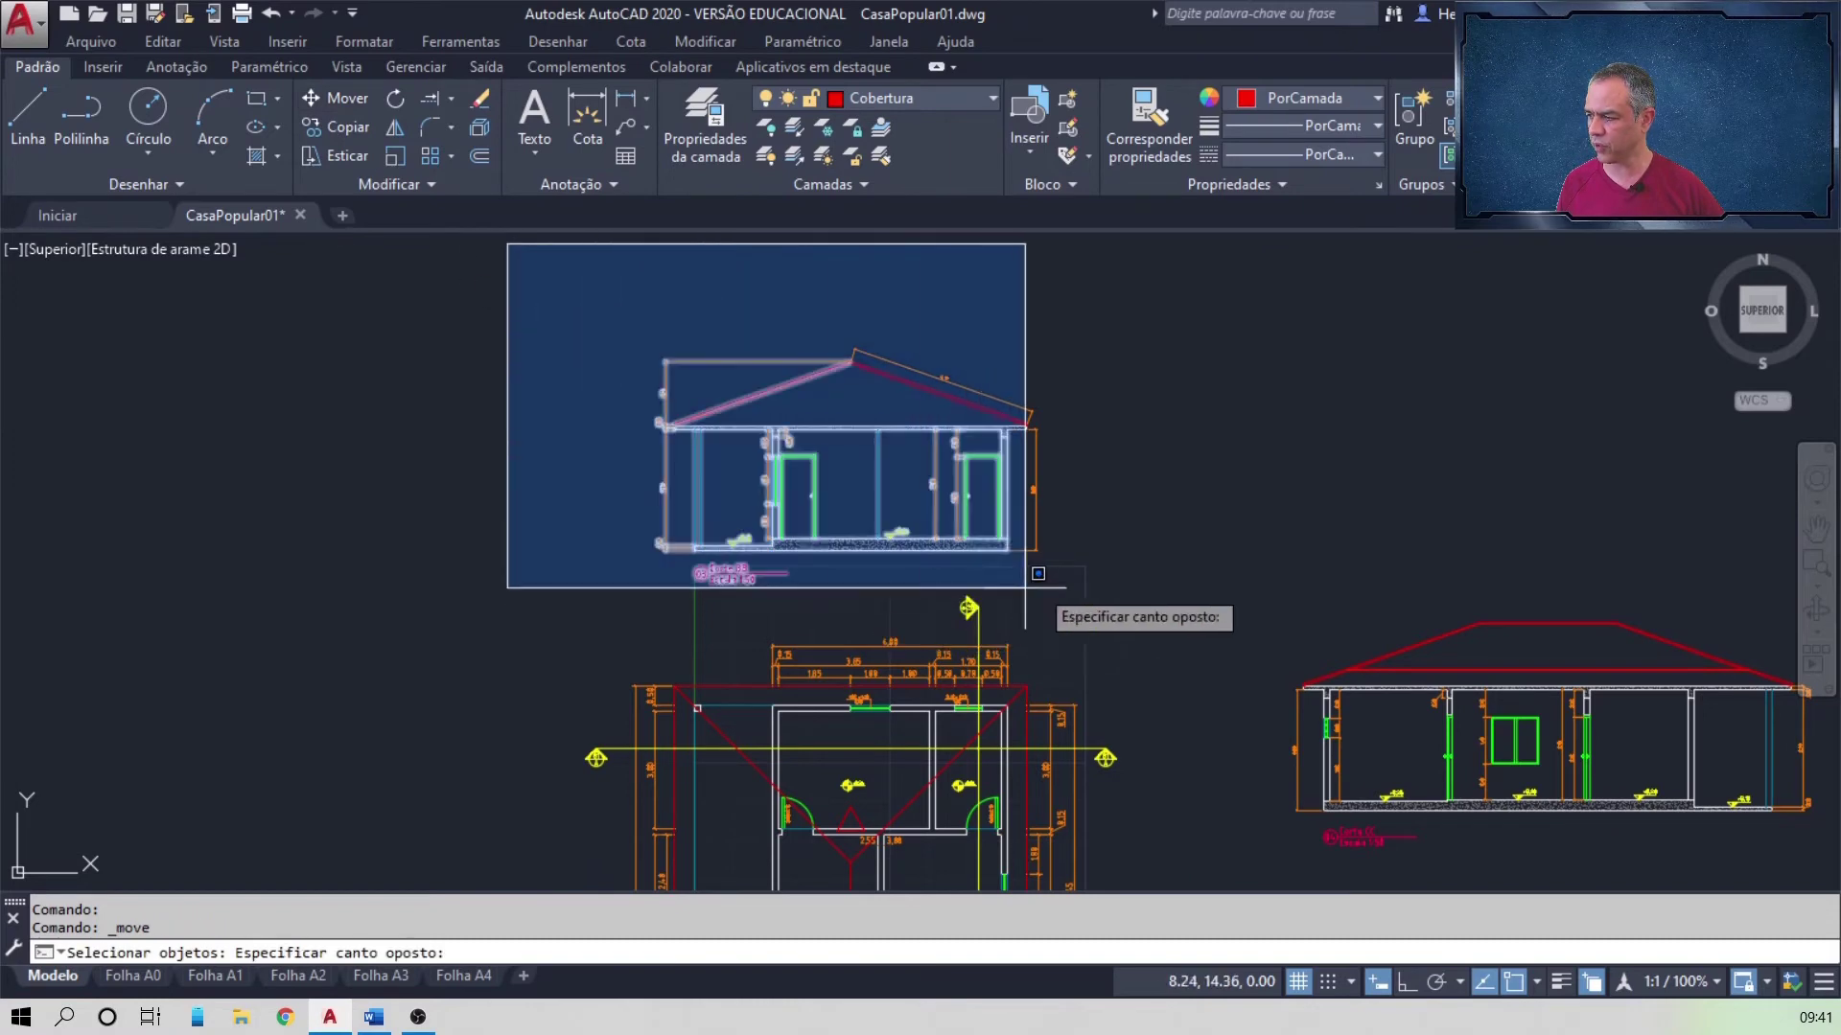
left_click(1196, 590)
key("Return")
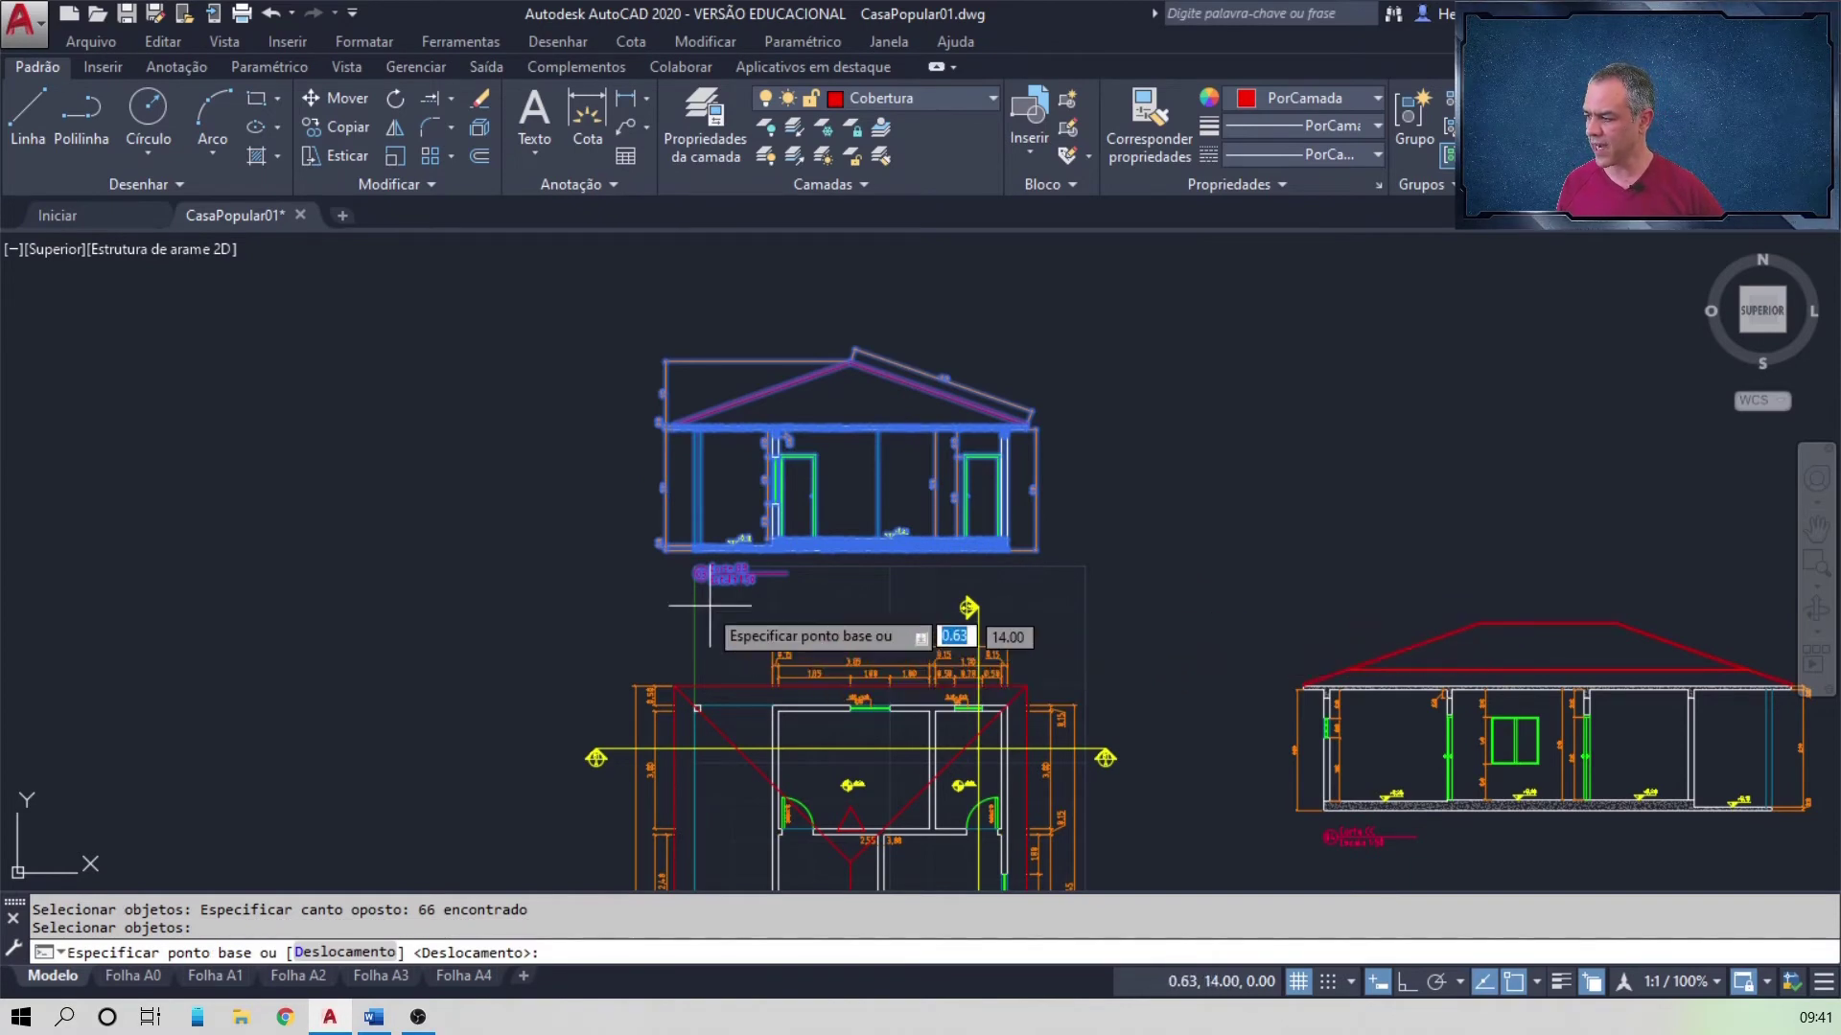
scroll(681, 599, "up", 5)
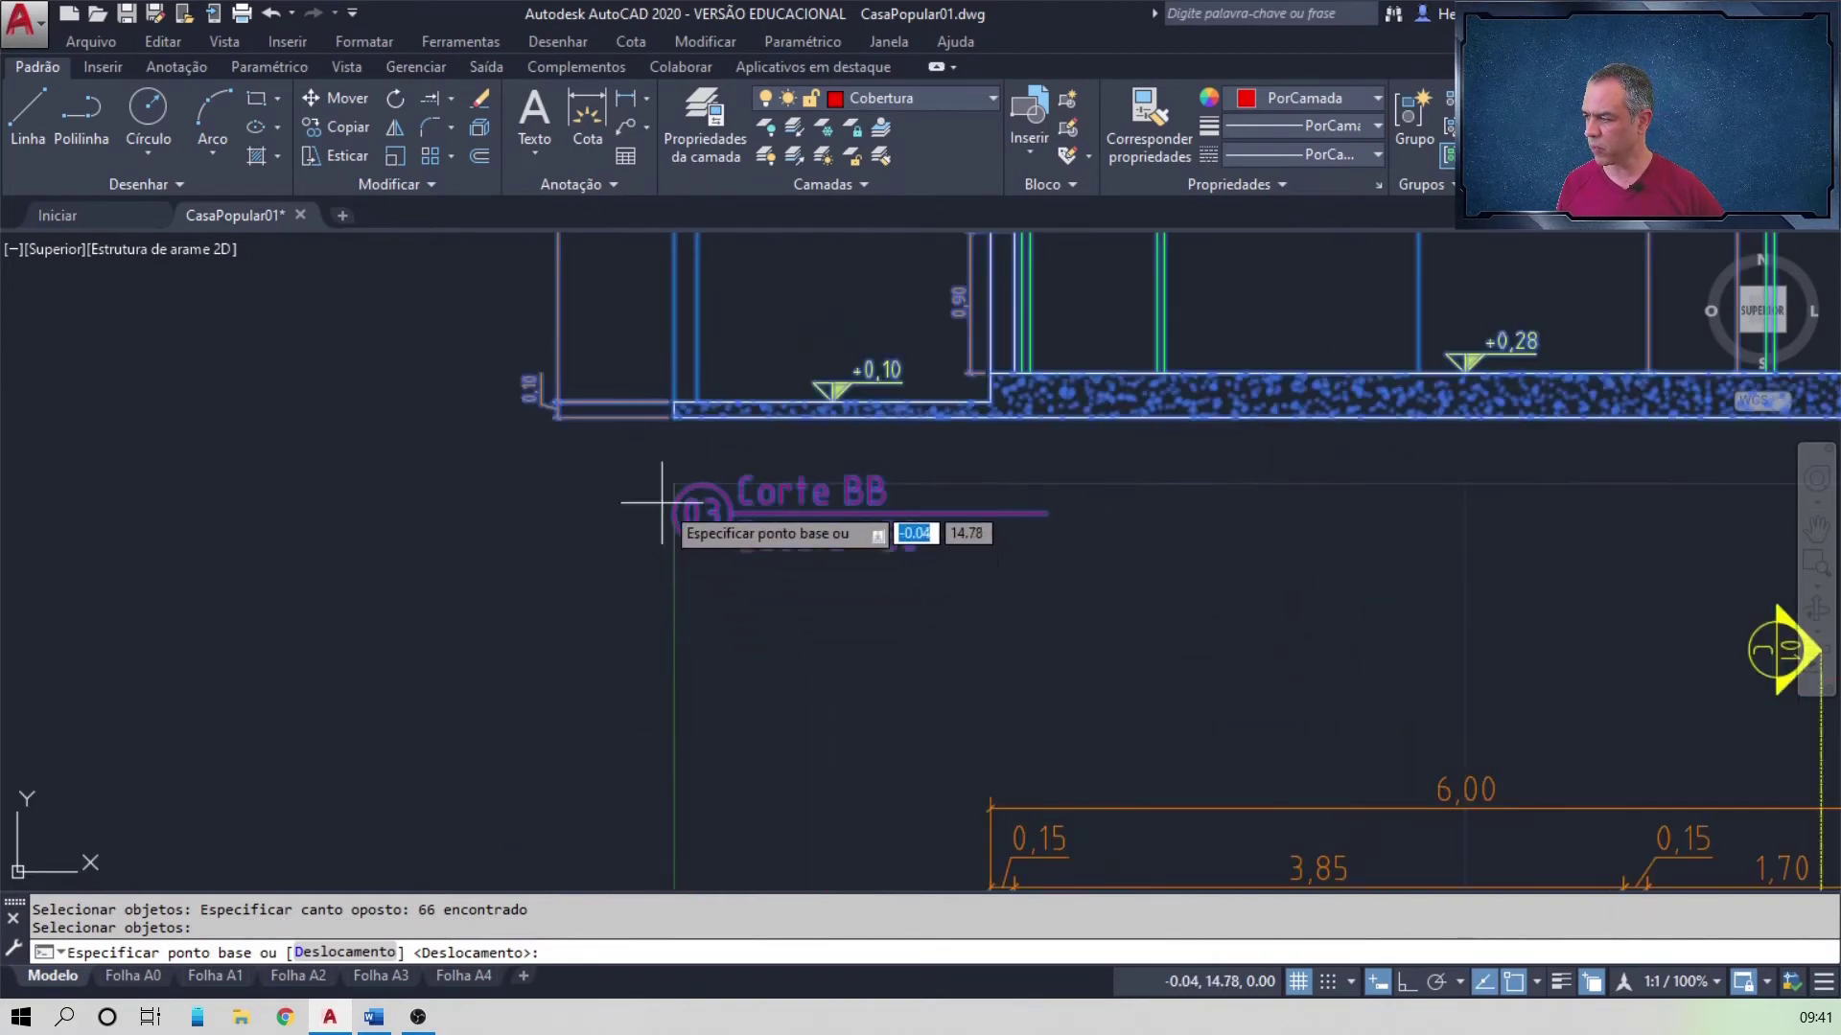
left_click(674, 417)
scroll(690, 398, "down", 5)
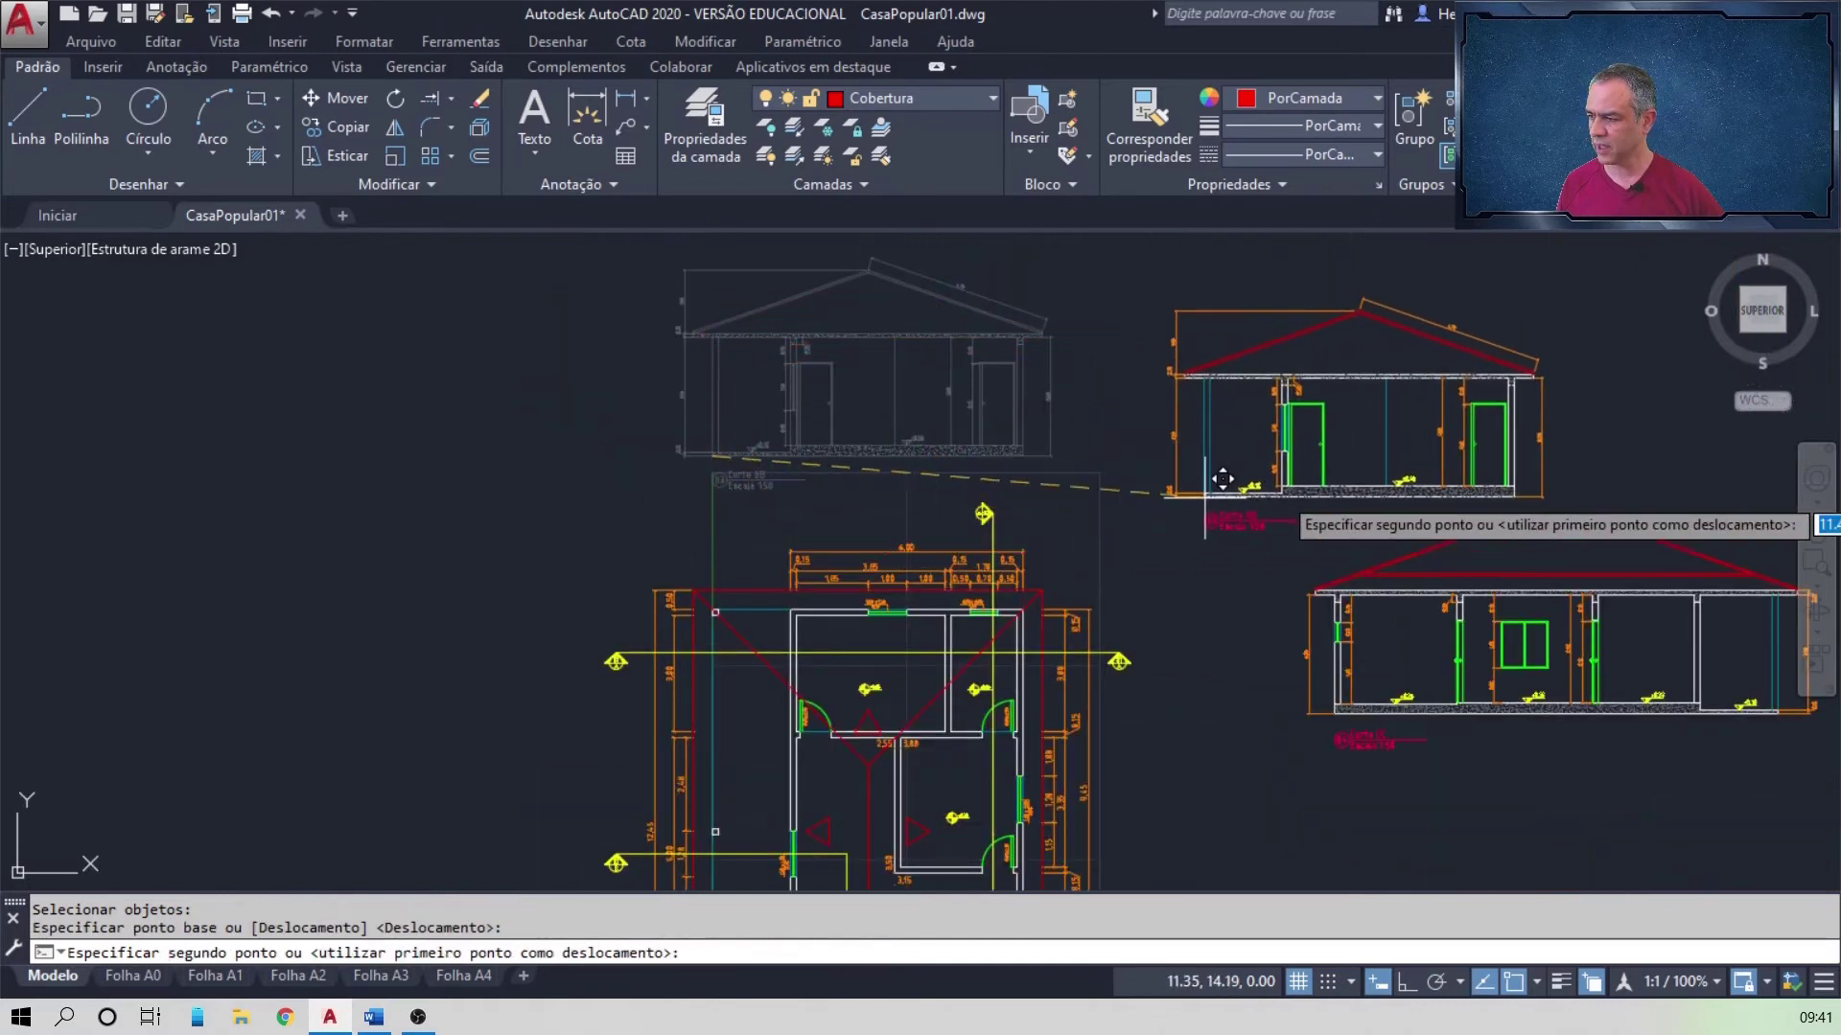
mouse_move(1400, 450)
middle_mouse_down()
mouse_move(561, 382)
mouse_move(188, 452)
middle_mouse_up()
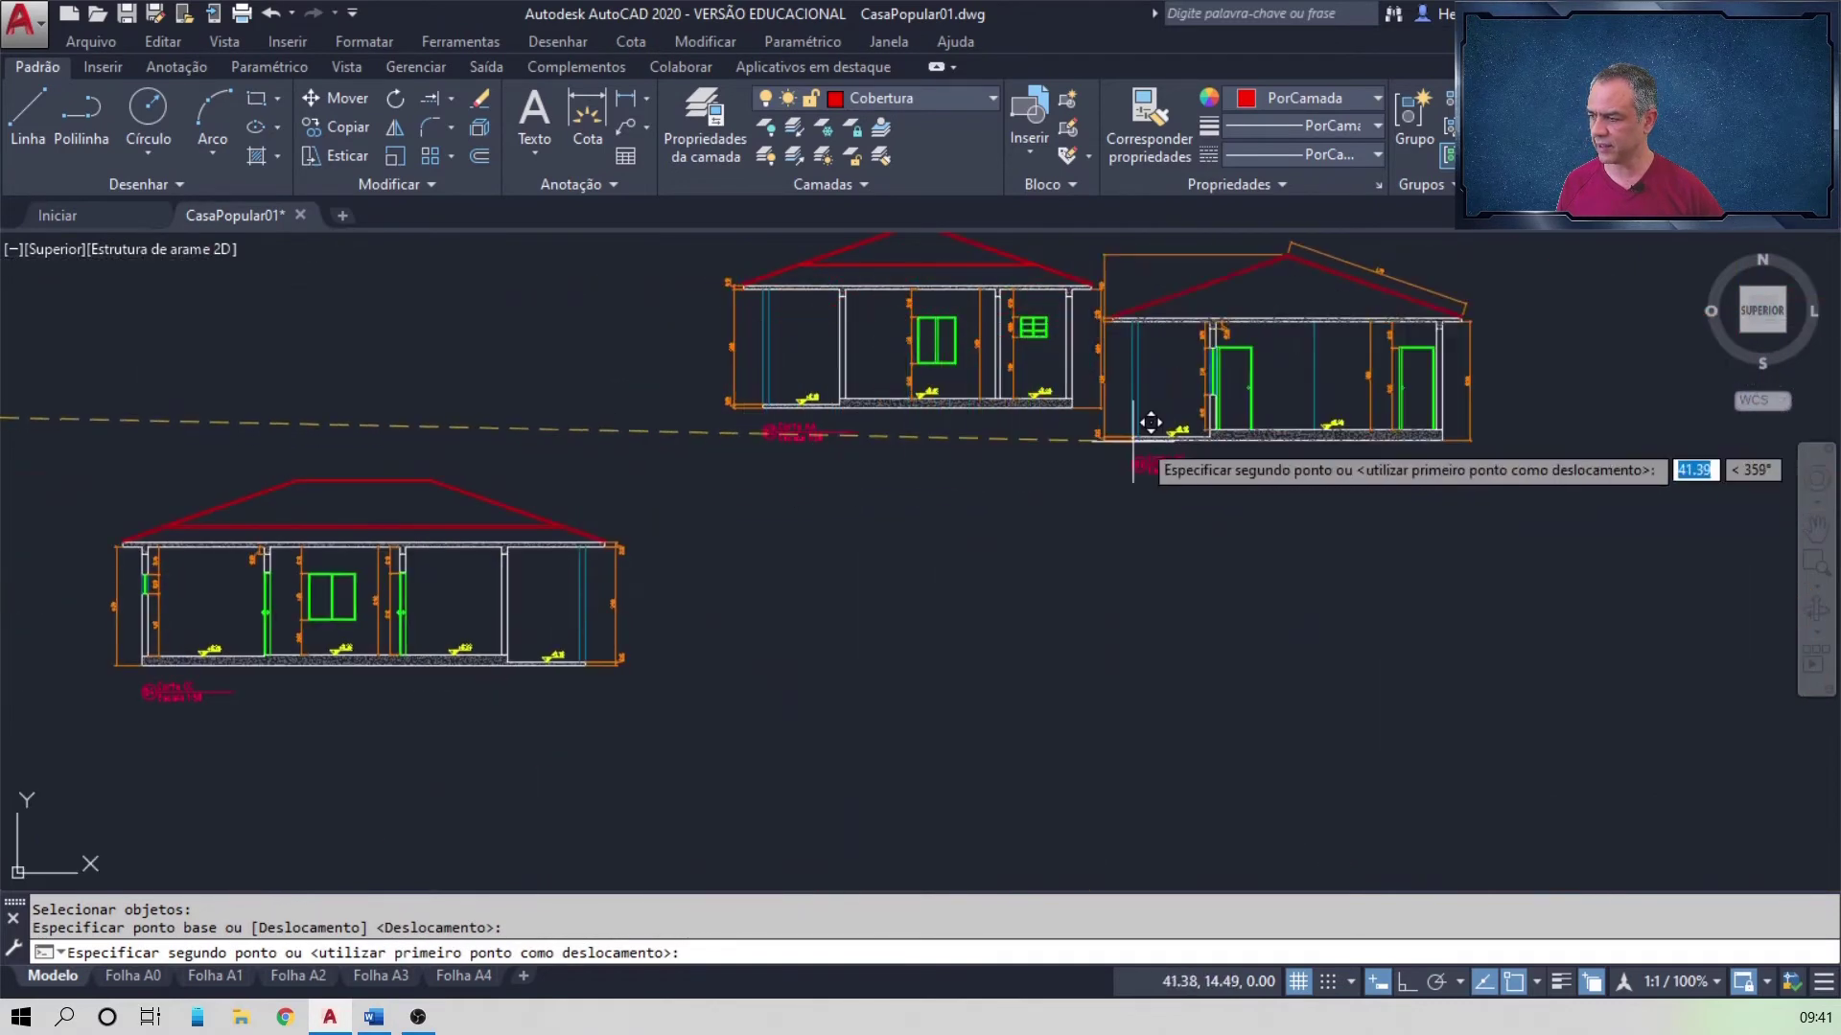
middle_click_drag(1129, 432, 740, 541)
scroll(740, 541, "up", 4)
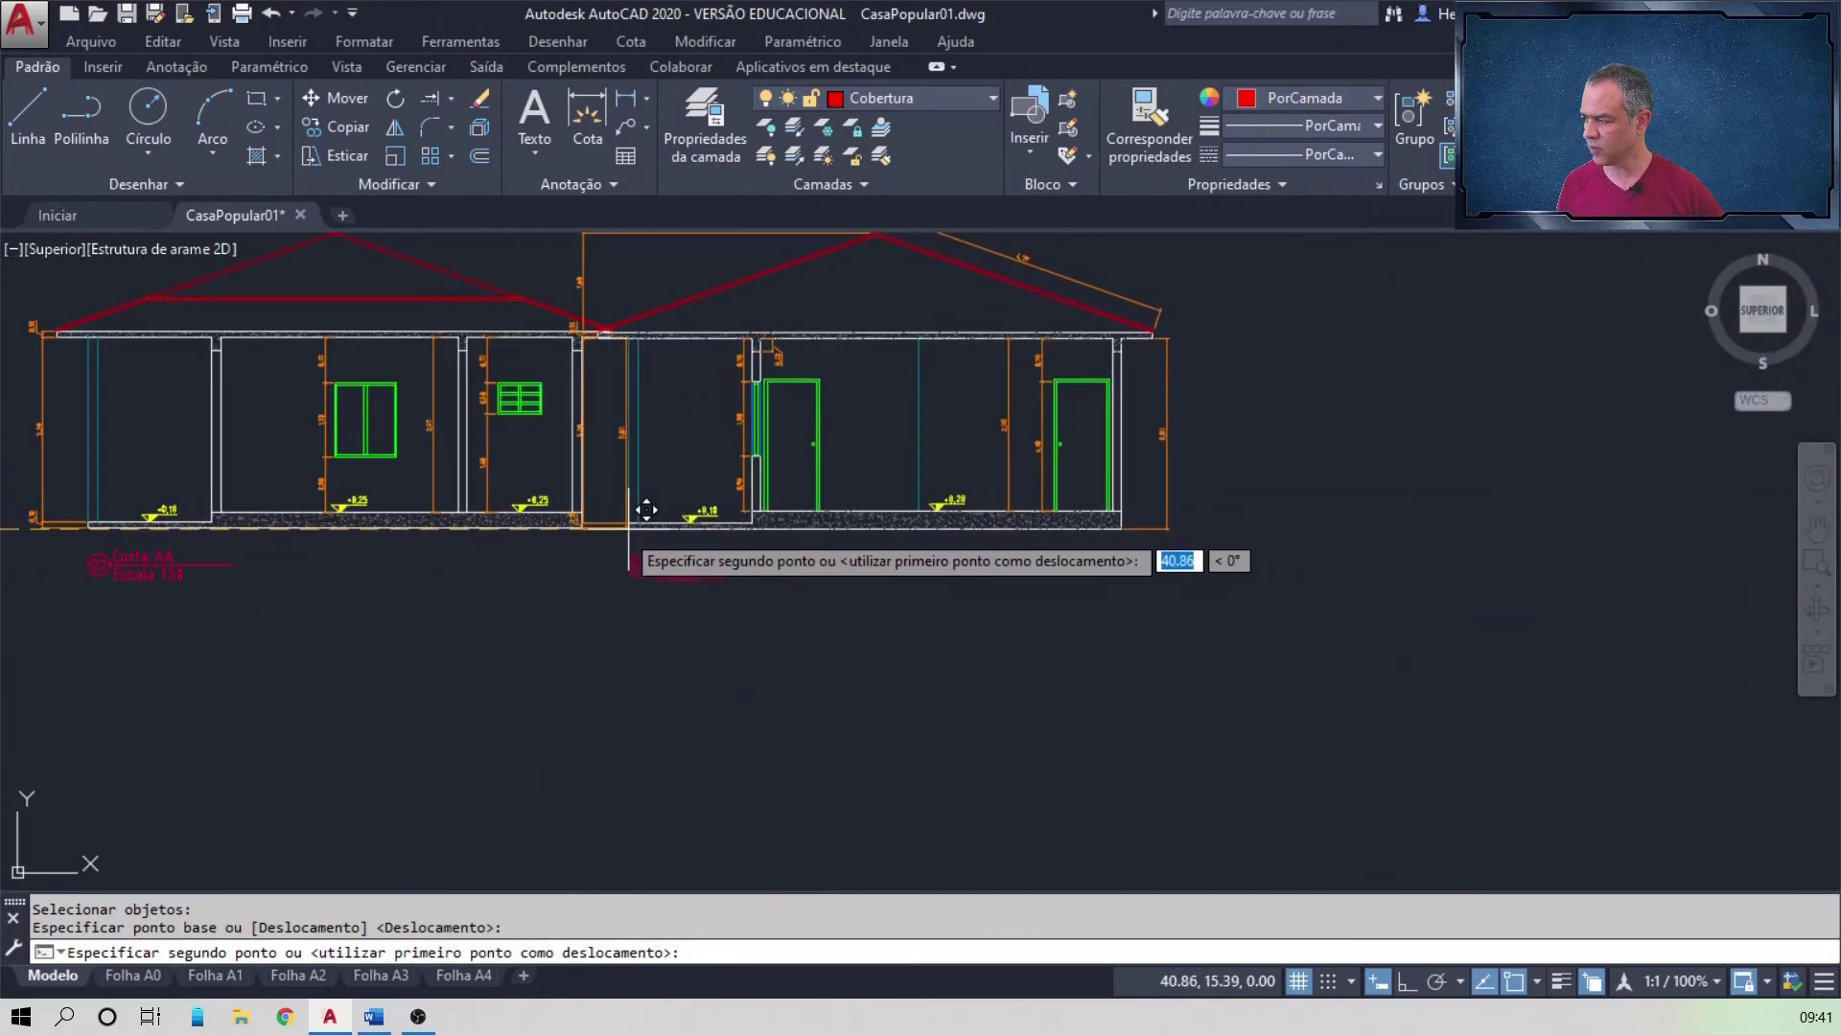
scroll(616, 527, "up", 3)
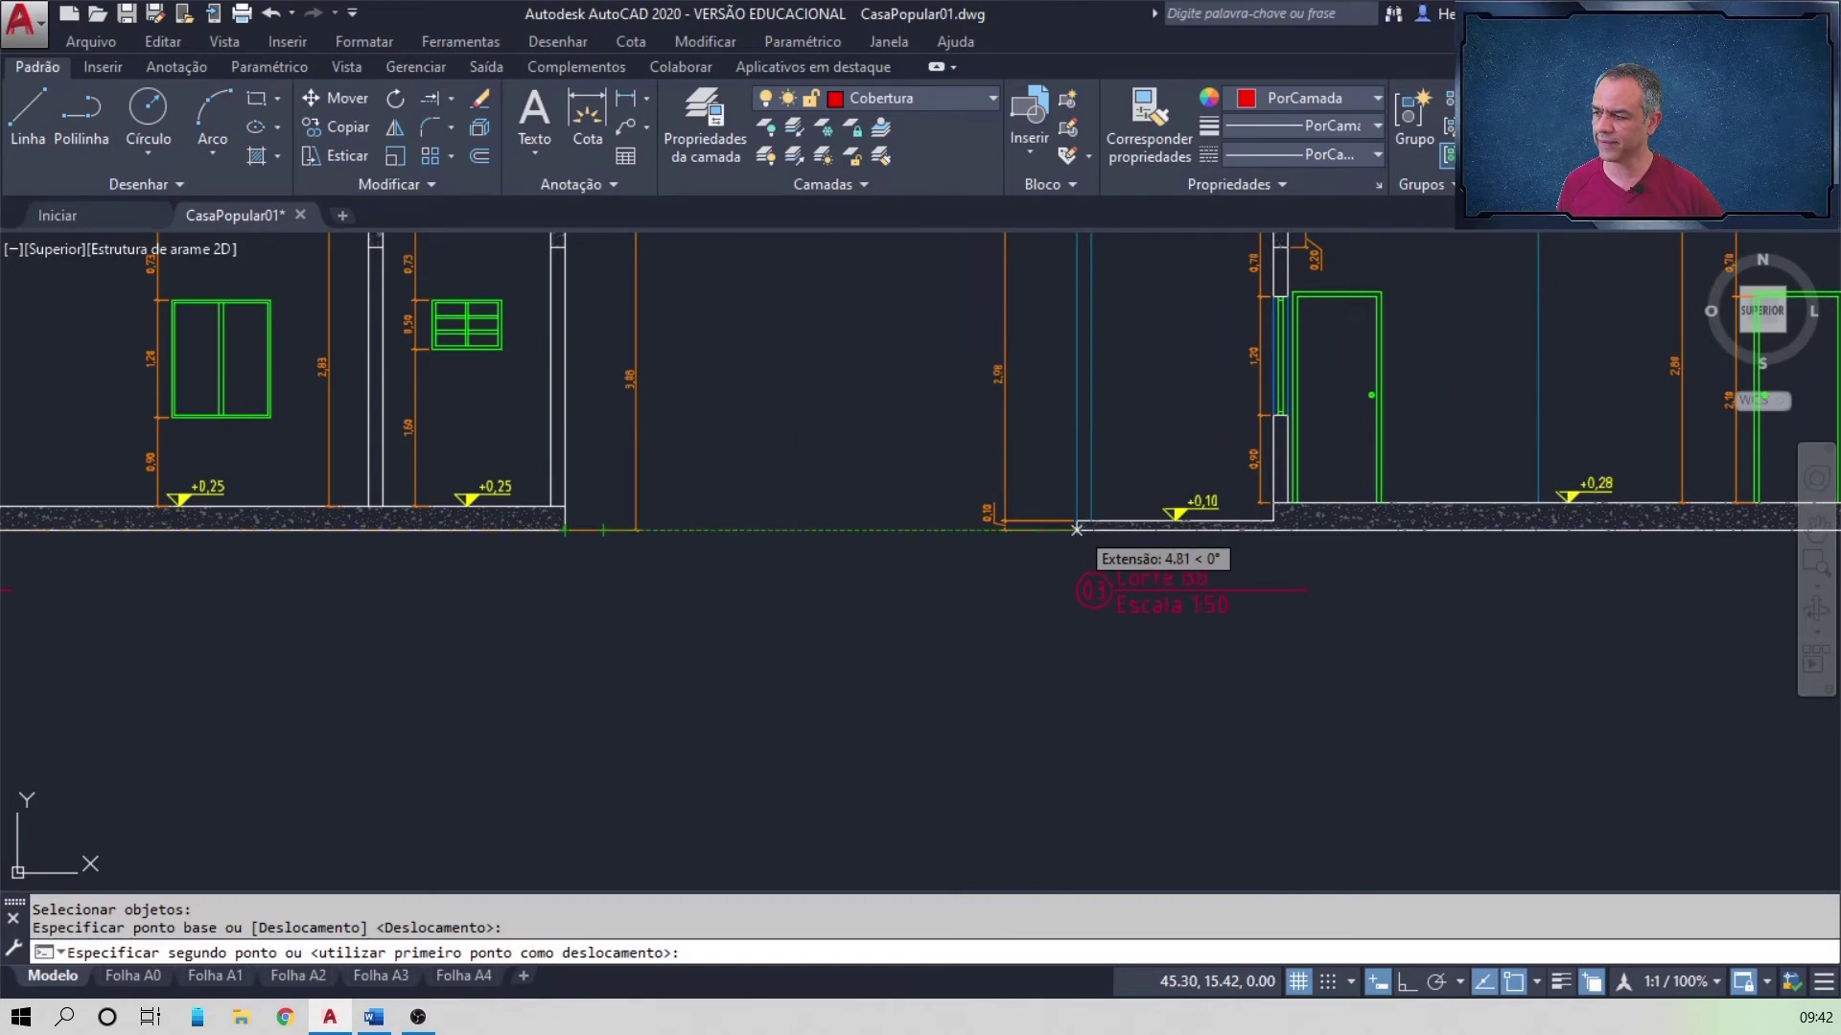
left_click(1094, 508)
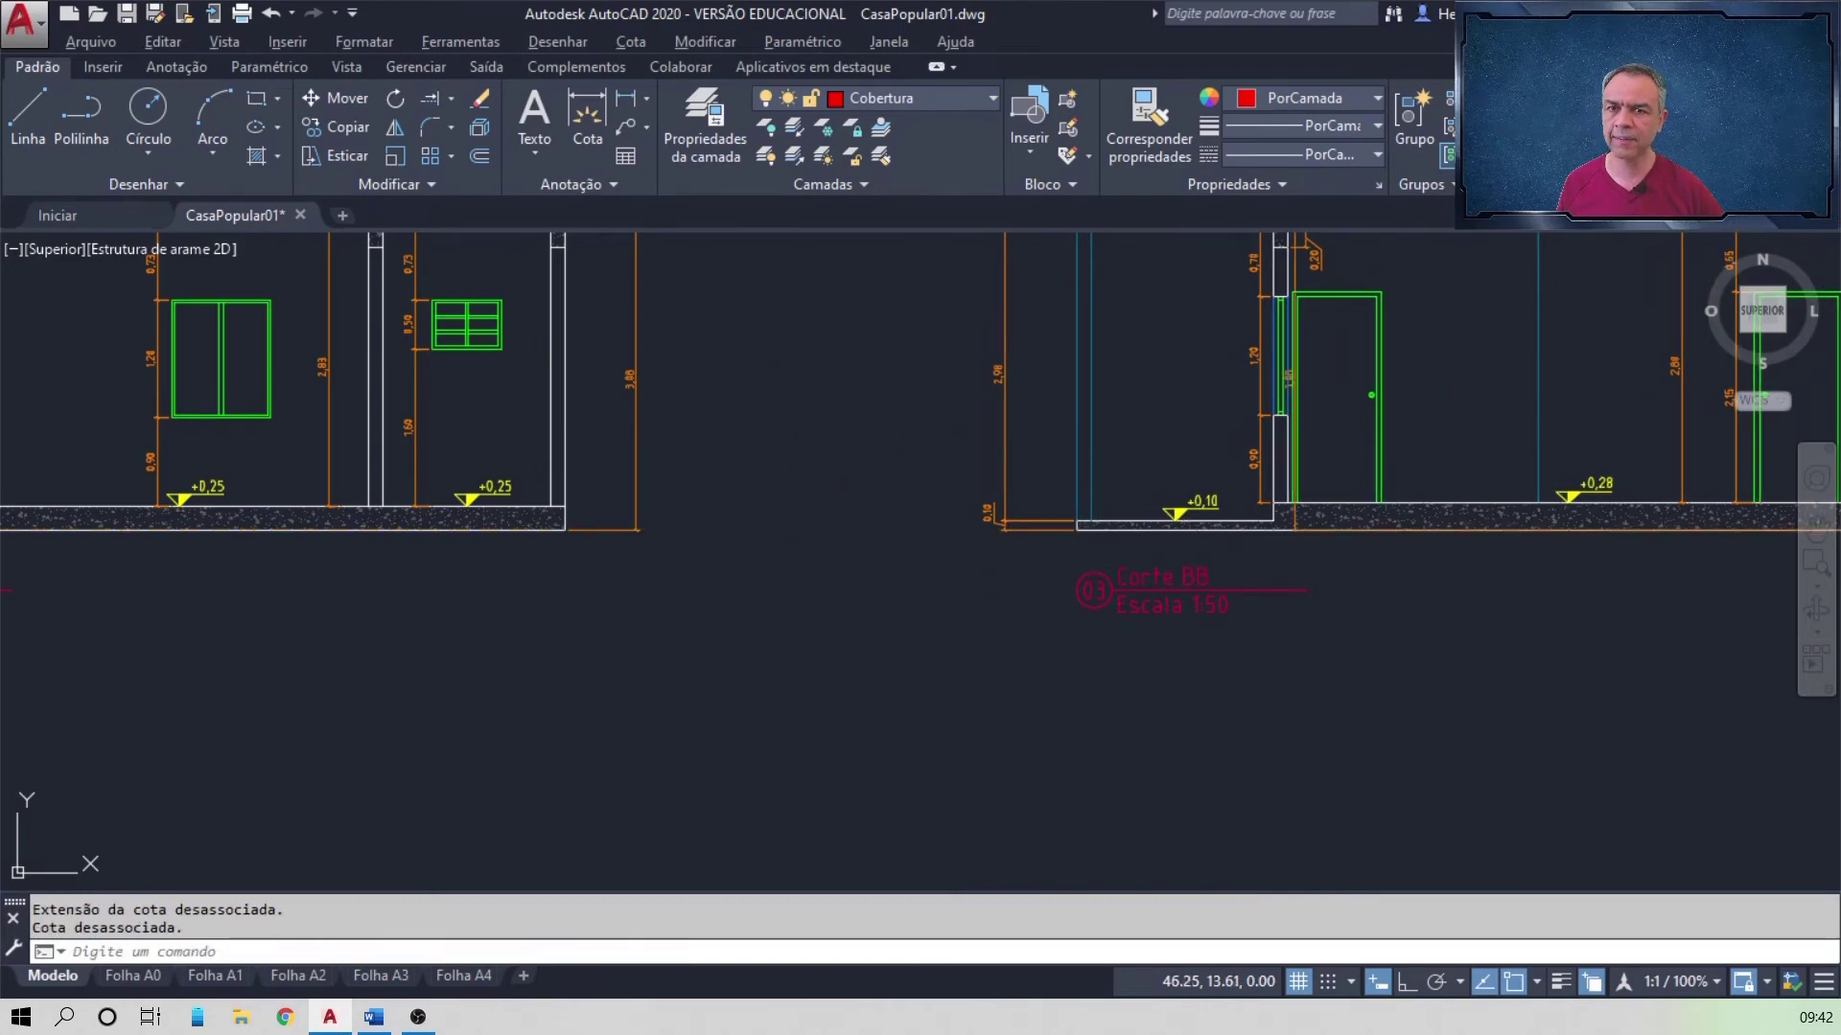
Step: Reread in Word item 61's instruction on copying the front façade, and return to AutoCAD
key("alt+Tab")
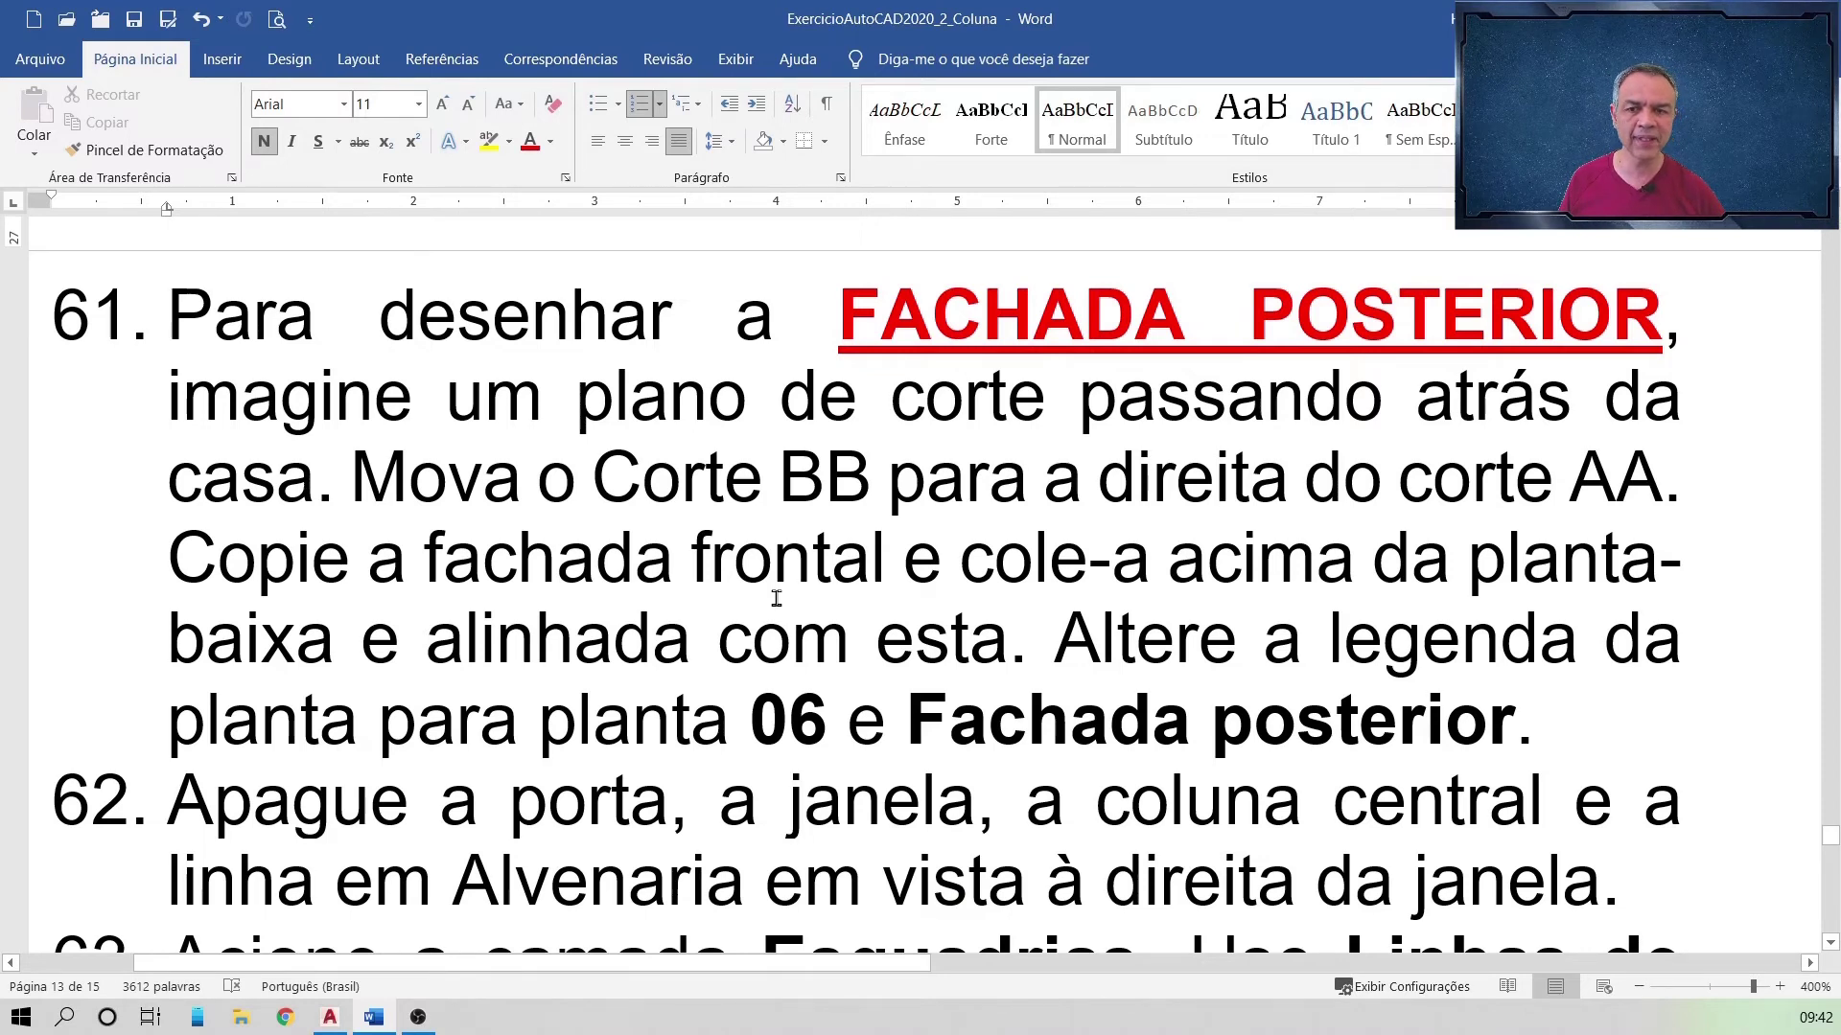
key("alt")
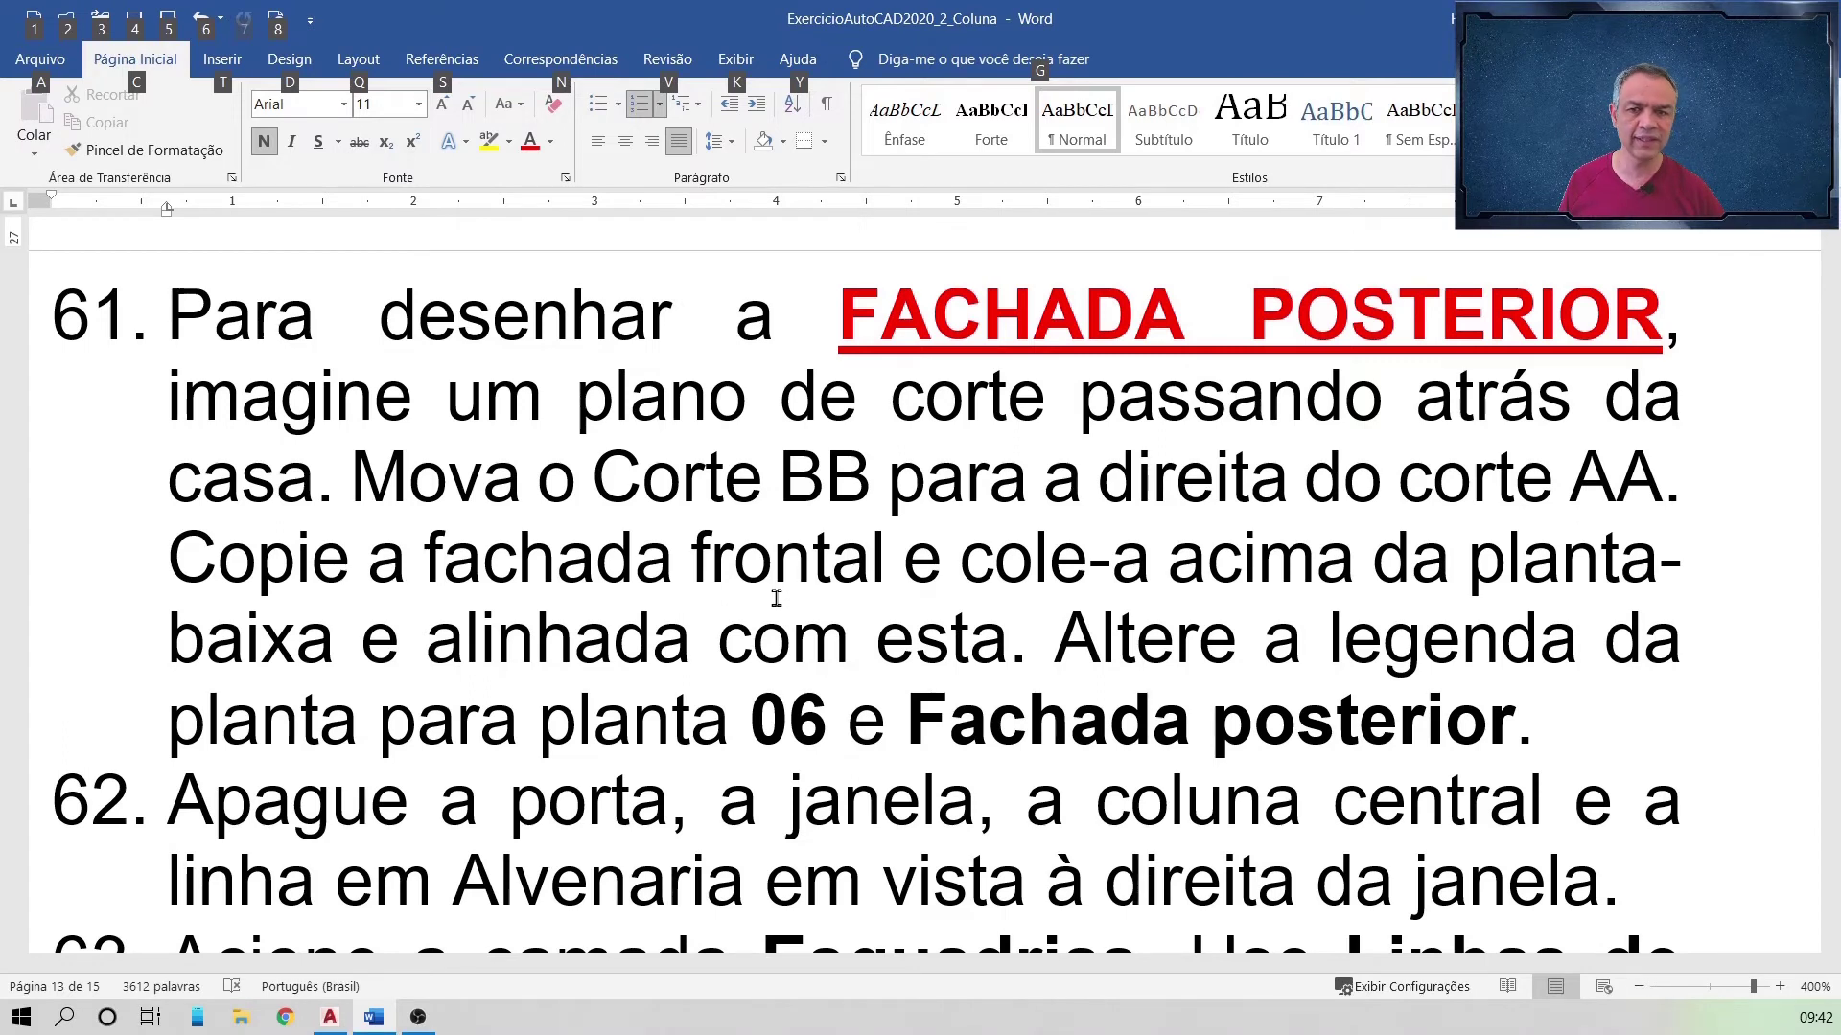
key("alt+Tab")
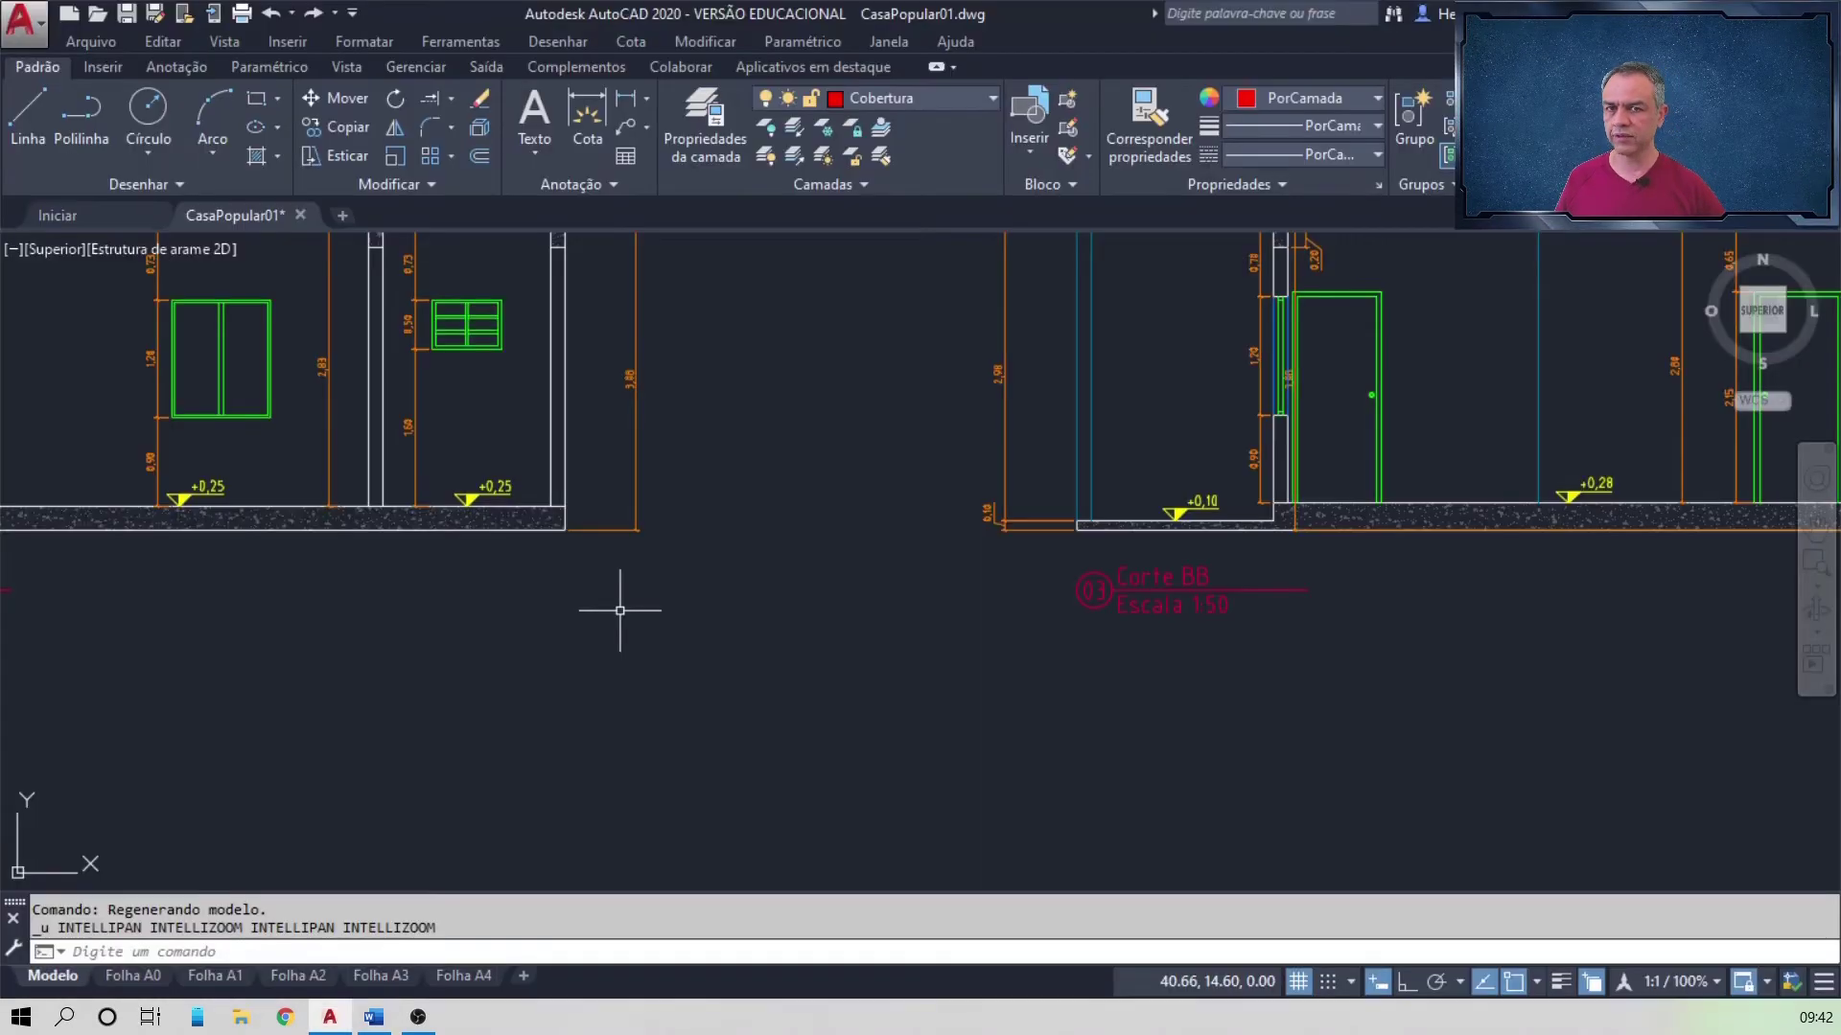
Step: Copy the entire front façade with its caption above the floor plan, aligning its lower-left corner vertically about 4.56 units above the plan's upper-left corner
scroll(618, 610, "down", 5)
mouse_move(474, 655)
middle_mouse_down()
mouse_move(538, 577)
mouse_move(981, 324)
middle_mouse_up()
scroll(544, 604, "up", 5)
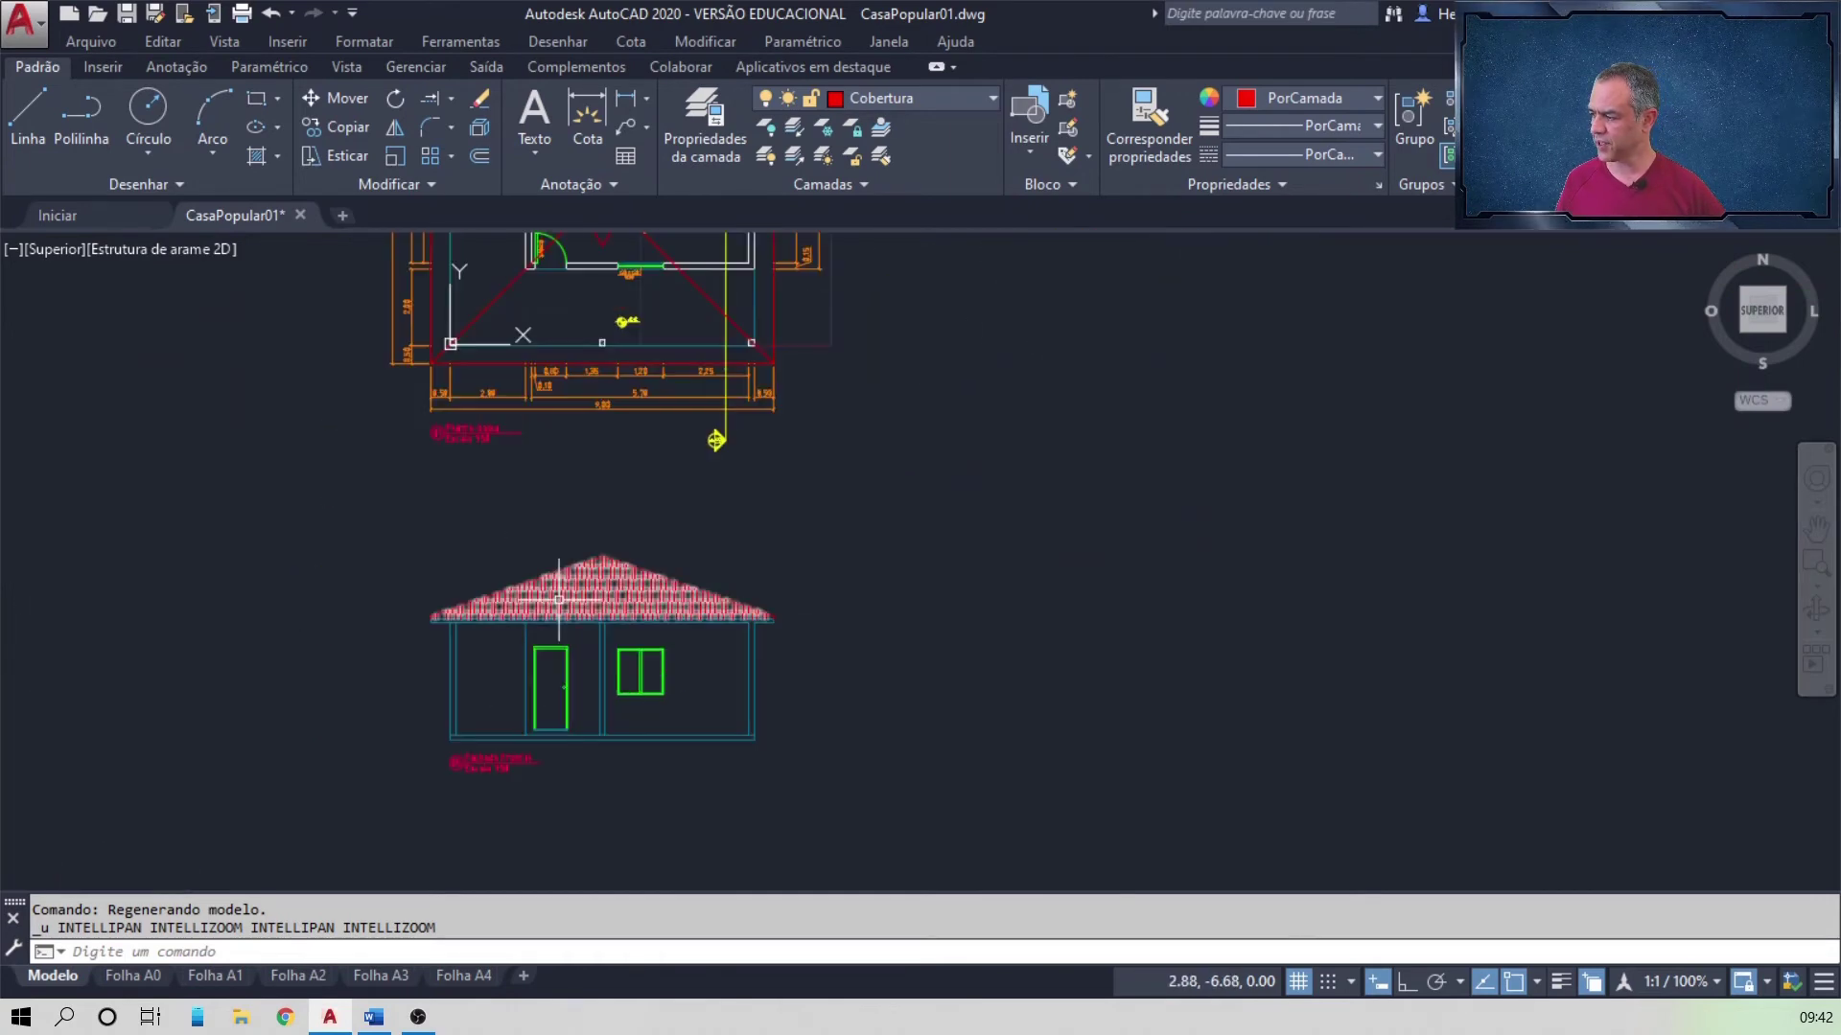
middle_click_drag(625, 589, 694, 471)
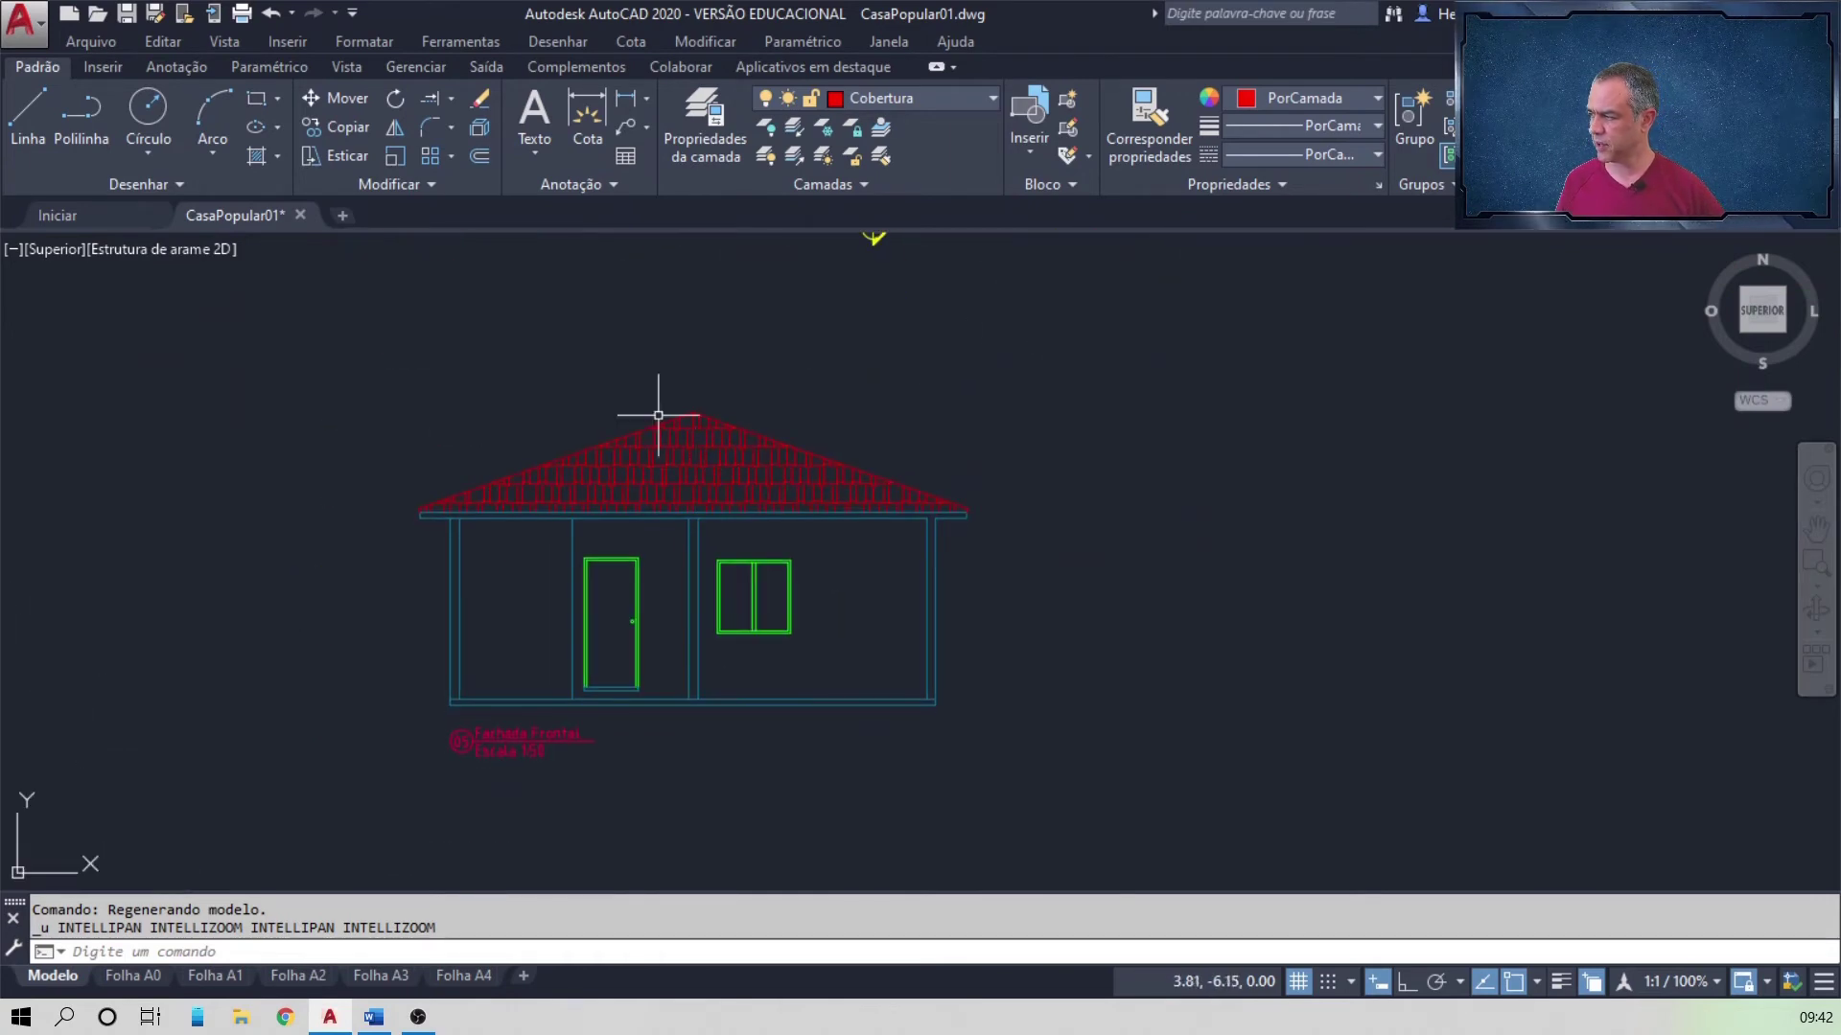
left_click(359, 135)
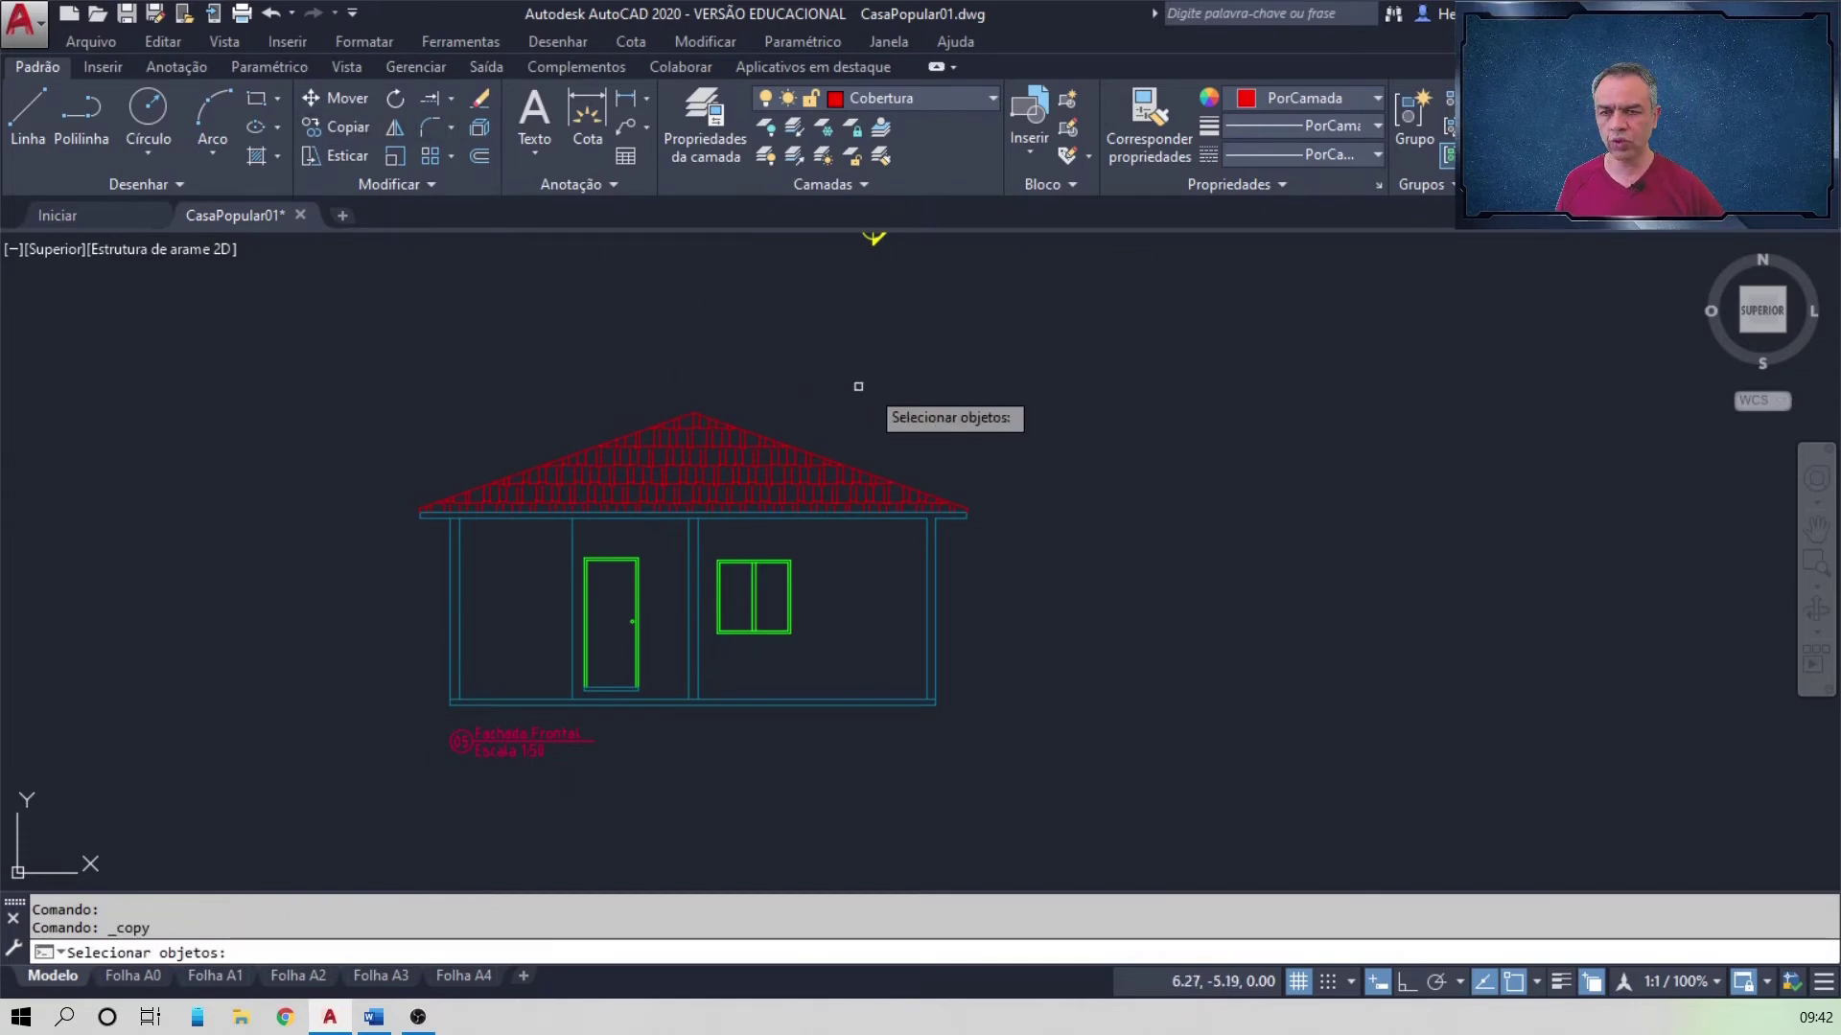
left_click(1107, 341)
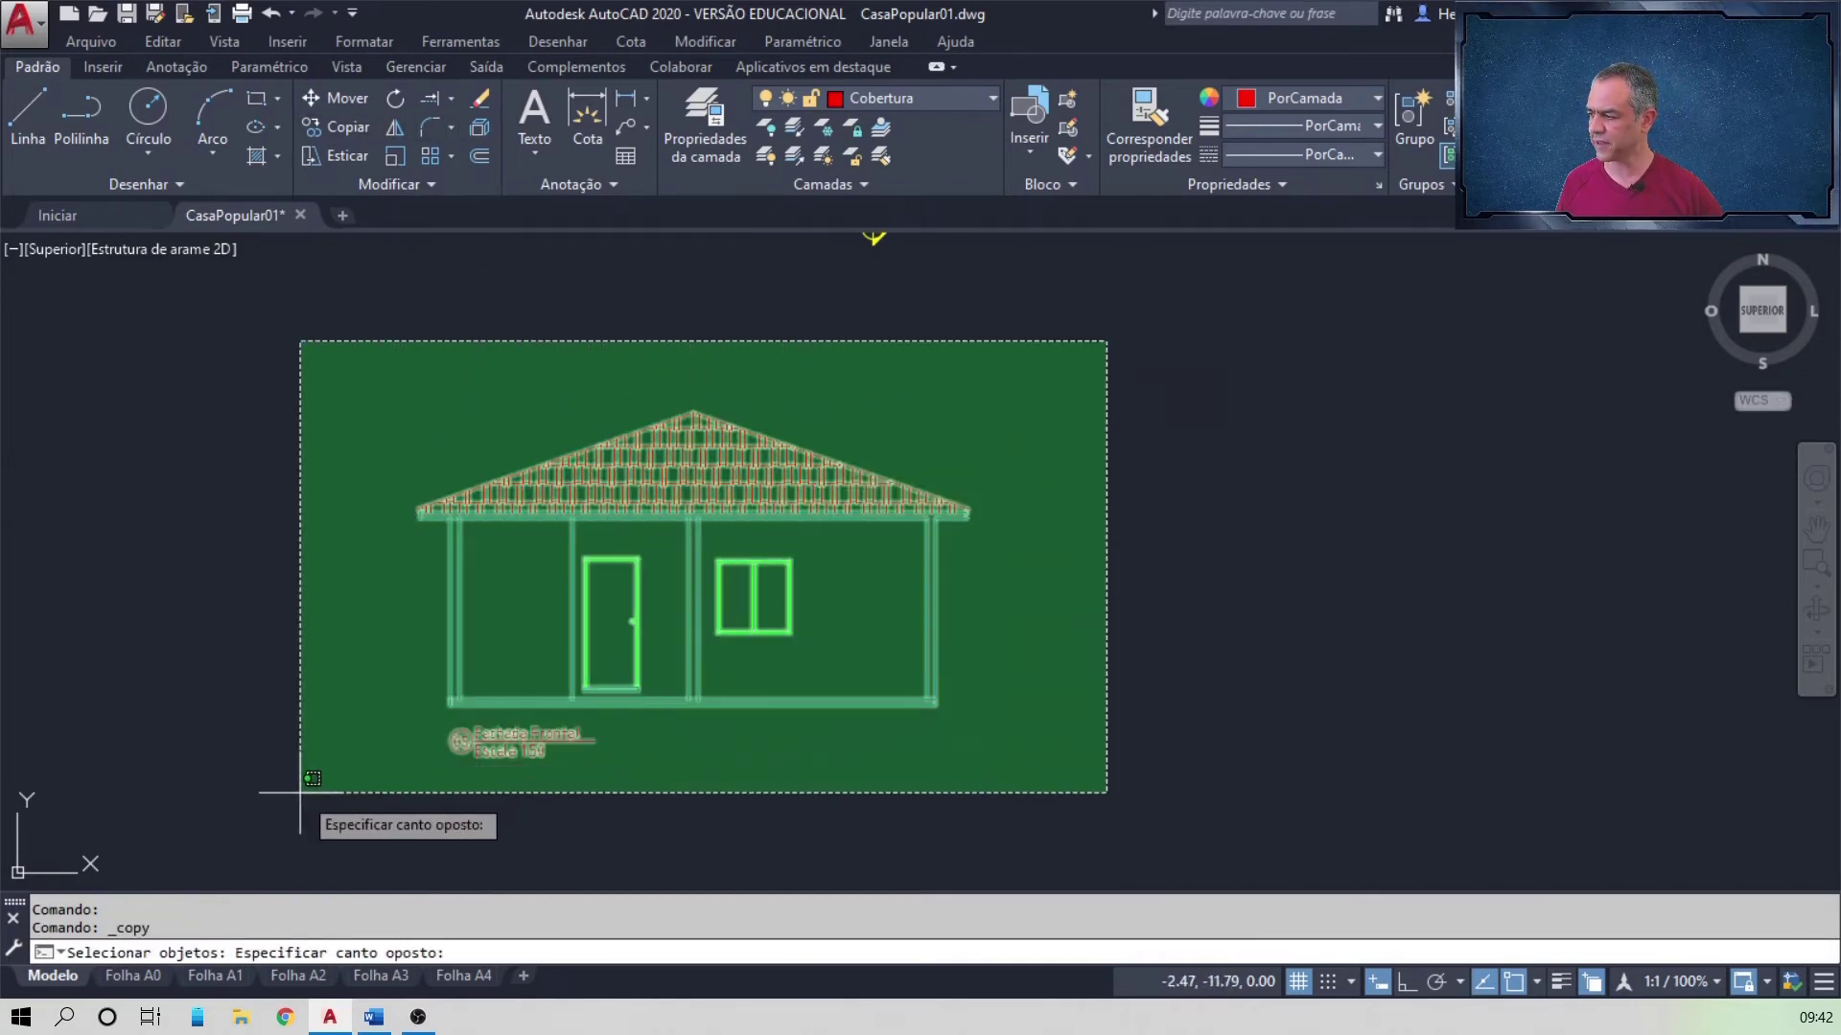
left_click(298, 793)
key("Return")
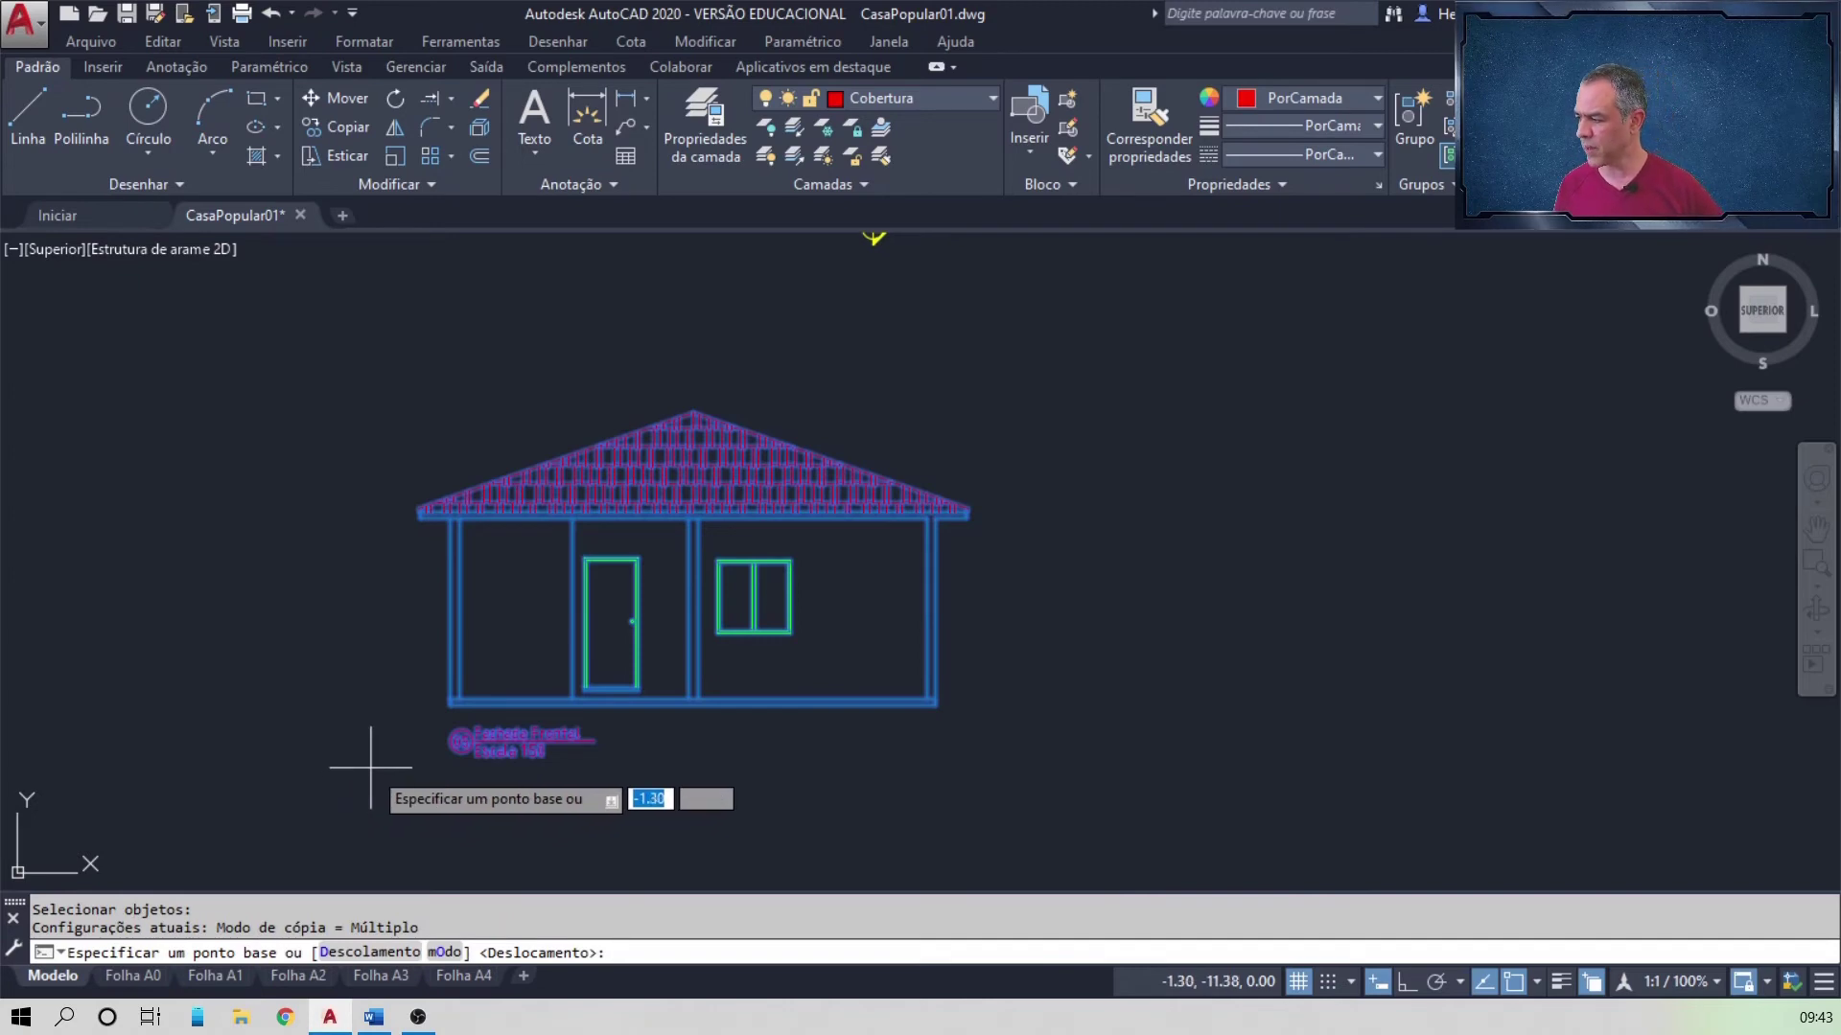
scroll(369, 767, "up", 4)
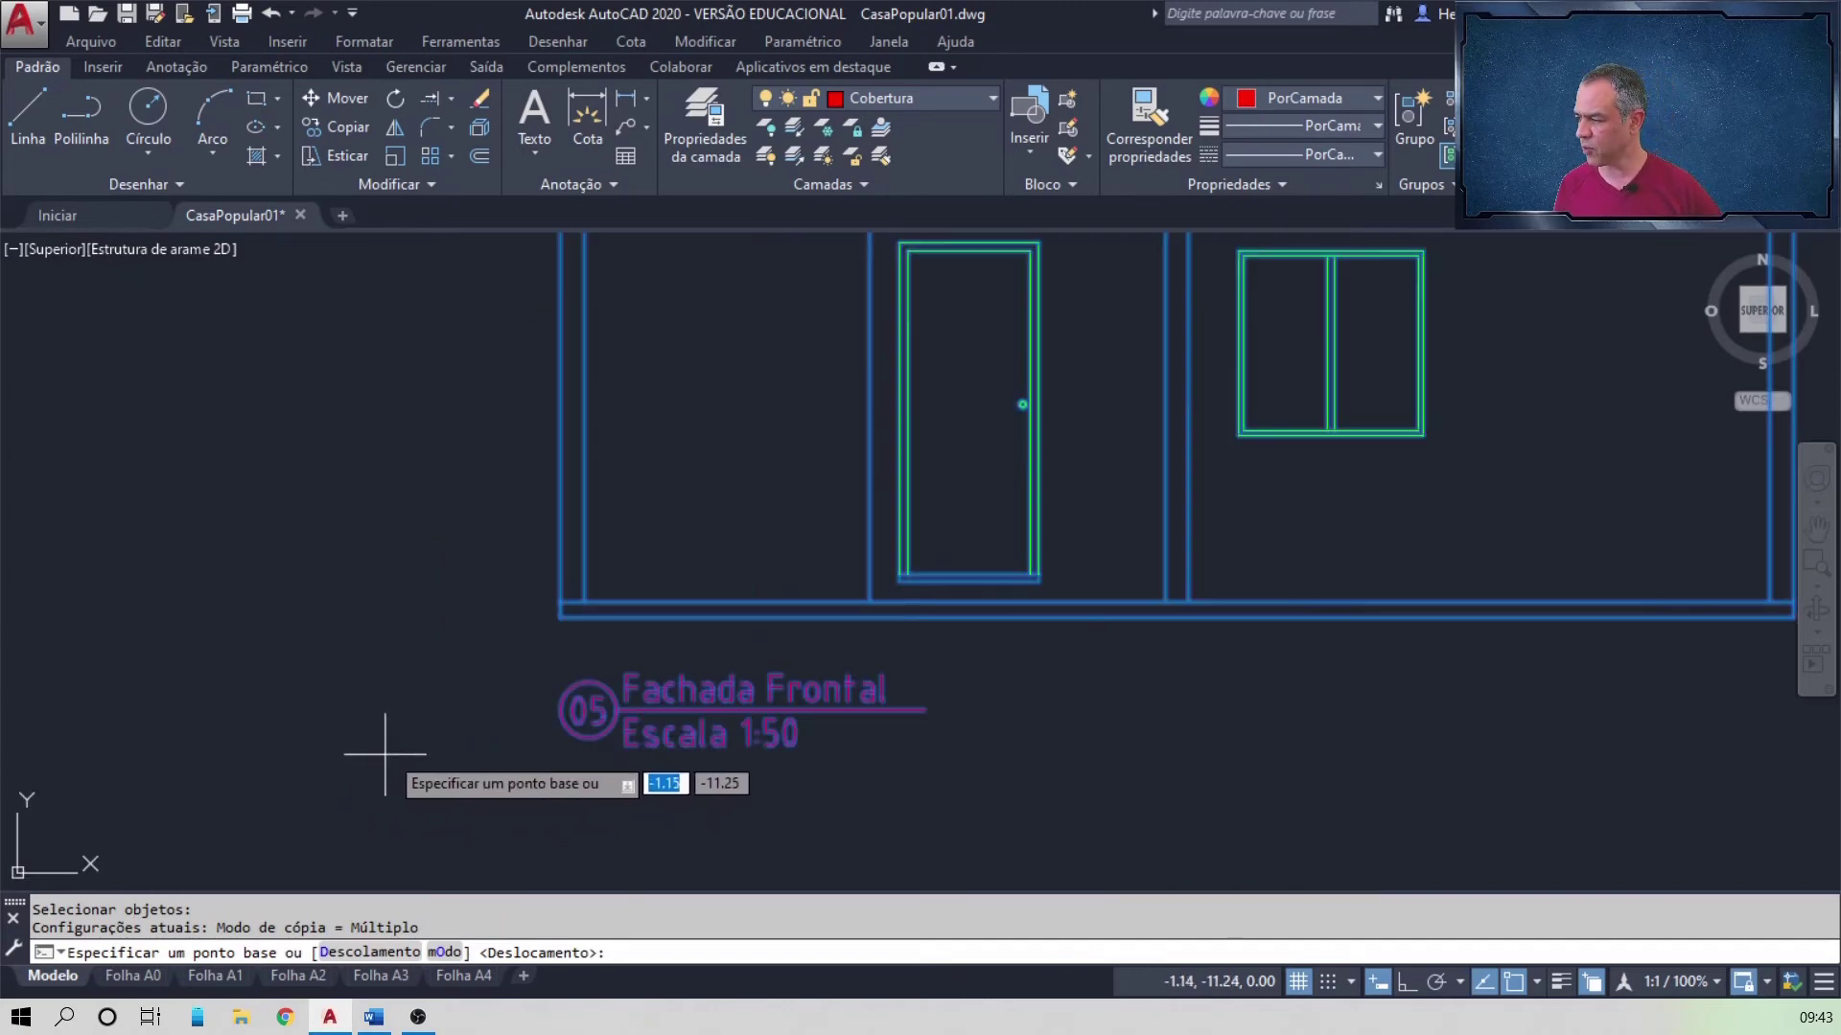
left_click(560, 617)
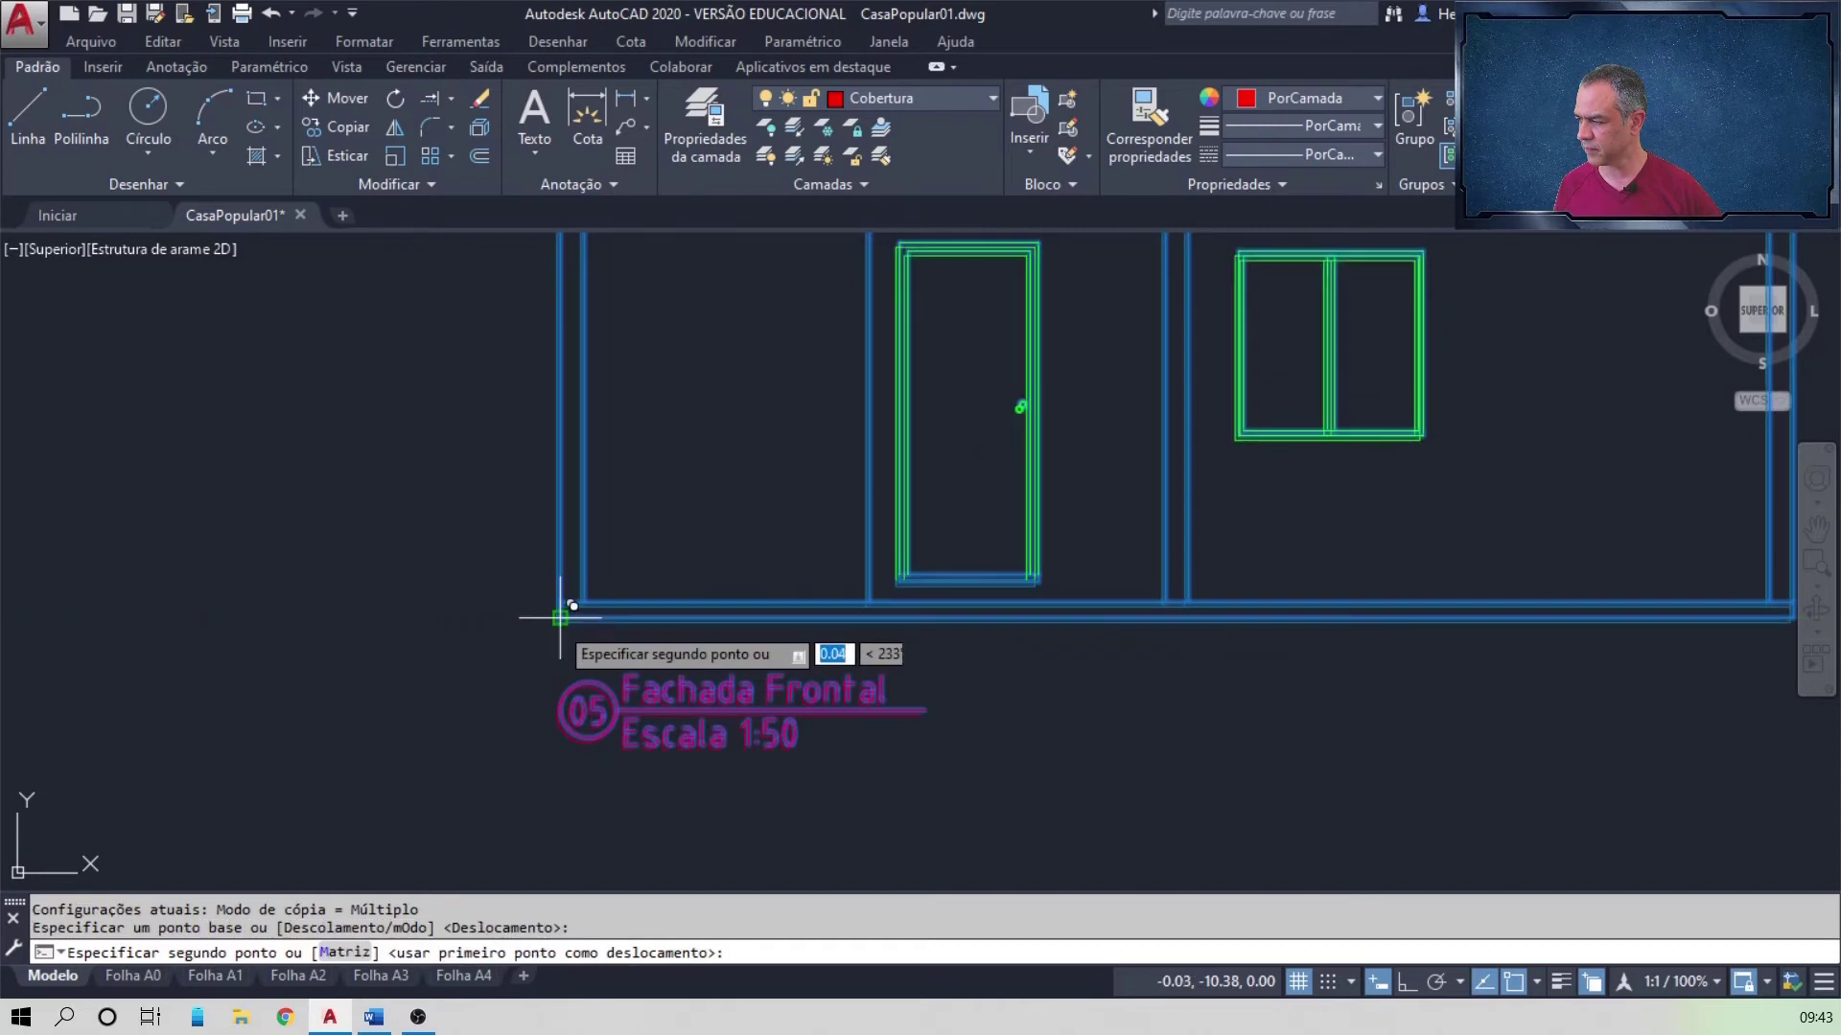
scroll(561, 537, "down", 5)
middle_click_drag(645, 382, 802, 860)
middle_click_drag(690, 453, 609, 613)
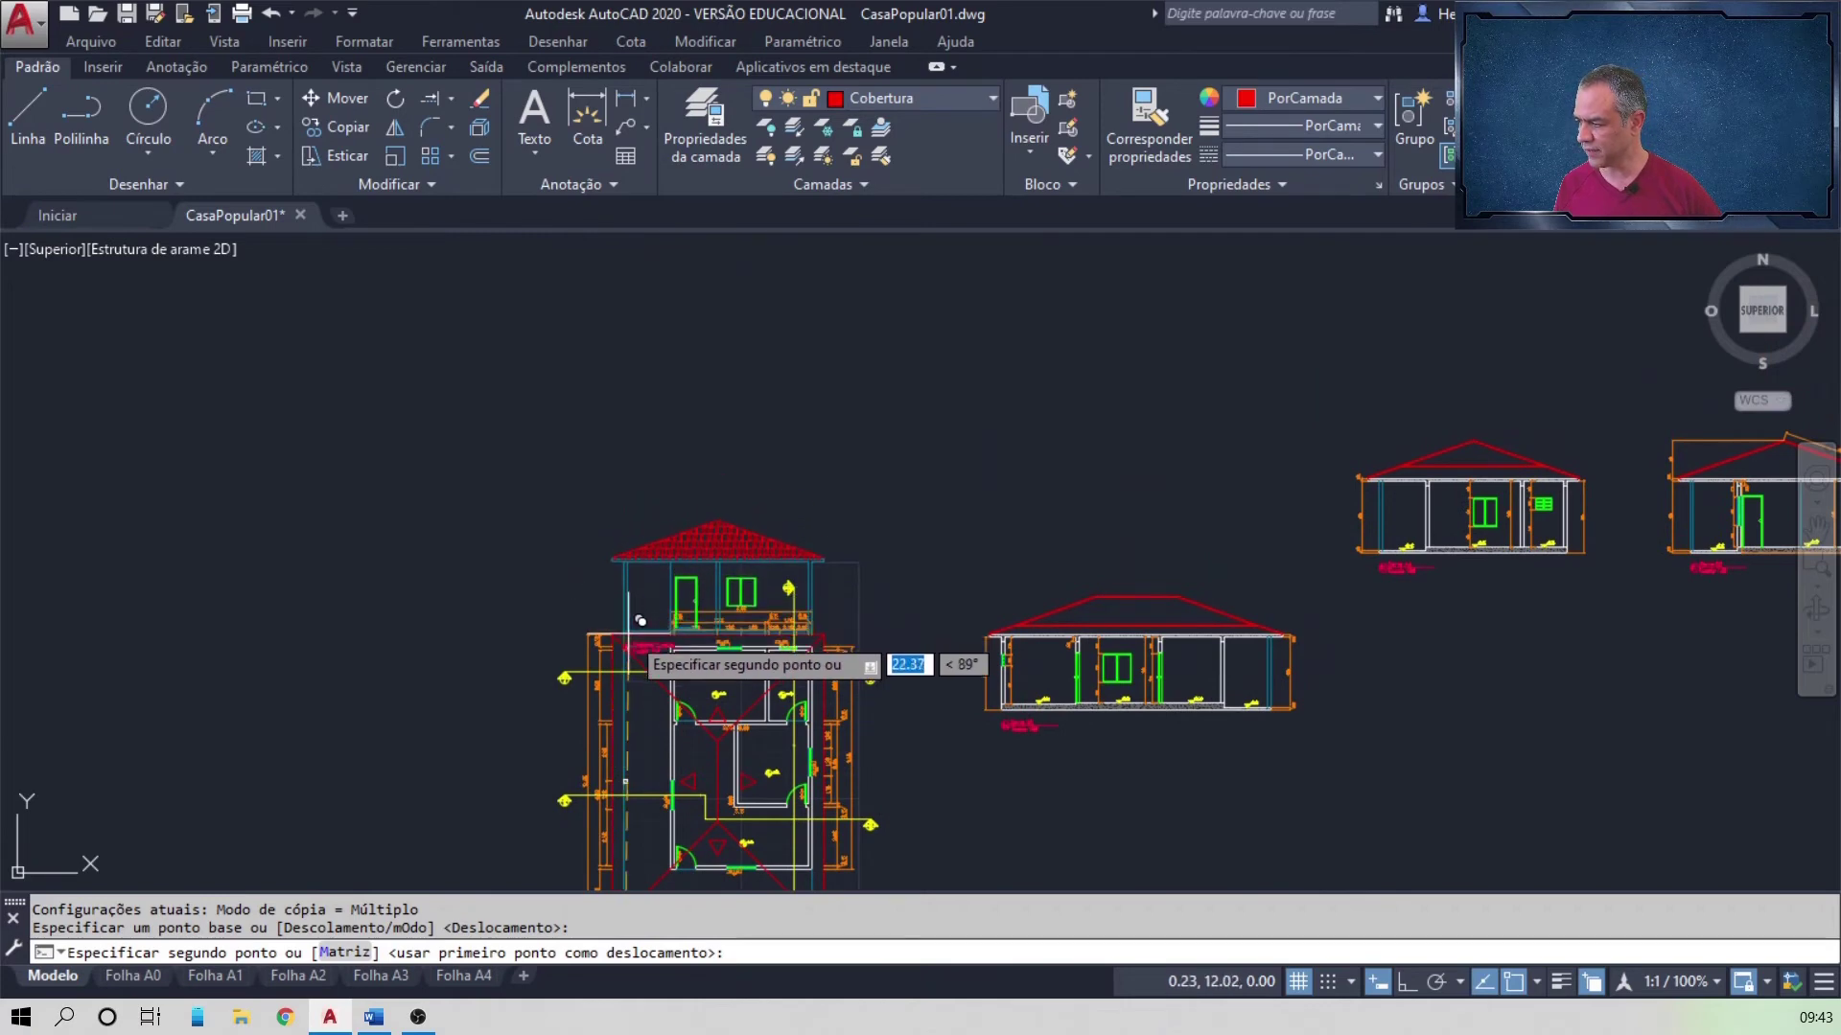
scroll(628, 628, "up", 4)
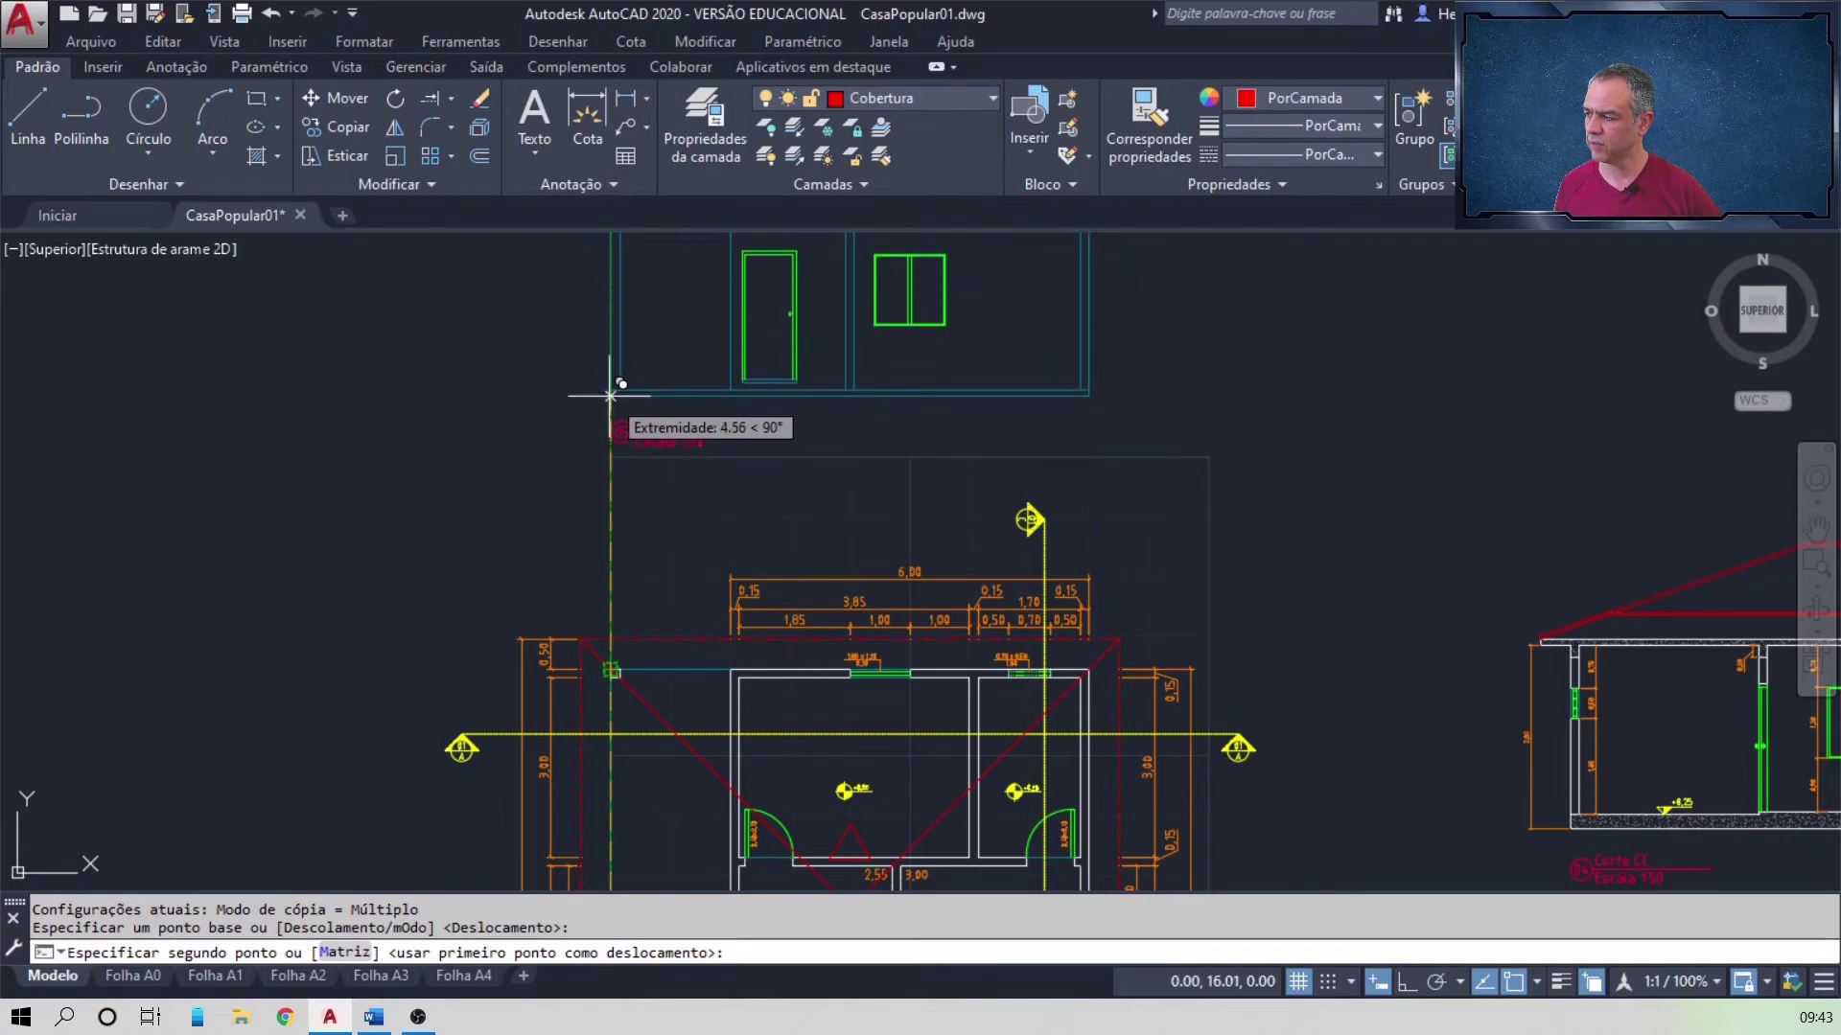
left_click(609, 395)
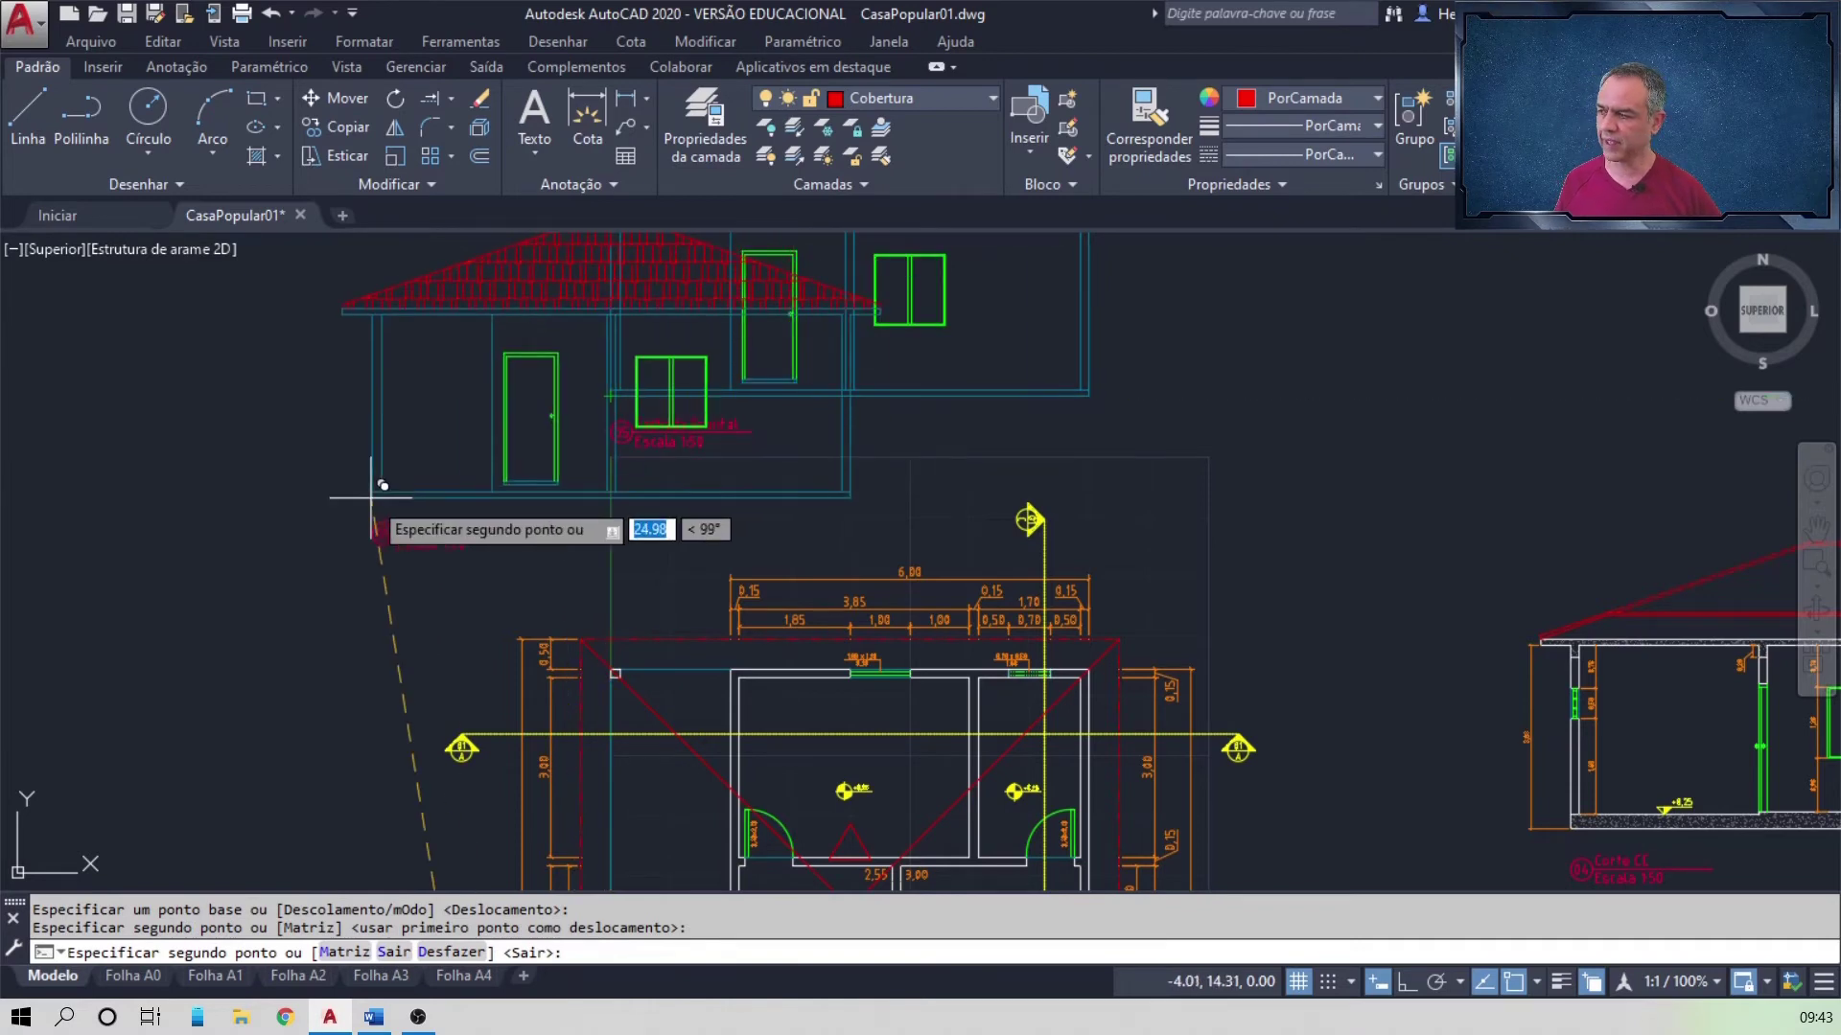
key("Return")
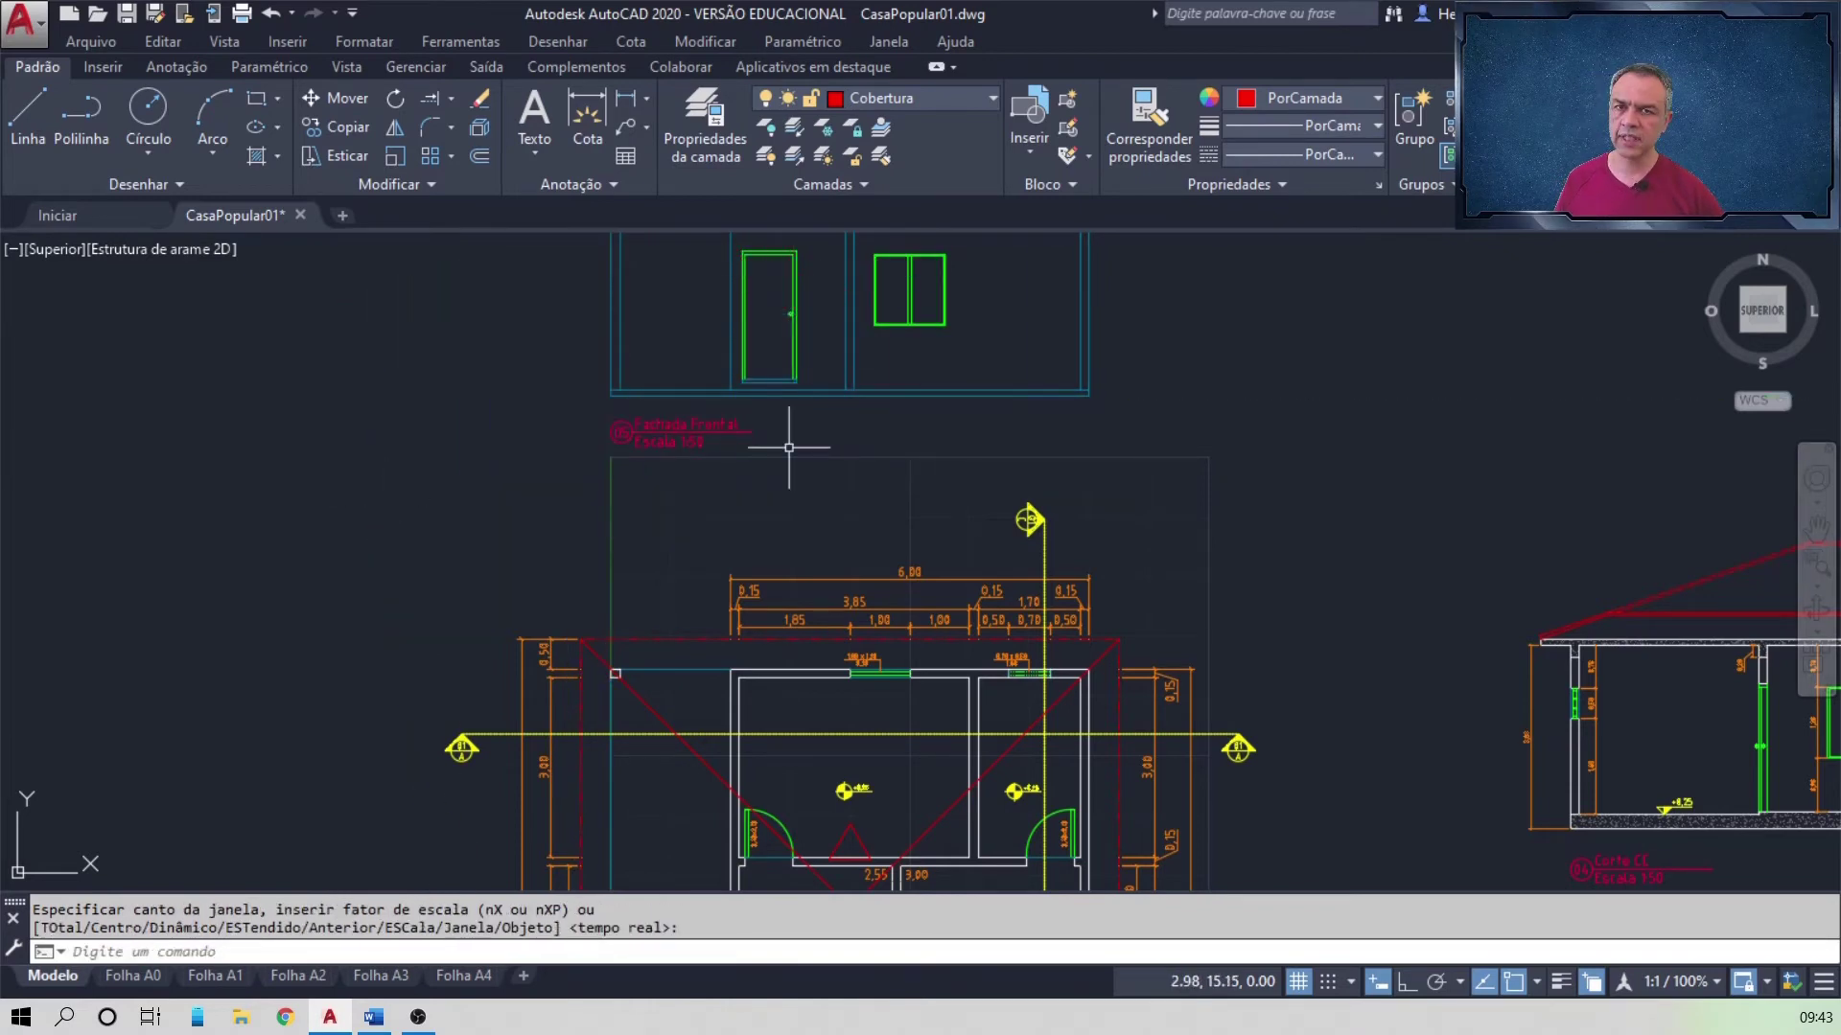
Step: Edit the copied façade's caption to plan number 06 and the title Fachada Posterior
scroll(789, 446, "up", 5)
middle_click_drag(768, 432, 1026, 611)
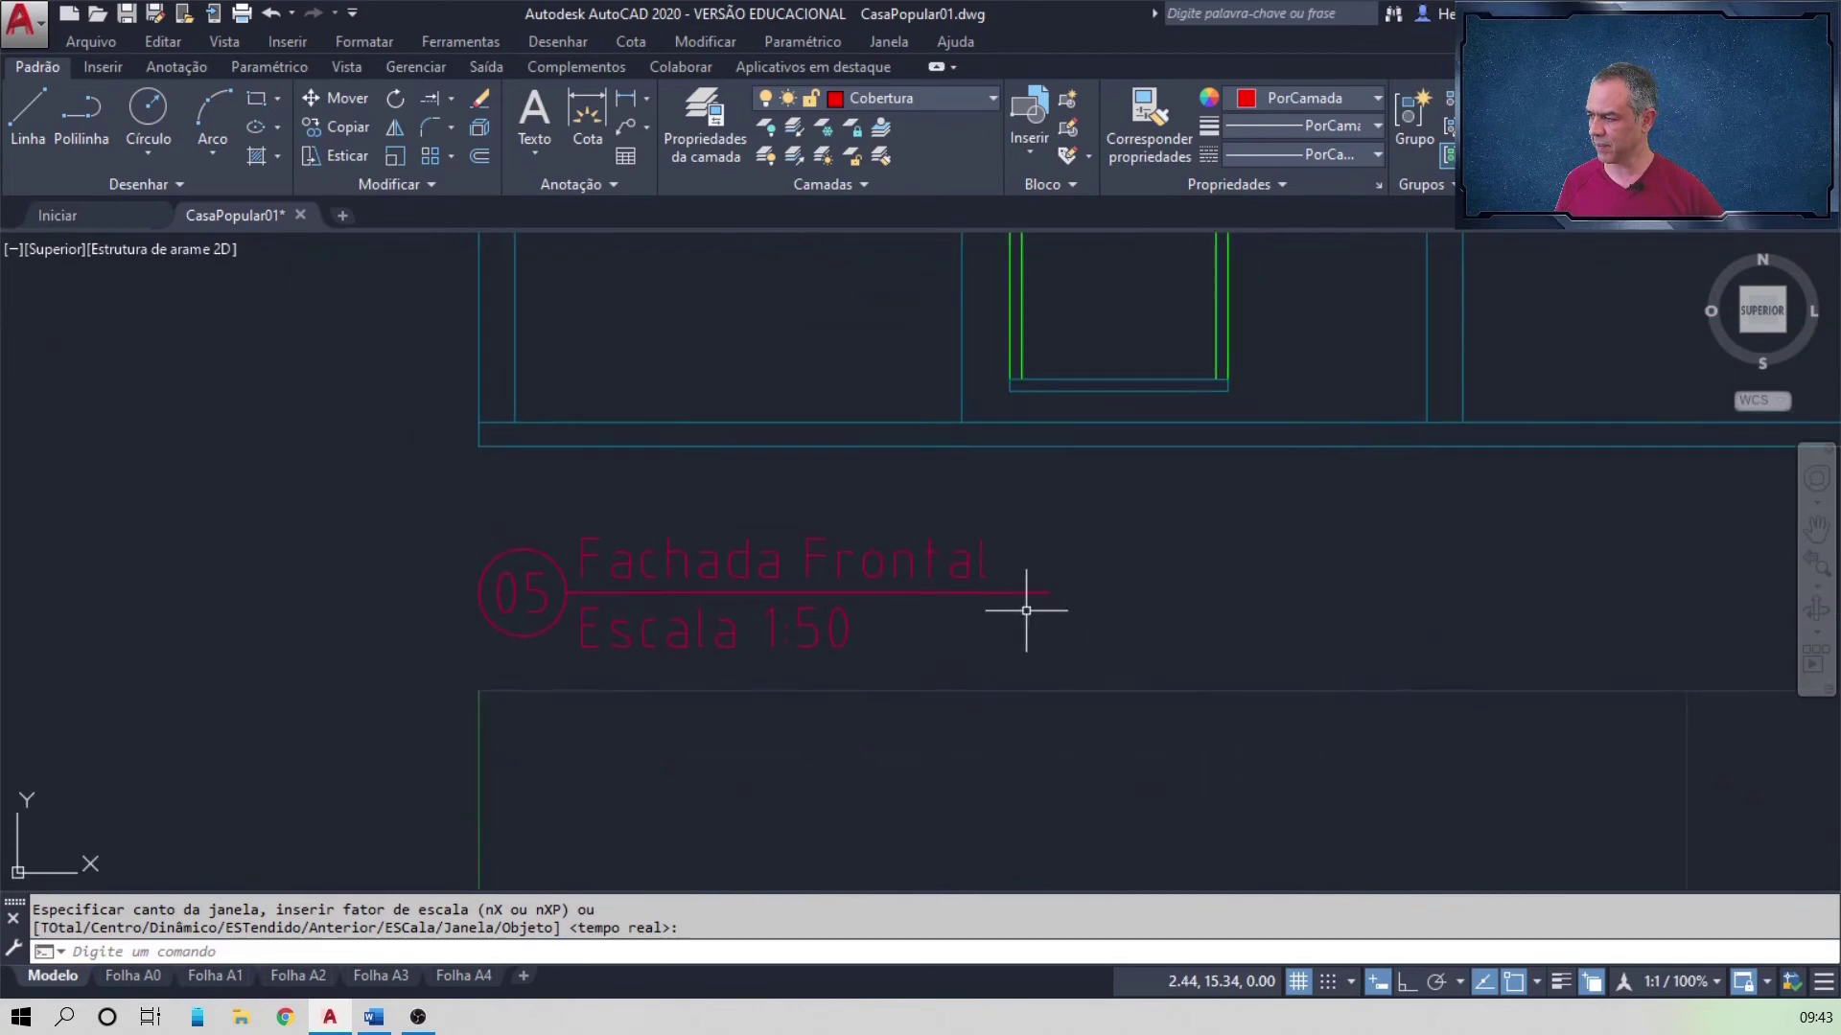
double_click(958, 594)
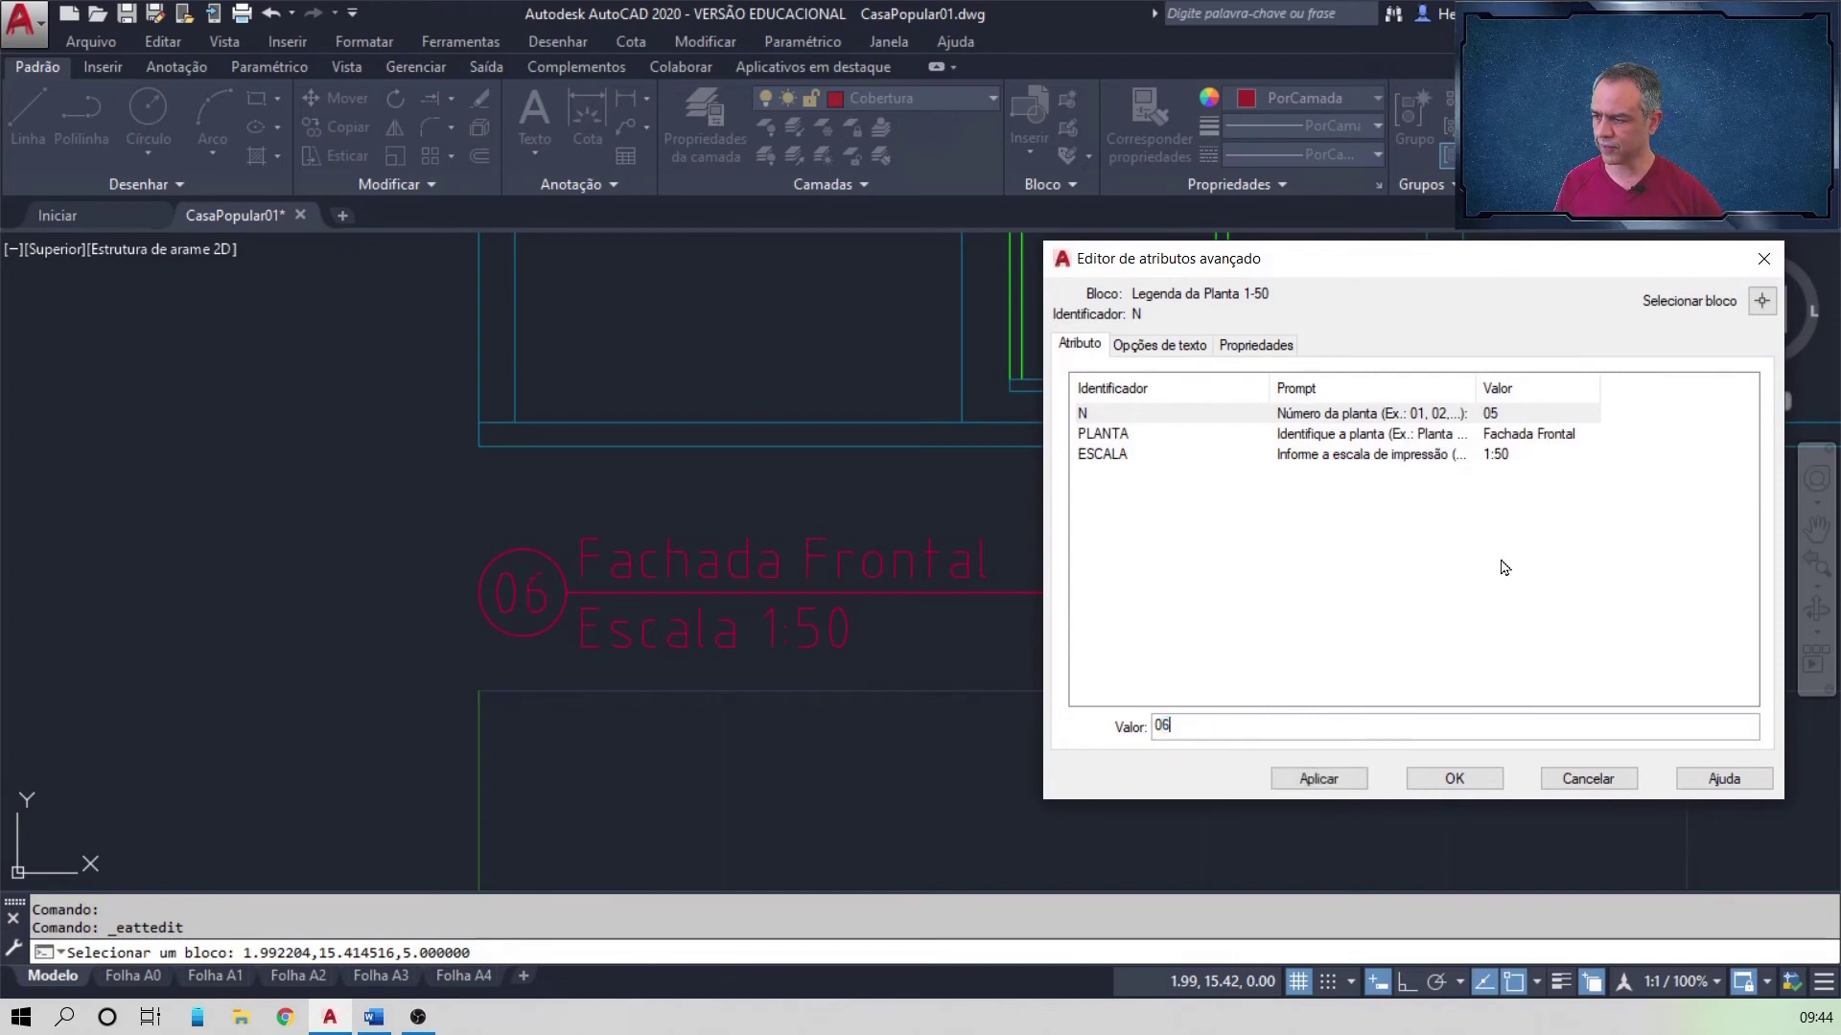
key("Return")
left_click(1236, 727)
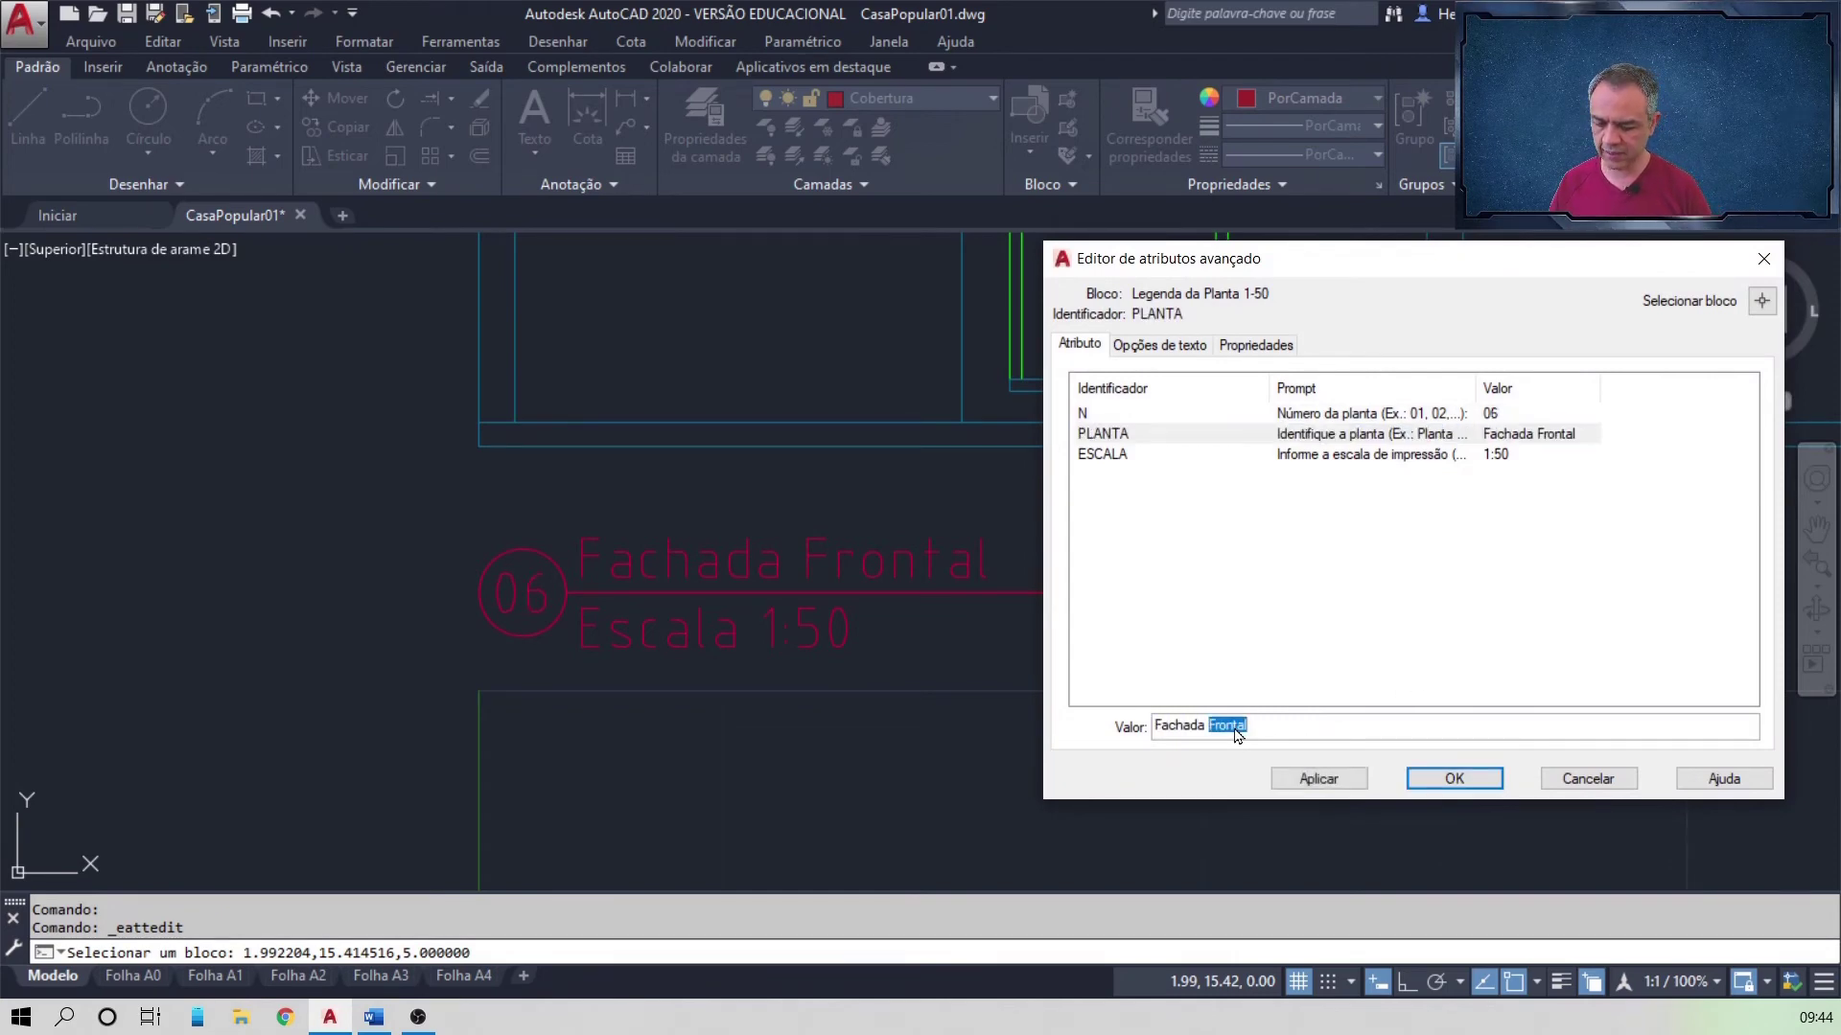
type("Posterior")
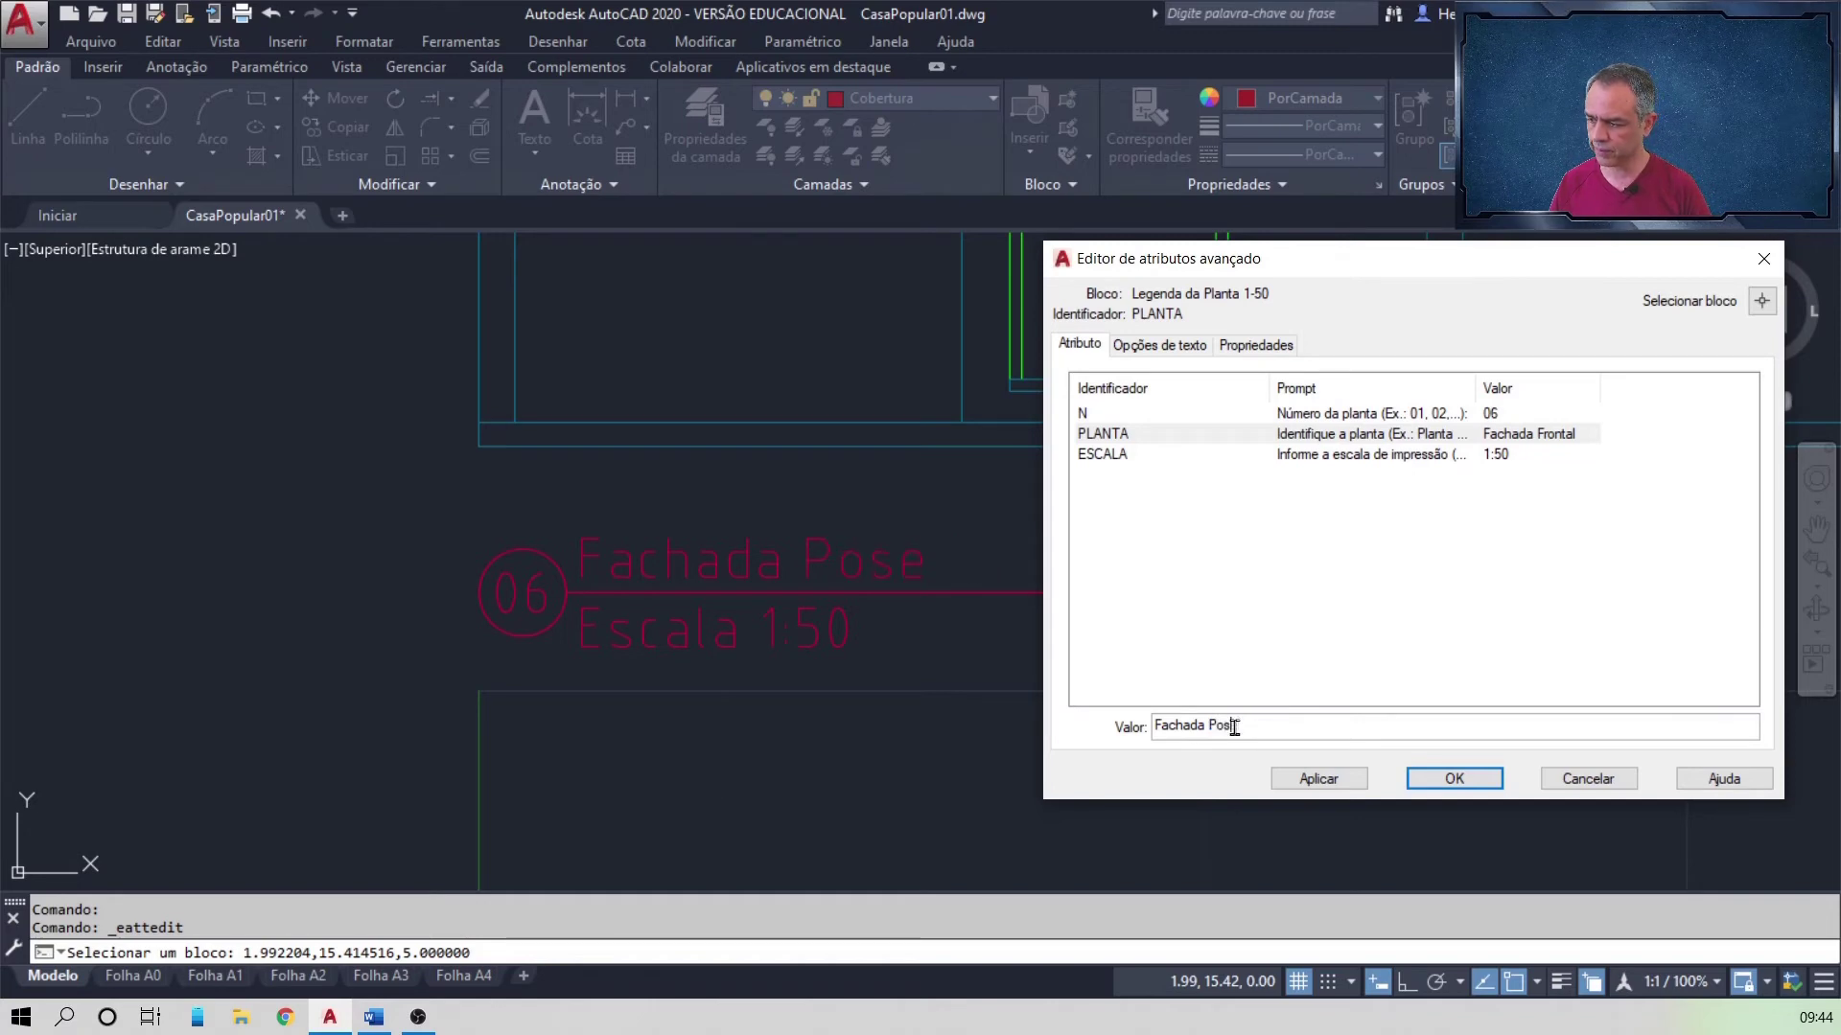
left_click(1454, 778)
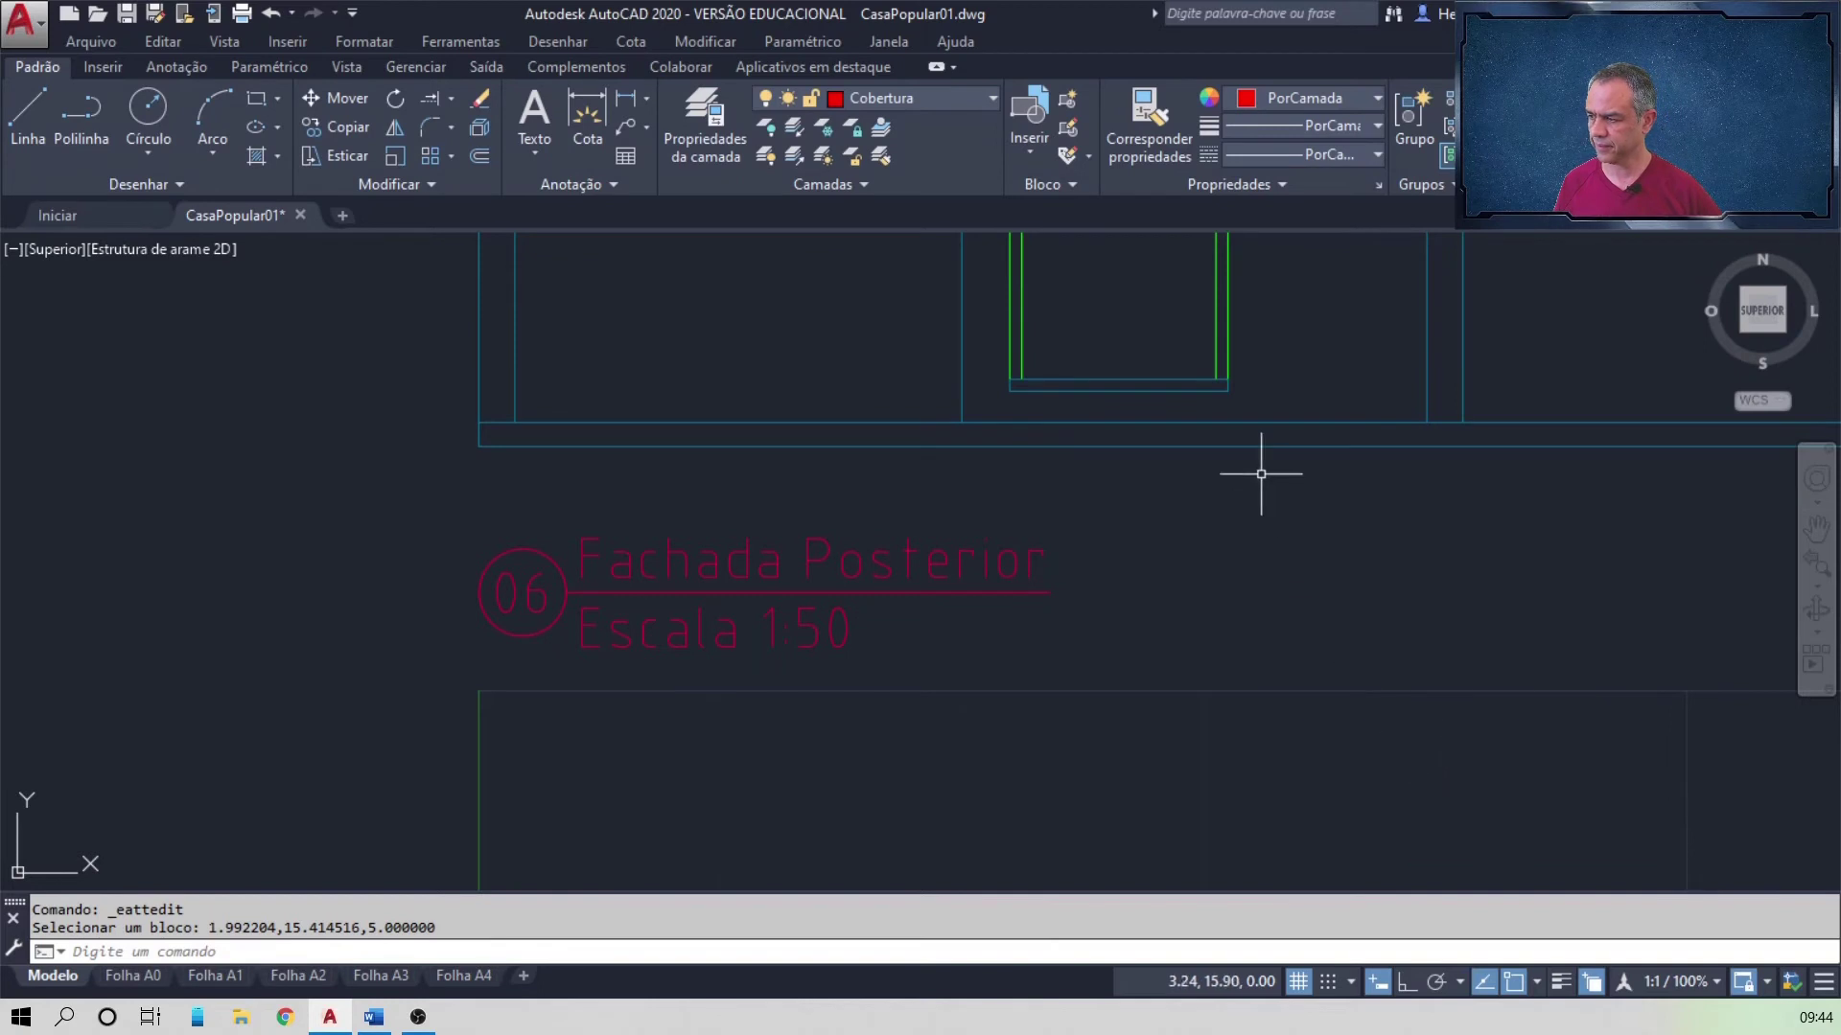
Step: Consult the exercise in Word and erase the door, window, central column and the wall line beside the window from the copied façade
middle_click_drag(1214, 413, 953, 748)
scroll(974, 563, "down", 3)
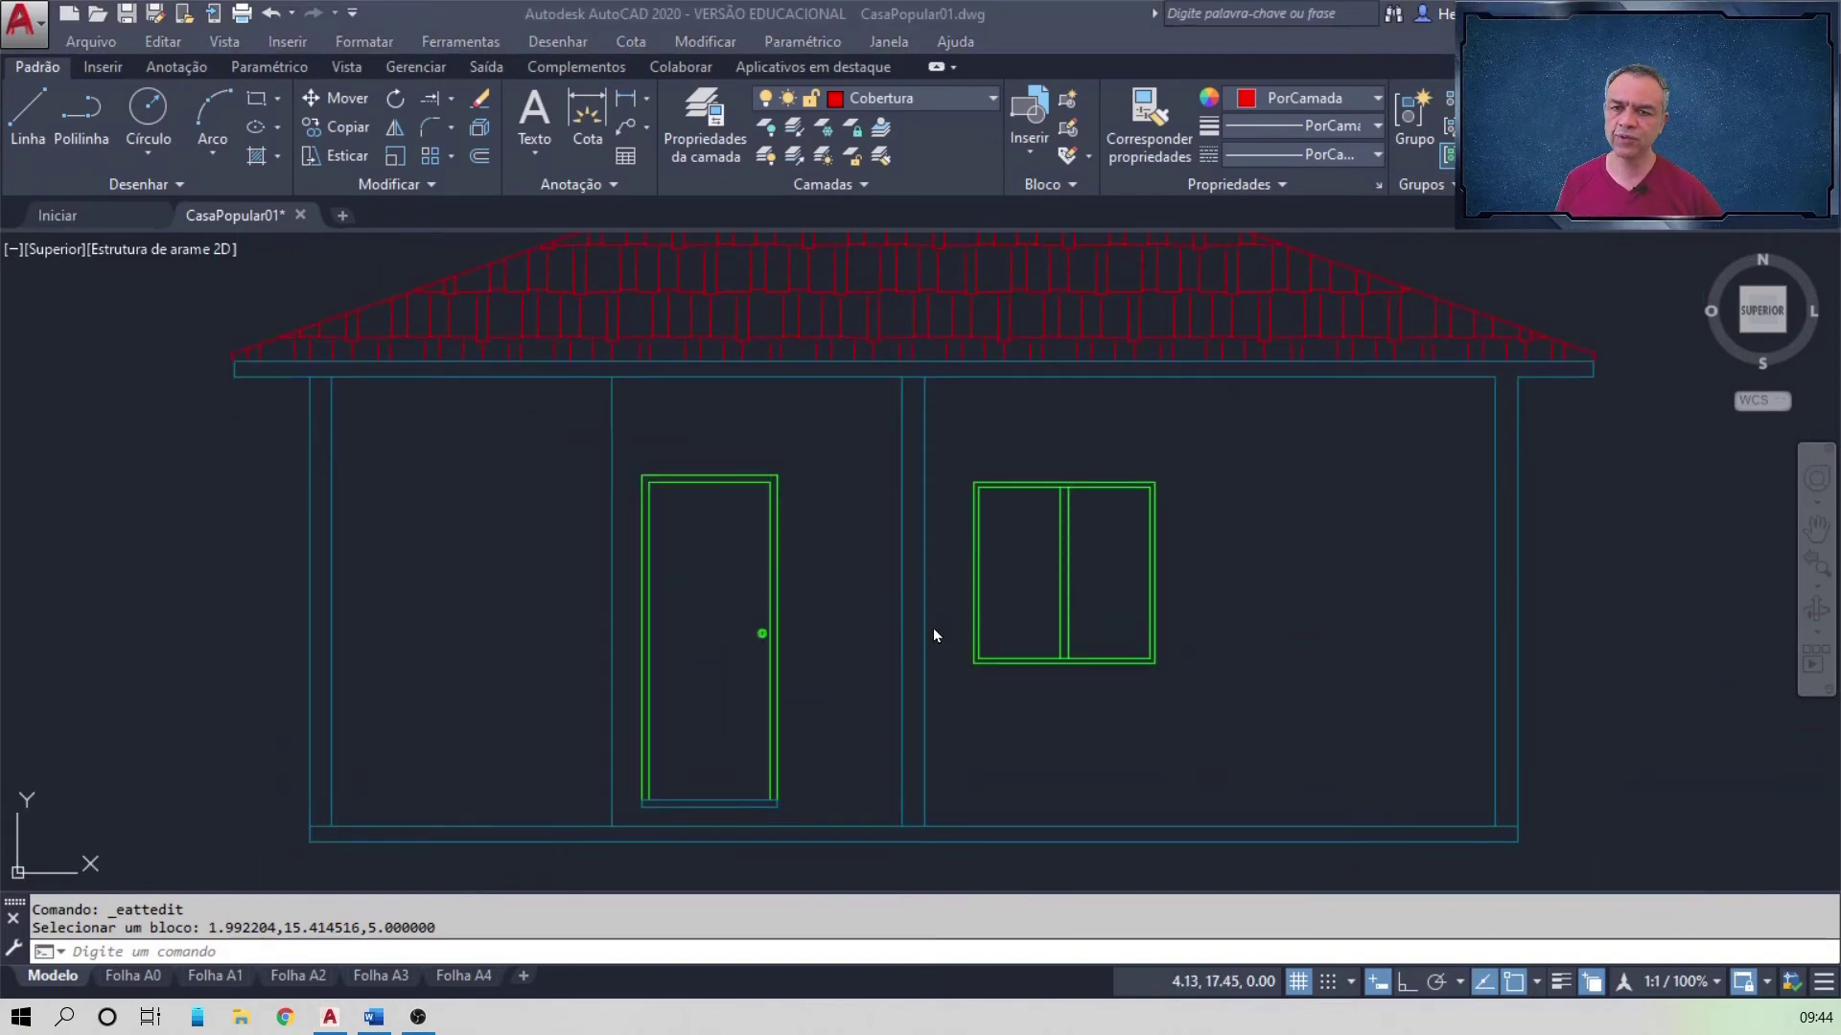
key("alt+Tab")
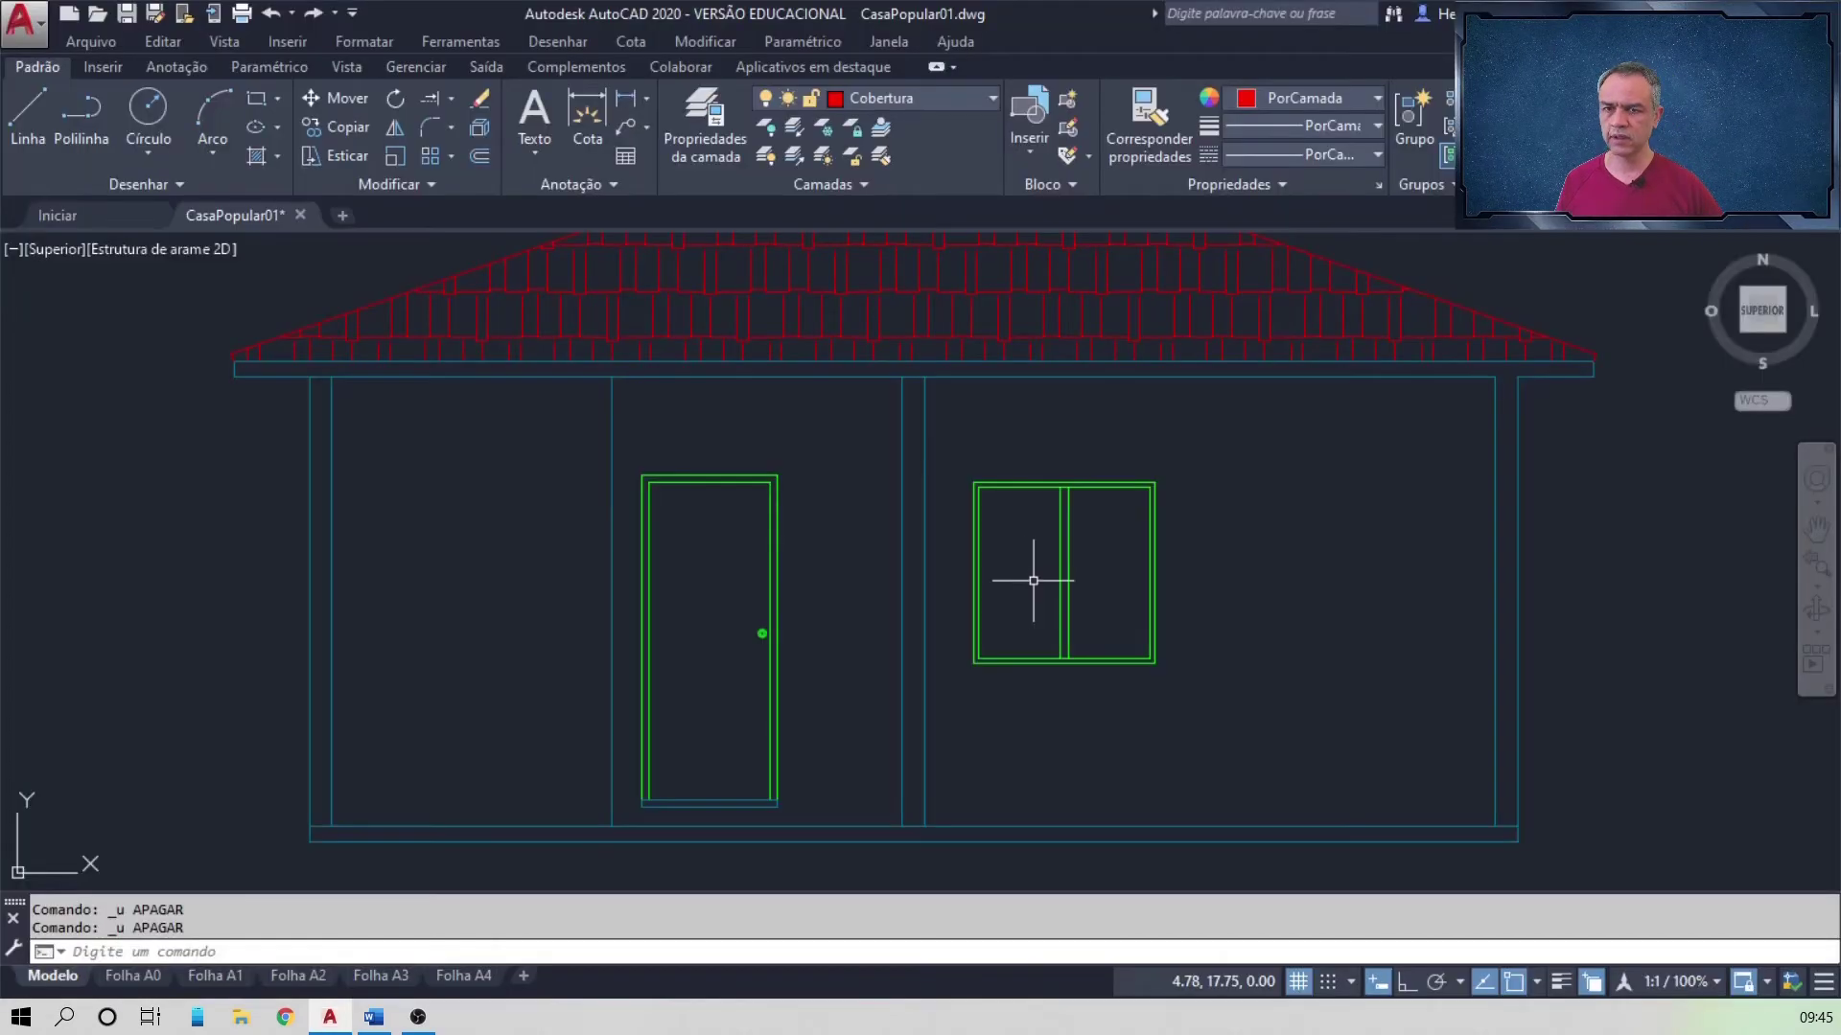
left_click(1507, 410)
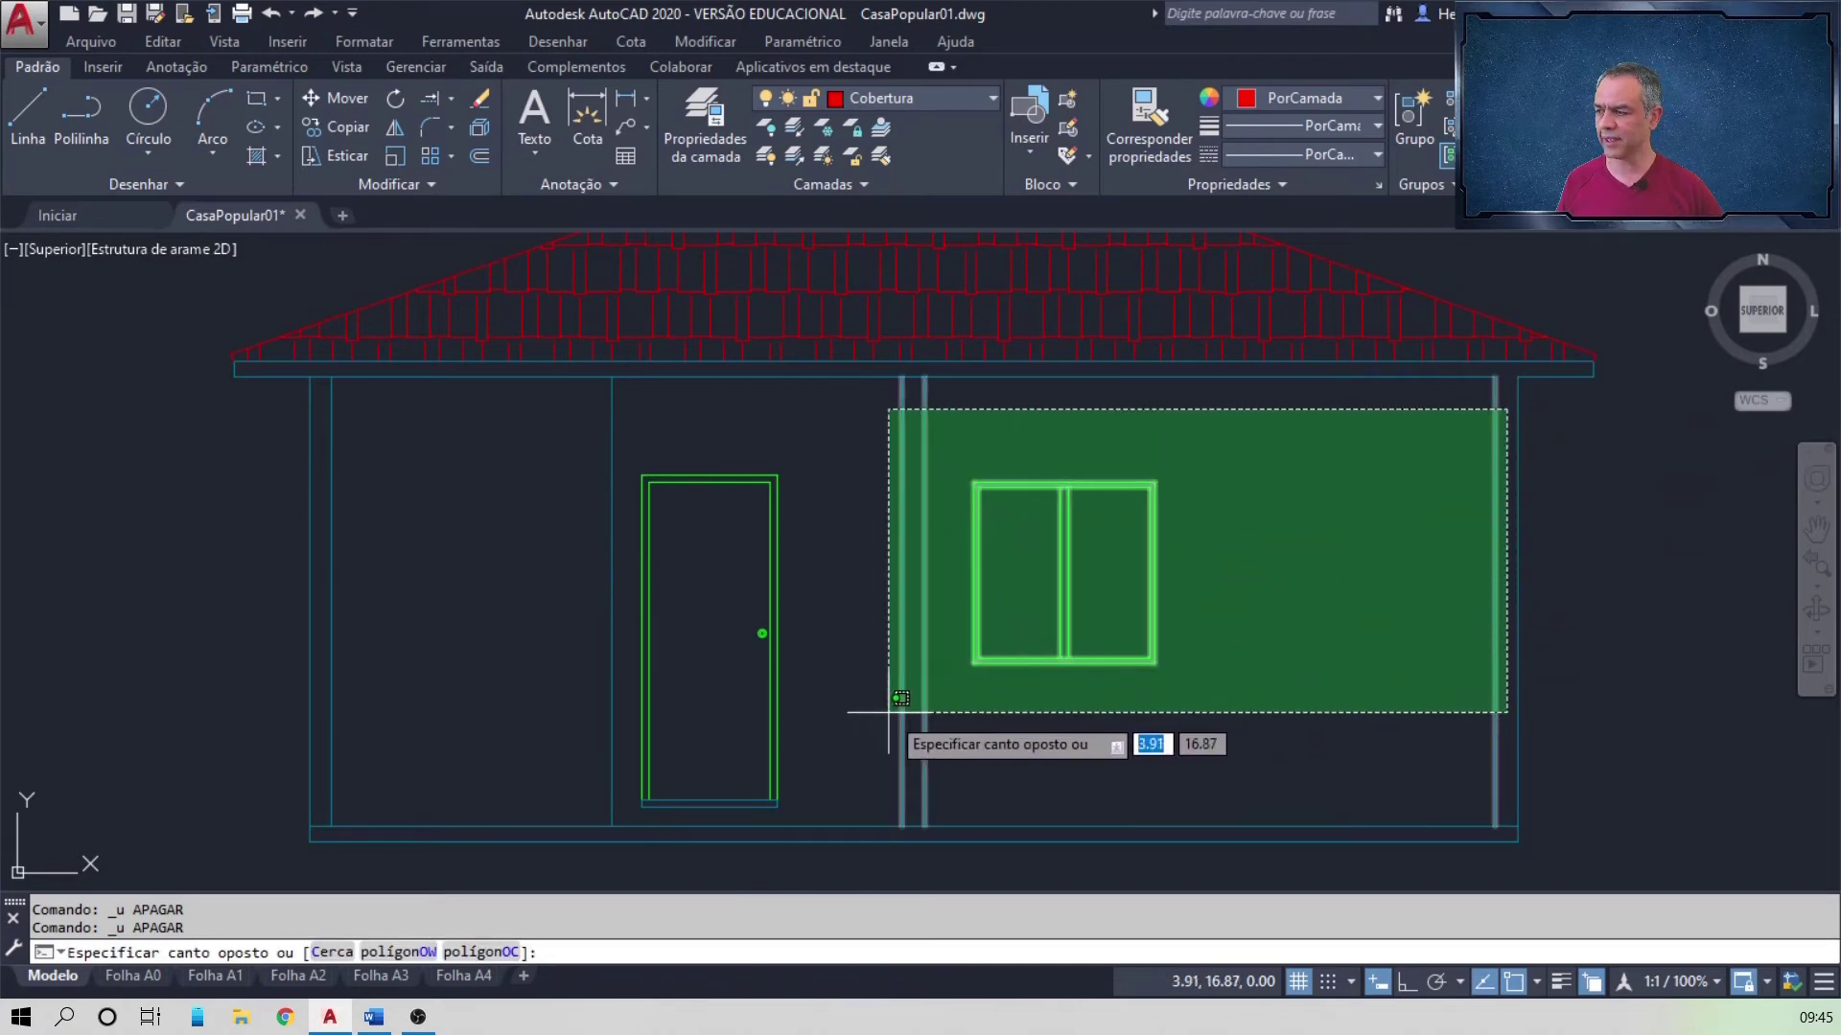
left_click(627, 817)
key("Delete")
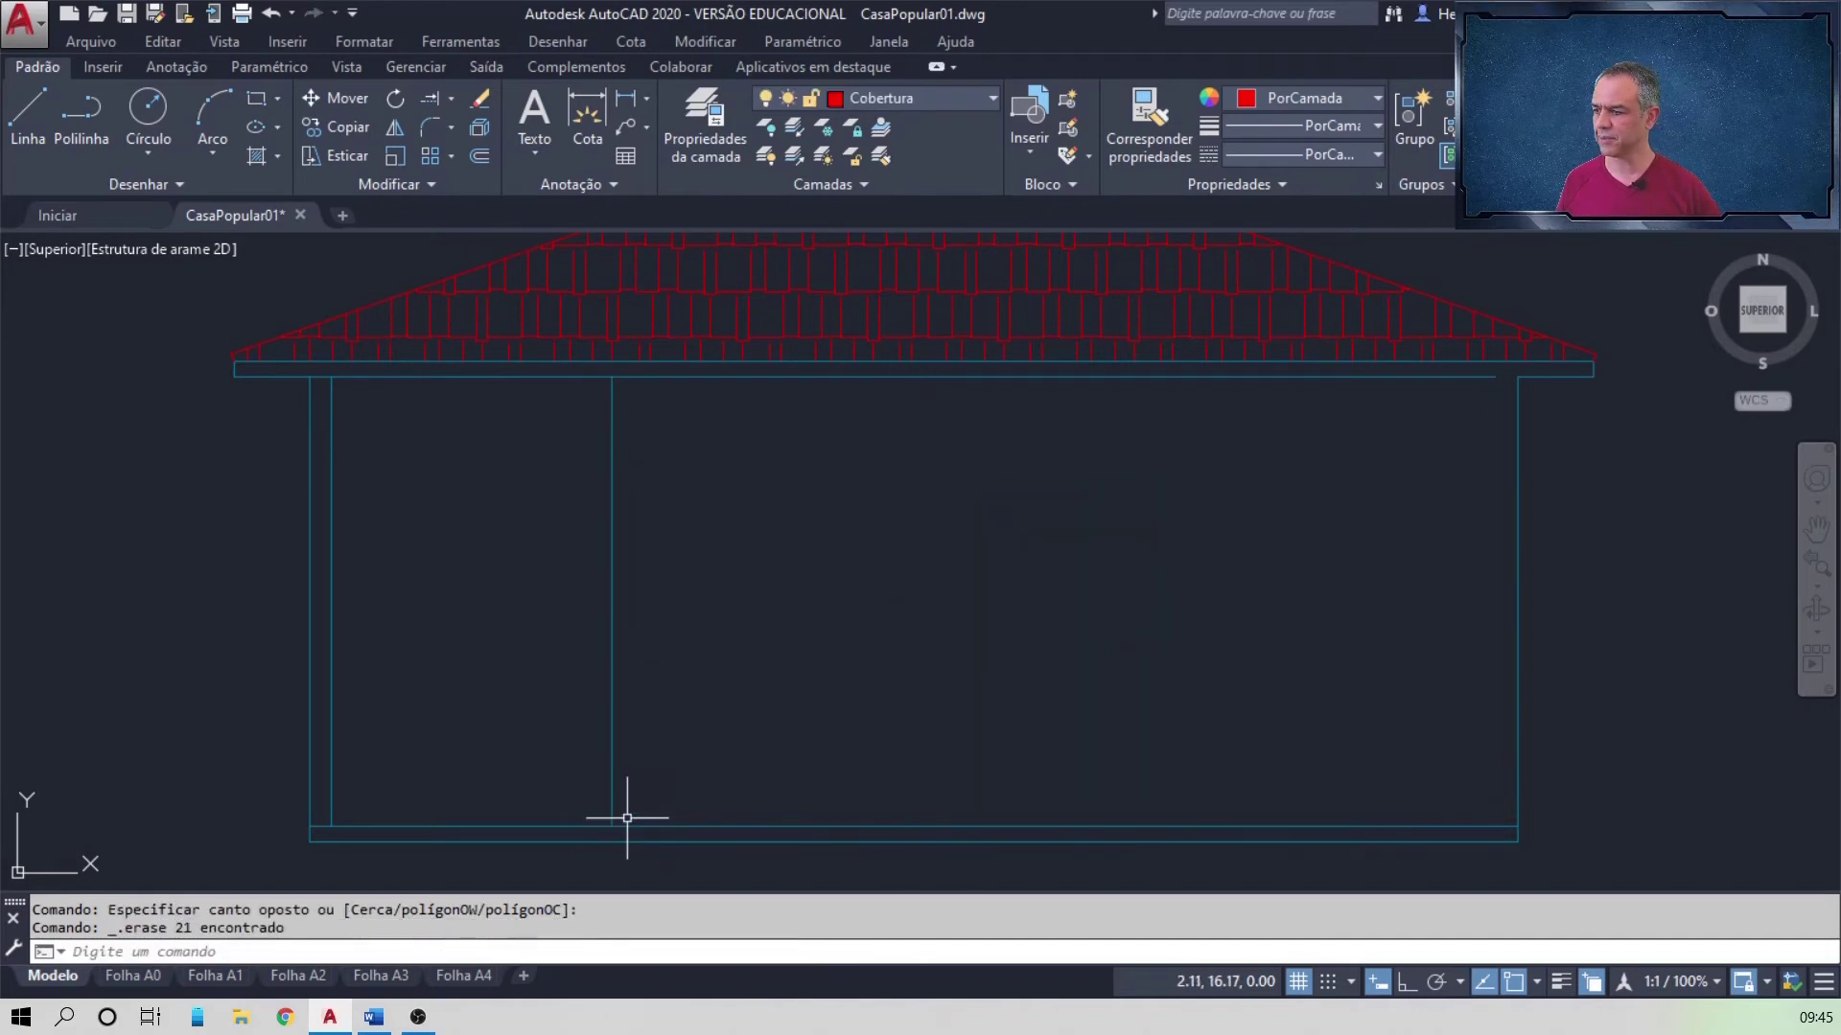
Step: Read item 63 in Word, return to AutoCAD and make Esquadrias the current layer
key("alt+Tab")
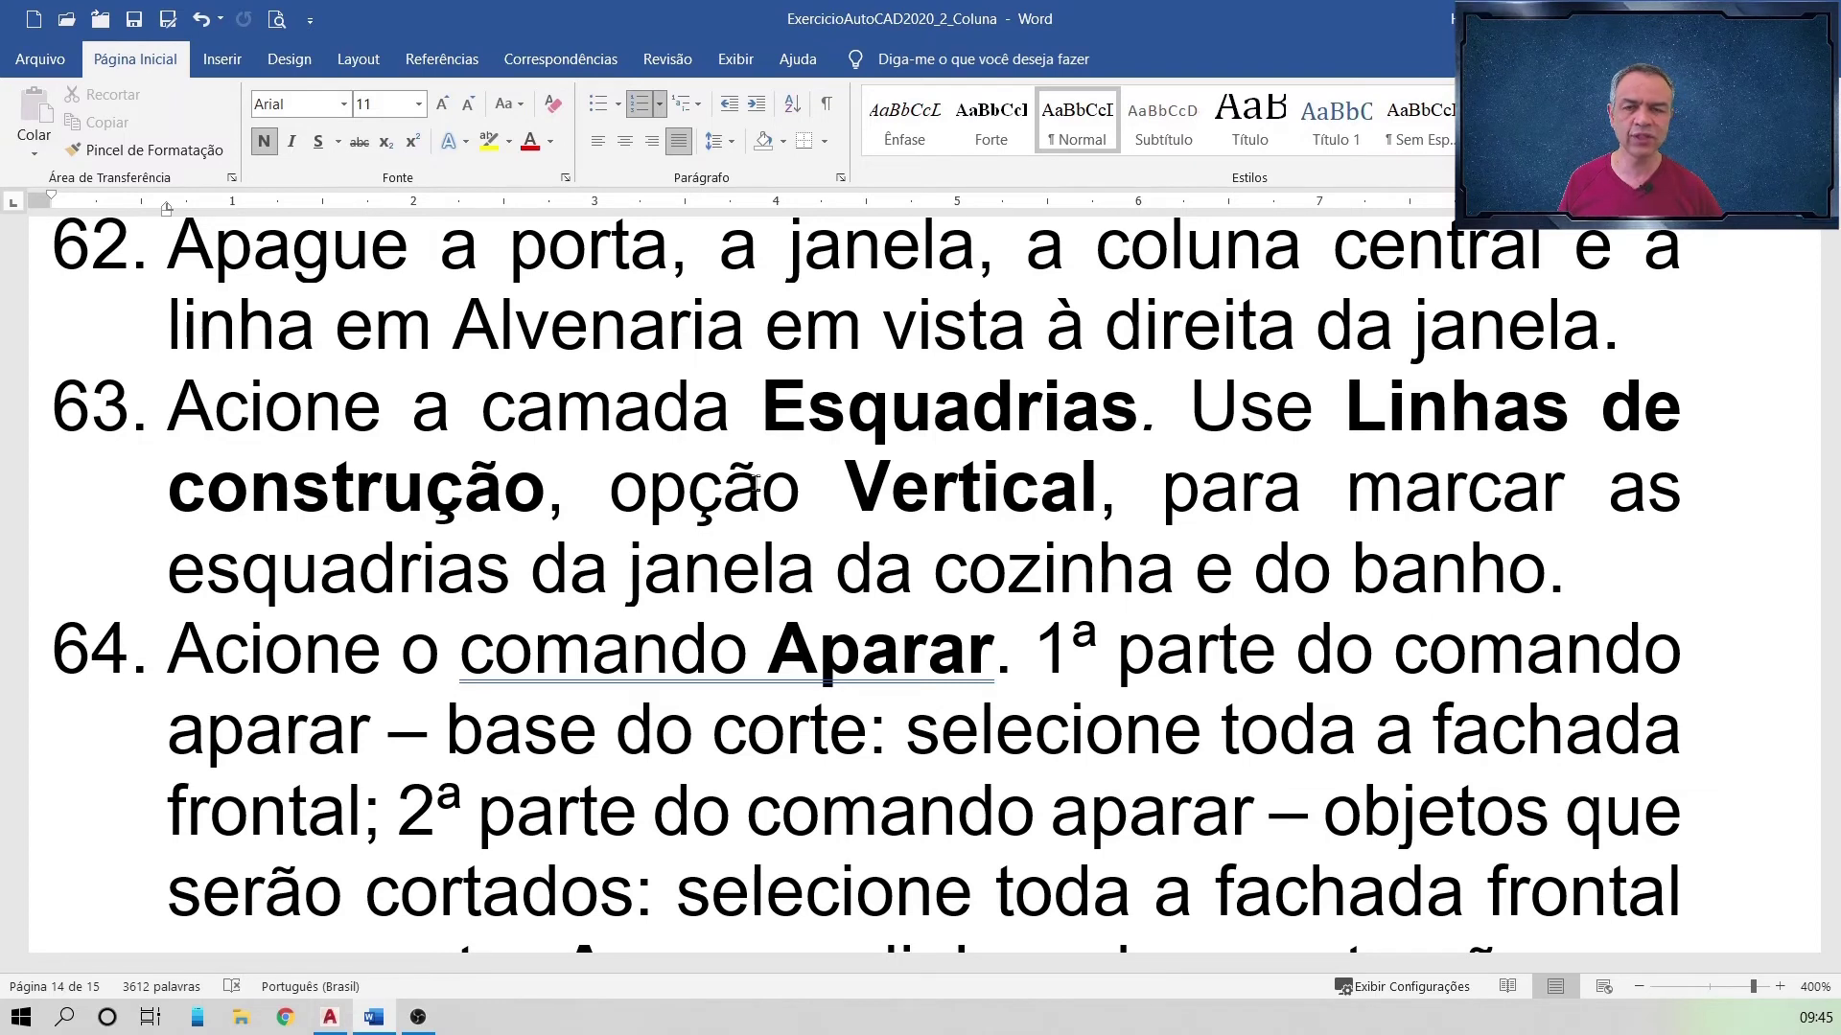
key("alt+Tab")
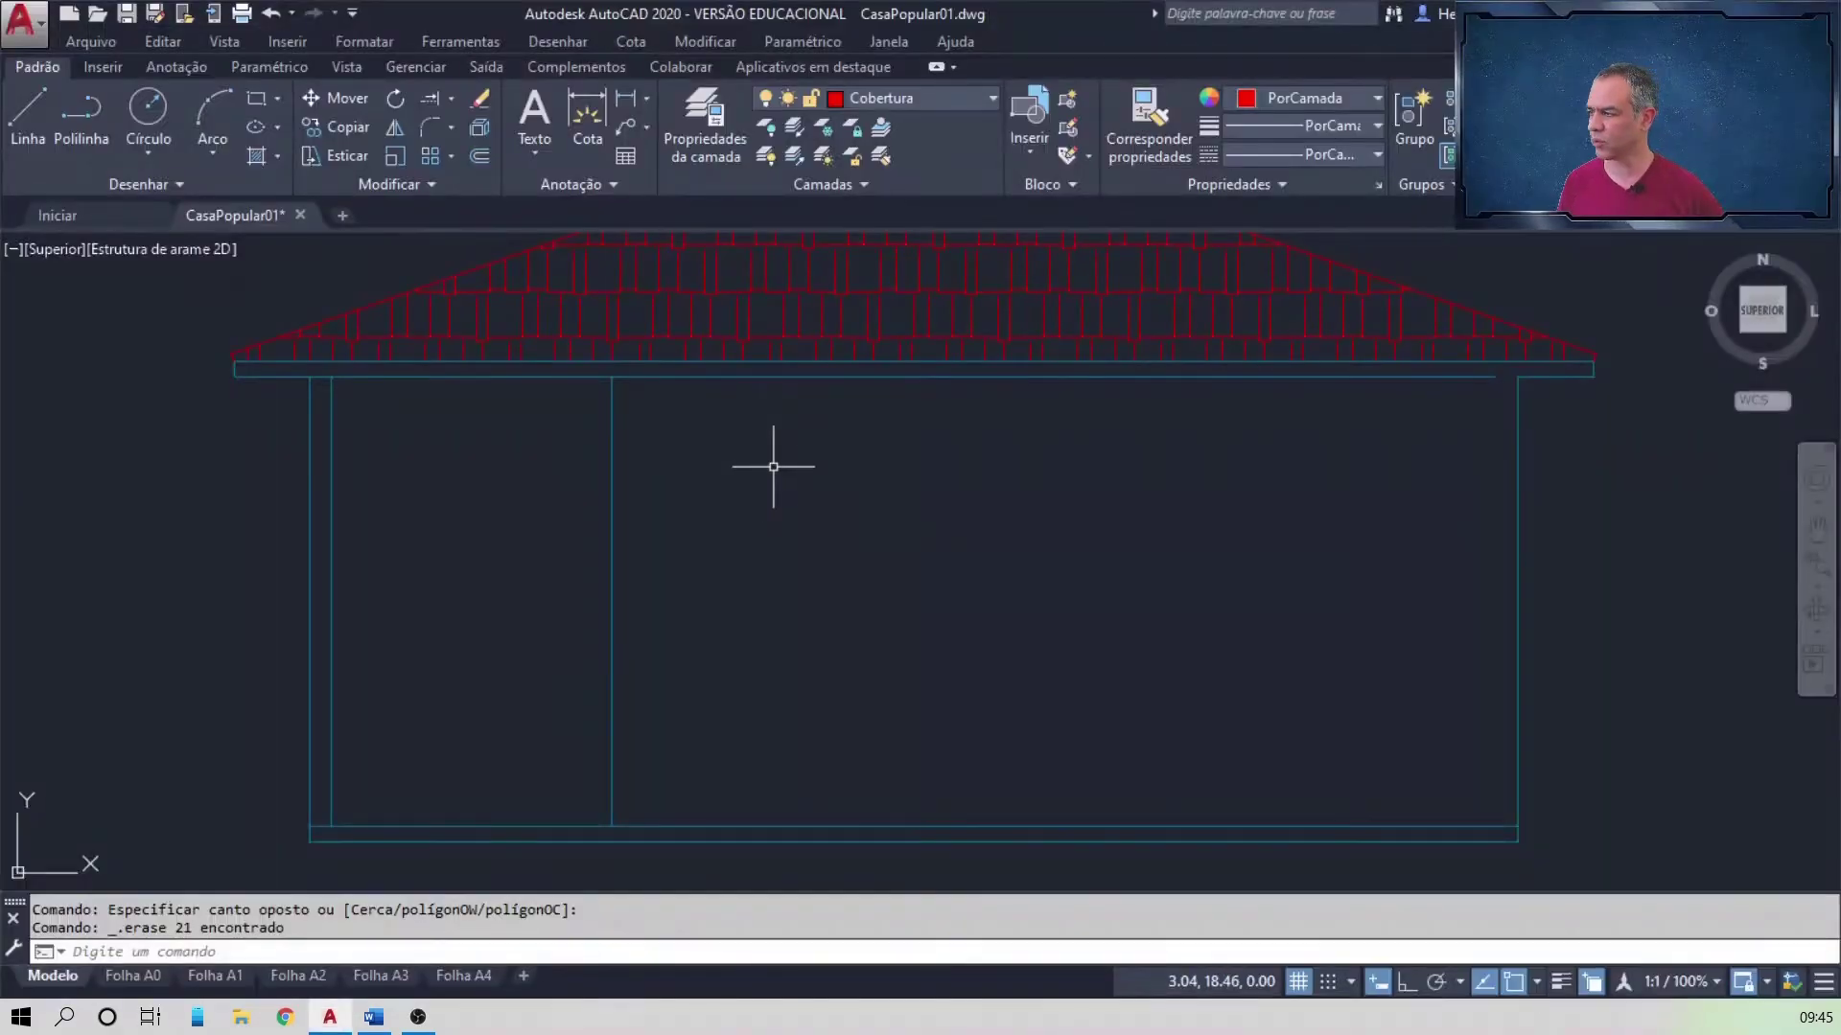
left_click(986, 96)
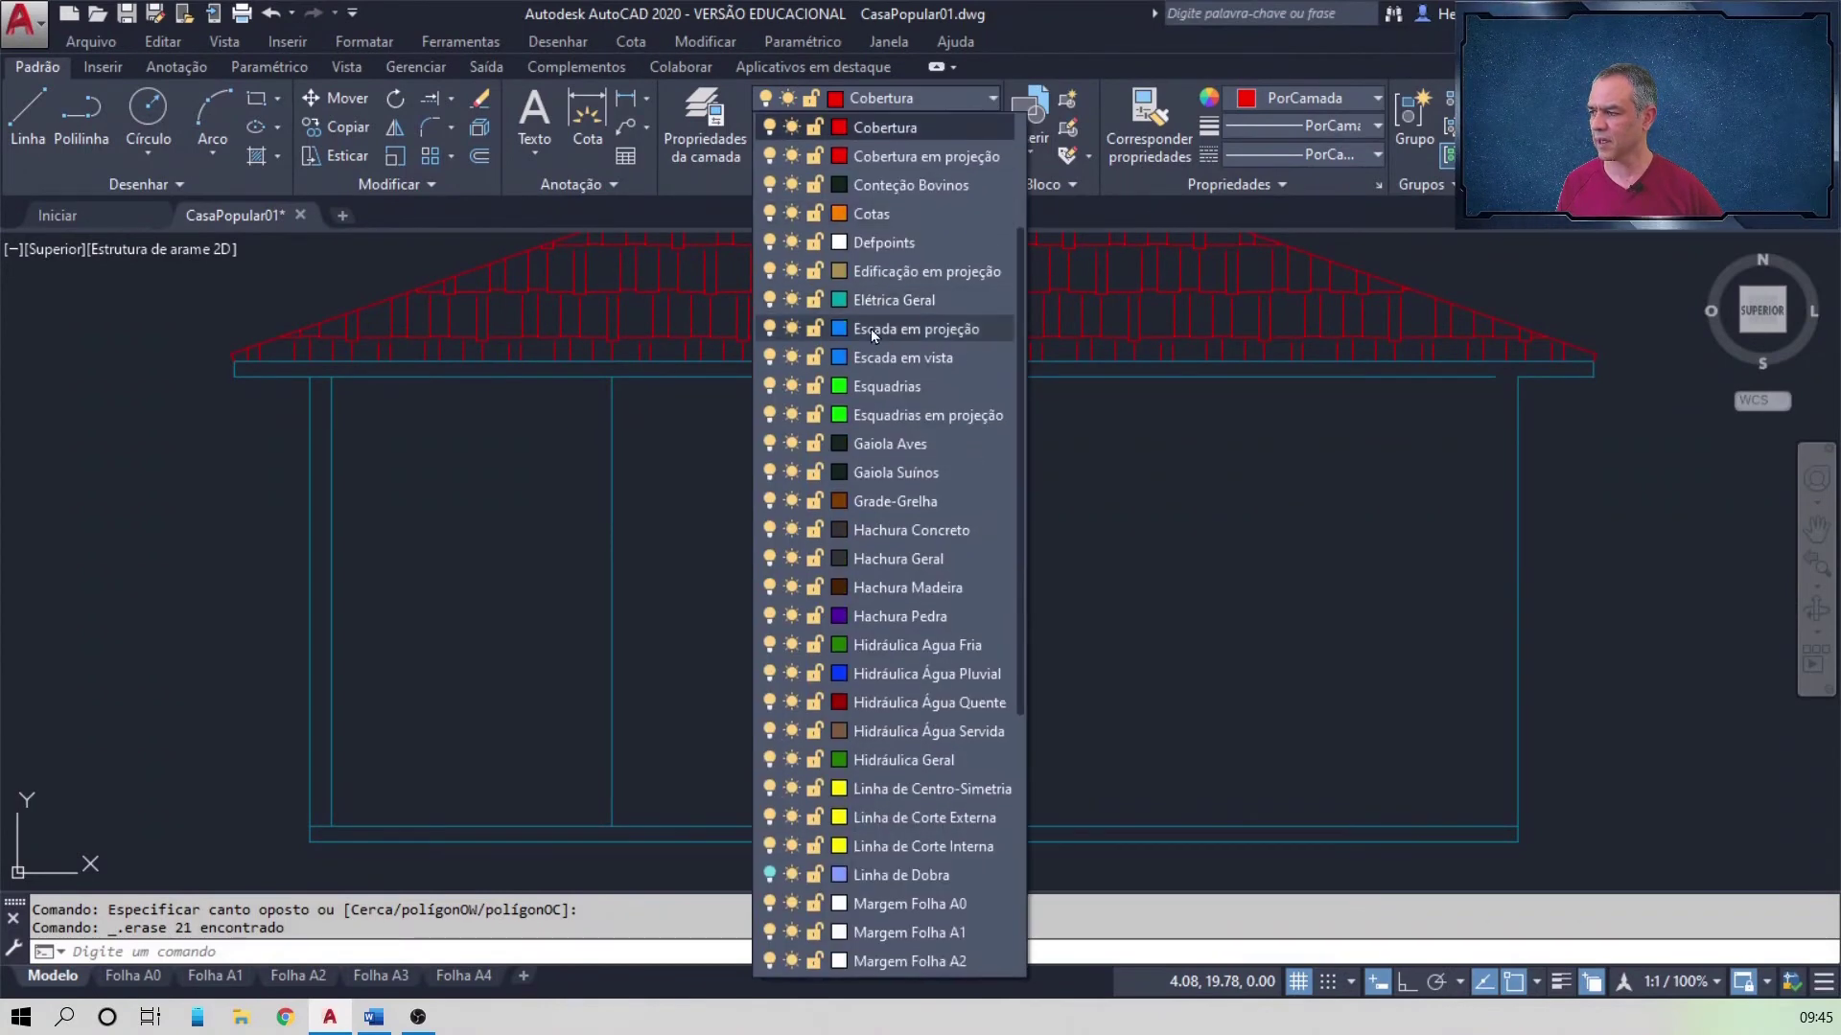
left_click(884, 383)
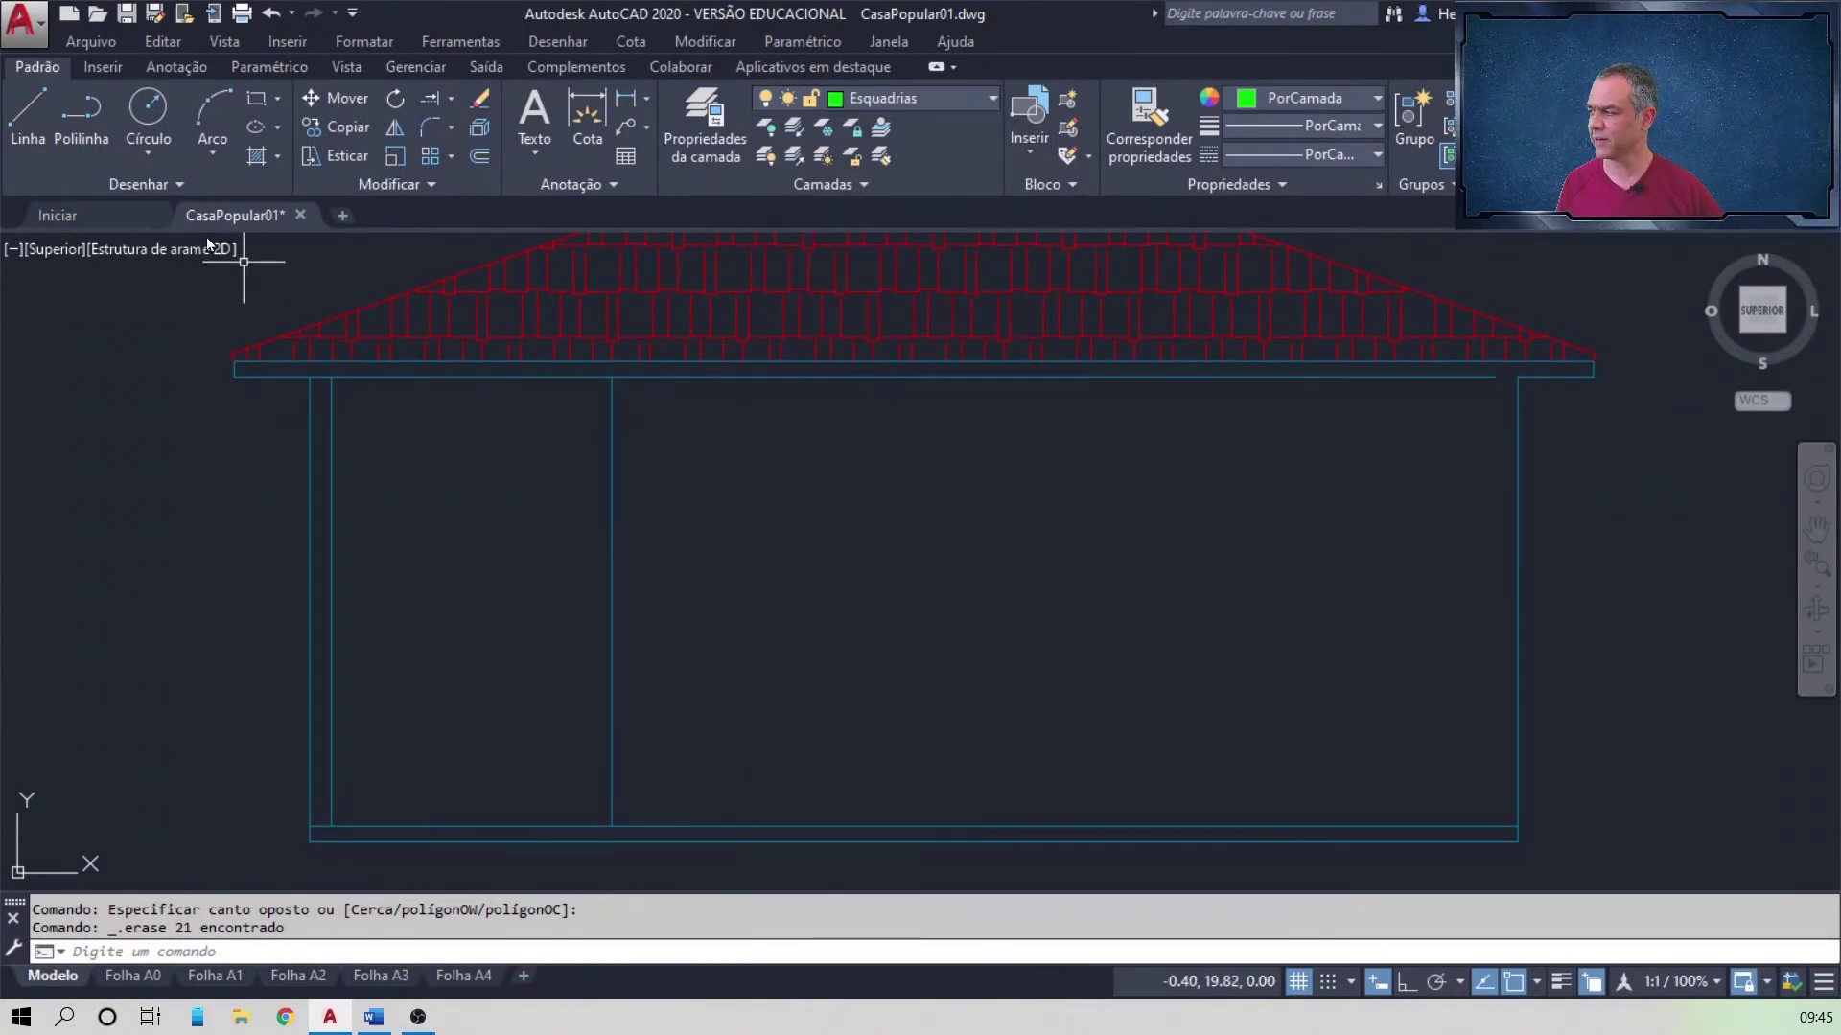
Step: Draw vertical construction lines through both edges of the 1,00 x 1,20 kitchen window in the floor plan
left_click(179, 185)
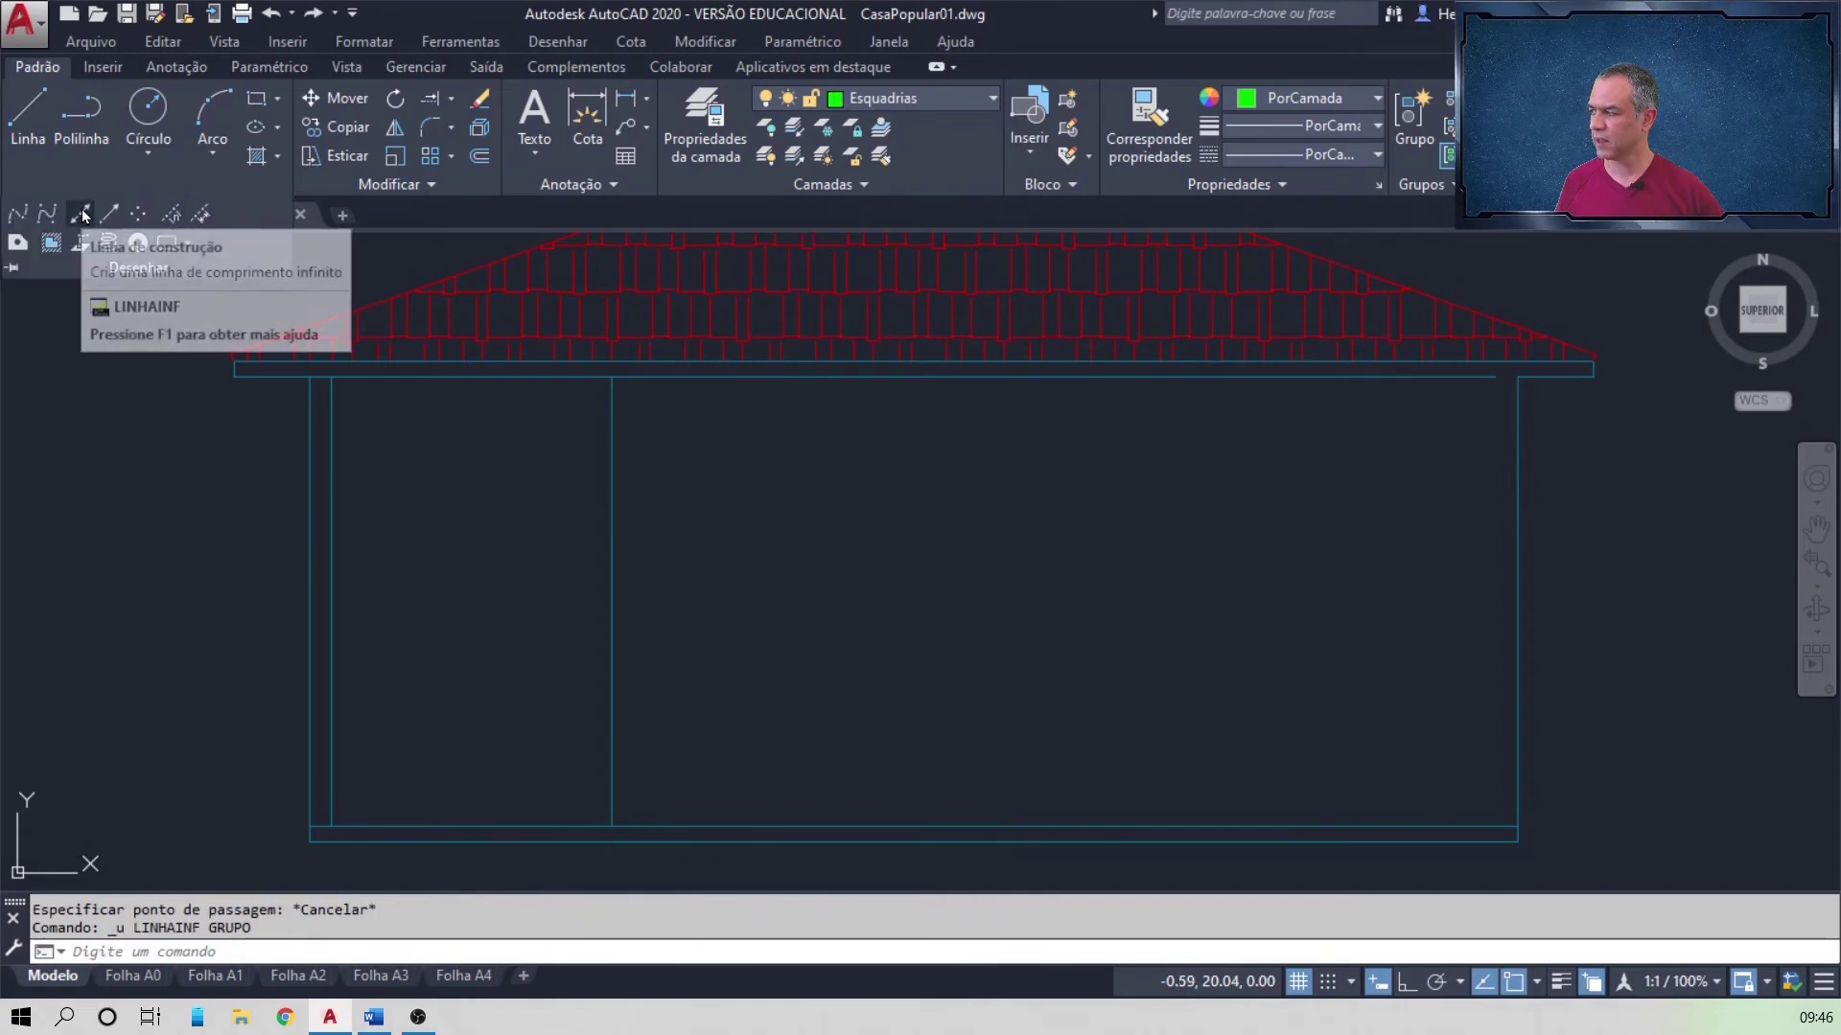
left_click(83, 216)
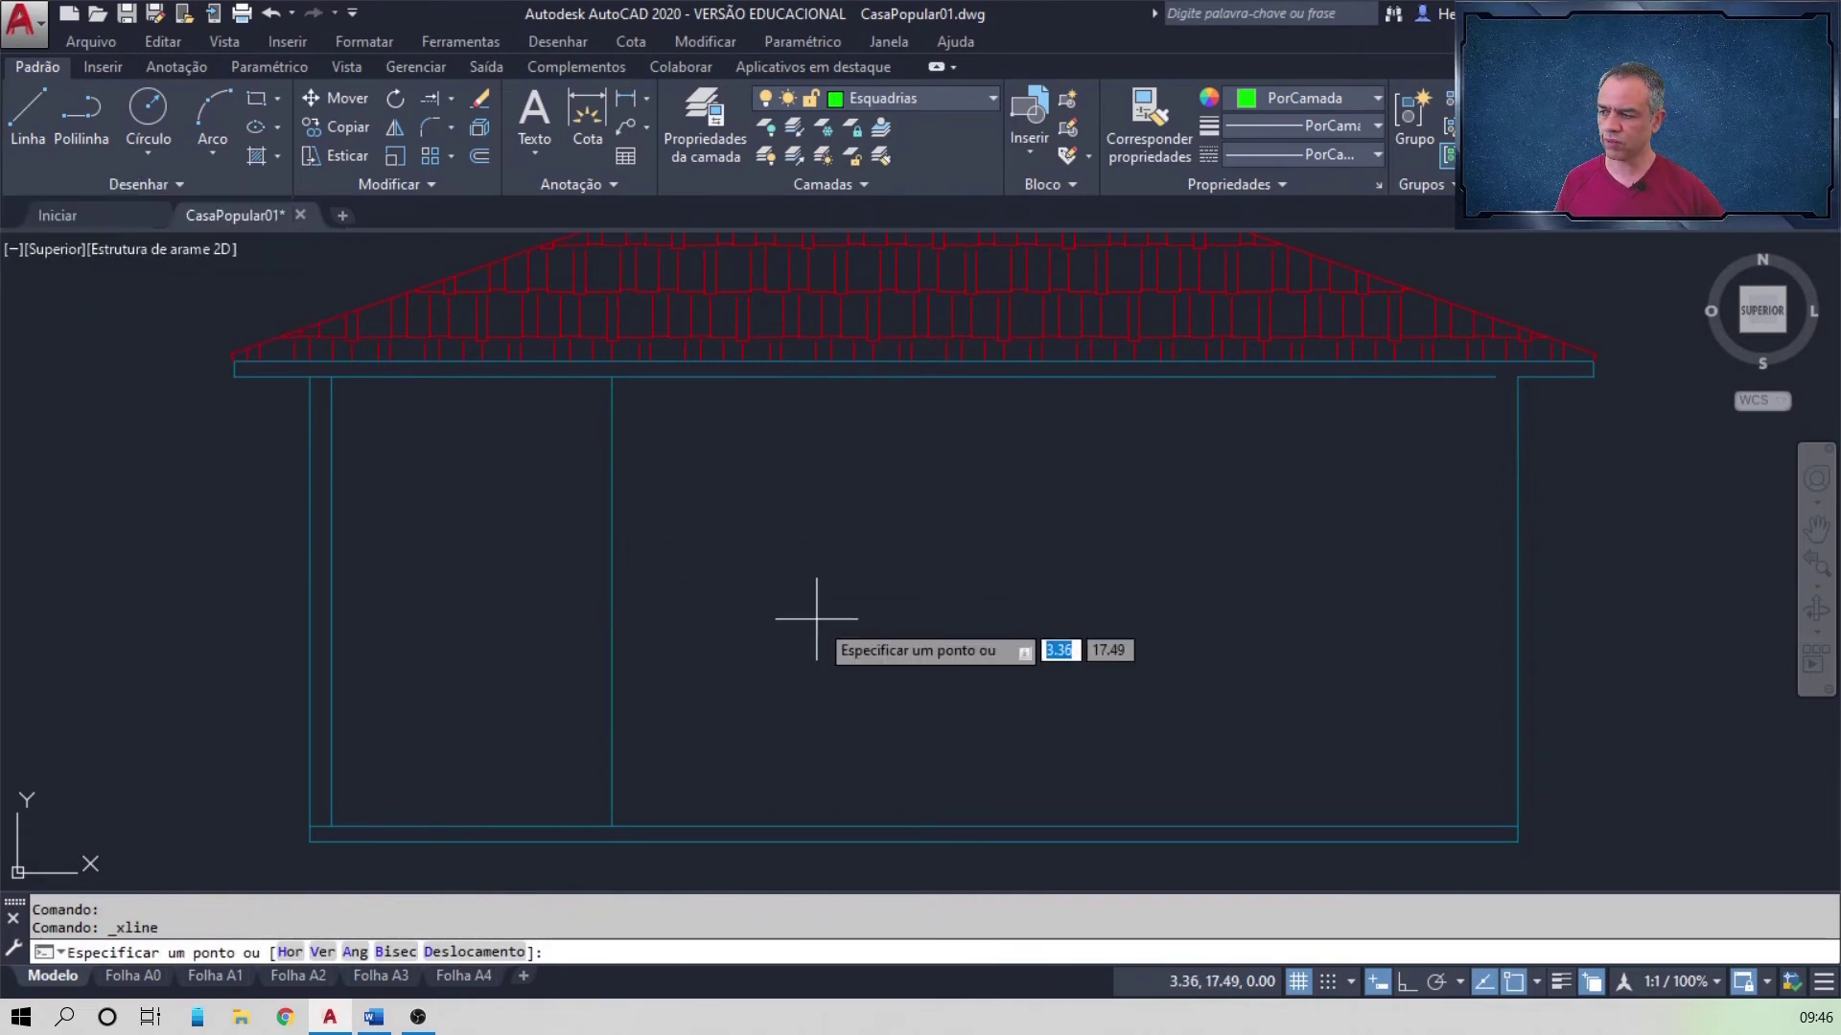
key("Down")
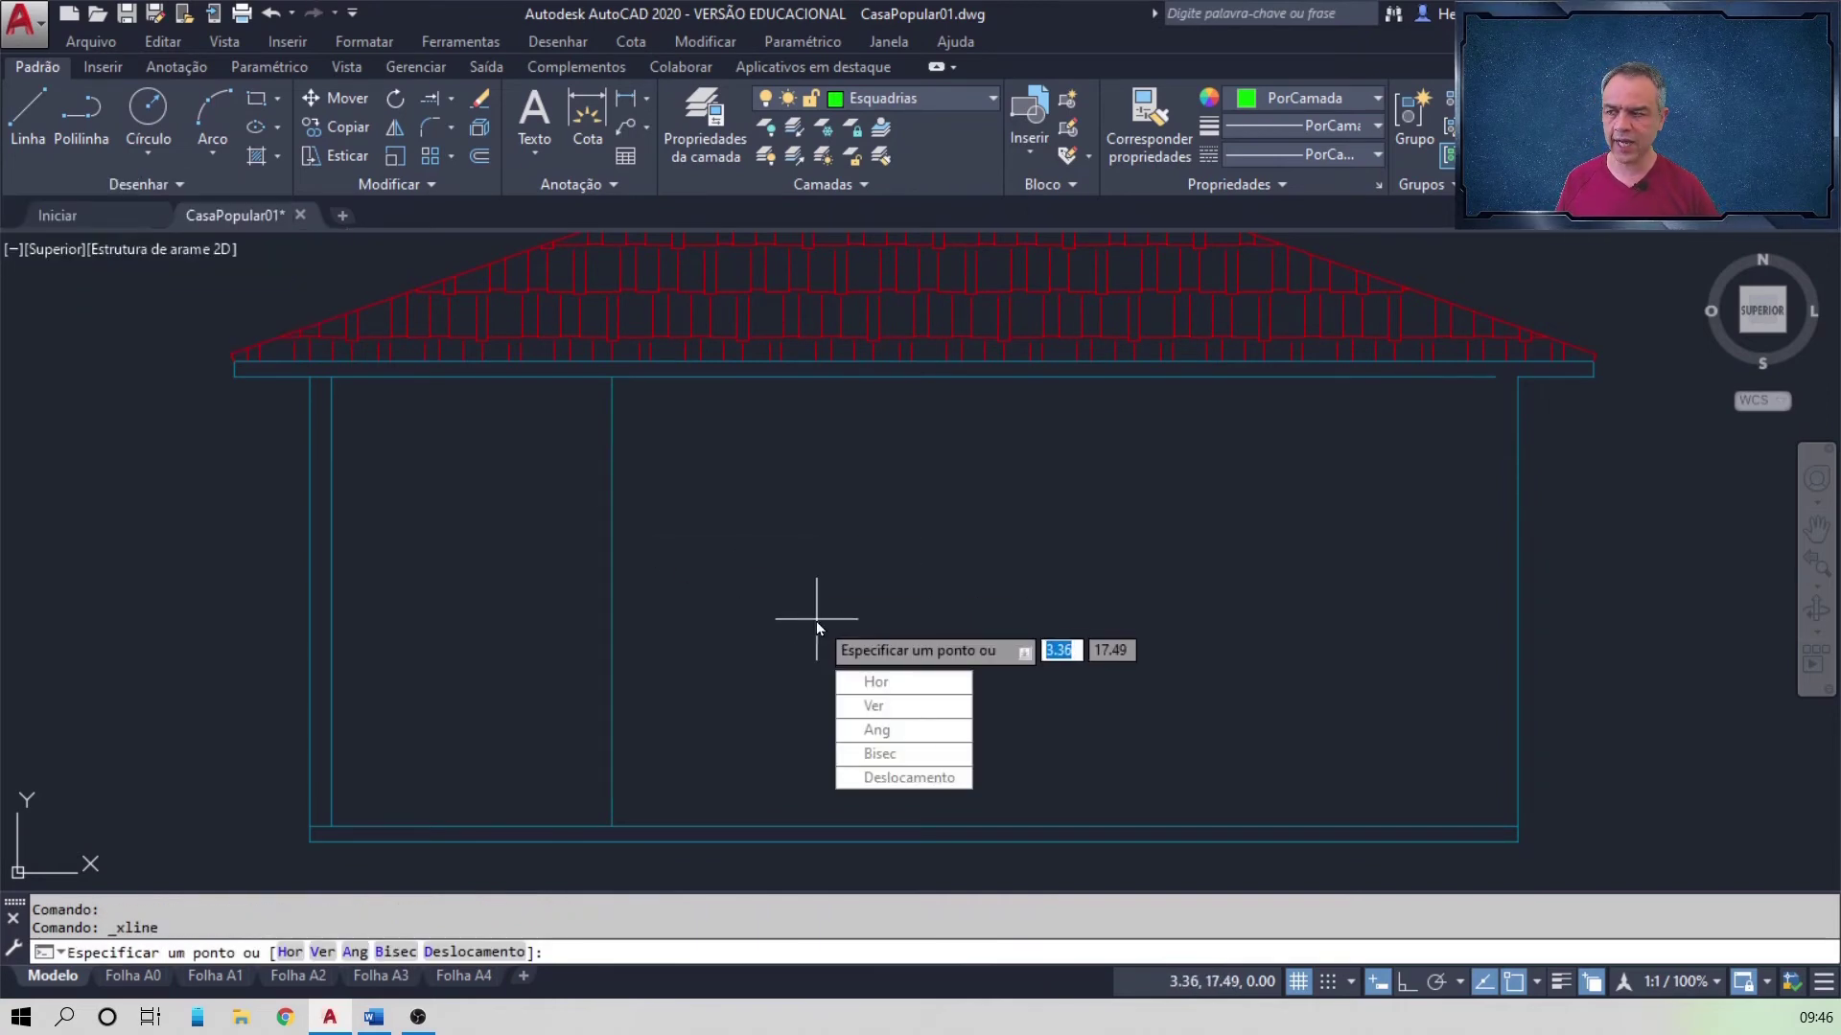
left_click(888, 705)
scroll(817, 632, "down", 3)
scroll(783, 460, "up", 4)
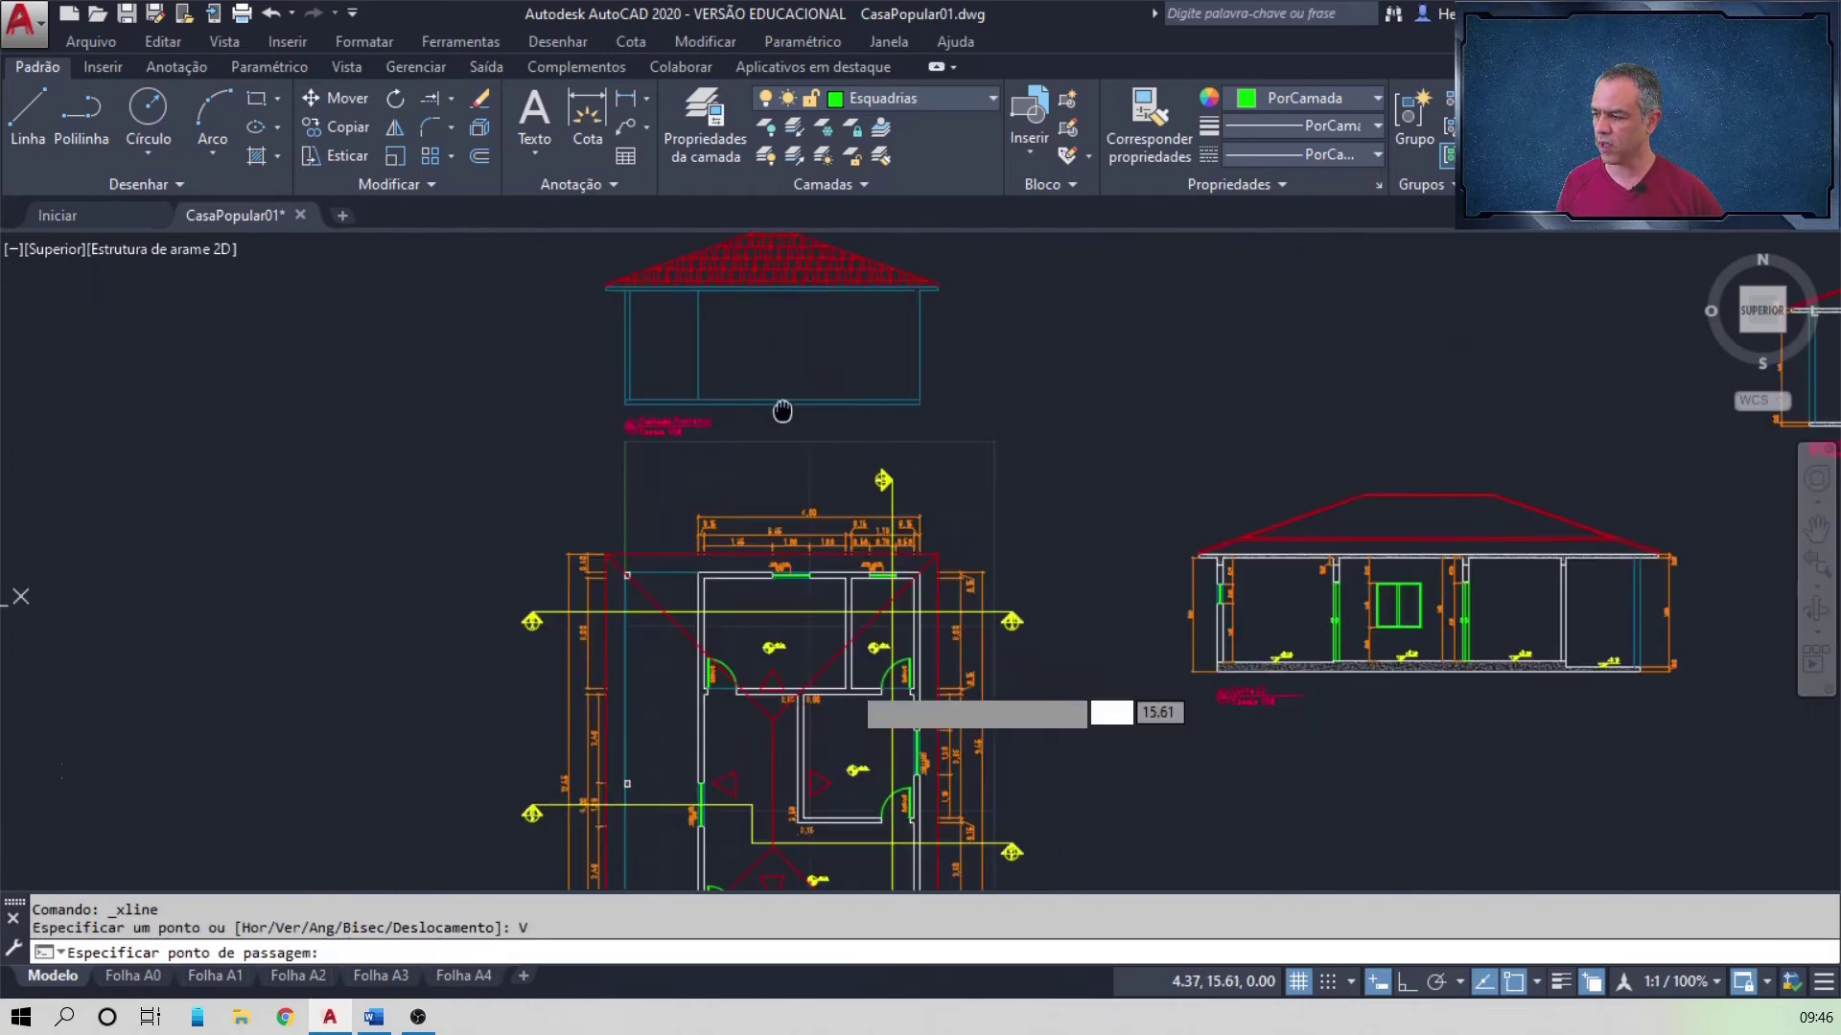
scroll(783, 455, "up", 3)
scroll(698, 767, "up", 2)
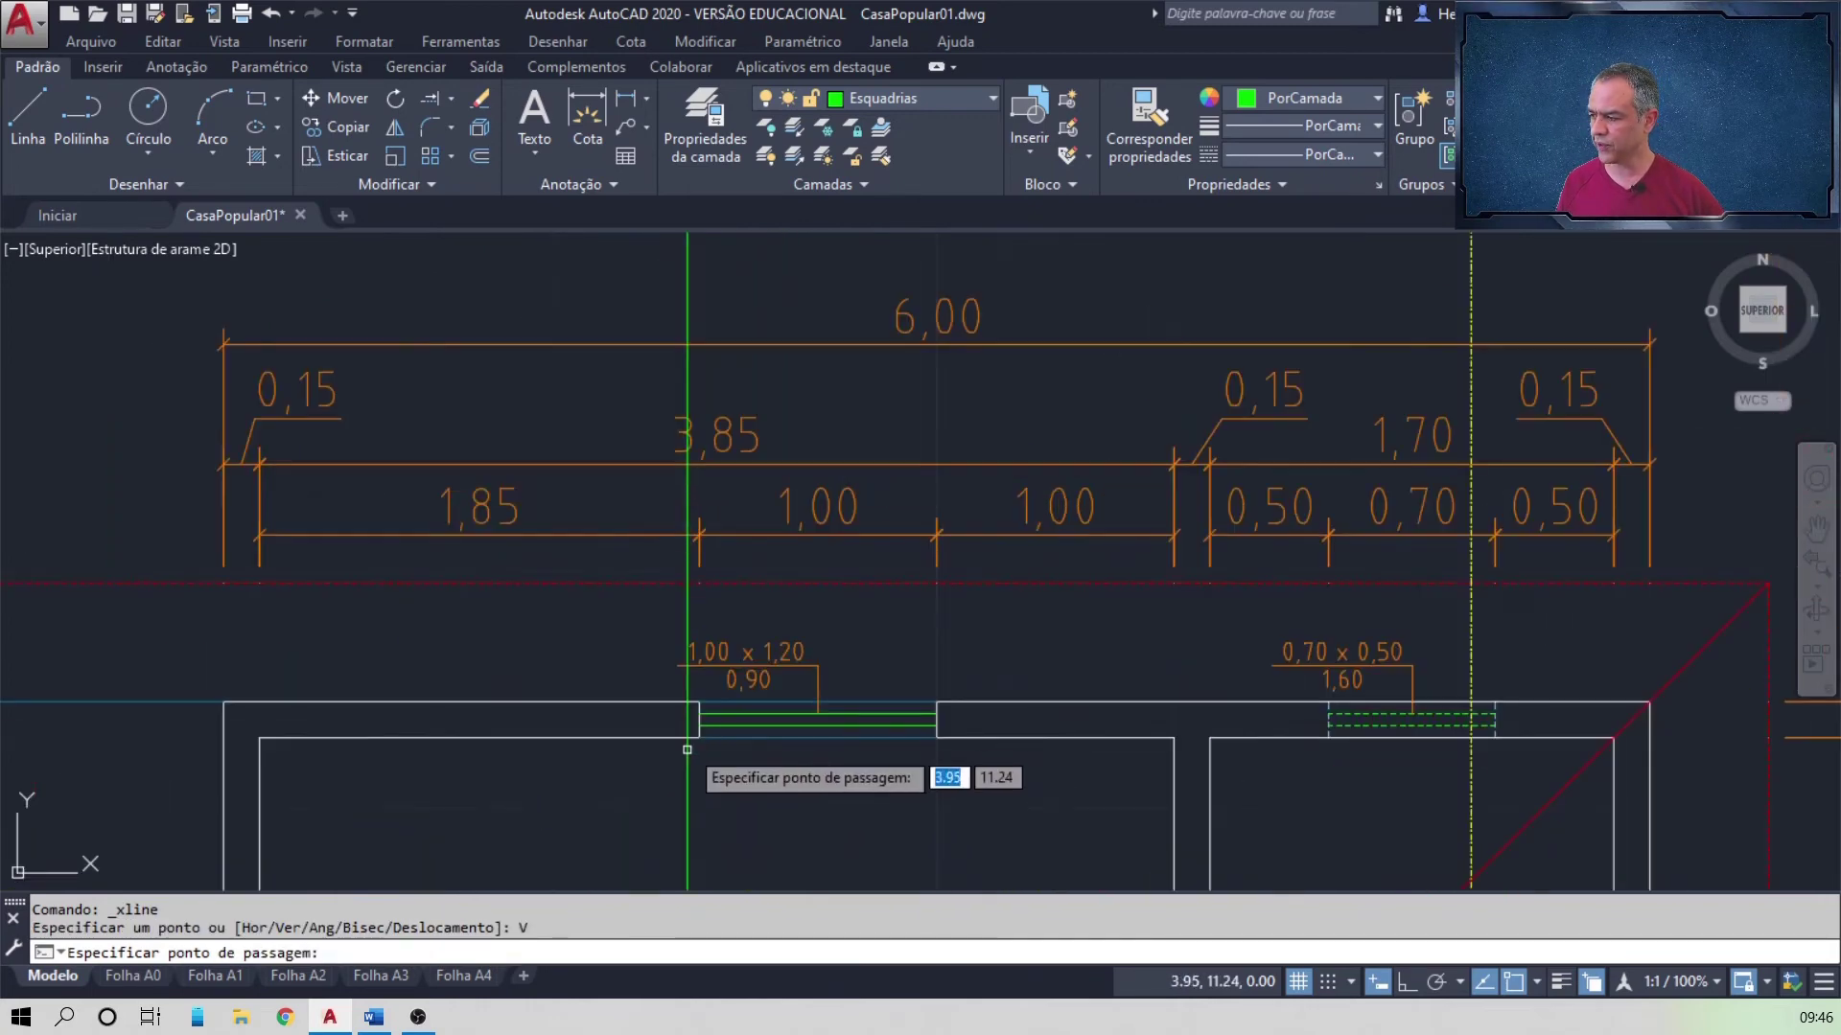
left_click(699, 737)
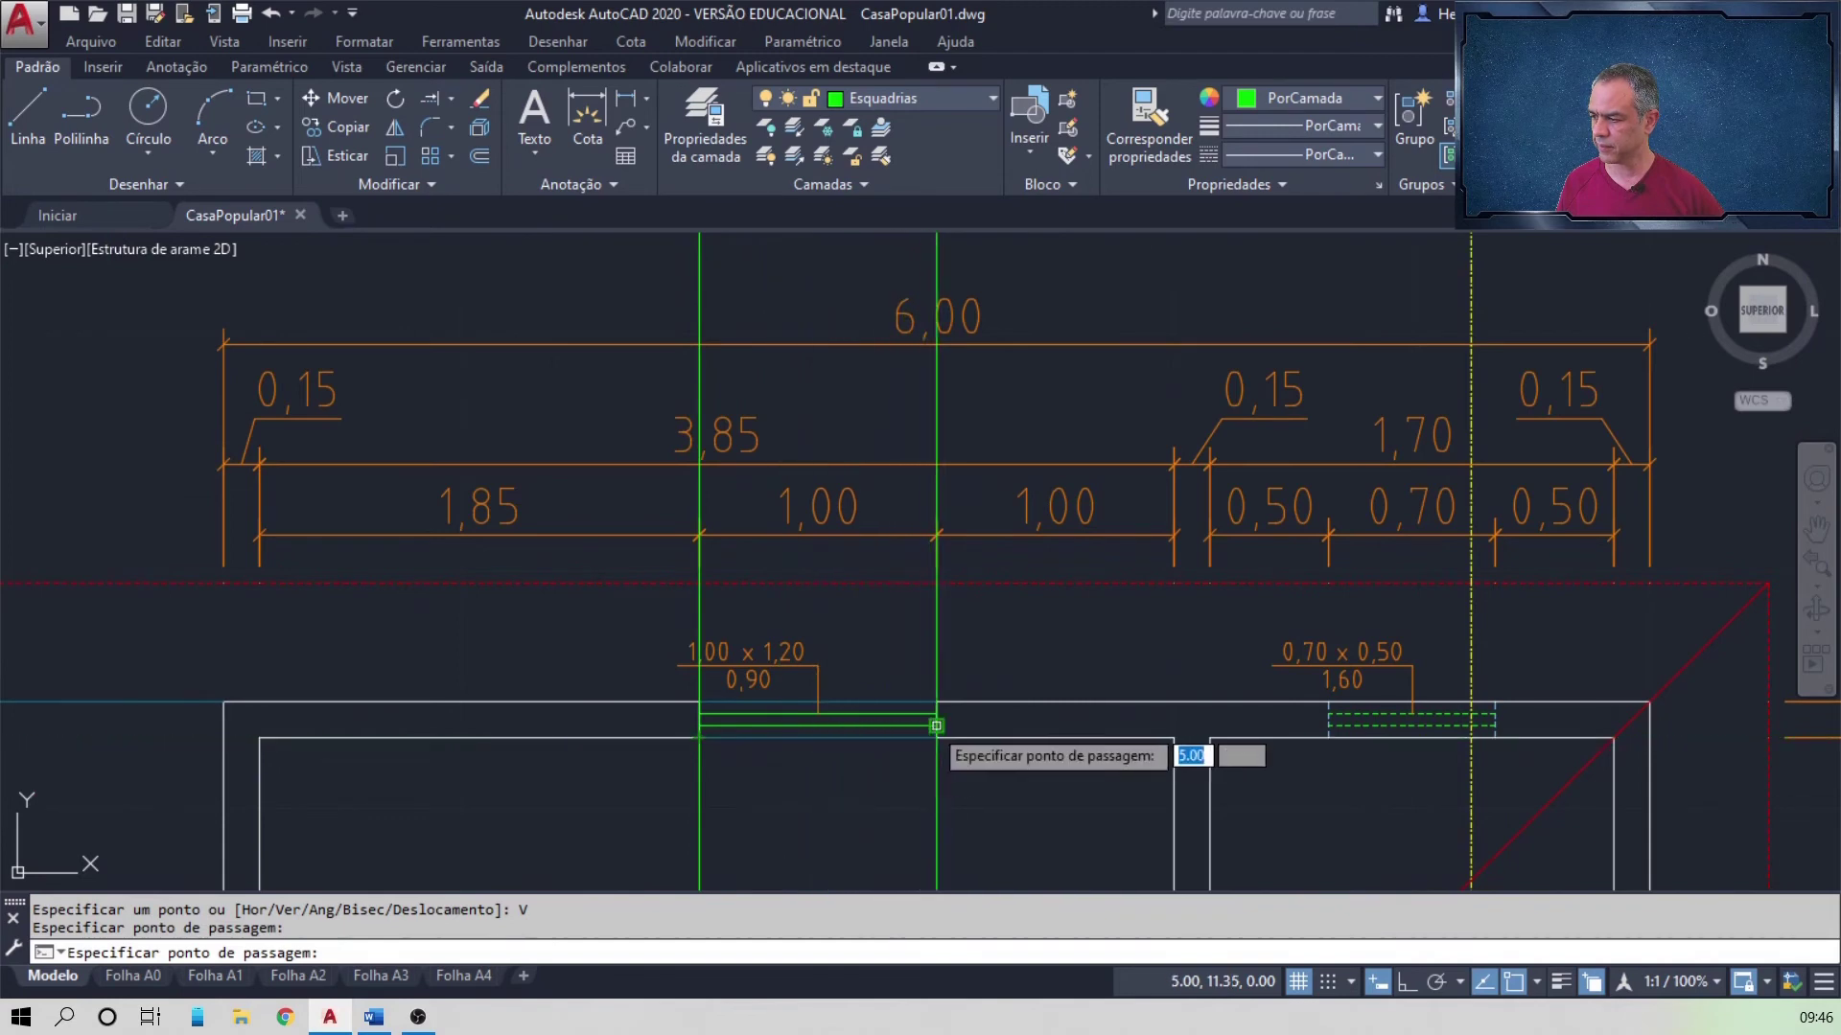
left_click(937, 738)
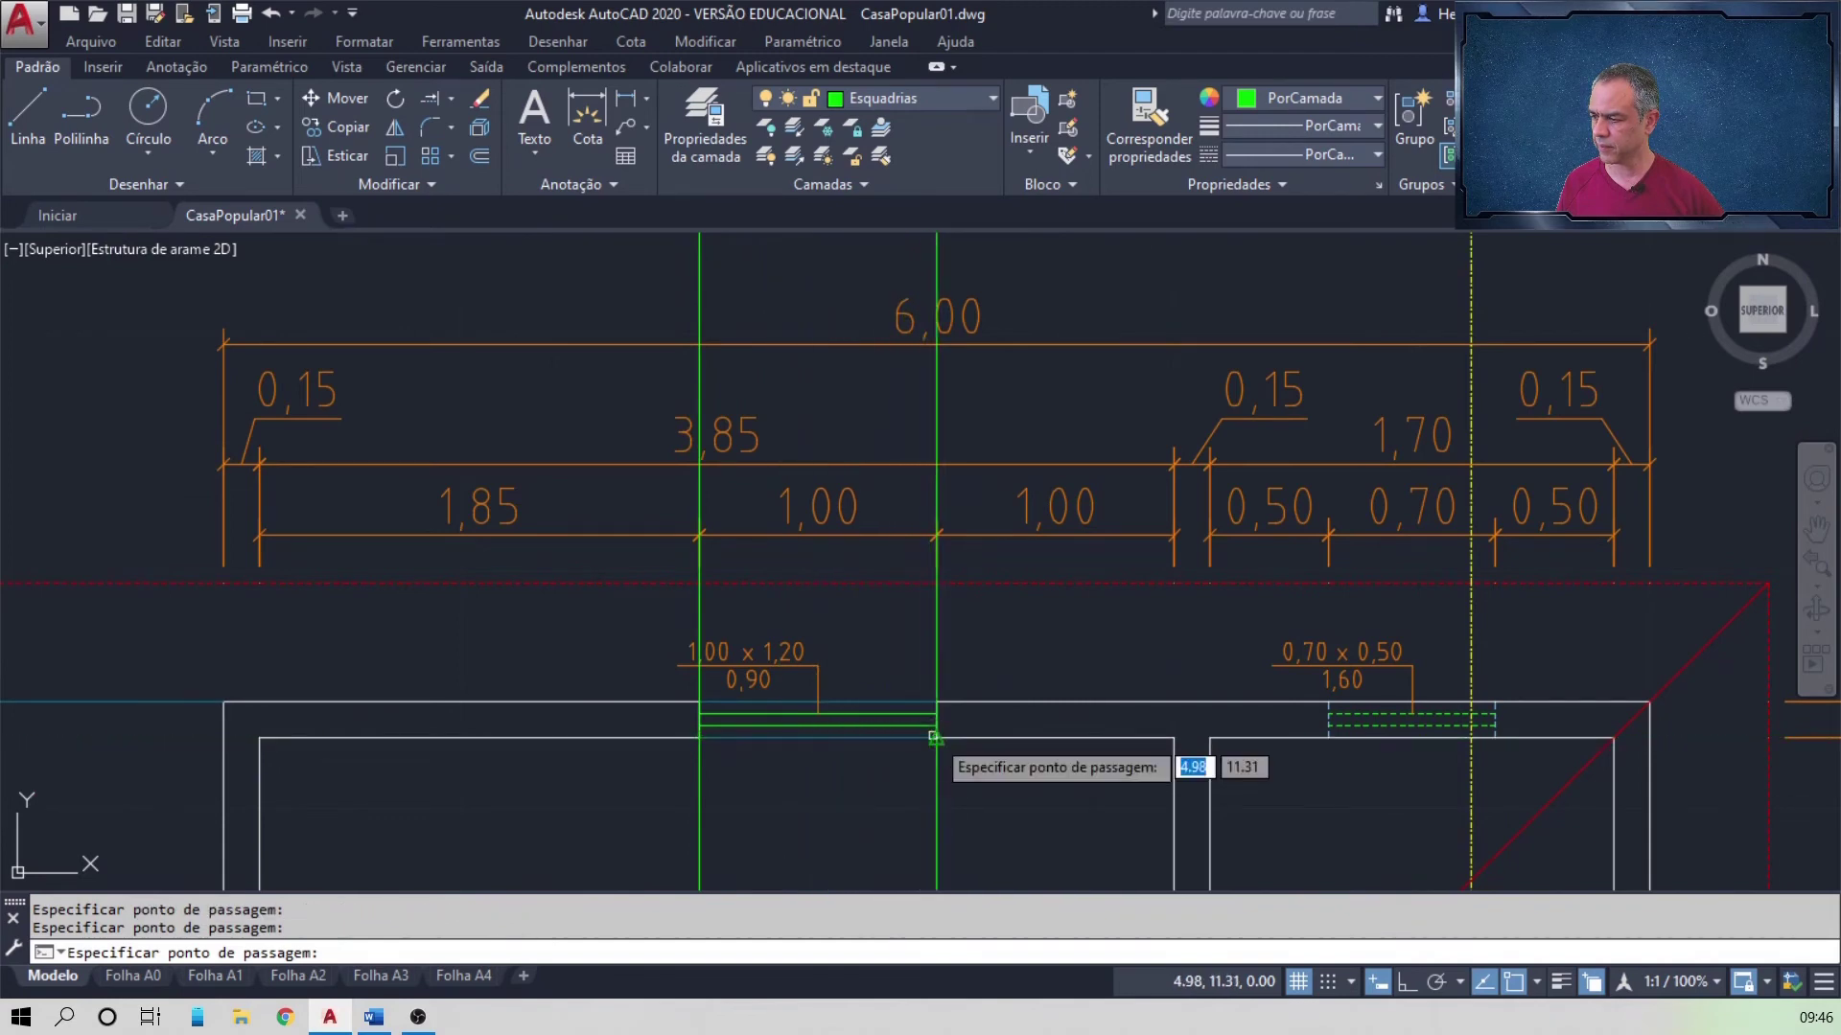
Step: Add vertical construction lines through both edges of the 0,70 x 0,50 bathroom window and end the command
left_click(1327, 762)
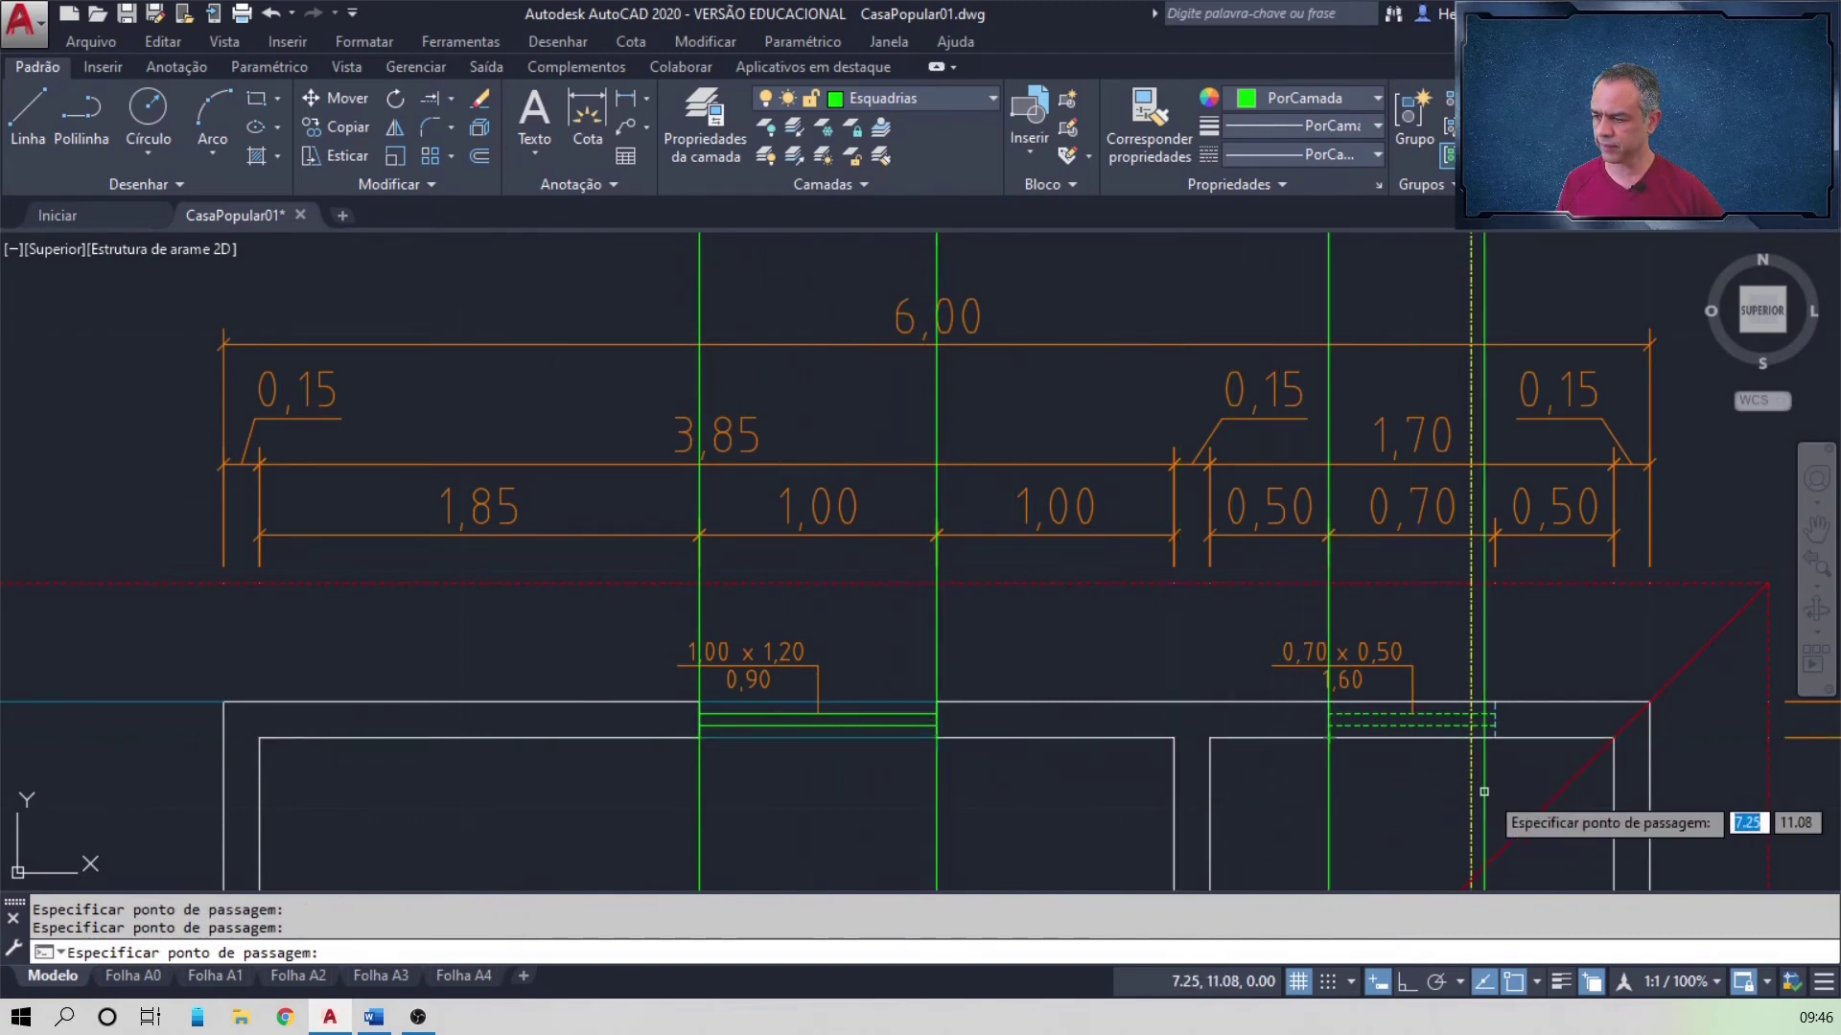
left_click(1495, 738)
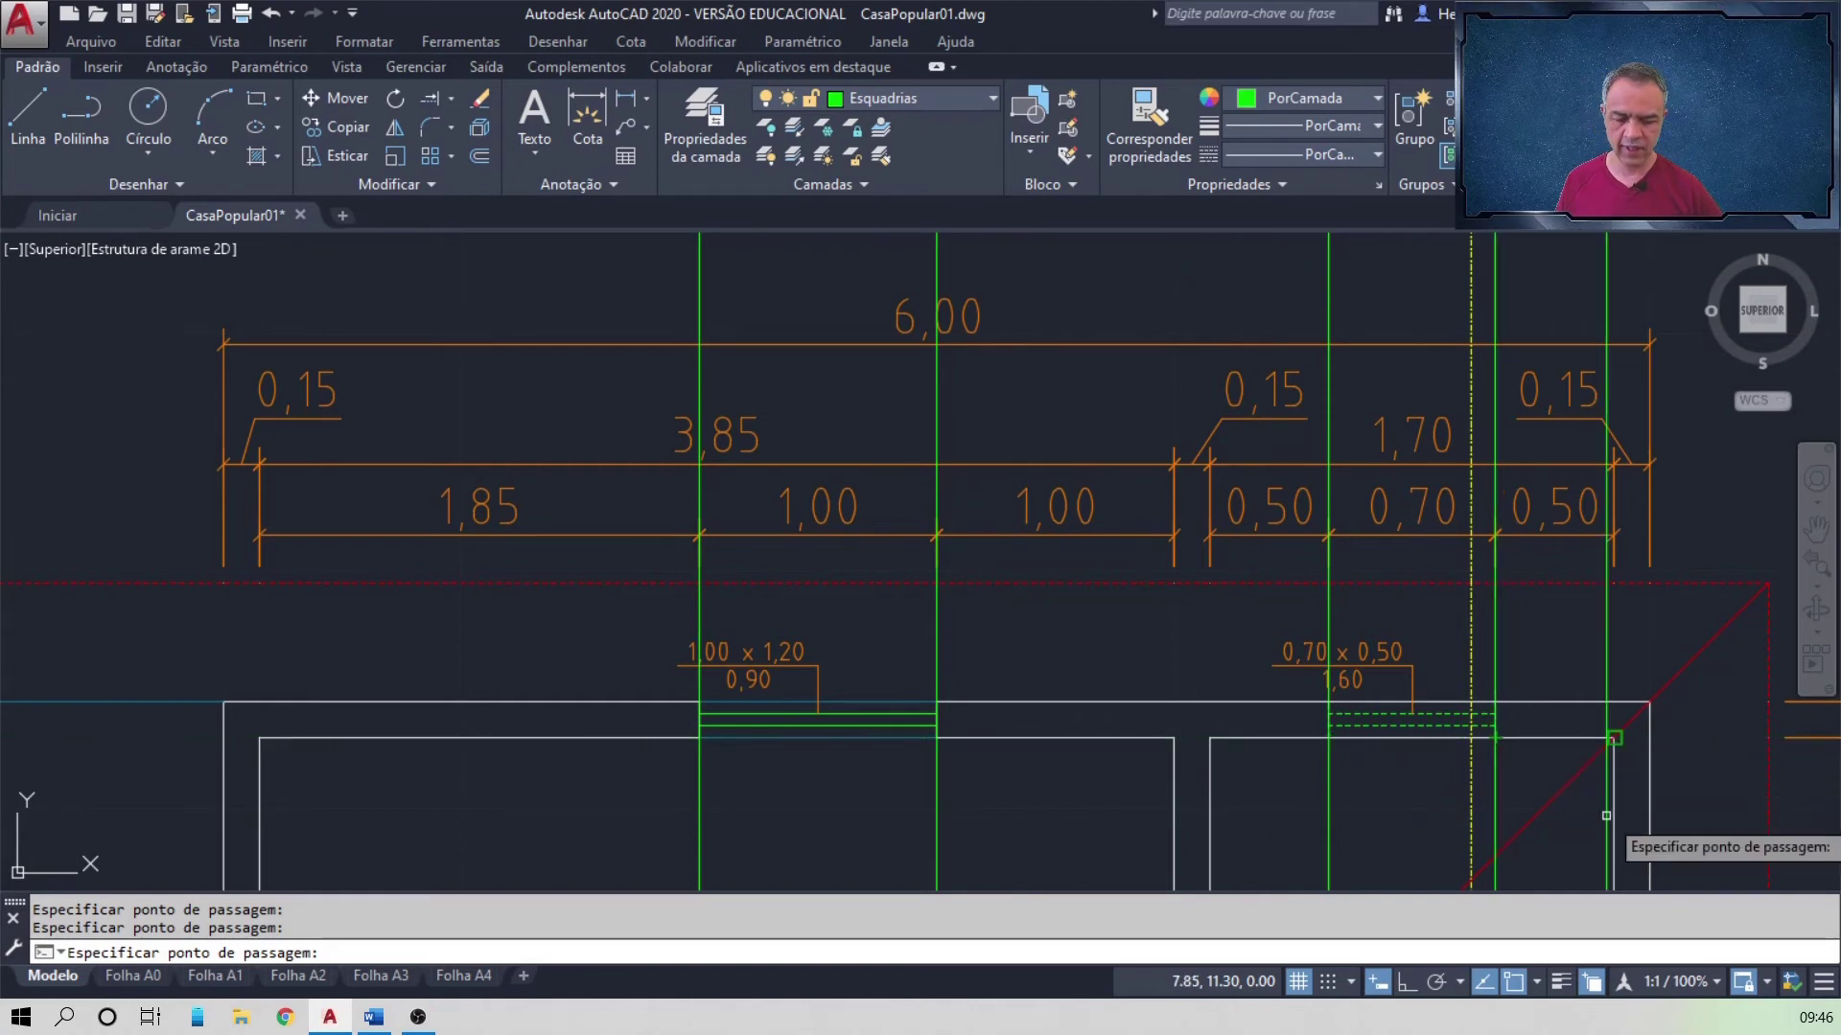
key("Escape")
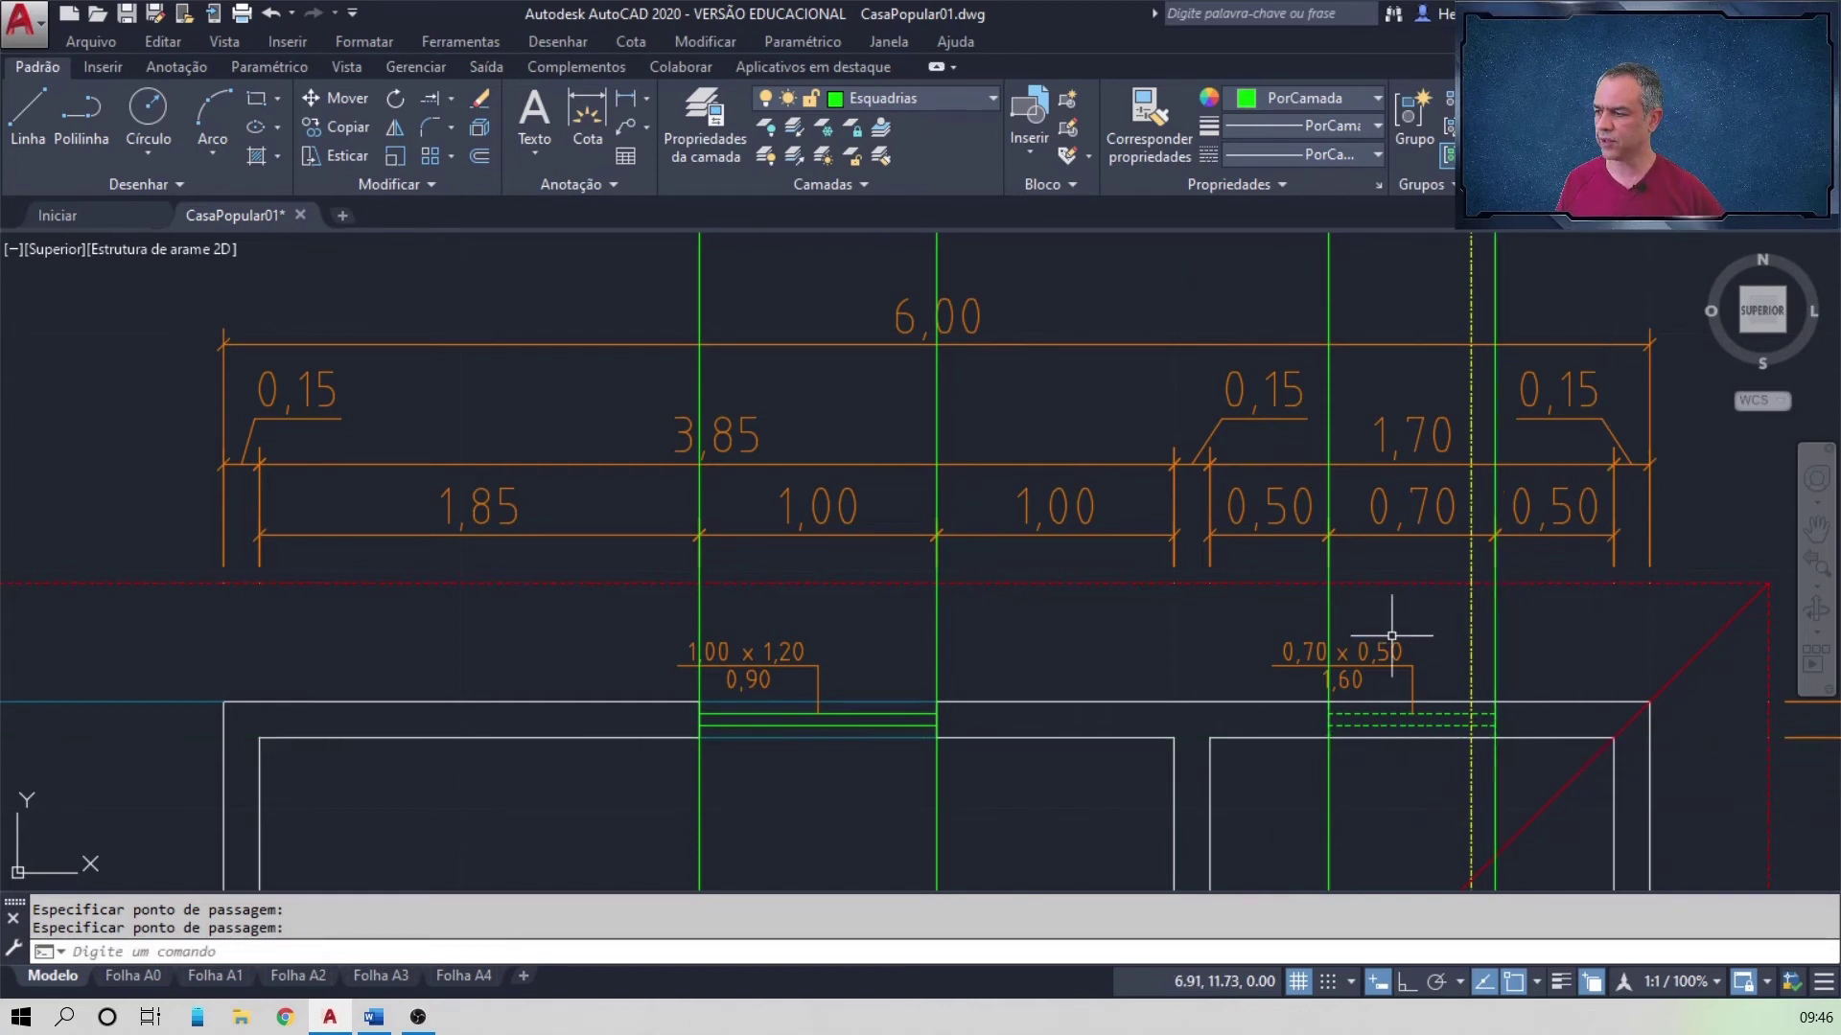
mouse_move(1199, 308)
middle_mouse_down()
mouse_move(1080, 694)
mouse_move(1044, 964)
middle_mouse_up()
scroll(1021, 412, "down", 4)
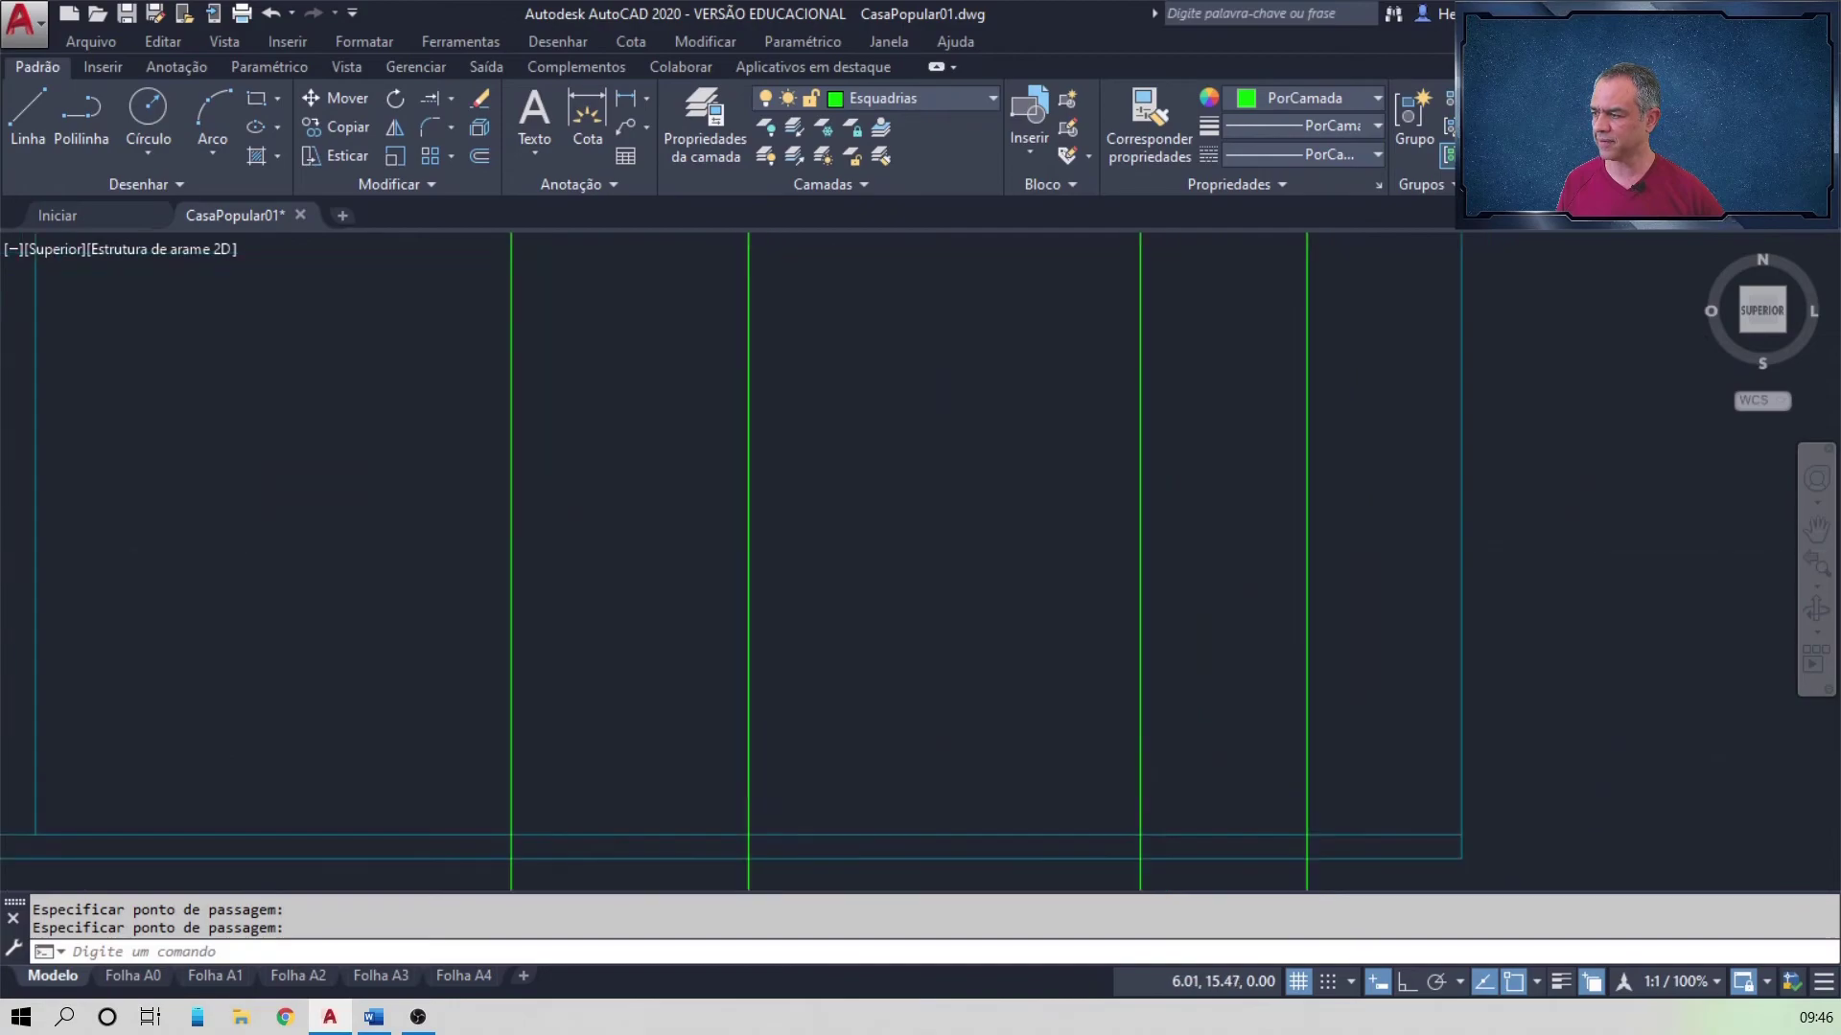
Step: Consult item 64 in Word, return to AutoCAD and trim the construction lines outside Fachada Posterior, selecting the whole façade as cutting edges and objects
key("alt+Tab")
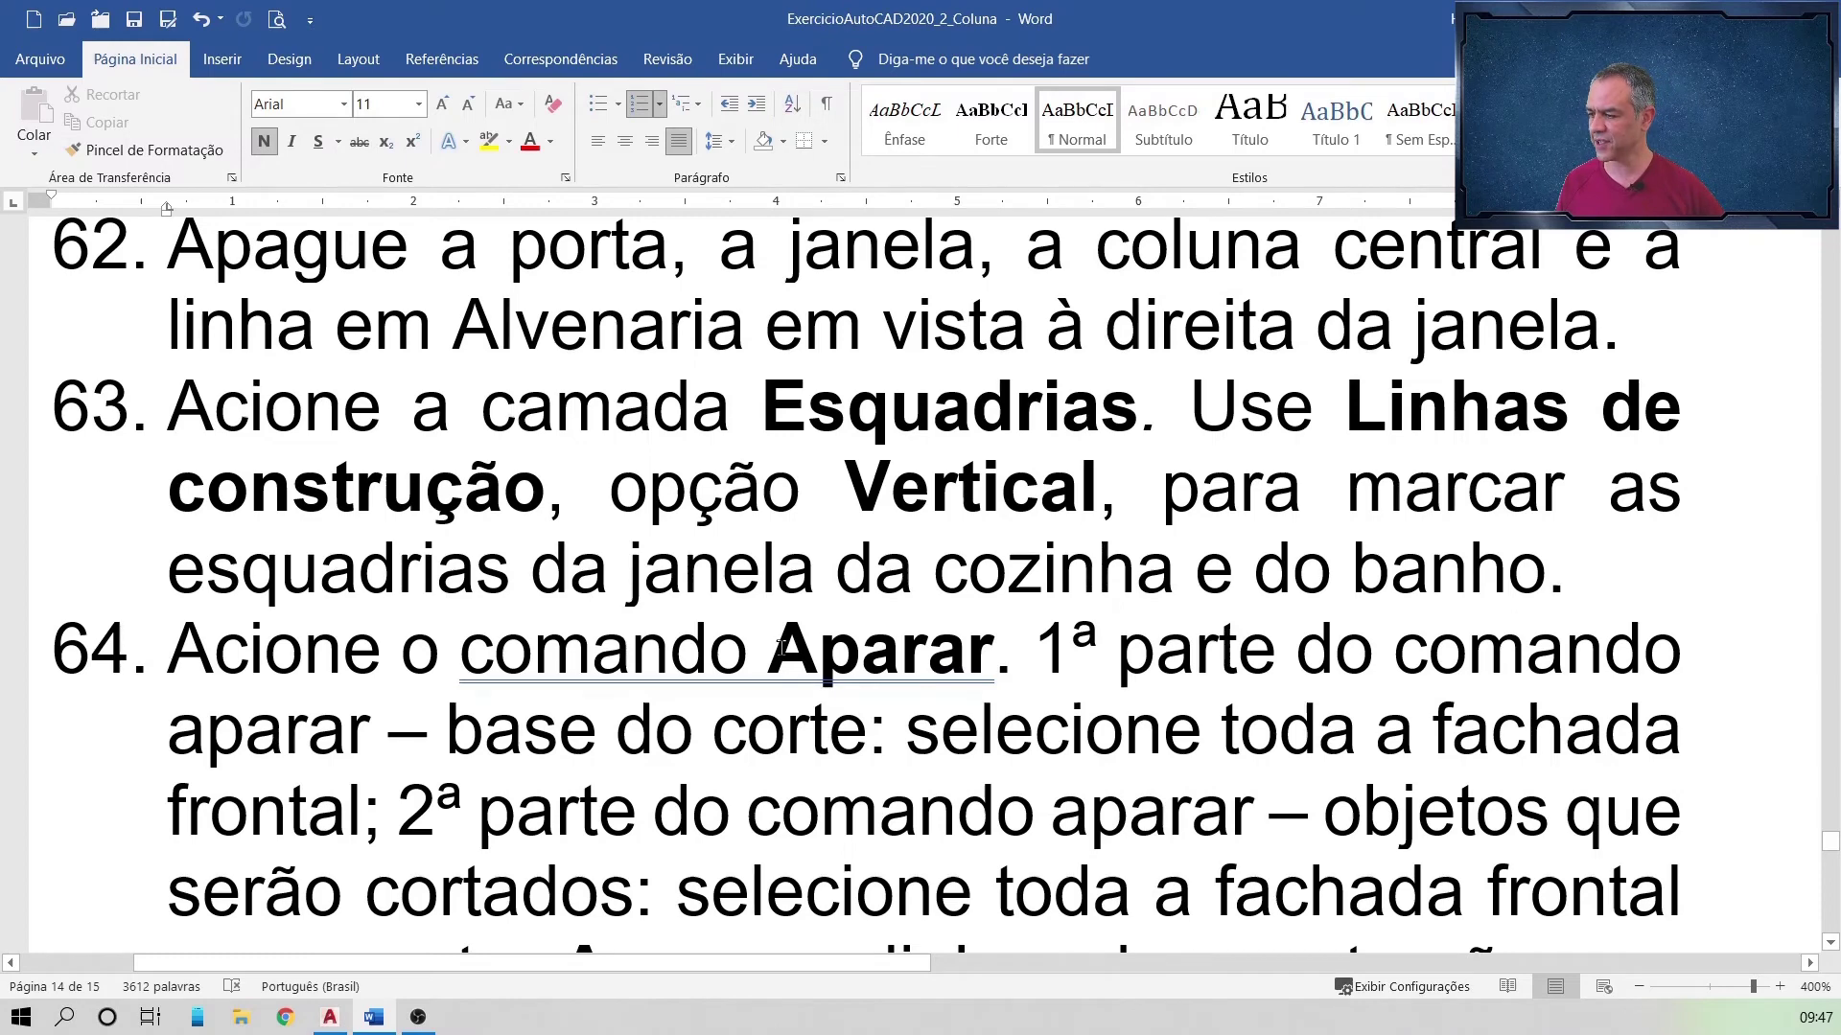
scroll(781, 648, "down", 2)
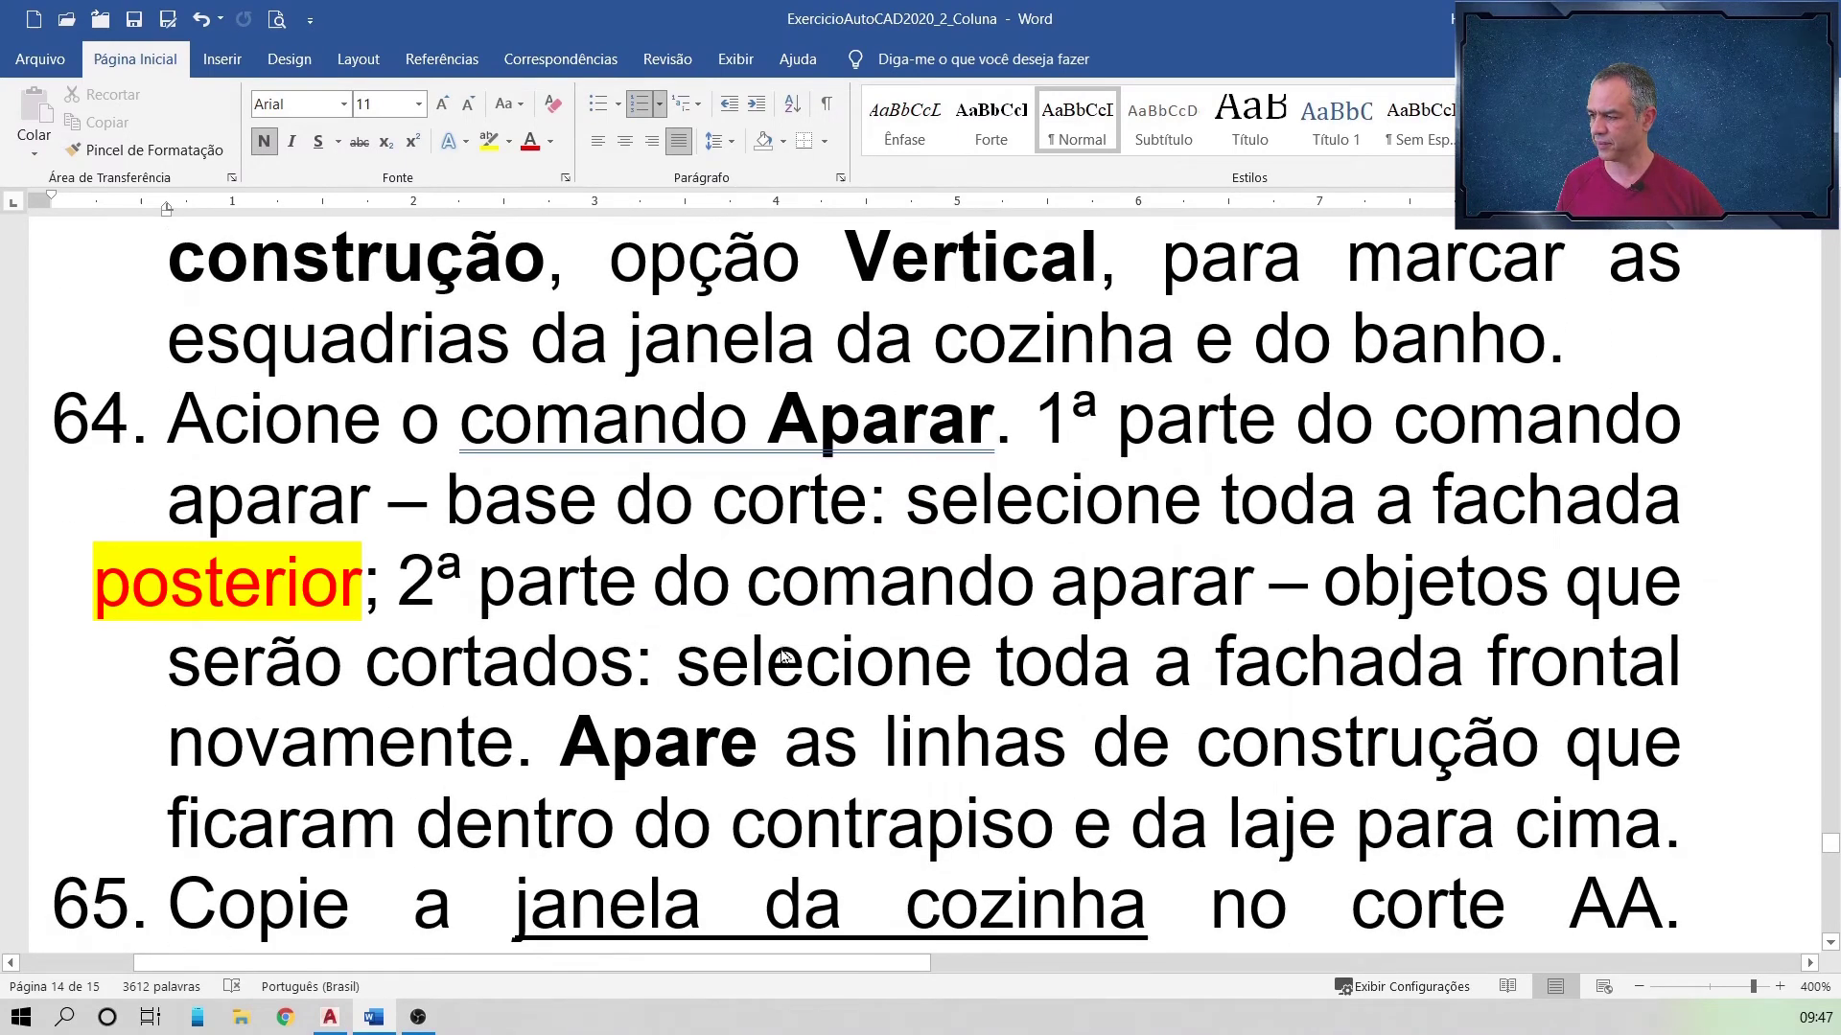
key("alt+Tab")
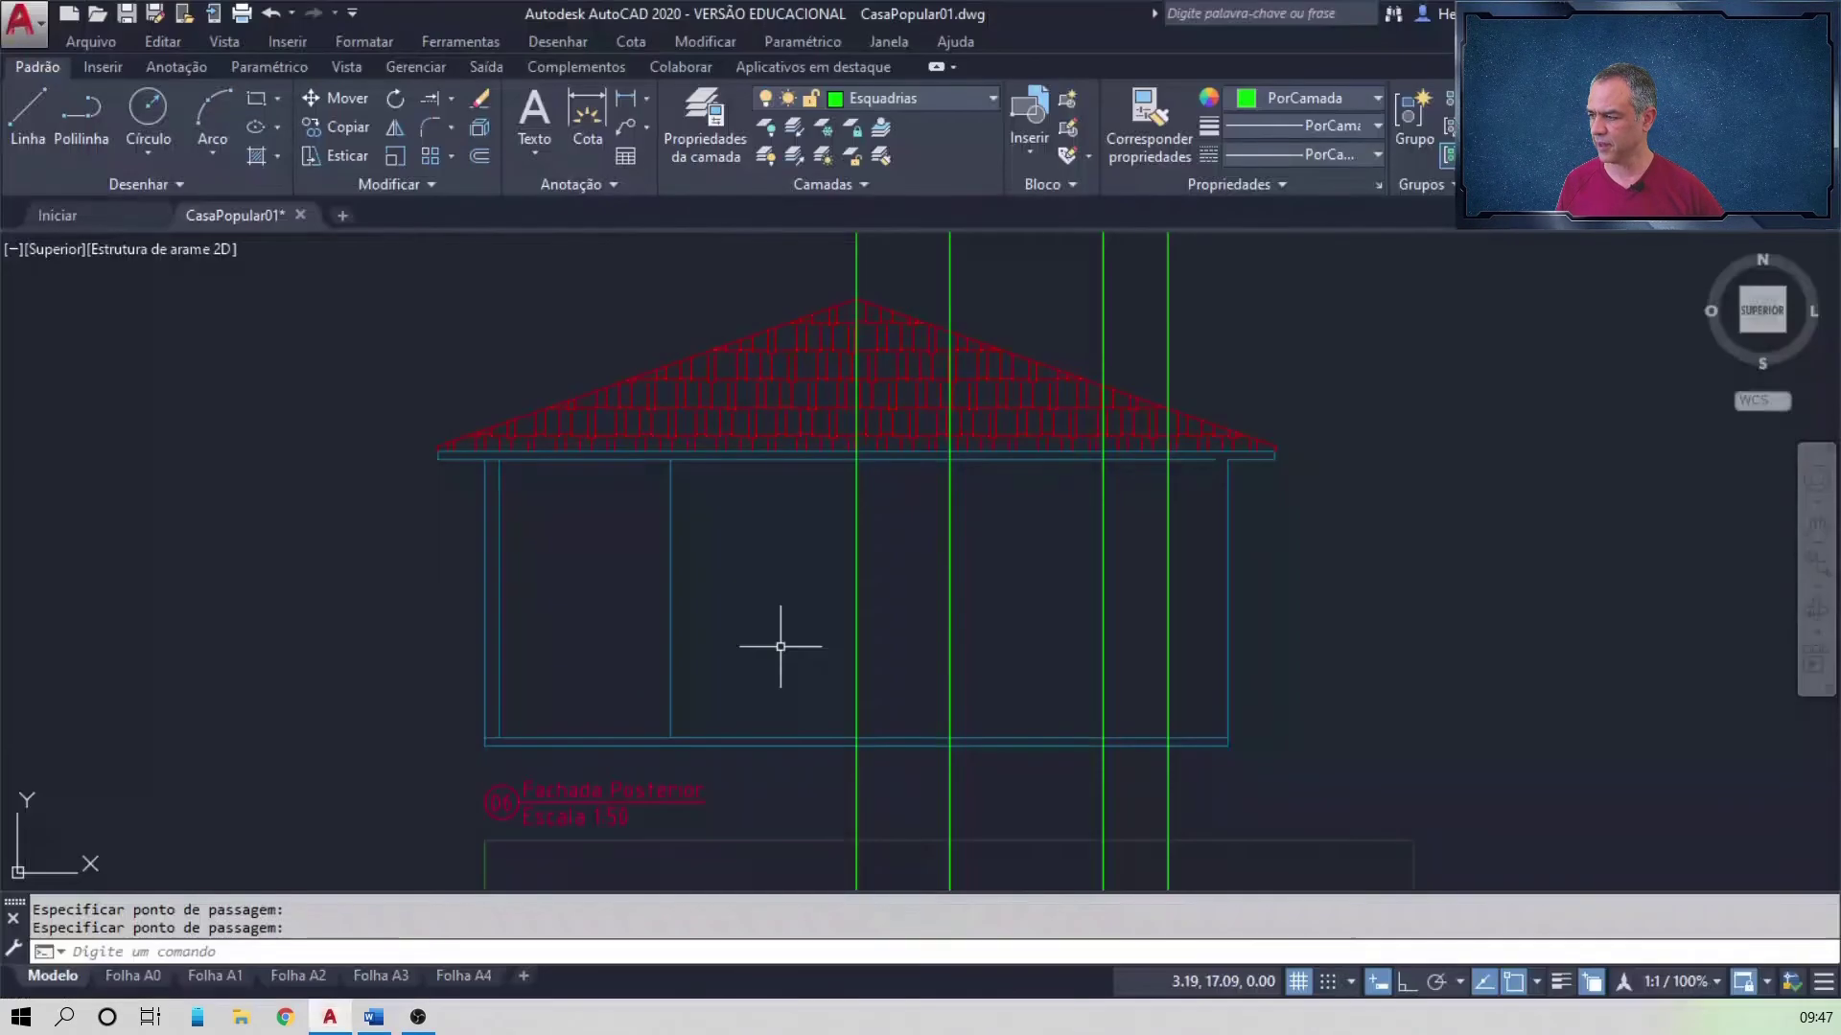
left_click(451, 99)
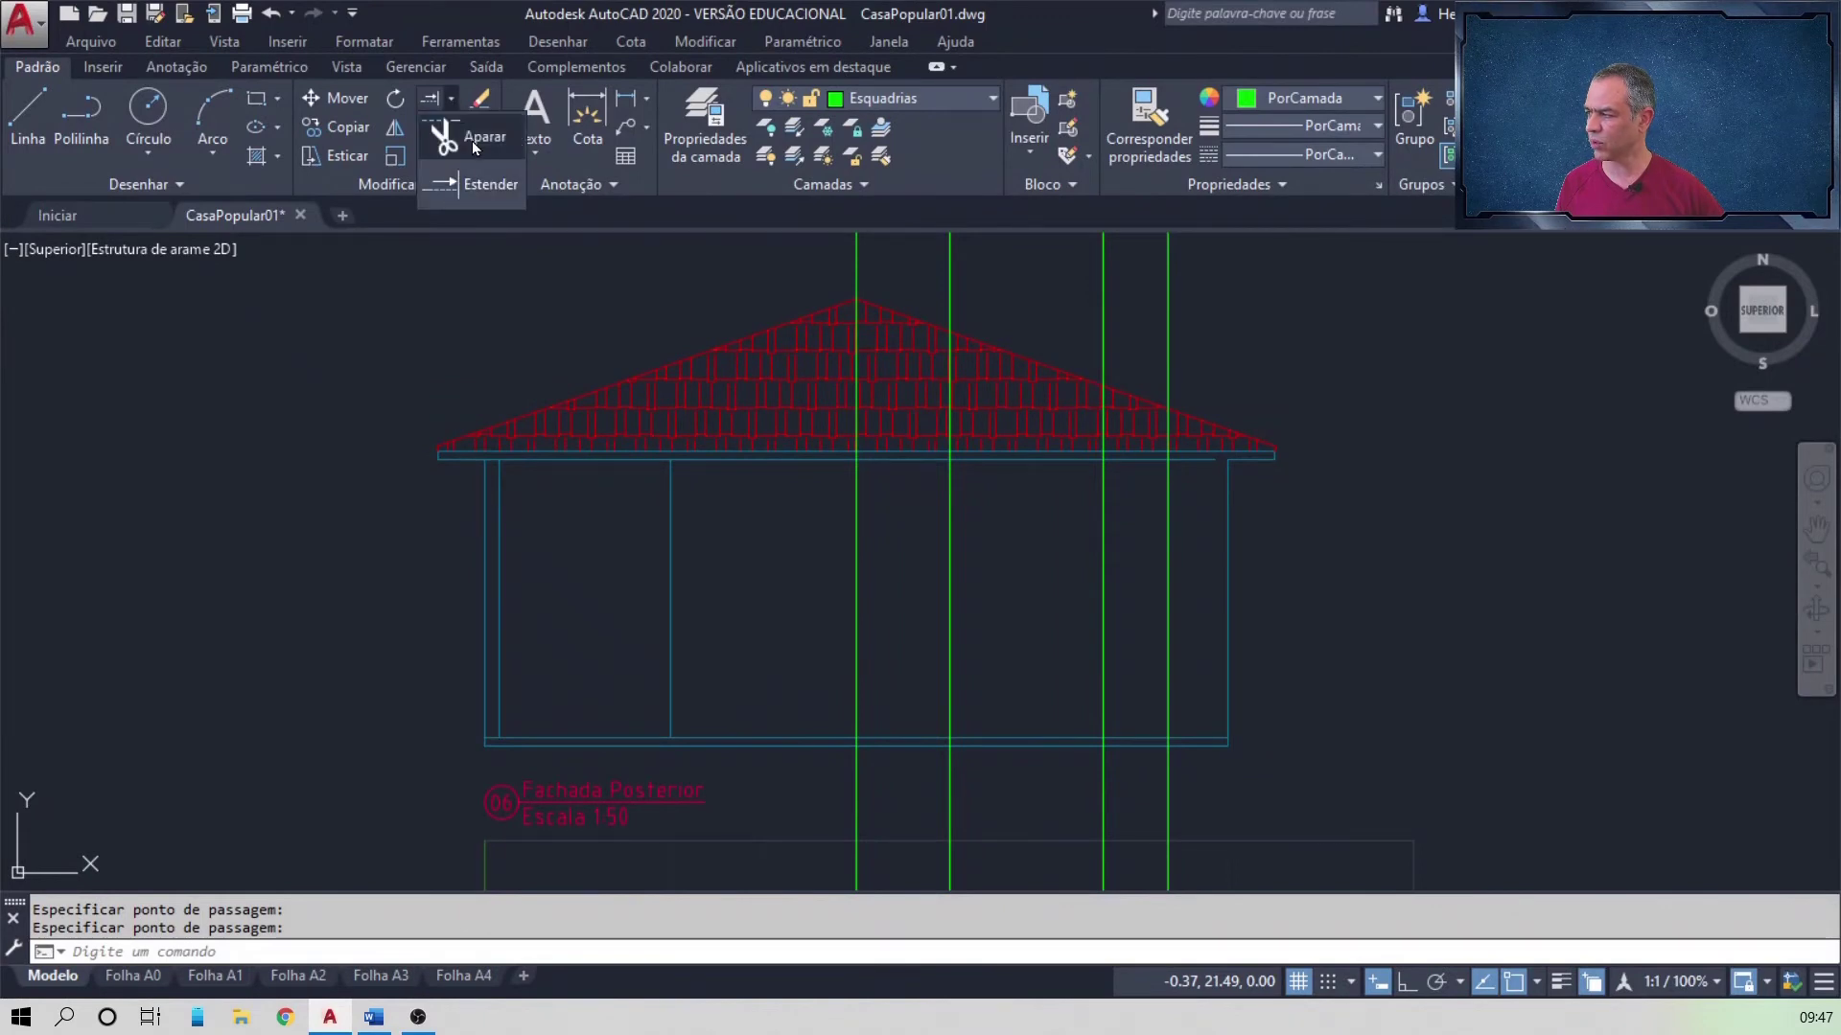
left_click(471, 141)
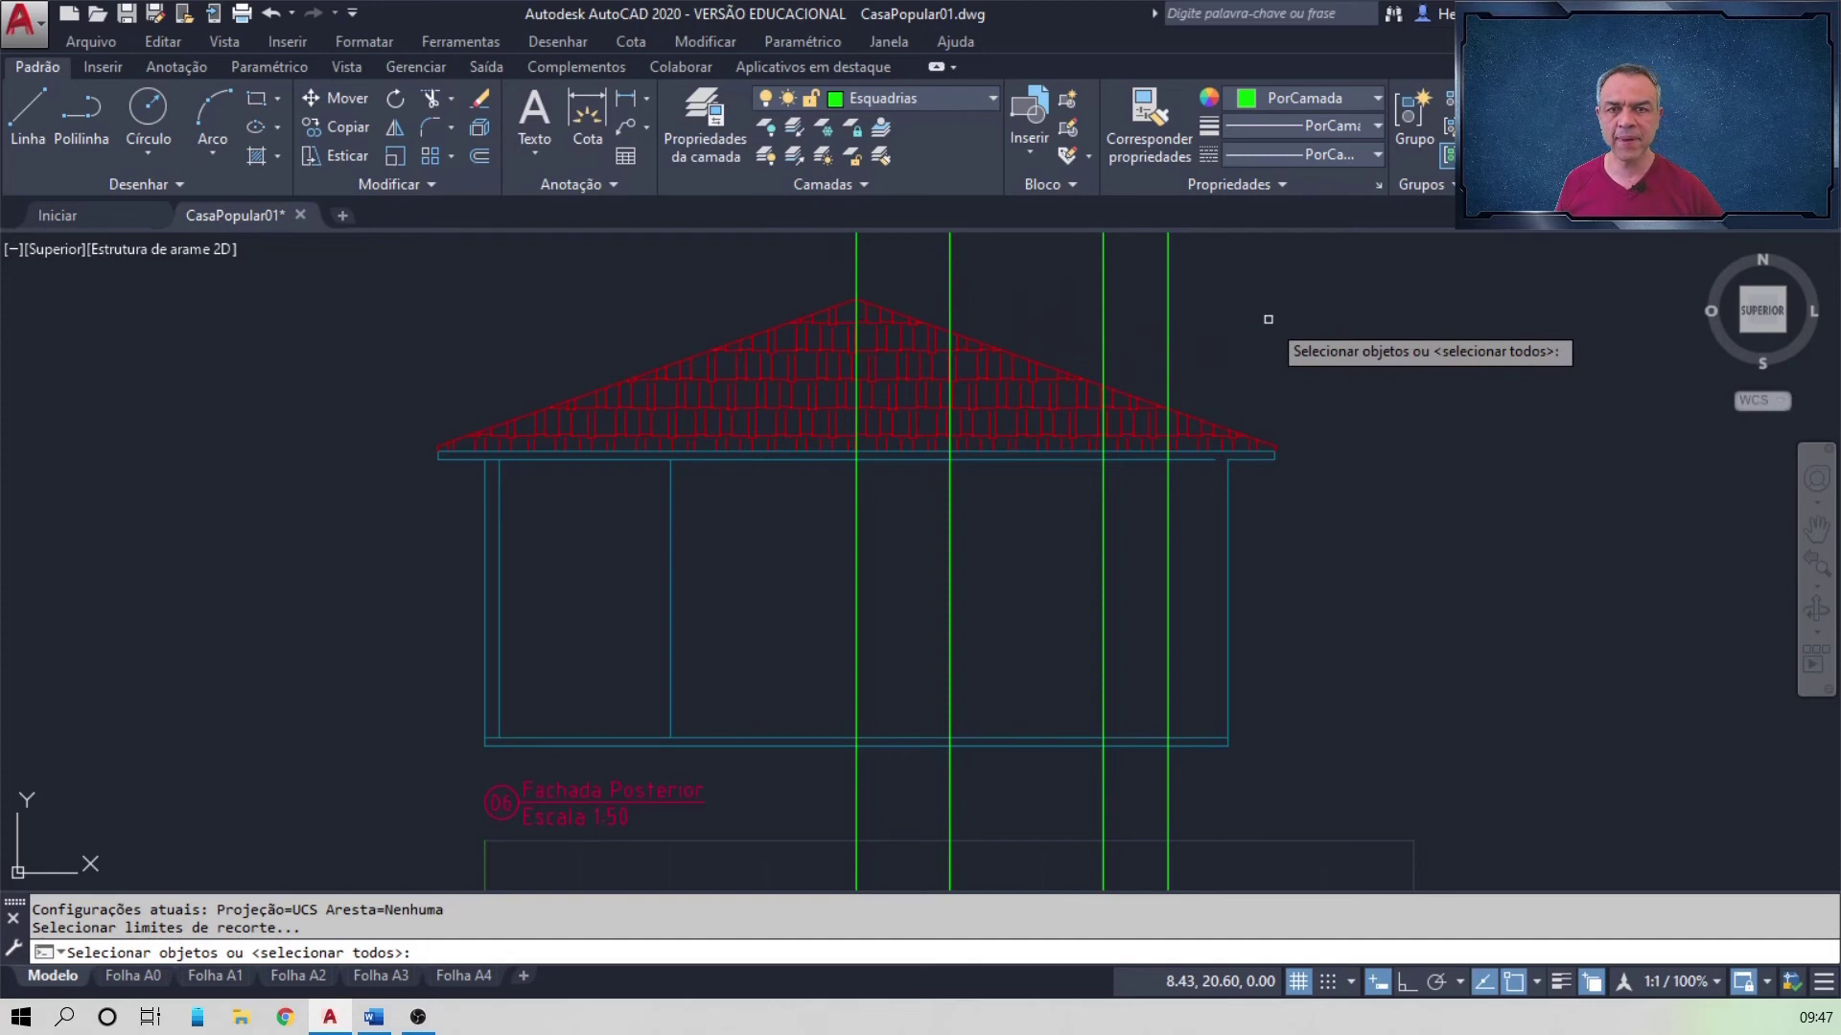
left_click(1349, 246)
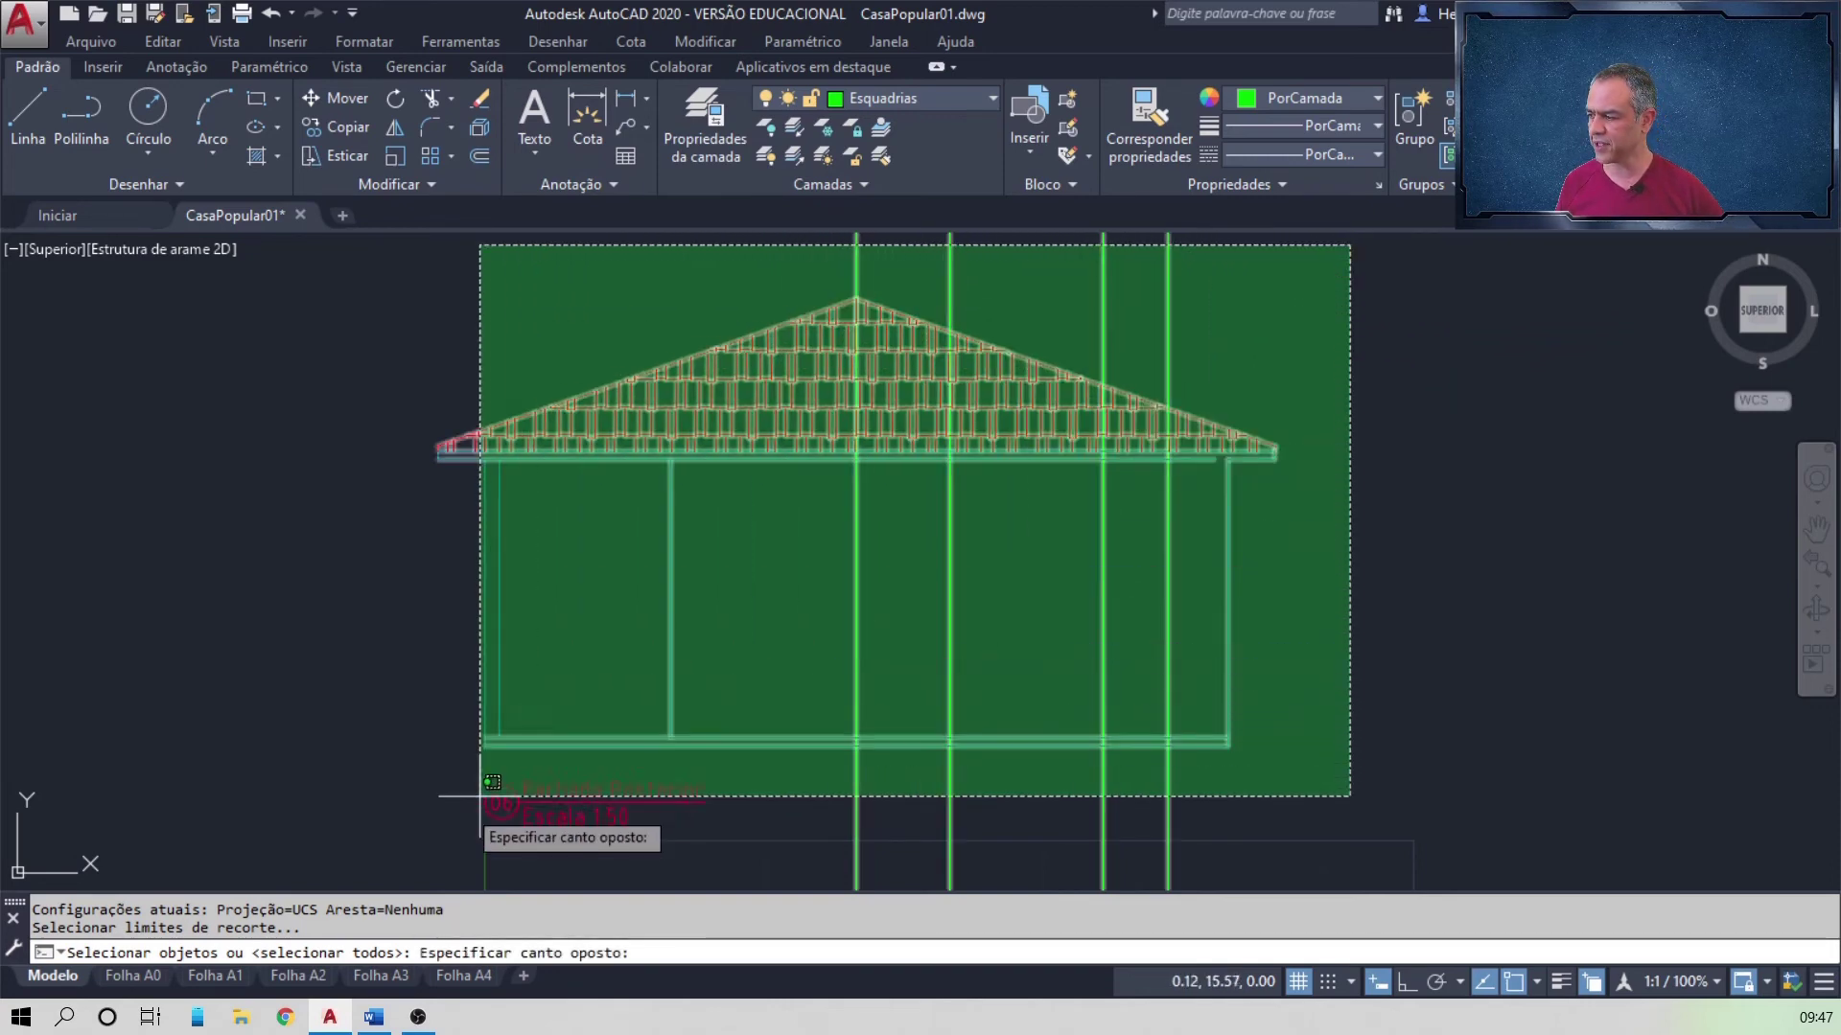
left_click(361, 861)
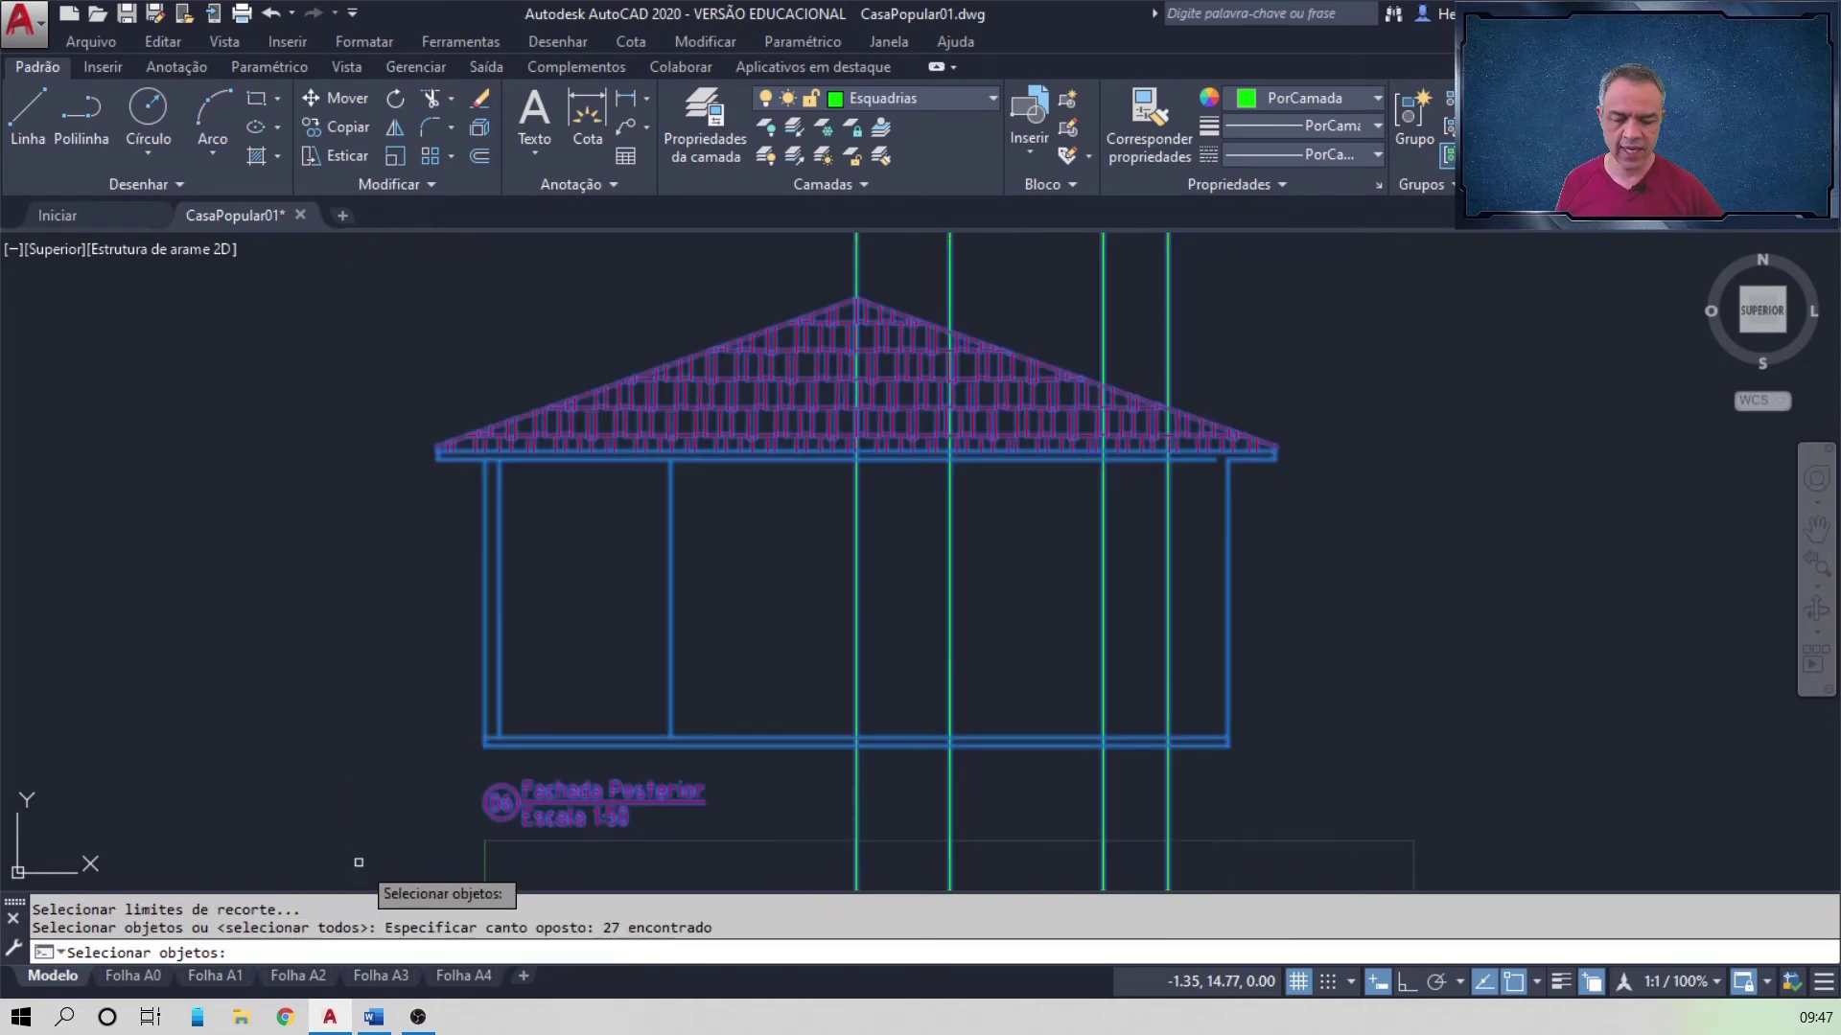
key("Return")
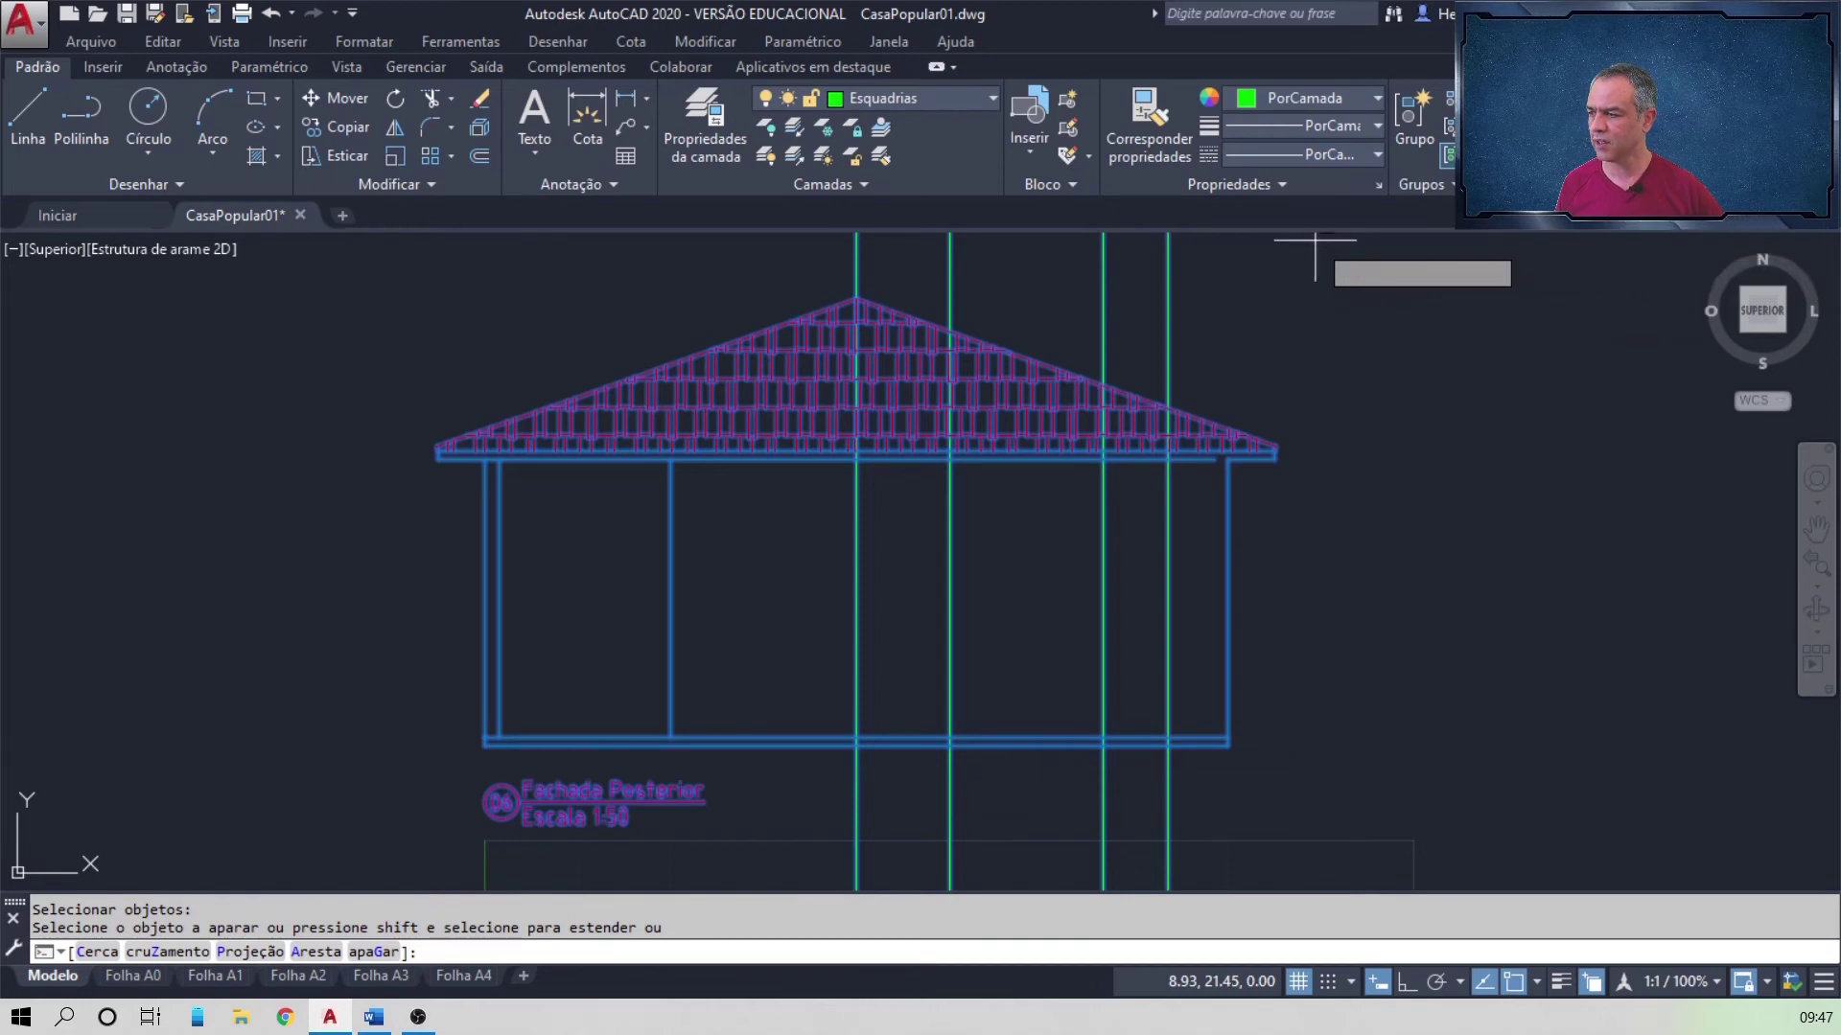
left_click(1314, 240)
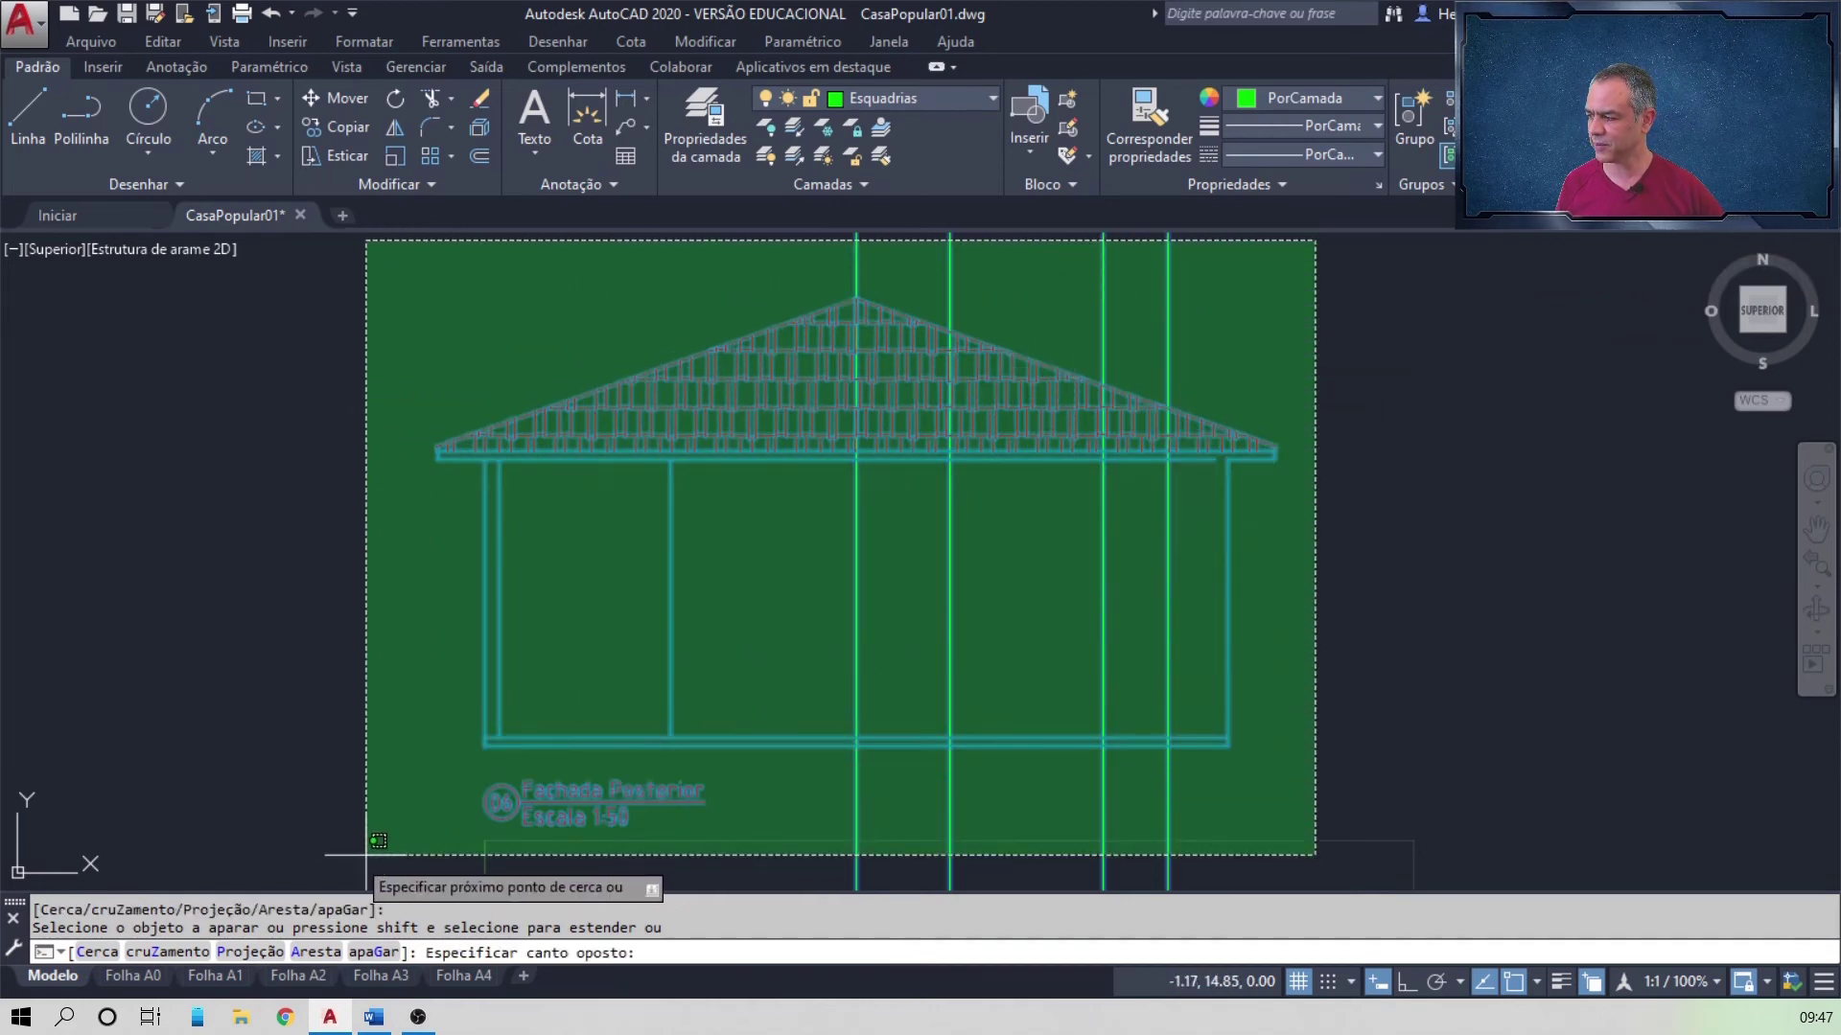
left_click(341, 859)
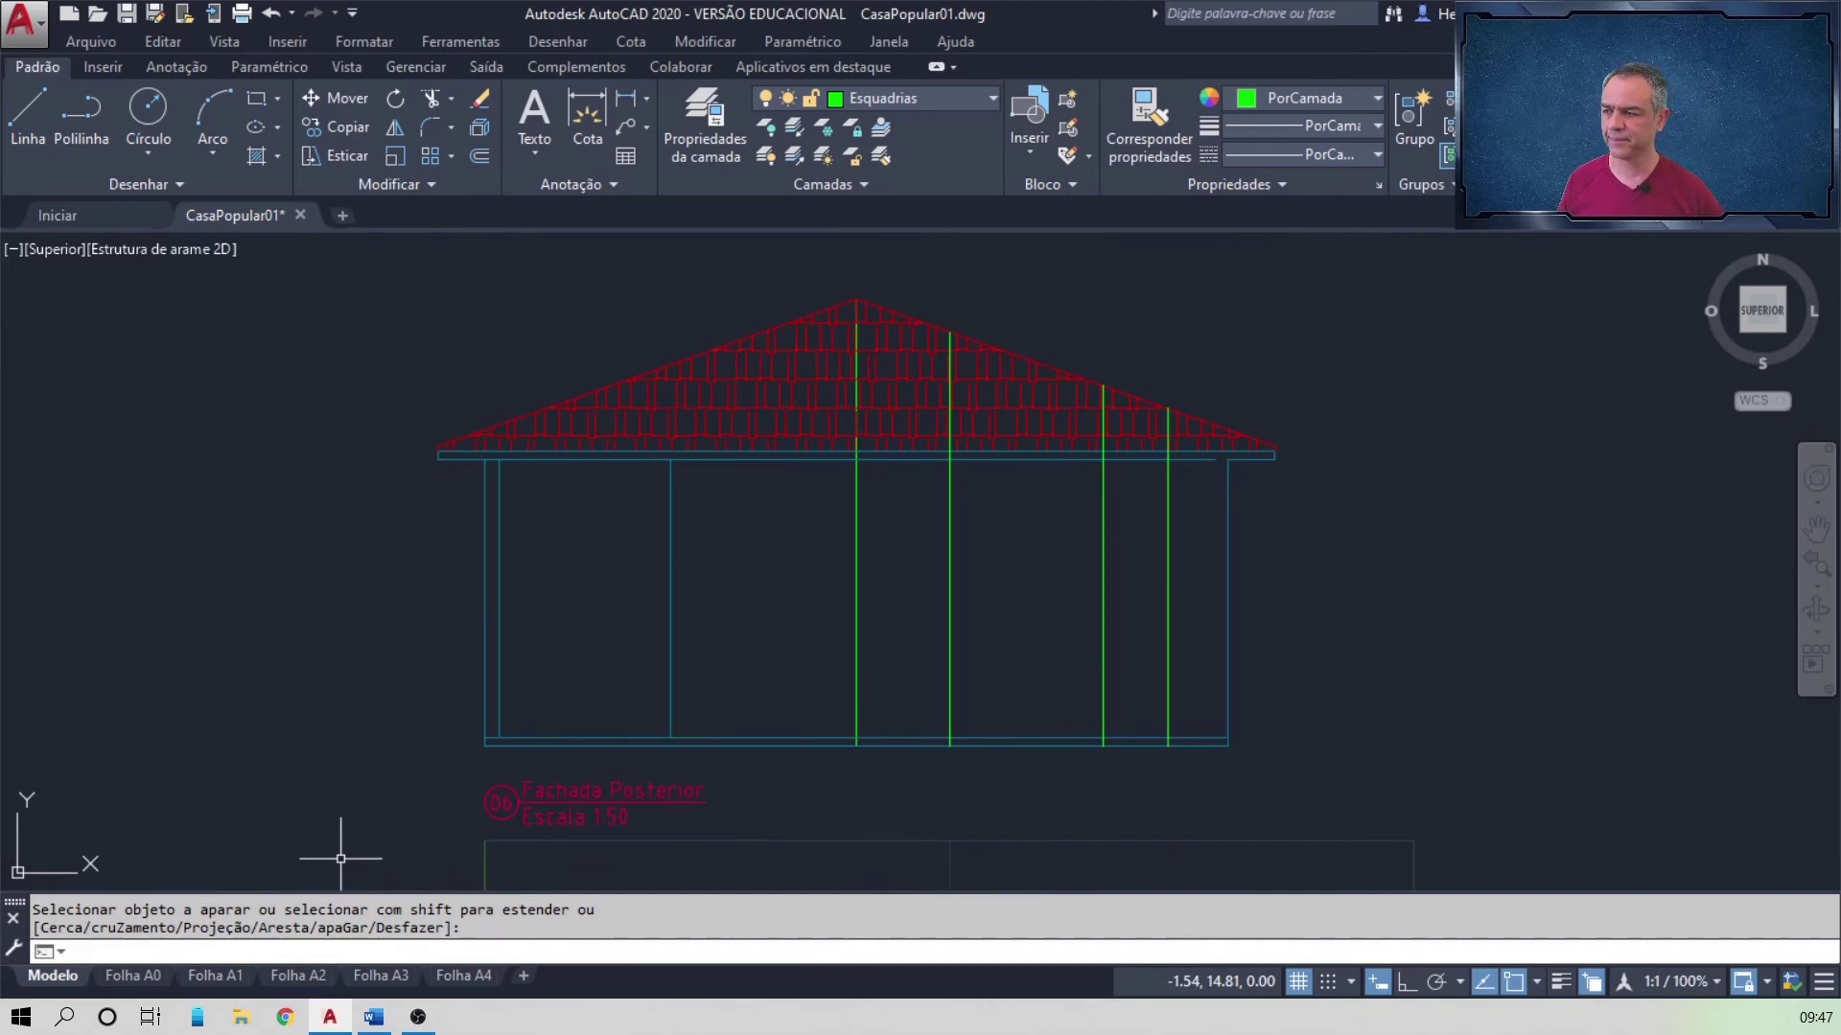
key("Return")
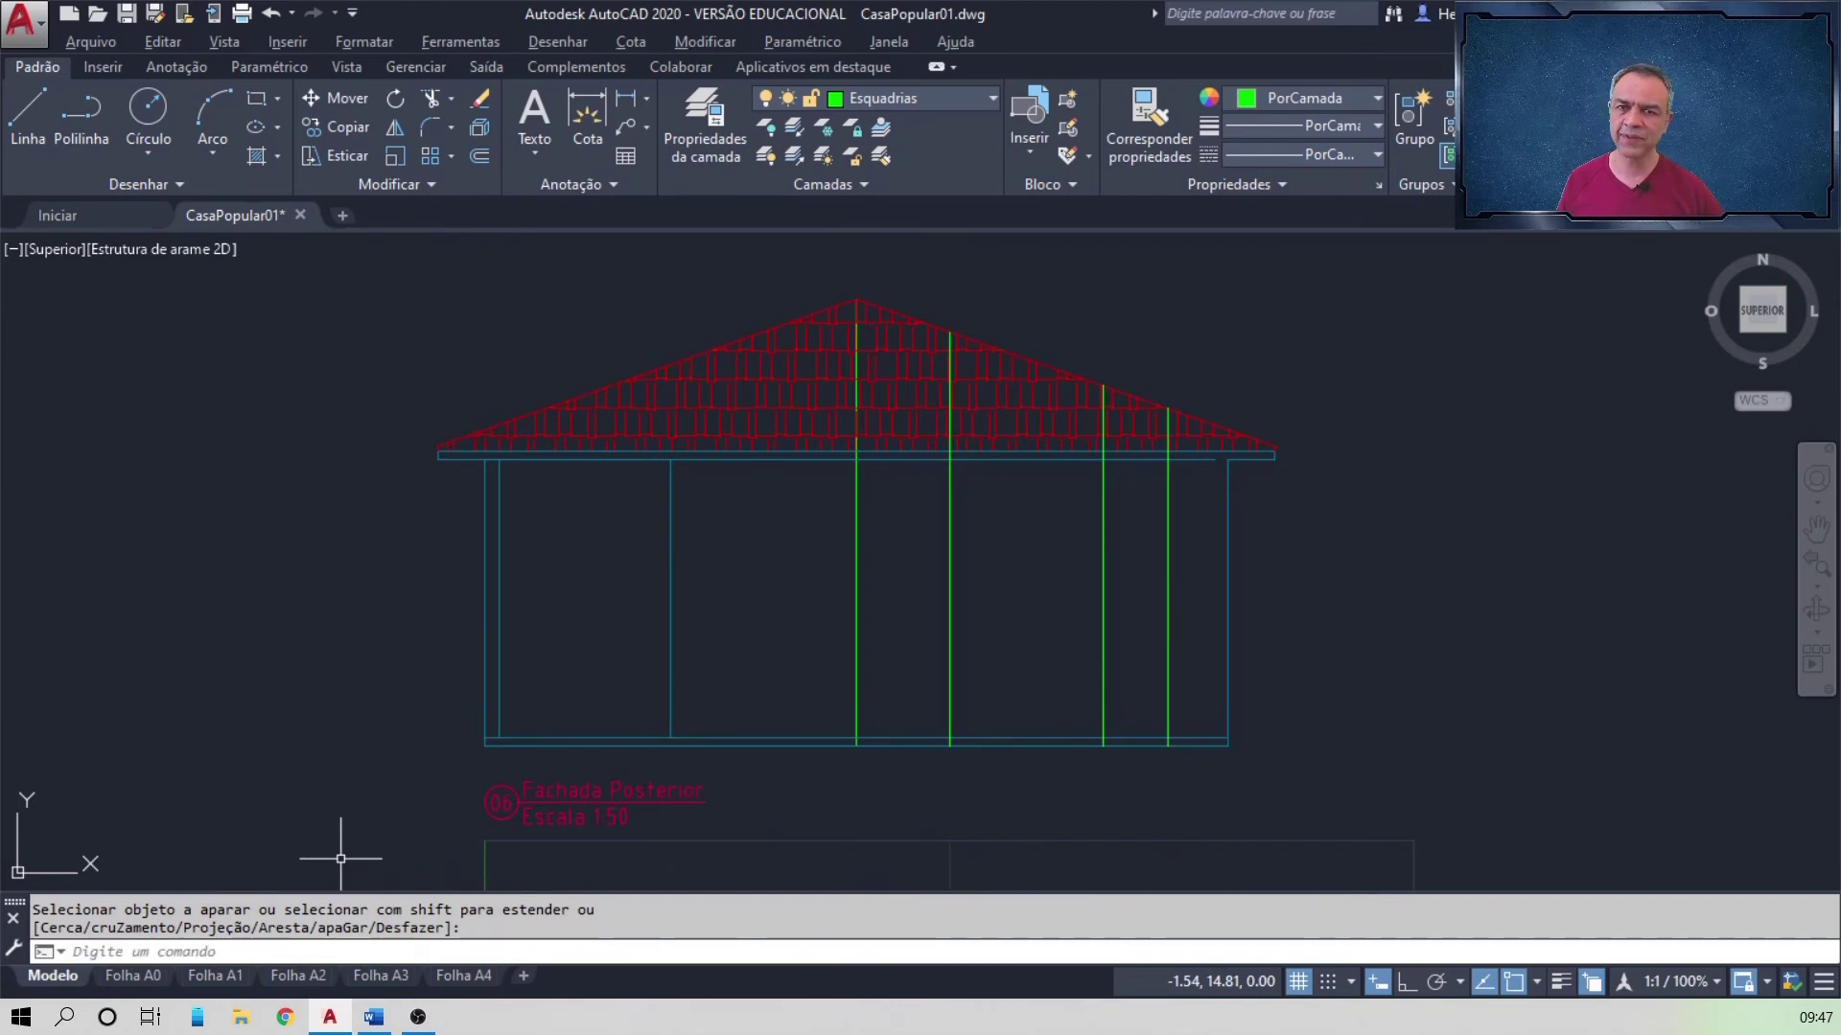
Step: Consult item 65 in Word, return to AutoCAD and start copying the Corte AA kitchen window, with its lower-left corner as base point
key("alt+Tab")
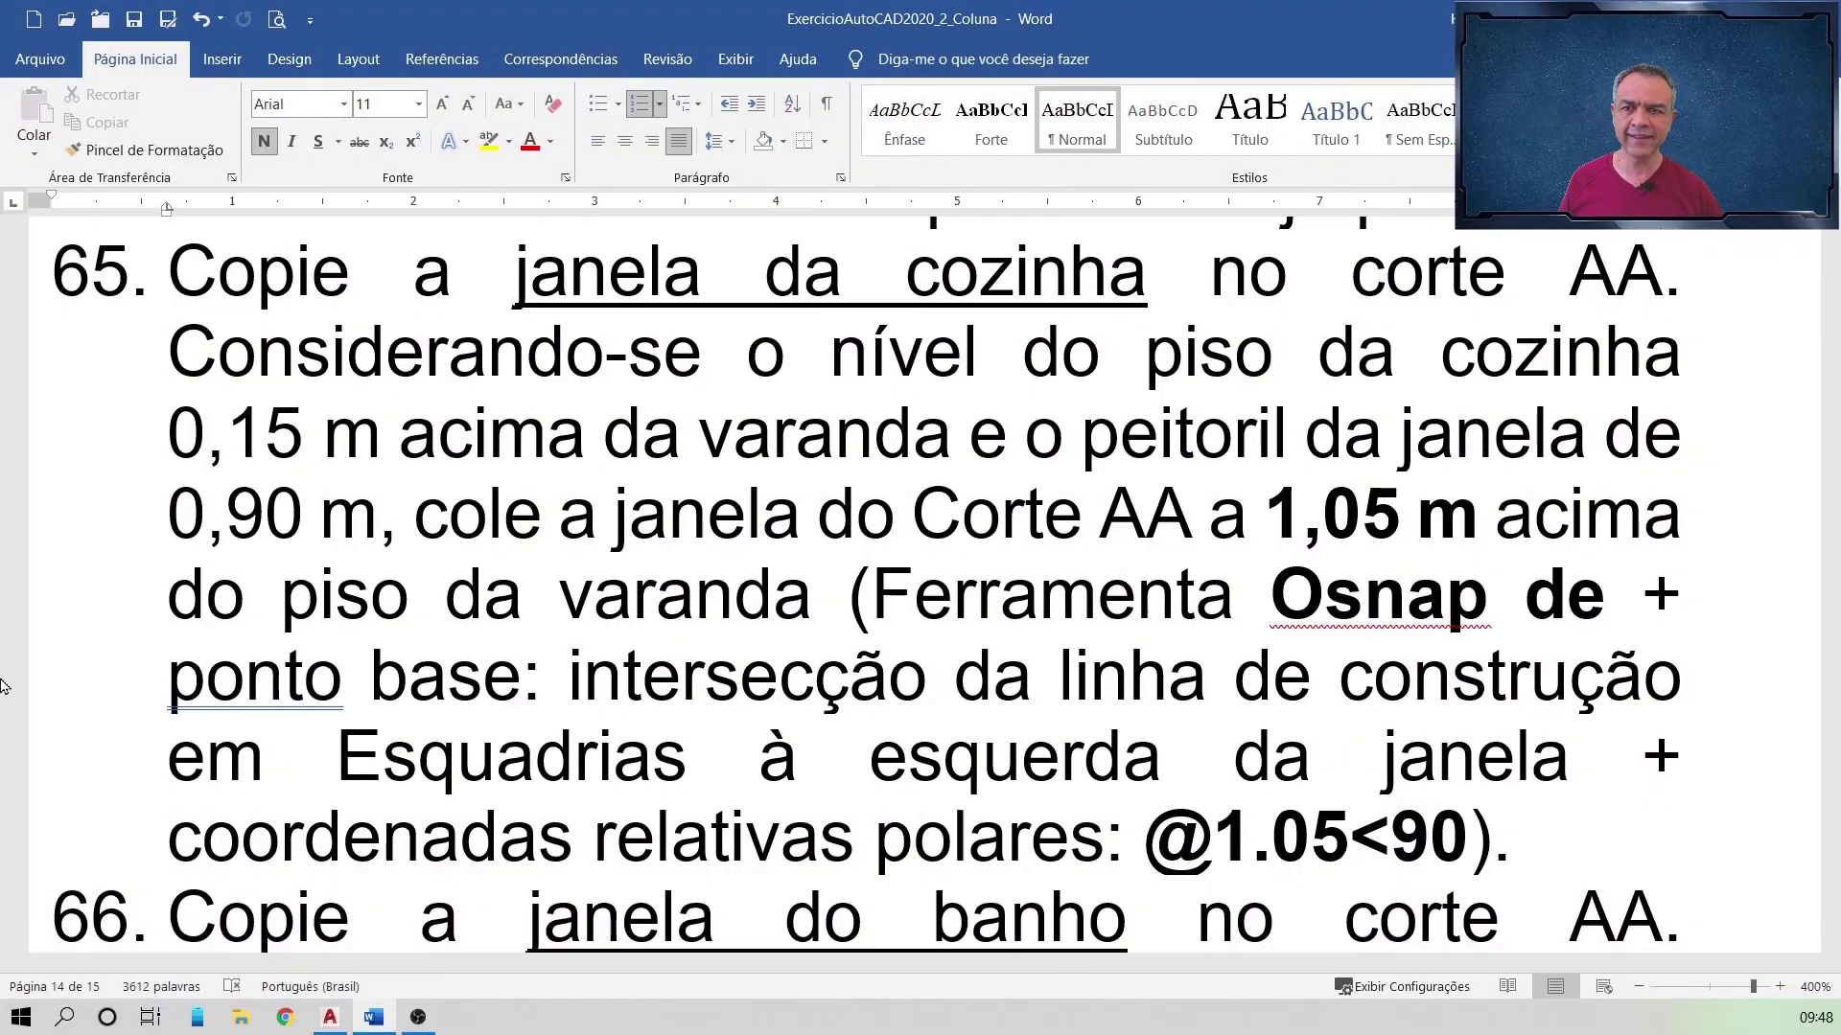
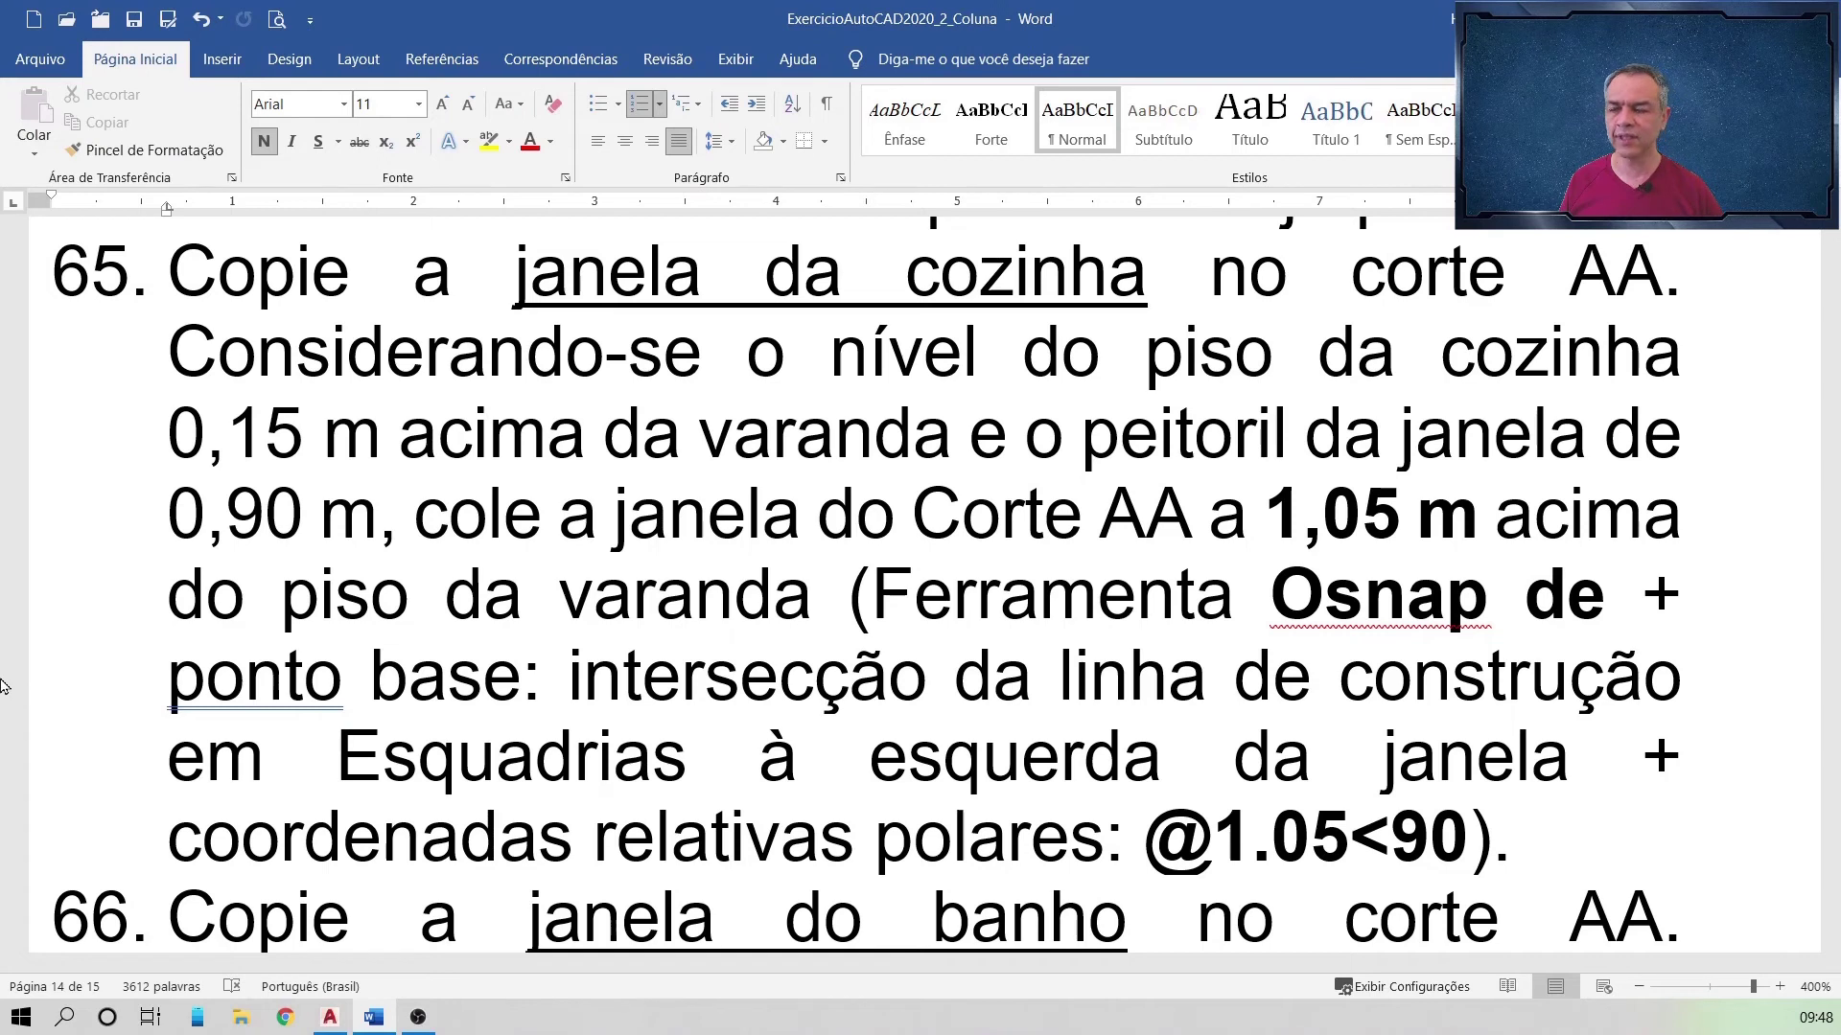
key("alt+Tab")
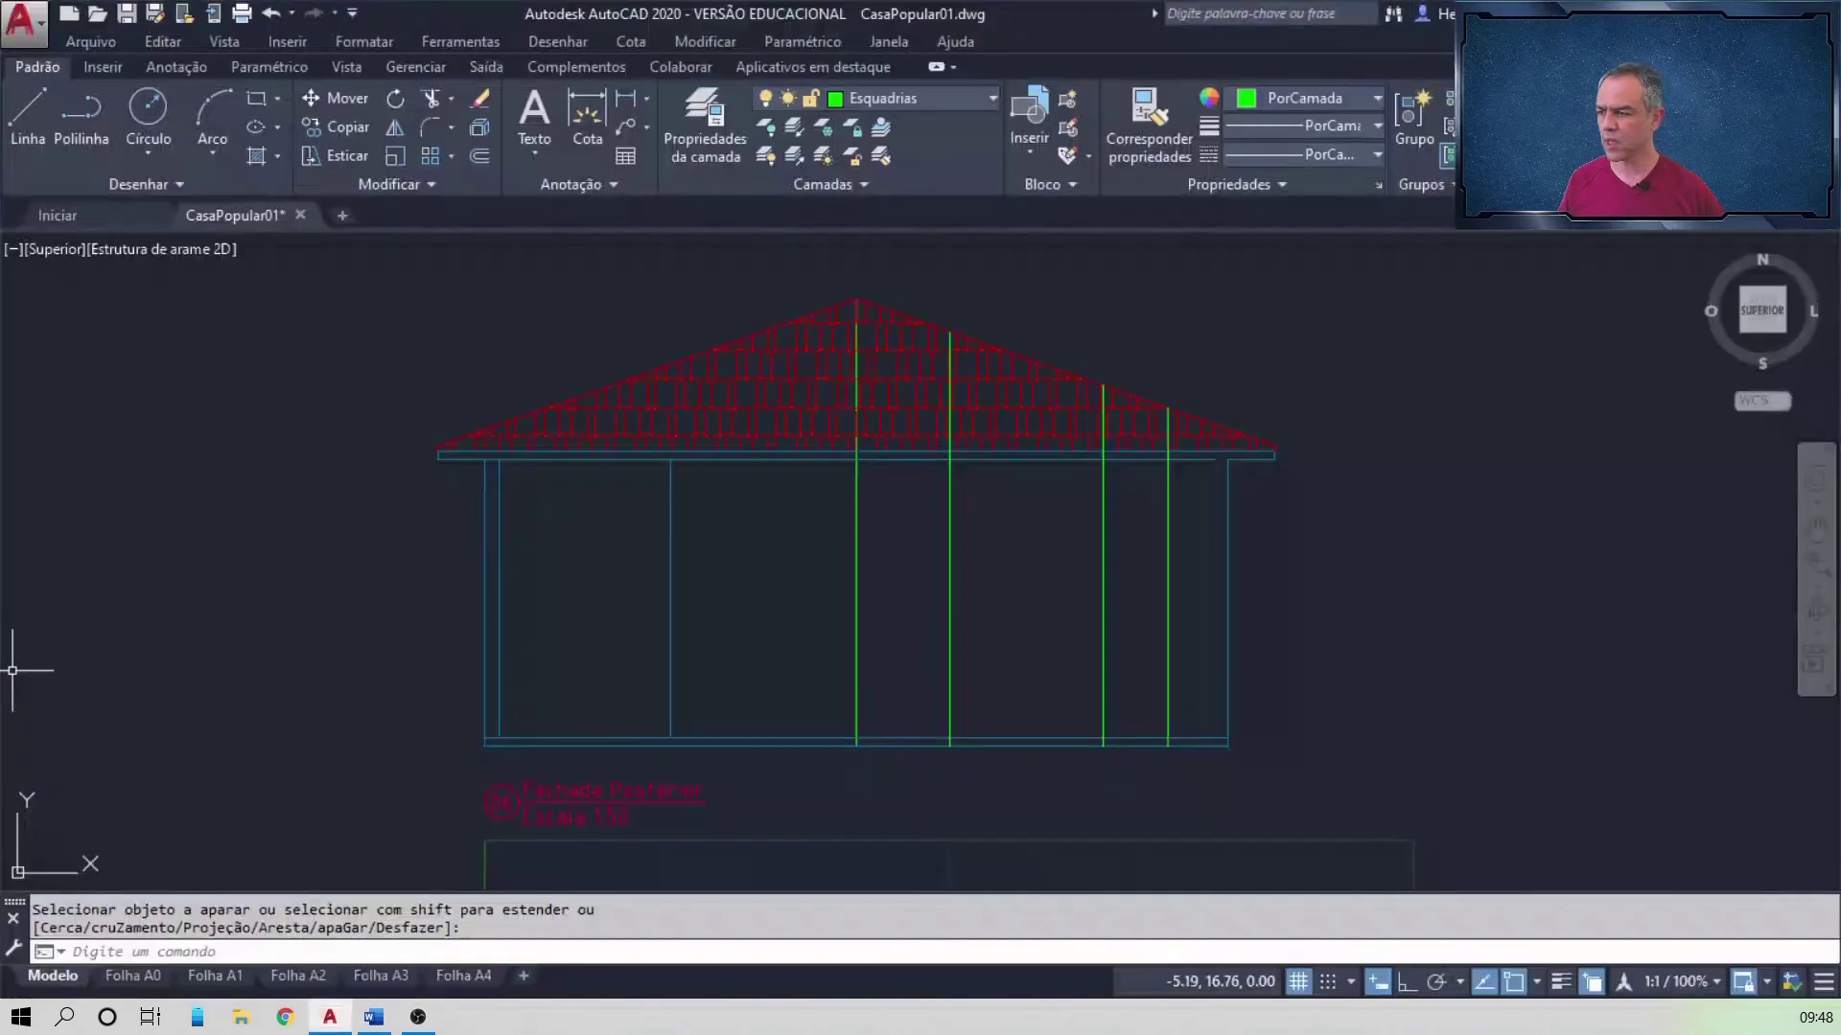
scroll(1151, 451, "down", 3)
mouse_move(1365, 424)
middle_mouse_down()
mouse_move(444, 341)
mouse_move(163, 440)
middle_mouse_up()
scroll(1060, 528, "up", 5)
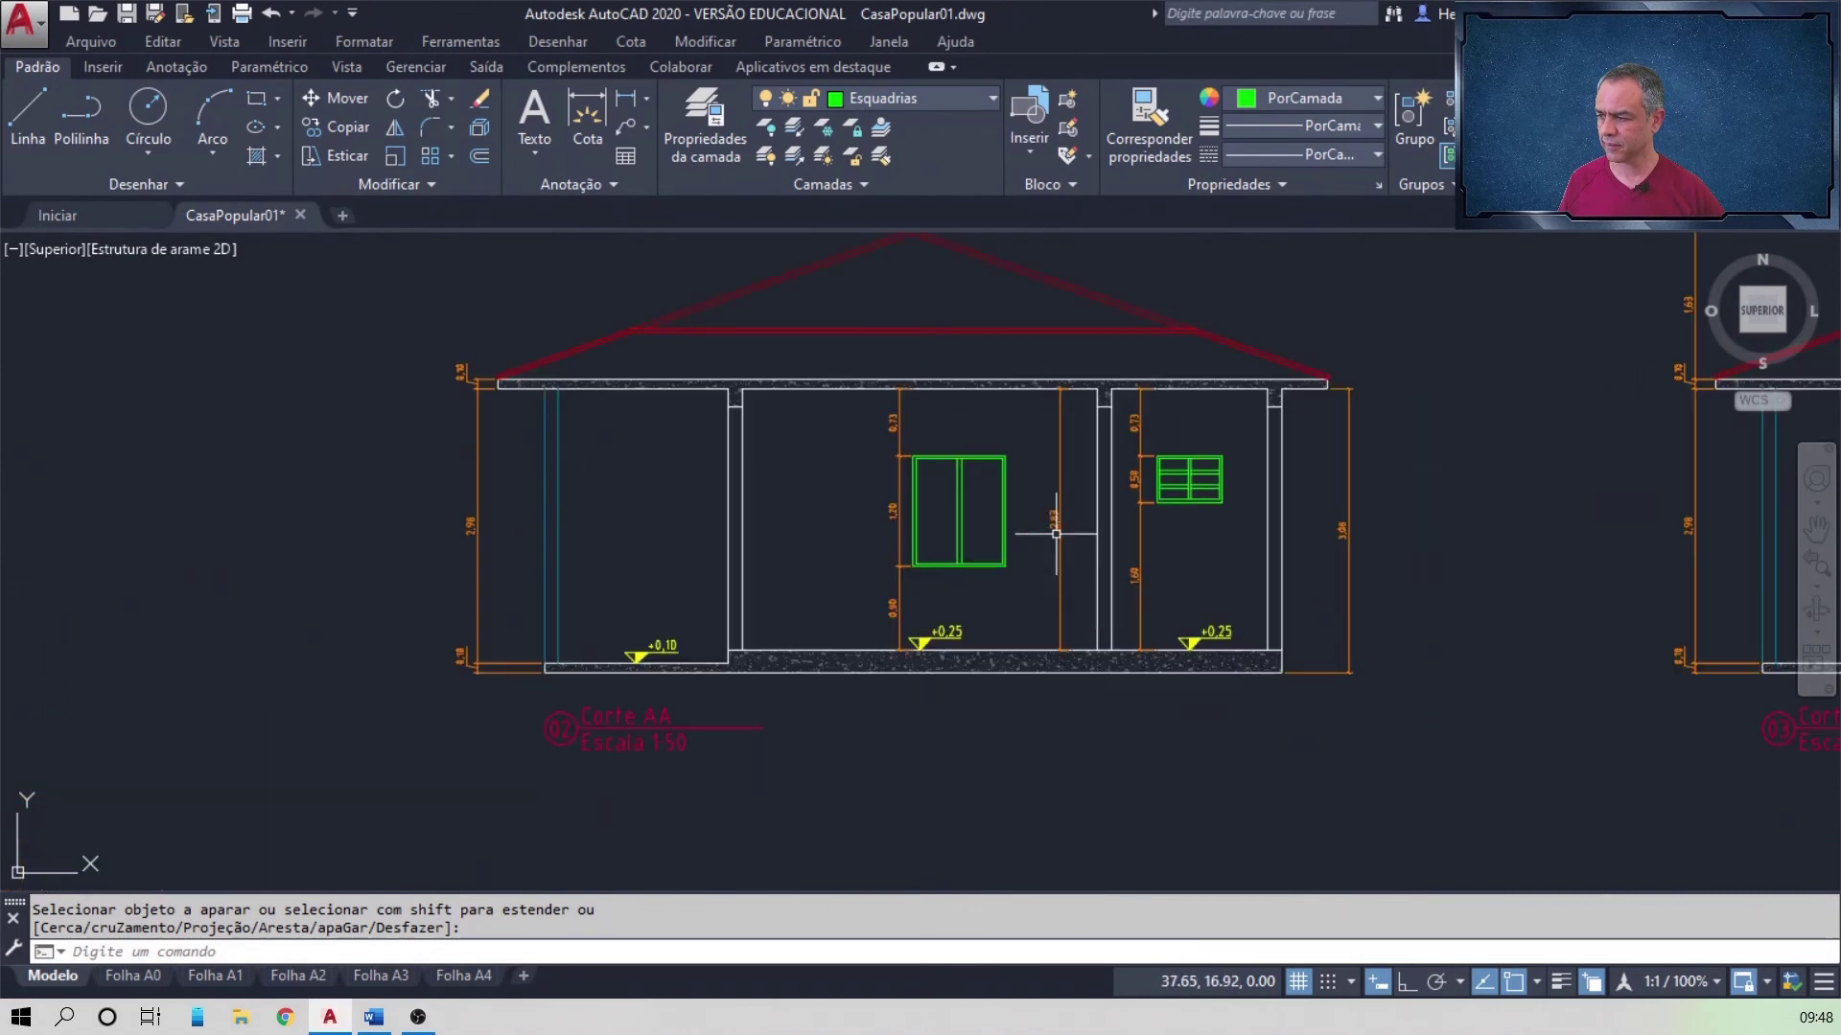
left_click(351, 128)
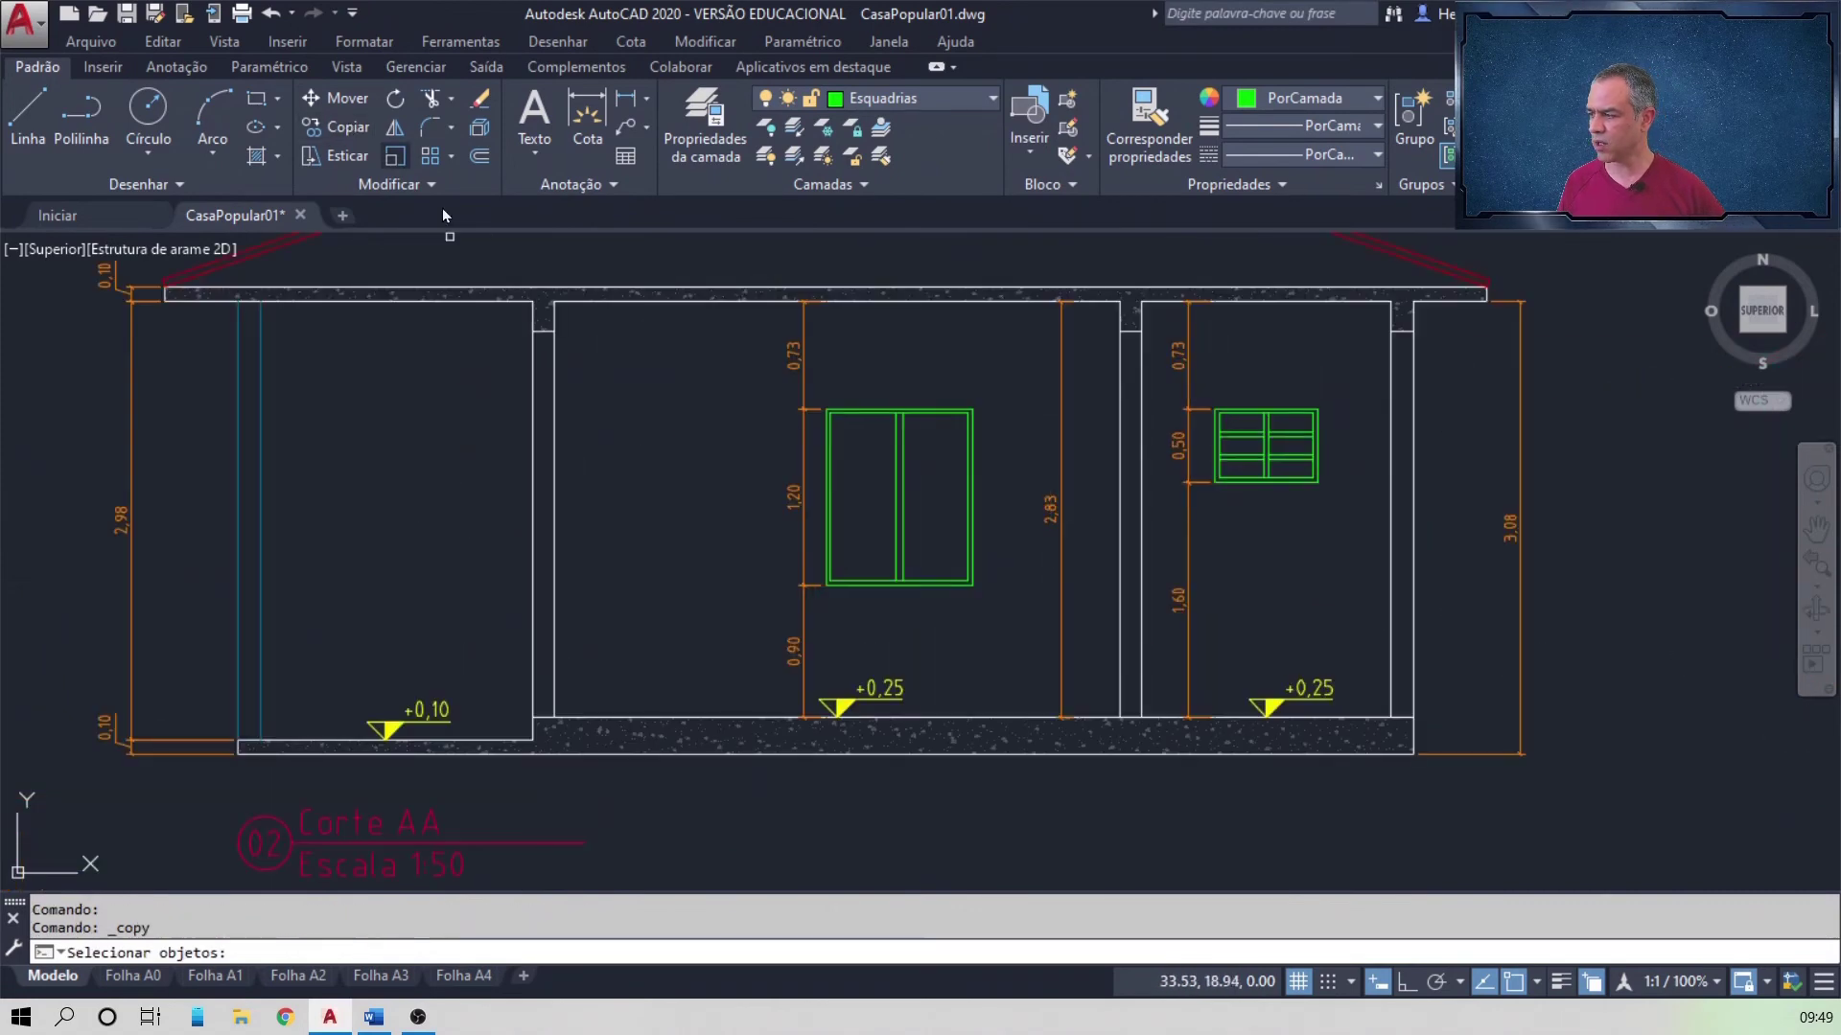
scroll(842, 380, "up", 2)
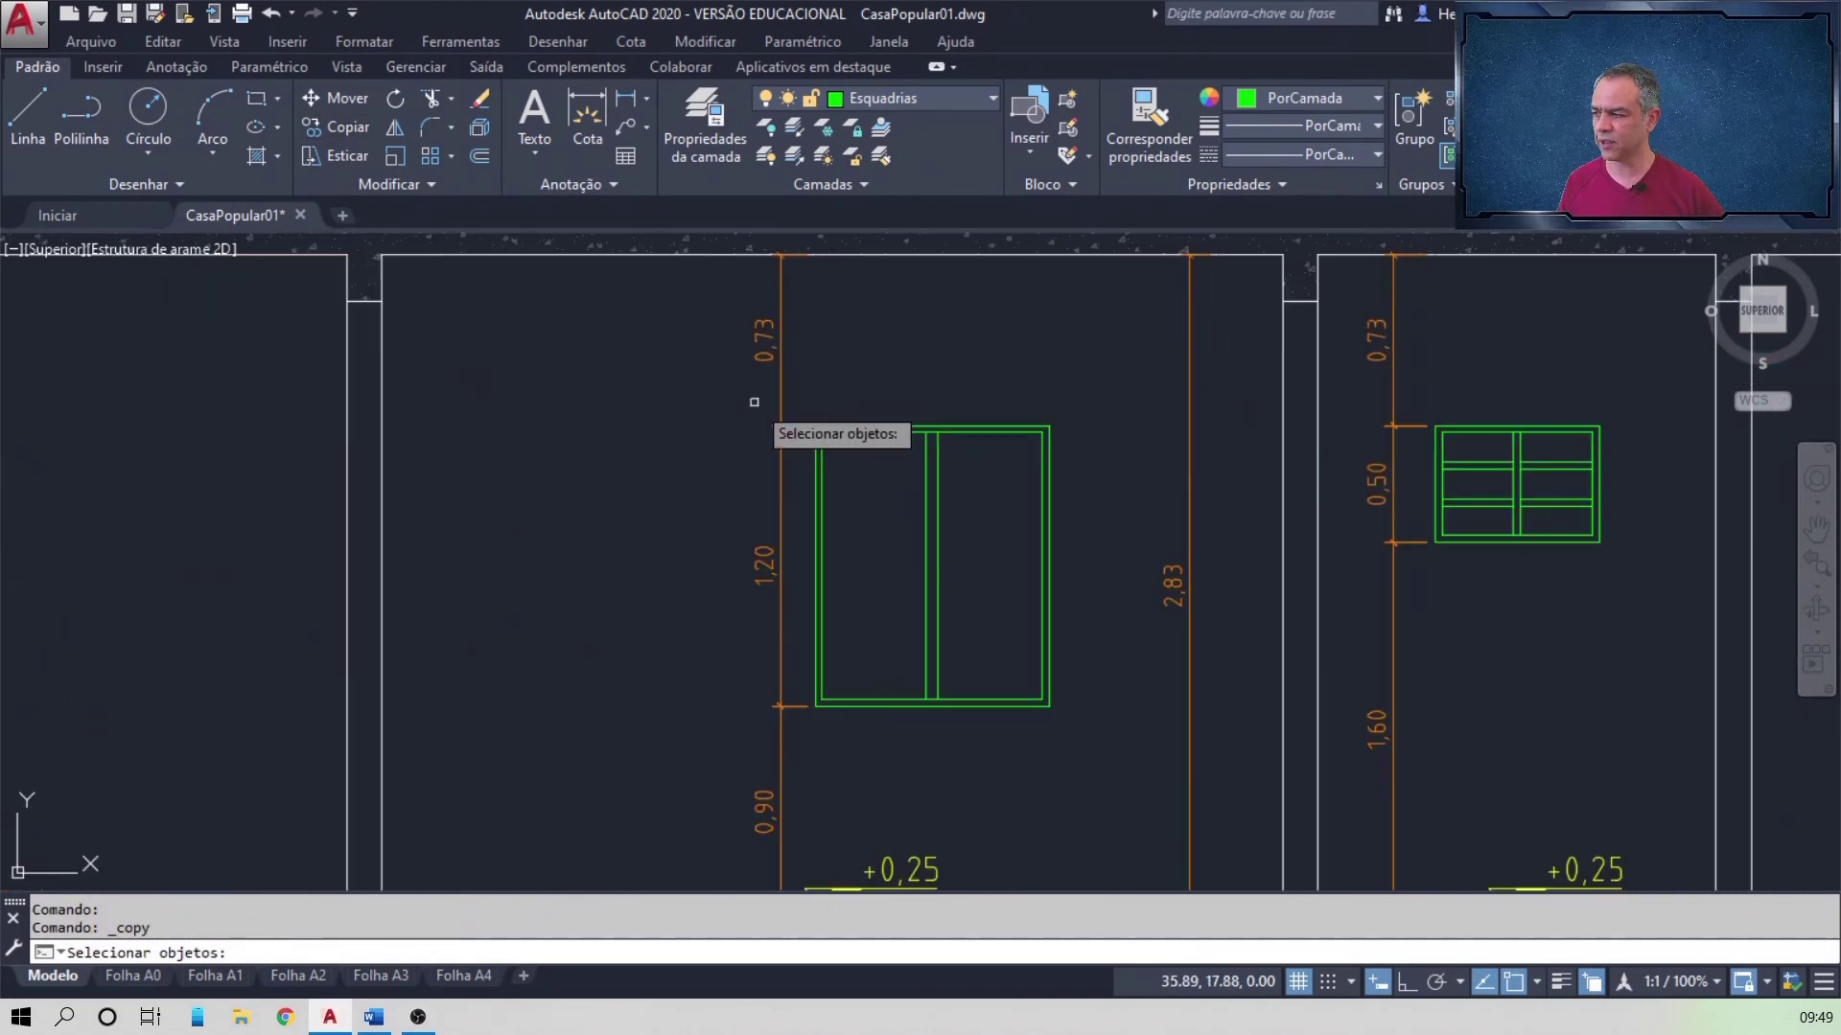
left_click(790, 411)
key("Escape")
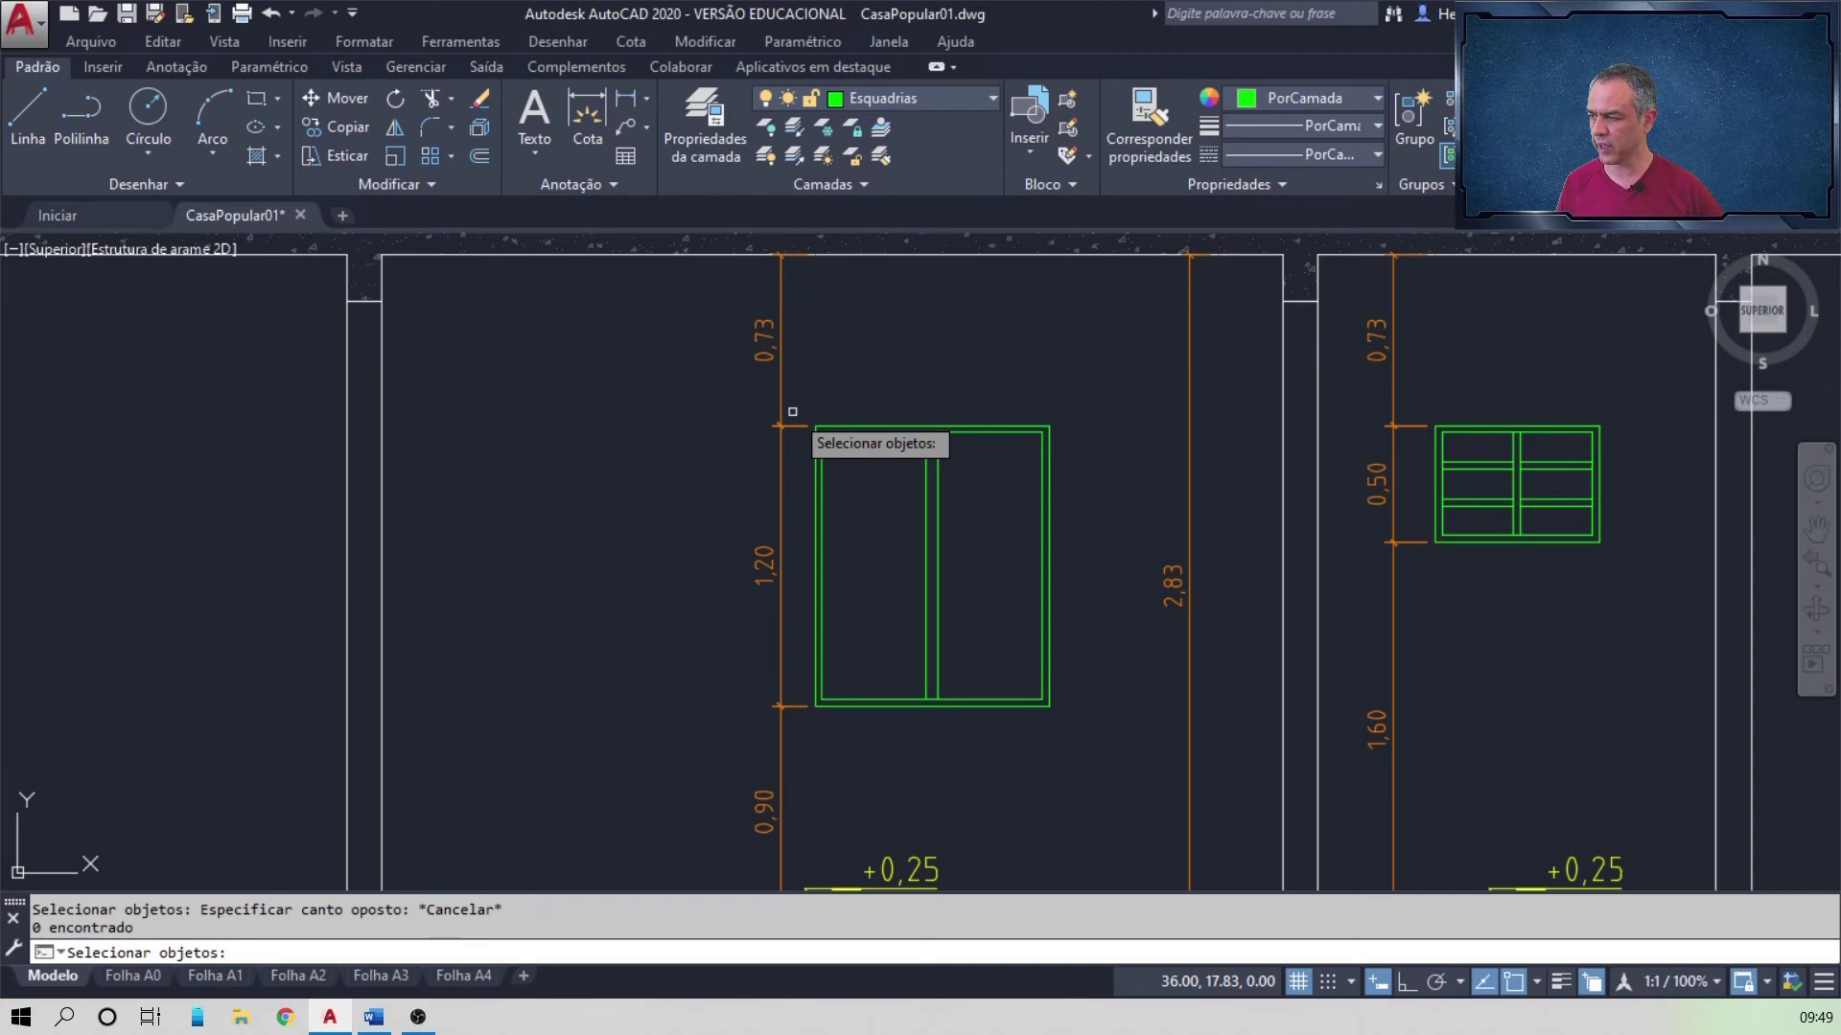
left_click(792, 412)
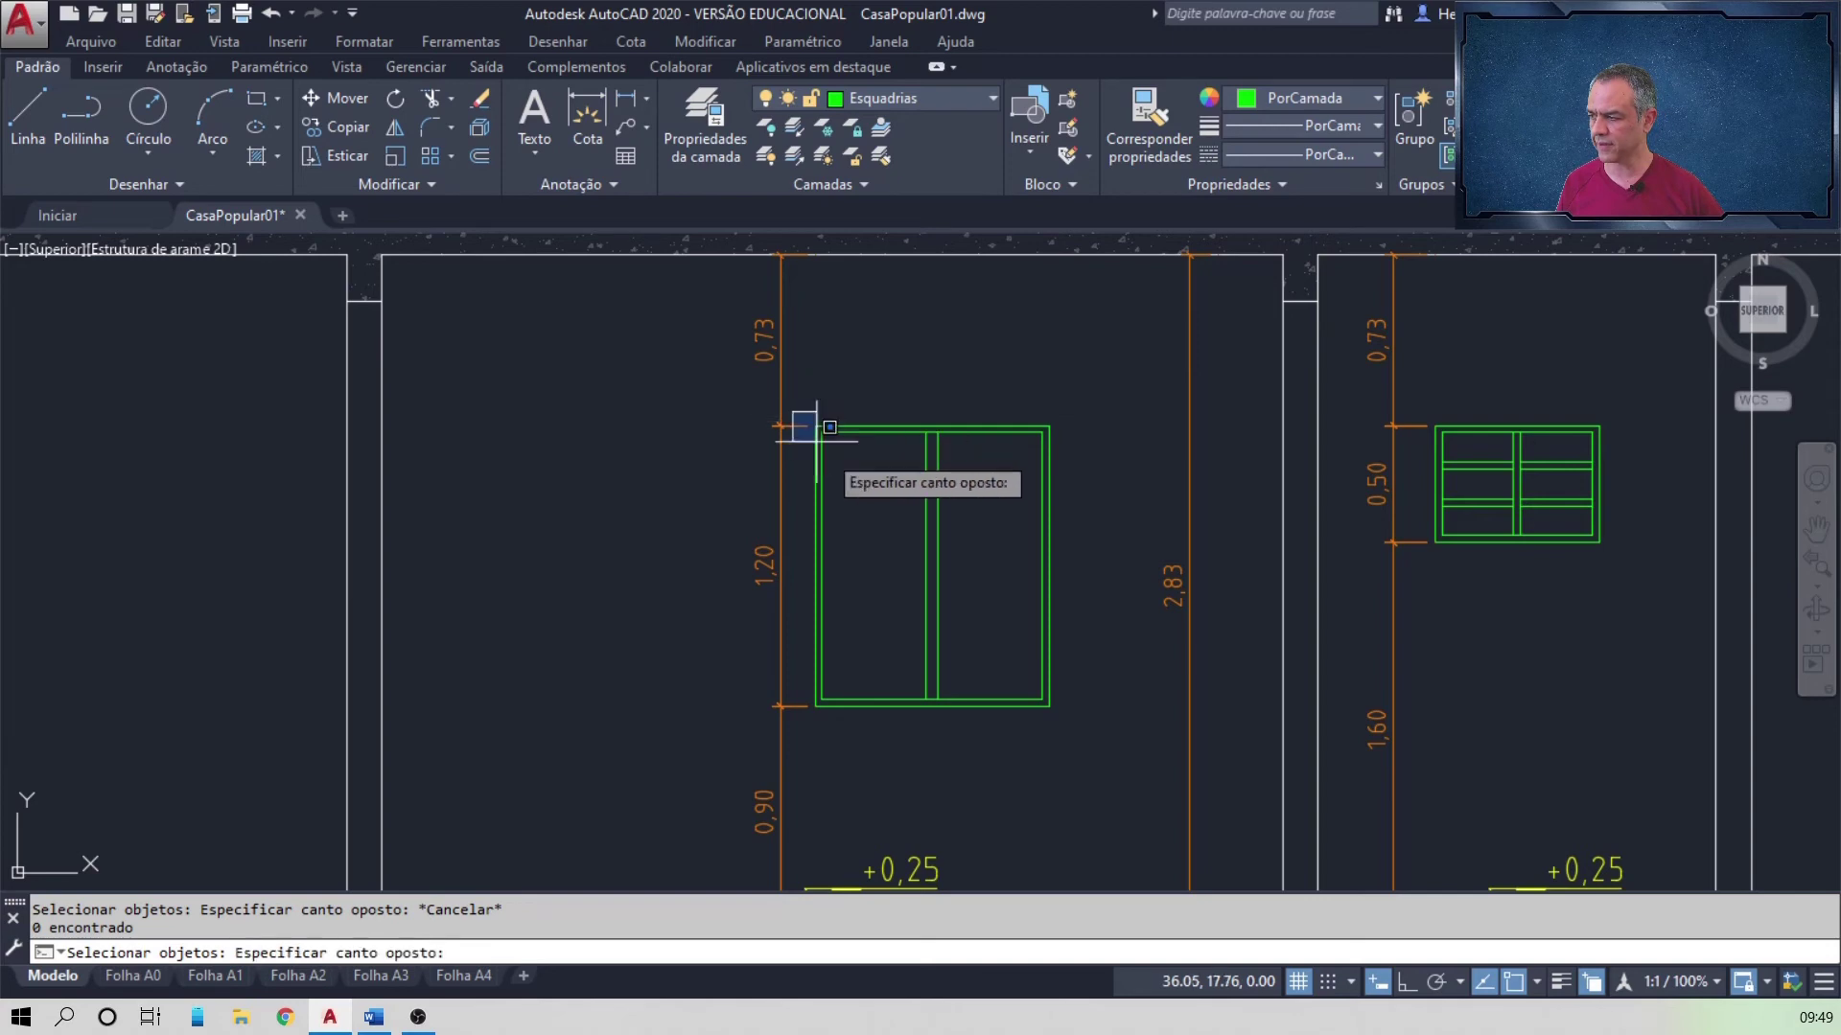
left_click(1086, 746)
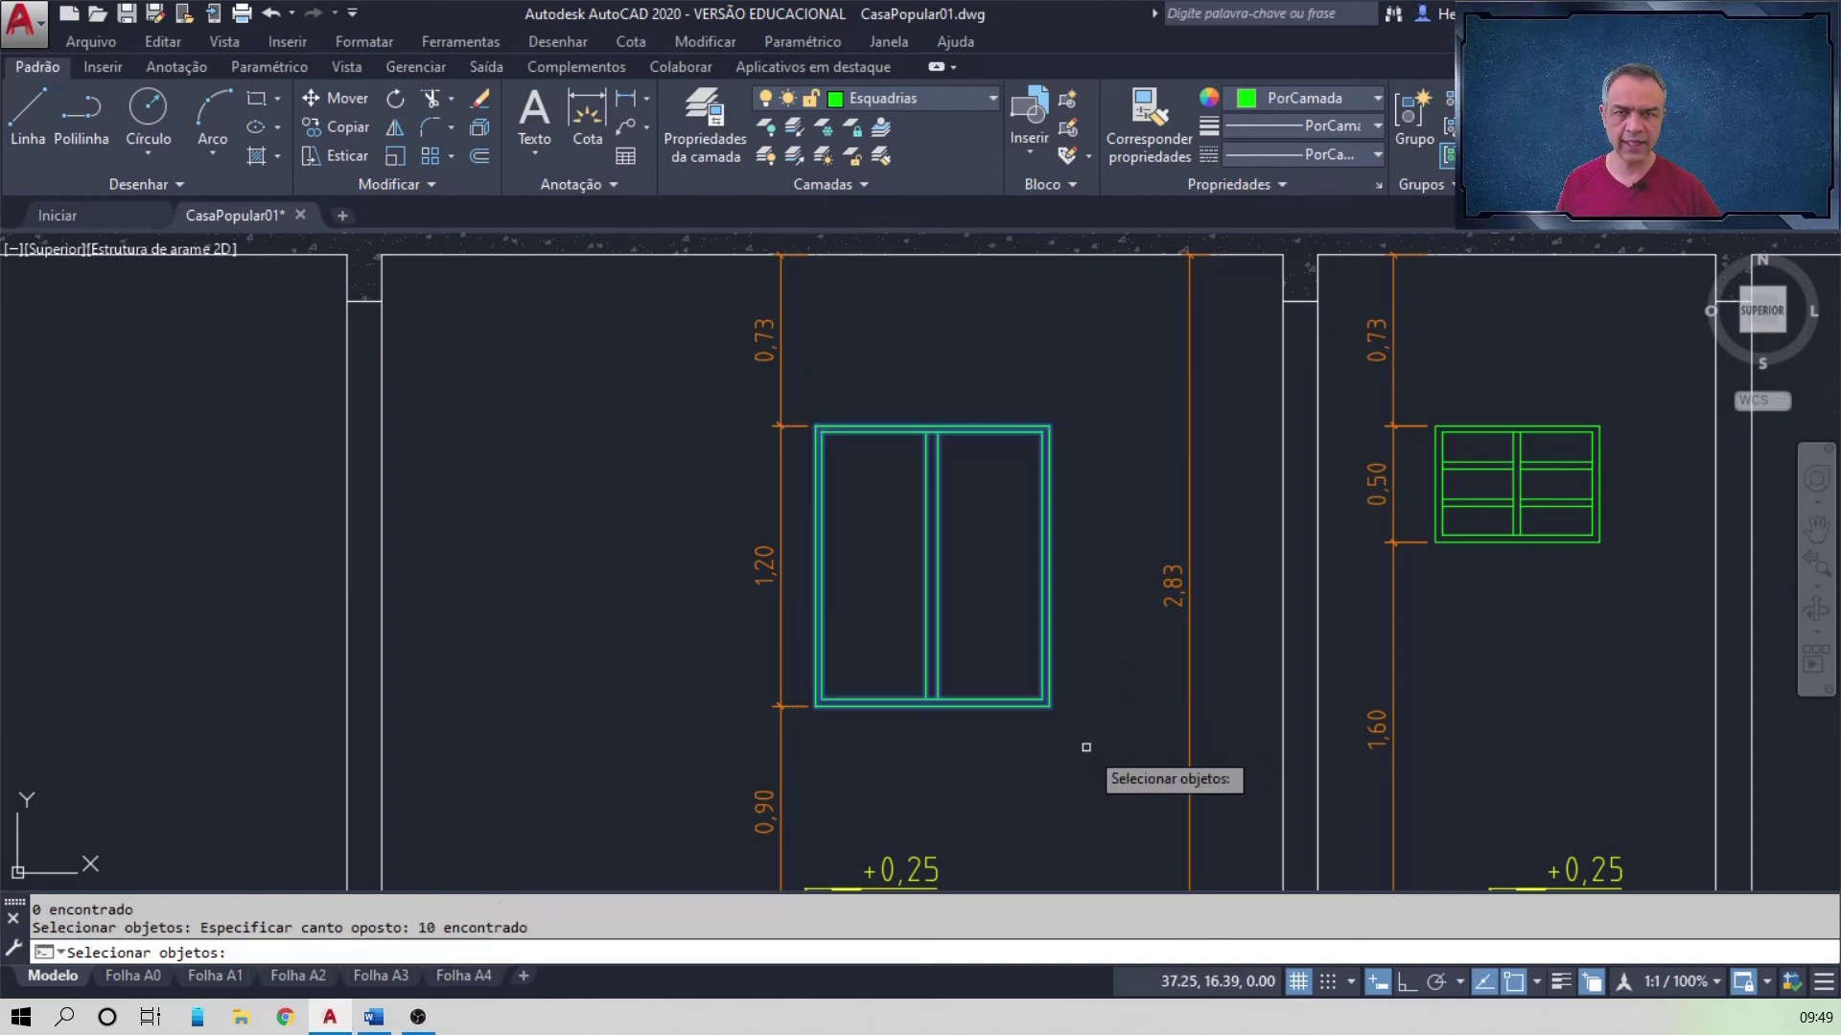
key("Return")
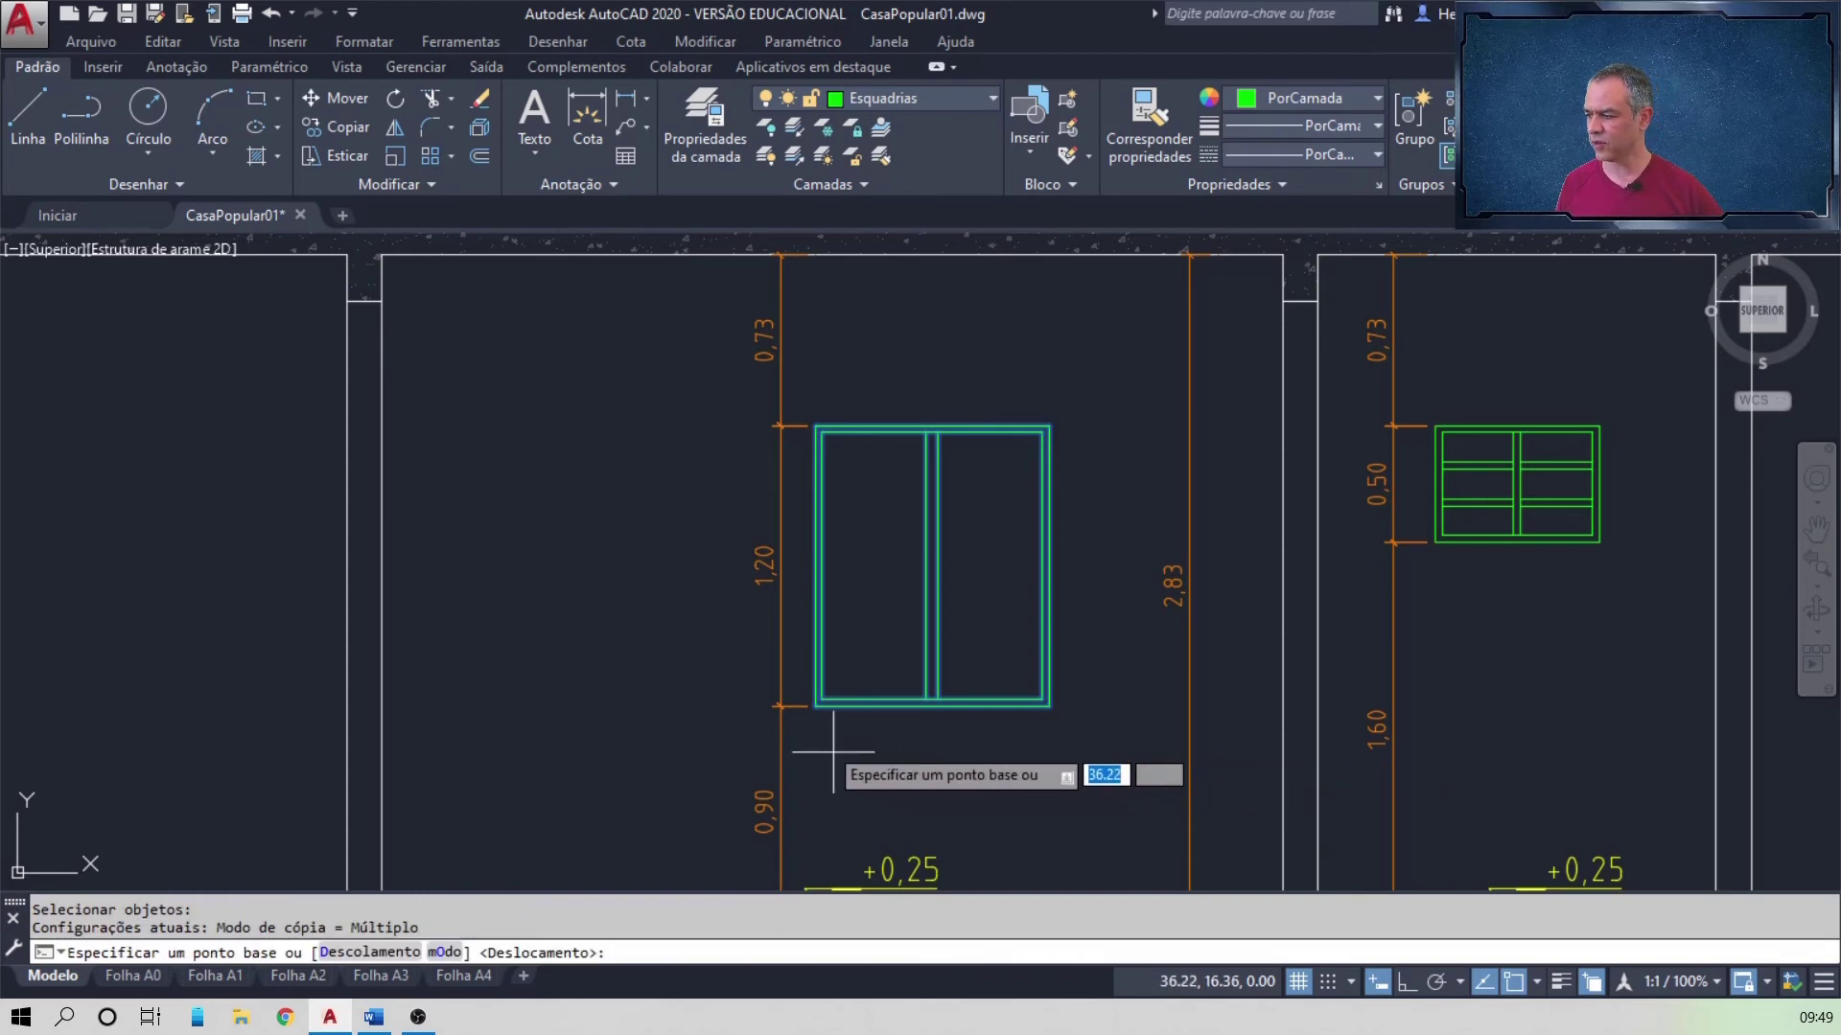
left_click(815, 706)
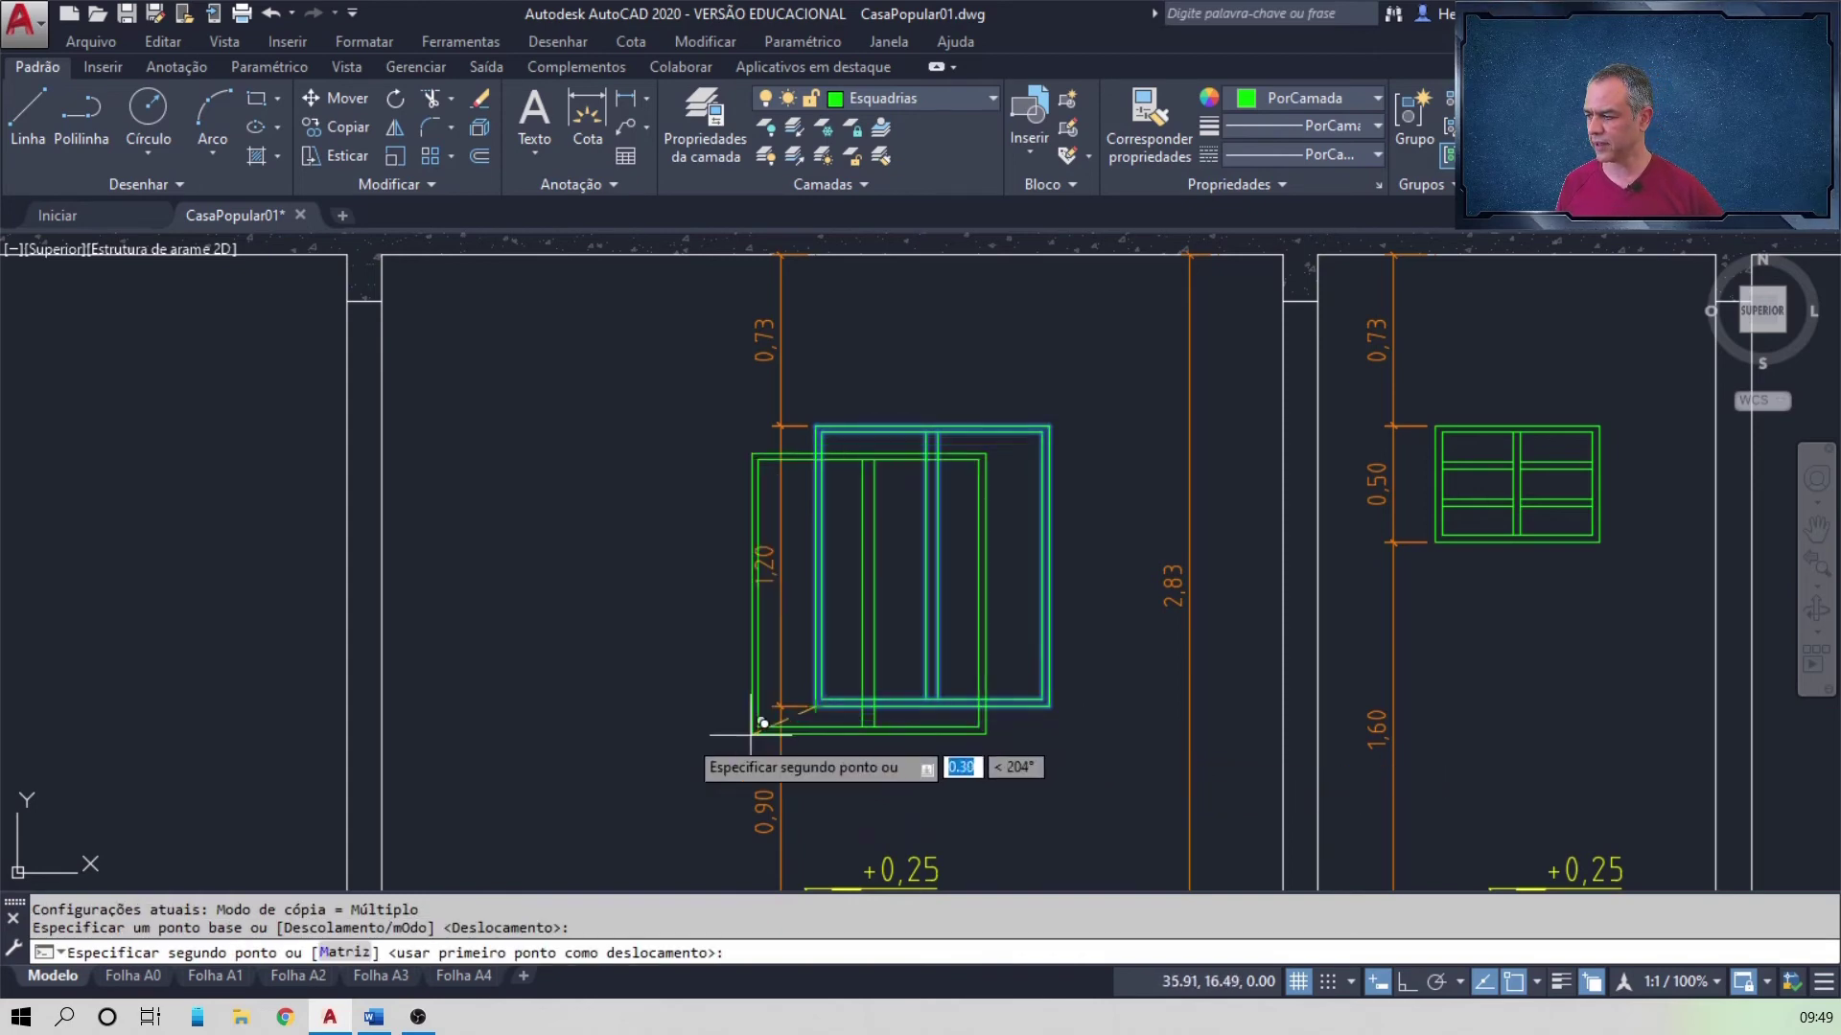
Step: Place the kitchen window copy in Fachada Posterior at @1.05<90 from the leftmost construction line's intersection with the floor line, using the From snap (de)
scroll(537, 705, "down", 6)
mouse_move(351, 700)
middle_mouse_down()
mouse_move(258, 668)
mouse_move(1296, 487)
middle_mouse_up()
mouse_move(829, 678)
middle_mouse_down()
mouse_move(892, 530)
mouse_move(1293, 399)
mouse_move(1600, 537)
middle_mouse_up()
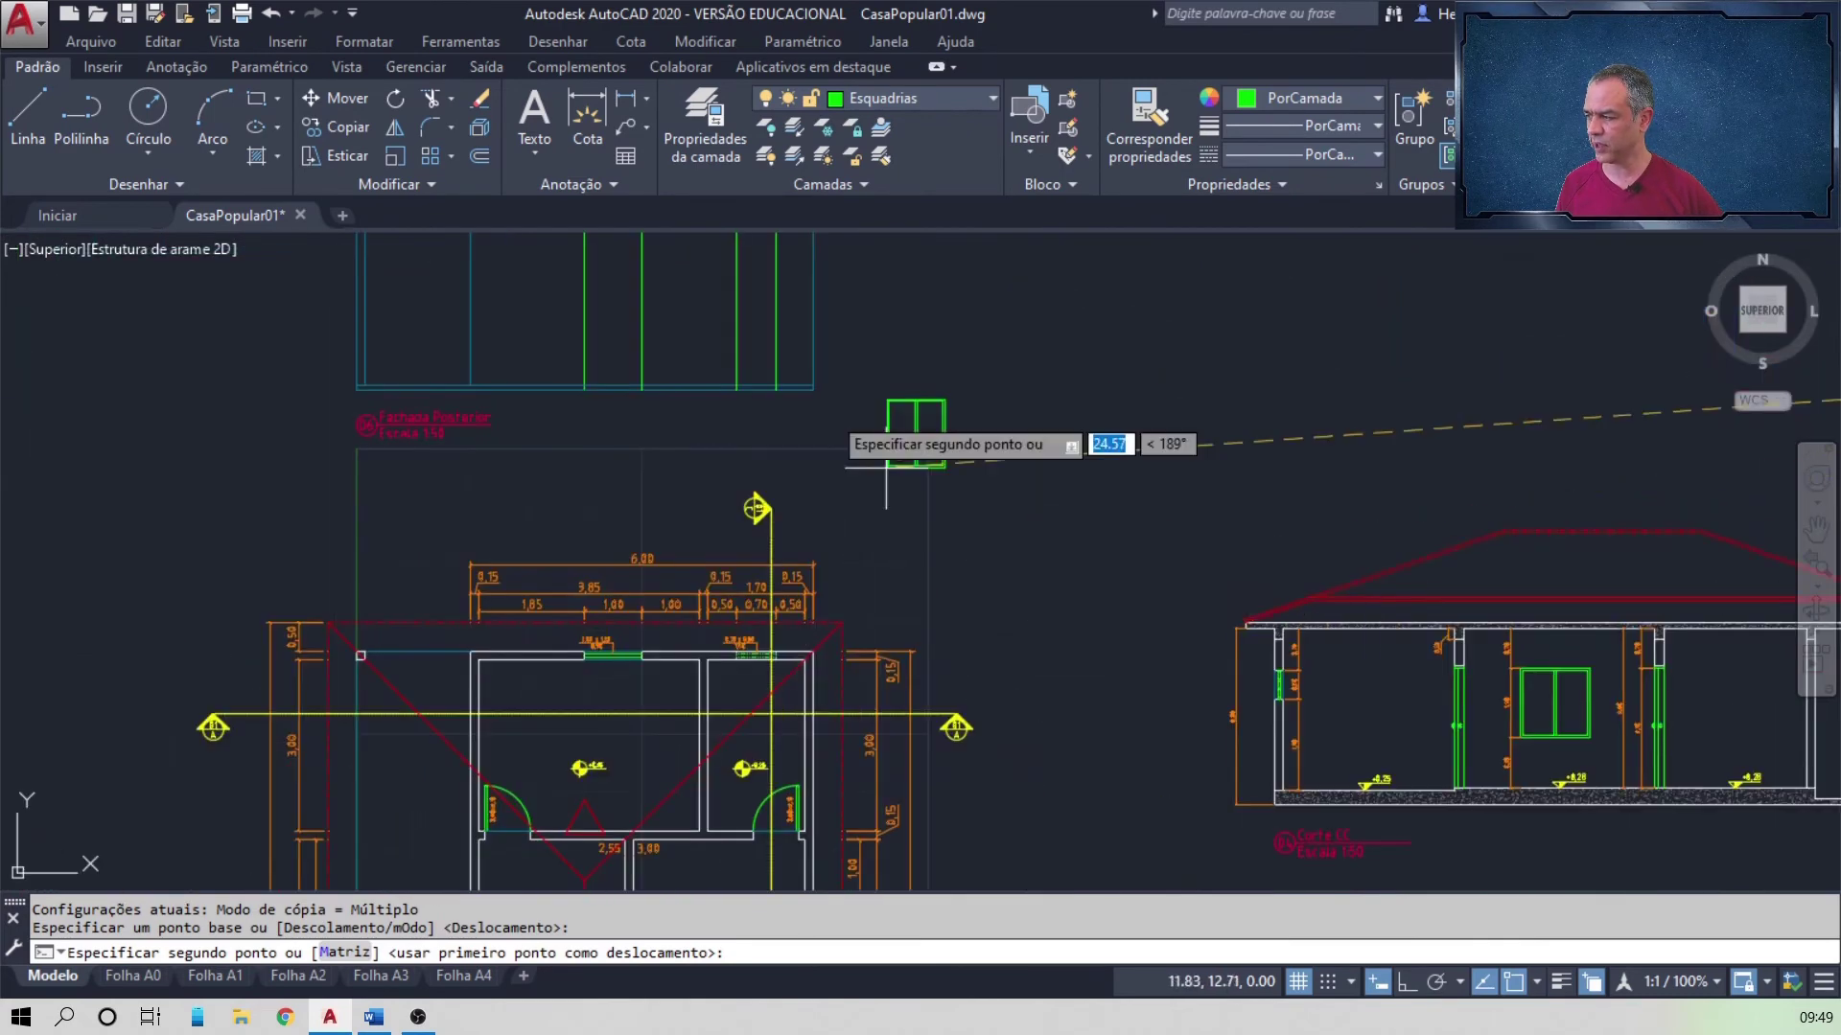
mouse_move(764, 369)
middle_mouse_down()
mouse_move(1096, 509)
mouse_move(1068, 599)
middle_mouse_up()
scroll(976, 570, "up", 2)
scroll(955, 566, "up", 2)
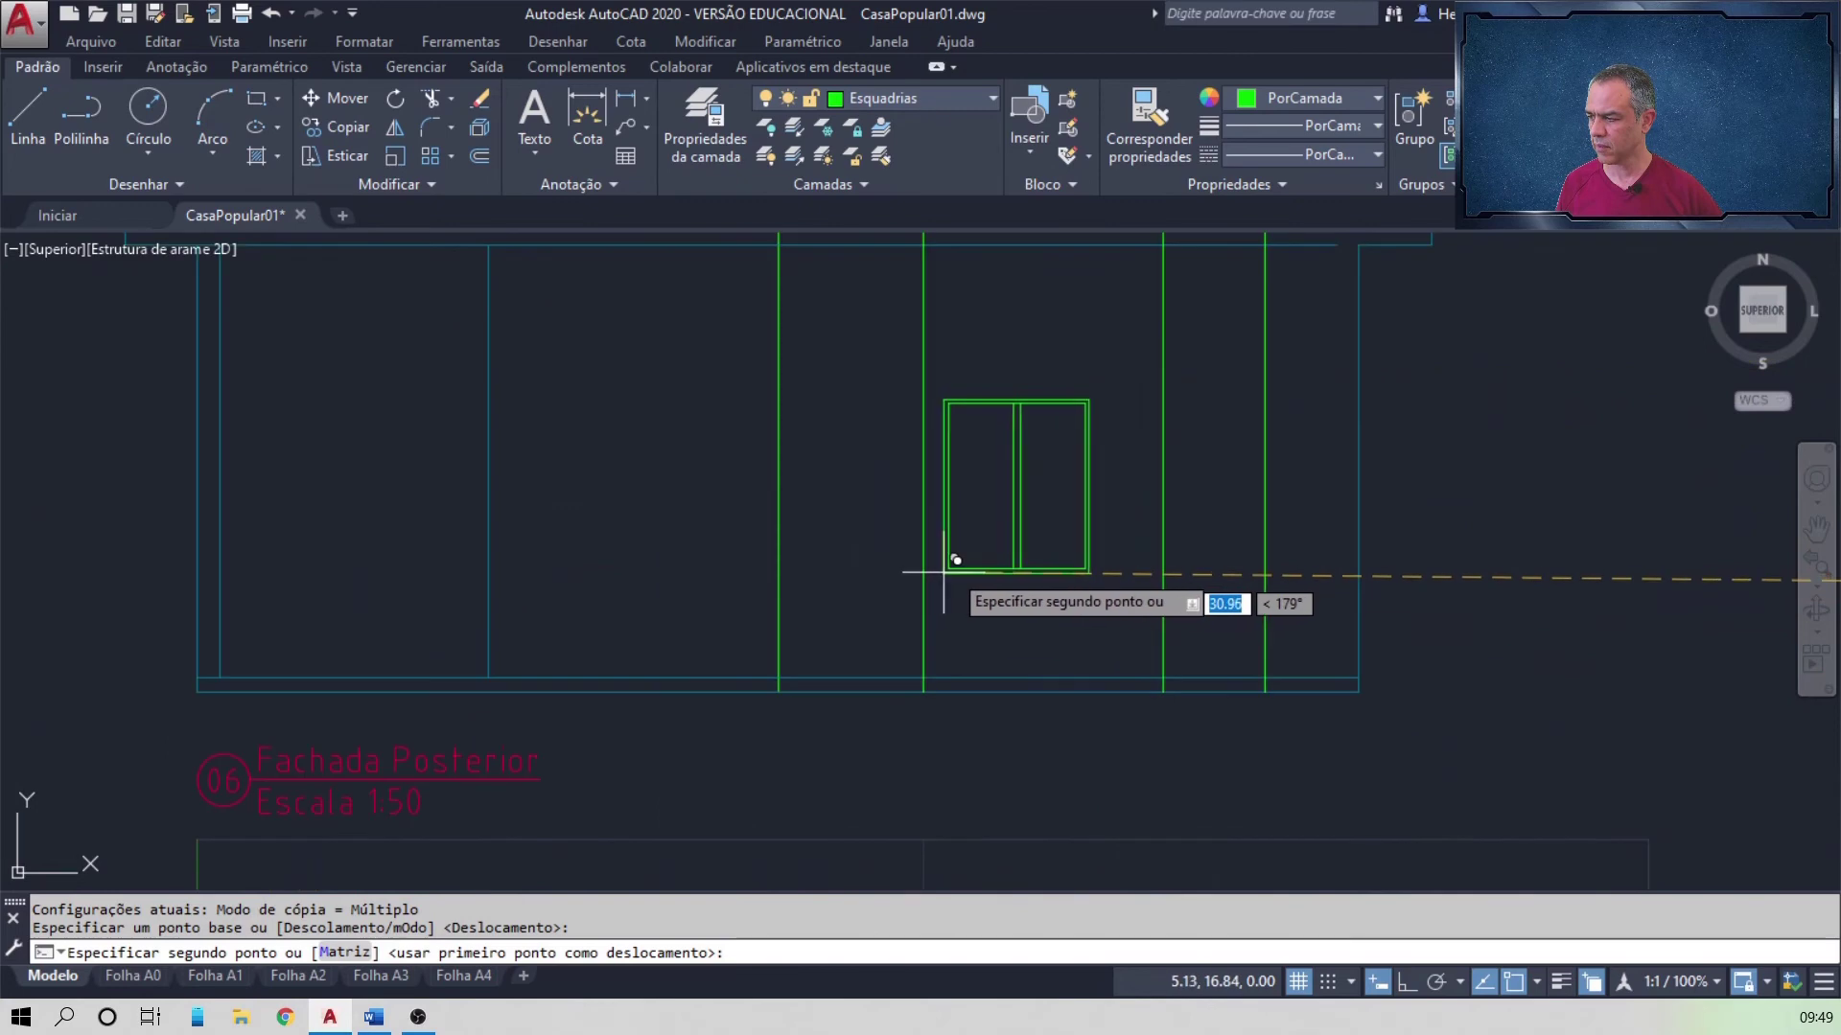
middle_click_drag(953, 555, 892, 629)
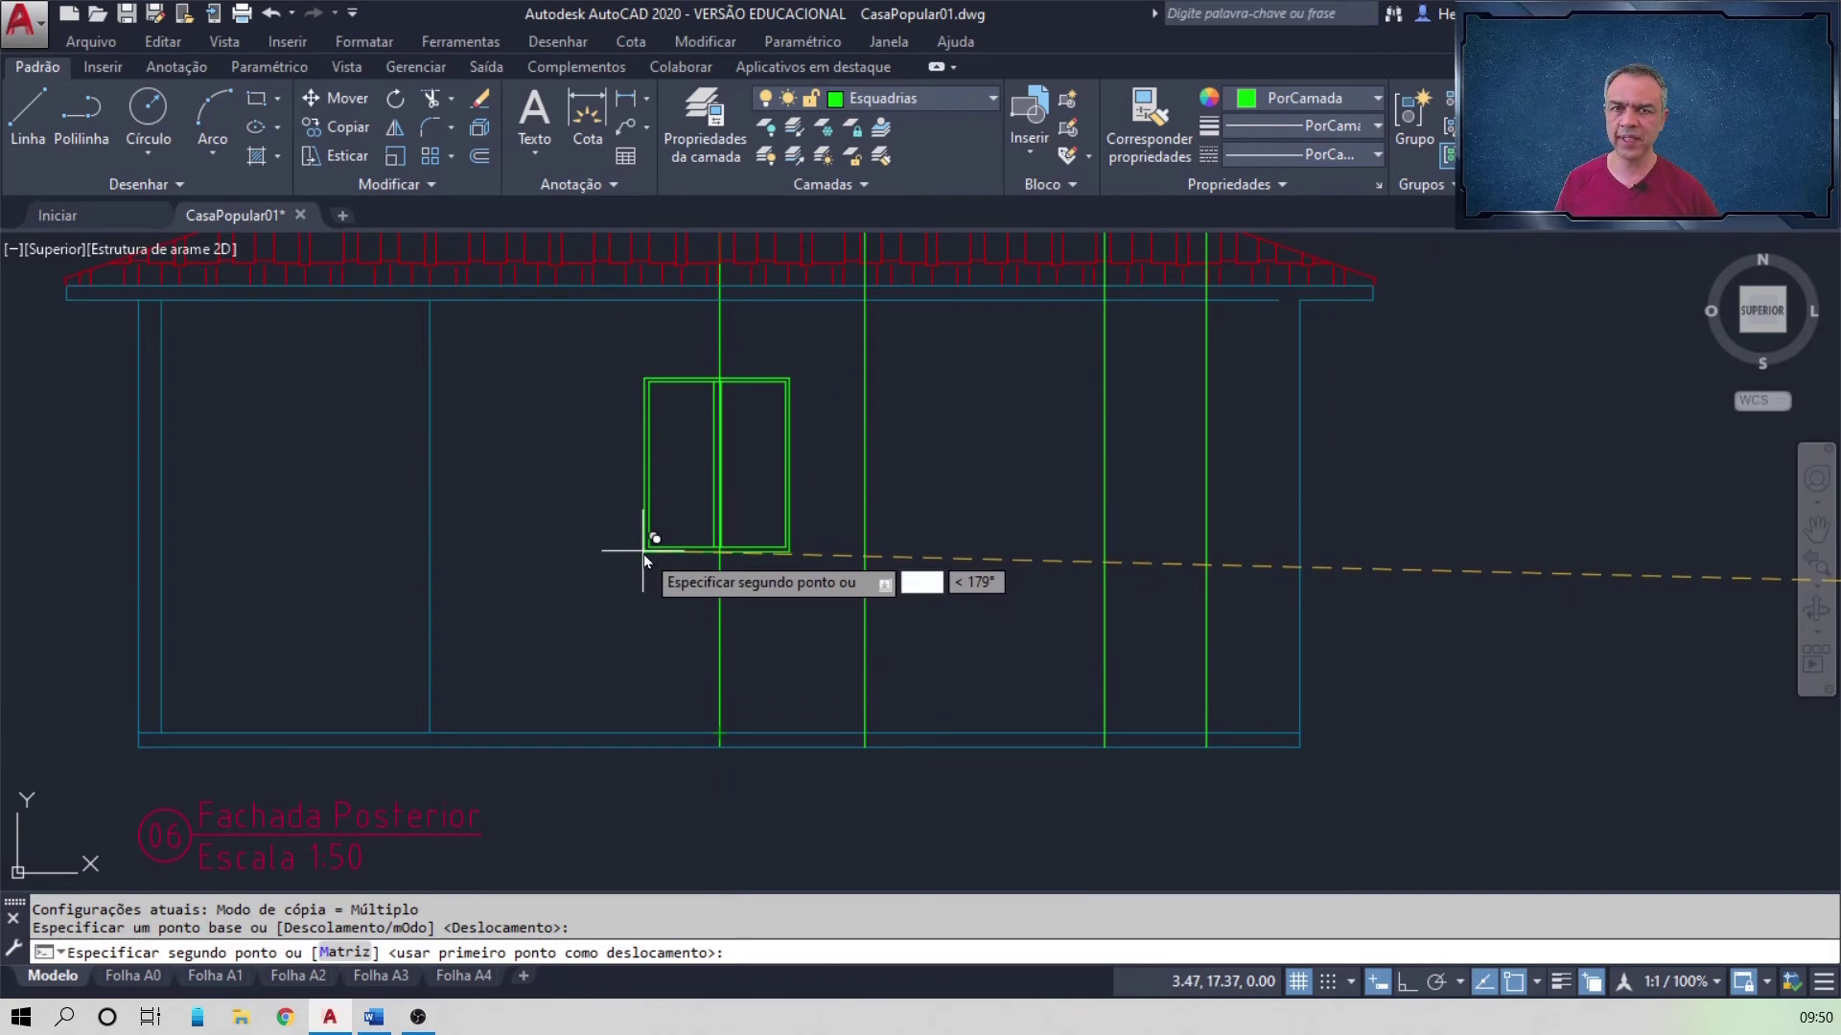
type("de")
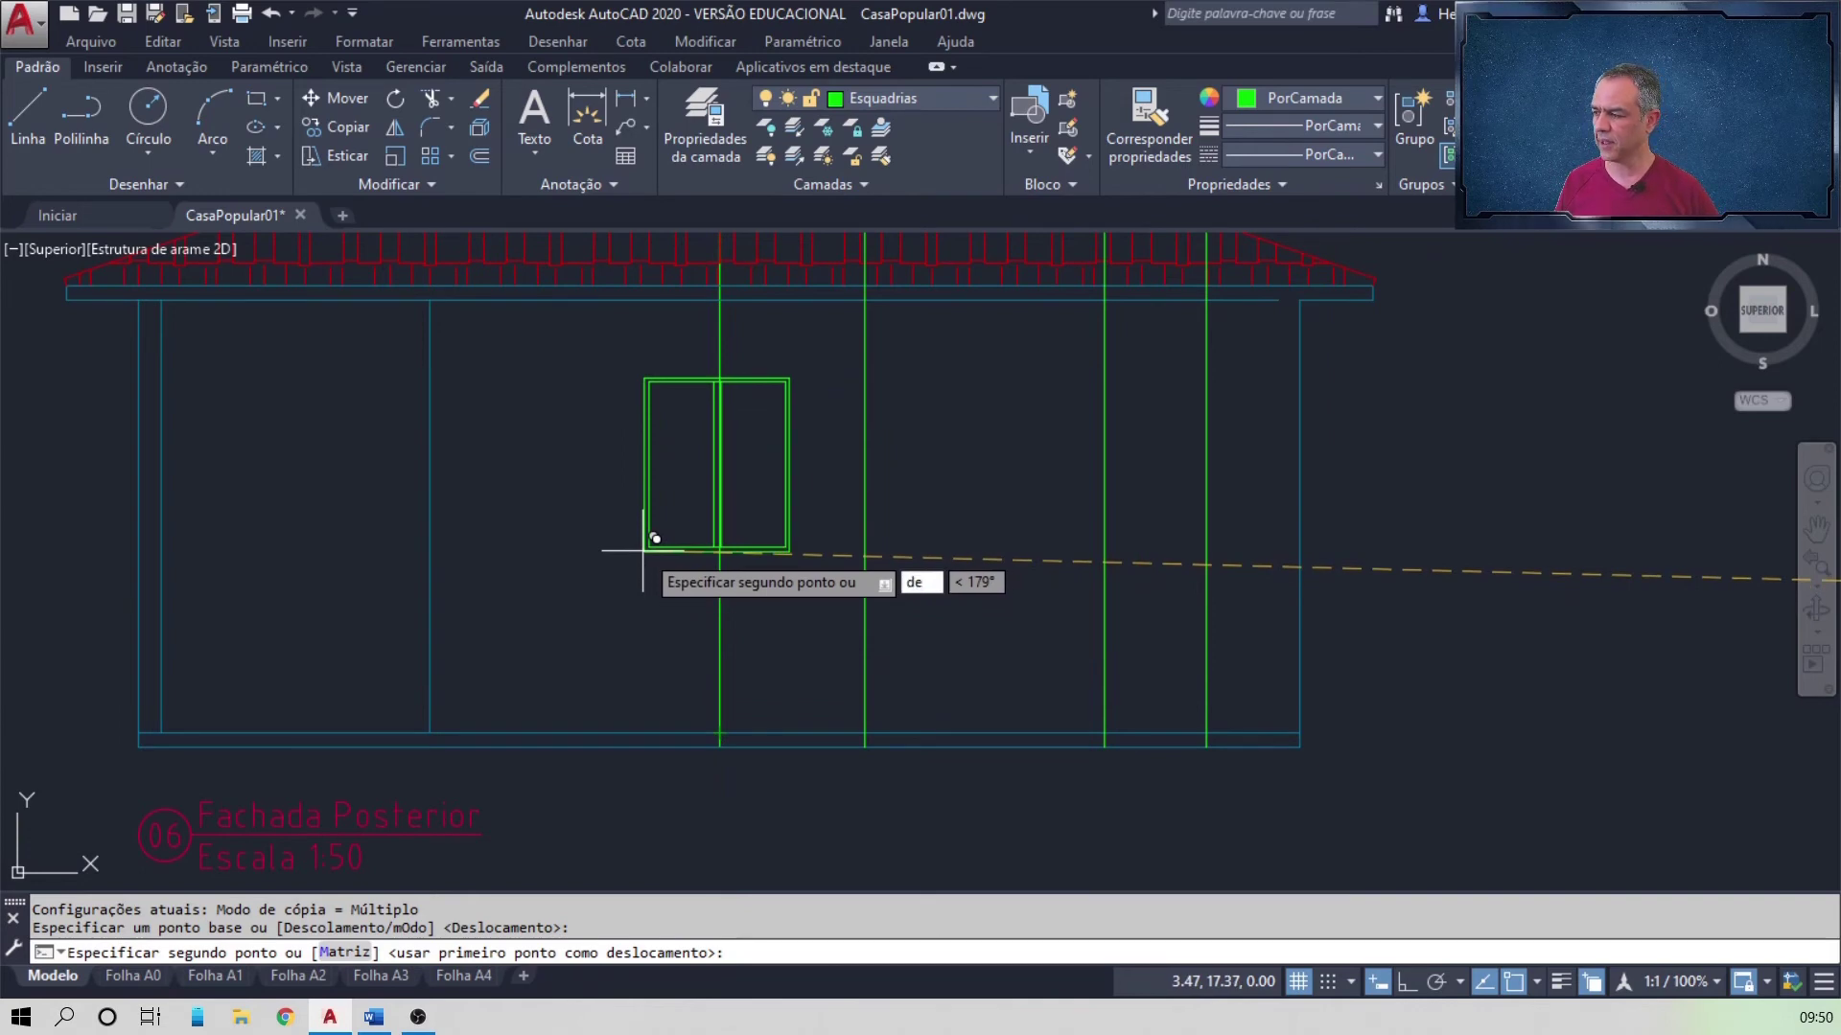
key("Return")
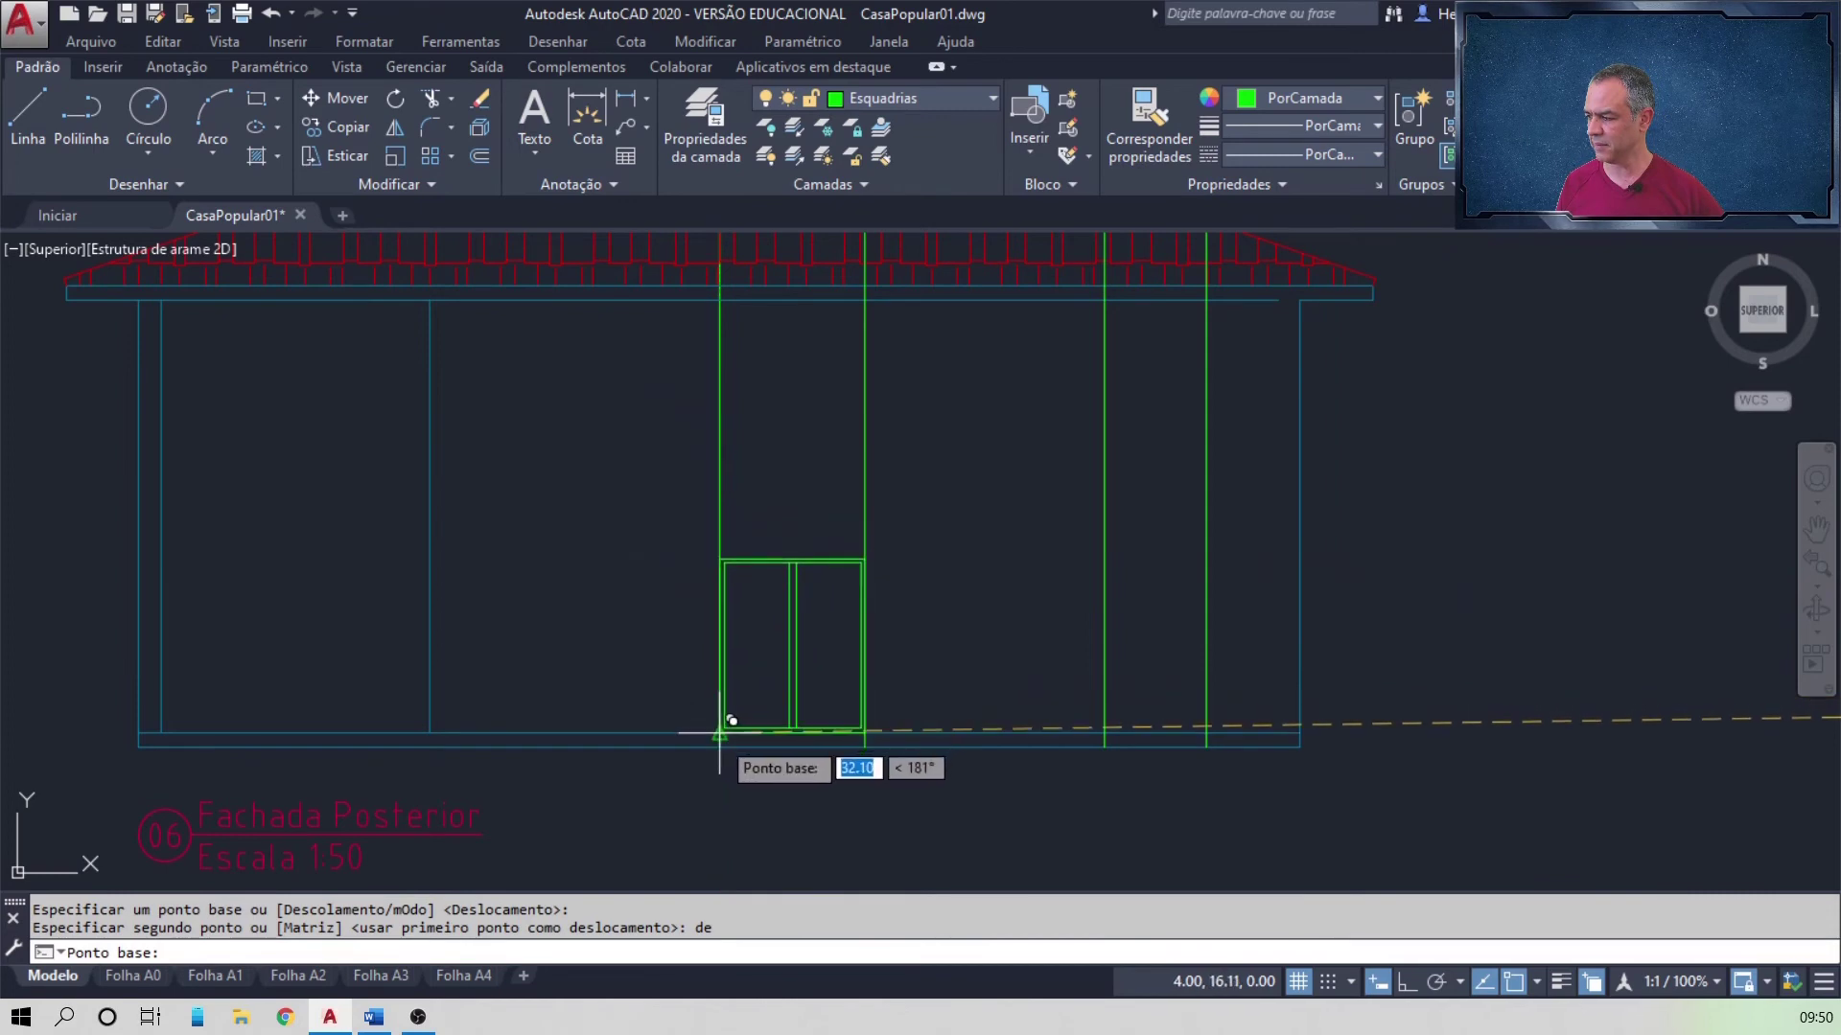
left_click(719, 734)
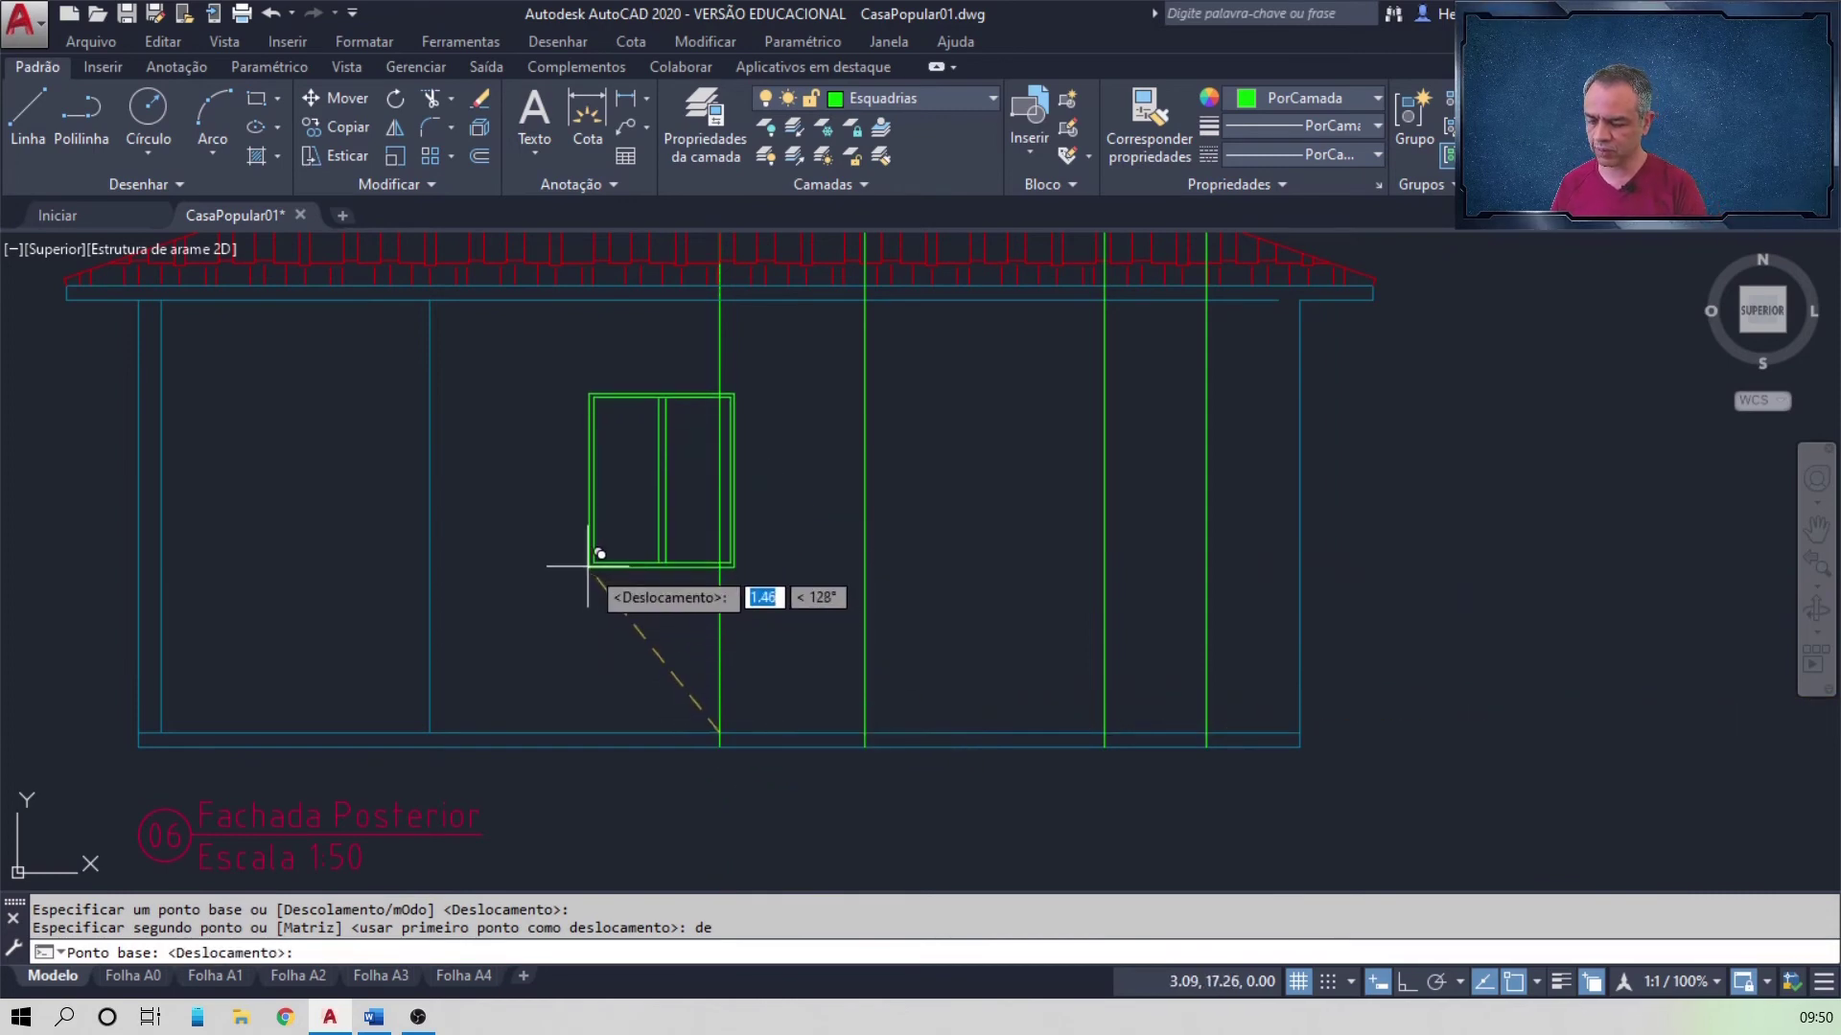
key("F8")
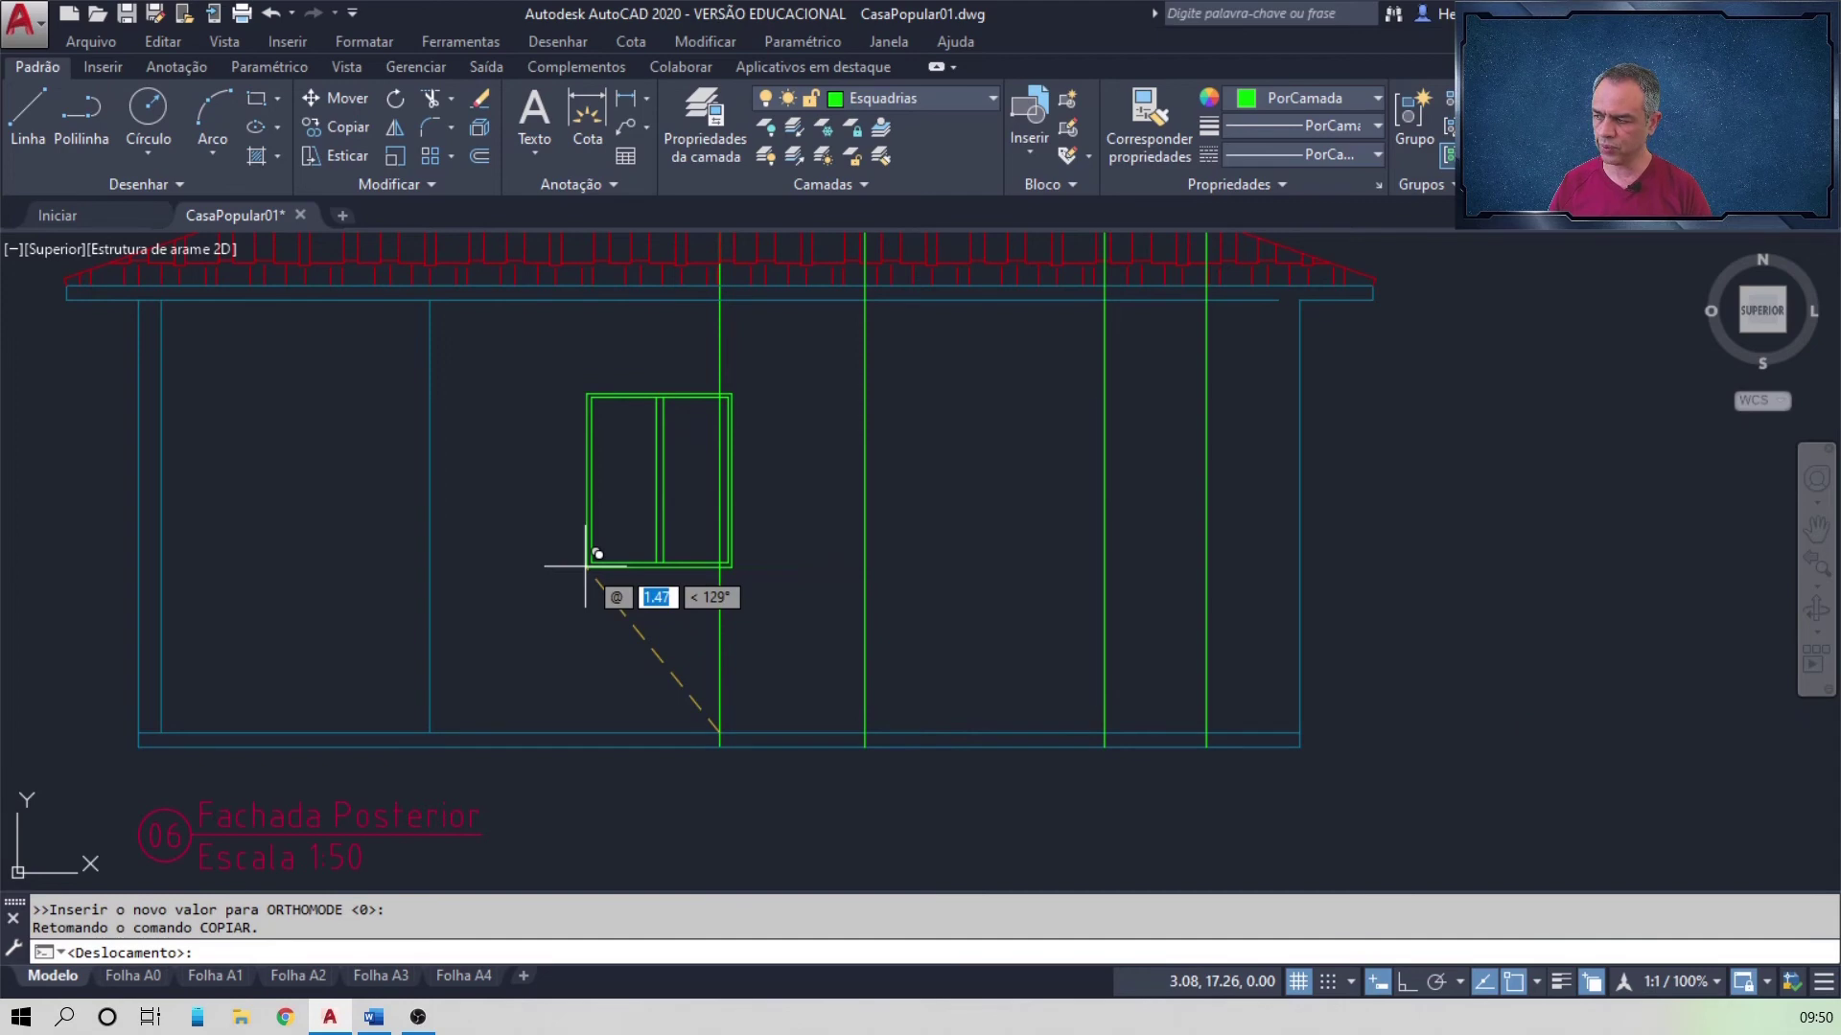
type("1.05")
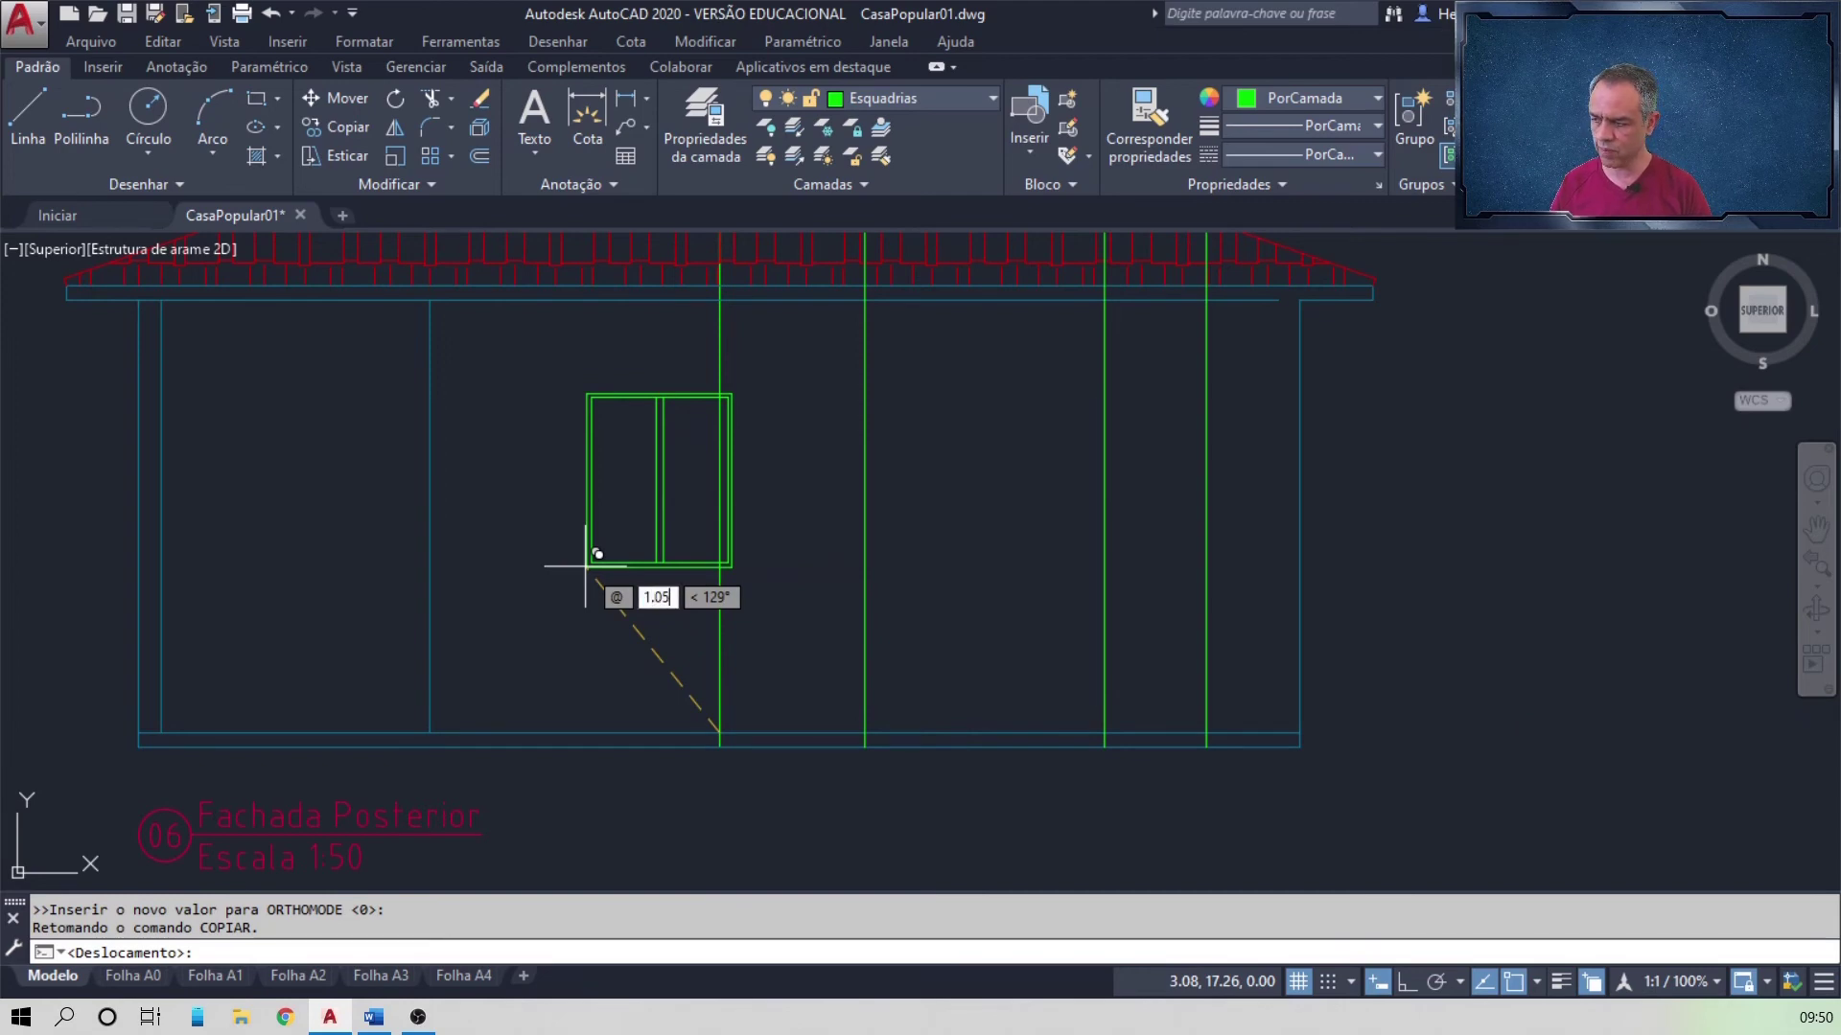
key("Tab")
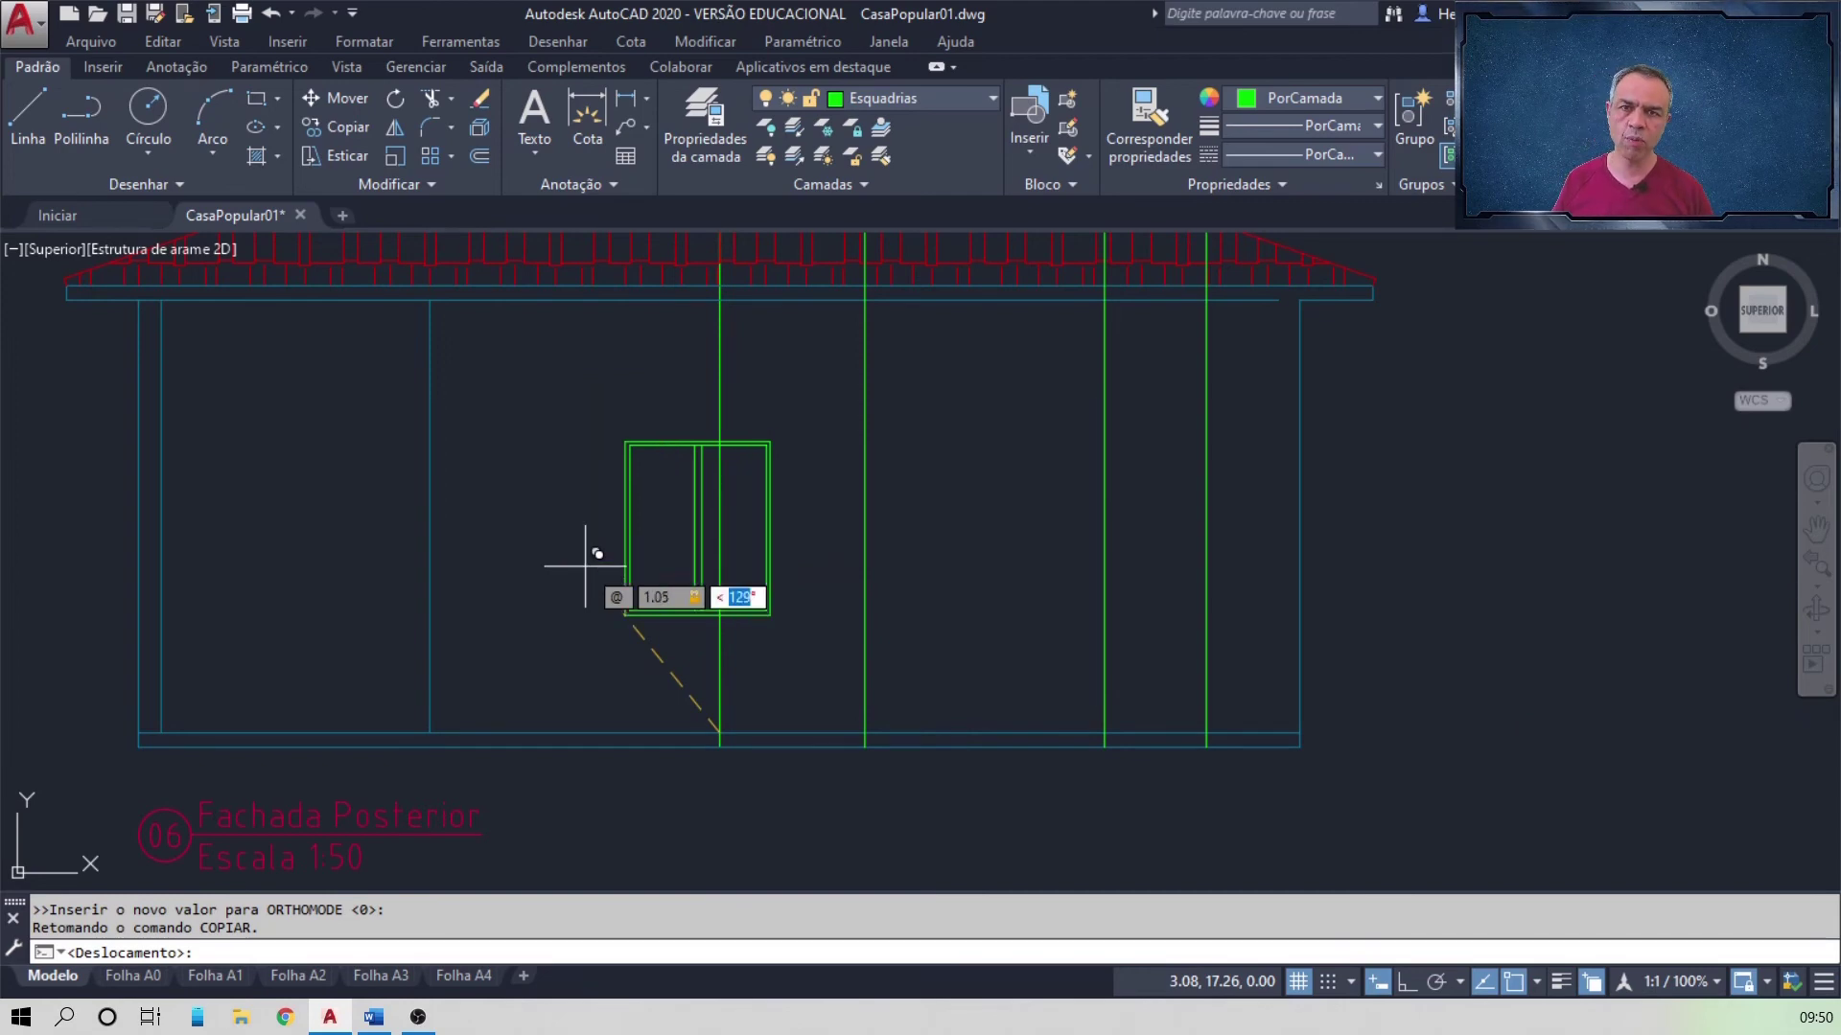
type("90")
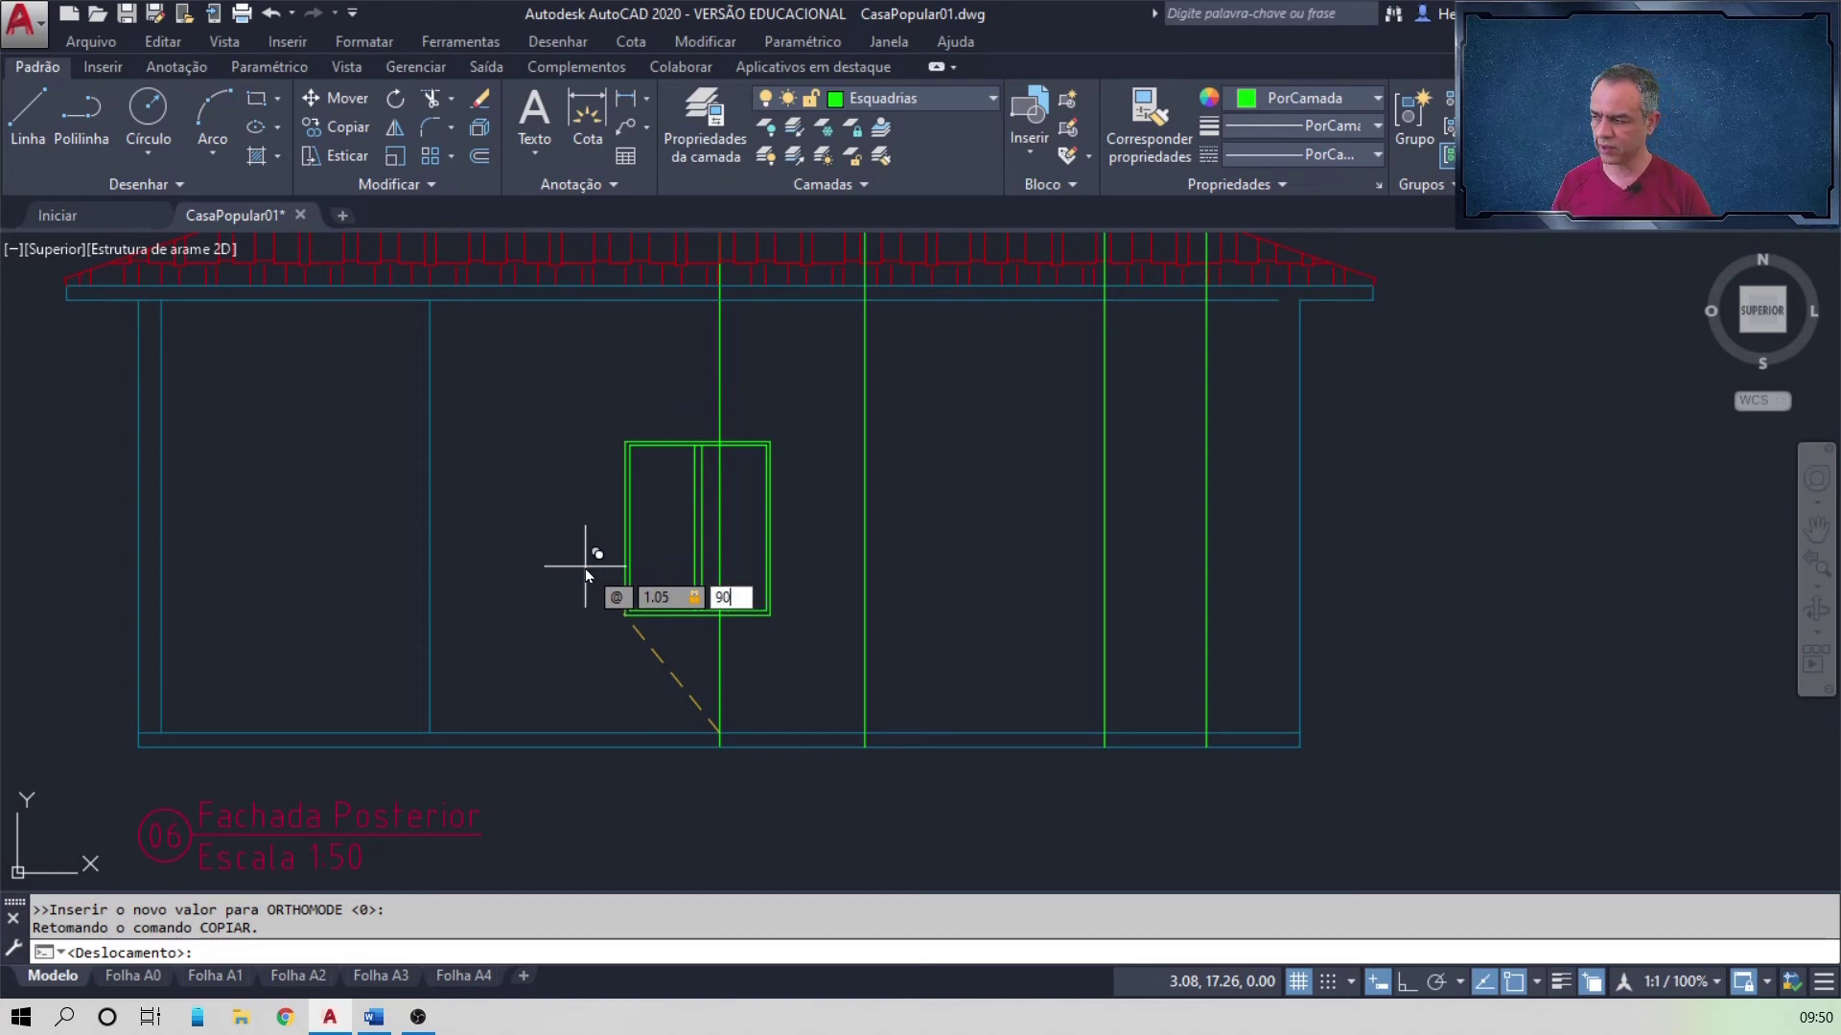
key("Return")
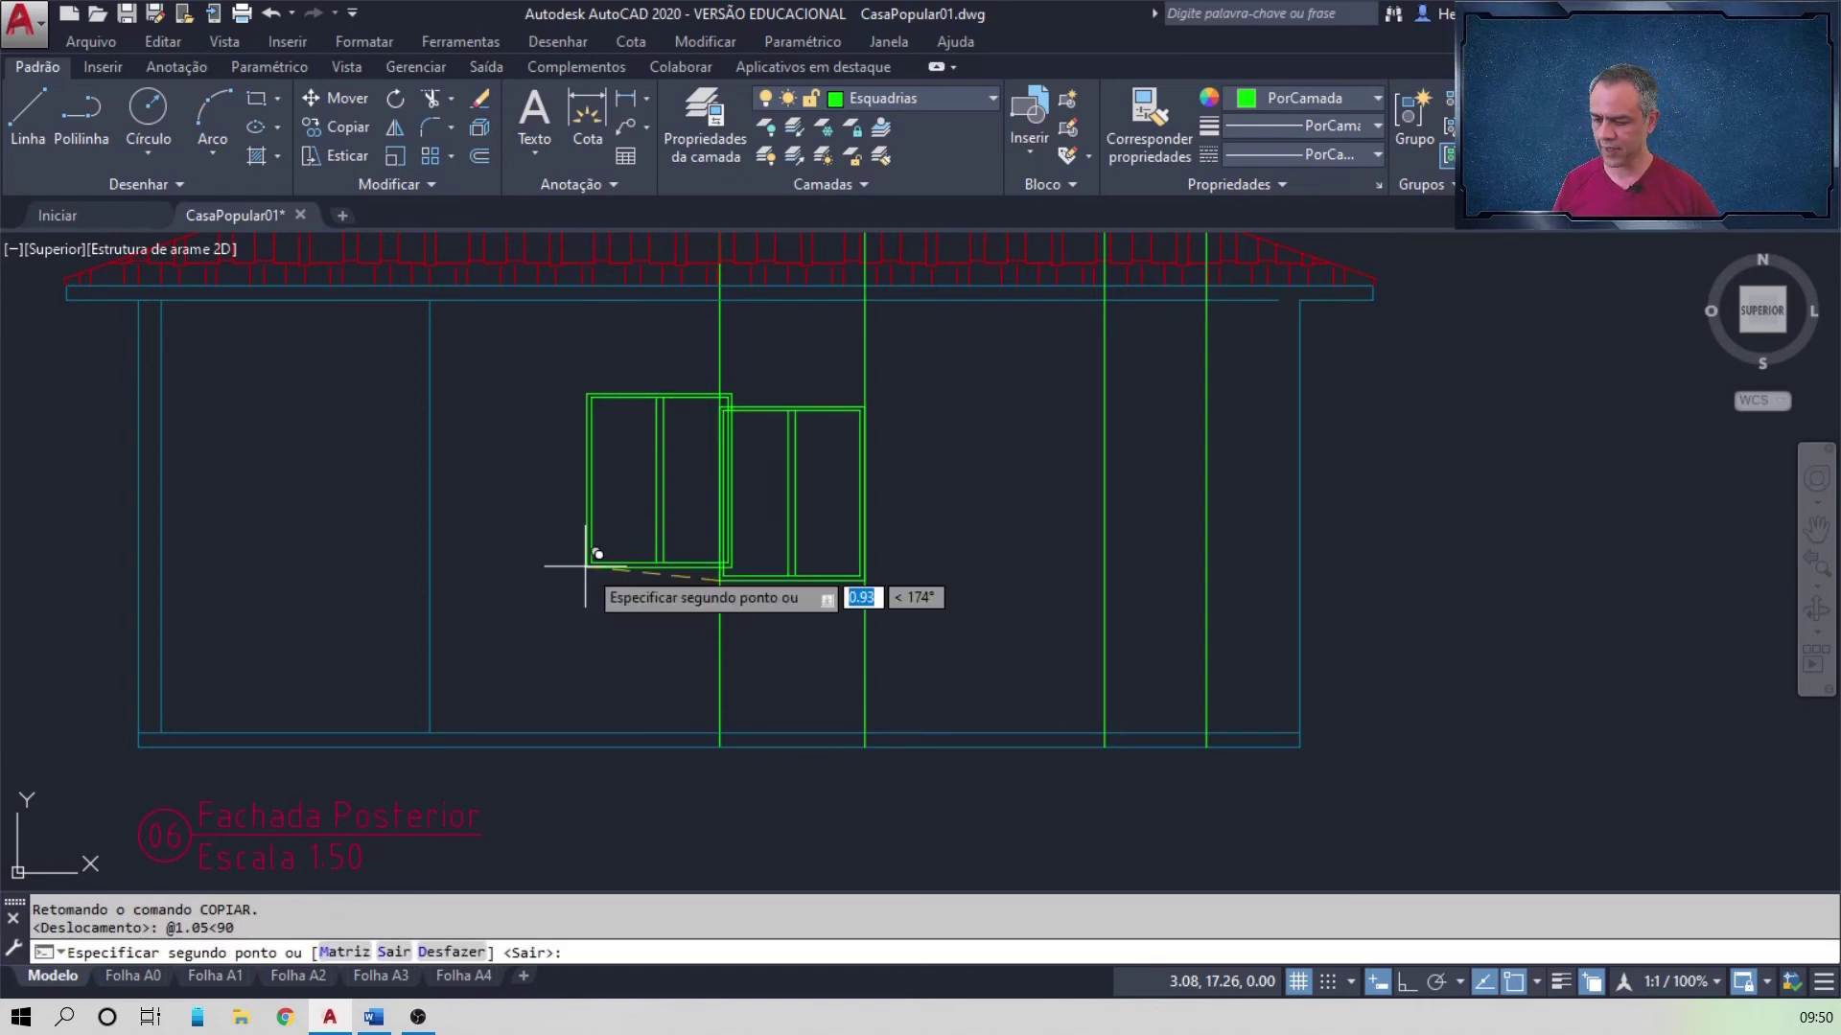
key("Return")
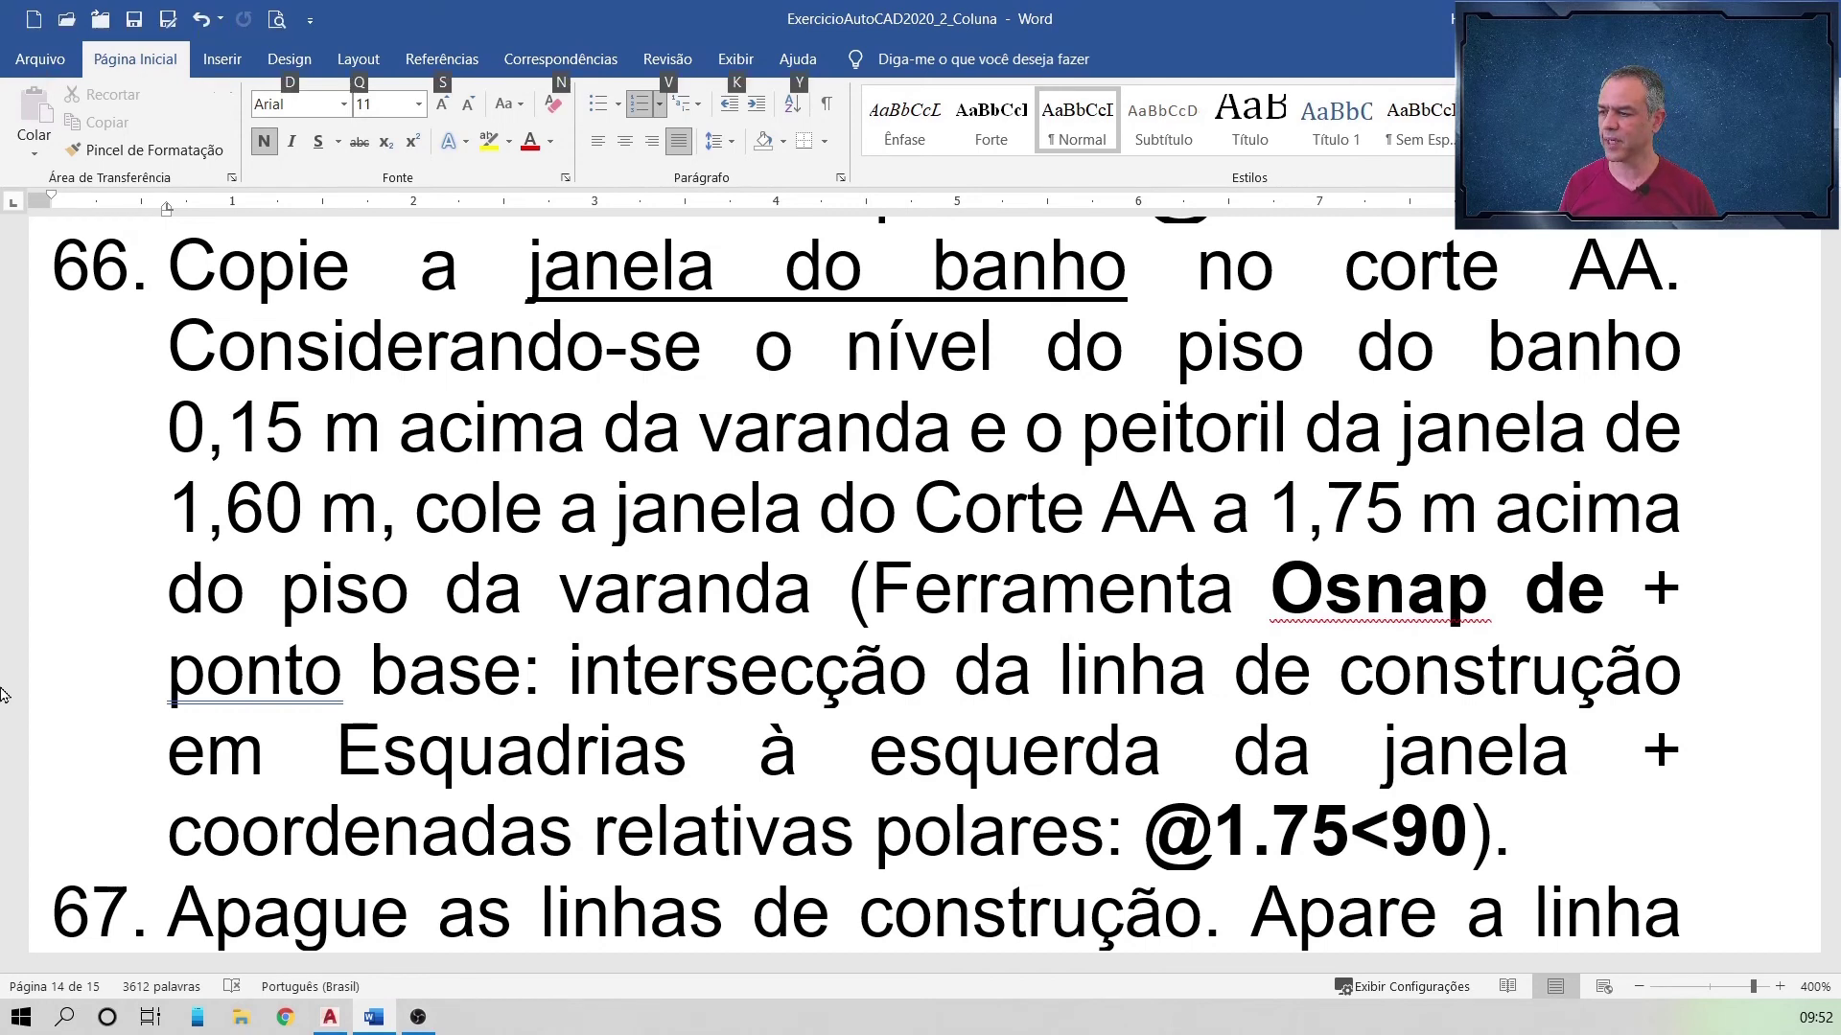
Step: Switch from Word to AutoCAD and start copying the Corte AA bathroom window, with its lower-left corner as base point
key("alt+Tab")
scroll(432, 543, "down", 8)
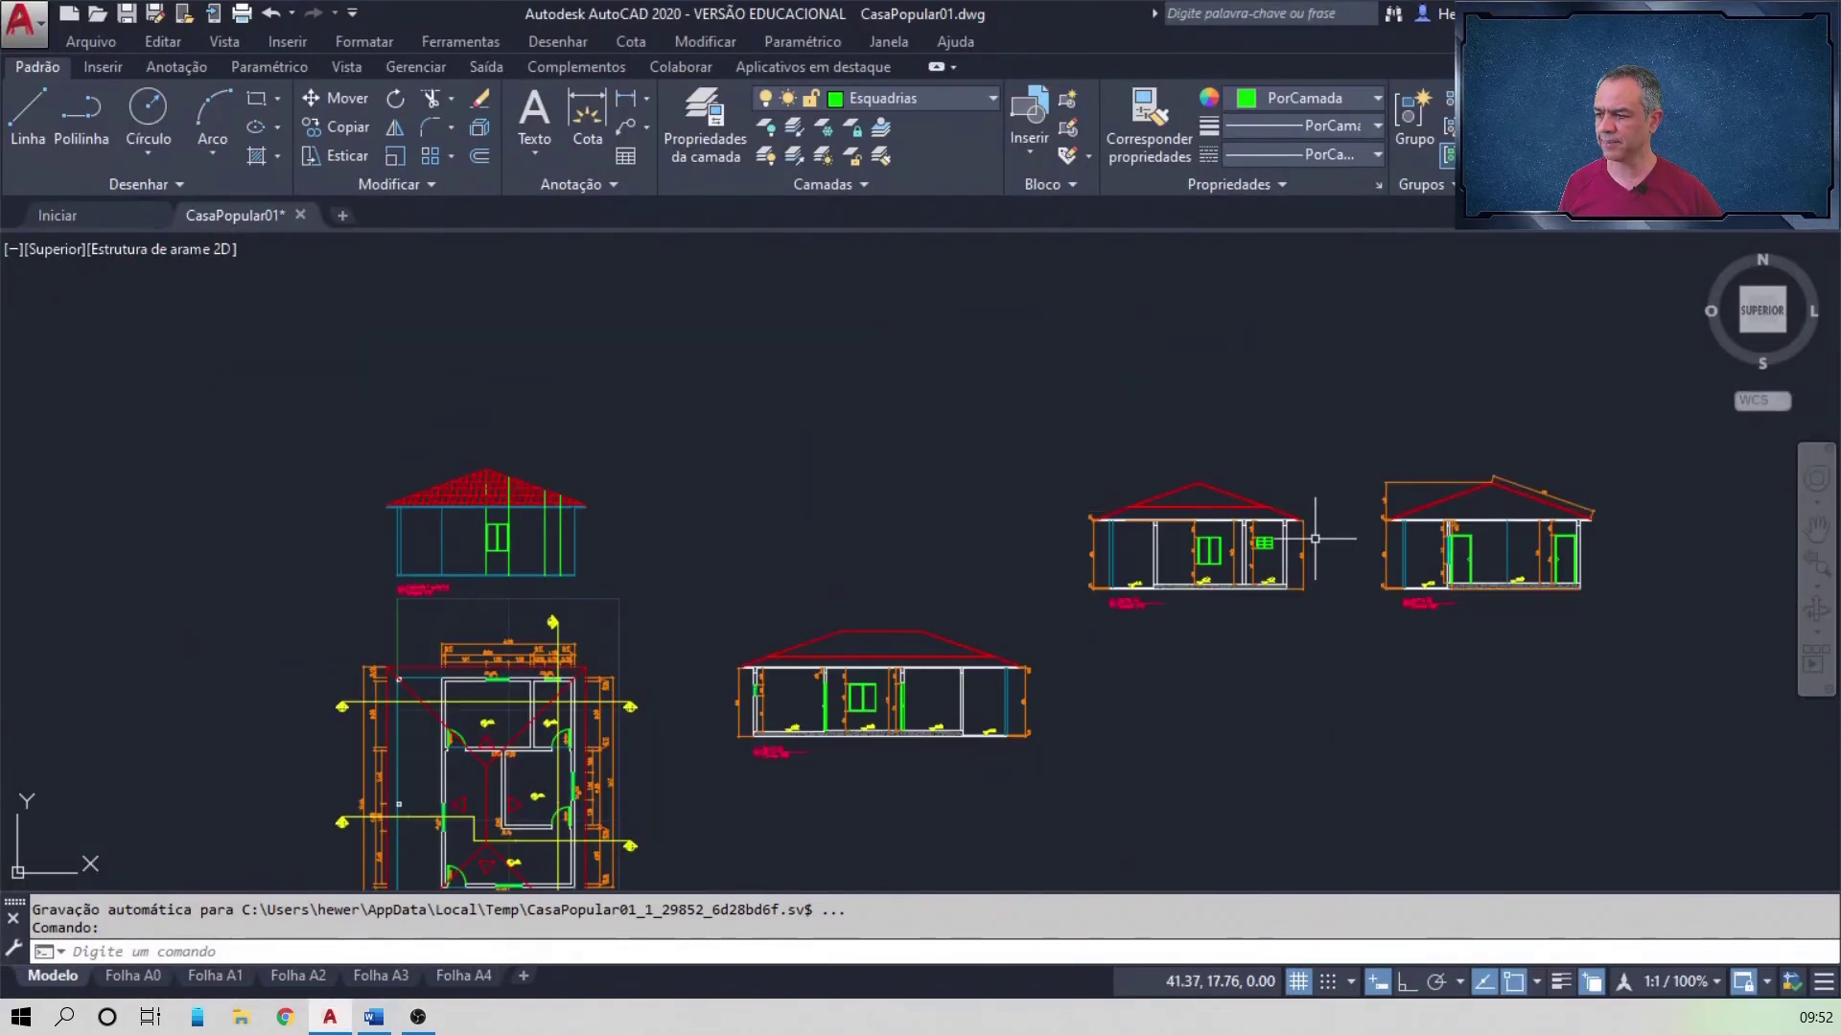
scroll(1275, 537, "up", 10)
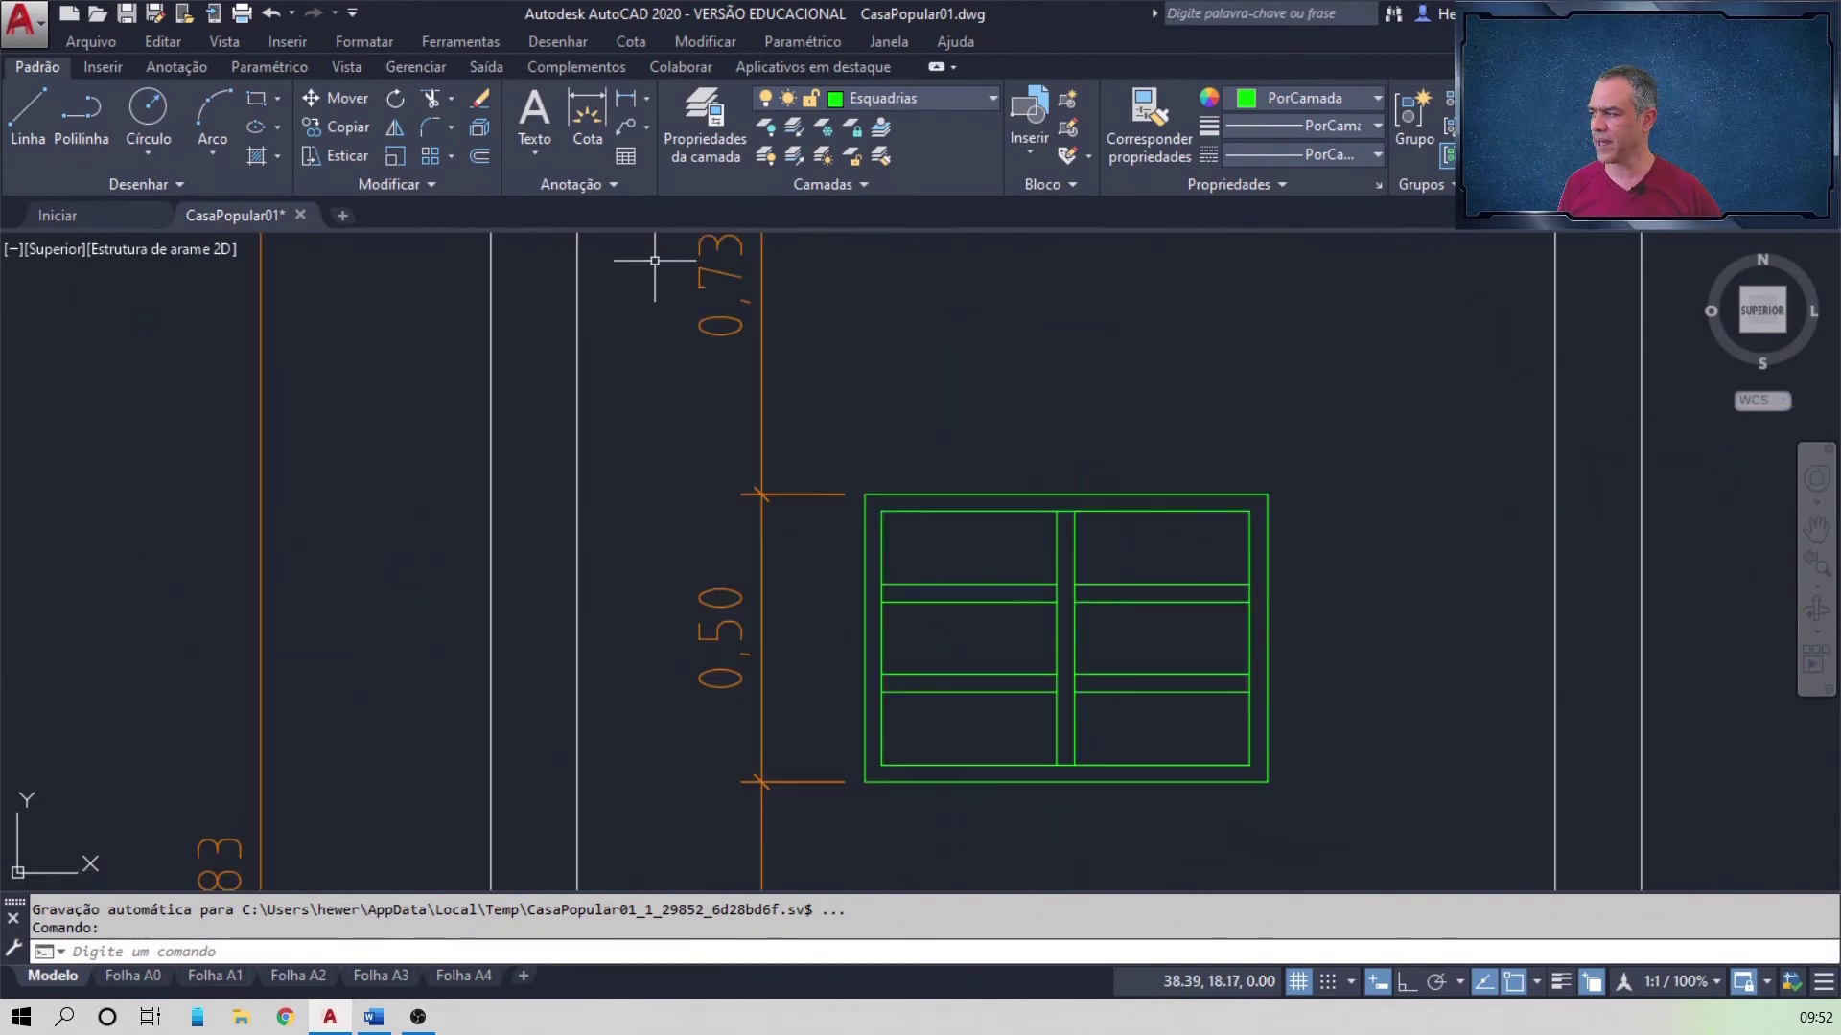
left_click(338, 127)
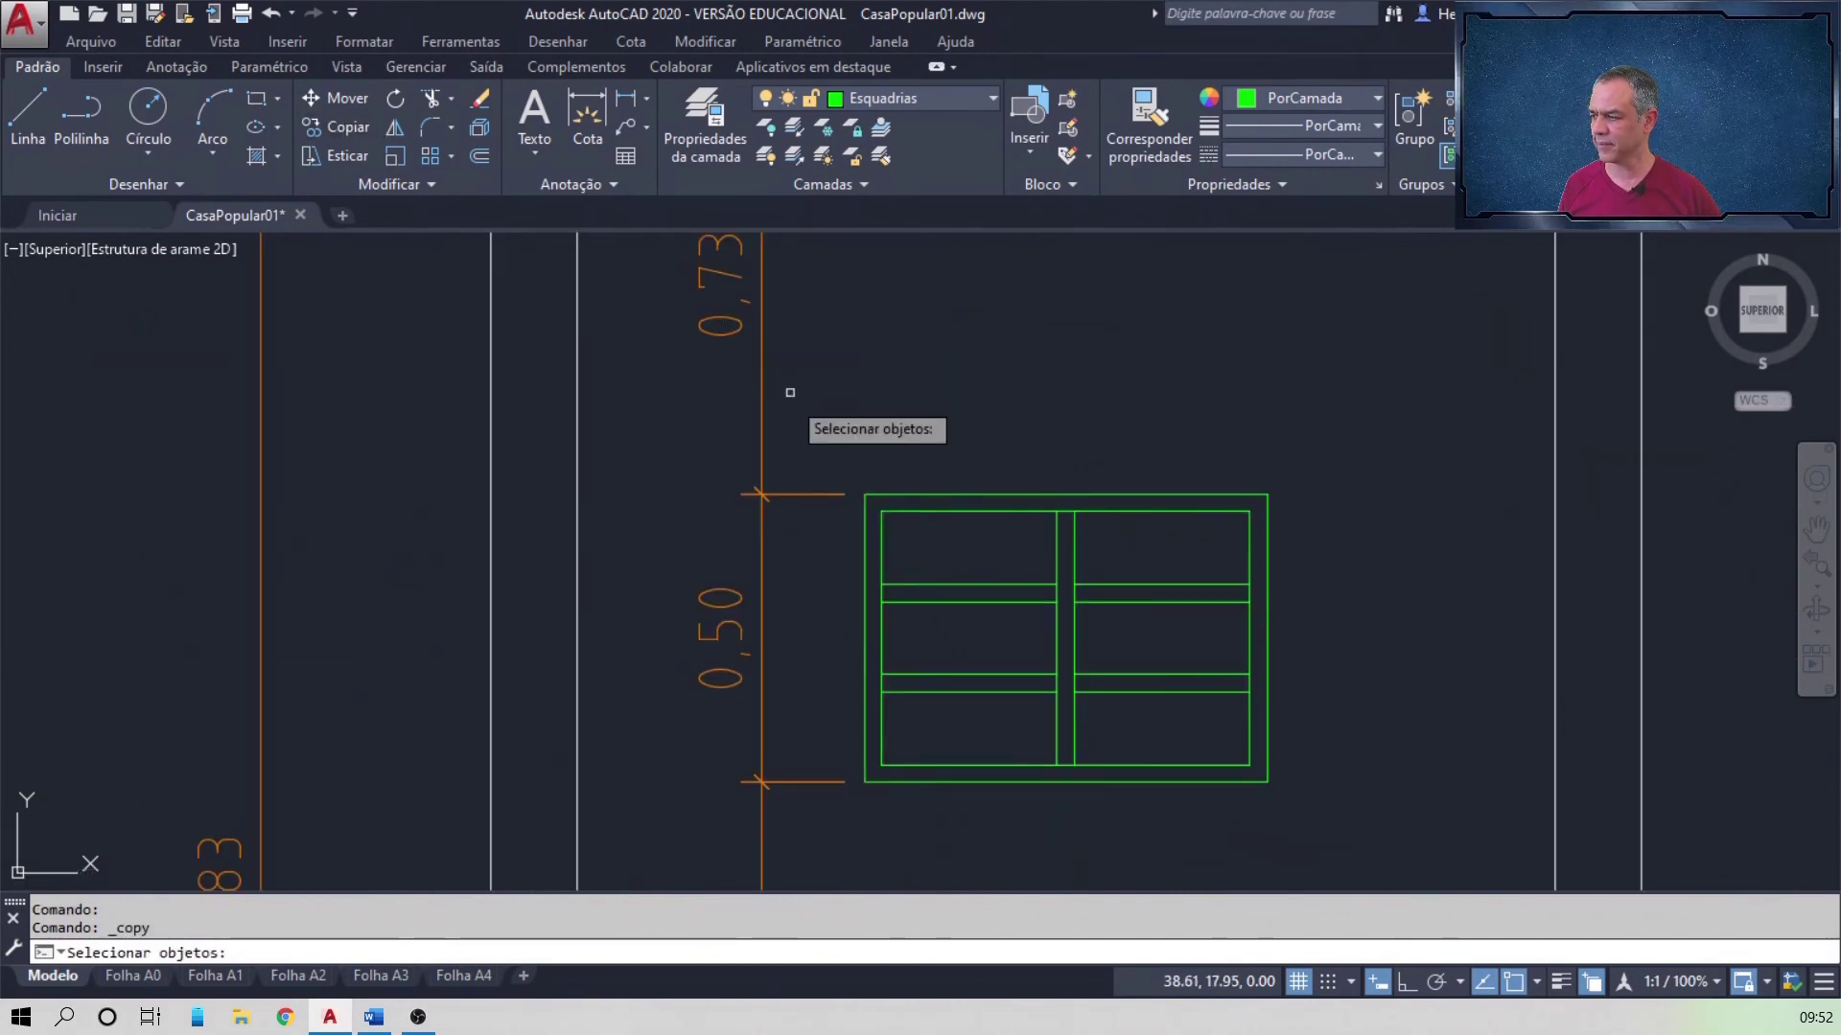
left_click(824, 458)
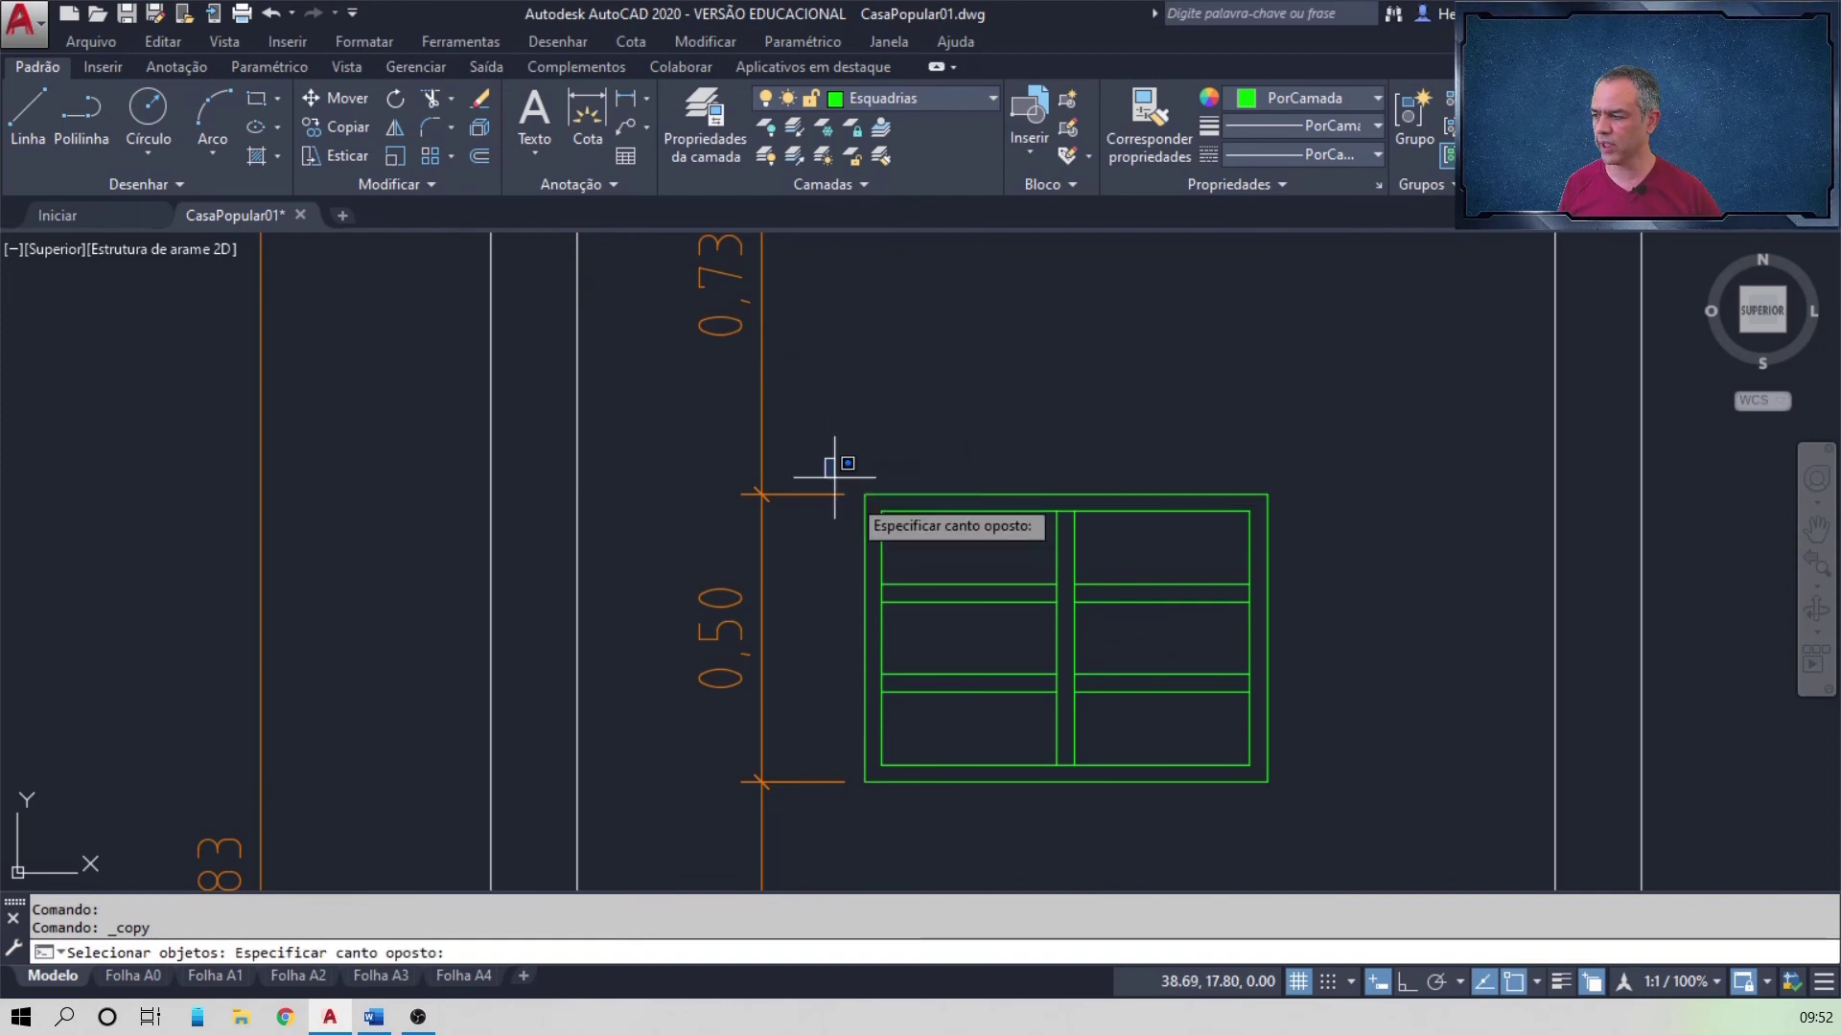
left_click(1341, 840)
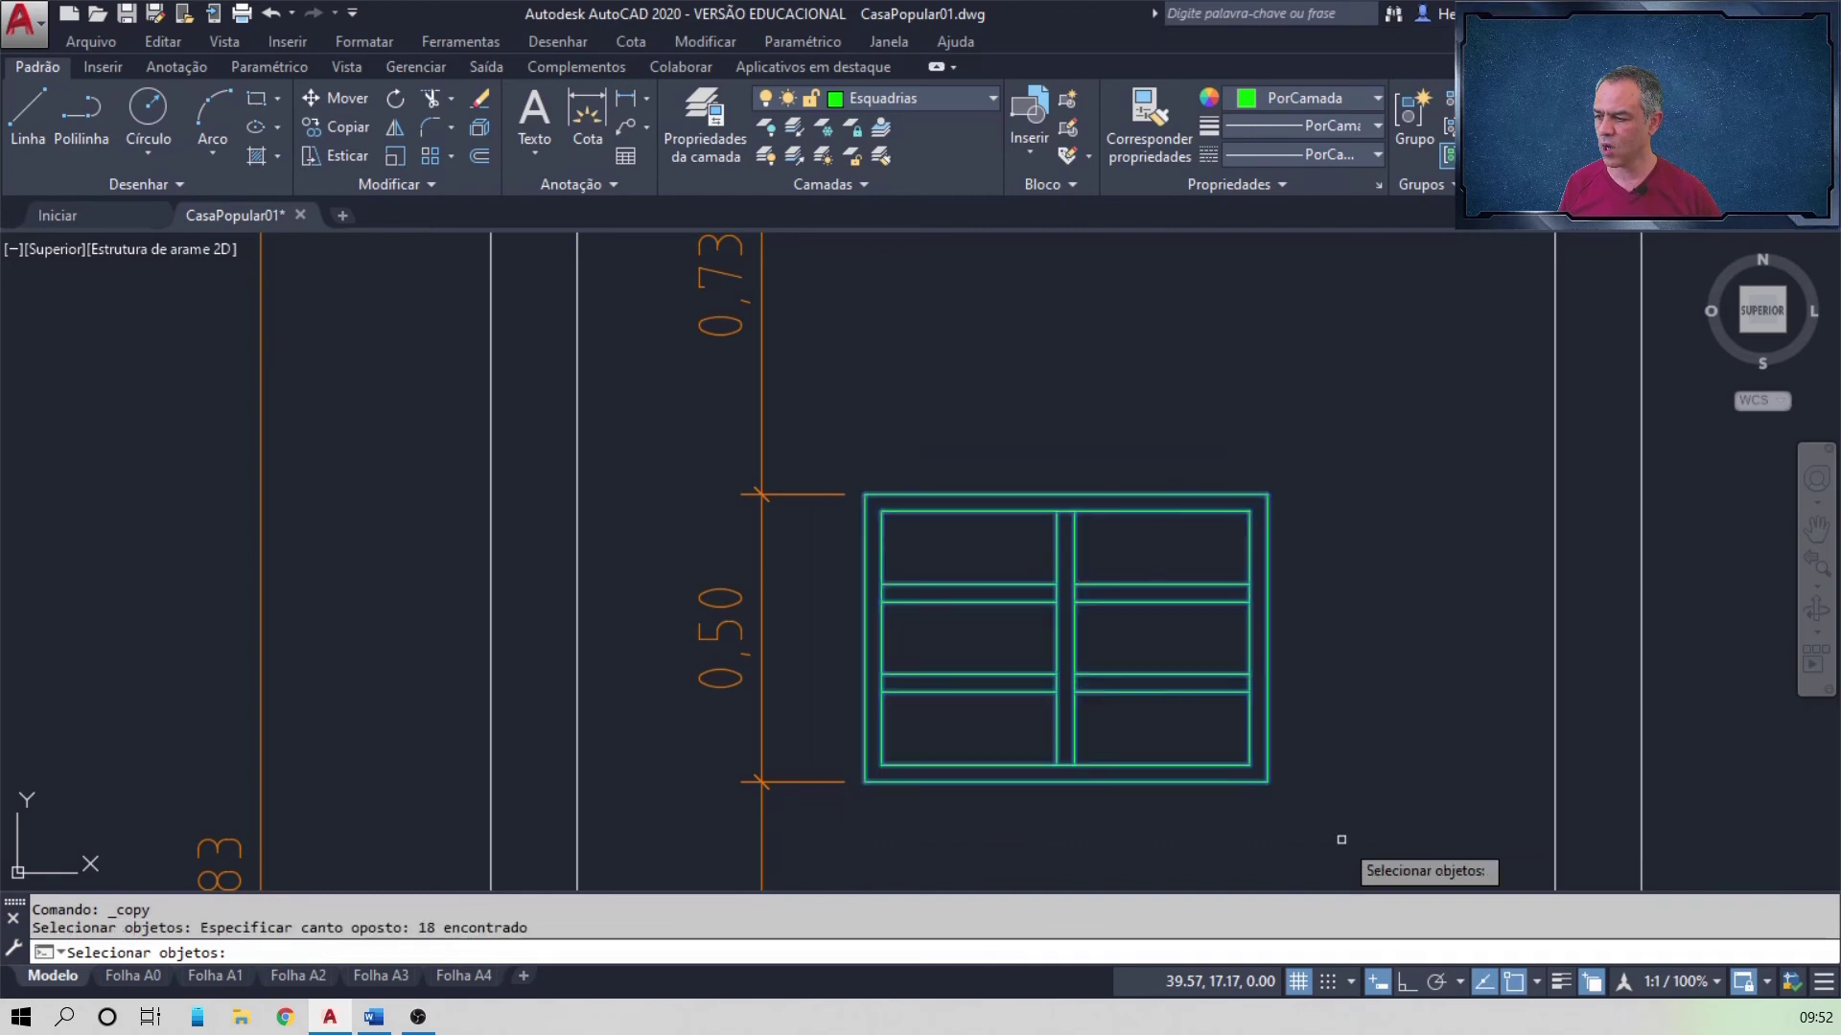
key("Return")
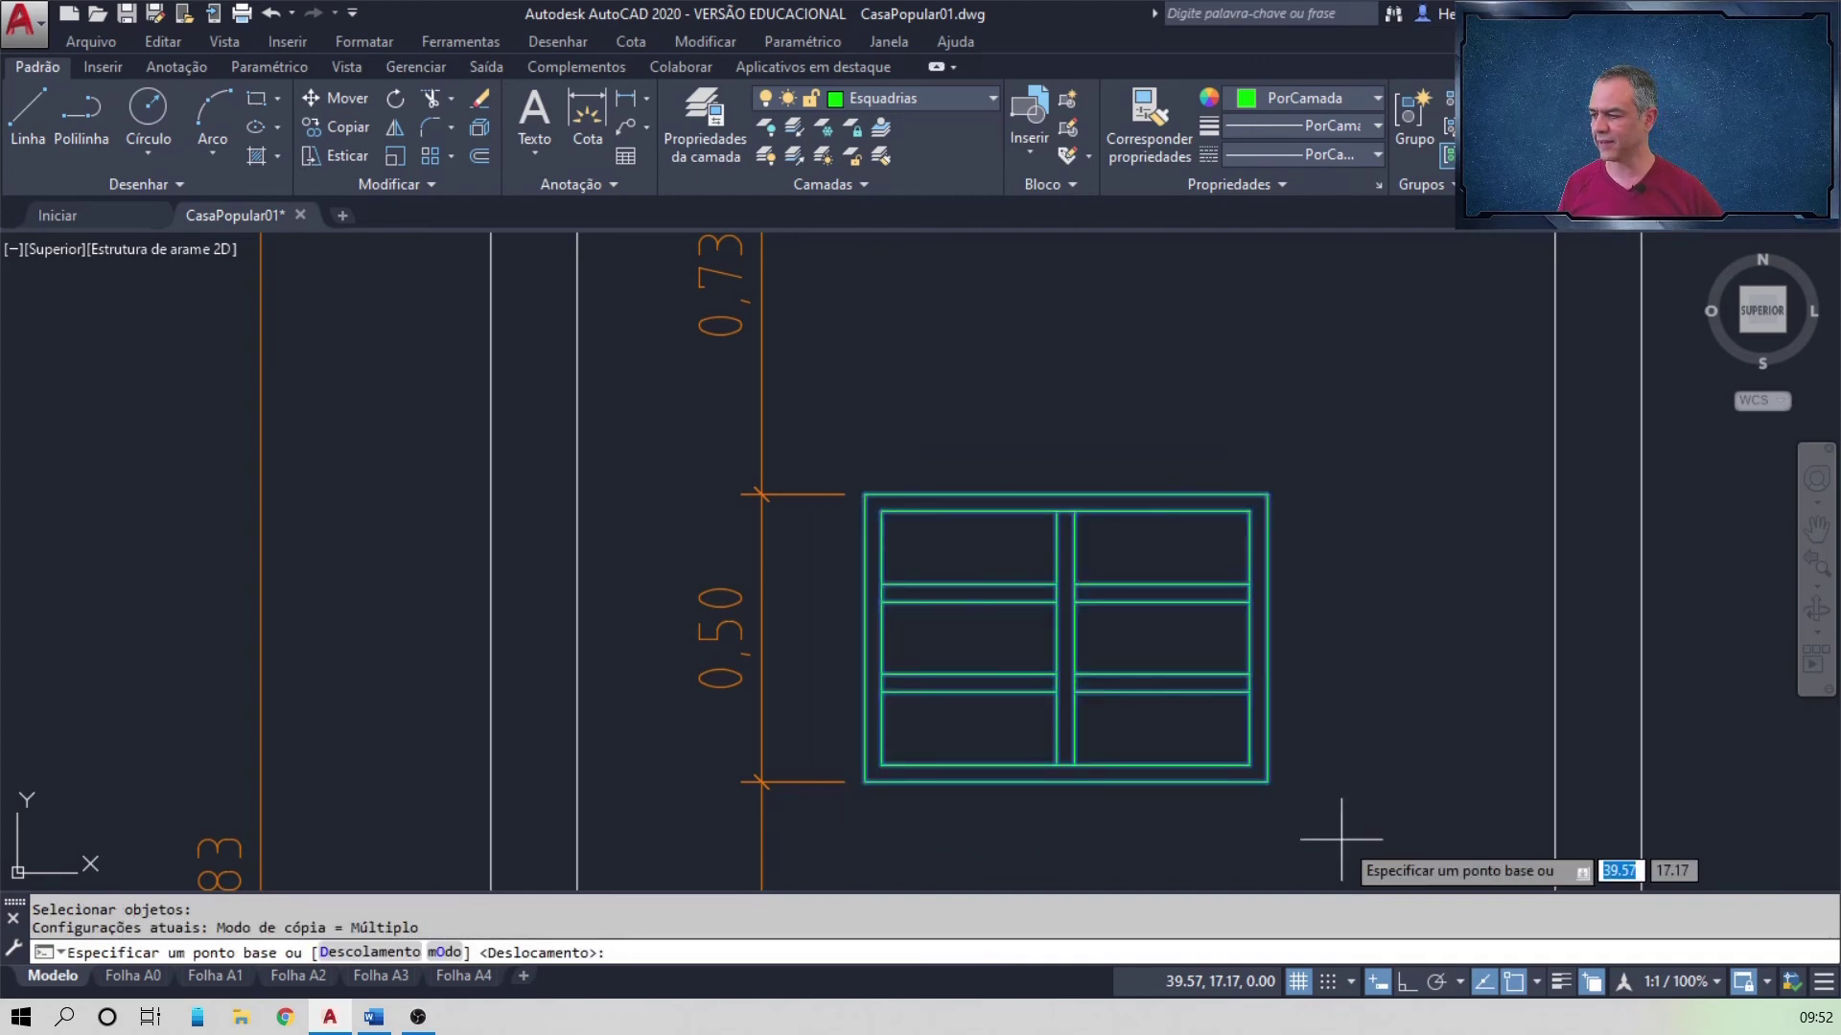
left_click(865, 784)
Step: Place the bathroom window copy in Fachada Posterior at @1.75<90 from its left construction line's intersection with the floor line, using the From snap (de)
scroll(1707, 374, "down", 5)
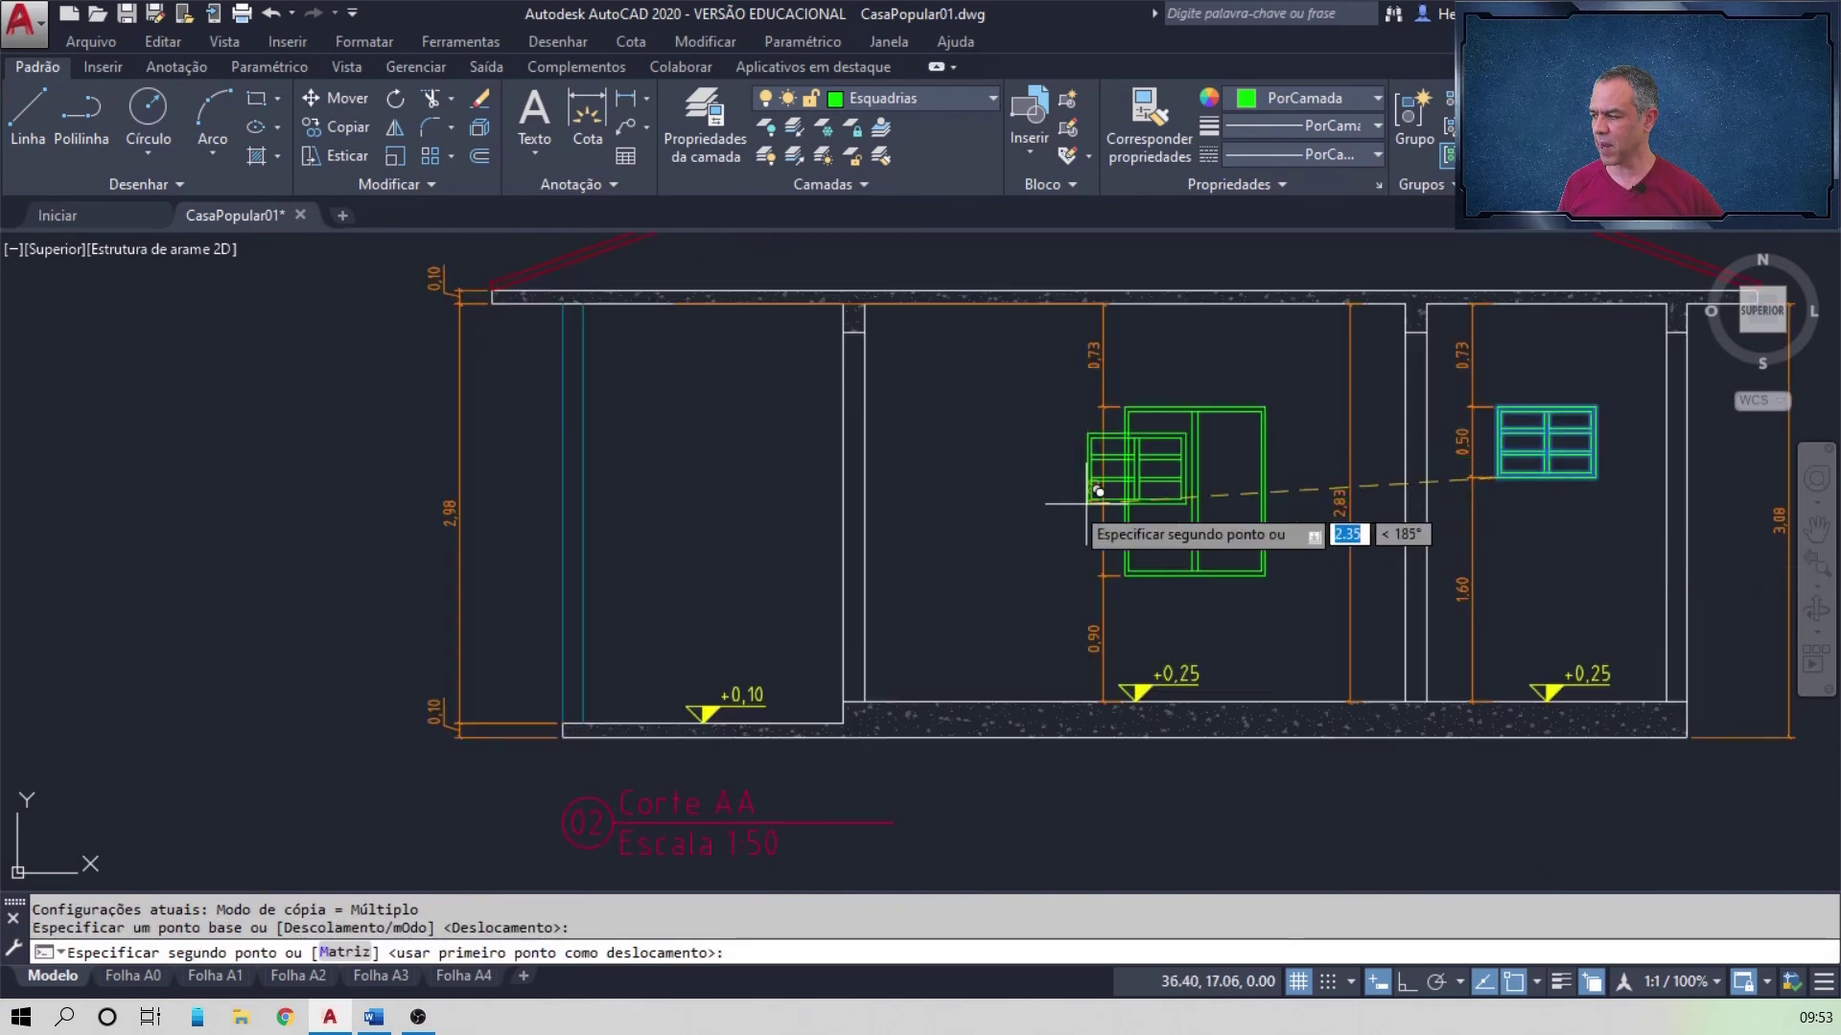
scroll(372, 584, "down", 4)
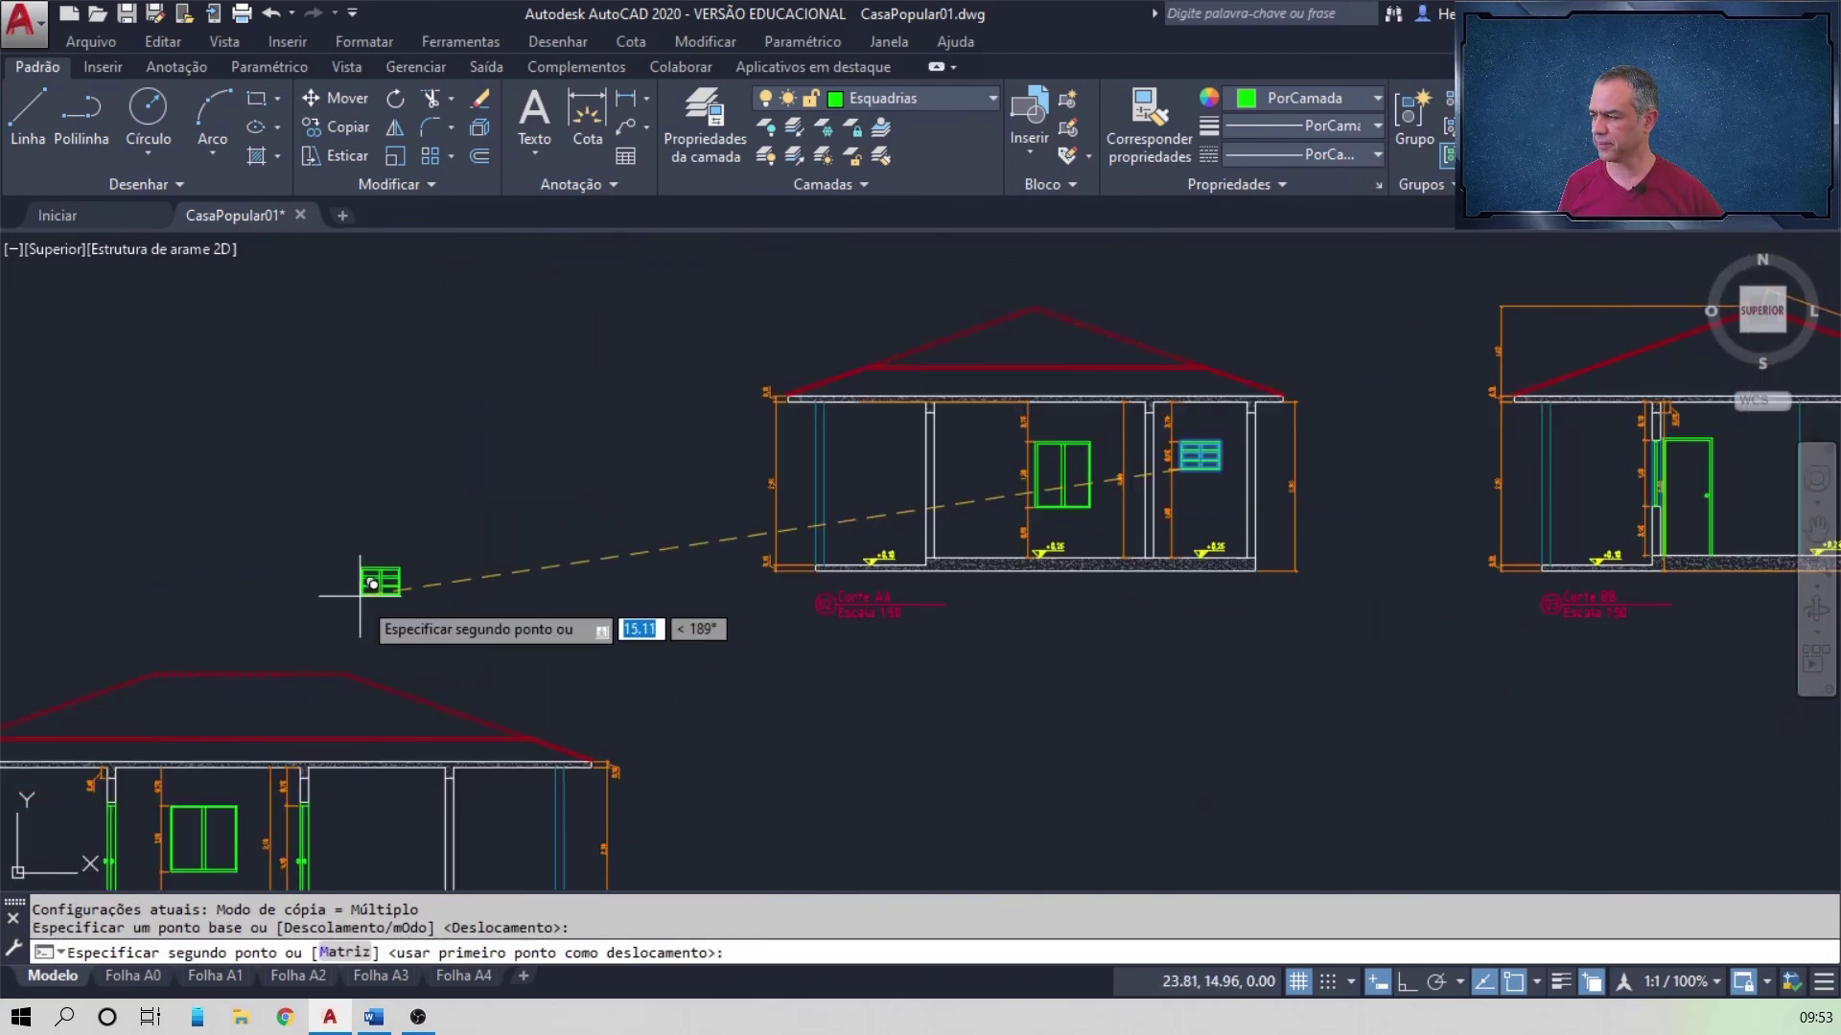
scroll(252, 568, "down", 2)
middle_click_drag(283, 546, 1118, 482)
scroll(483, 510, "up", 4)
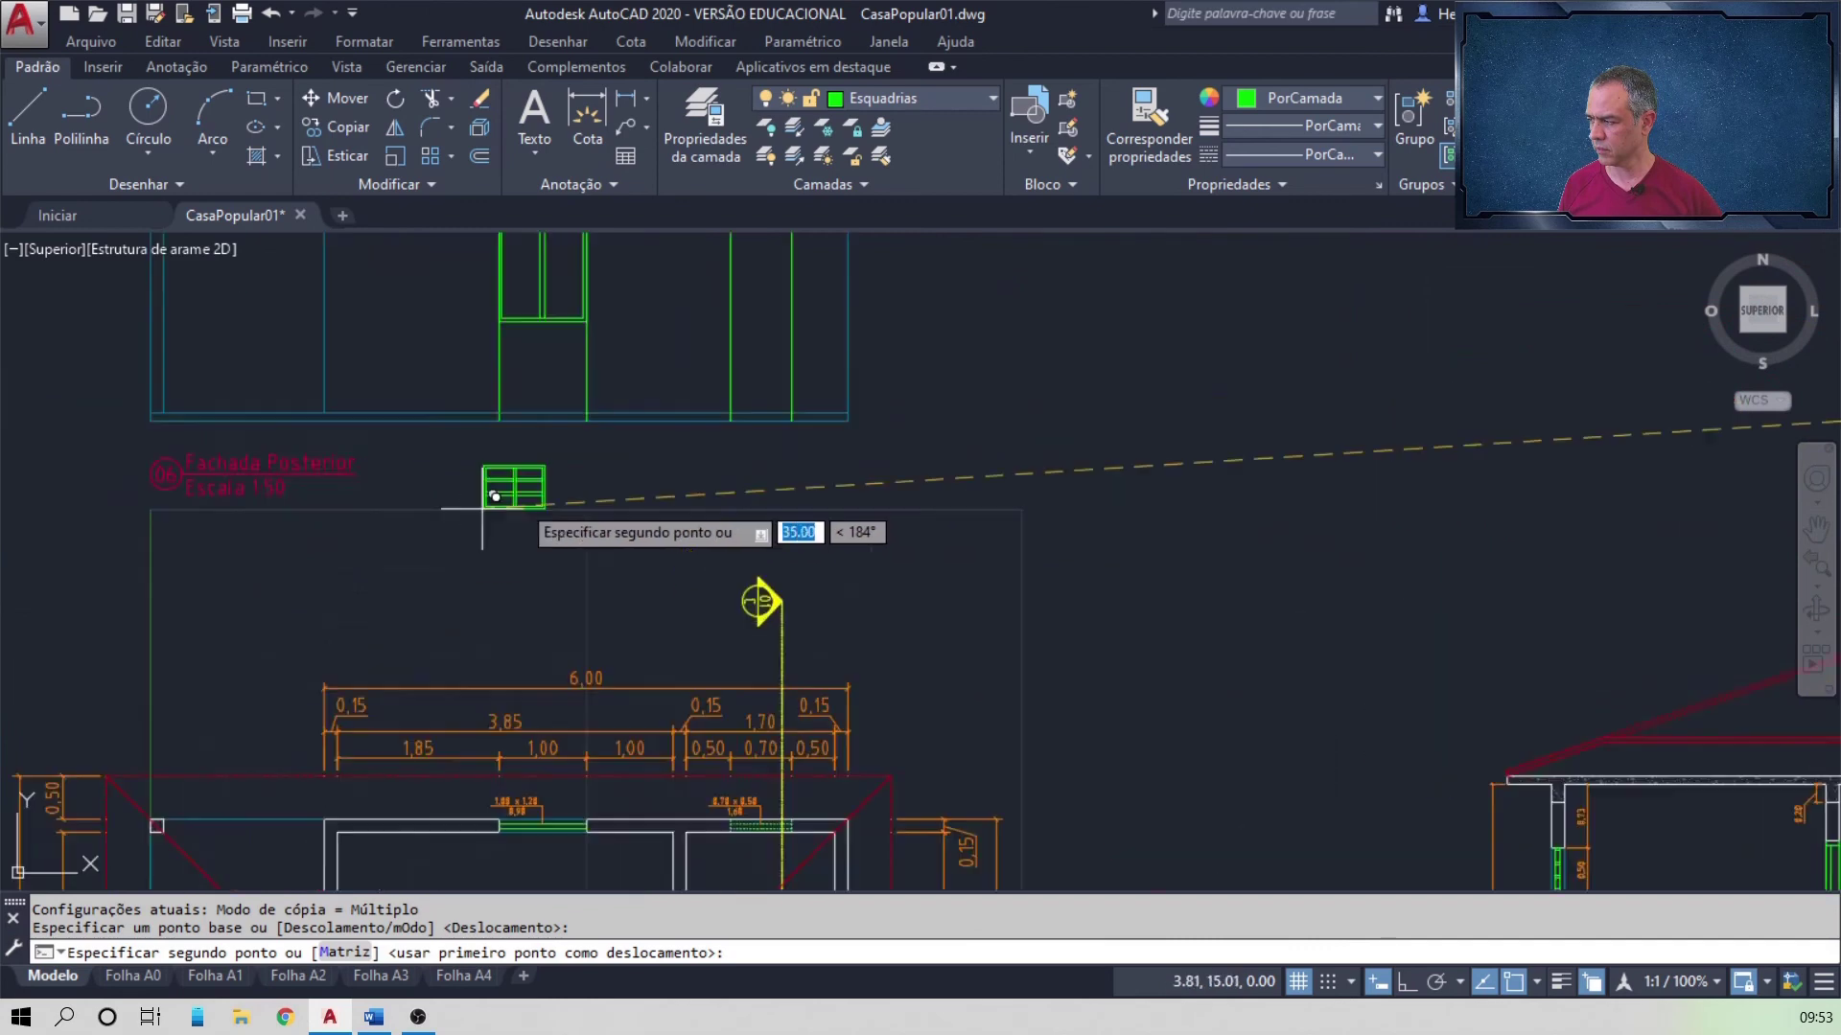
scroll(527, 493, "up", 2)
middle_click_drag(972, 438, 716, 721)
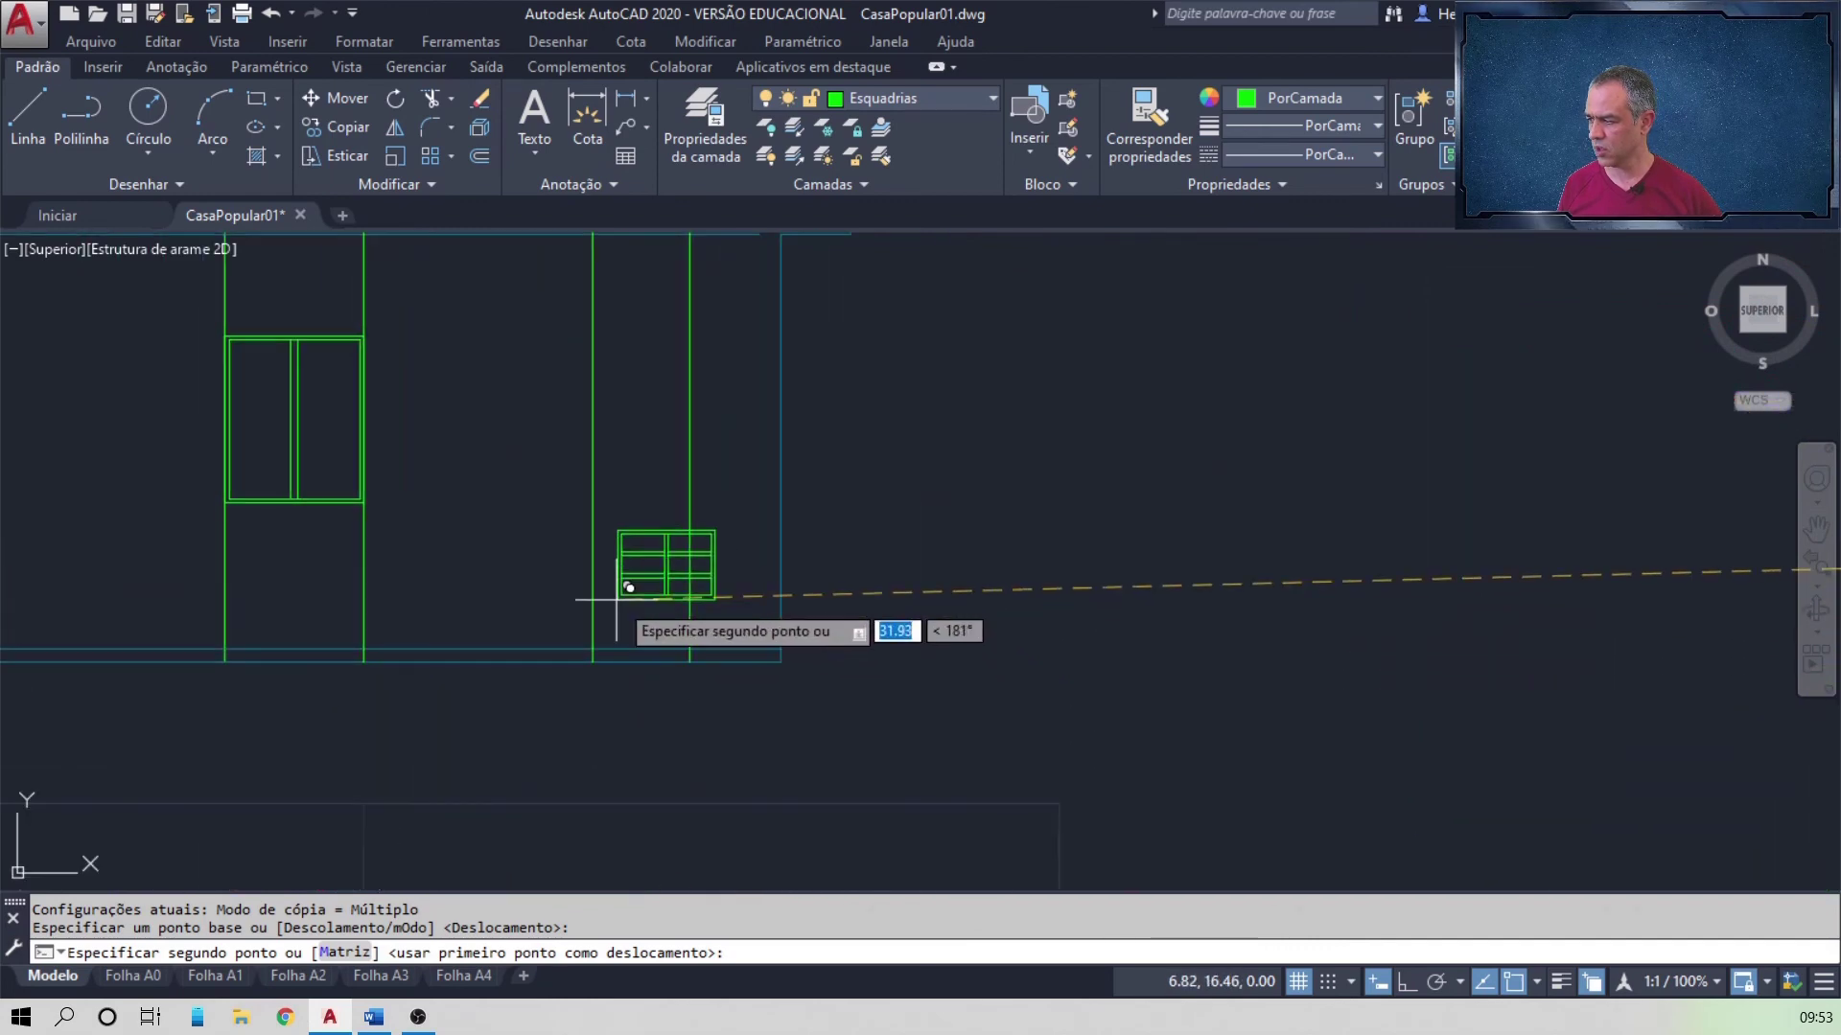
middle_click_drag(616, 599, 480, 739)
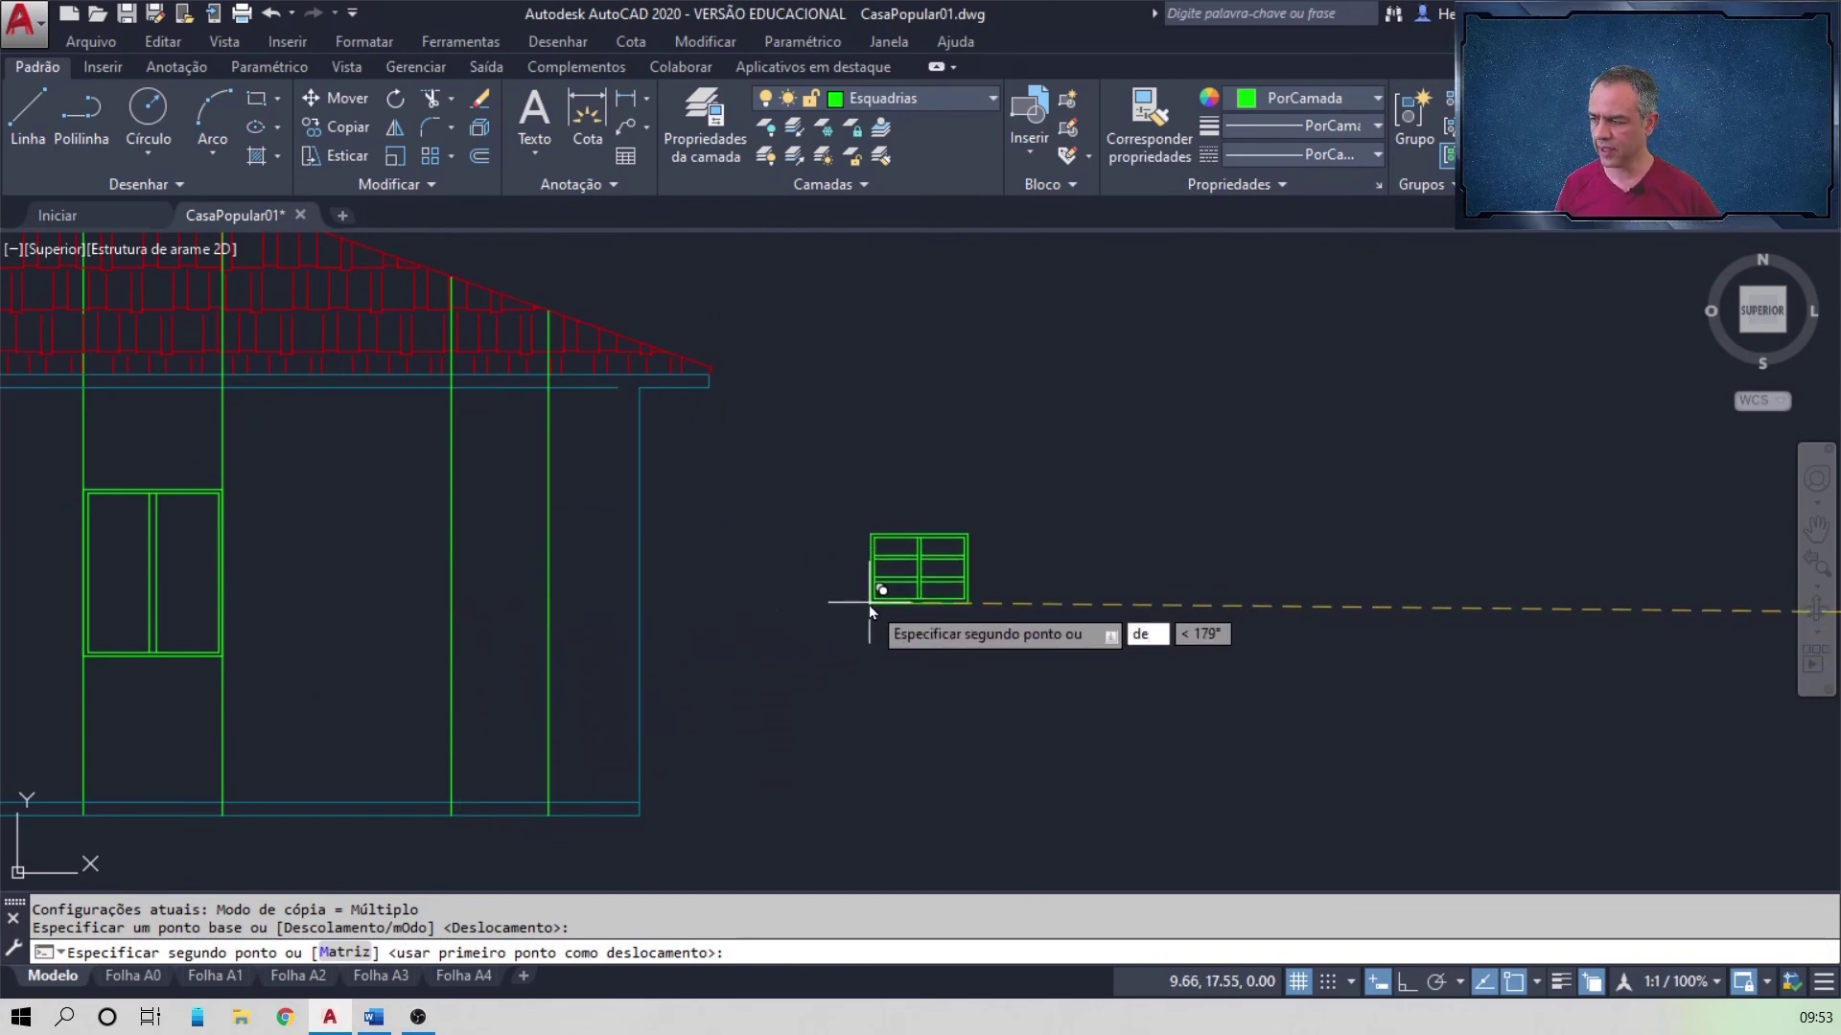
key("Return")
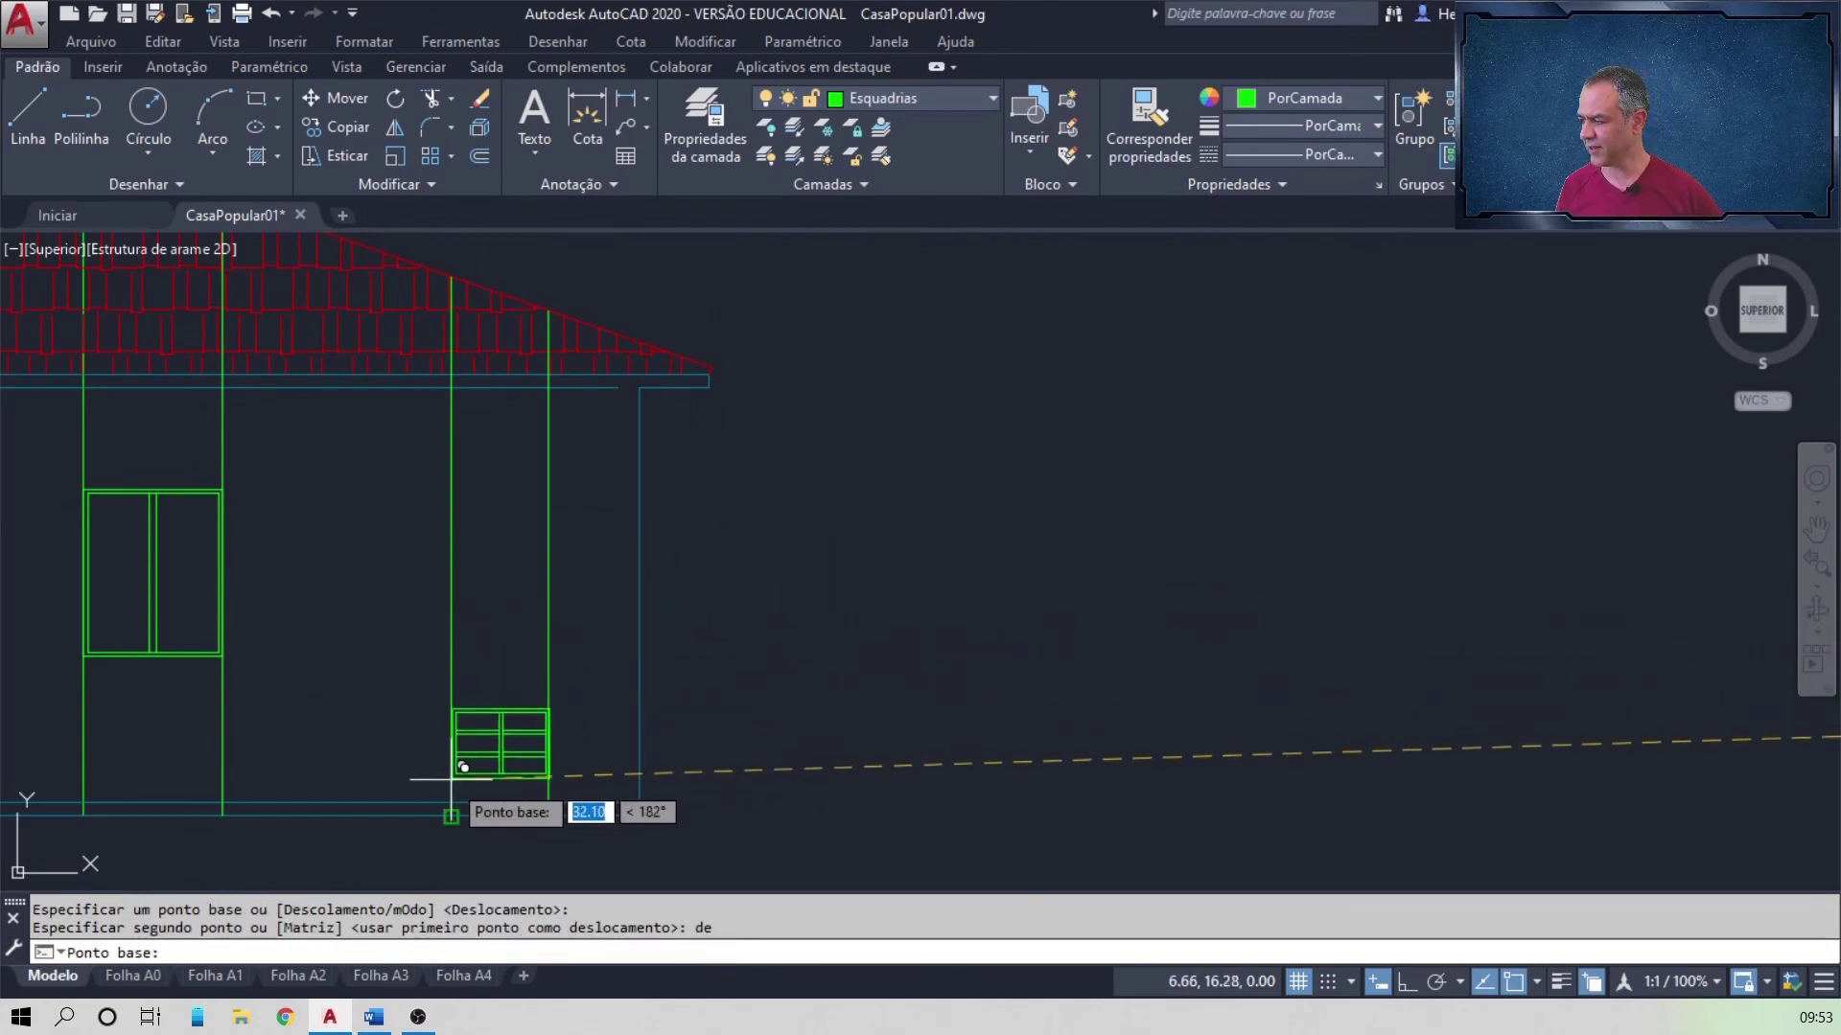
scroll(456, 778, "up", 3)
left_click(457, 815)
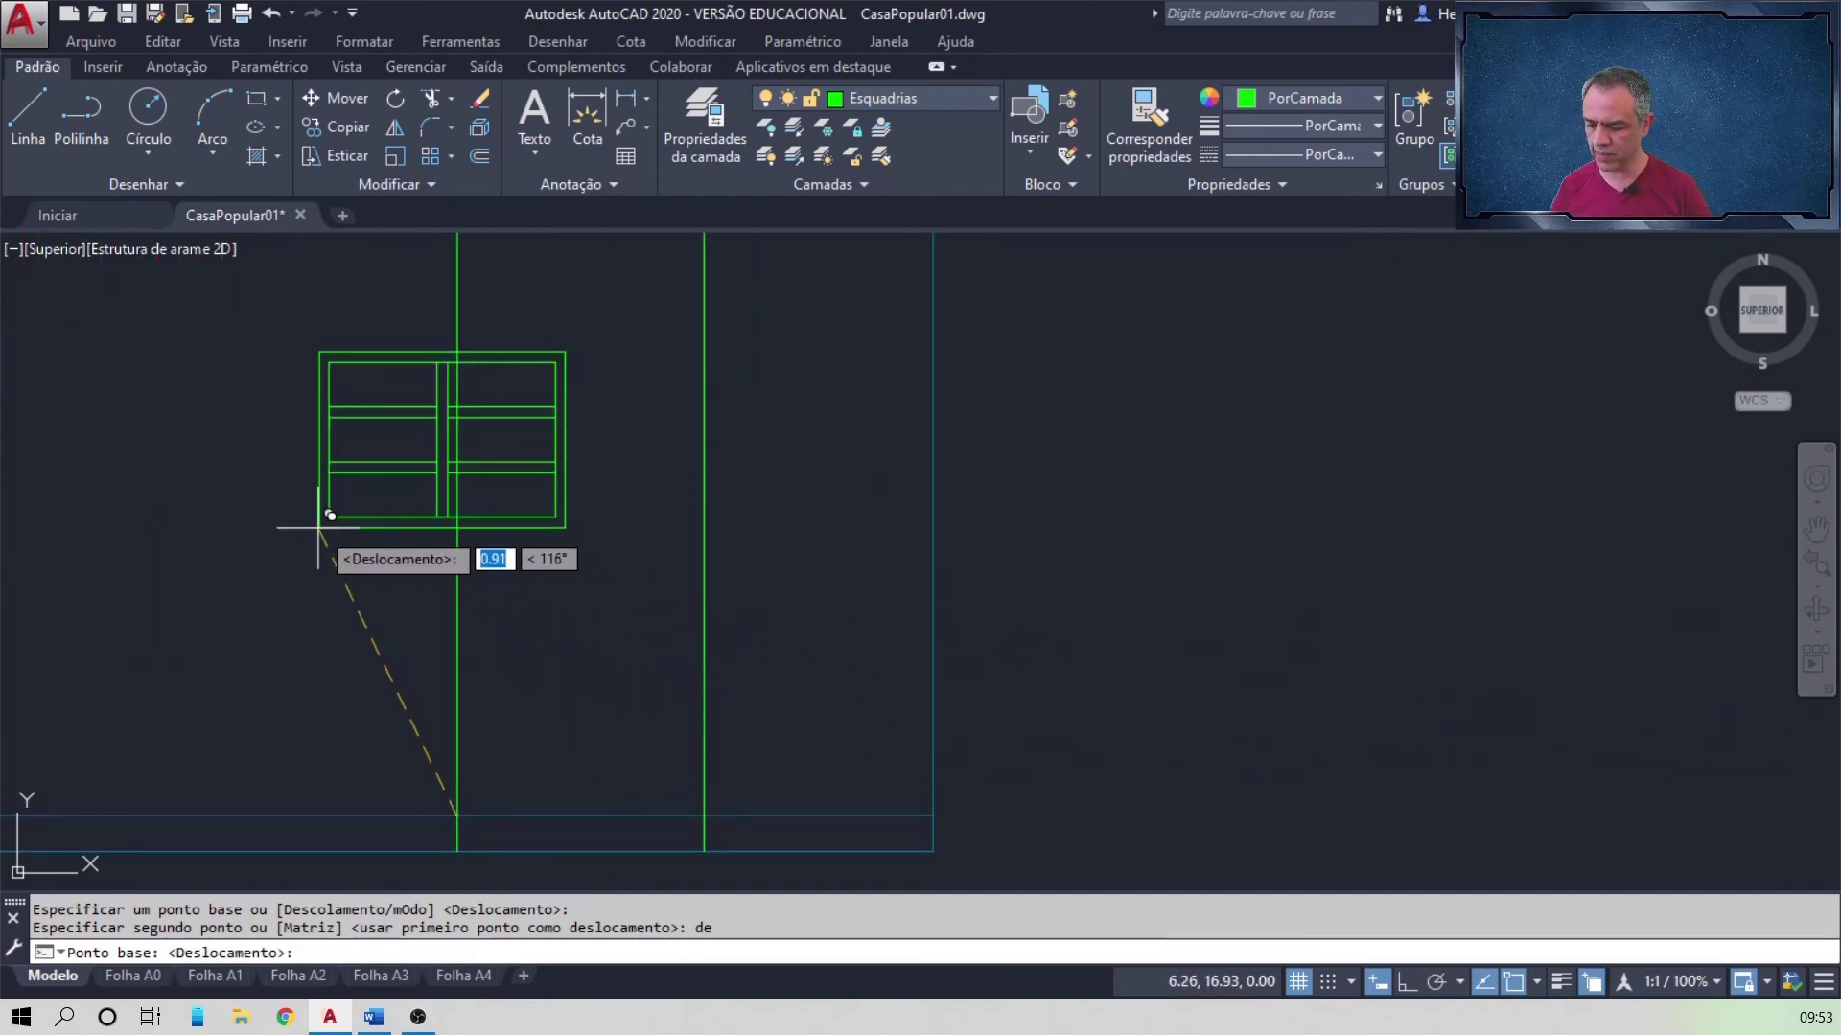
type("@1.75")
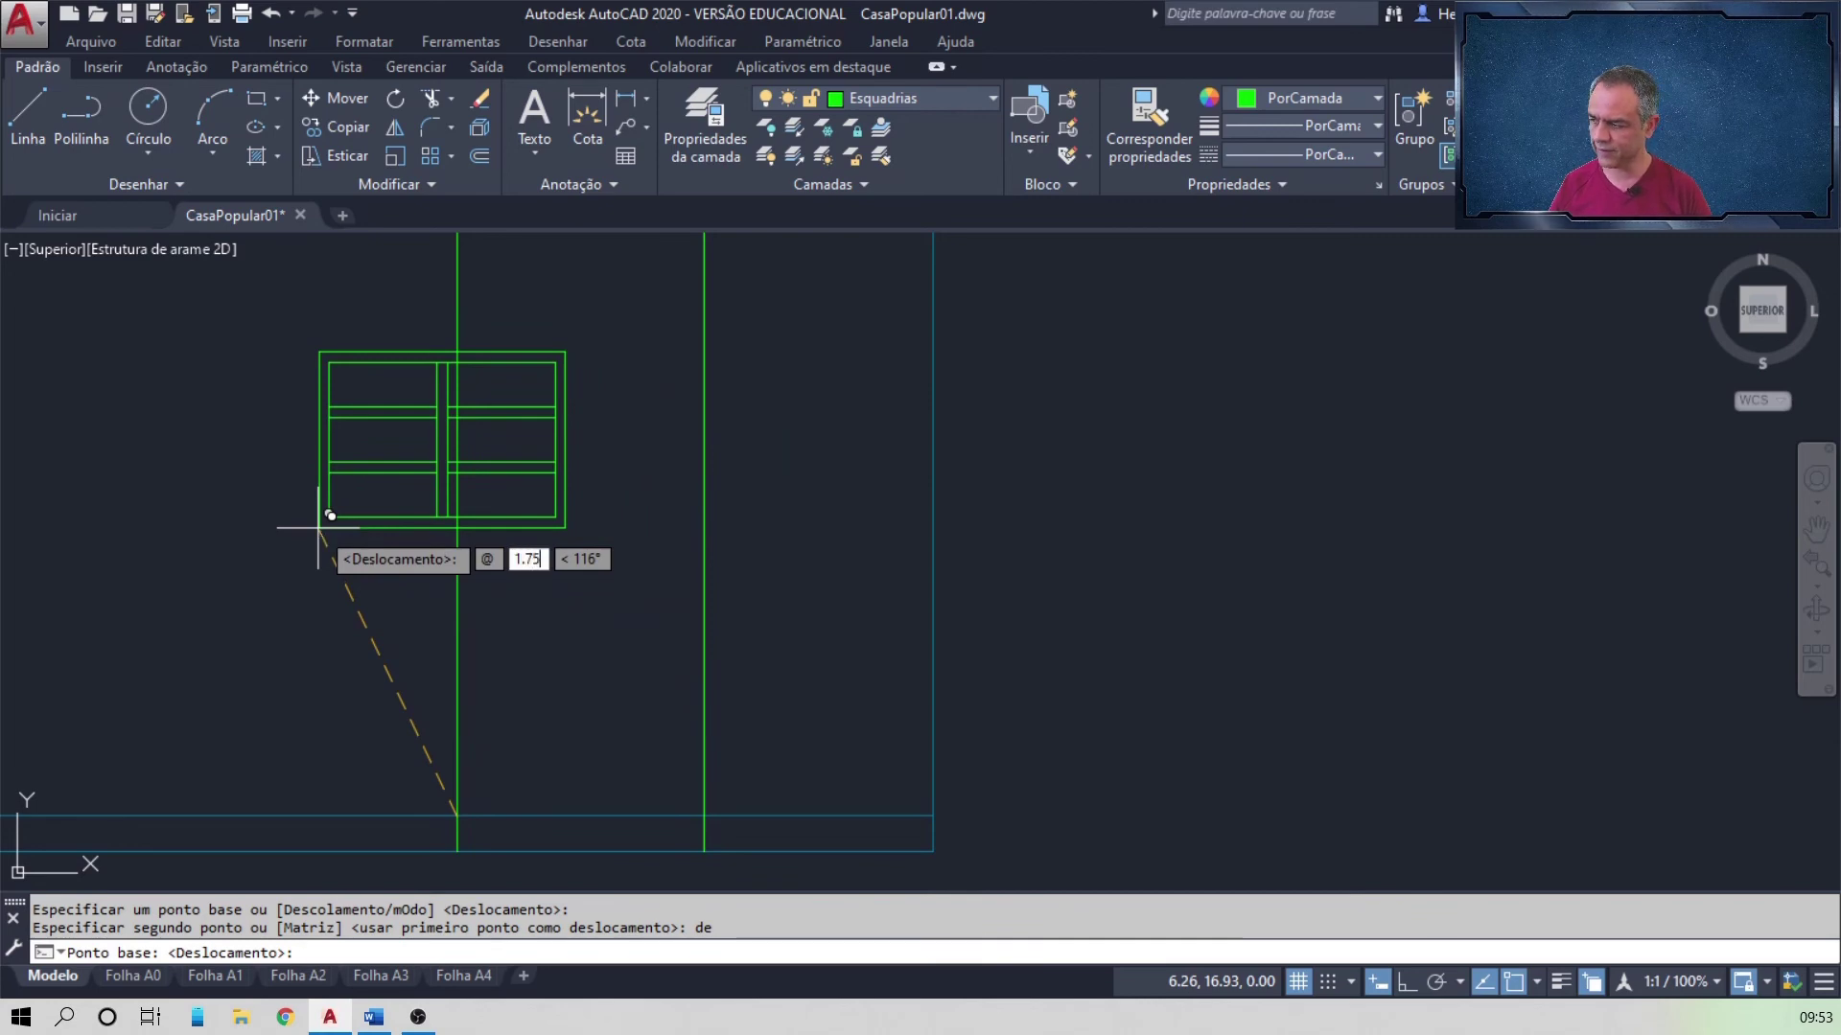
key("Tab")
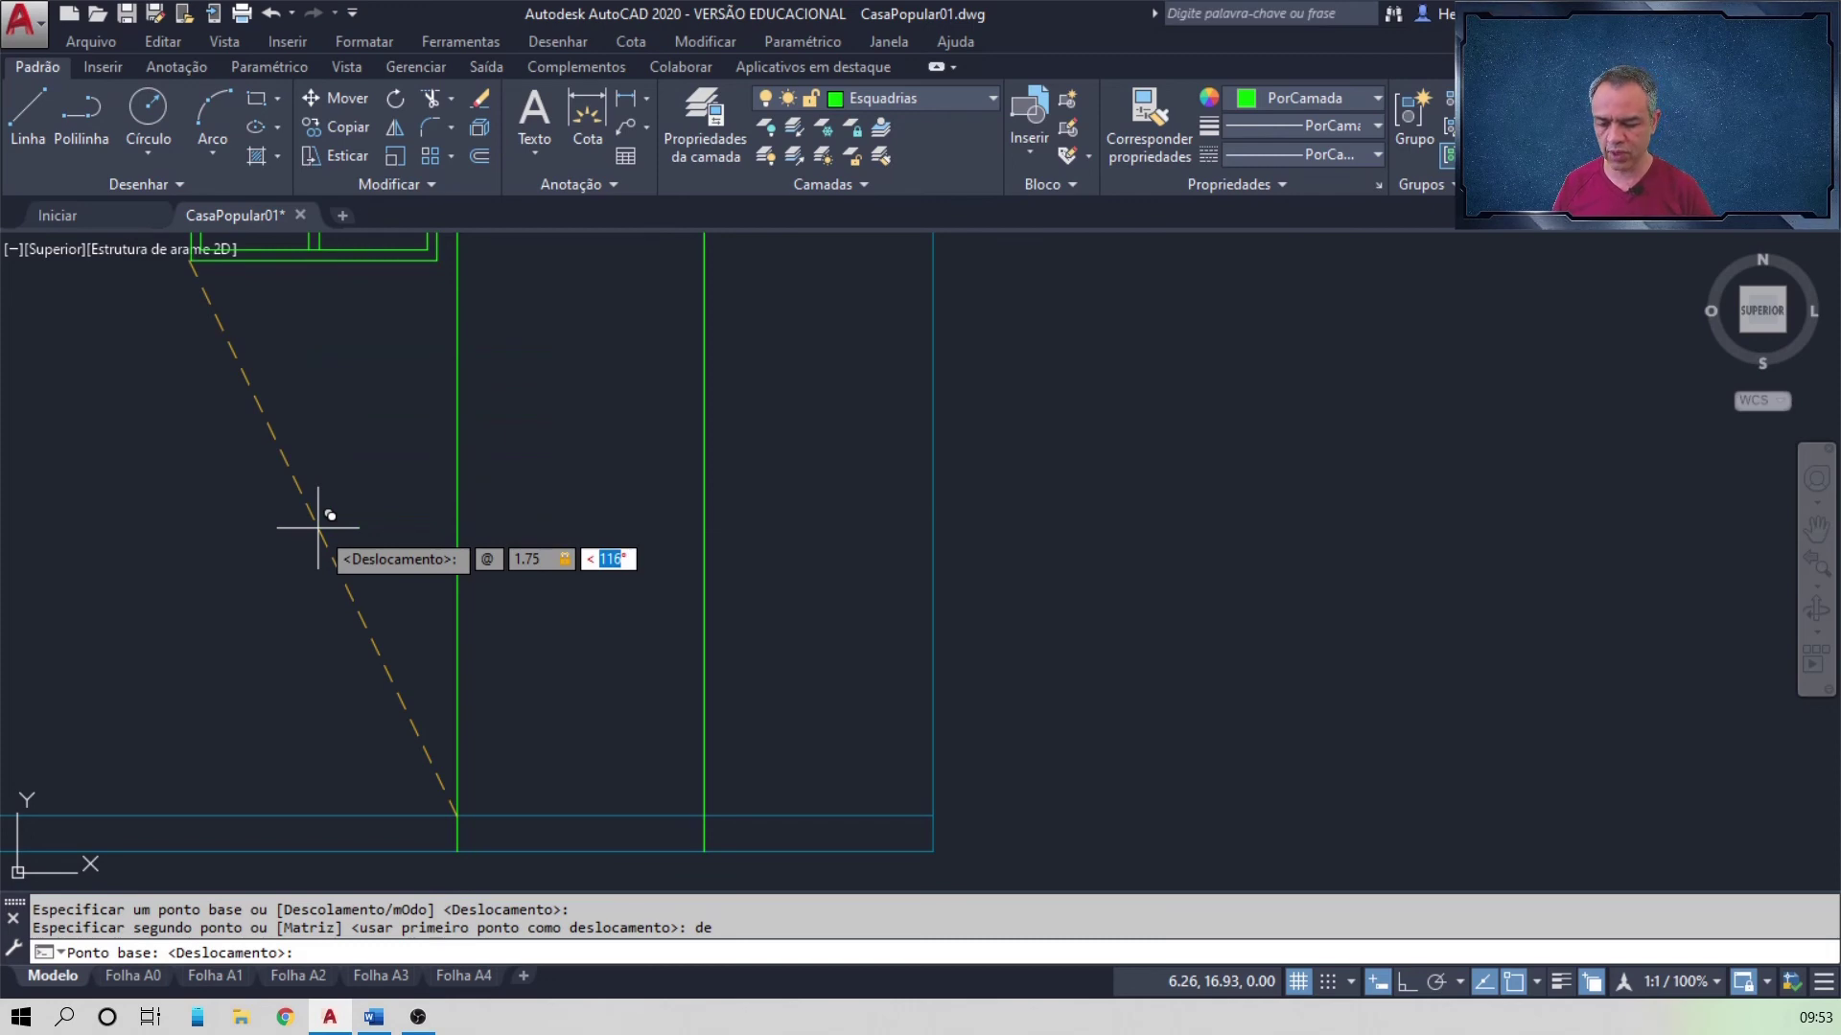
type("90")
key("Return")
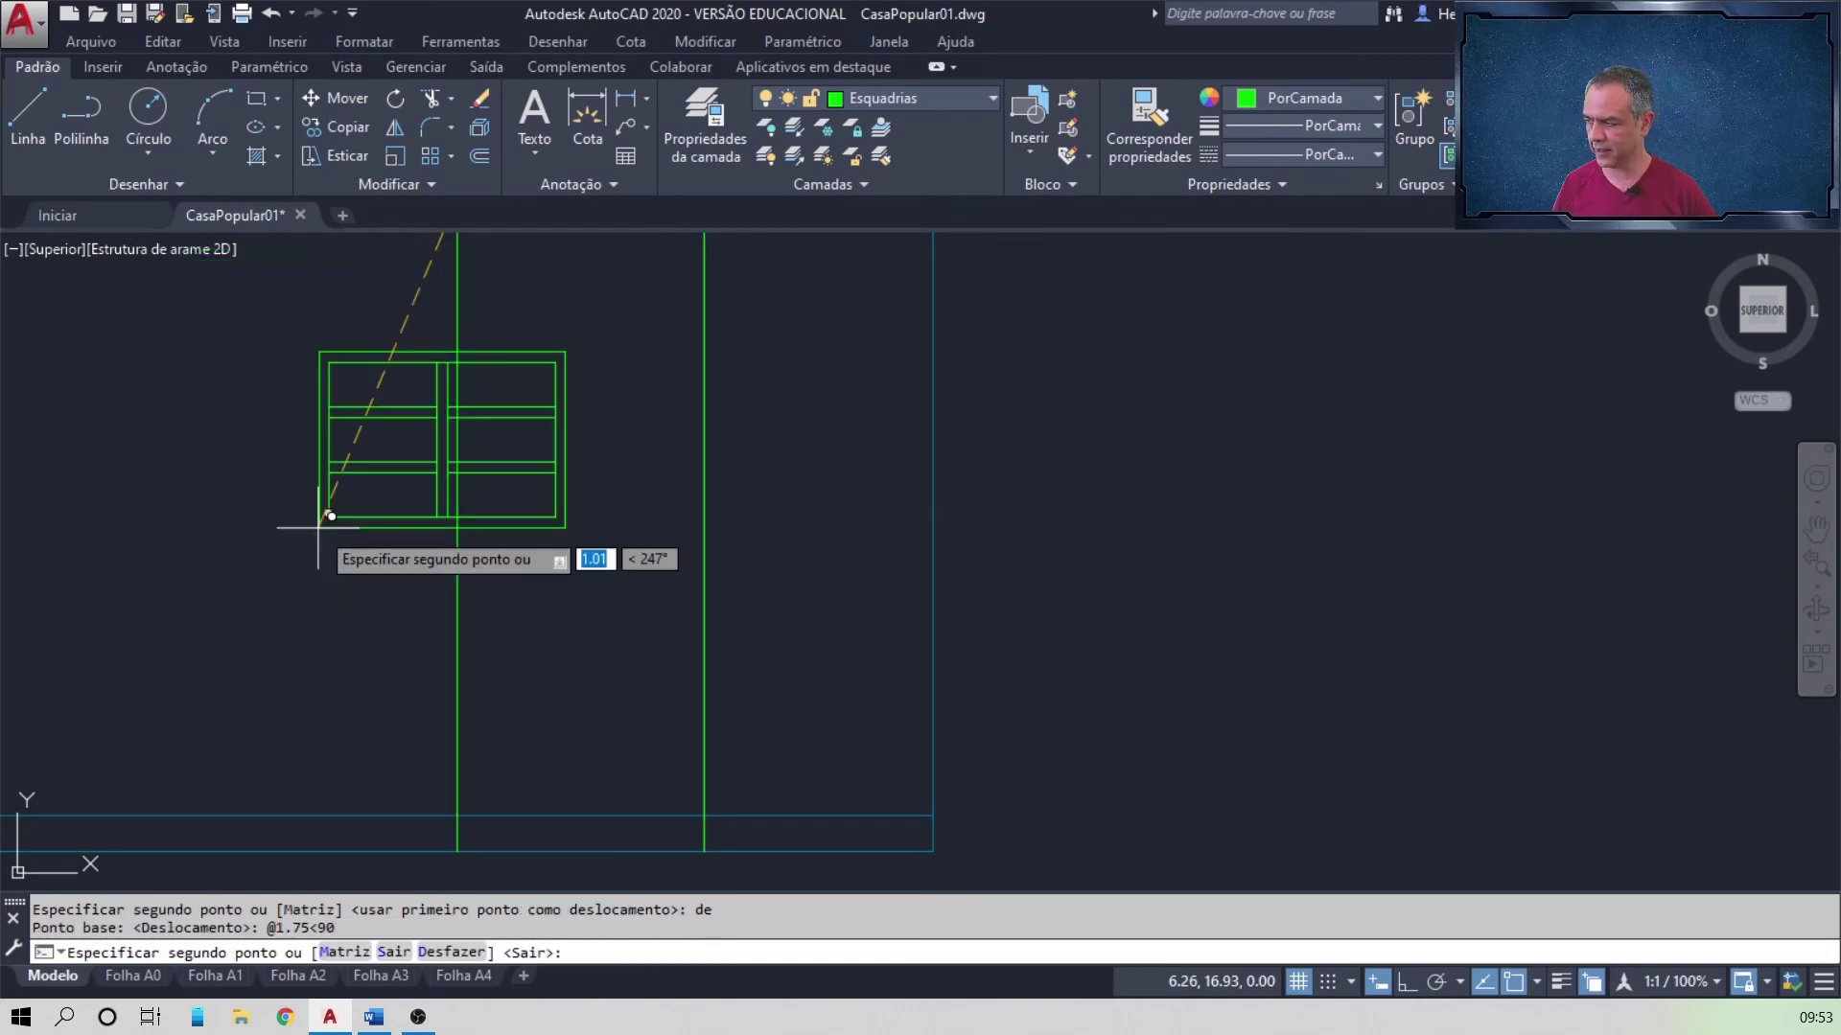
key("Return")
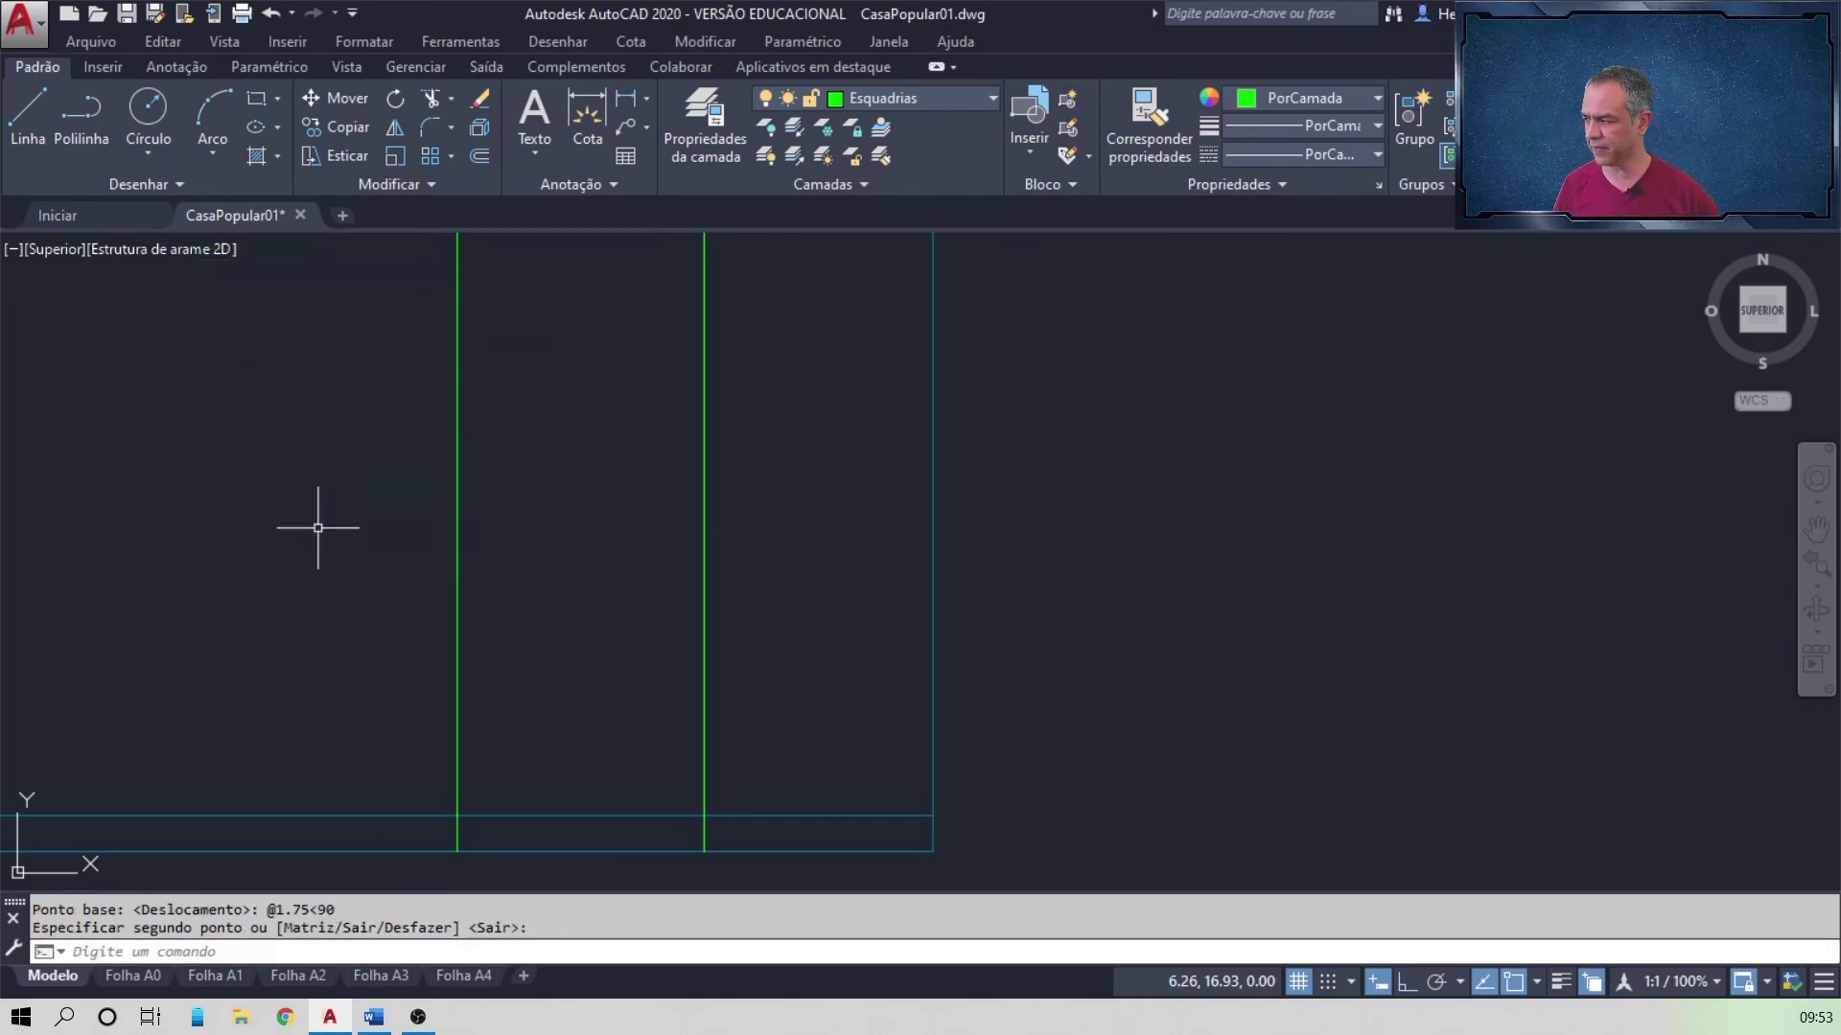
Step: Erase the four vertical construction lines along the kitchen and bathroom windows in Fachada Posterior
scroll(322, 526, "down", 4)
middle_click_drag(334, 519, 757, 647)
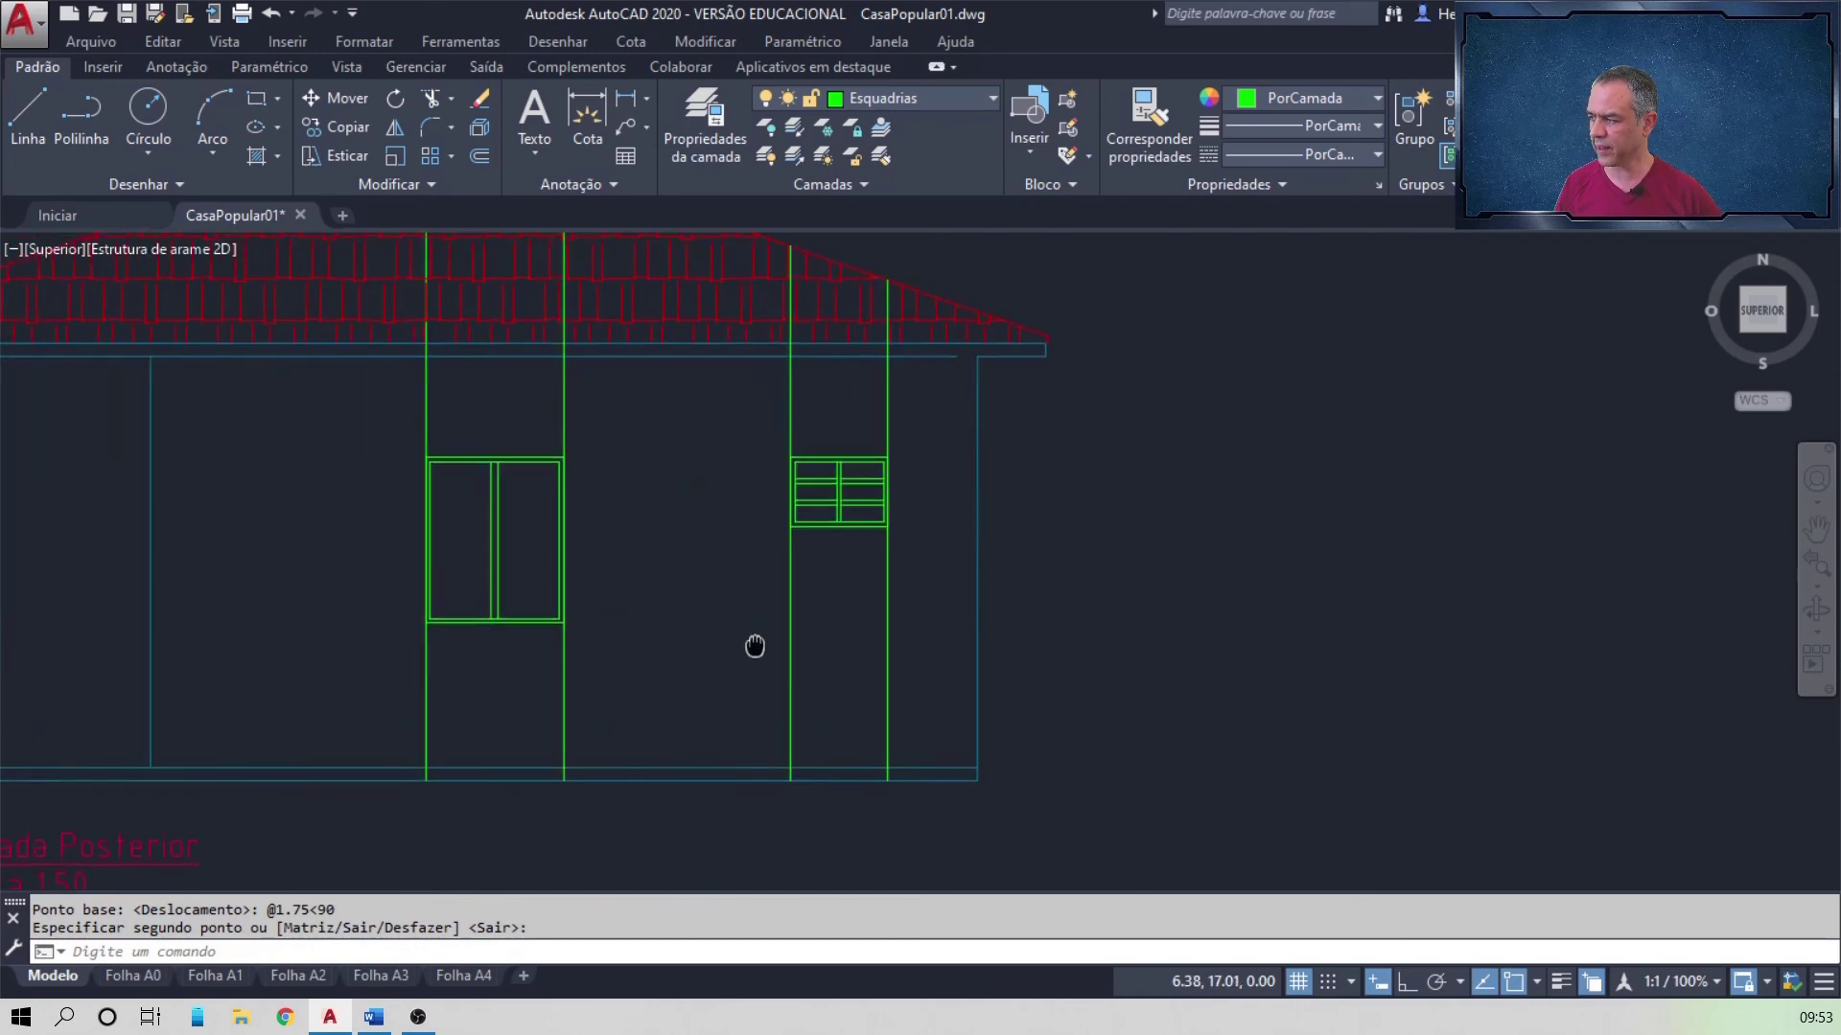
left_click(923, 411)
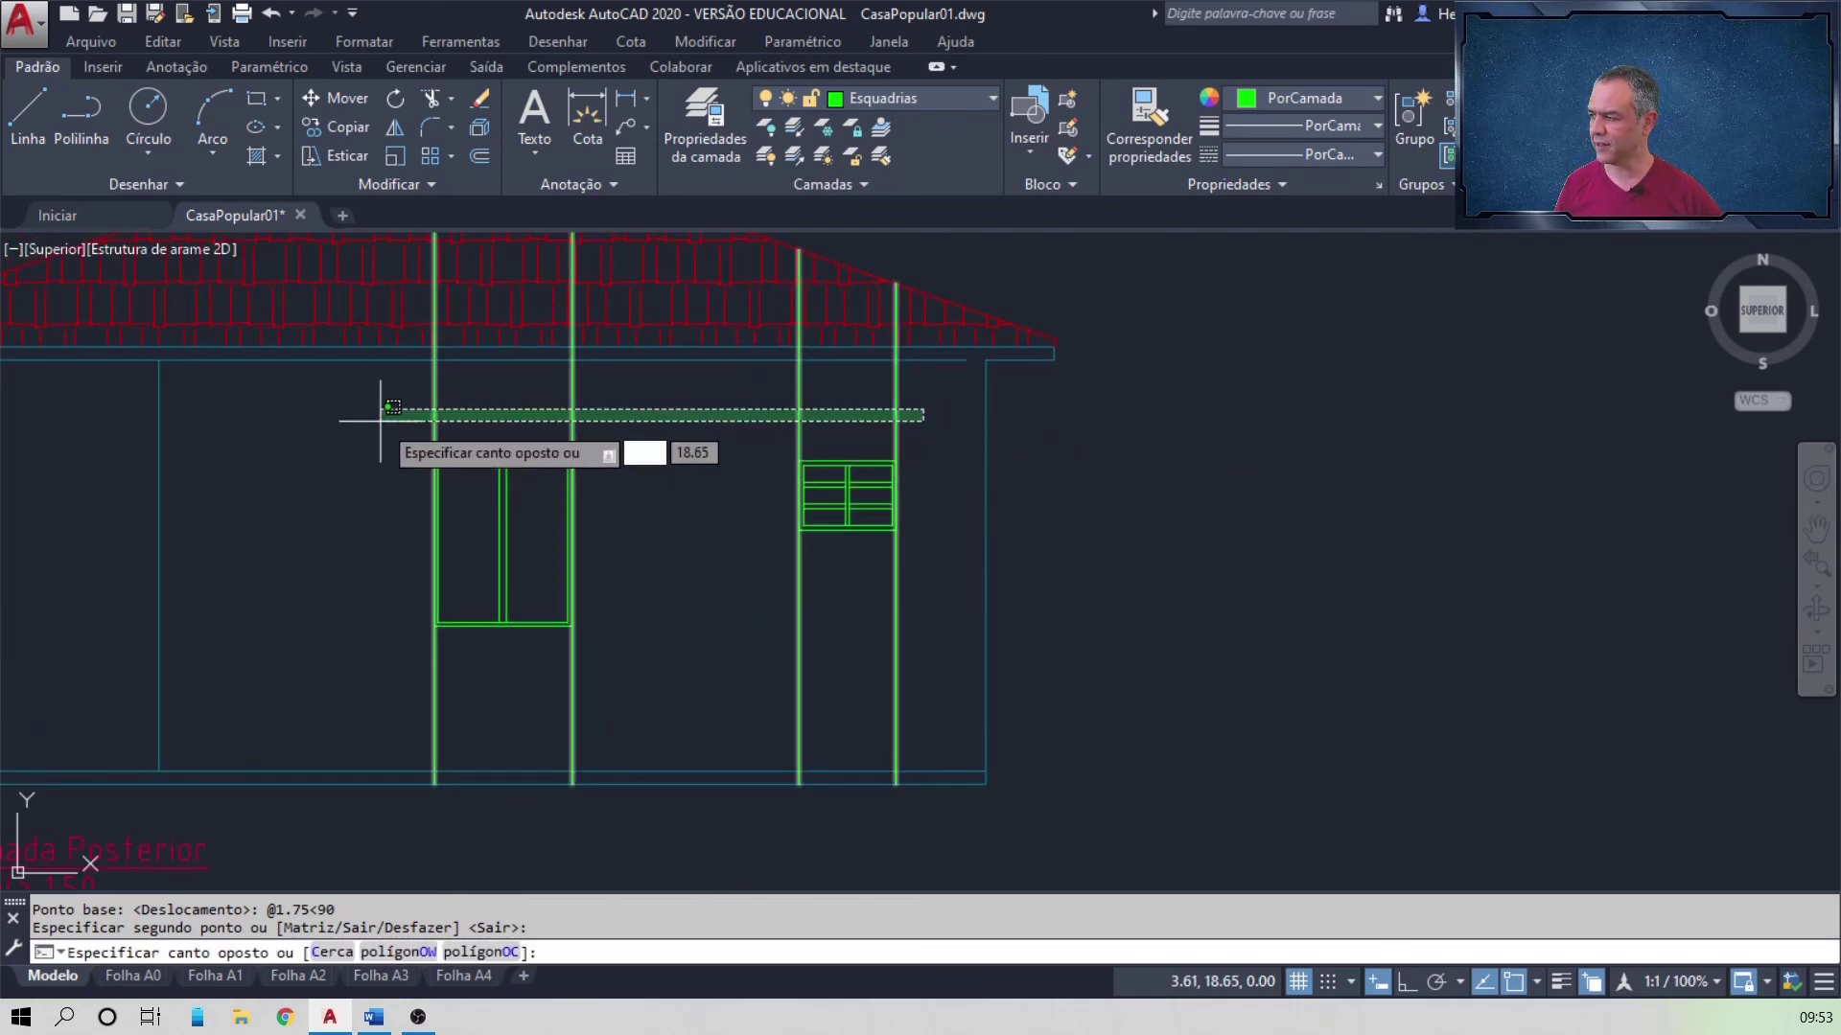
left_click(381, 421)
key("Delete")
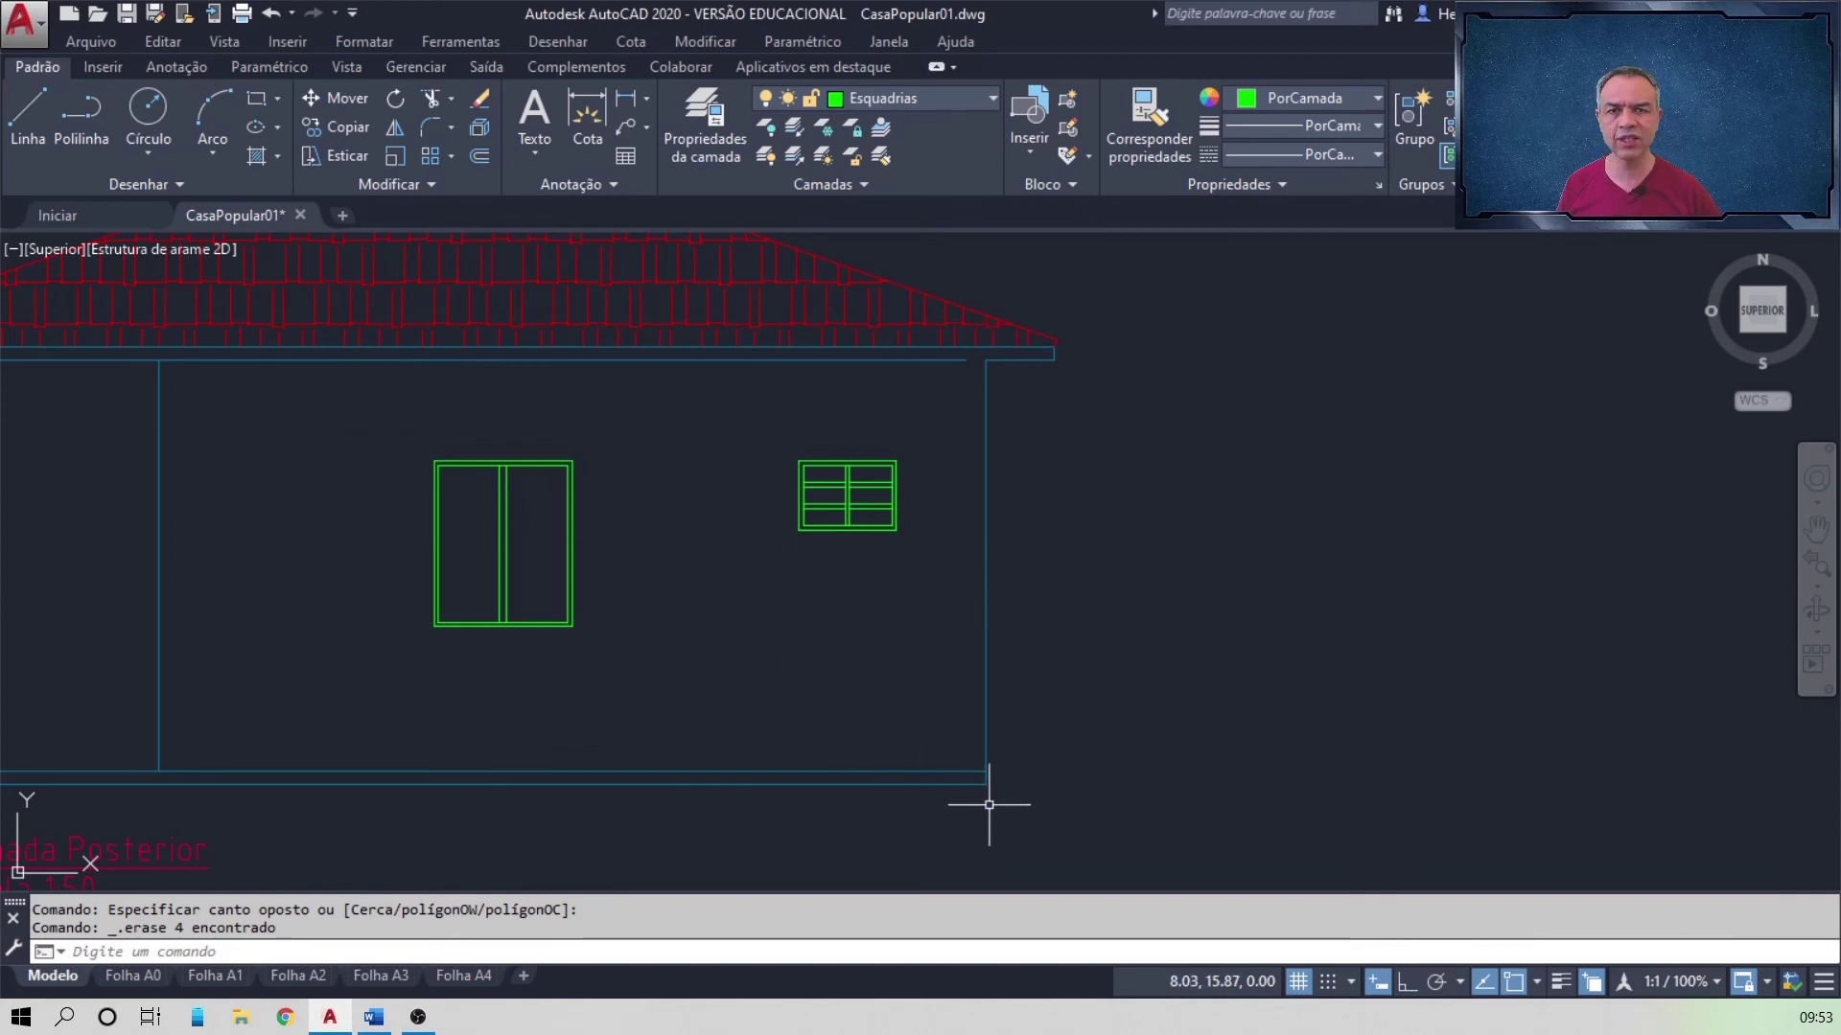
scroll(1048, 731, "down", 5)
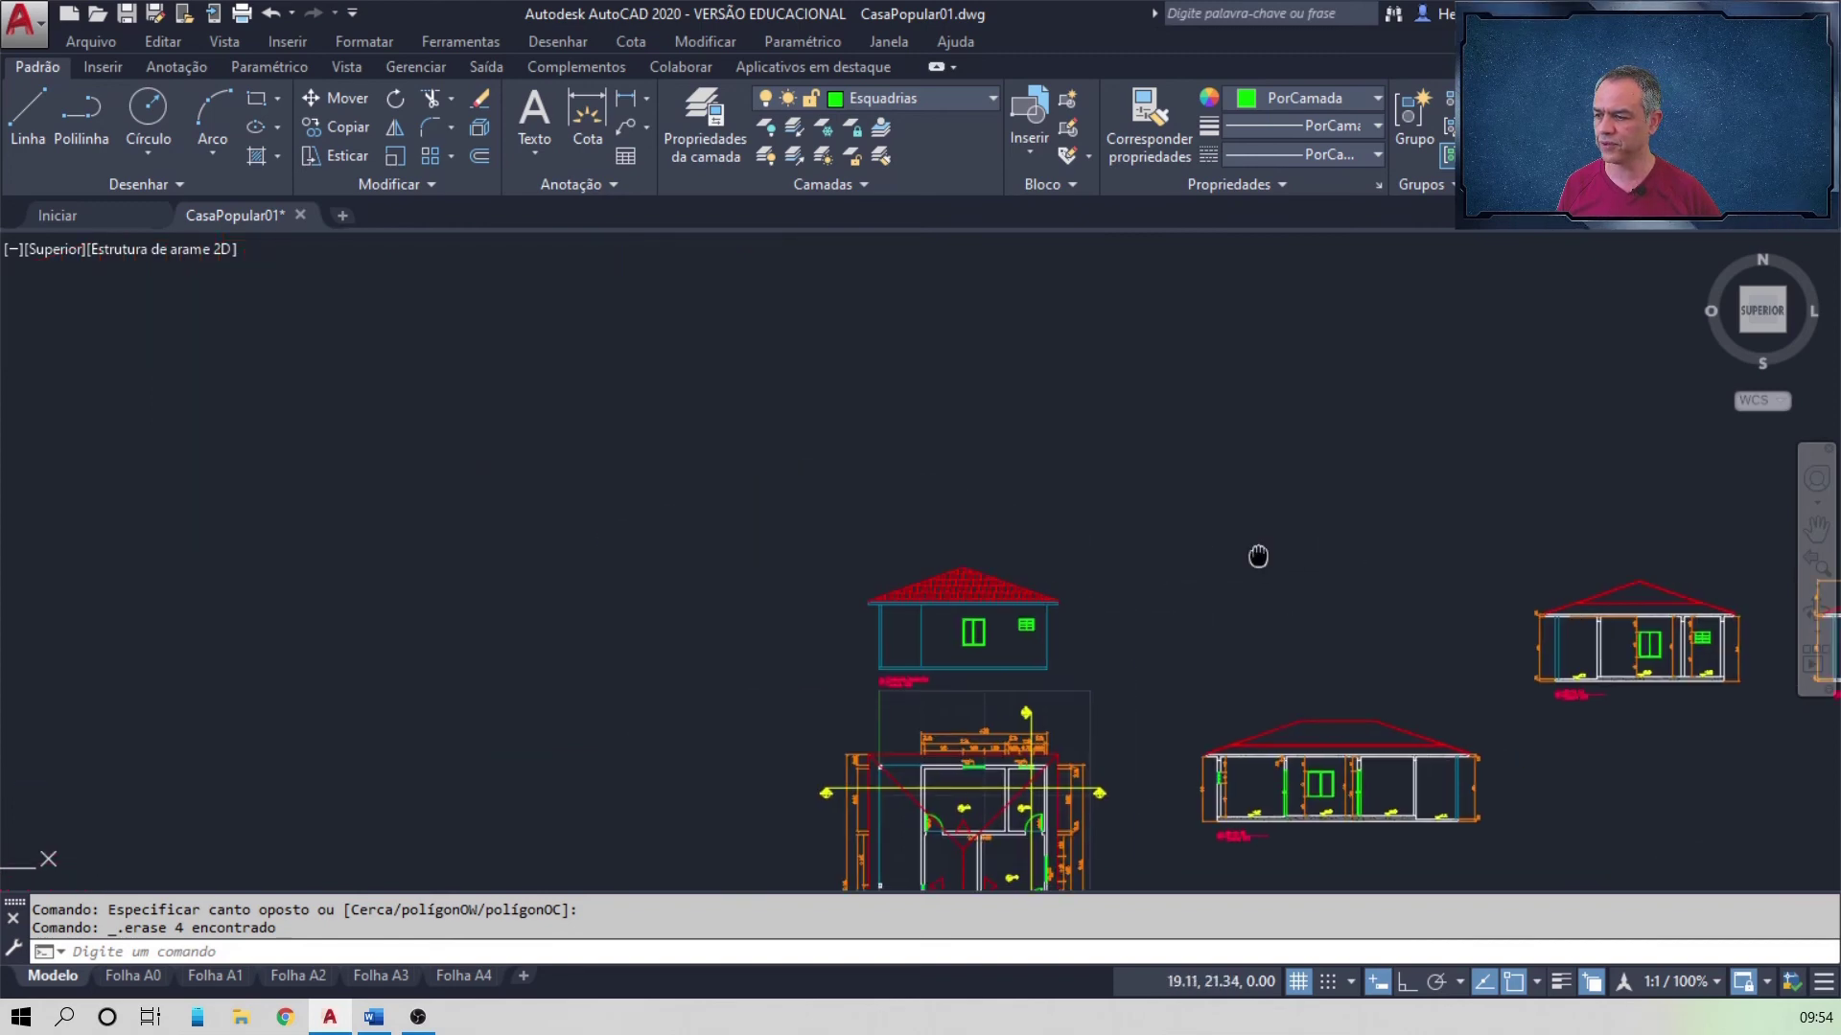
scroll(1070, 583, "up", 6)
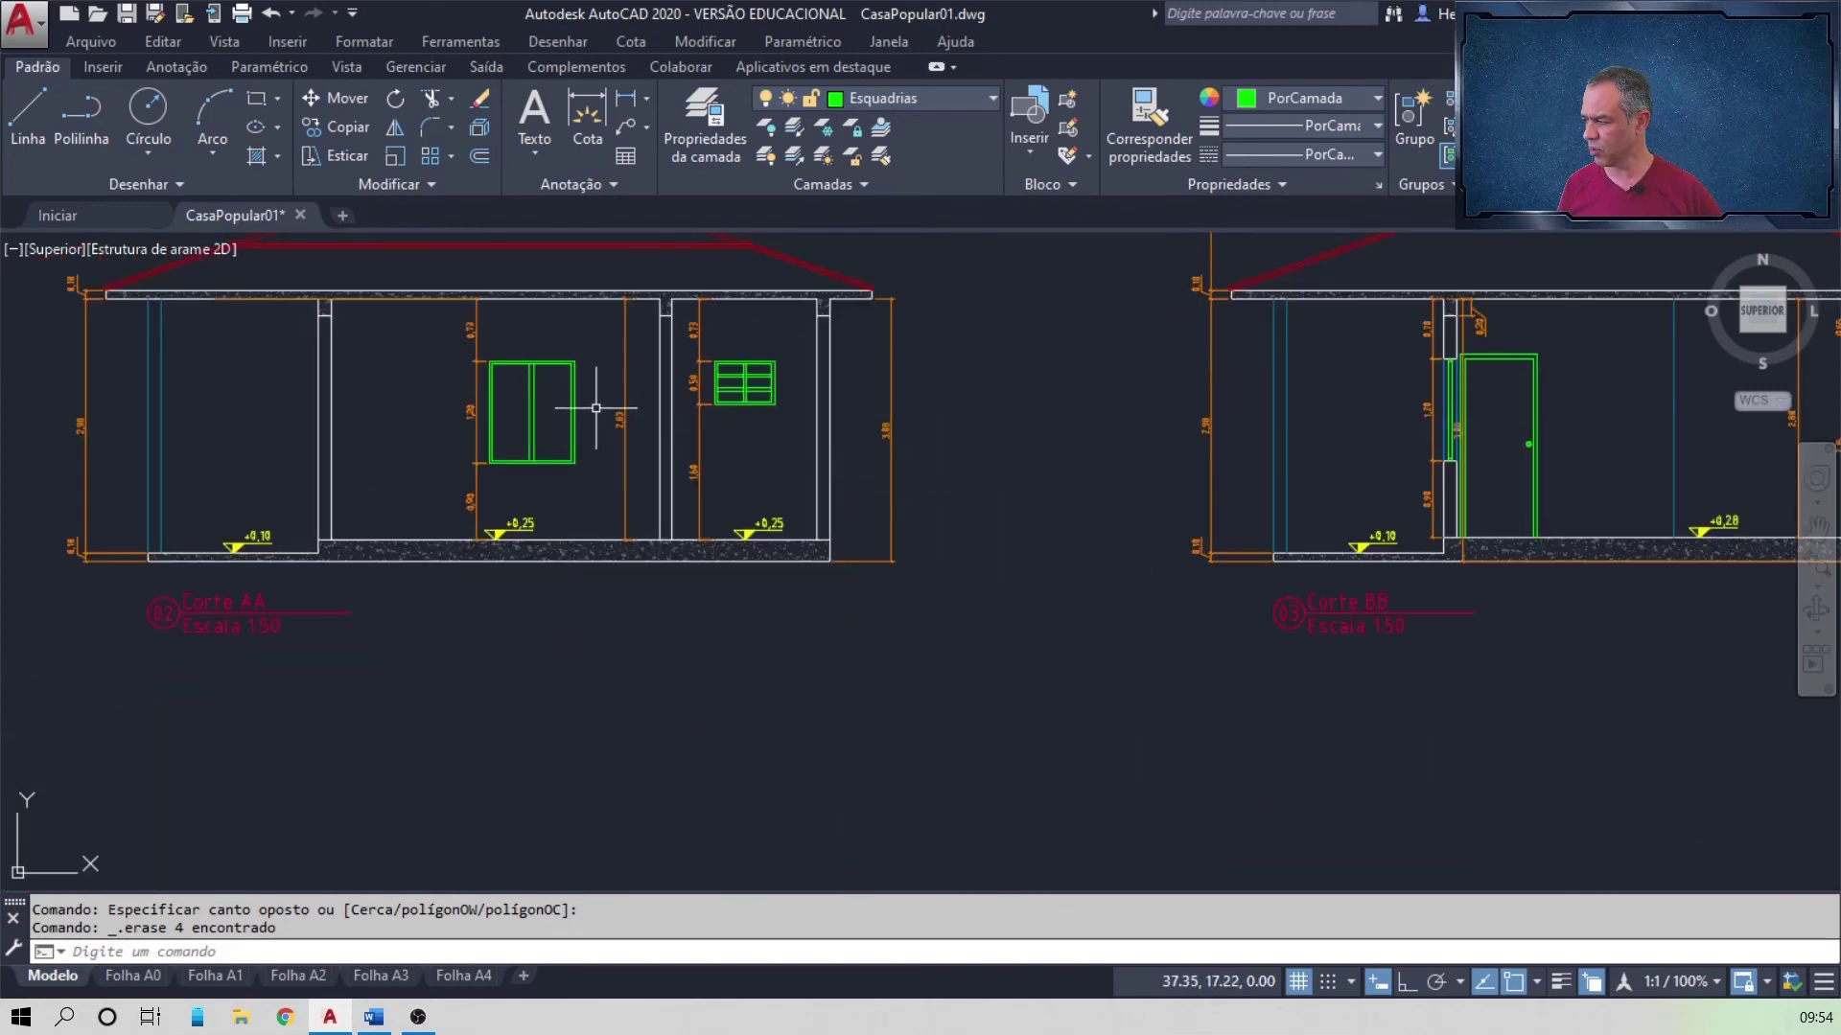
scroll(596, 408, "up", 4)
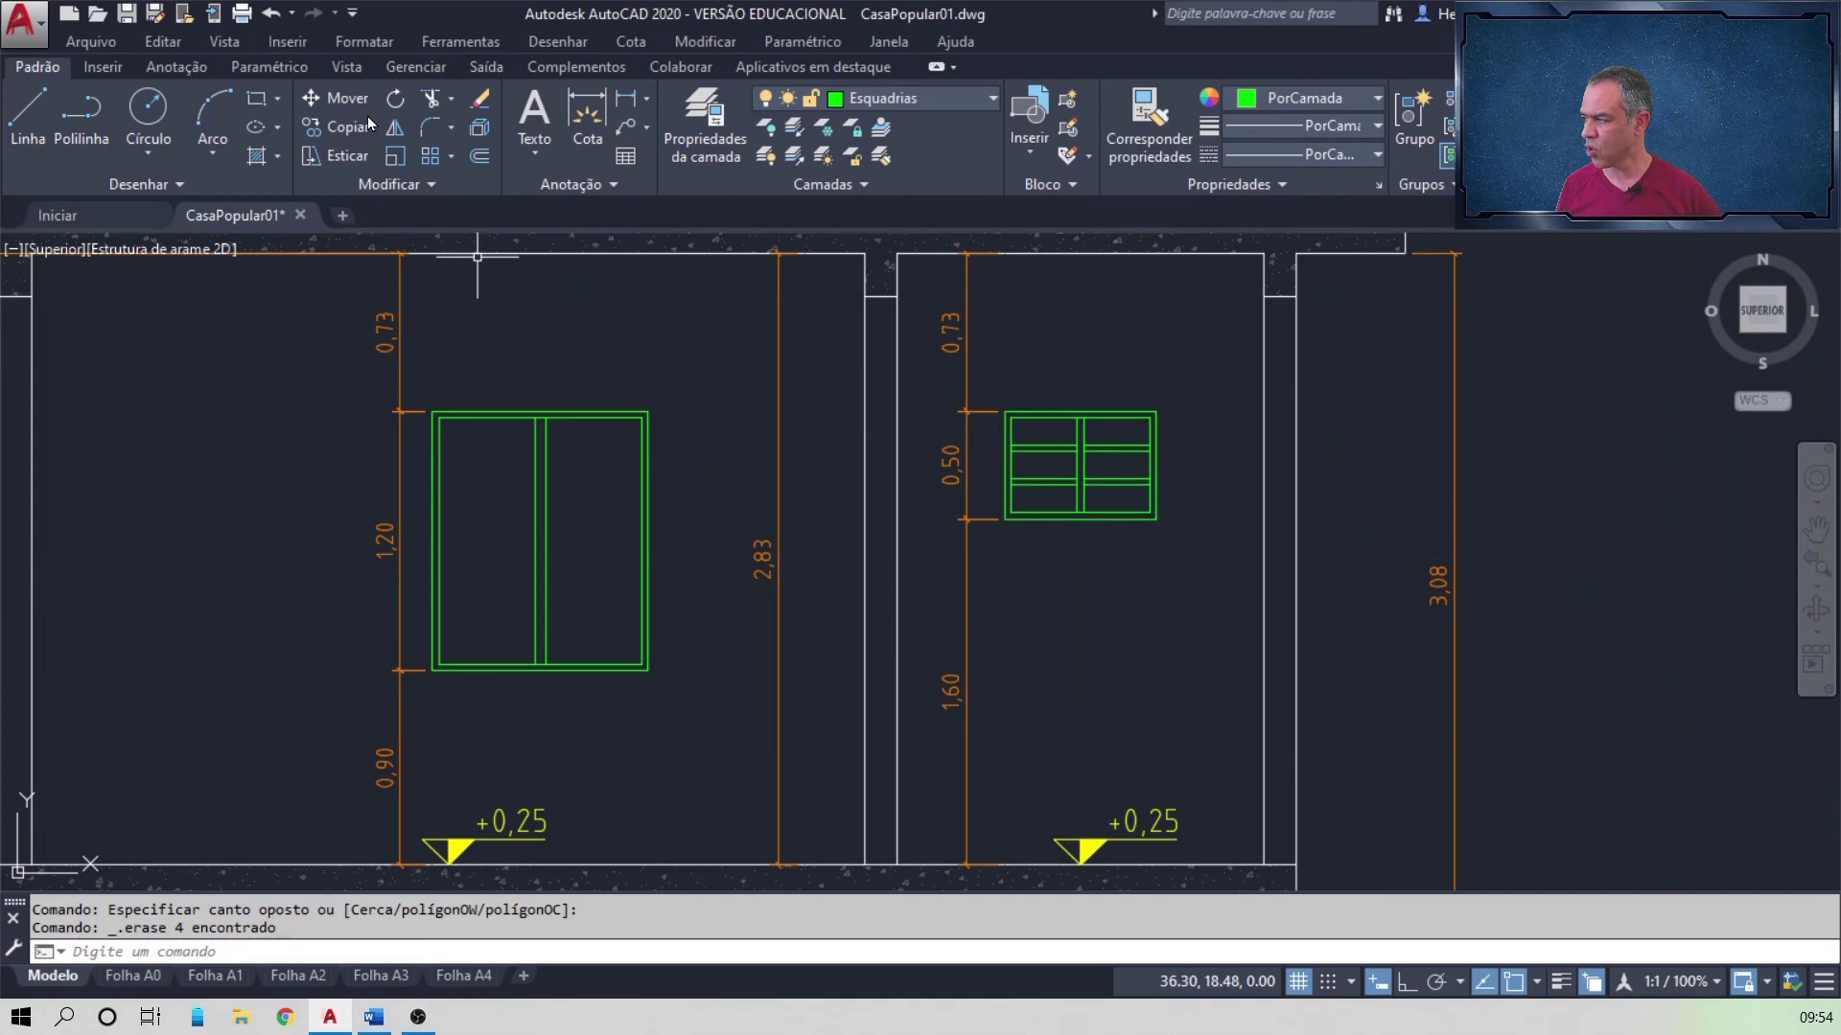
left_click(343, 127)
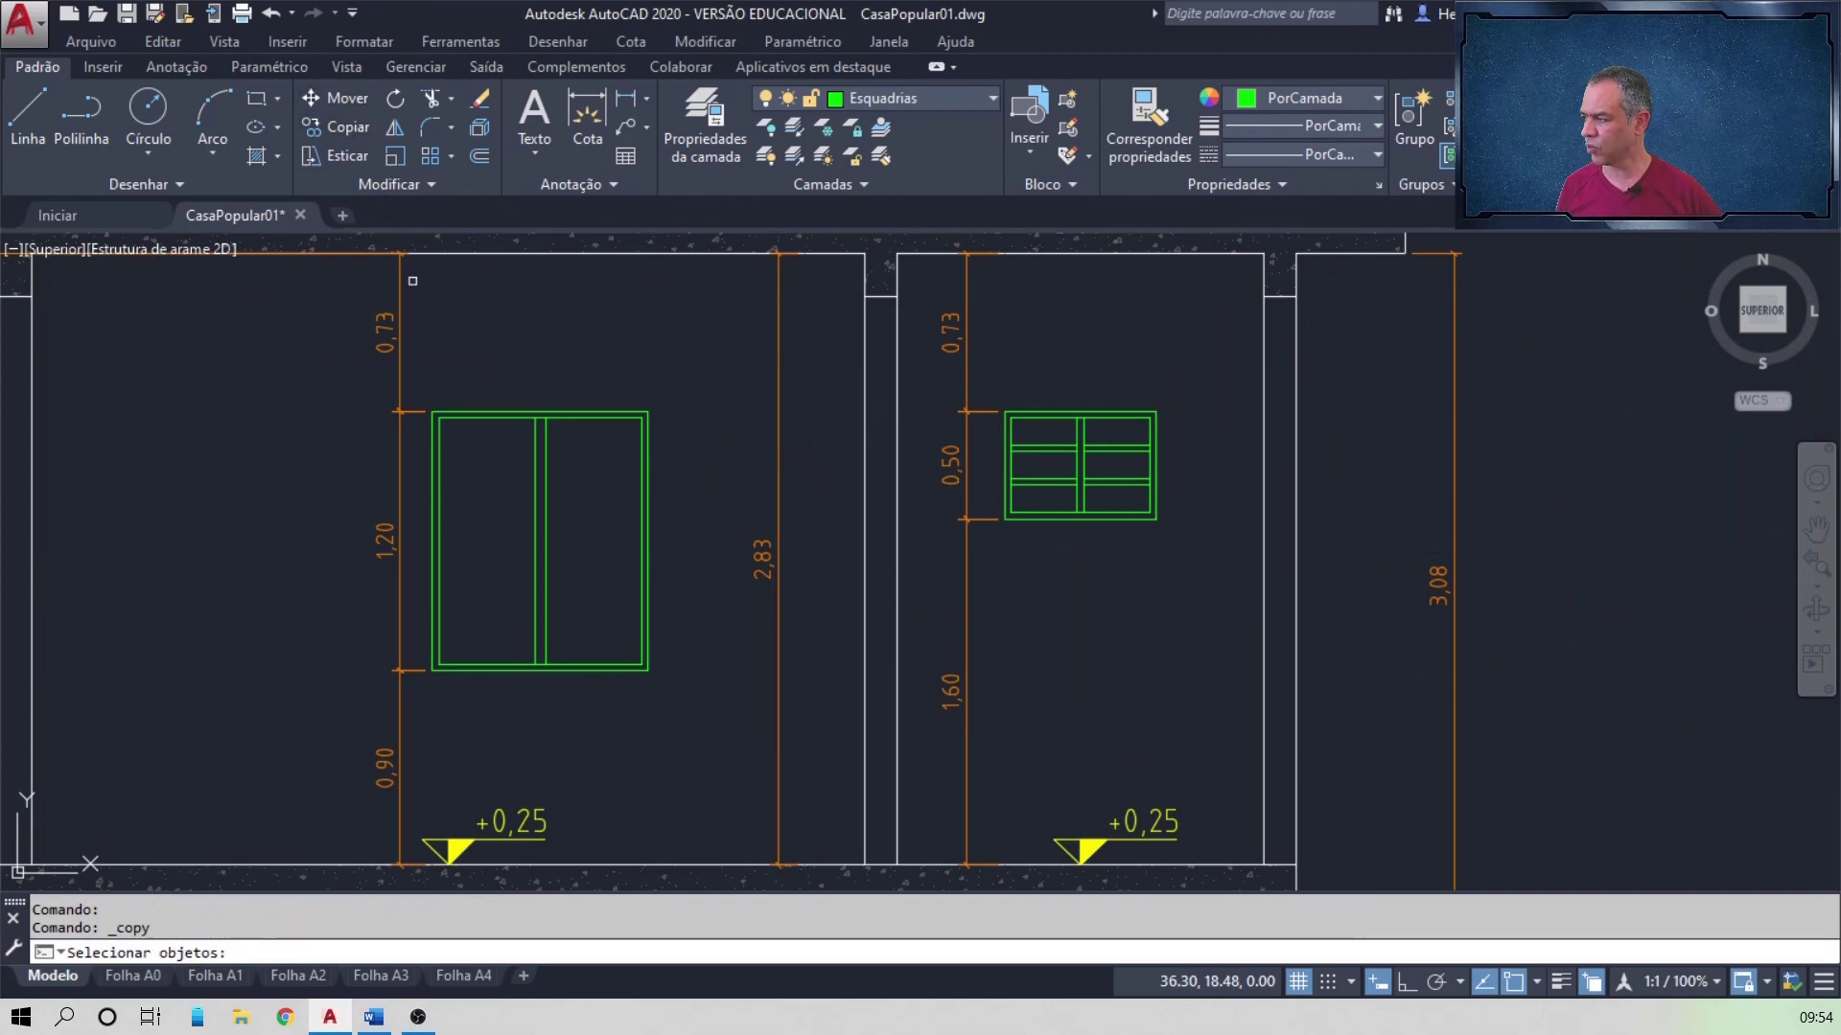
left_click(416, 386)
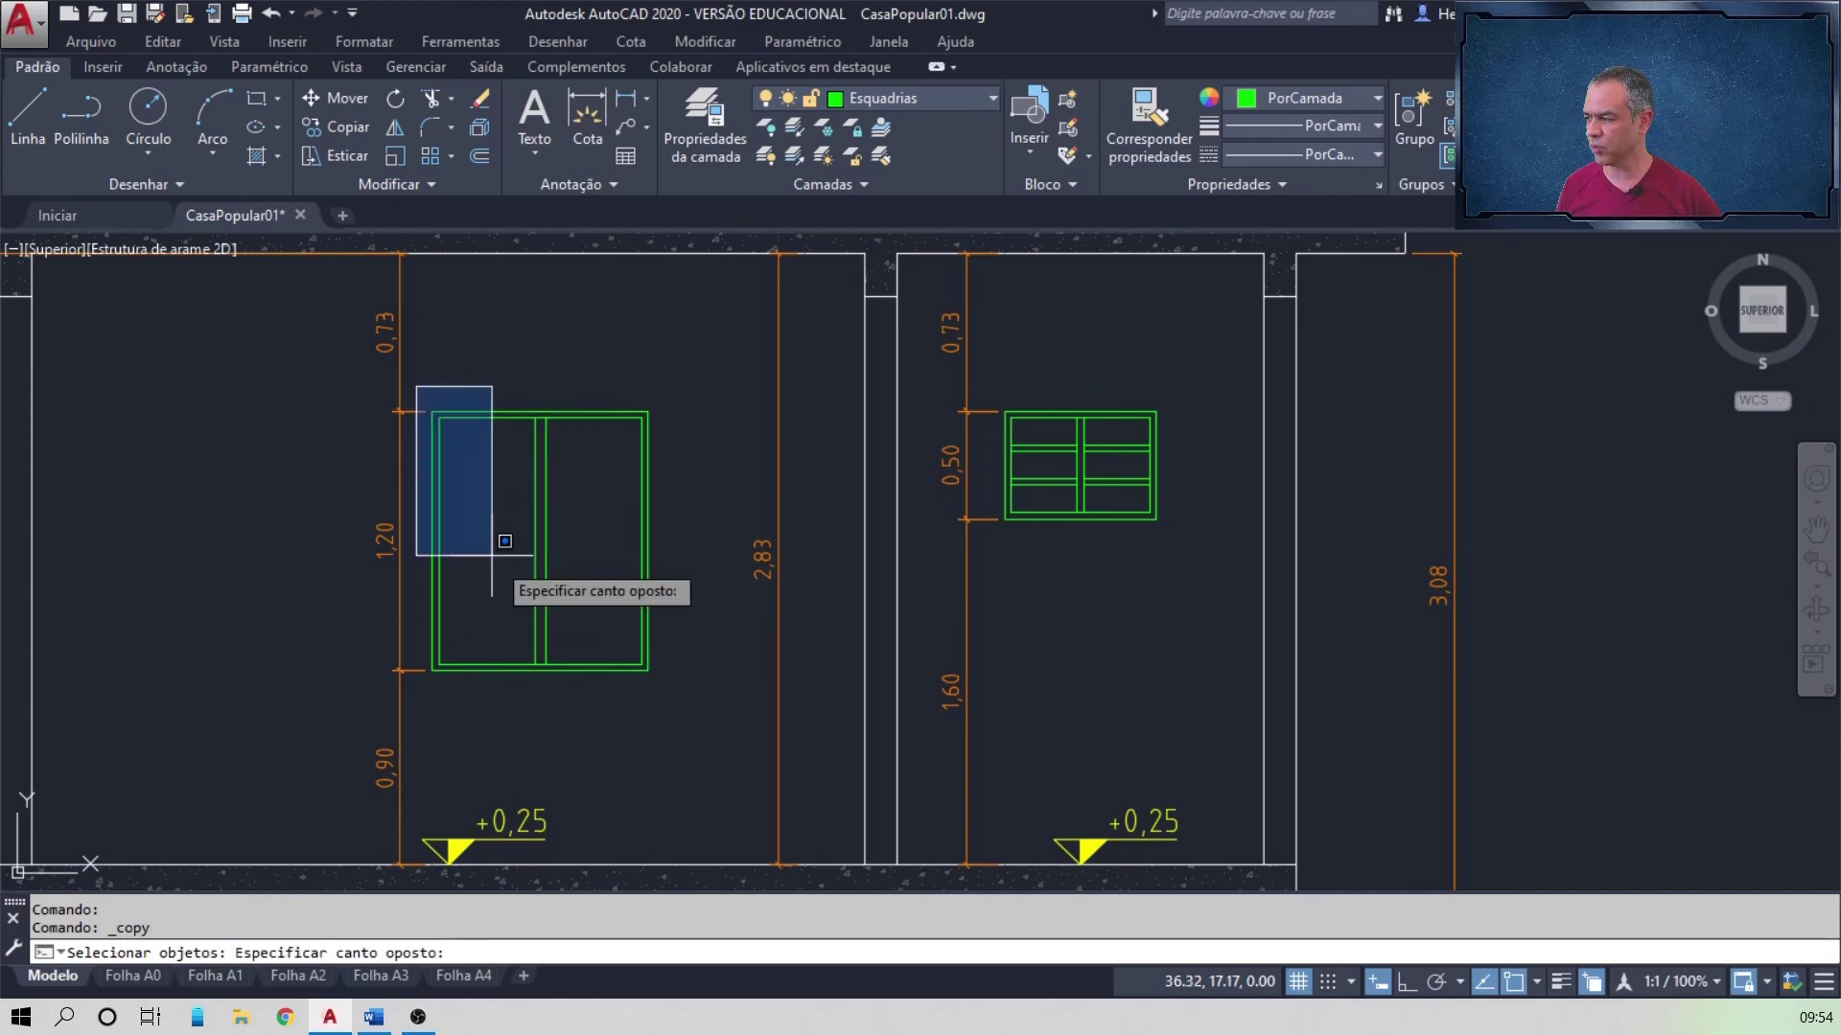
left_click(681, 715)
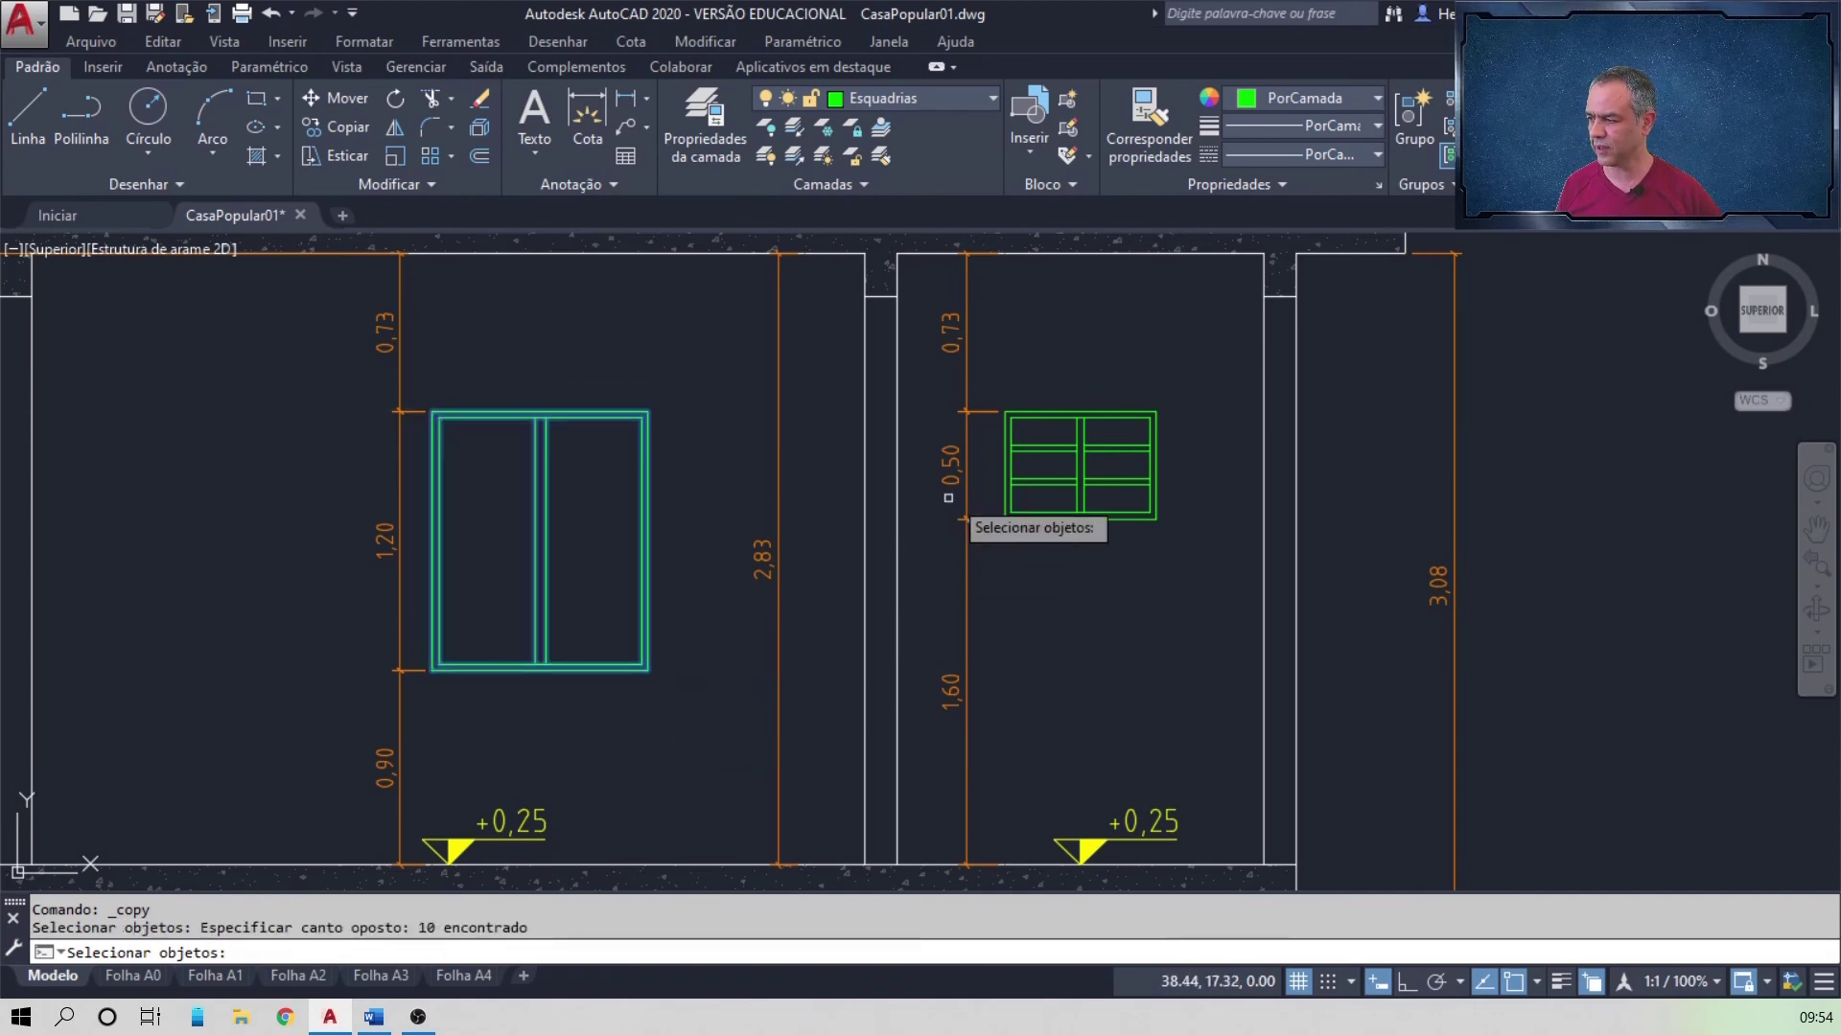
left_click(987, 368)
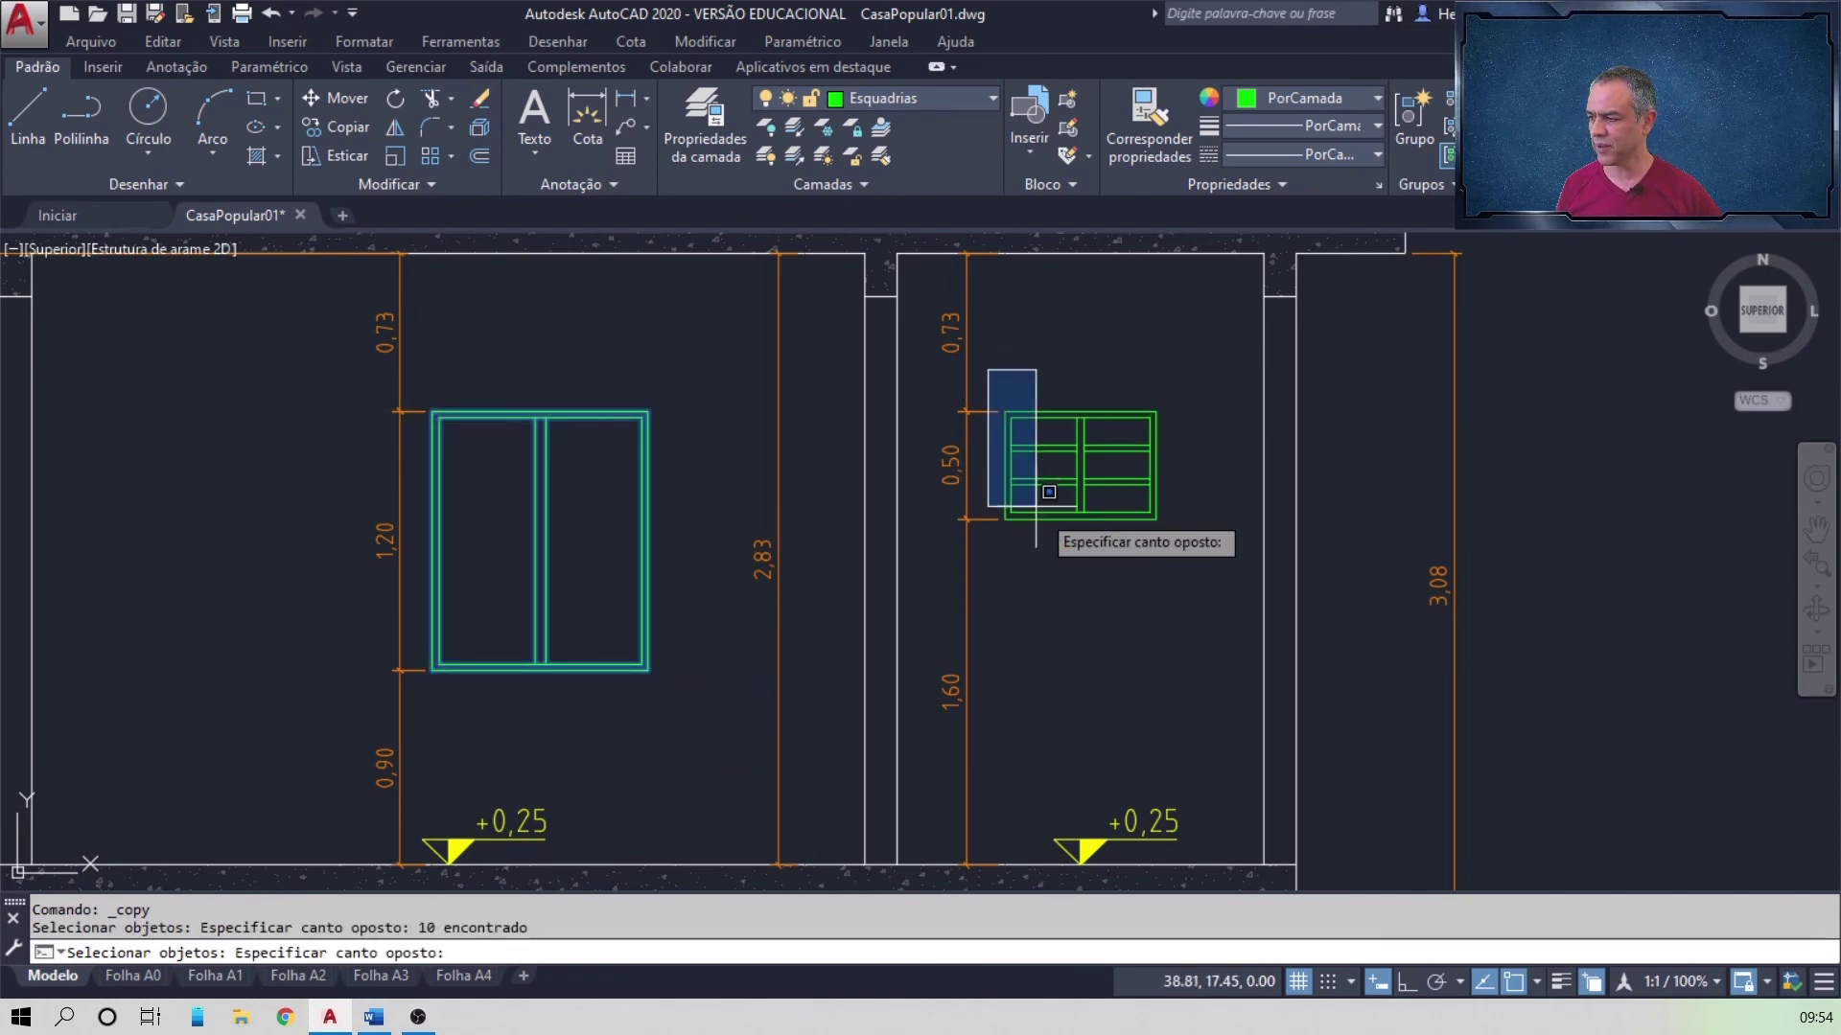
left_click(1184, 578)
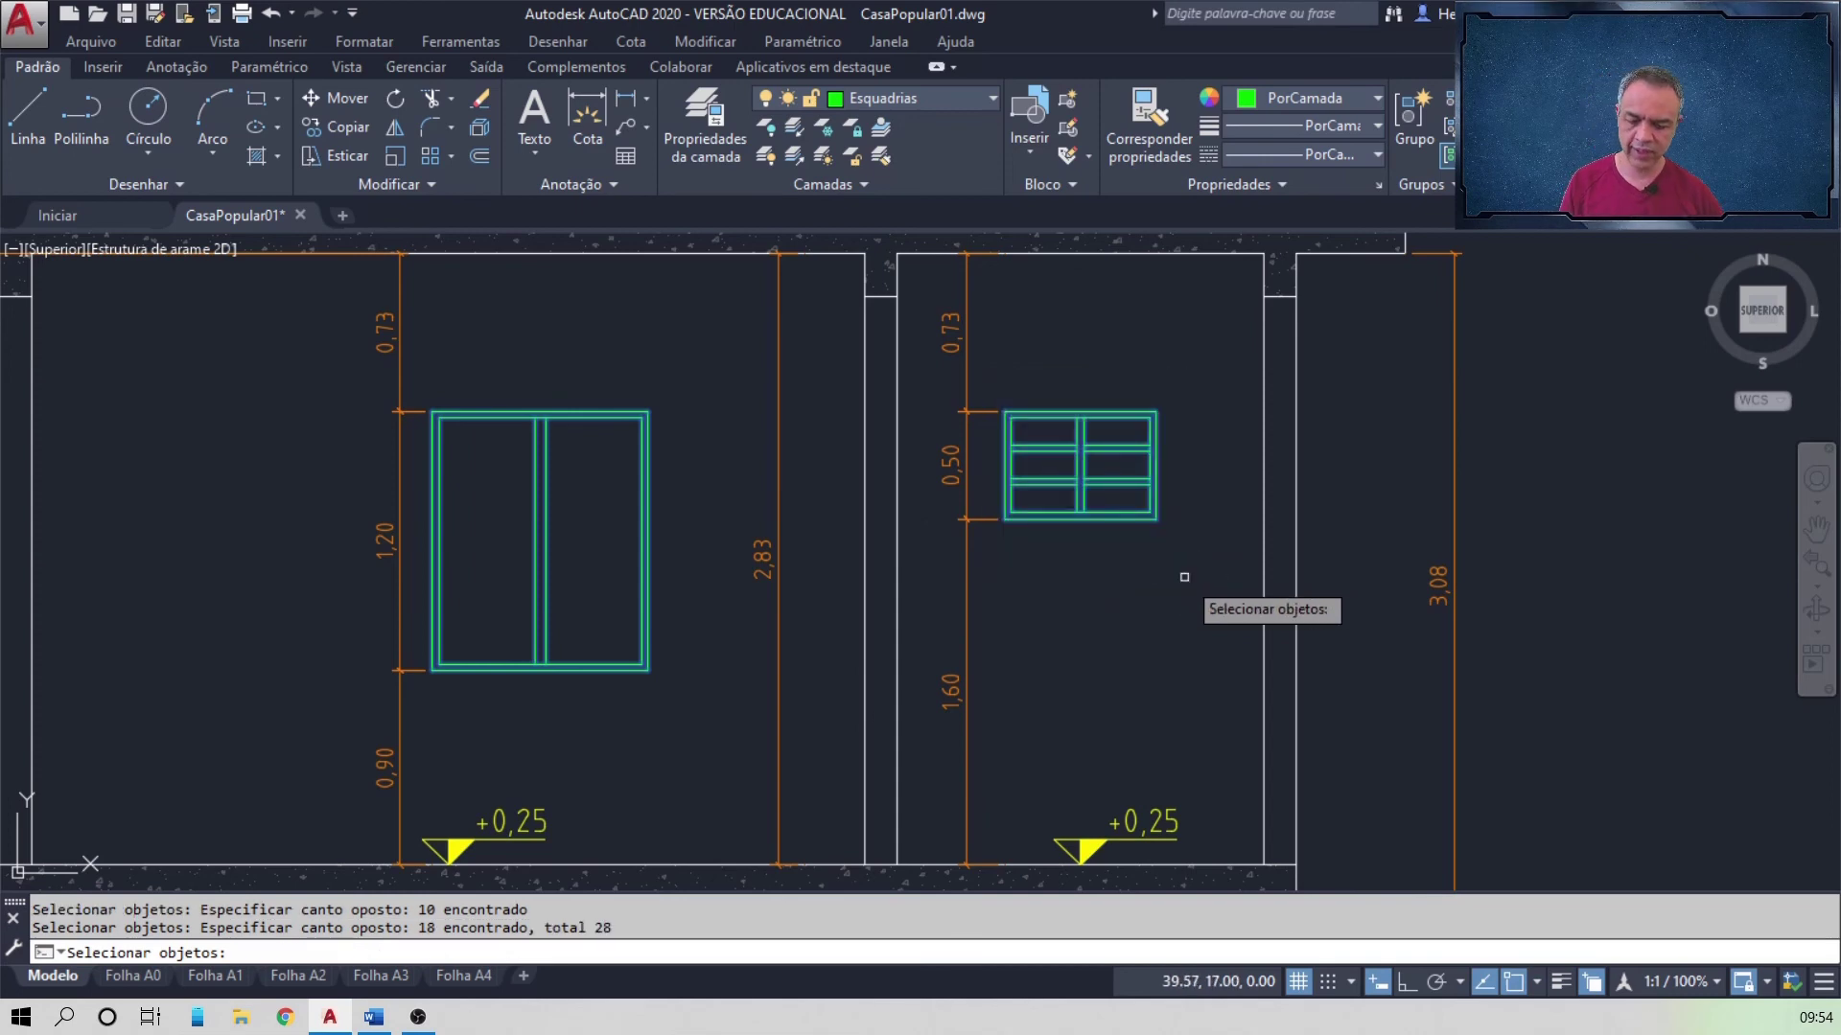
key("Return")
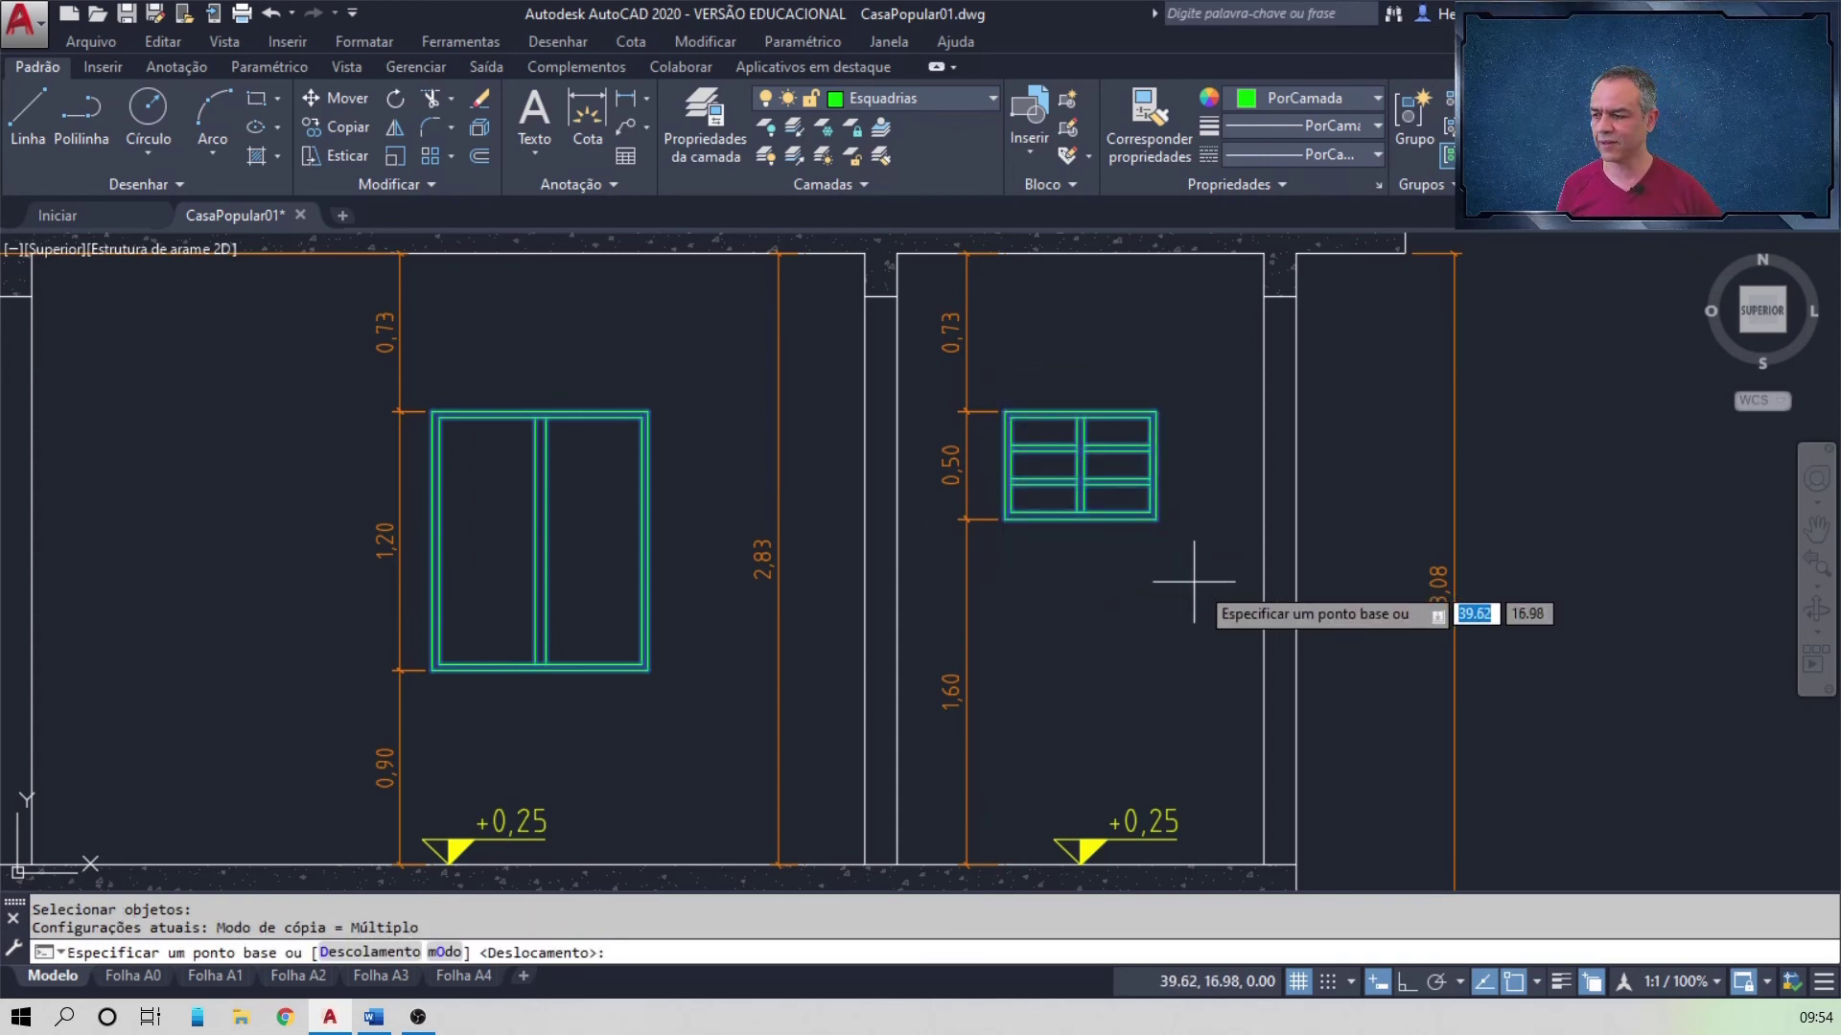
middle_click_drag(1371, 662, 1295, 432)
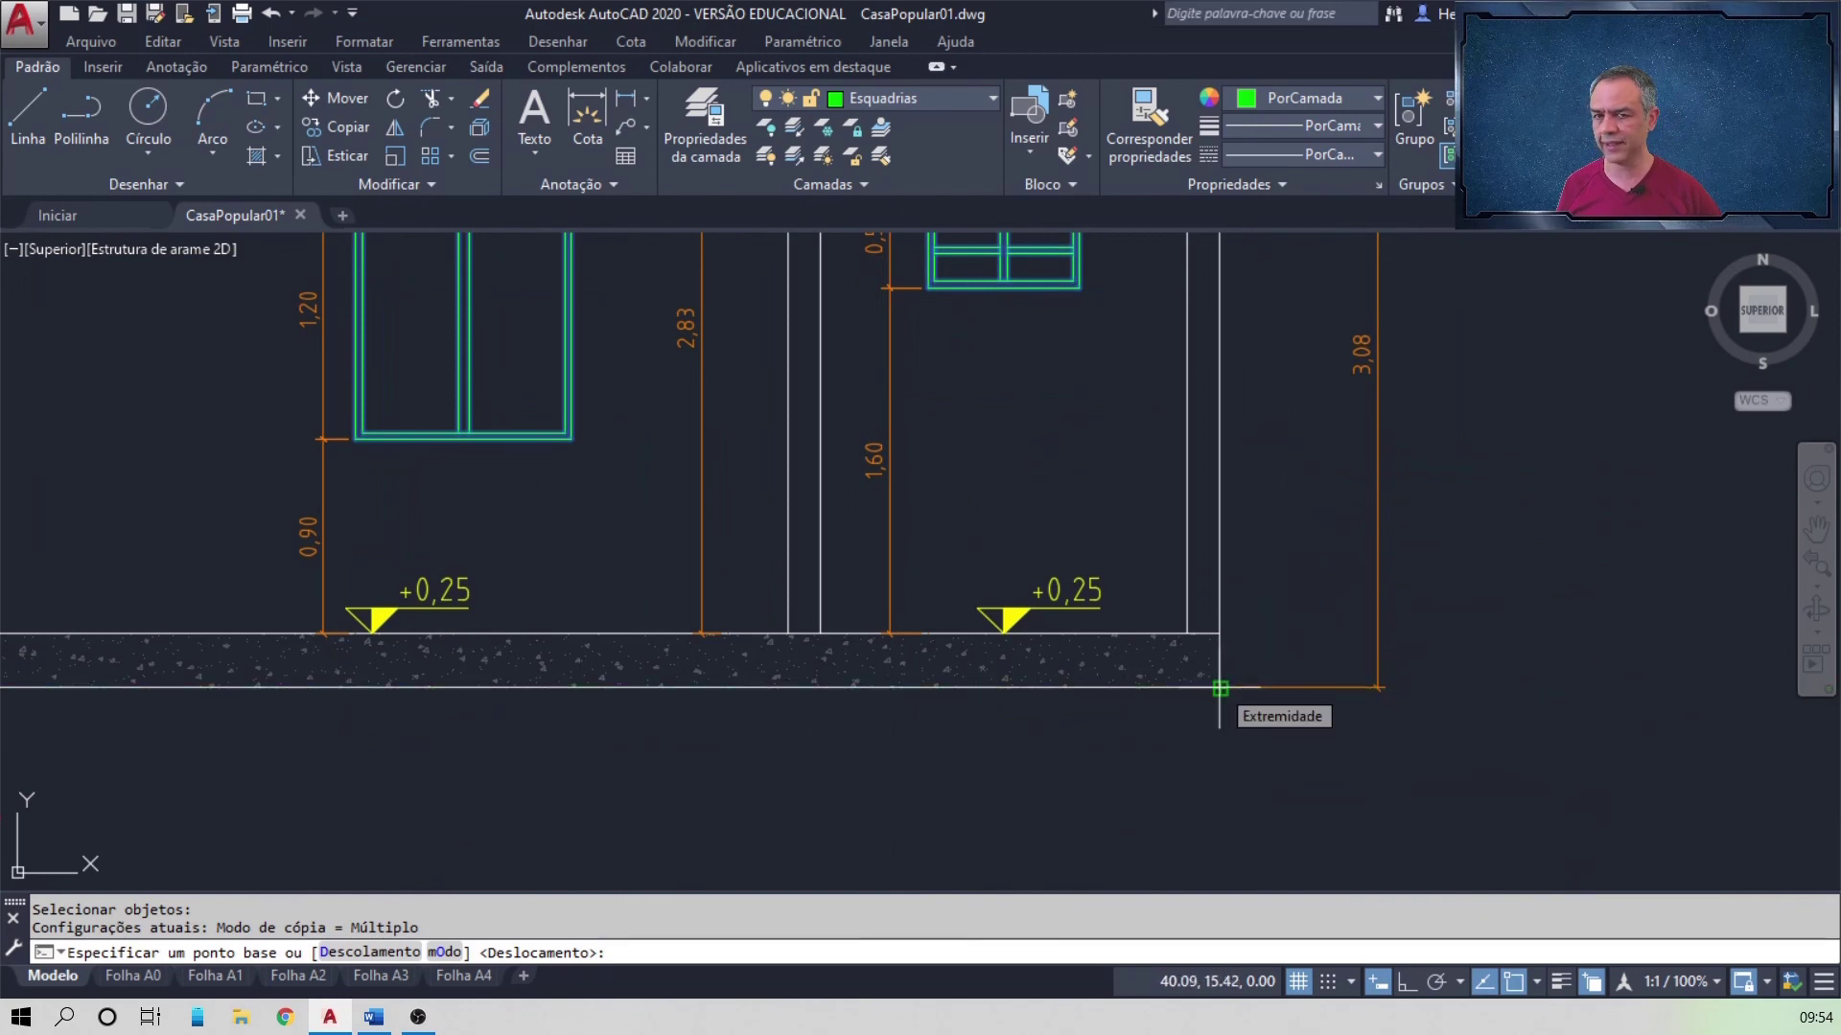
left_click(1220, 688)
scroll(958, 700, "down", 4)
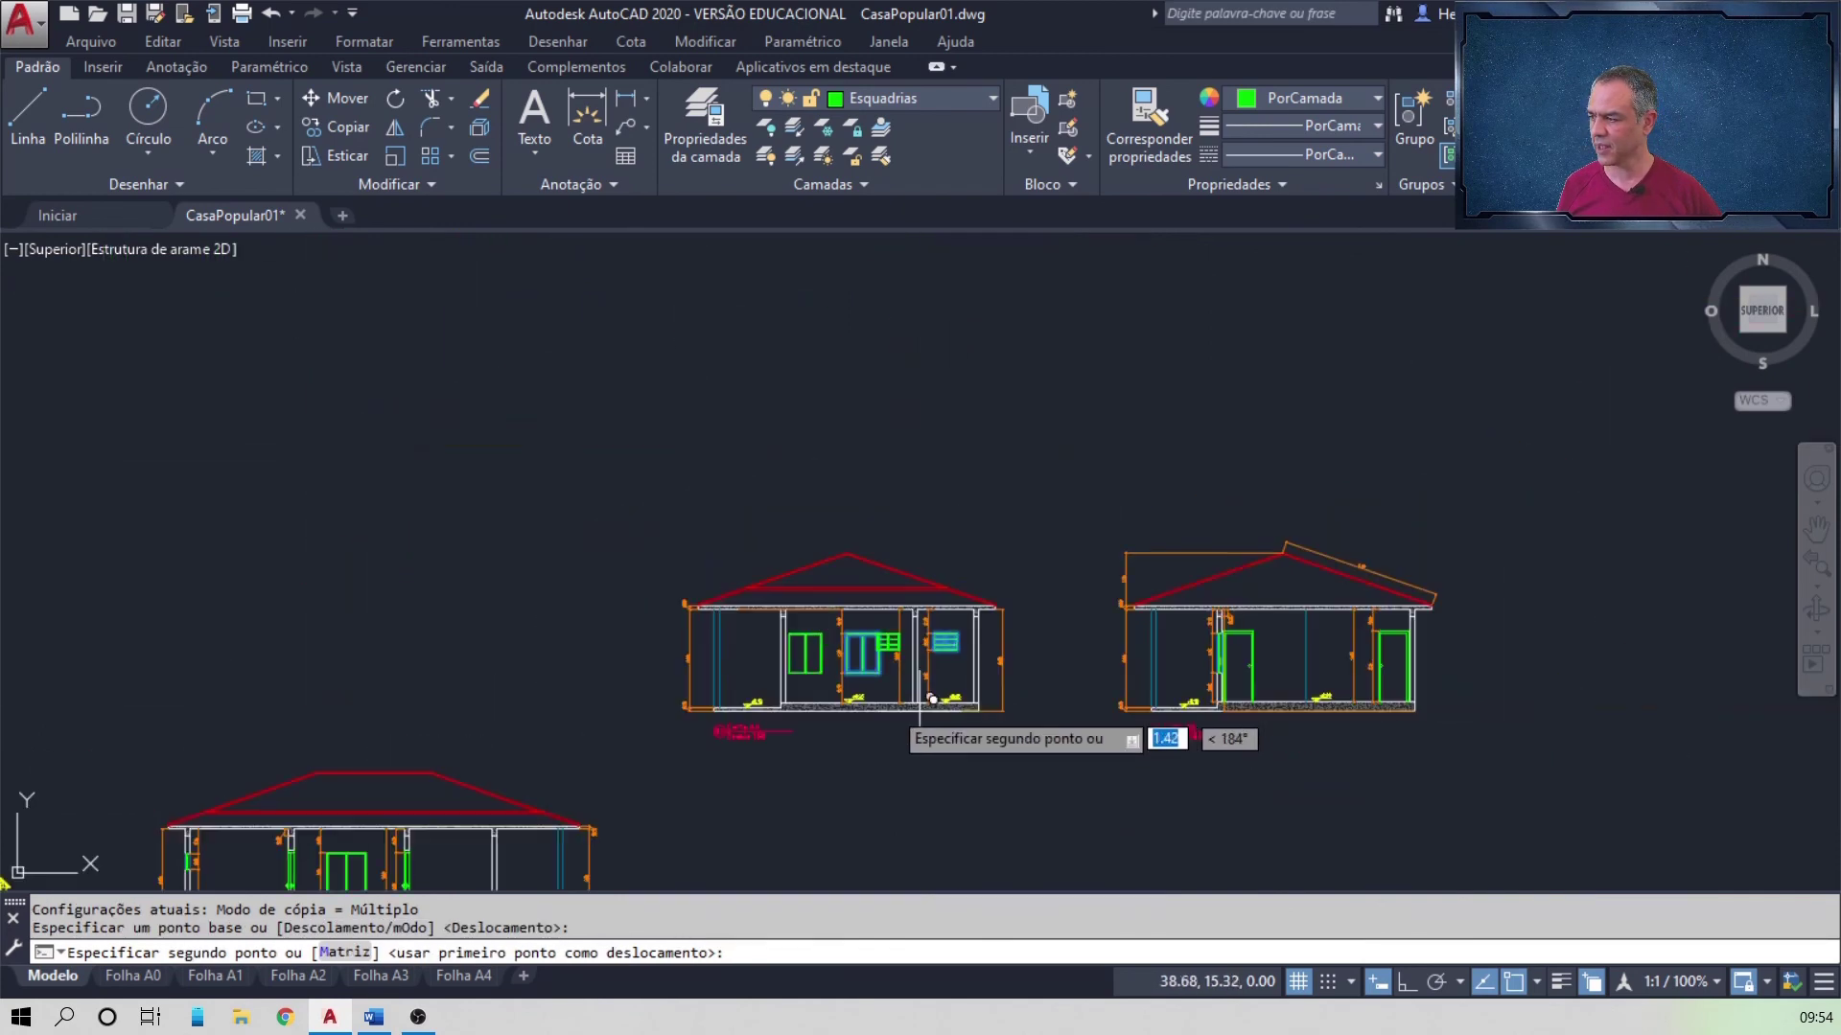
middle_click_drag(464, 608, 1169, 600)
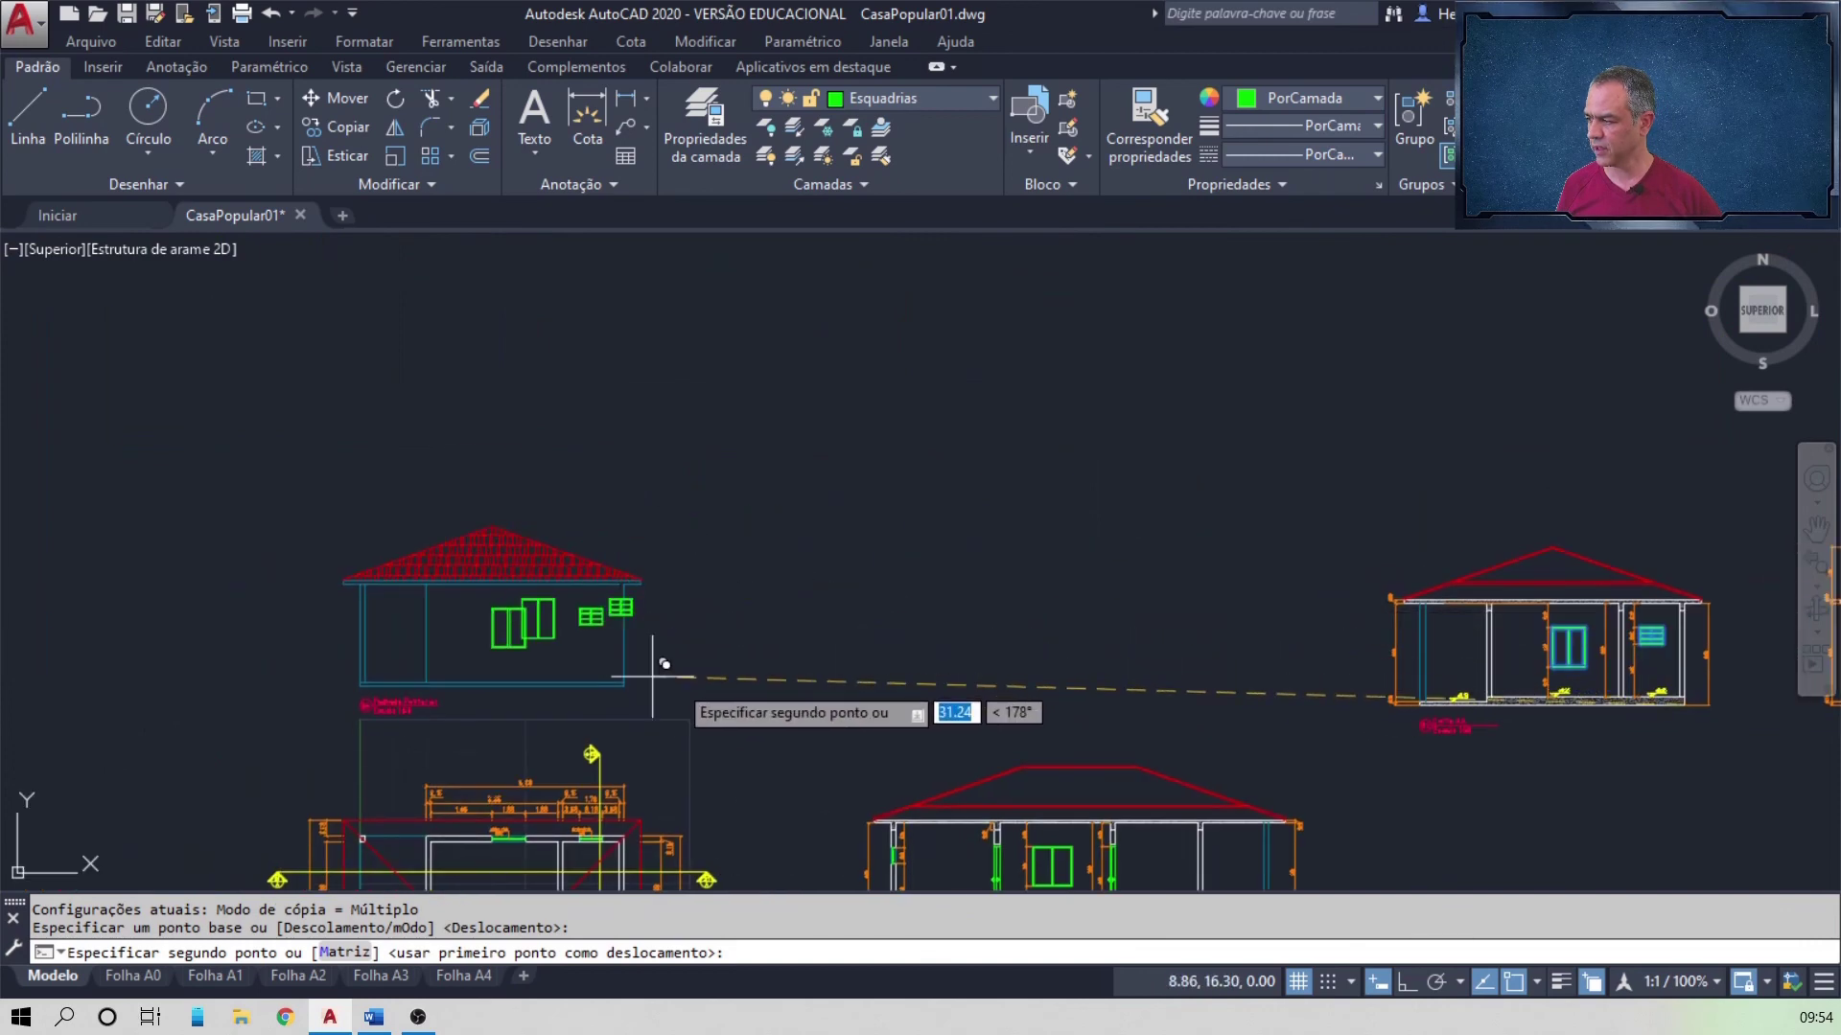
scroll(671, 669, "up", 6)
middle_click_drag(668, 633, 1025, 662)
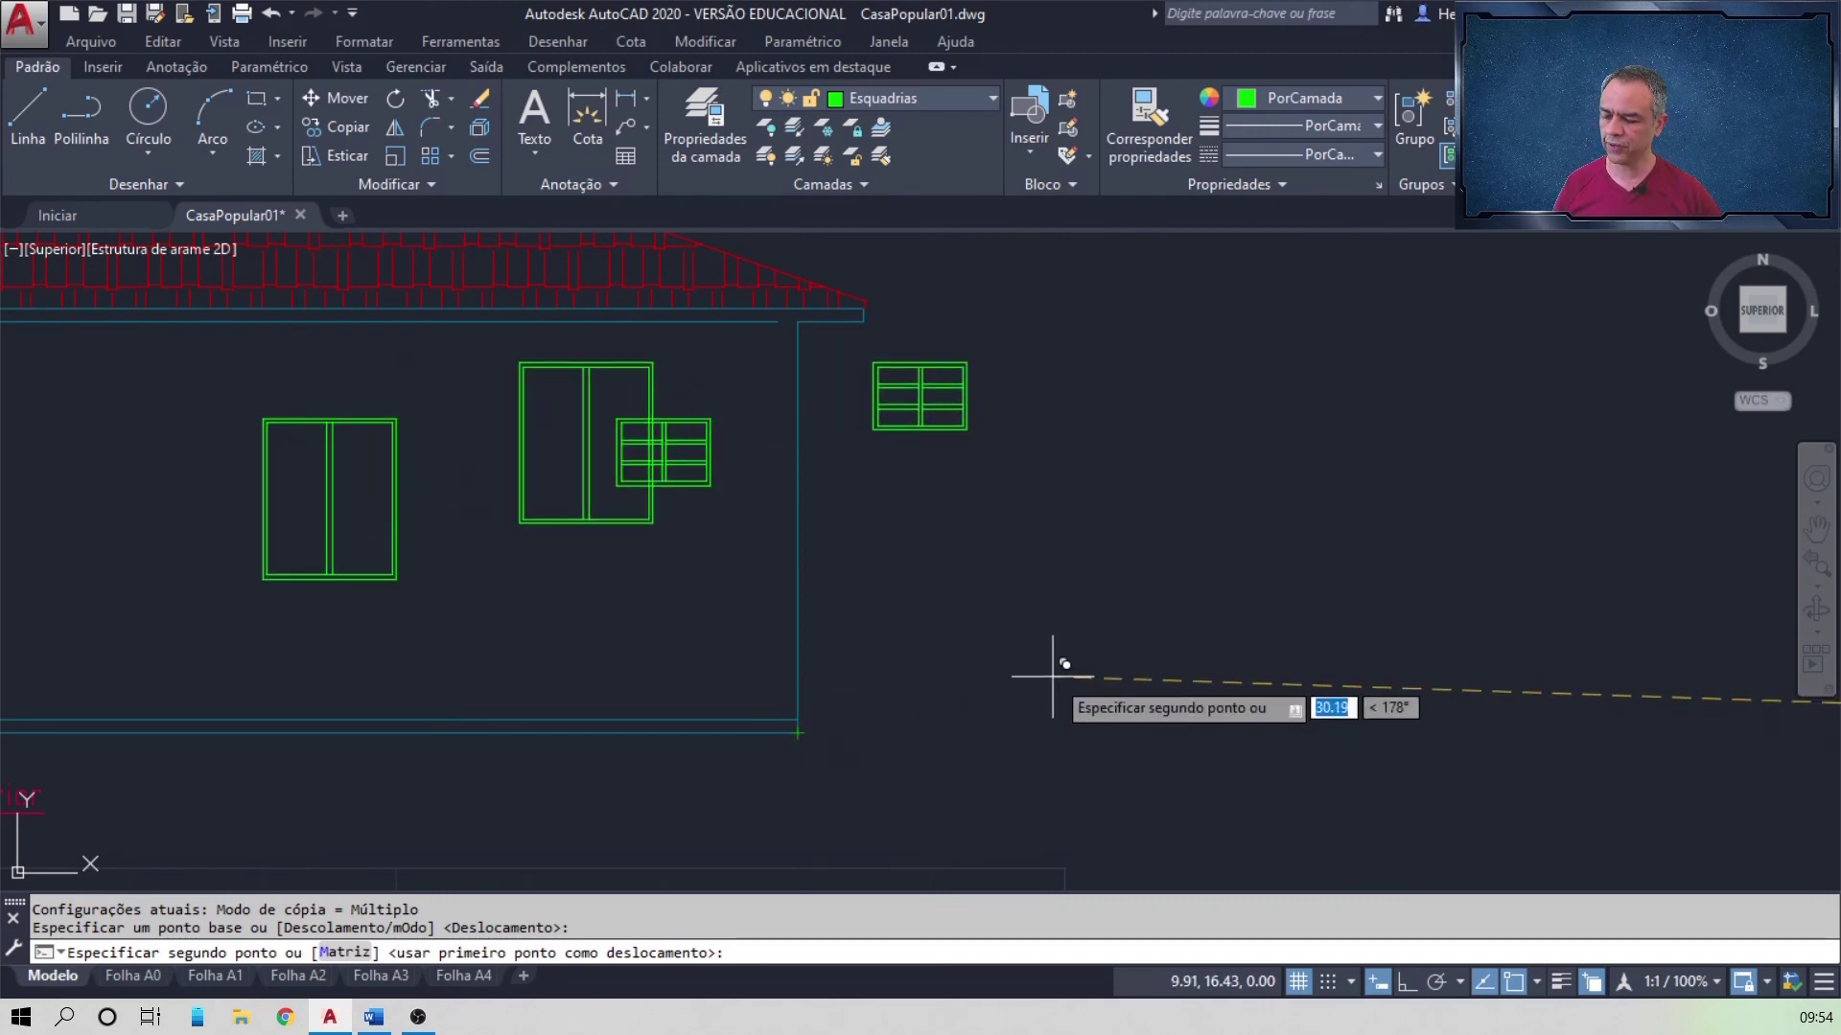
key("Escape")
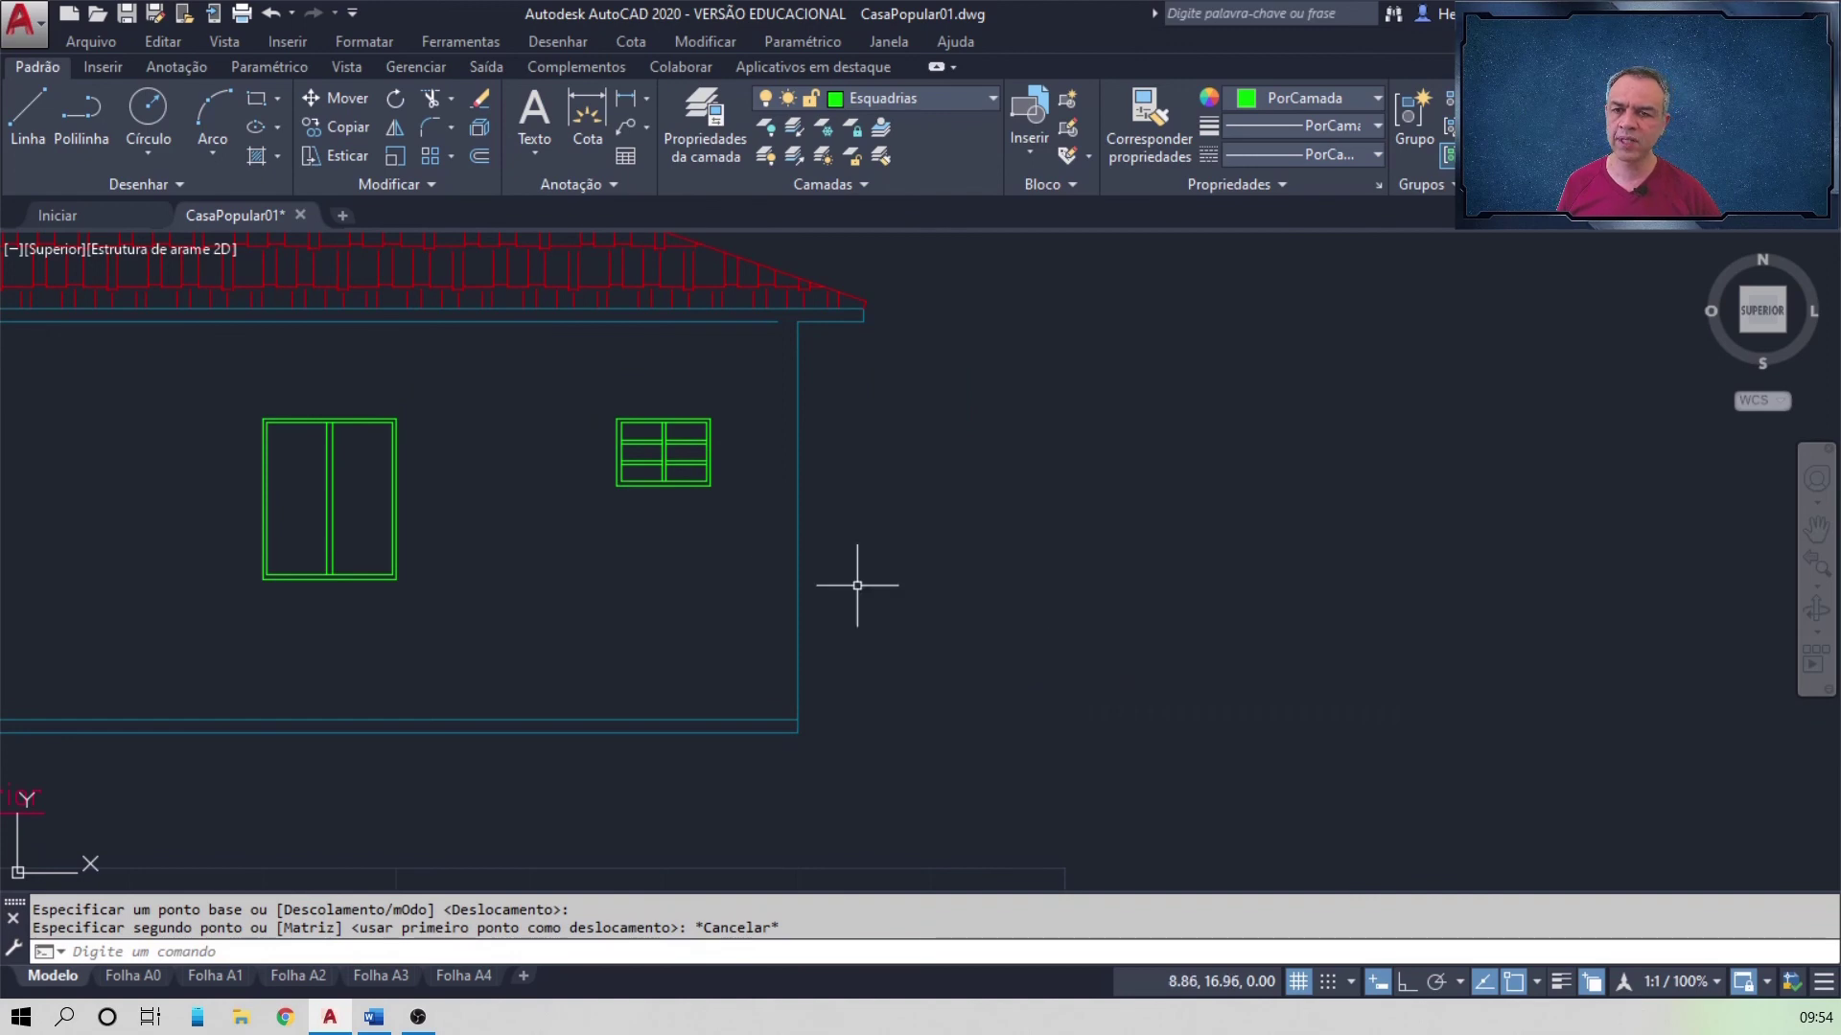
mouse_move(719, 534)
middle_mouse_down()
mouse_move(1014, 604)
mouse_move(1130, 579)
mouse_move(1136, 613)
middle_mouse_up()
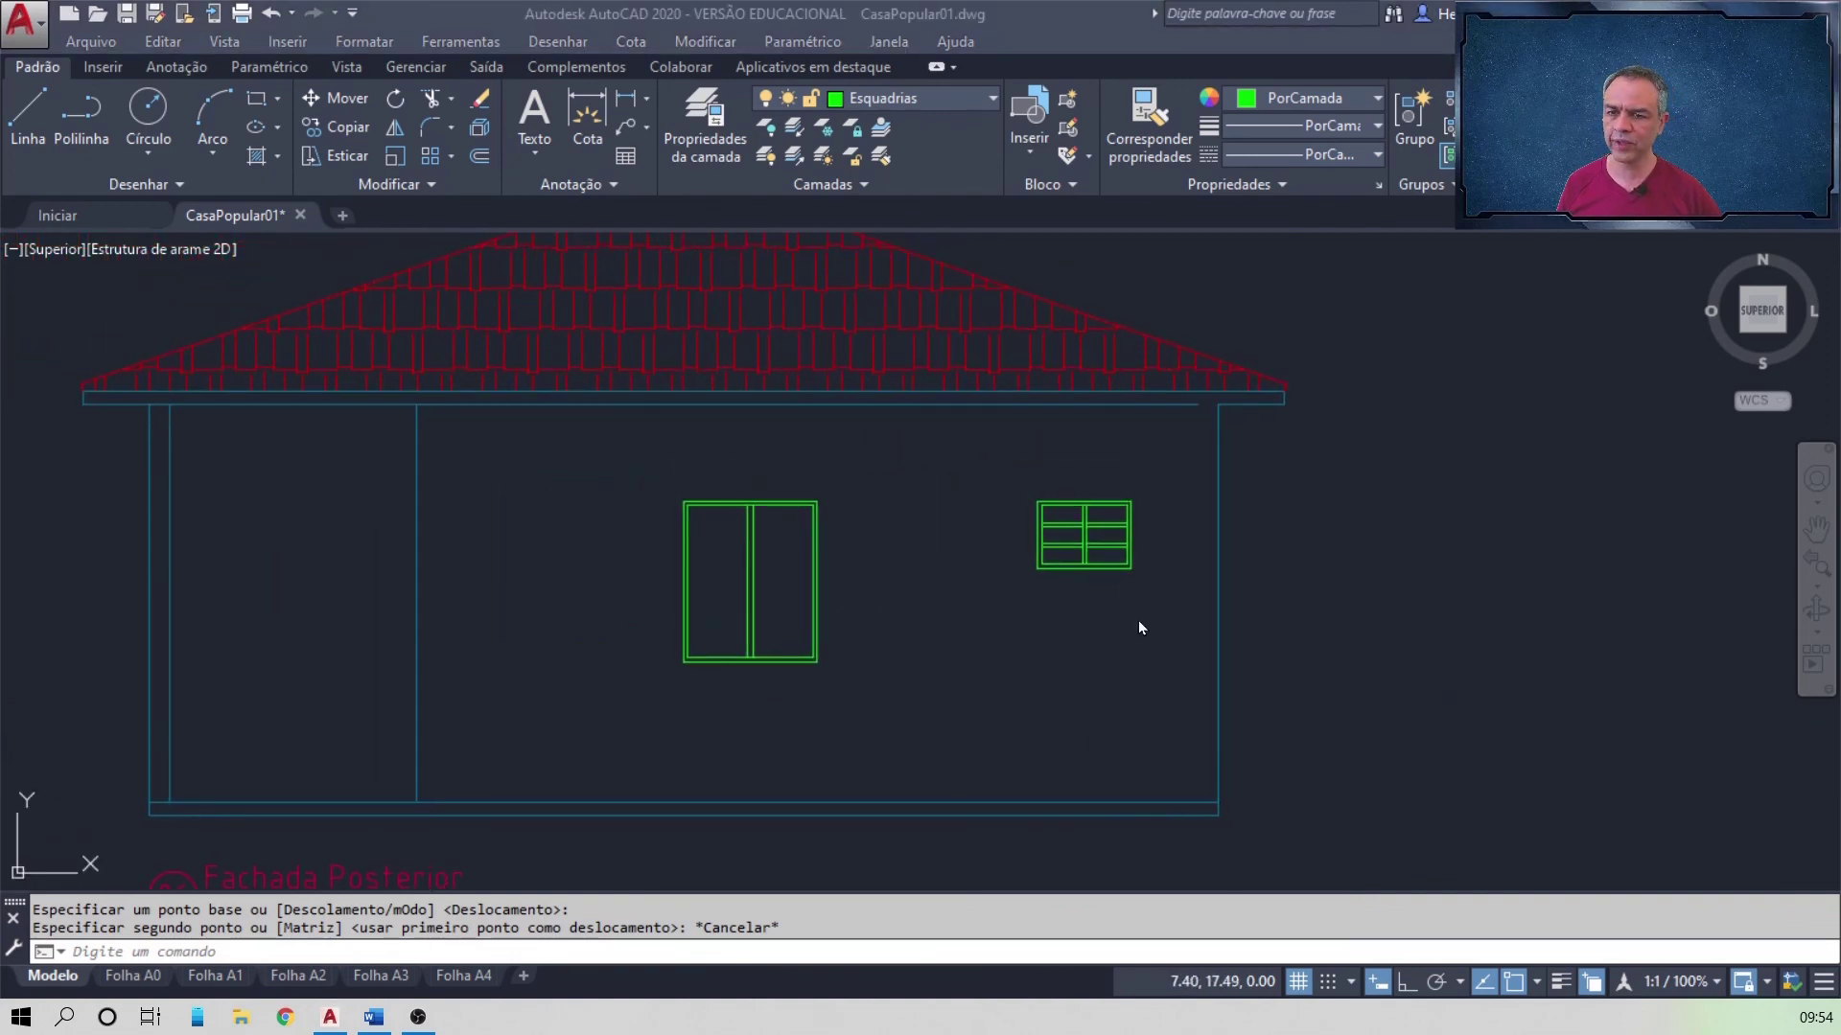
Step: Trim the veranda floor line below the two windows in Fachada Posterior, using all objects as cutting edges
key("alt+Tab")
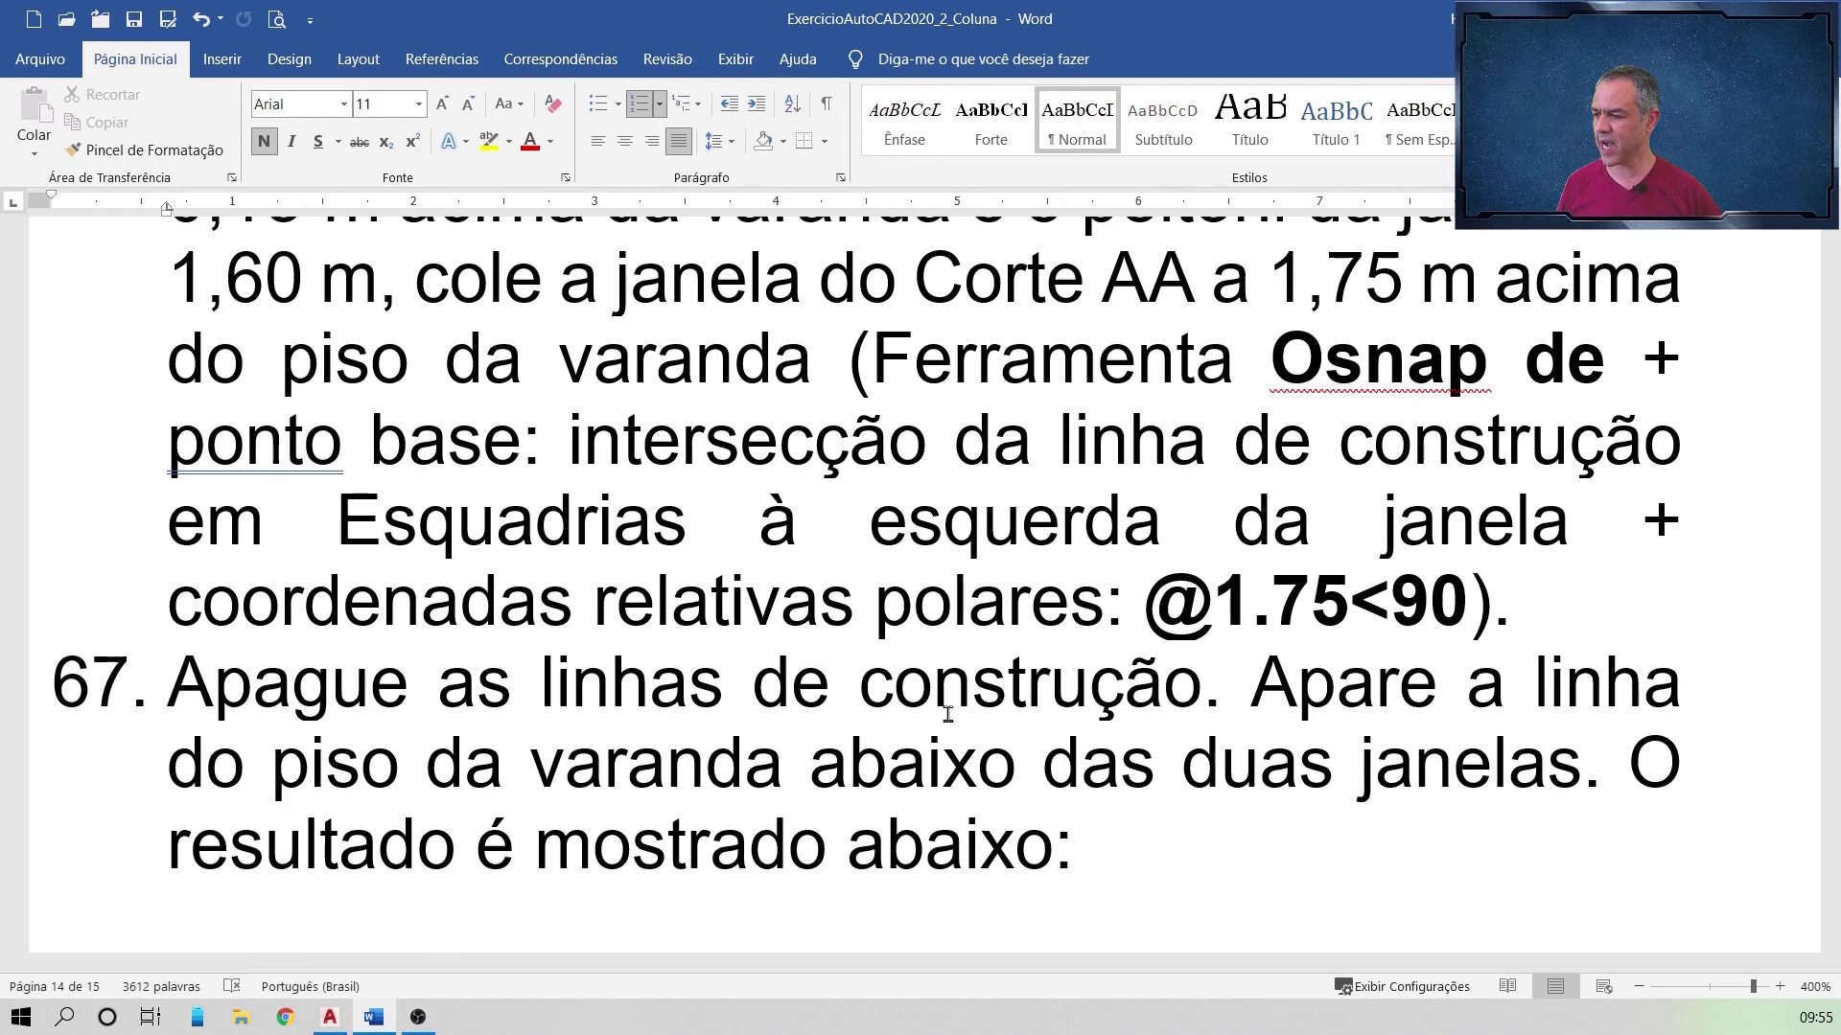
key("alt+Tab")
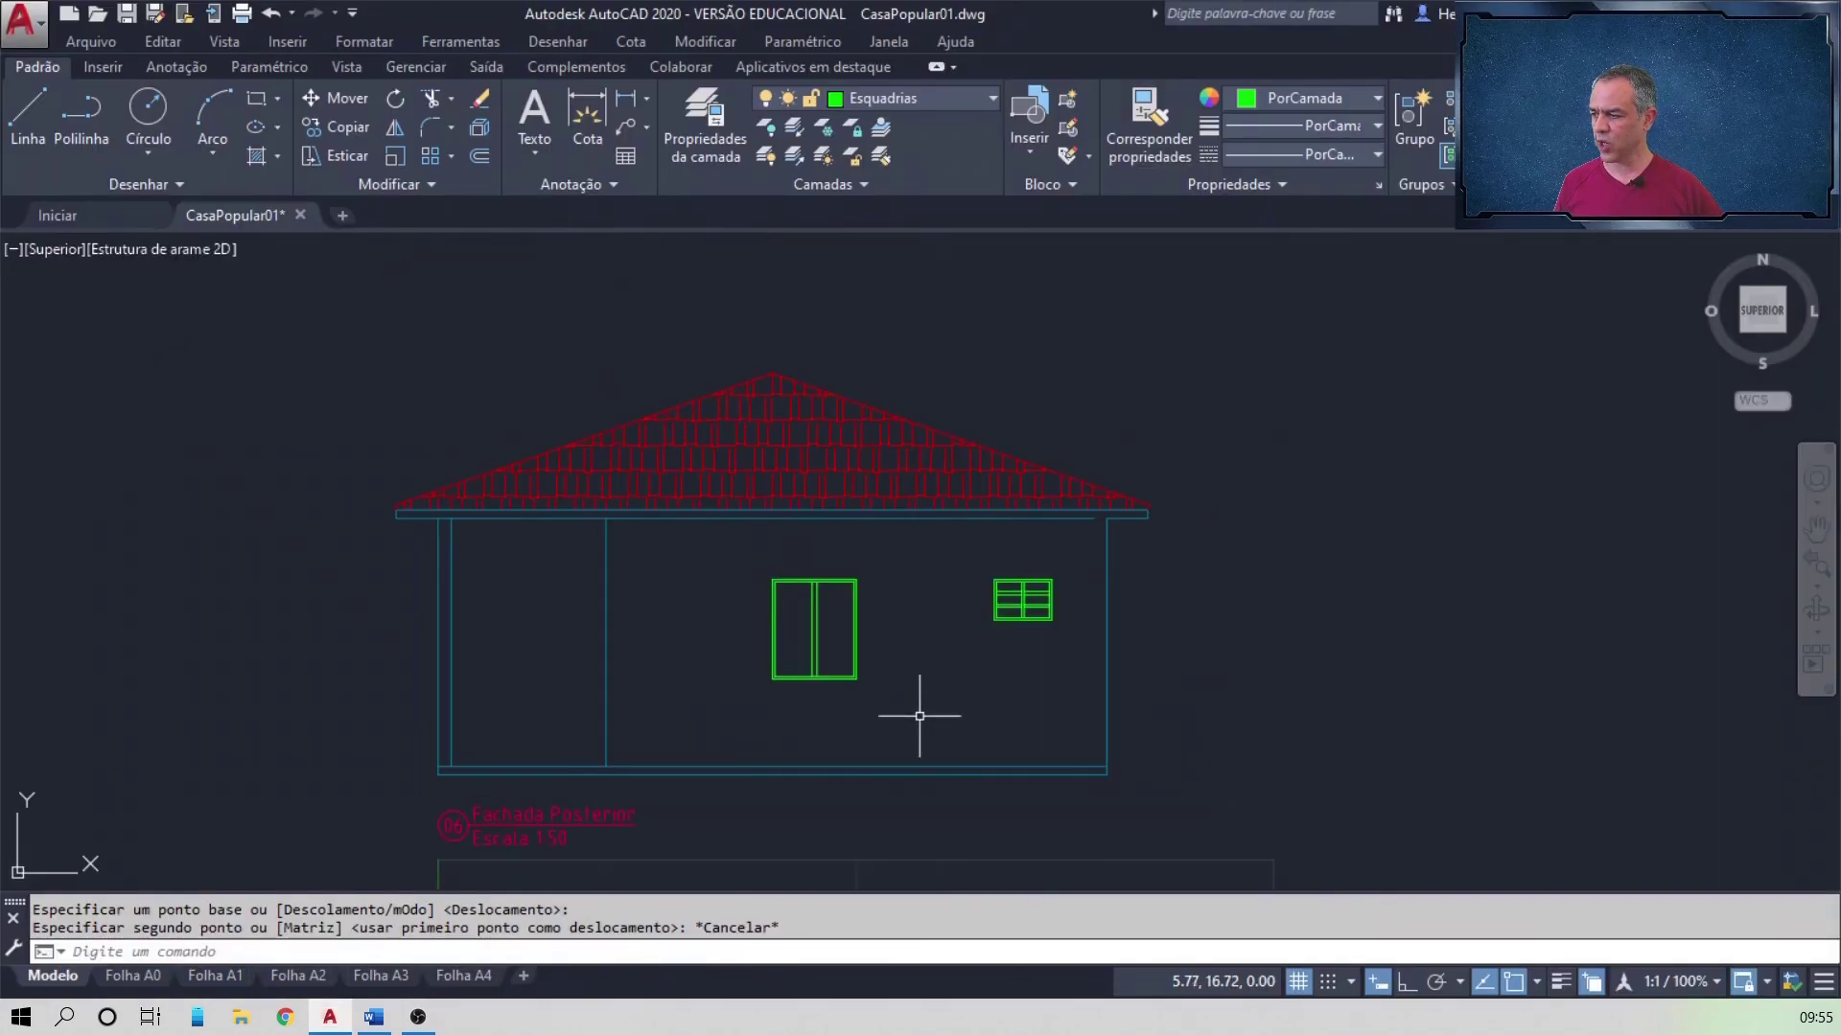
mouse_move(920, 772)
middle_mouse_down()
mouse_move(900, 584)
mouse_move(926, 317)
middle_mouse_up()
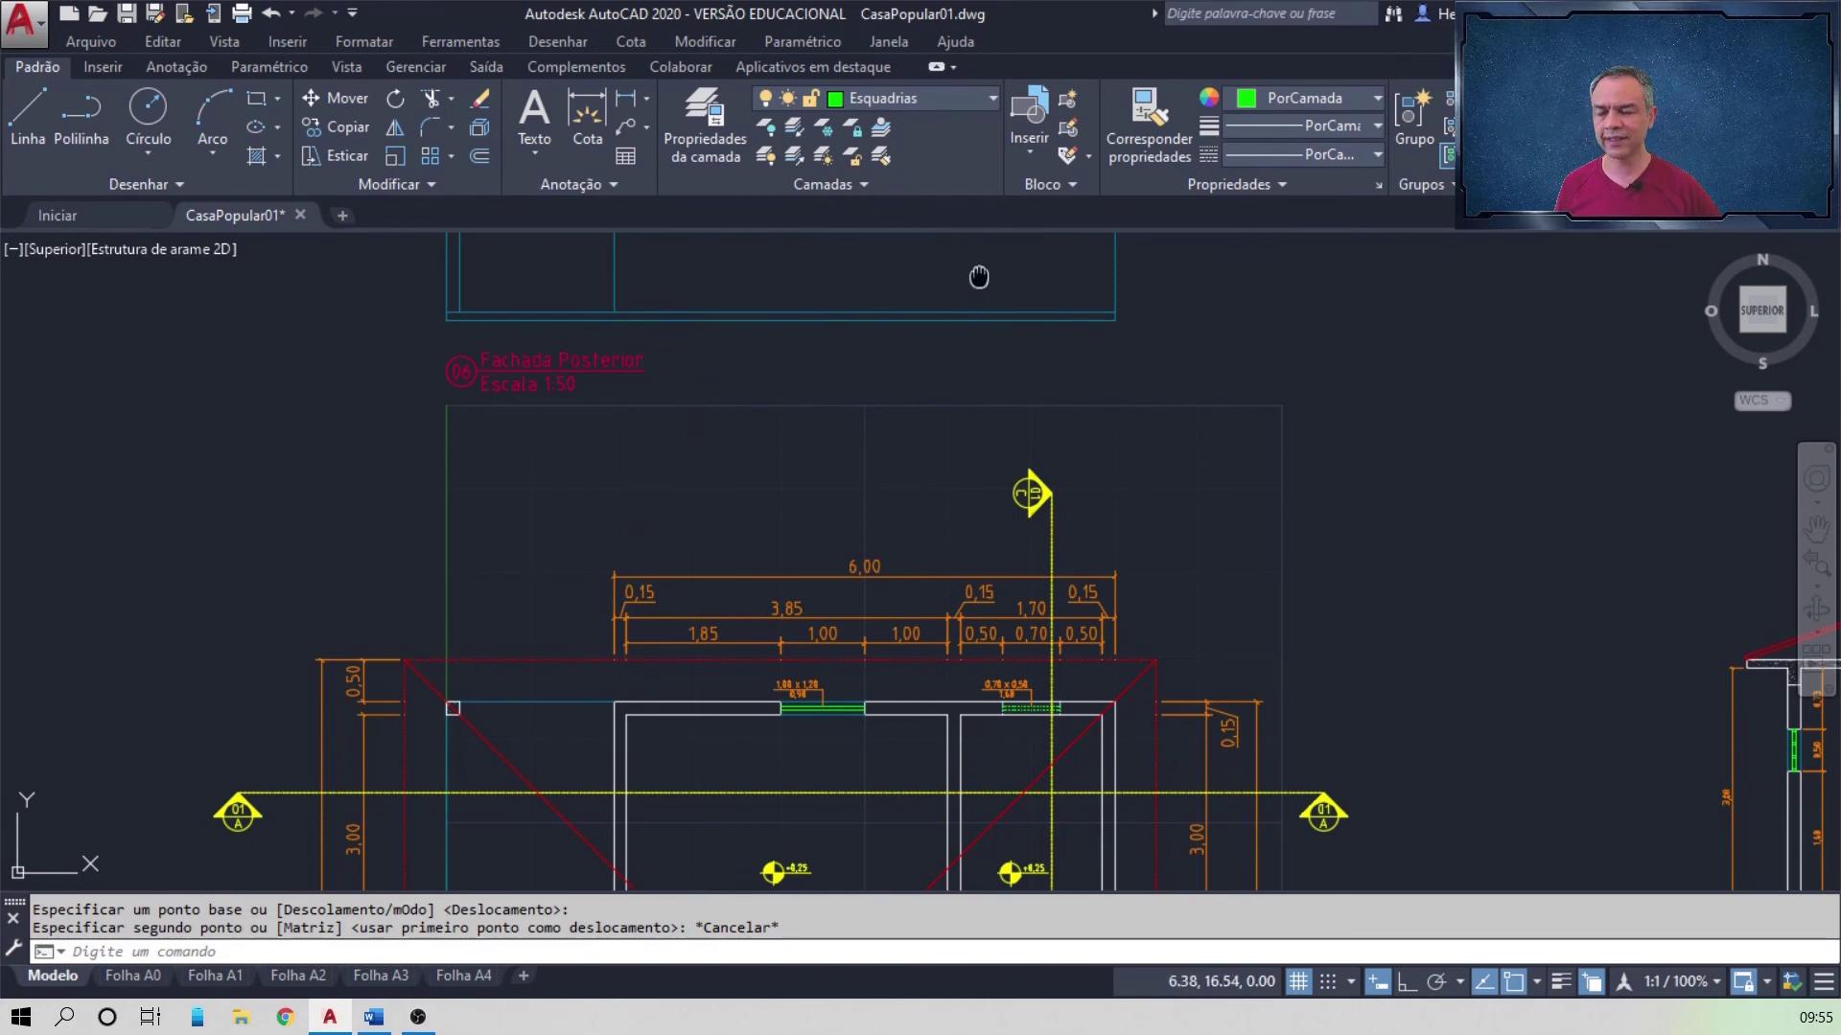
middle_click_drag(978, 277, 1035, 563)
scroll(1035, 564, "up", 2)
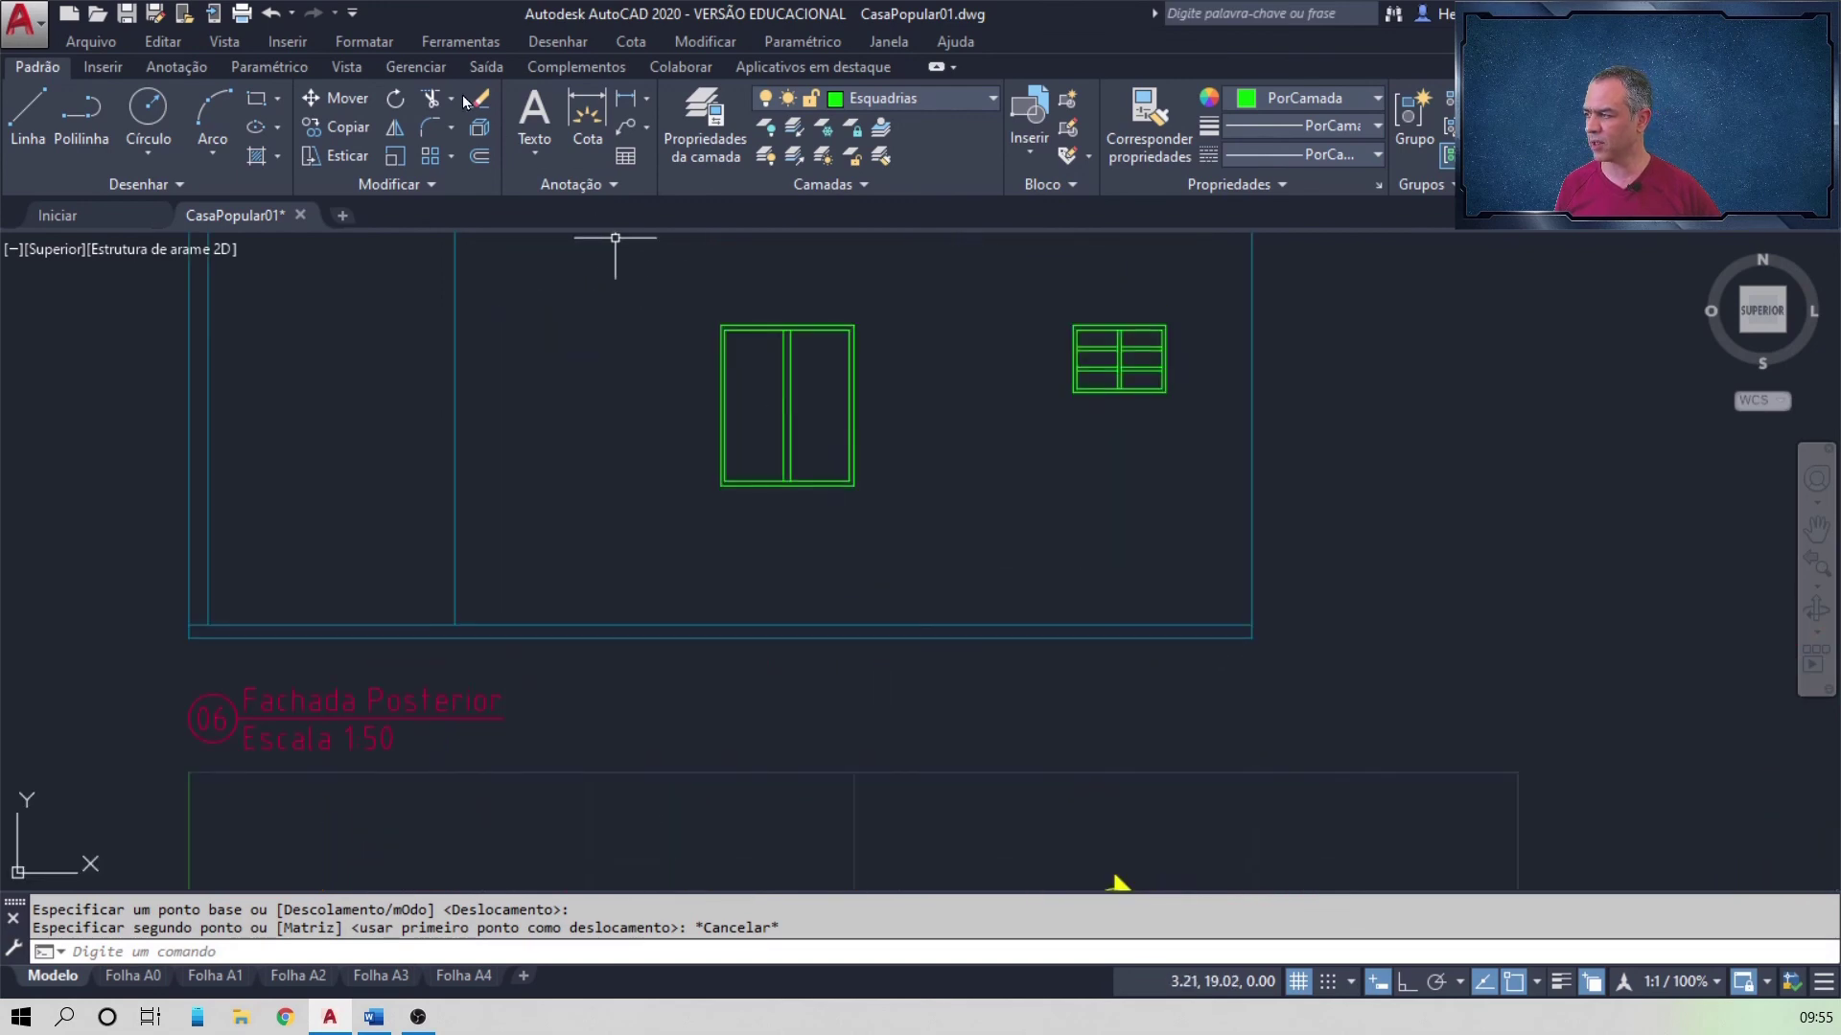
left_click(431, 96)
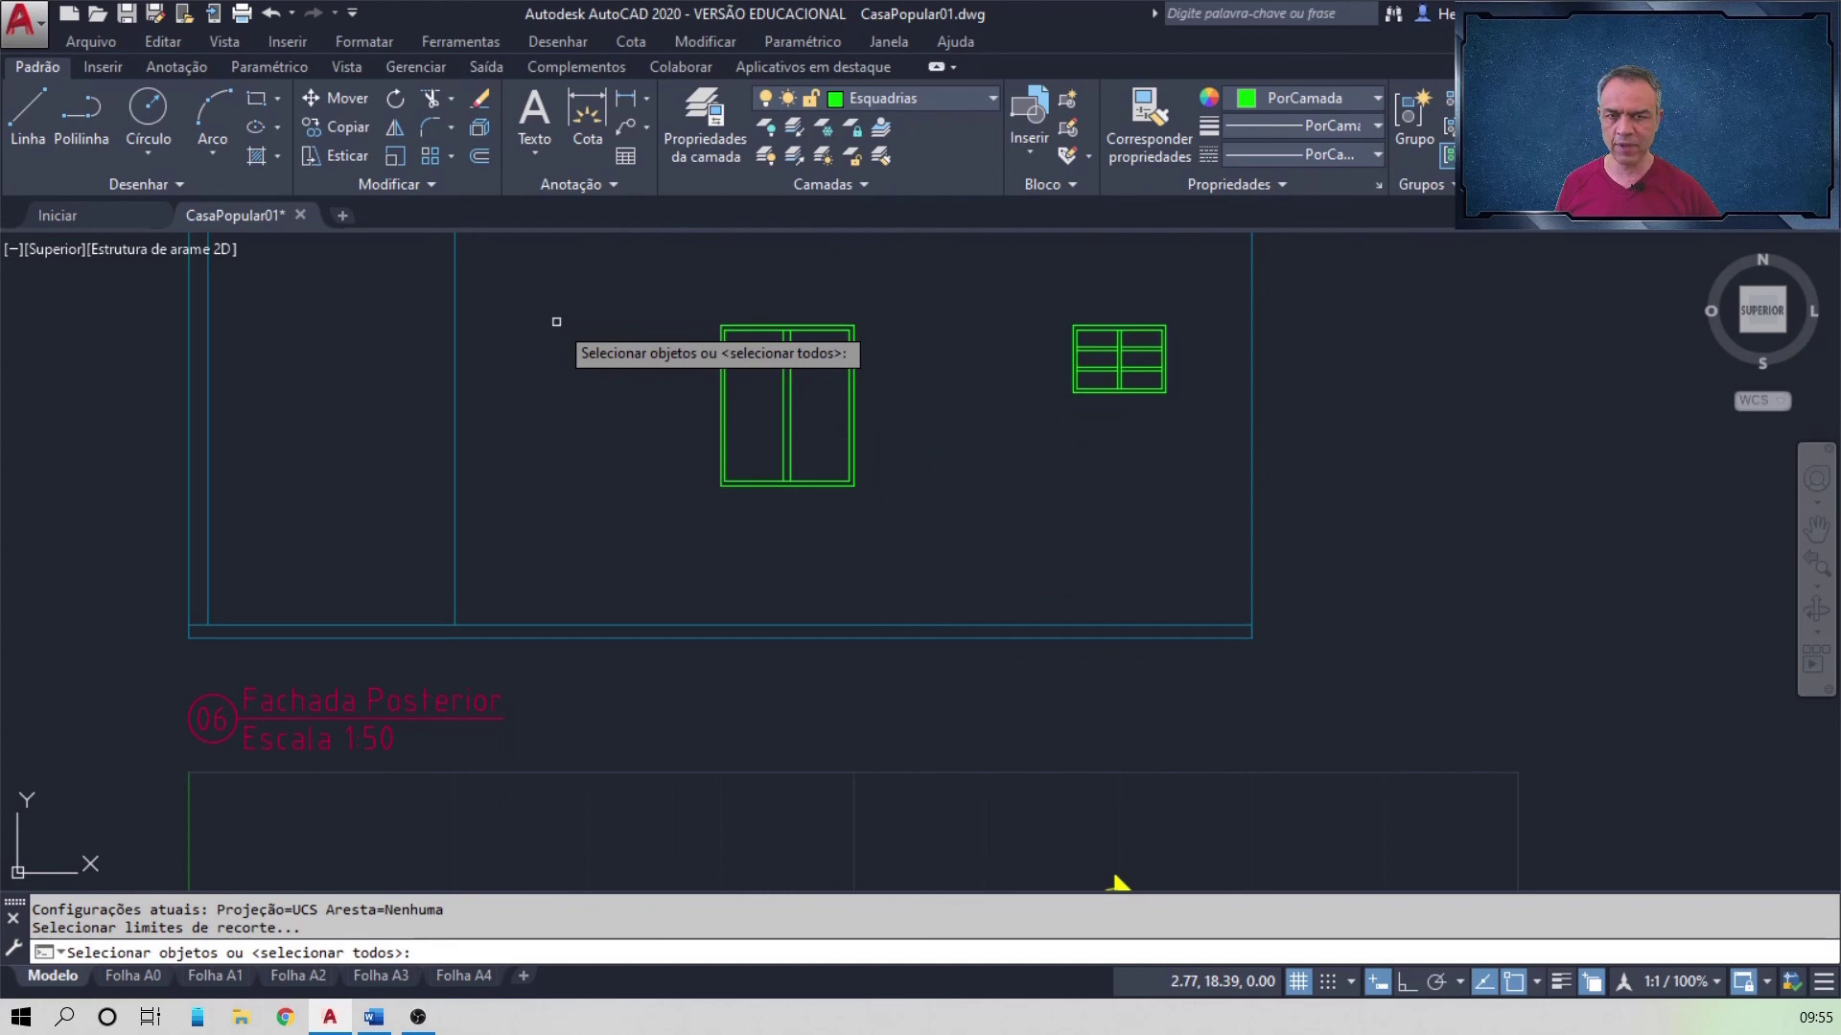
key("Return")
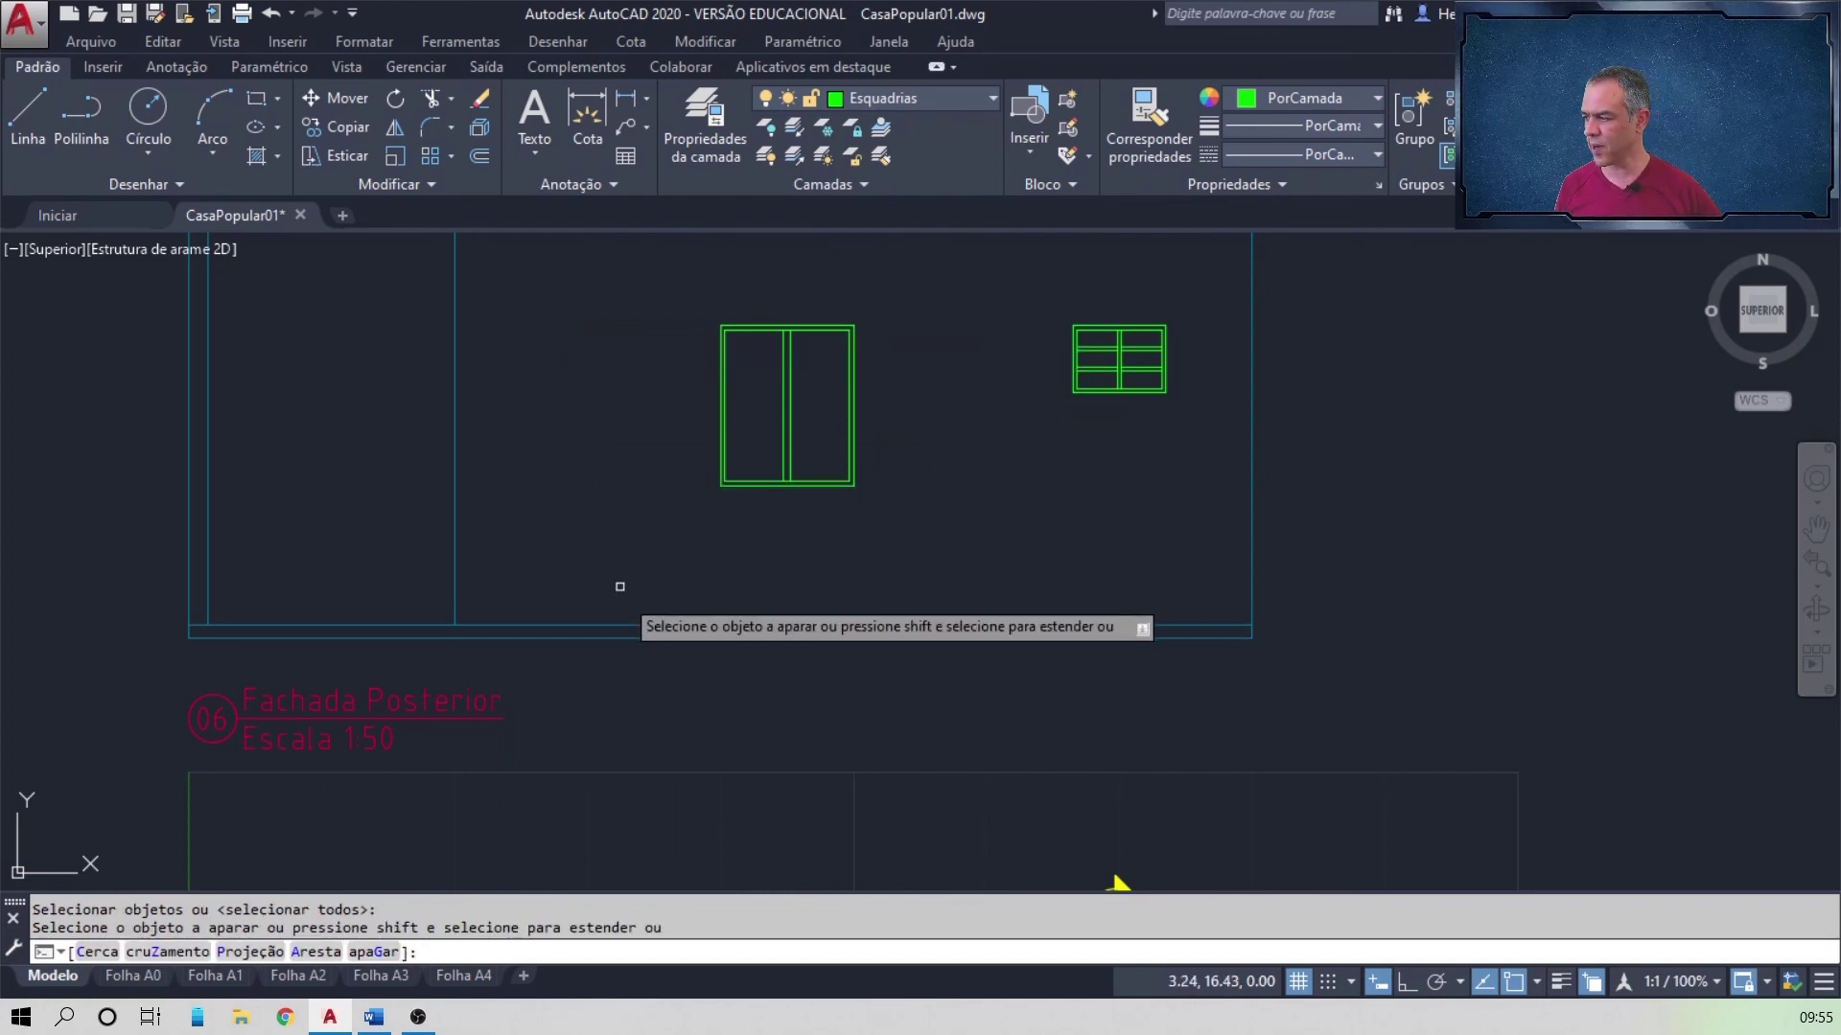
left_click(632, 625)
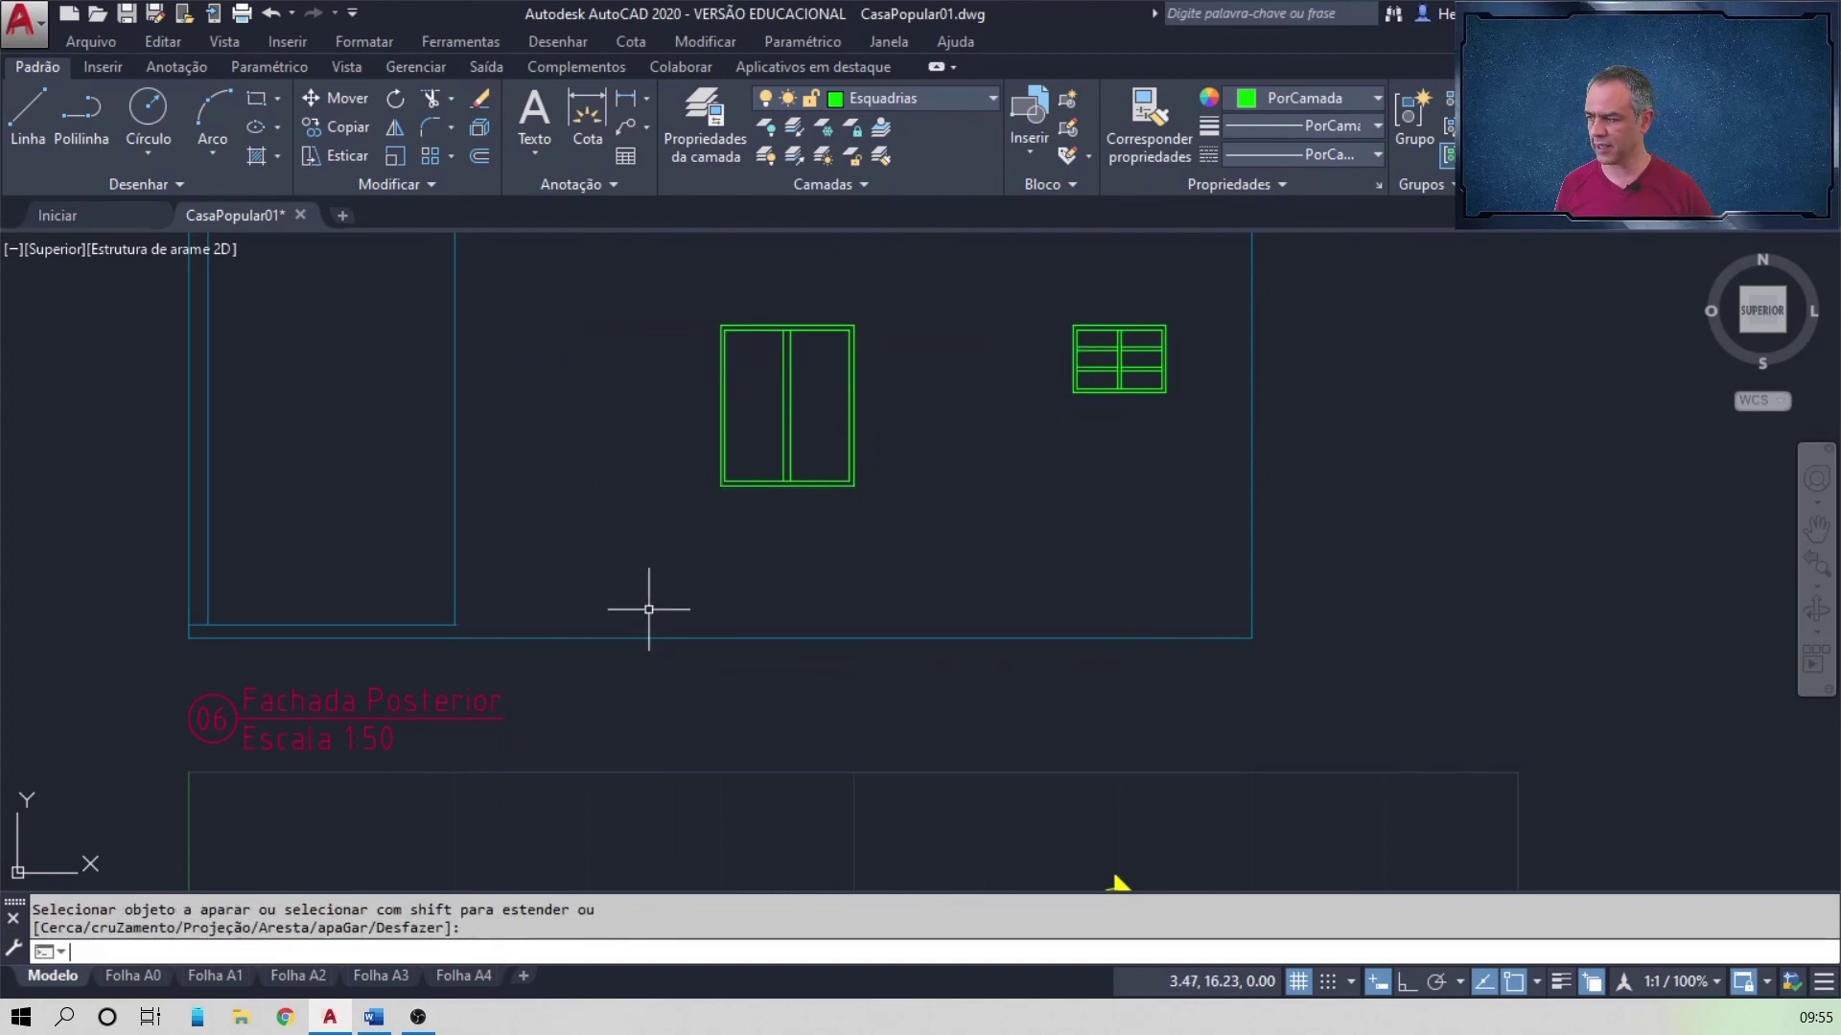
key("Return")
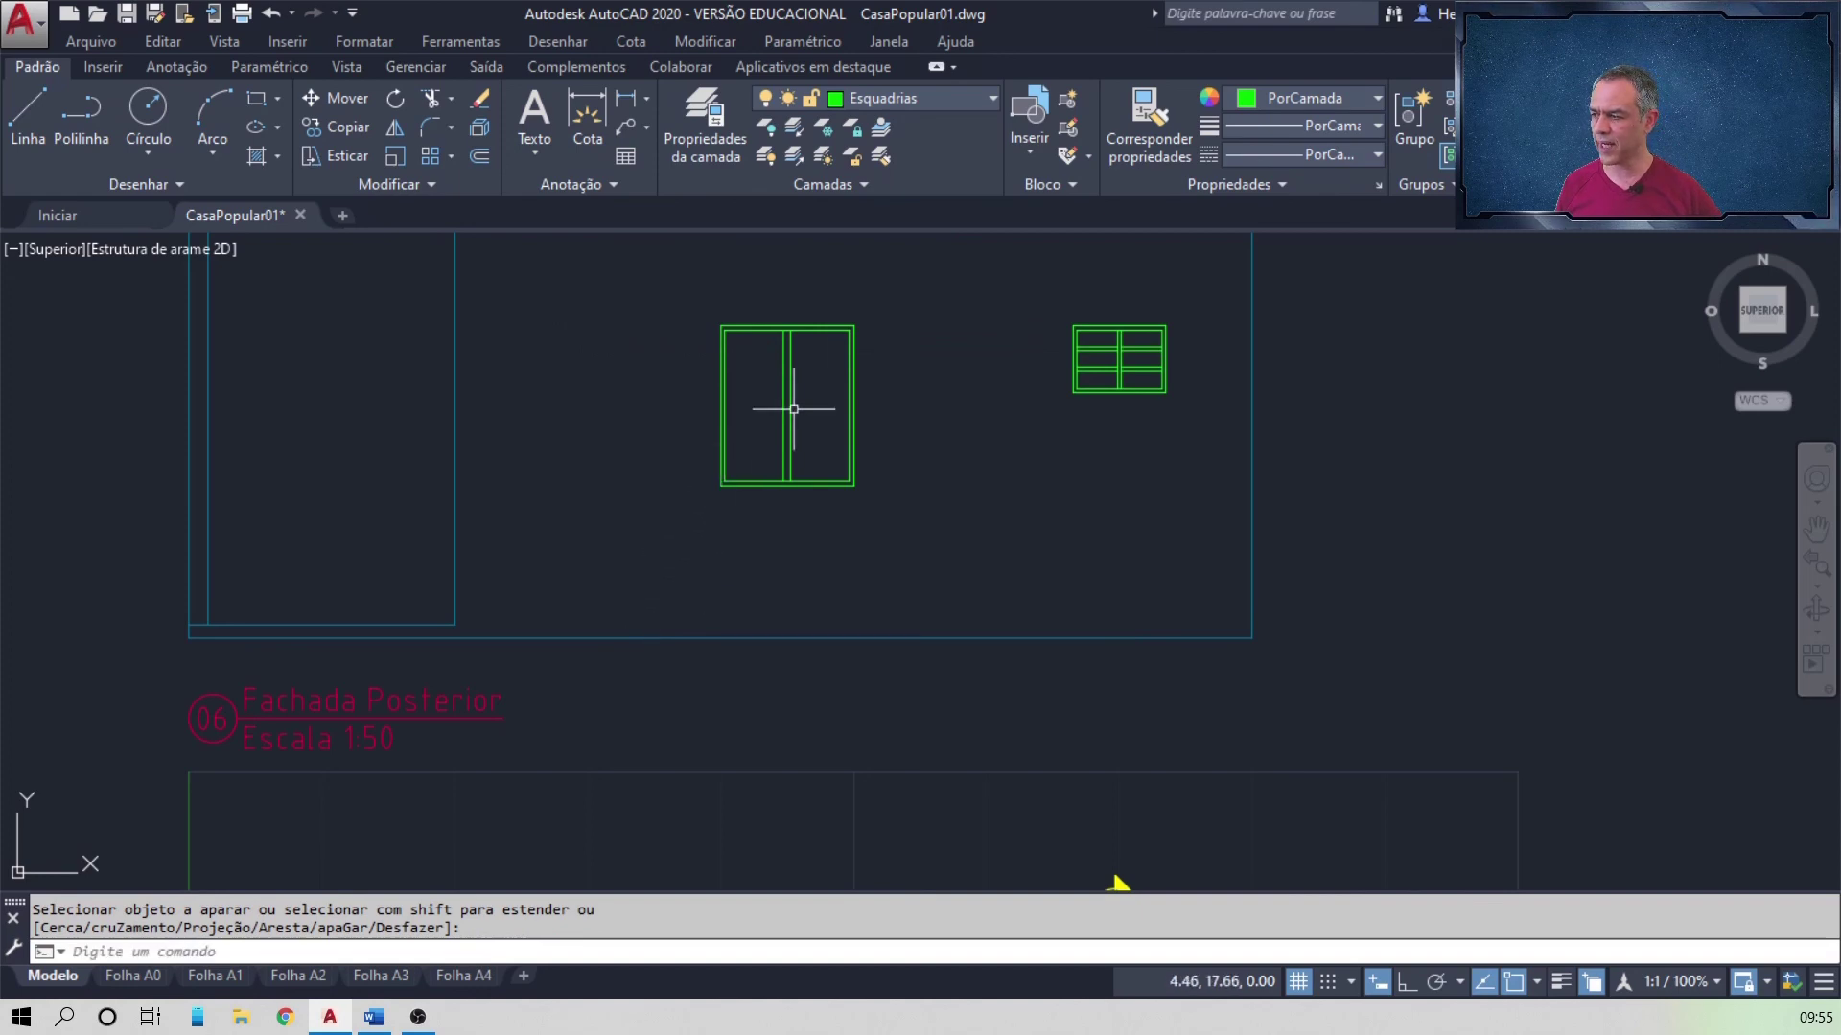
Step: Join the two segments of the eave's lower line across the gap beside the façade's right wall
mouse_move(931, 308)
middle_mouse_down()
mouse_move(991, 428)
mouse_move(990, 533)
middle_mouse_up()
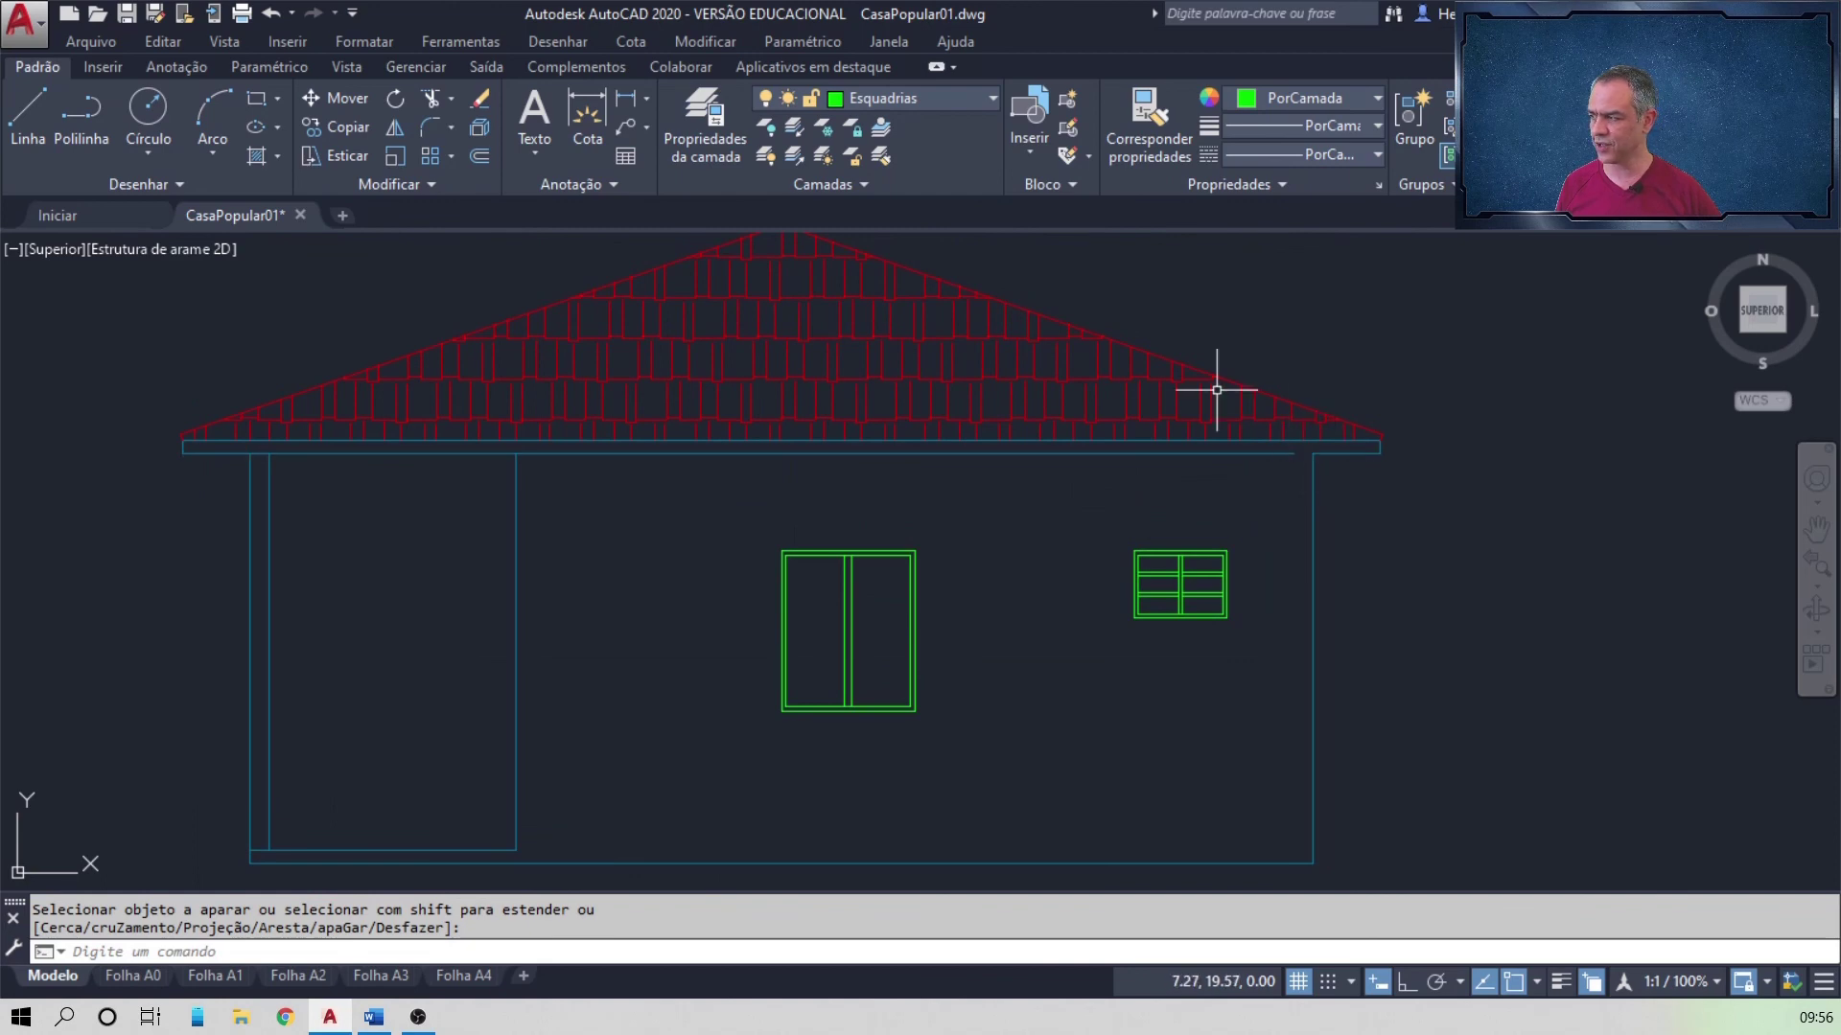
left_click(442, 190)
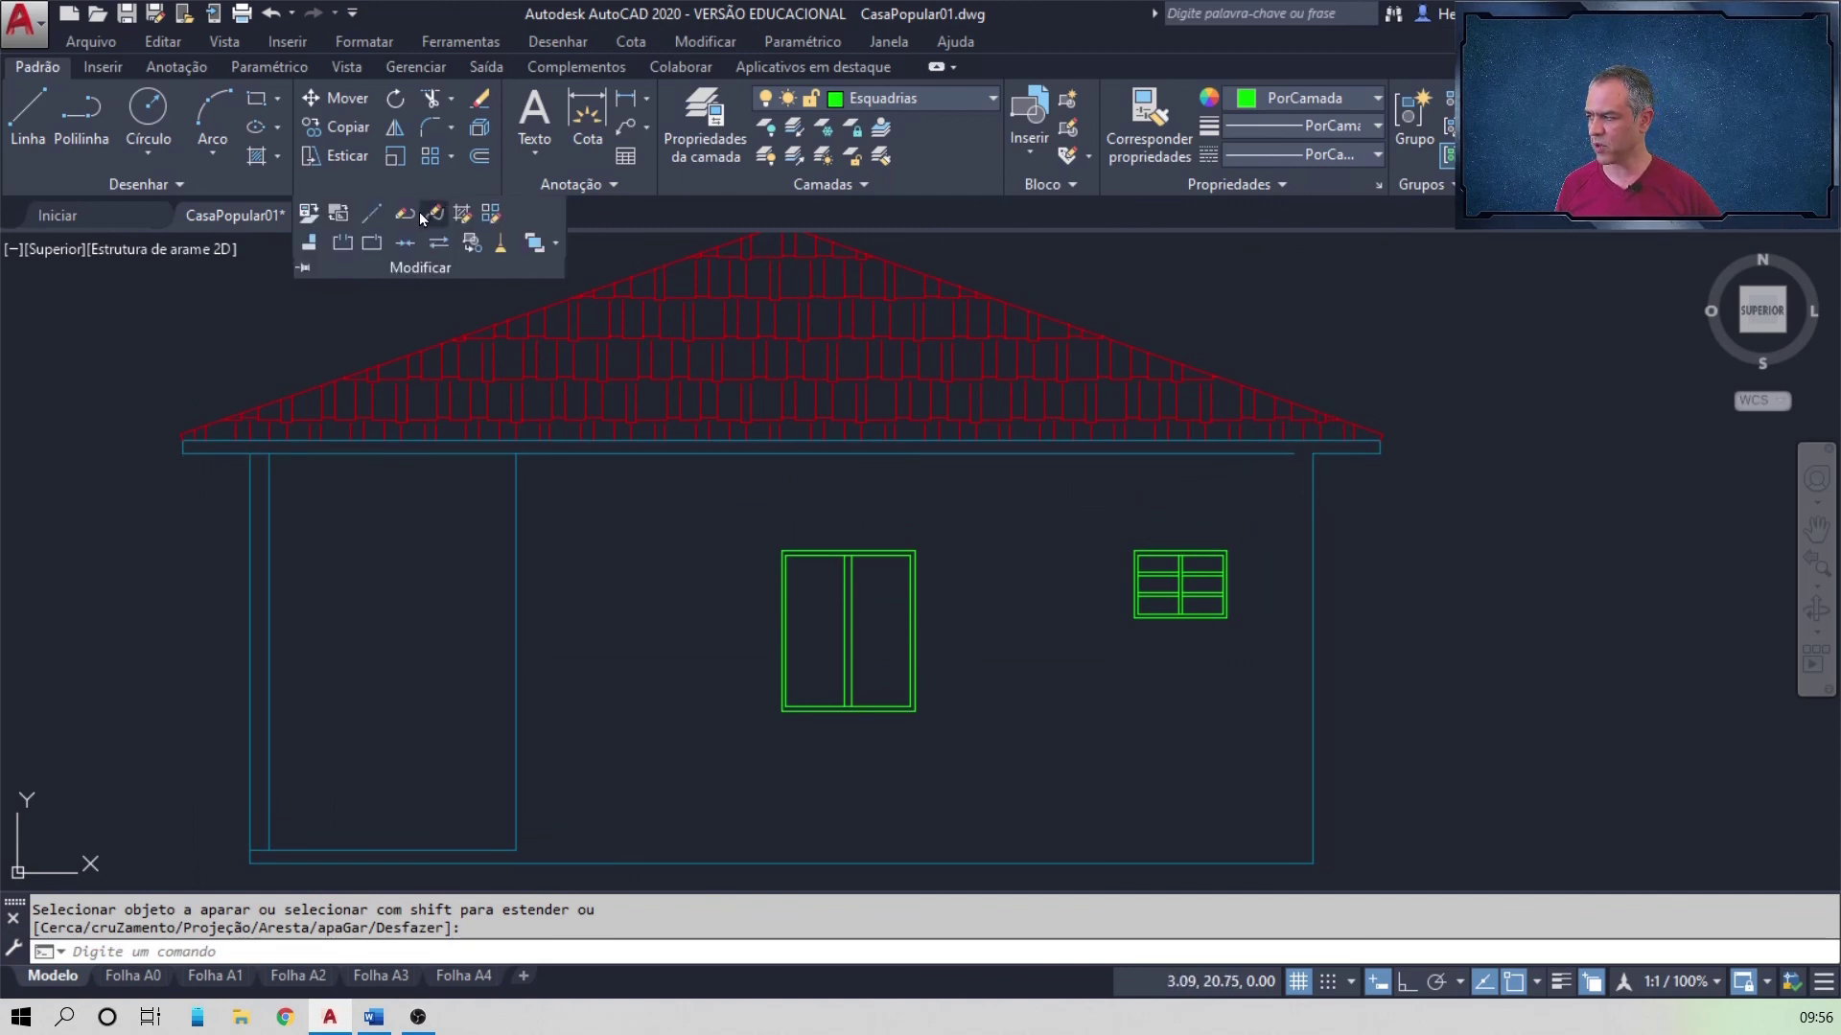
left_click(410, 239)
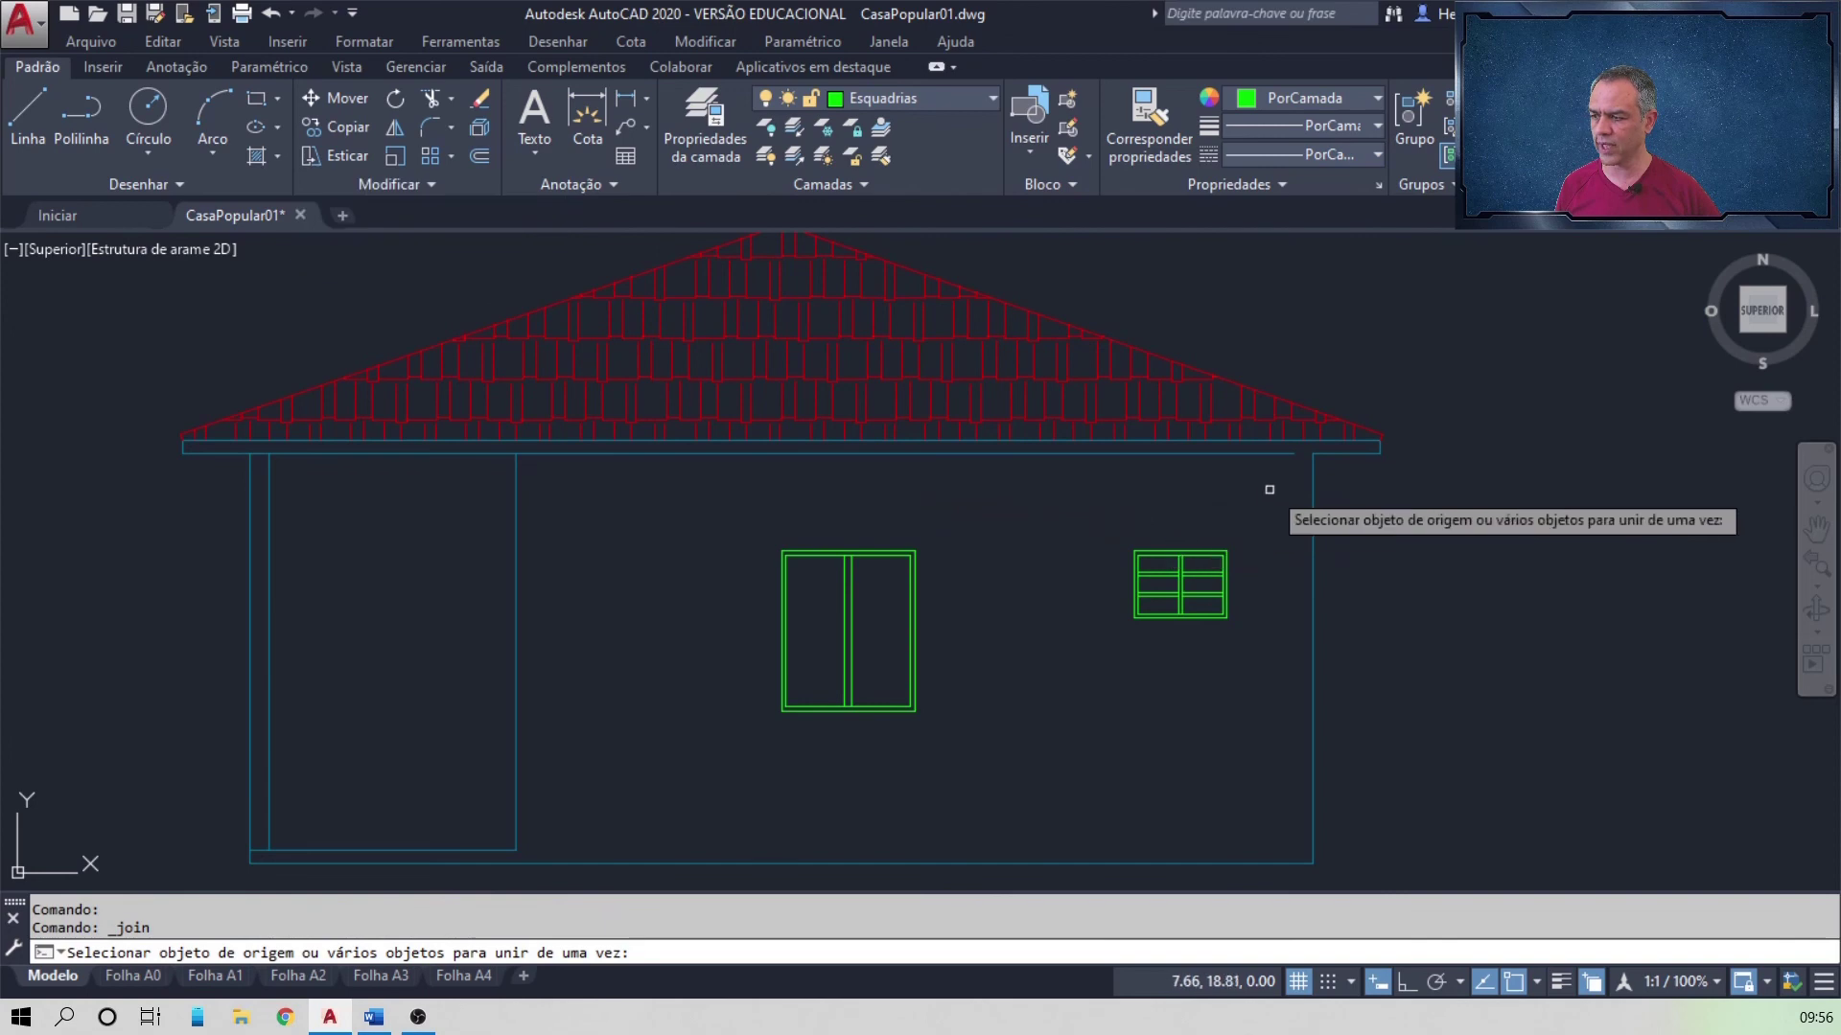
scroll(1281, 474, "up", 4)
left_click(1311, 397)
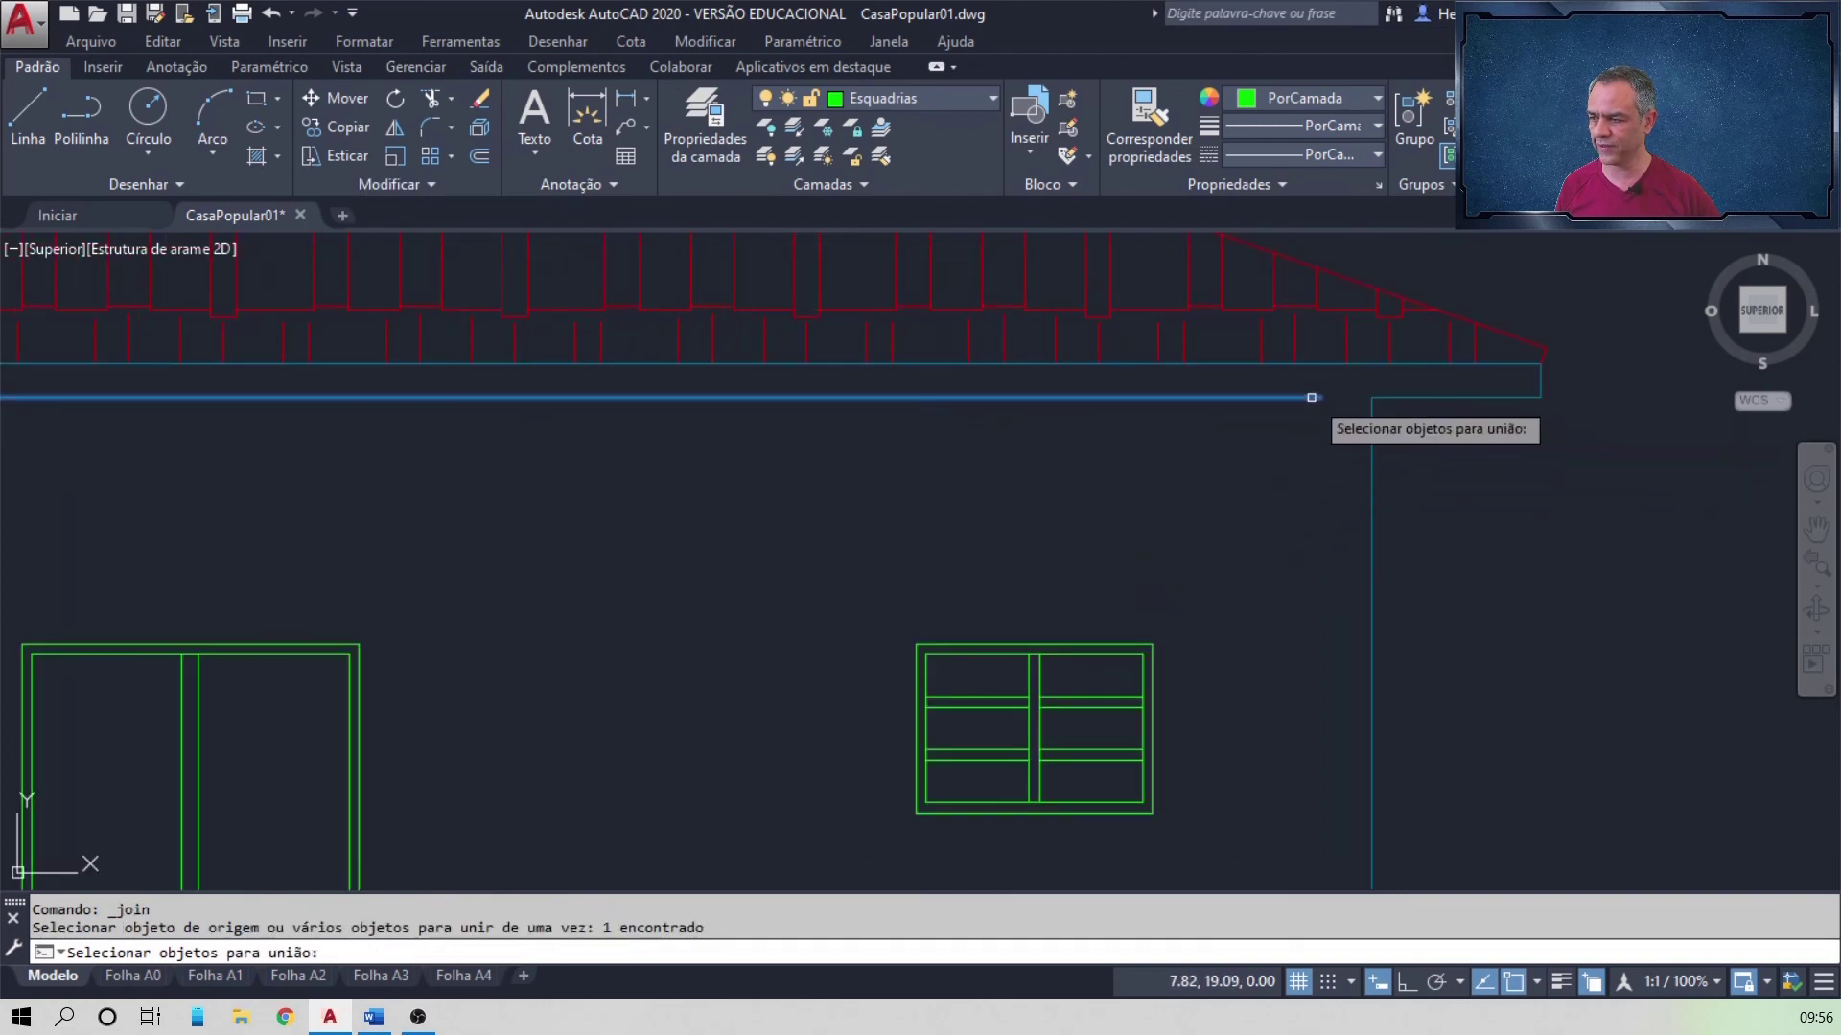
left_click(1399, 400)
key("Return")
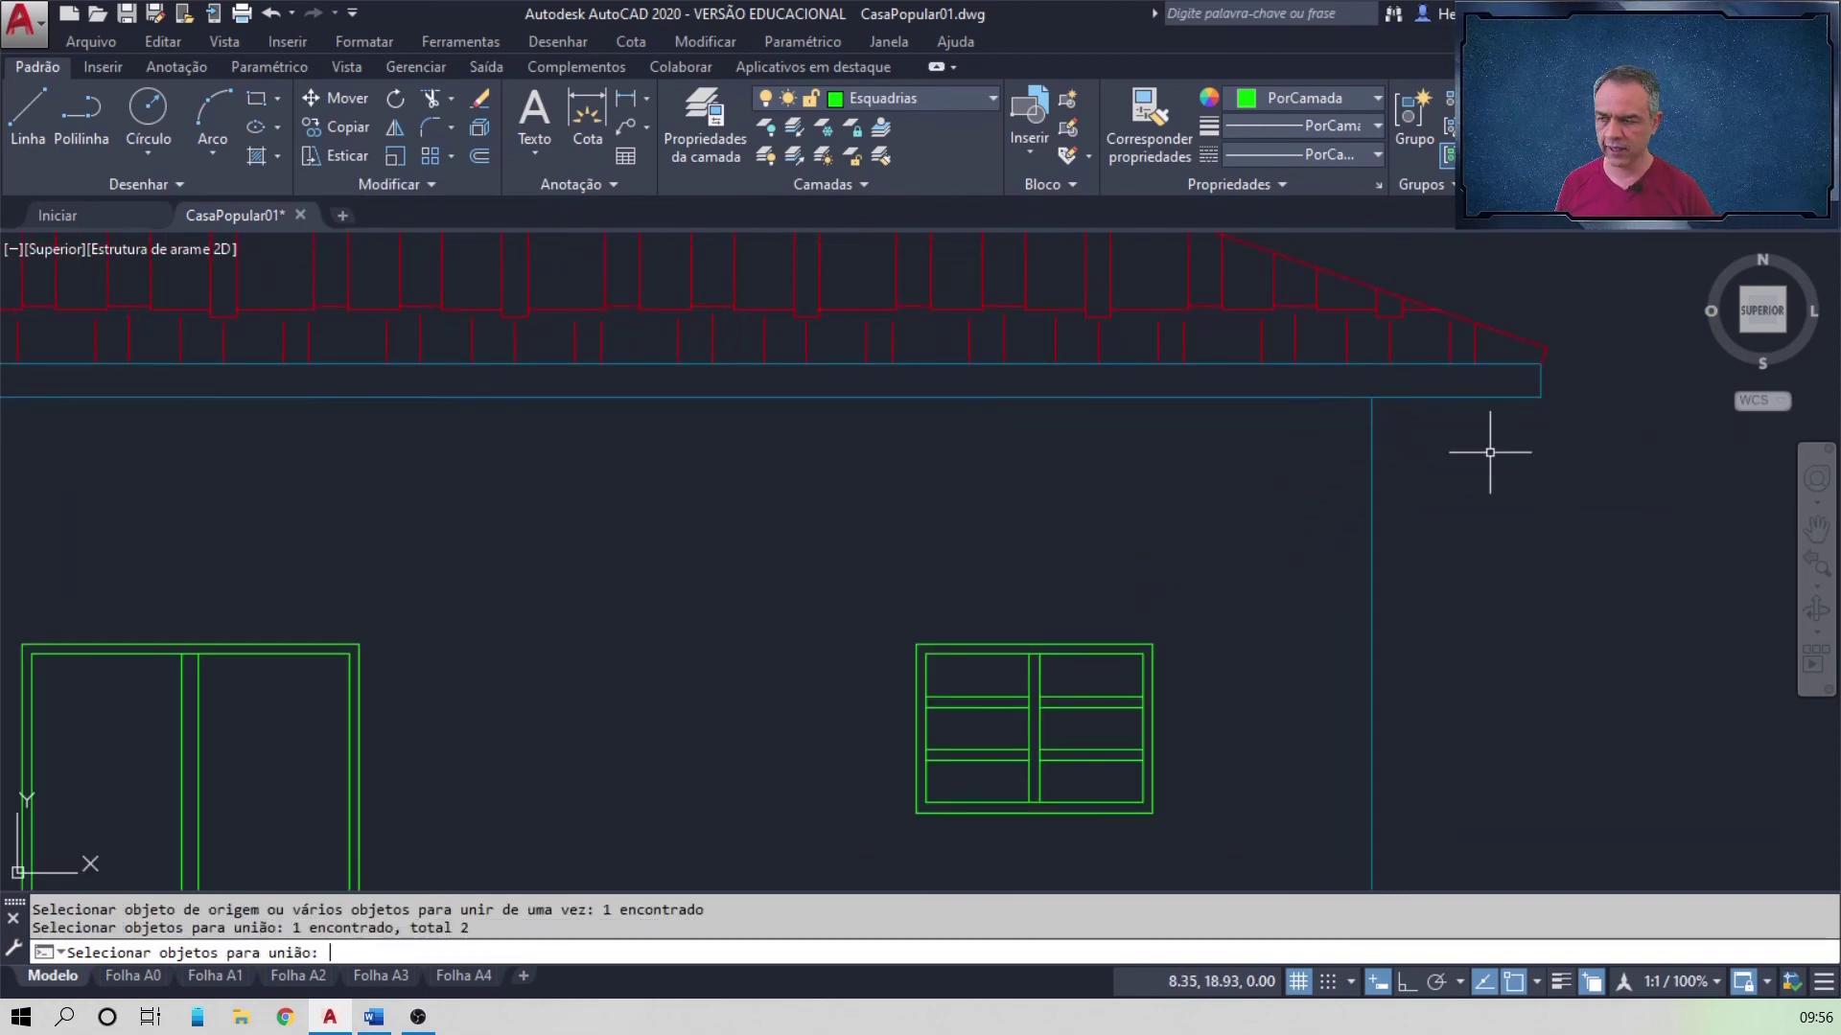
scroll(1506, 471, "down", 5)
scroll(1418, 492, "up", 2)
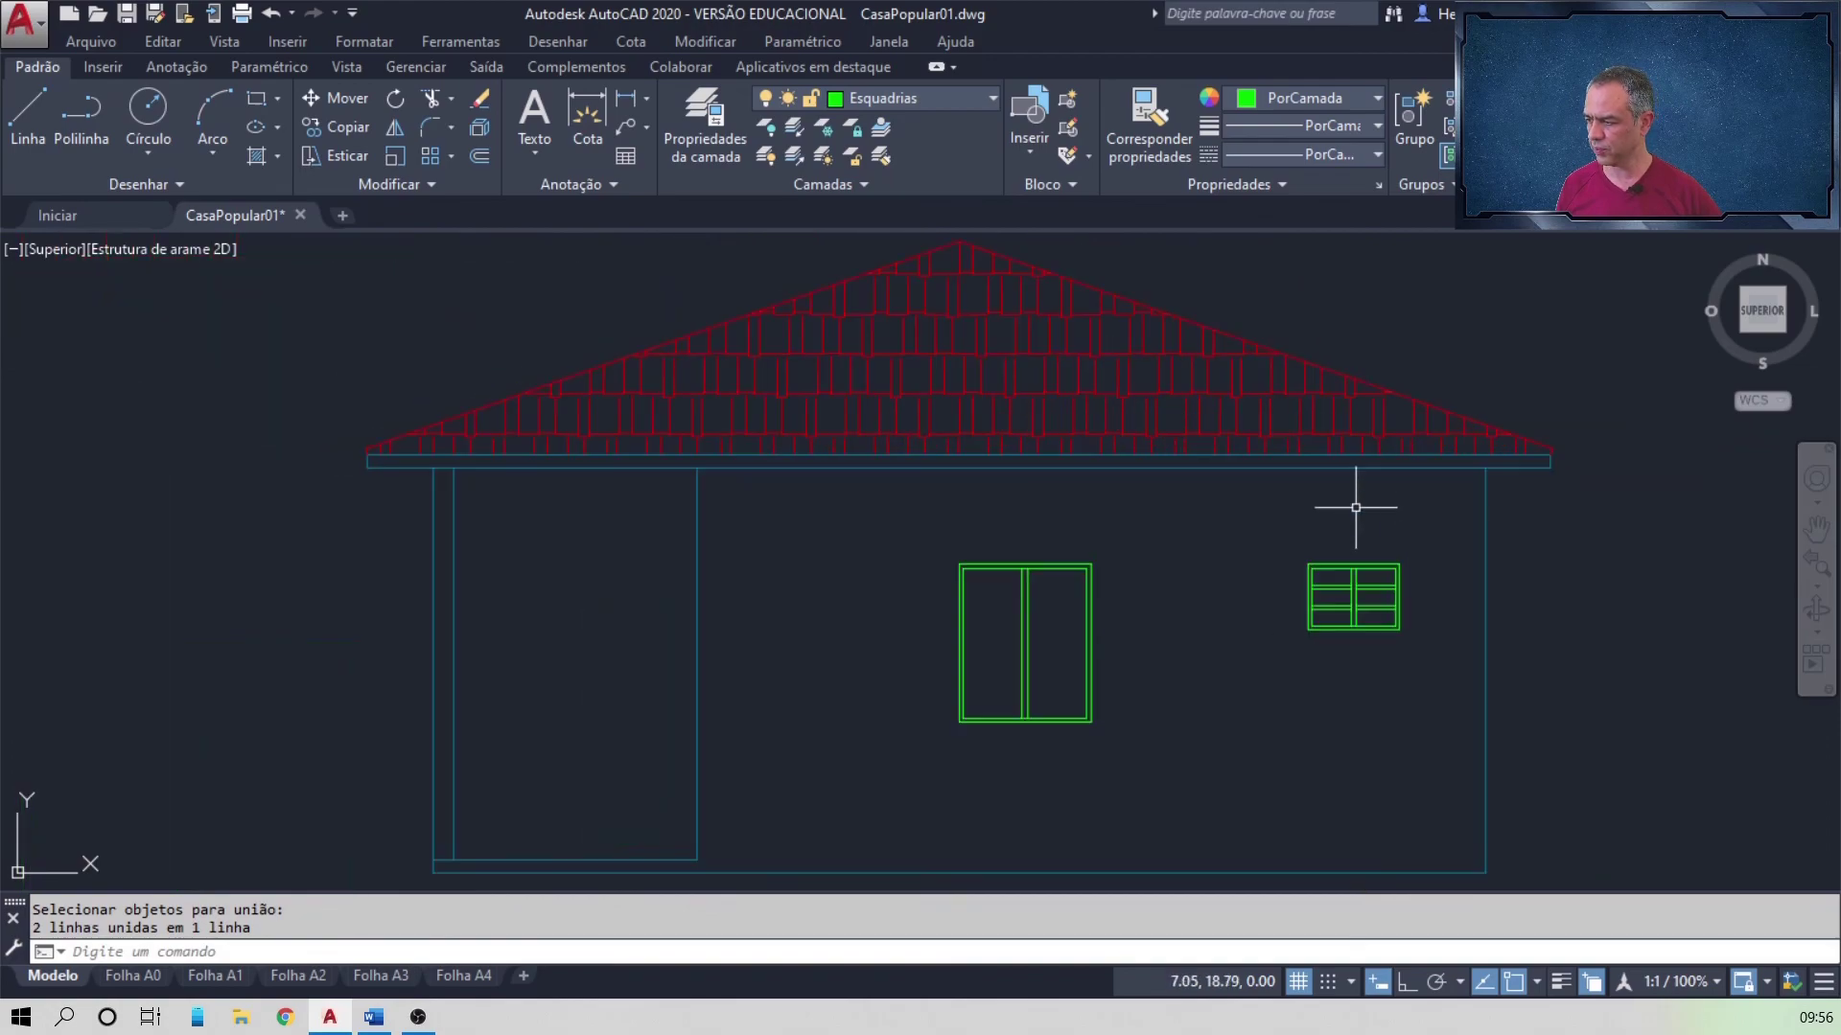
Step: Switch to Word and examine the exercise's Fachada posterior reference drawing from the roof down to its title
key("alt+Tab")
scroll(1593, 758, "down", 6)
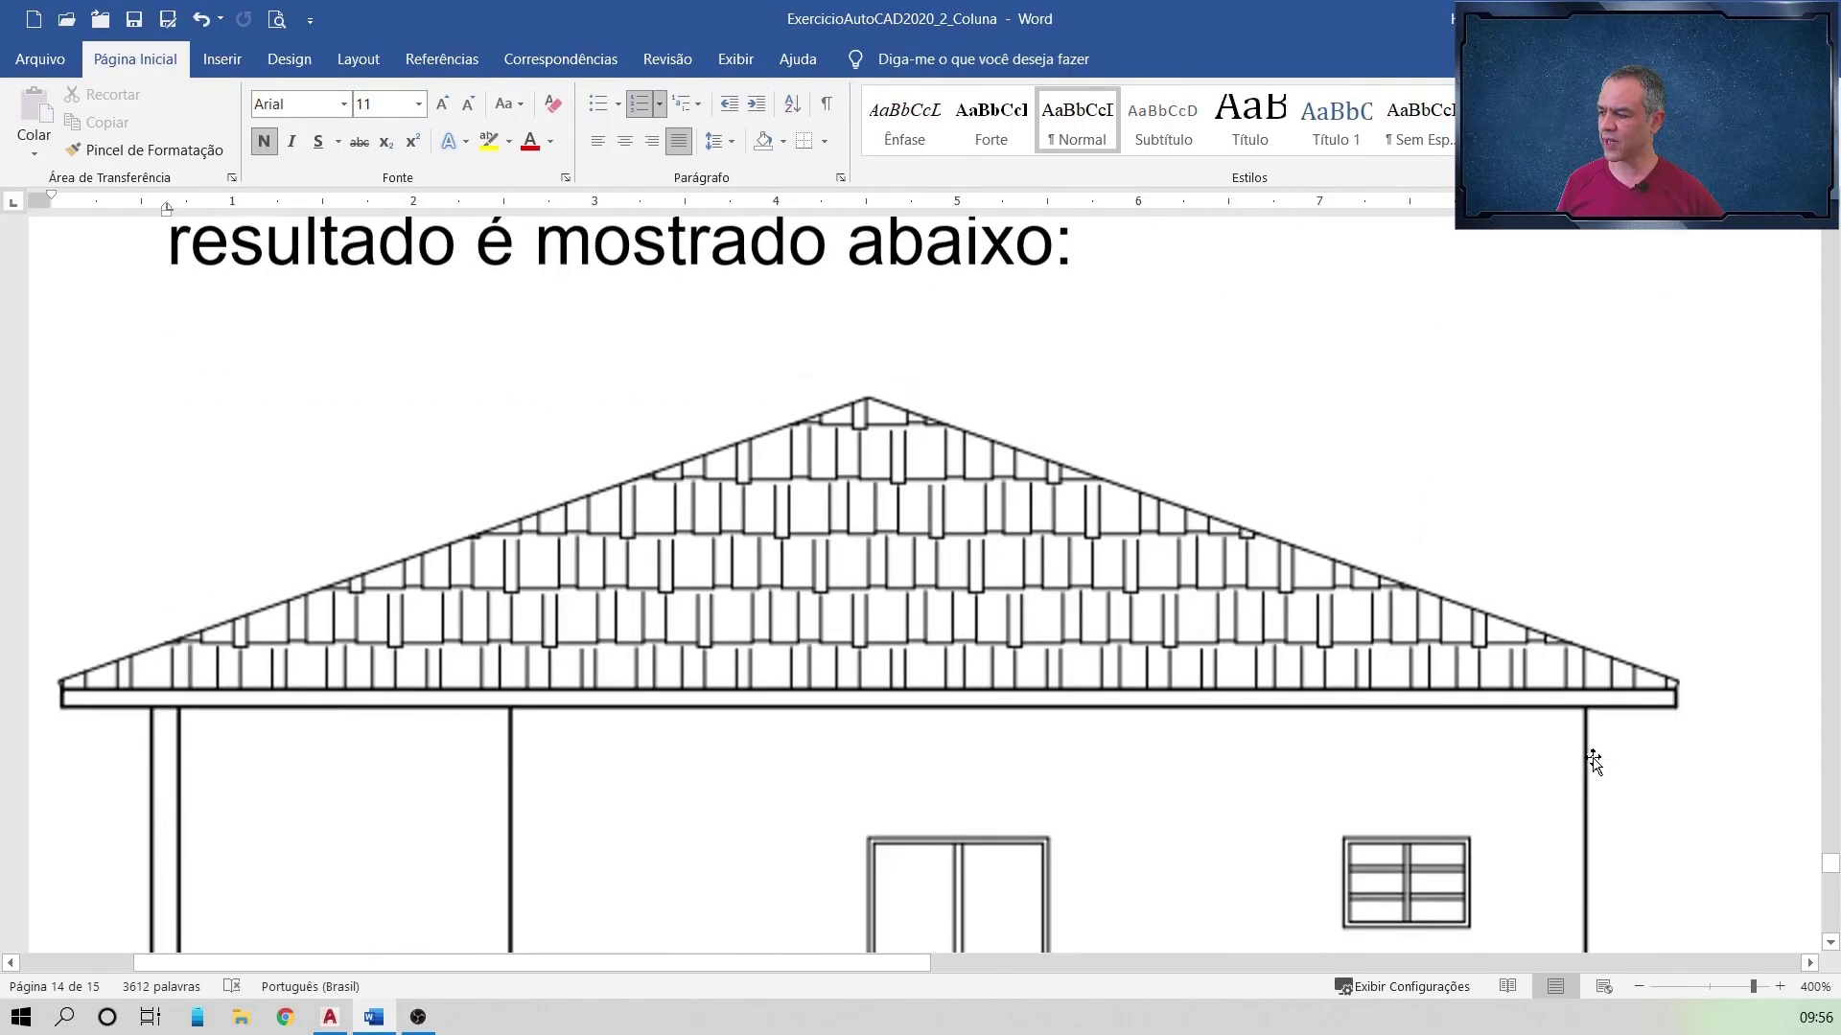
scroll(1593, 760, "down", 5)
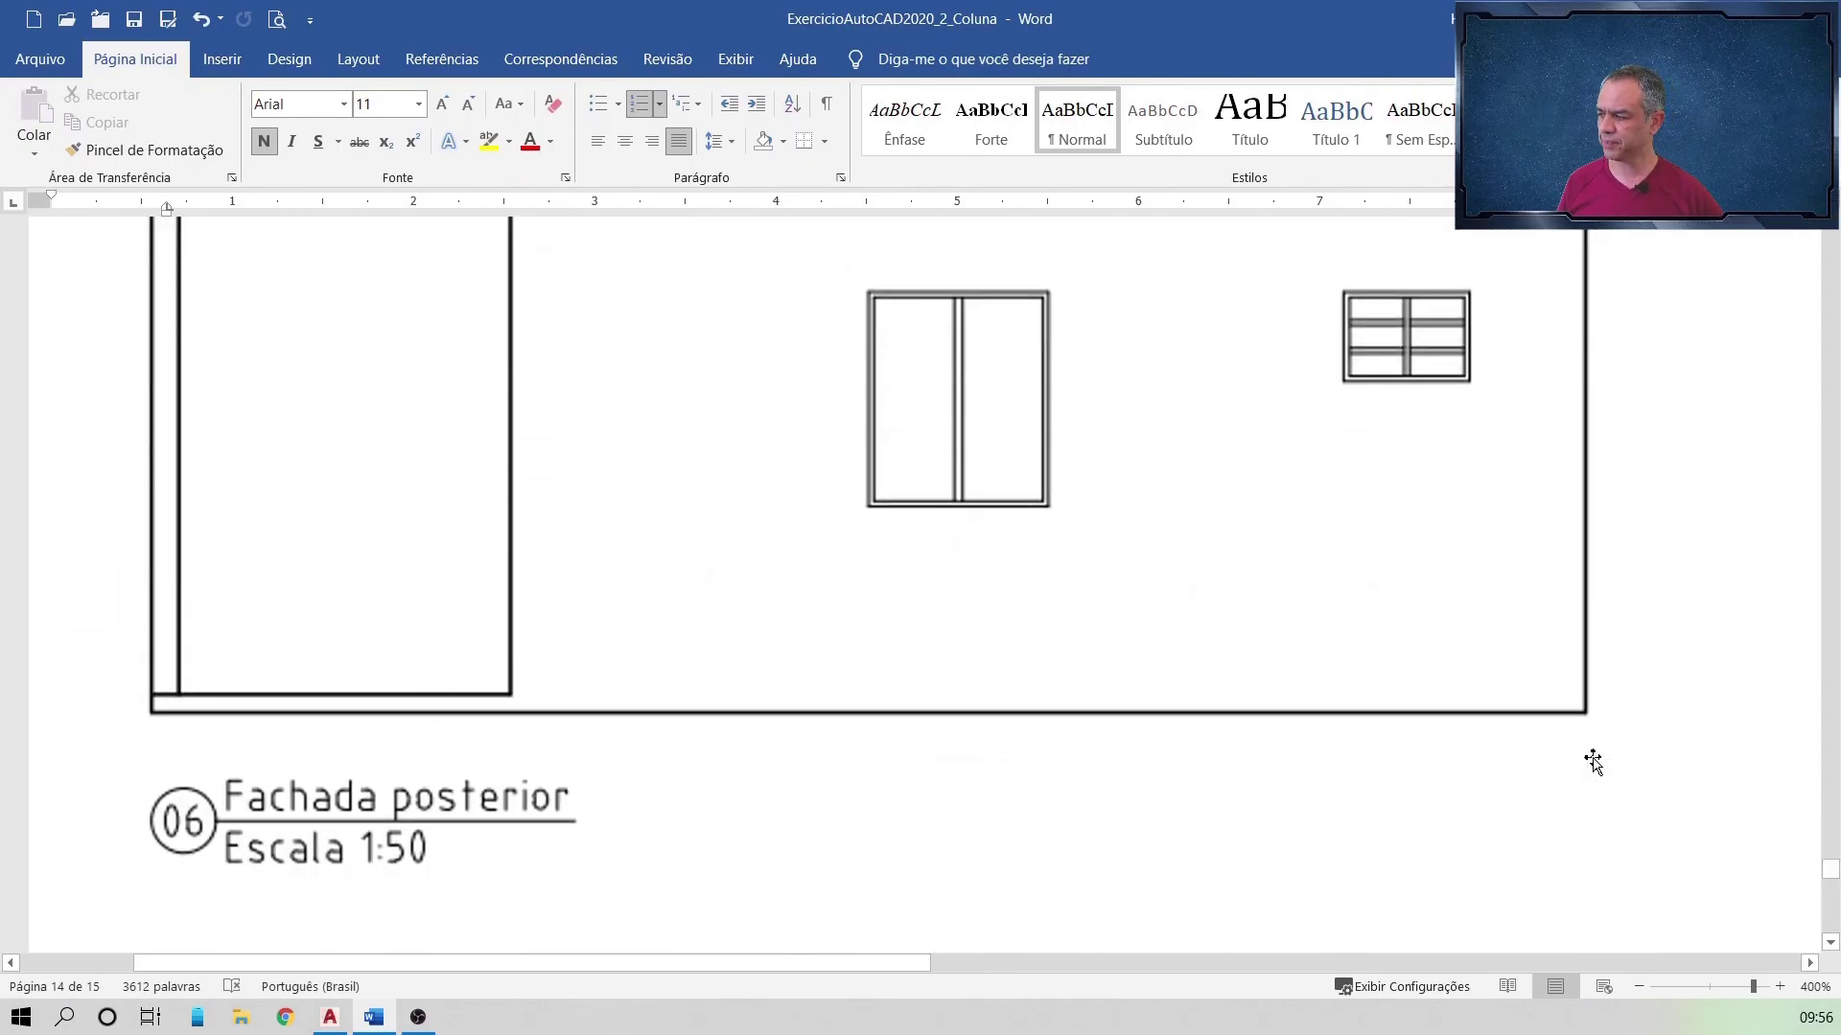